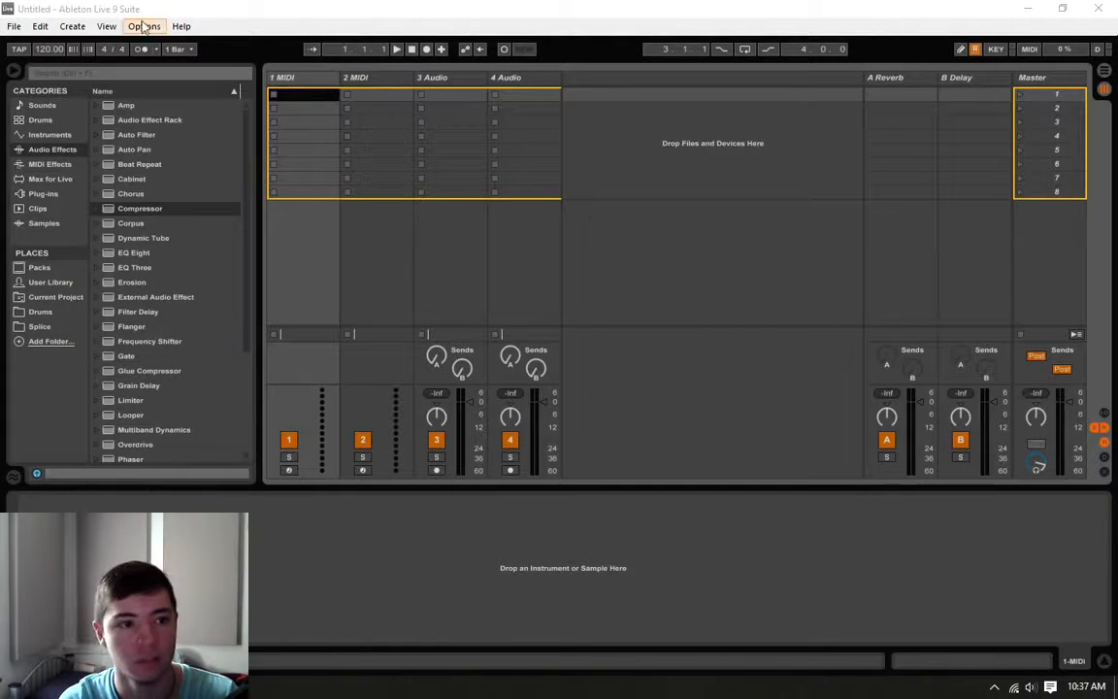
# Step: Load an empty Drum Rack onto the first MIDI track
pyautogui.click(307, 84)
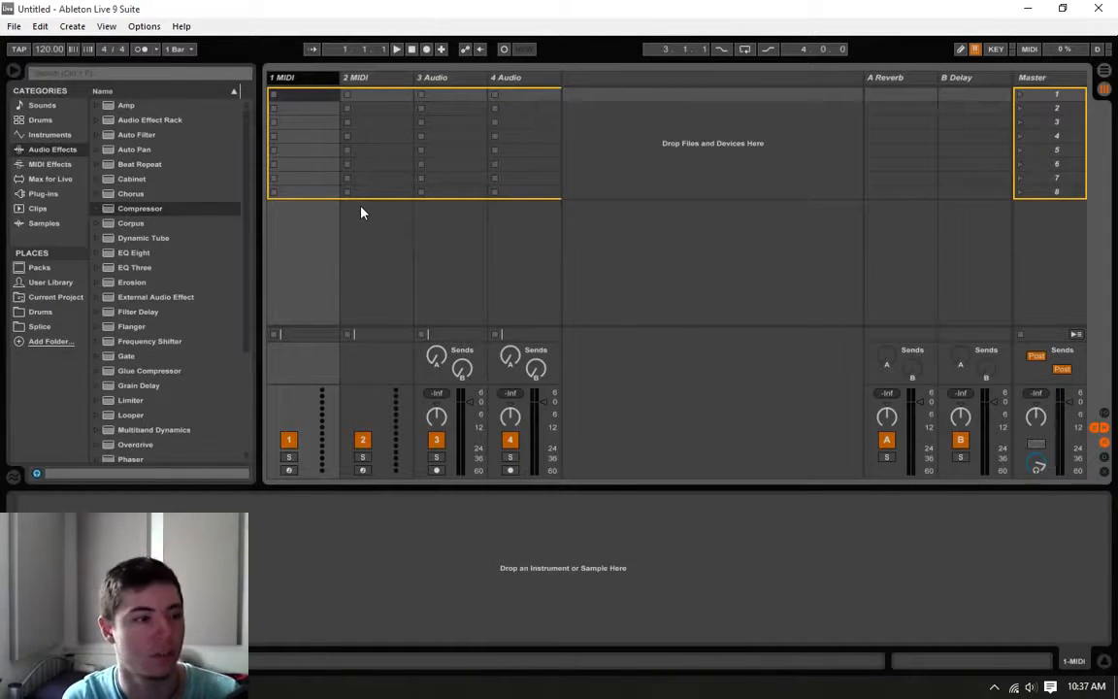
pyautogui.click(39, 117)
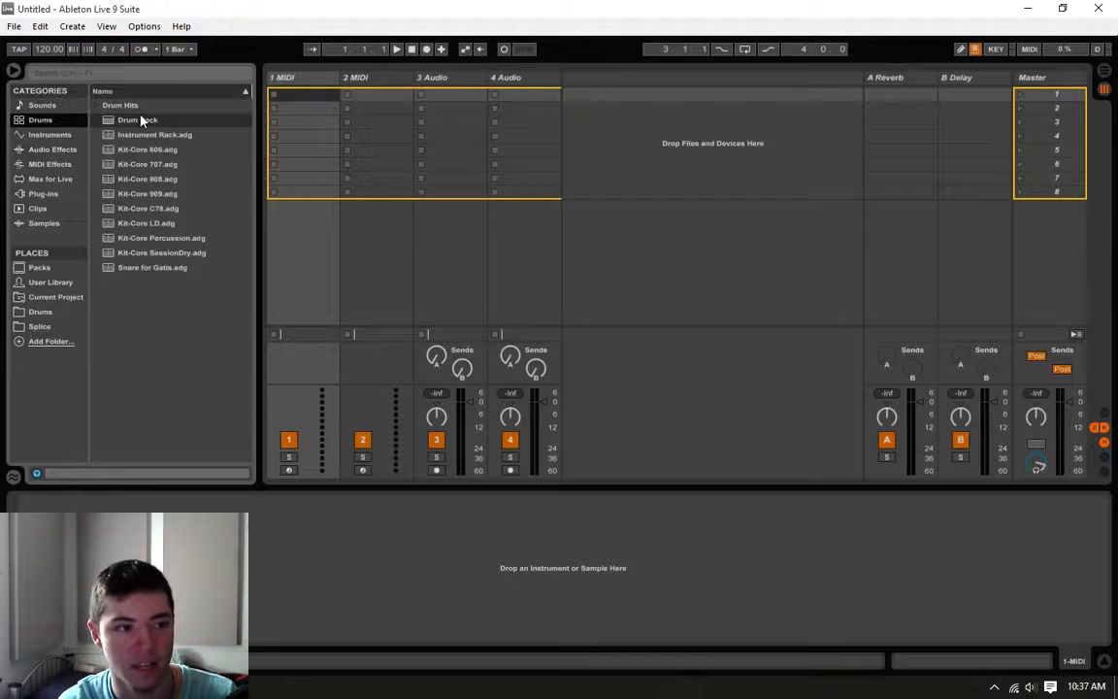
pyautogui.moveTo(130, 121); pyautogui.dragTo(296, 115)
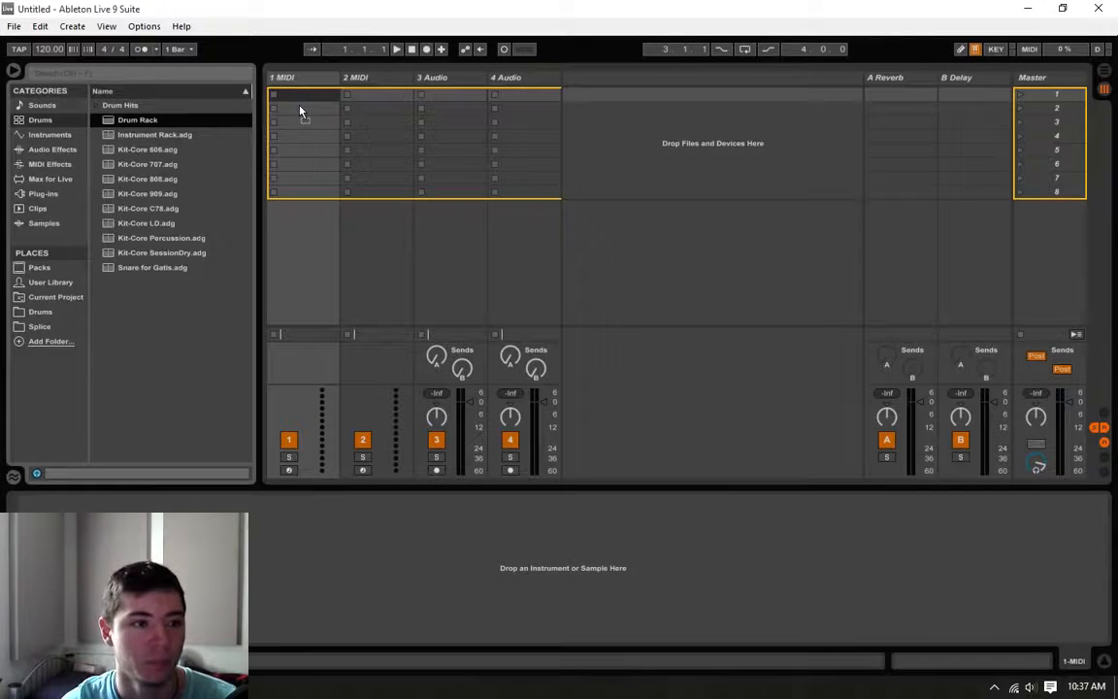
pyautogui.moveTo(300, 112); pyautogui.dragTo(307, 100)
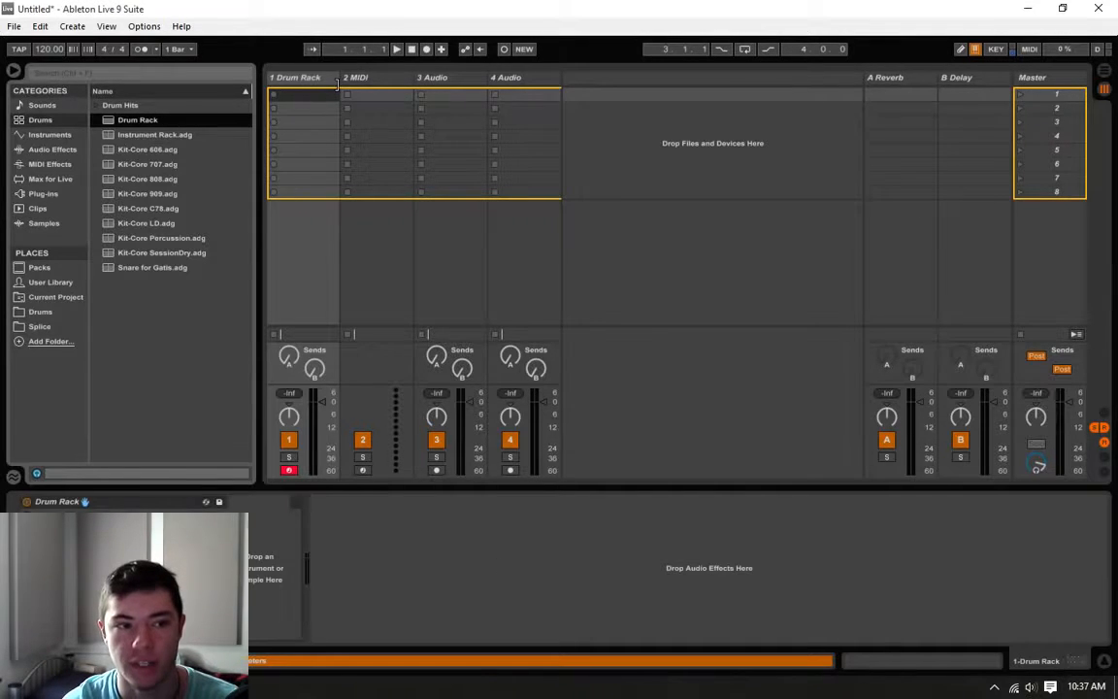
# Step: Delete the second MIDI track and both audio tracks, keeping only the Drum Rack track
pyautogui.rightClick(367, 82)
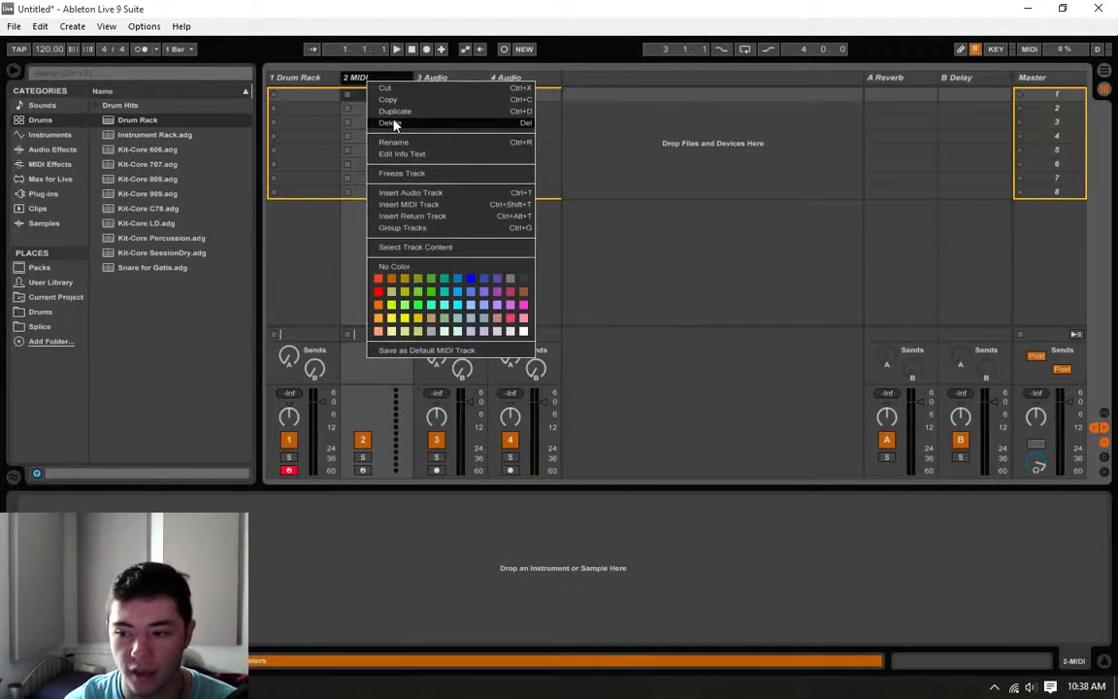
pyautogui.click(391, 124)
pyautogui.rightClick(388, 78)
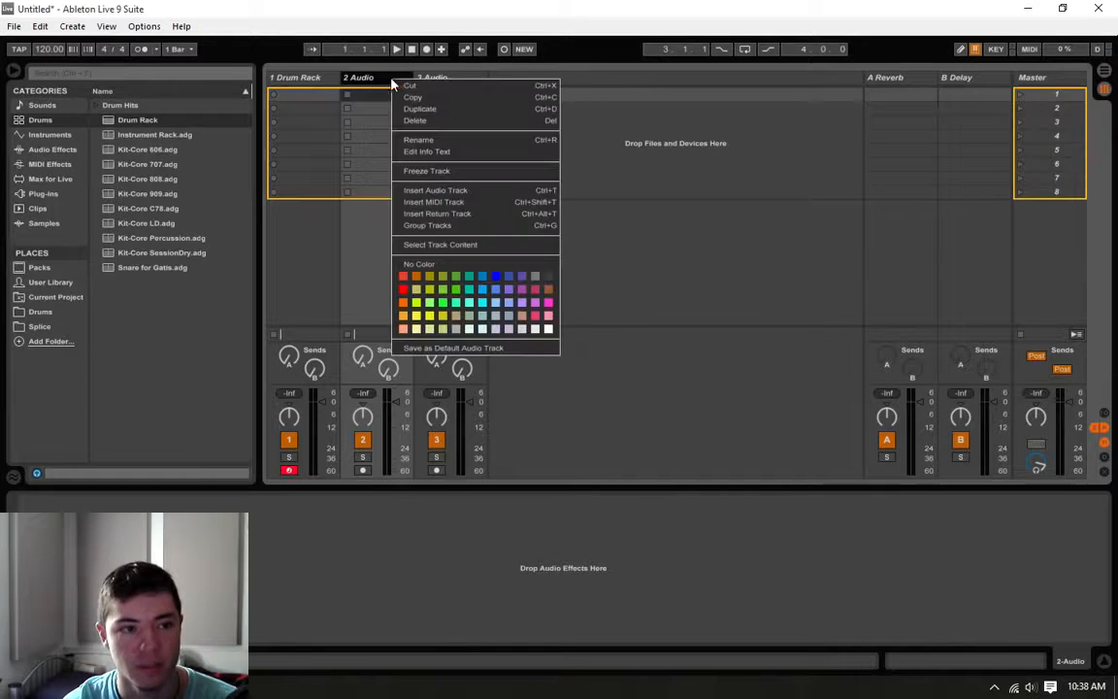
pyautogui.click(408, 122)
pyautogui.rightClick(387, 80)
pyautogui.click(412, 125)
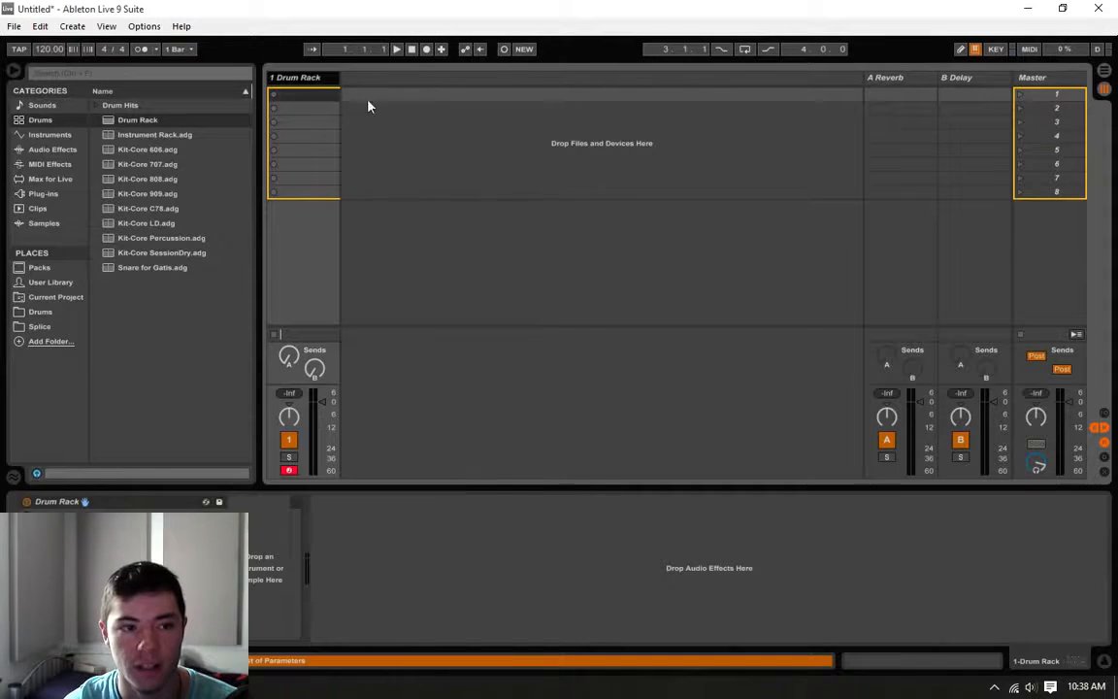
pyautogui.click(328, 97)
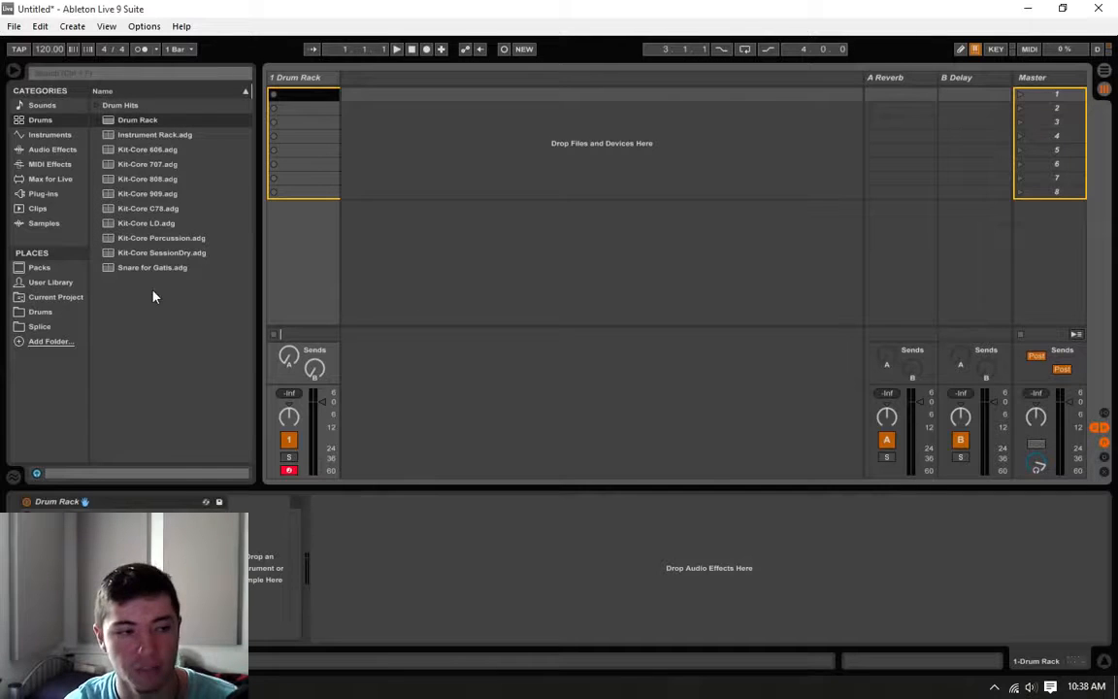
# Step: Load Lev_Kick_A_003.wav from the Black Octopus Drums - Kicks folder onto a Drum Rack pad
pyautogui.click(54, 315)
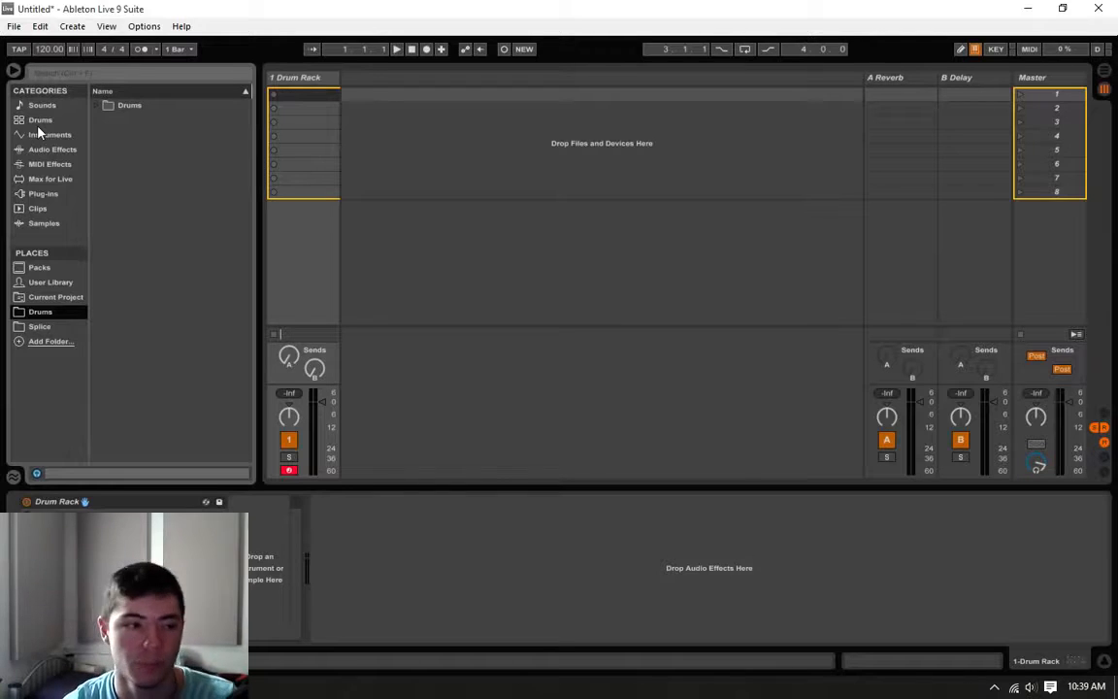
pyautogui.click(96, 105)
pyautogui.click(107, 149)
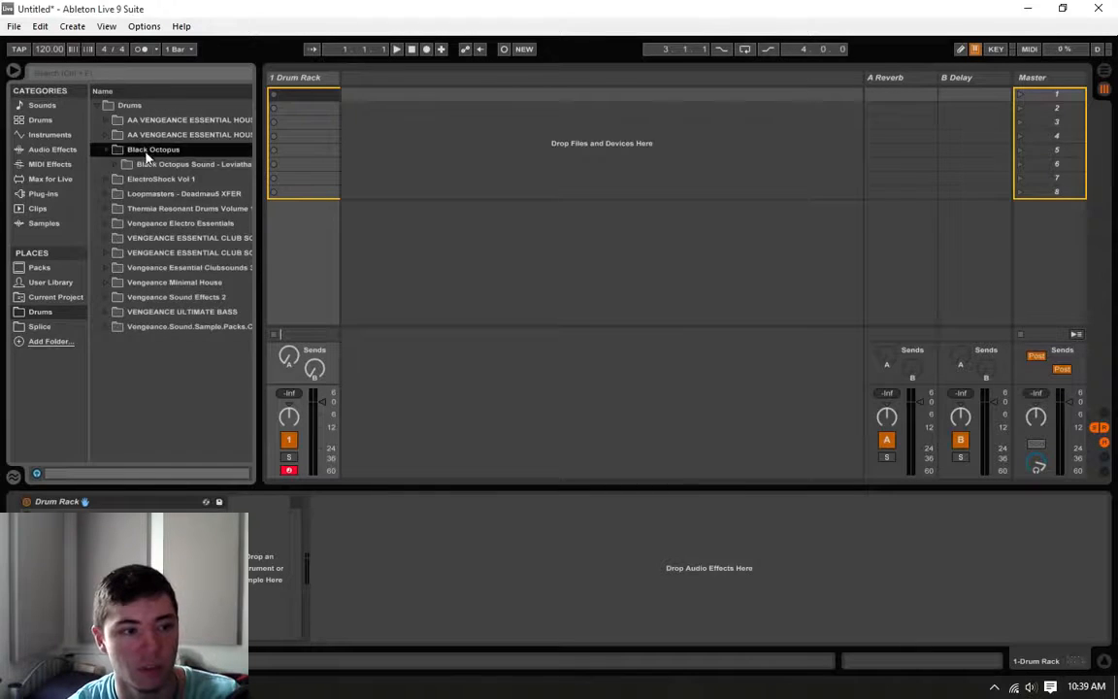
pyautogui.click(117, 167)
pyautogui.click(127, 209)
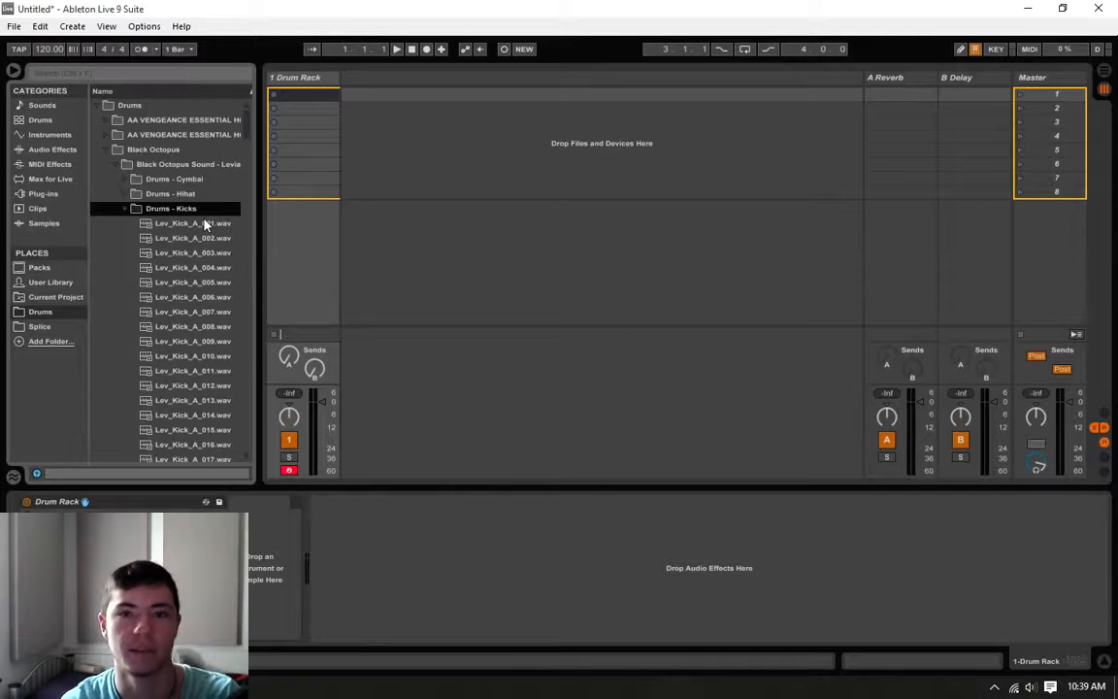
pyautogui.click(169, 254)
pyautogui.moveTo(170, 254); pyautogui.dragTo(93, 621)
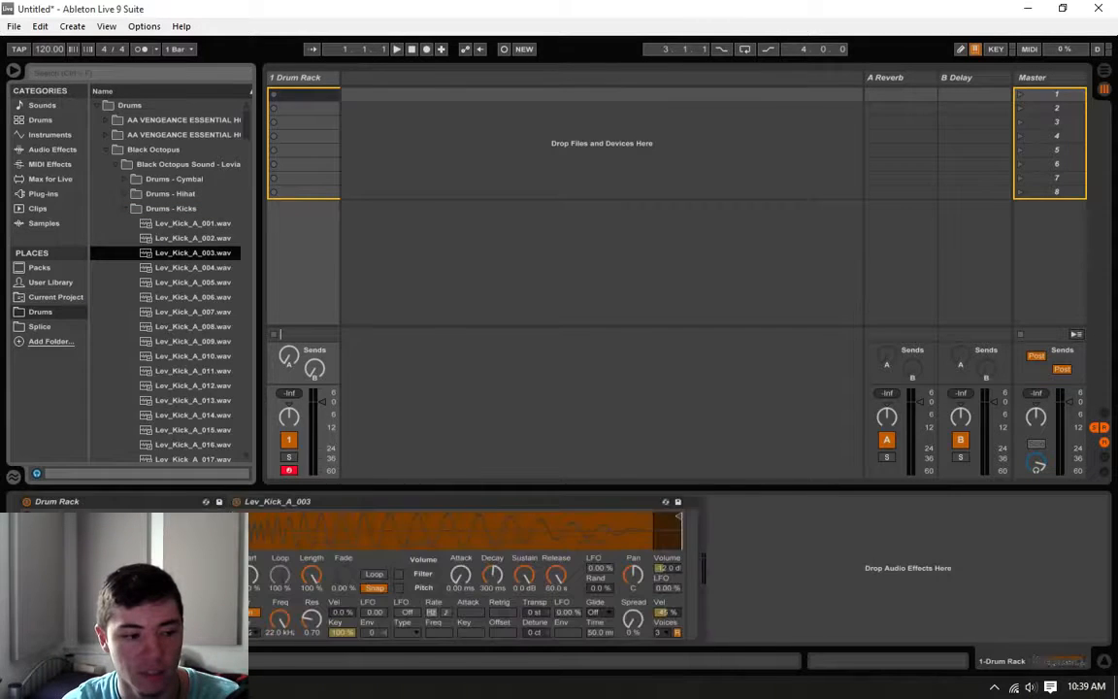
# Step: Audition more kicks in the folder and replace the pad's sample with Lev_Kick_A_013.wav
pyautogui.click(195, 314)
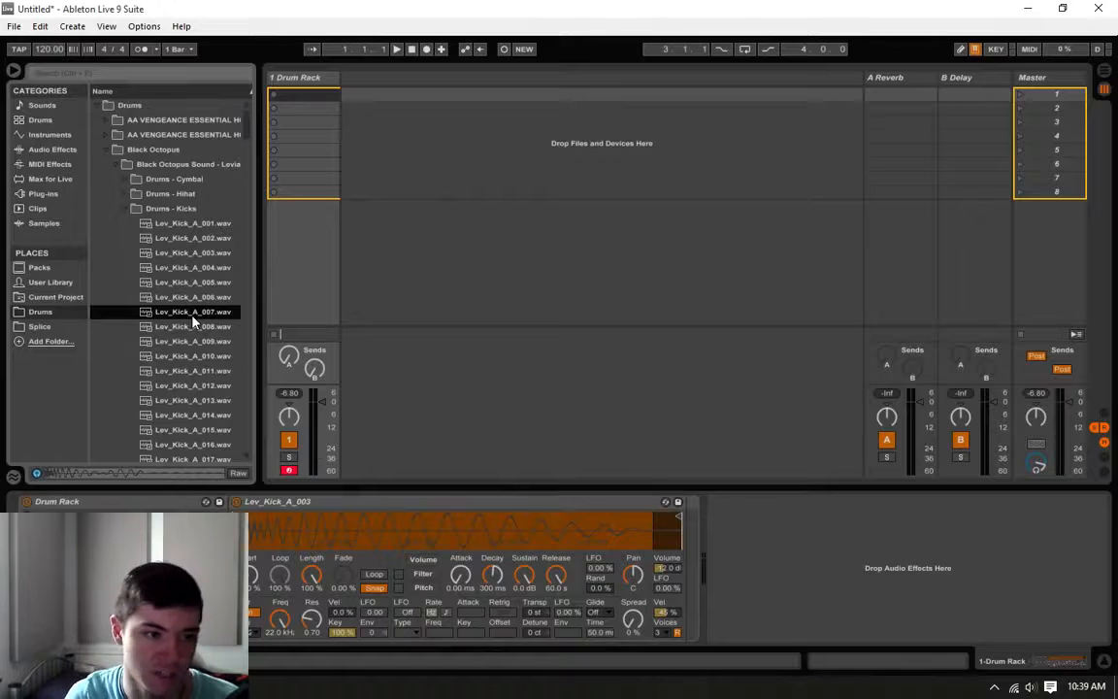
pyautogui.click(194, 344)
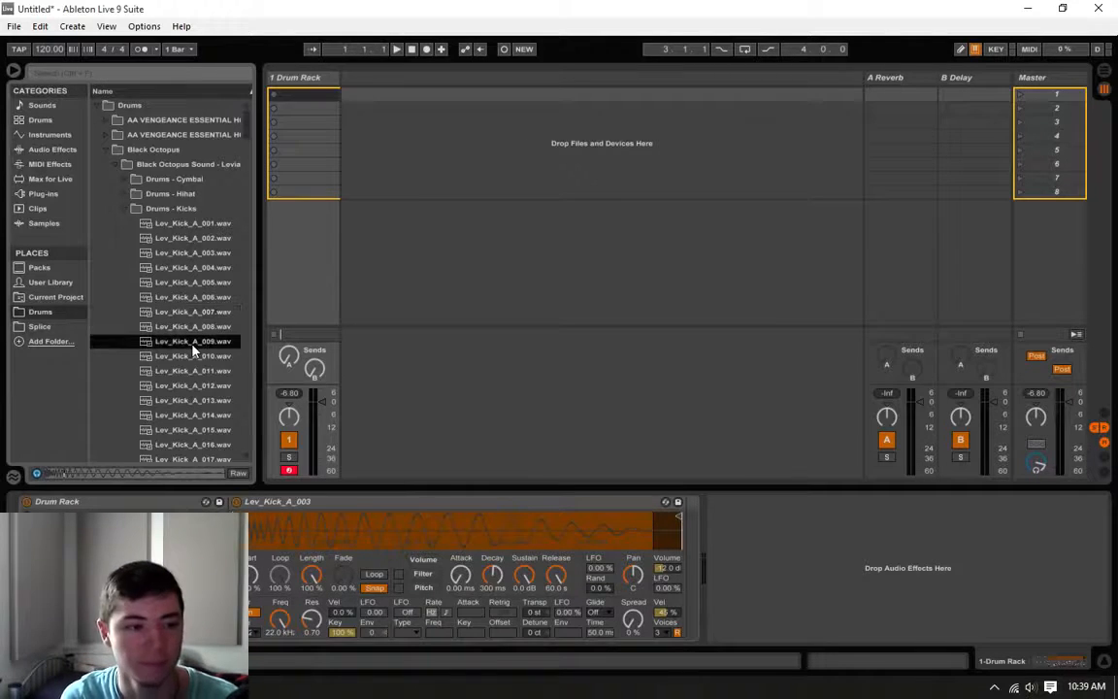
pyautogui.click(195, 357)
pyautogui.click(194, 372)
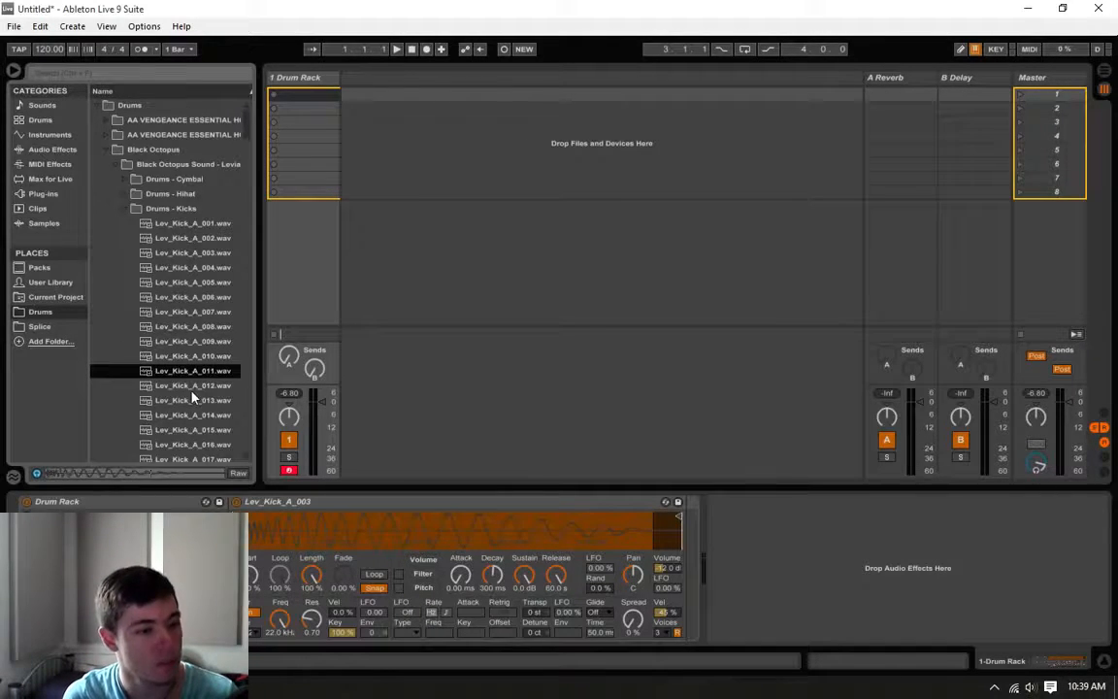
pyautogui.click(193, 388)
pyautogui.click(193, 400)
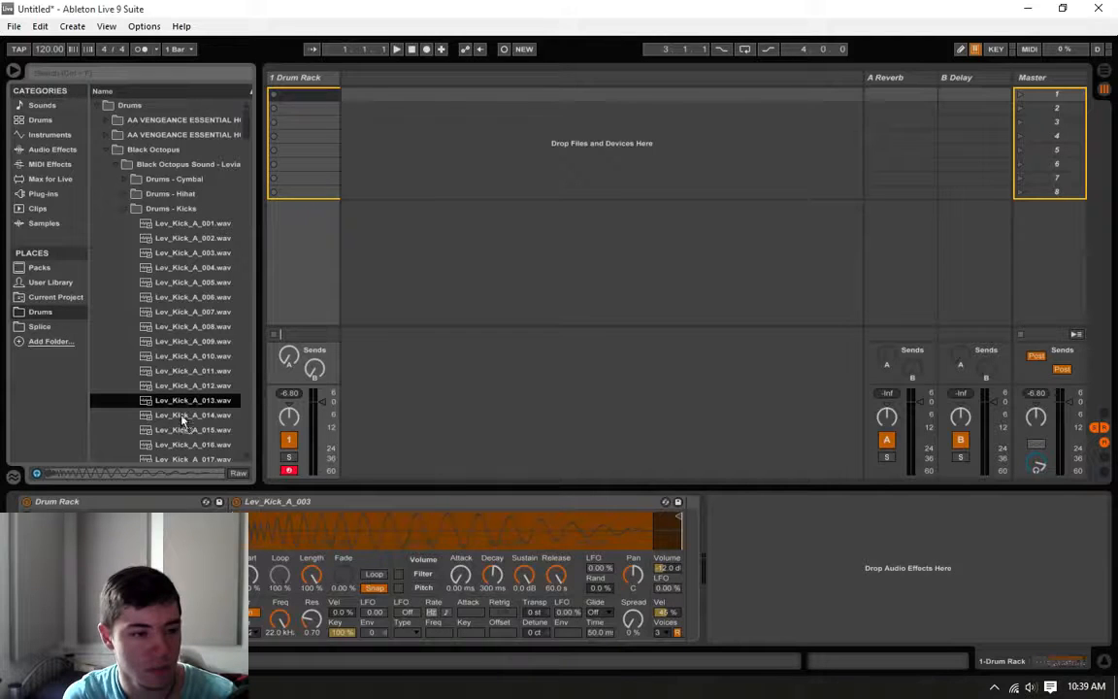
pyautogui.doubleClick(193, 400)
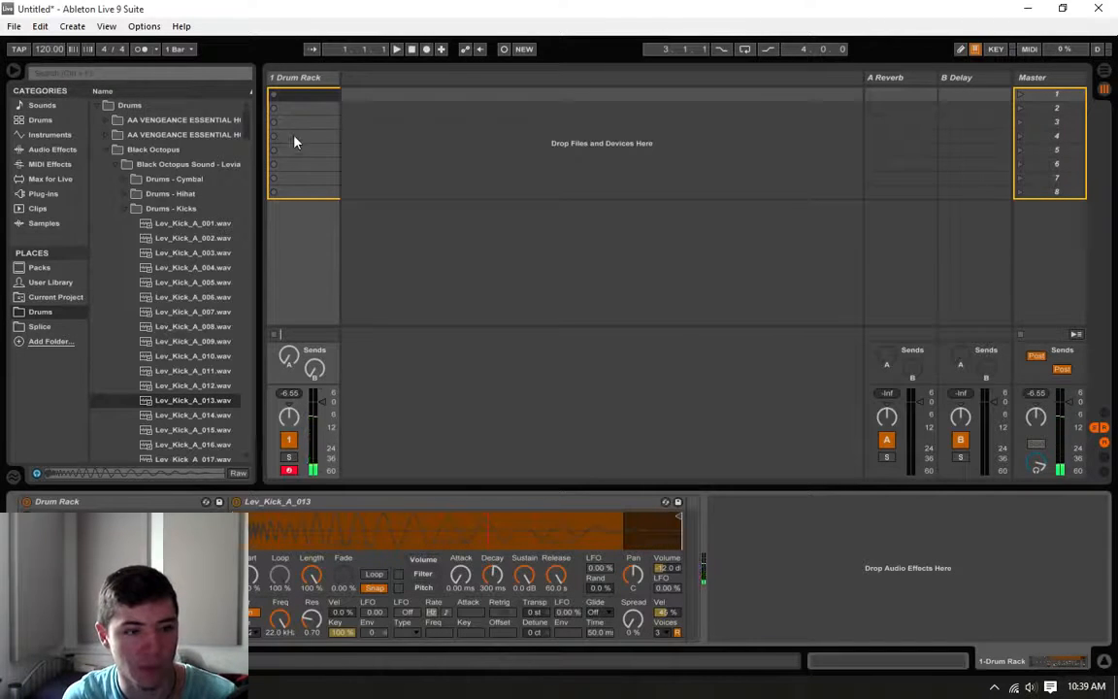
# Step: Audition samples in the Closed folder of Drums - Hihat and load Lev_Chh_004.wav onto another Drum Rack pad
pyautogui.click(125, 208)
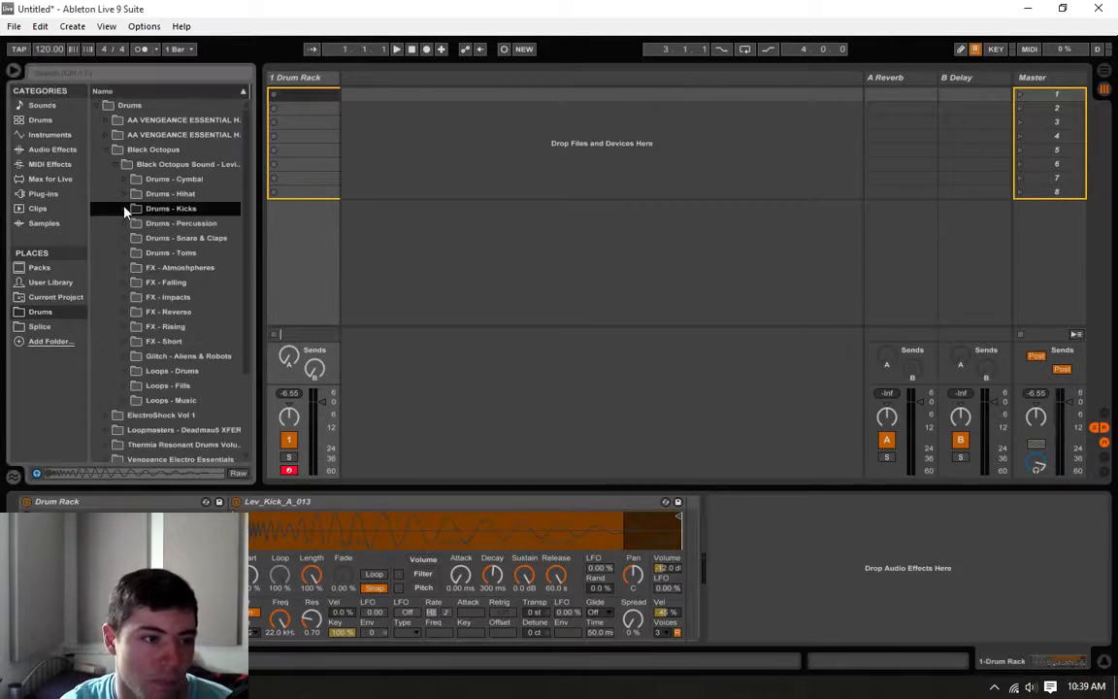
pyautogui.click(125, 193)
pyautogui.click(136, 207)
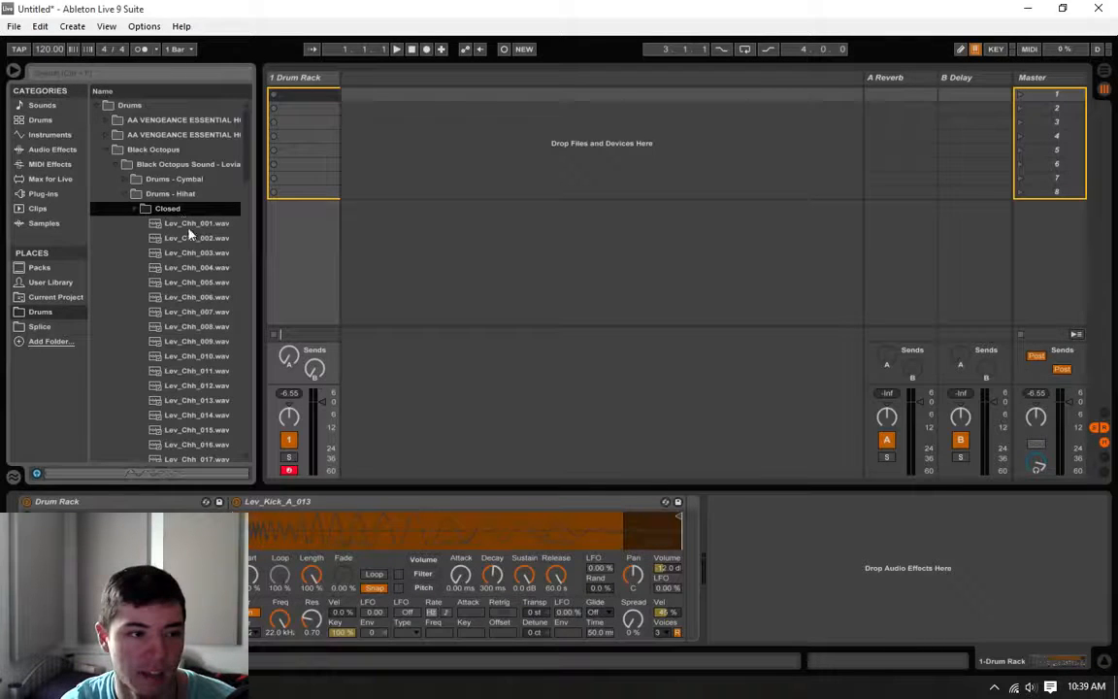
pyautogui.click(195, 239)
pyautogui.click(191, 283)
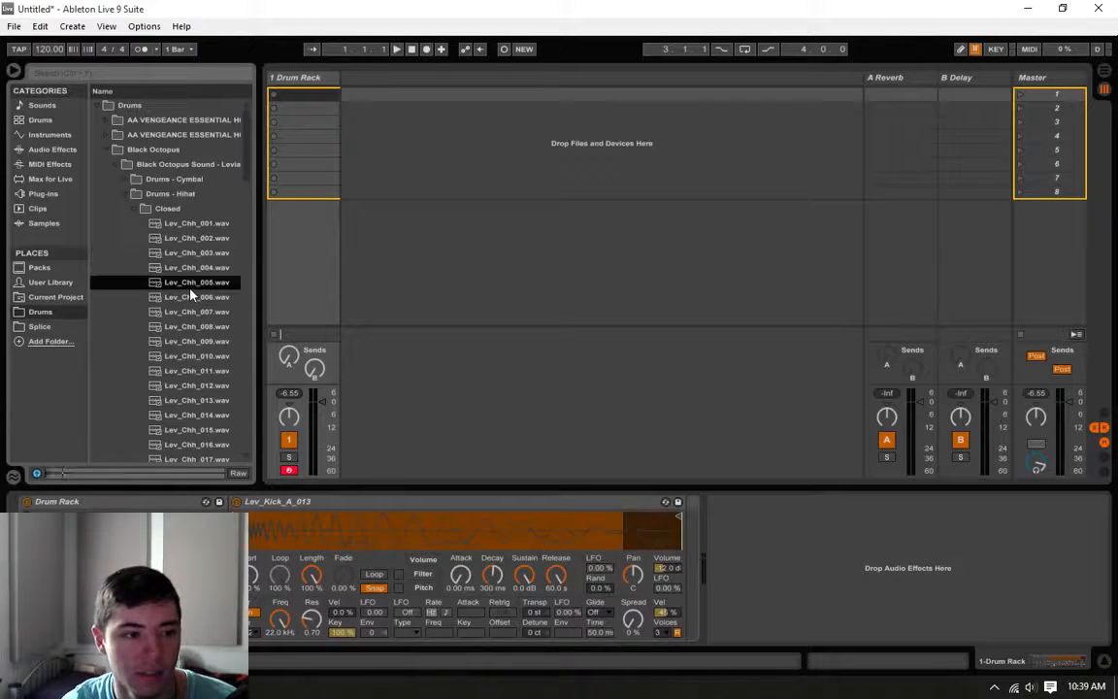
pyautogui.click(183, 270)
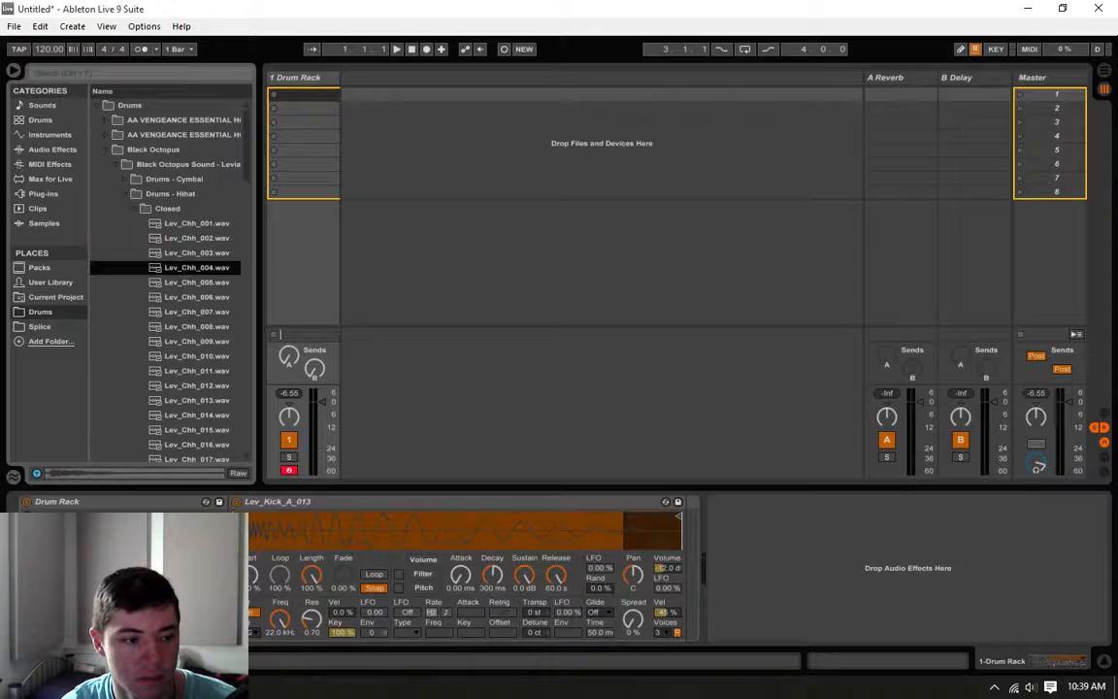
pyautogui.moveTo(184, 268); pyautogui.dragTo(109, 617)
# Step: Open the Claps folder inside Drums - Snare & Claps and audition Lev_Clap_001.wav and Lev_Clap_002.wav
pyautogui.click(132, 209)
pyautogui.click(125, 194)
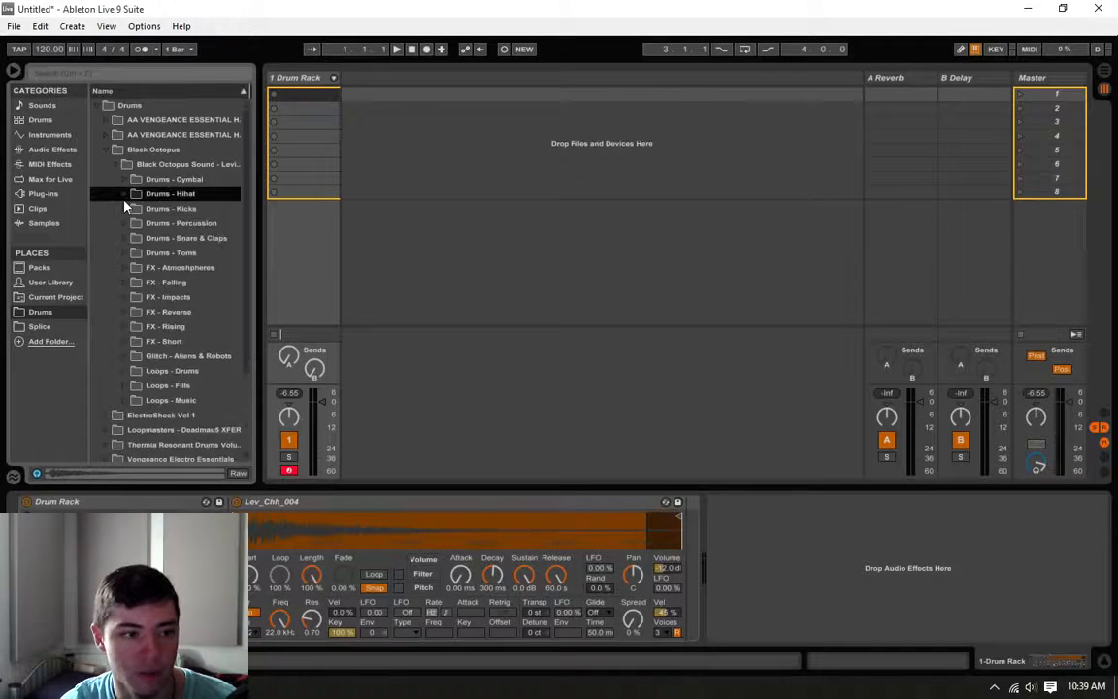
pyautogui.click(127, 238)
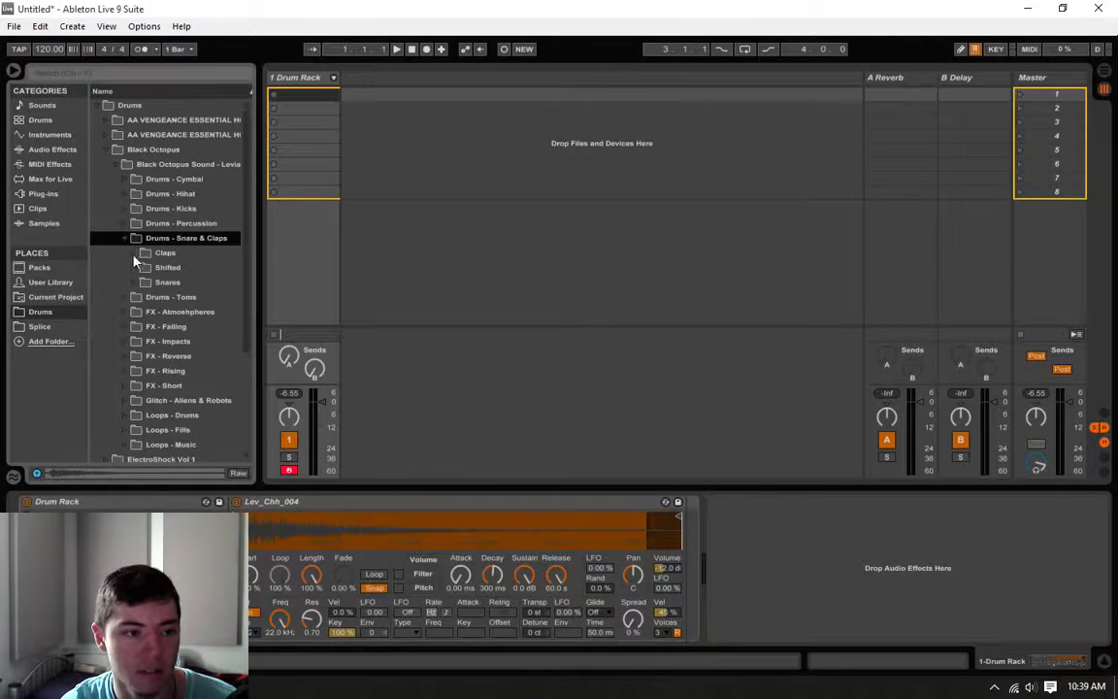
pyautogui.click(137, 253)
pyautogui.click(189, 269)
pyautogui.click(197, 282)
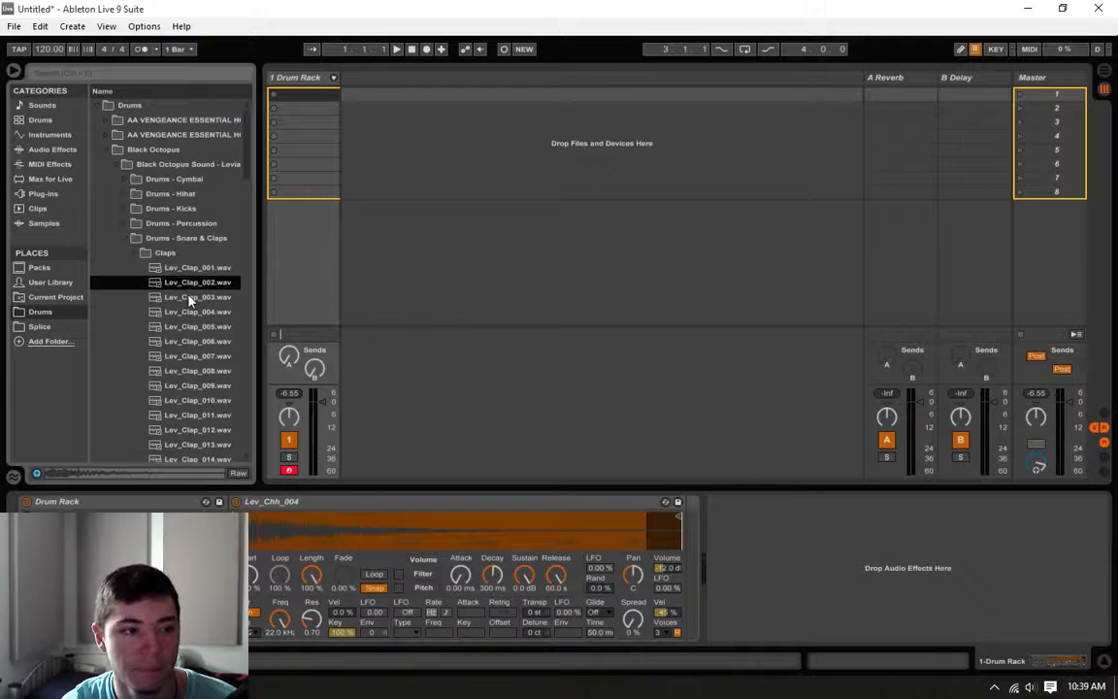
pyautogui.click(193, 269)
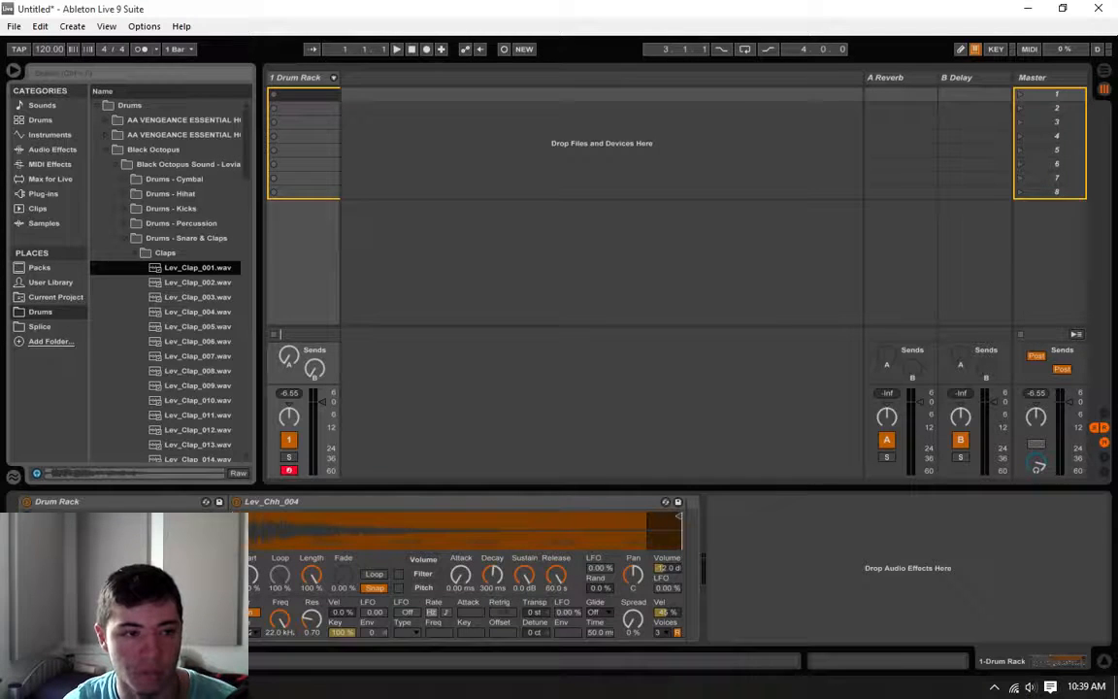
# Step: Extract the Lev_Chh_004 pad from the Drum Rack into its own new track and rename that track Hat
pyautogui.moveTo(155, 587); pyautogui.dragTo(380, 107)
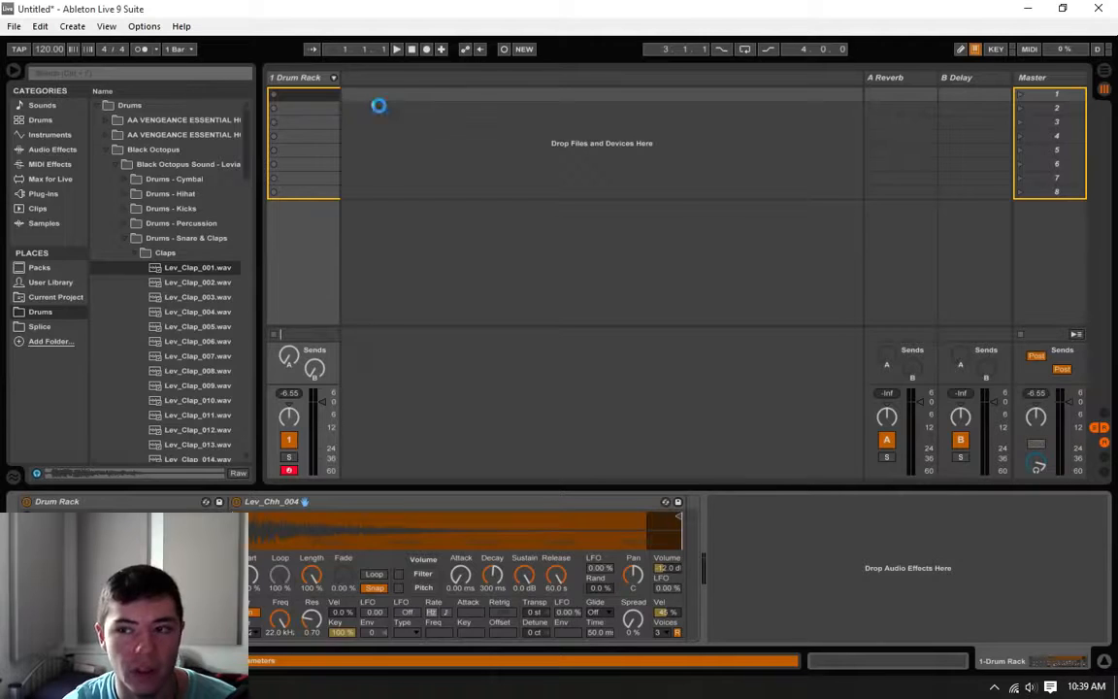
pyautogui.click(369, 77)
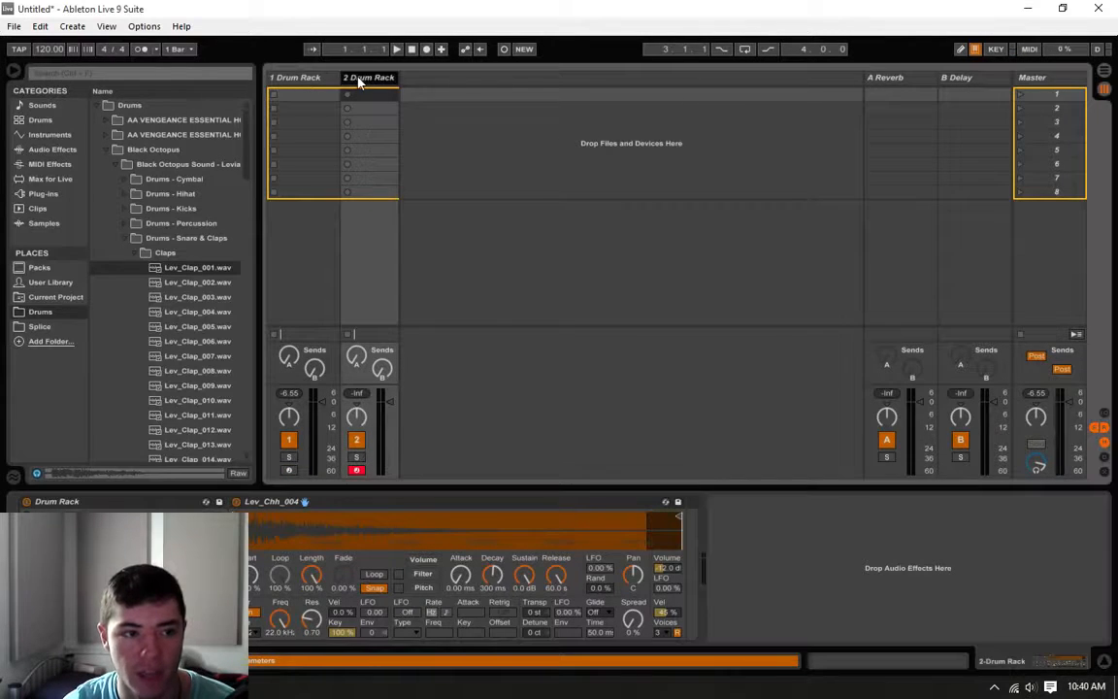
pyautogui.rightClick(369, 77)
pyautogui.click(378, 89)
pyautogui.write('Hat')
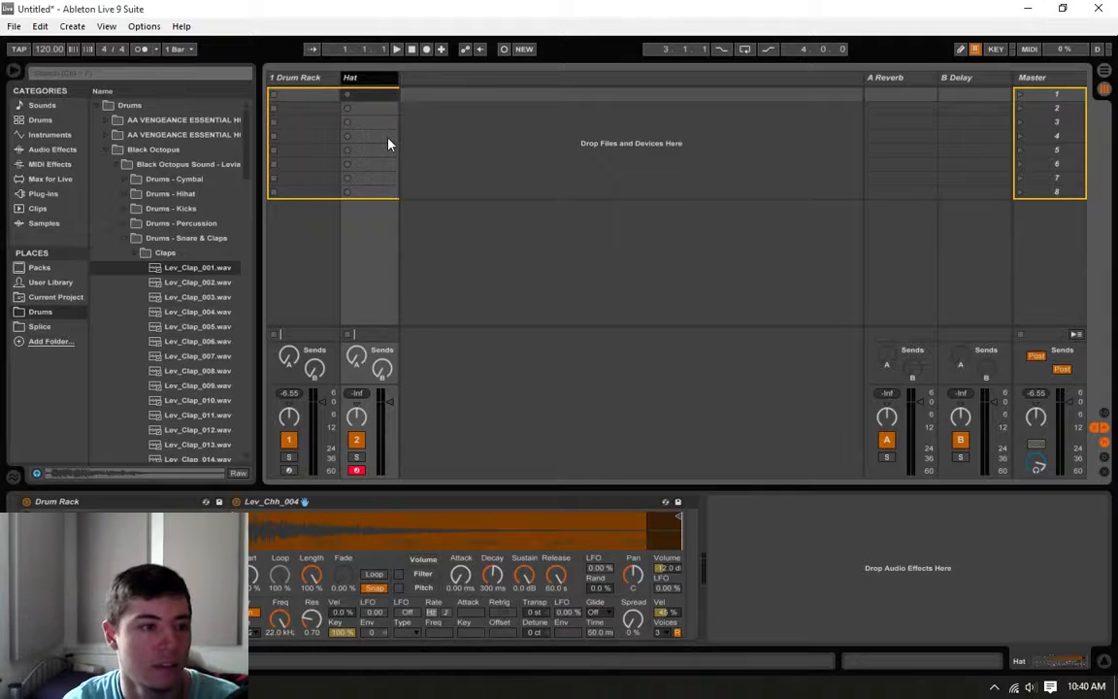
# Step: Rename the first Drum Rack track as Kick
pyautogui.rightClick(283, 78)
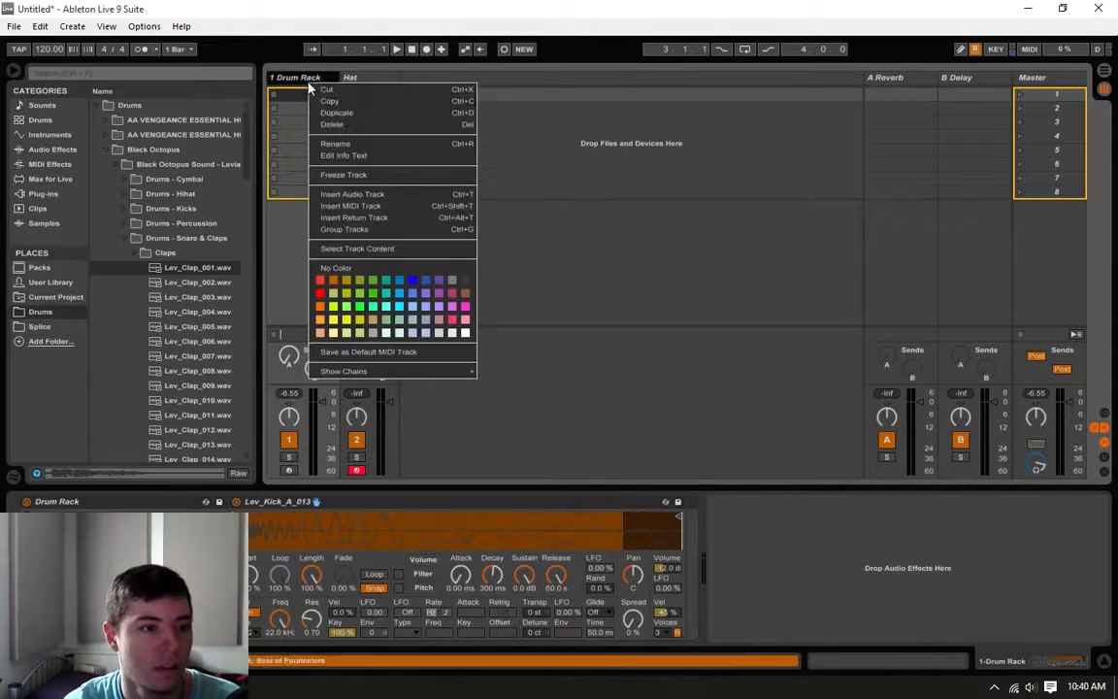
pyautogui.click(338, 142)
pyautogui.write('Kick')
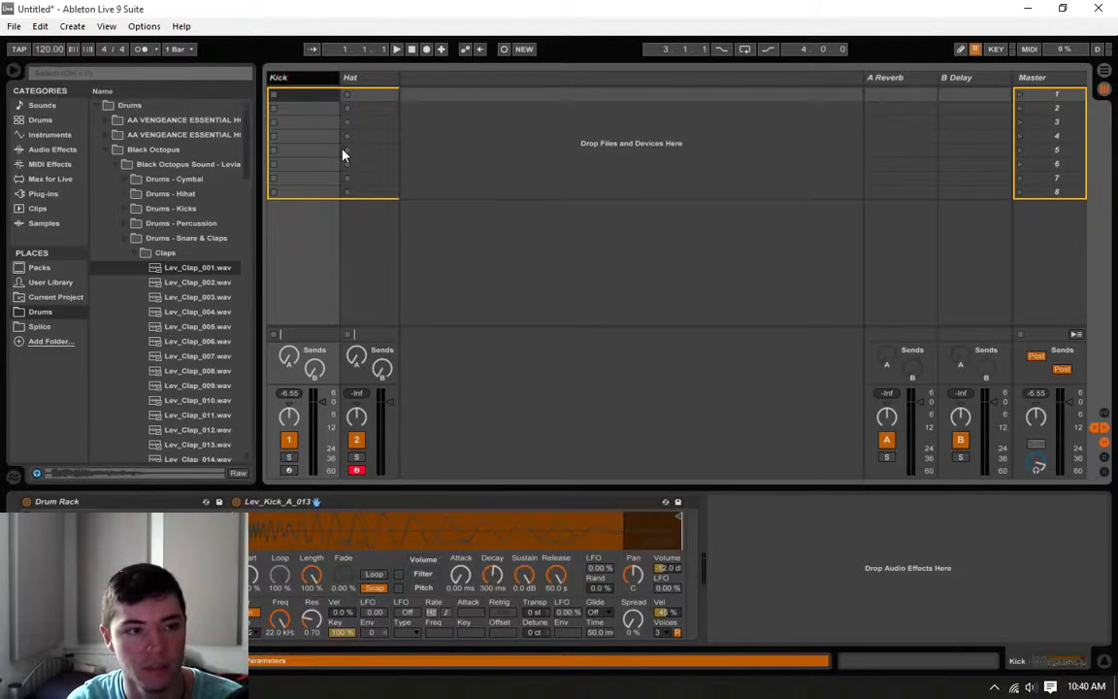
pyautogui.press('Return')
# Step: Load Lev_Clap_001.wav into the Hat track's Drum Rack and extract its pad into a separate new track
pyautogui.click(352, 79)
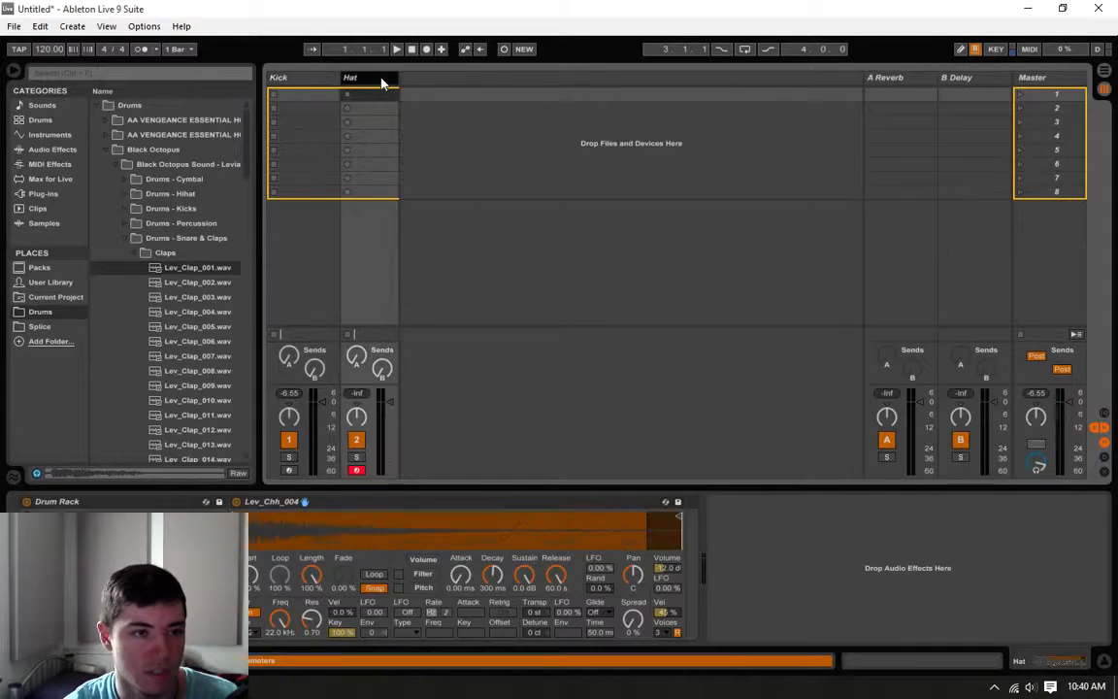
pyautogui.click(190, 267)
pyautogui.doubleClick(190, 267)
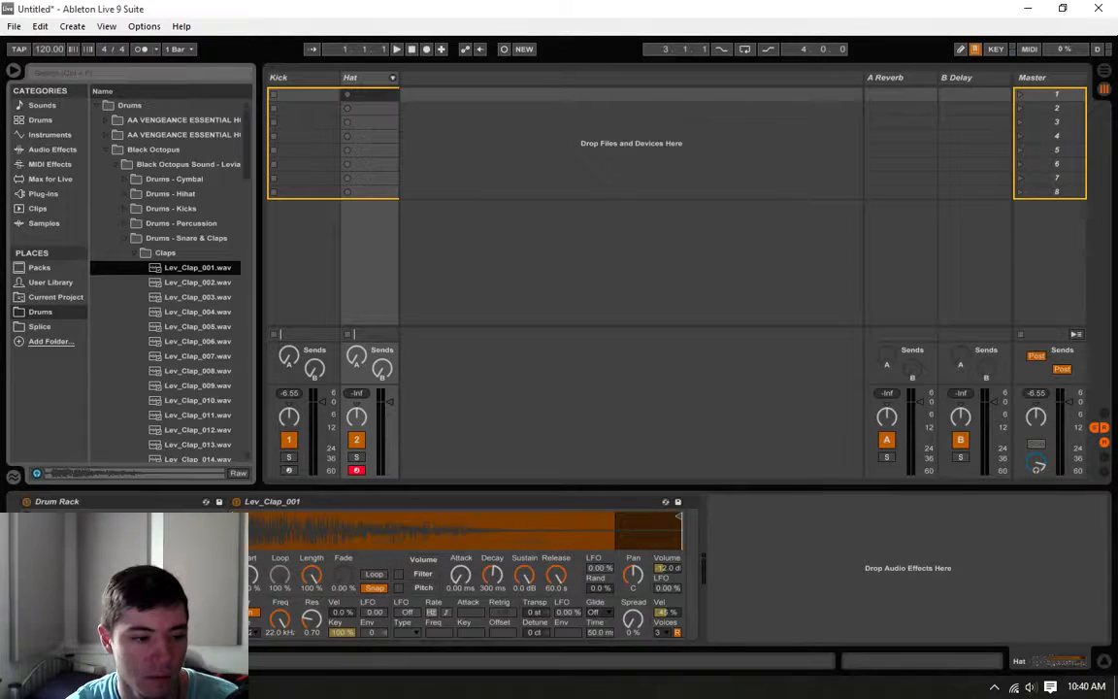
pyautogui.moveTo(464, 141); pyautogui.dragTo(463, 139)
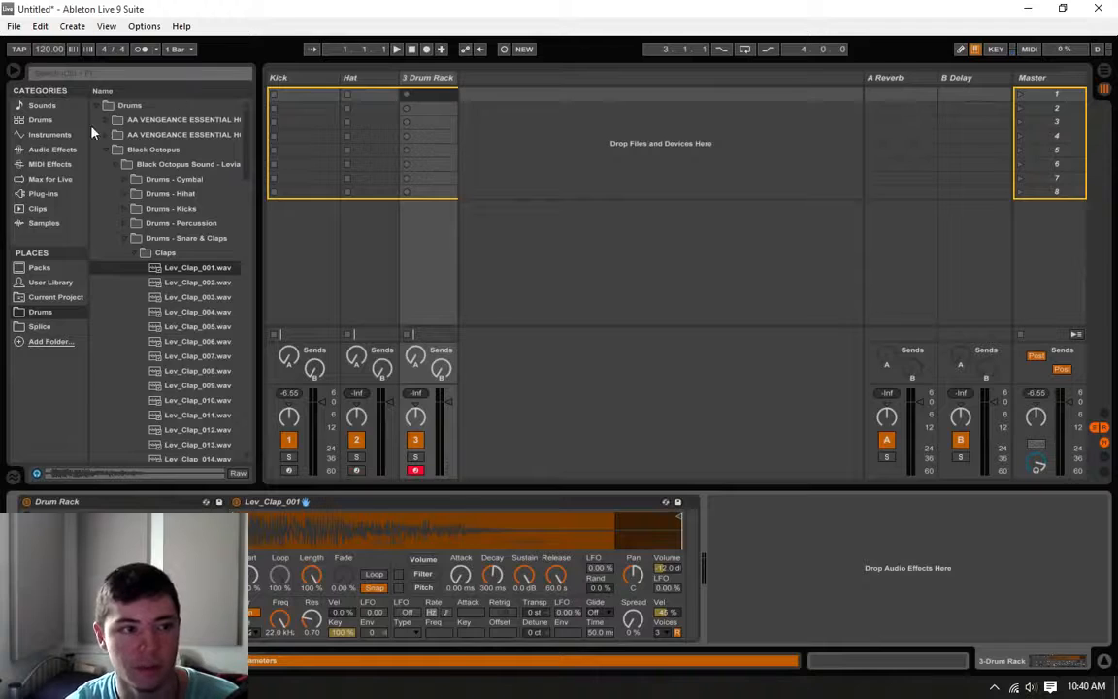
# Step: Rename the new third track as Clap and trigger its sample once to test it
pyautogui.rightClick(444, 78)
pyautogui.click(486, 139)
pyautogui.write('Clap')
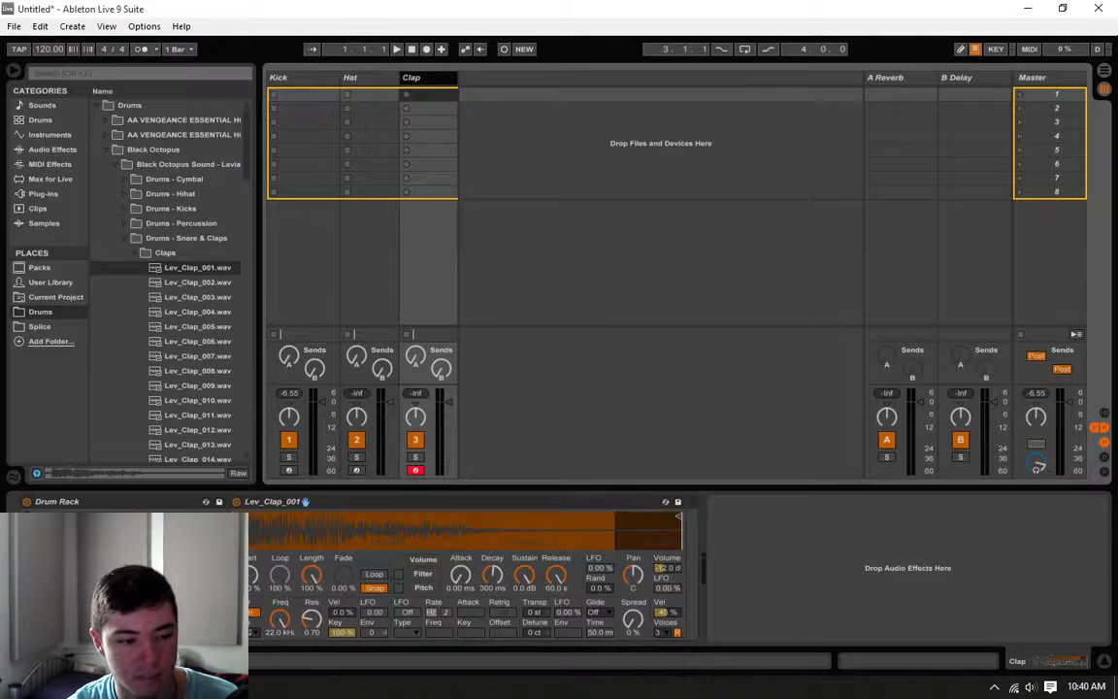
pyautogui.press('Return')
pyautogui.press('a')
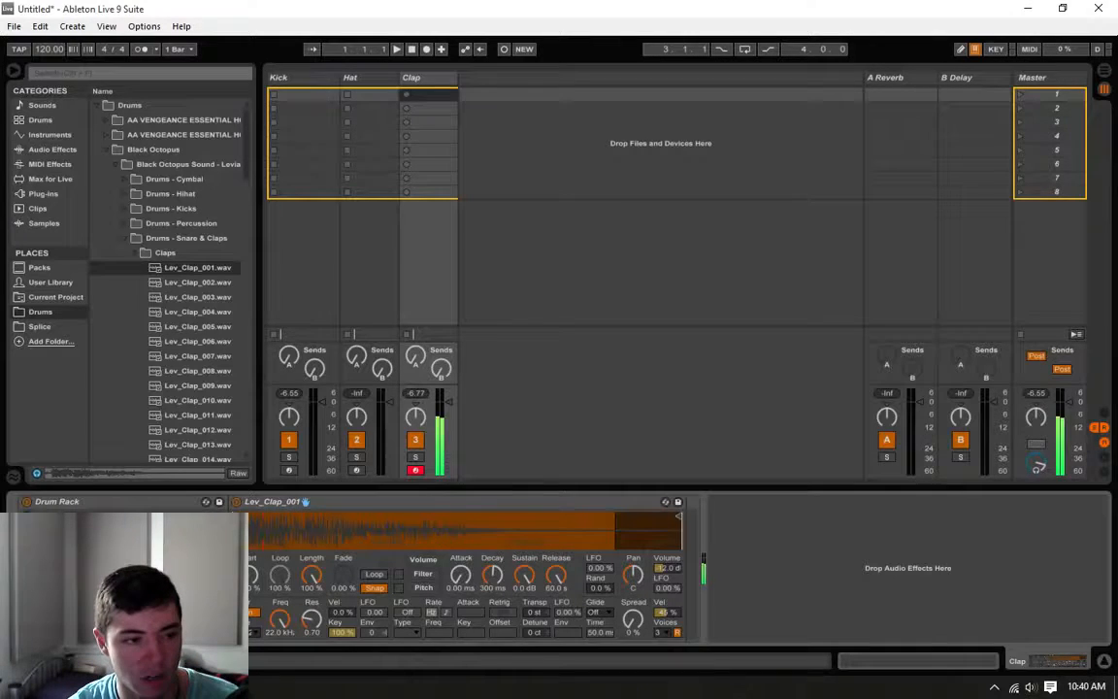
# Step: Audition several samples in the Claps folder and load Lev_Clap_008.wav into the Clap track's Drum Rack
pyautogui.click(199, 312)
pyautogui.click(206, 341)
pyautogui.click(210, 357)
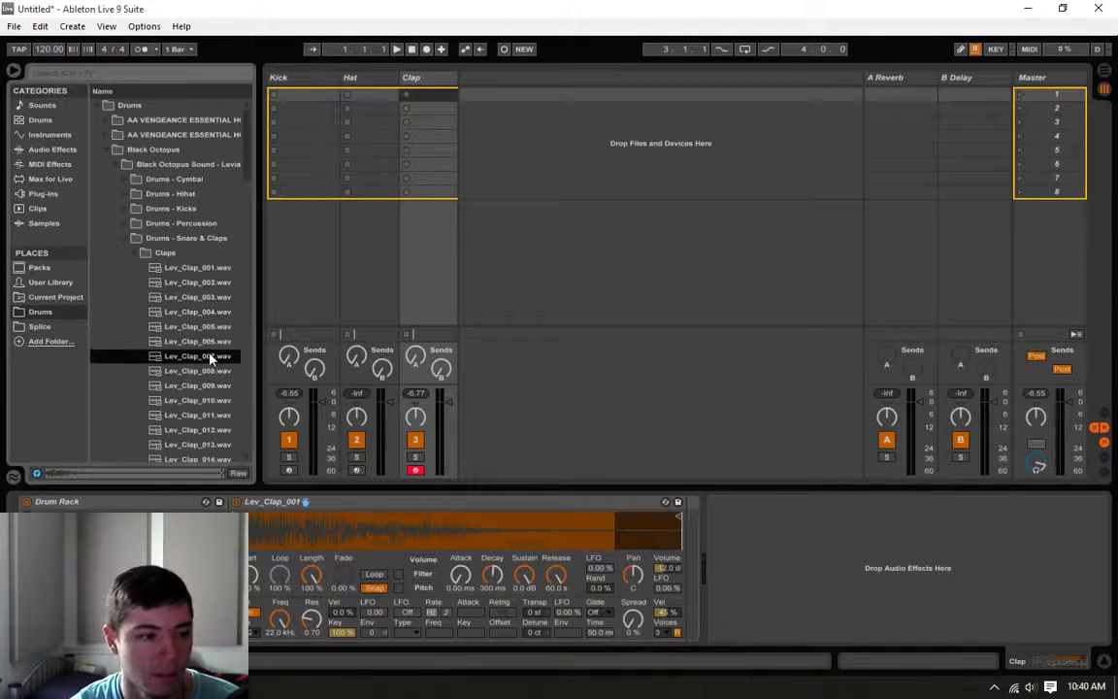
pyautogui.click(211, 375)
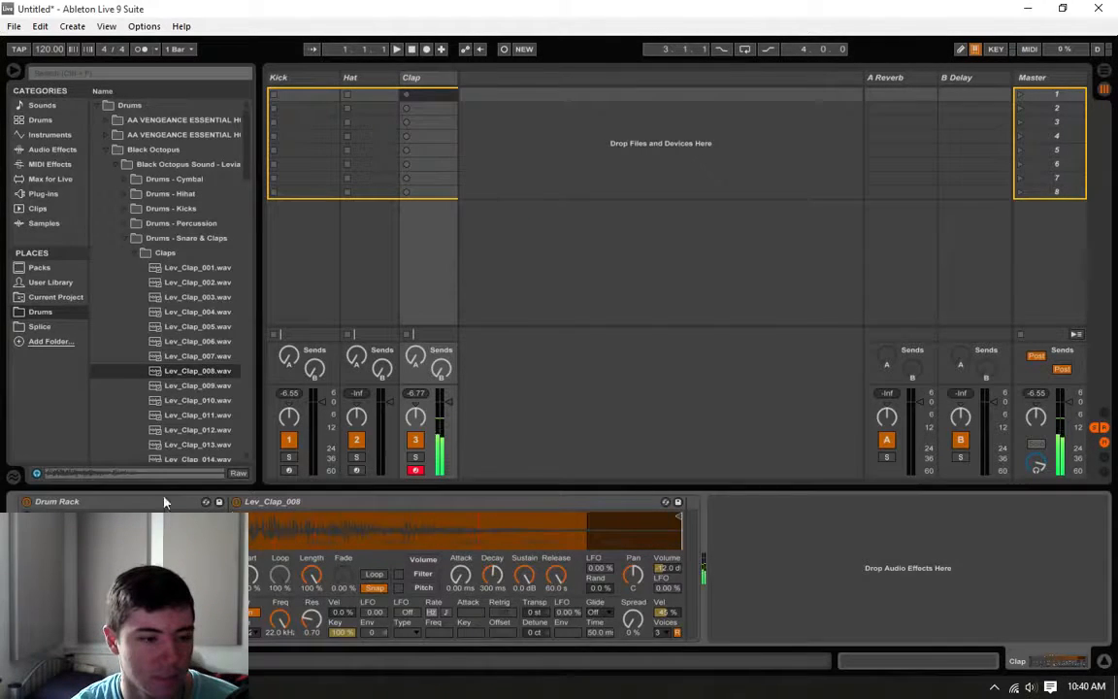
# Step: Preview more clap samples from the same folder and load Lev_Clap_013.wav into the Clap track's Drum Rack
pyautogui.scroll(-1, 175, 325)
pyautogui.click(194, 387)
pyautogui.click(194, 401)
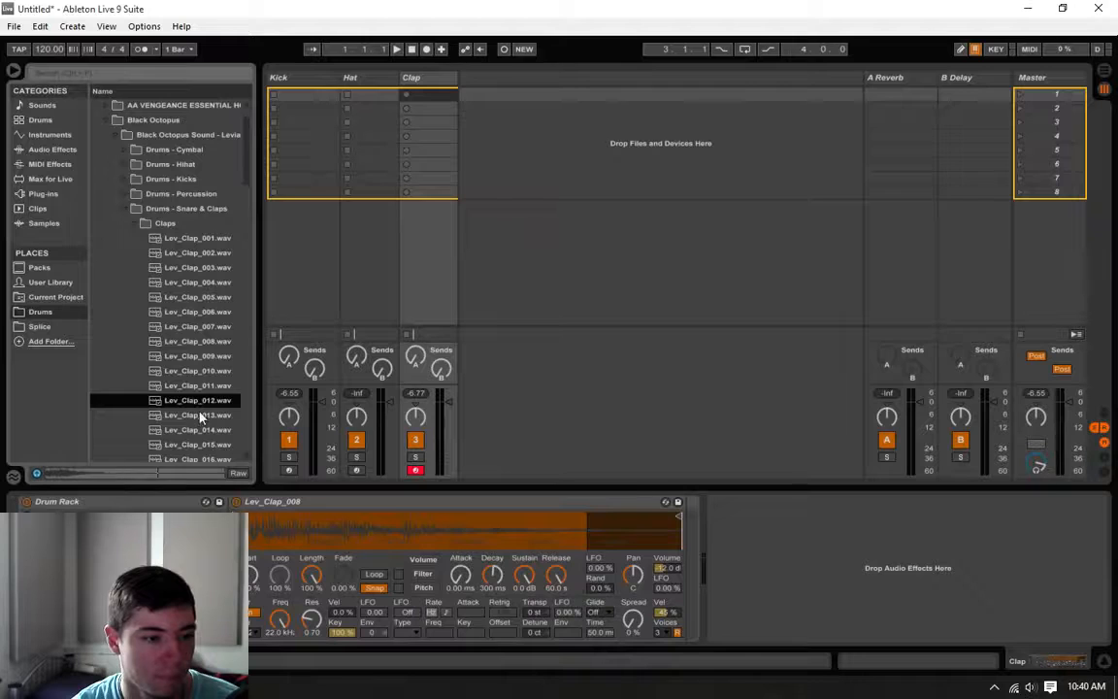
pyautogui.click(201, 418)
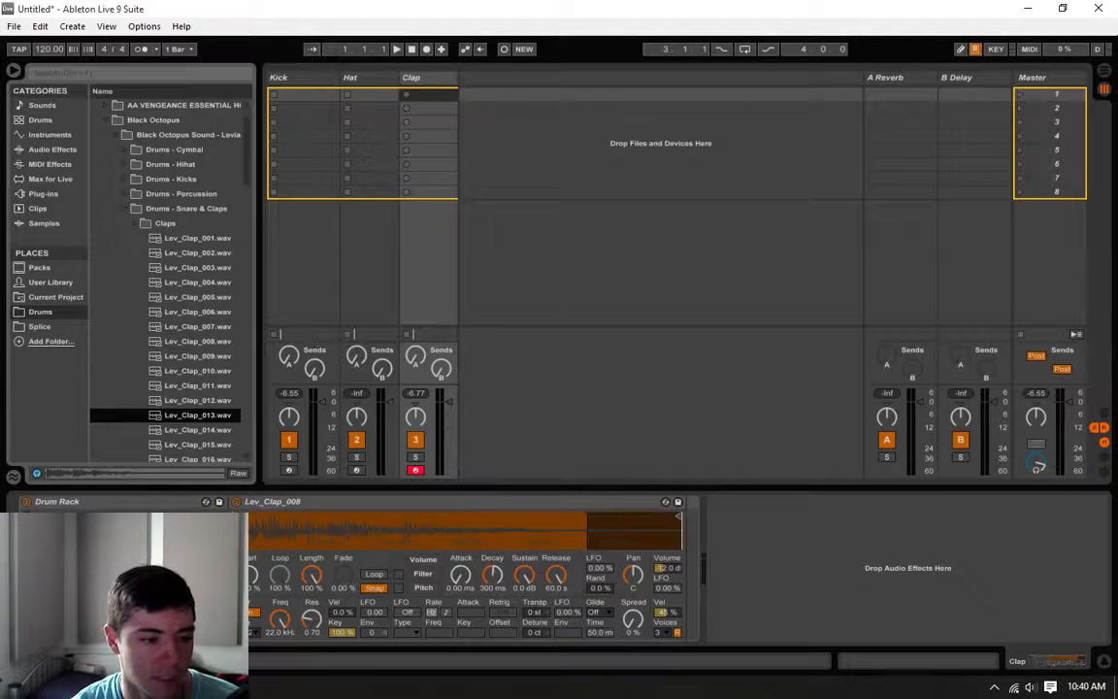
# Step: Audition the clap samples from Lev_Clap_014.wav onward and load Lev_Clap_026.wav into the Clap track's Drum Rack
pyautogui.scroll(-1, 185, 398)
pyautogui.click(213, 402)
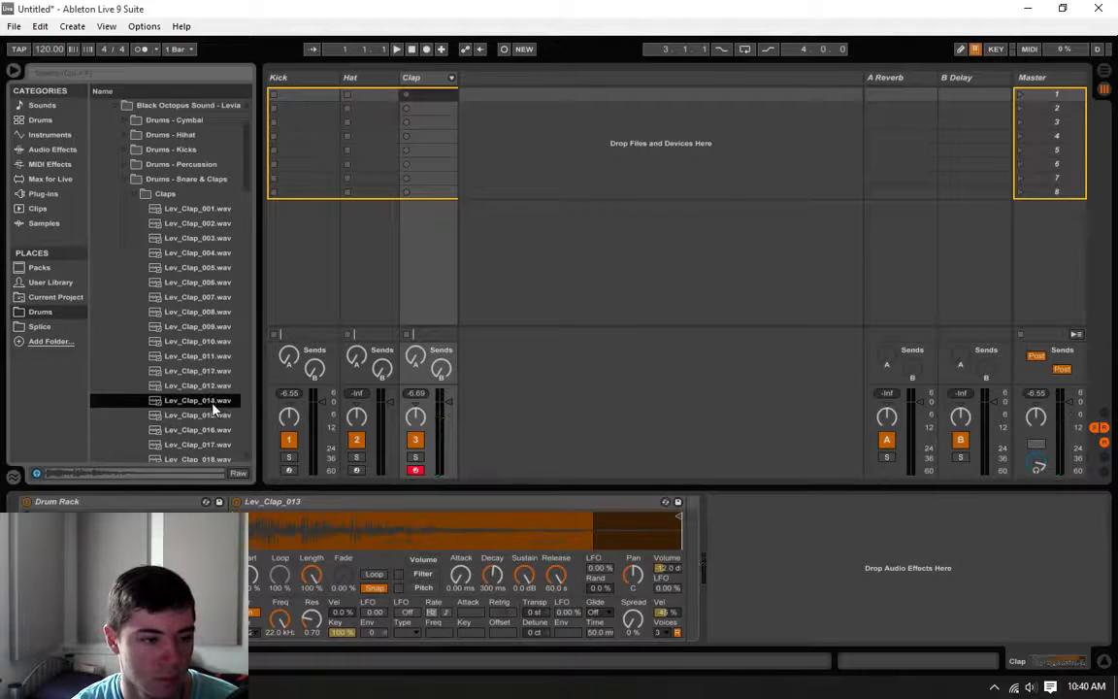
pyautogui.press('Down')
pyautogui.press('Down')
pyautogui.press('Down')
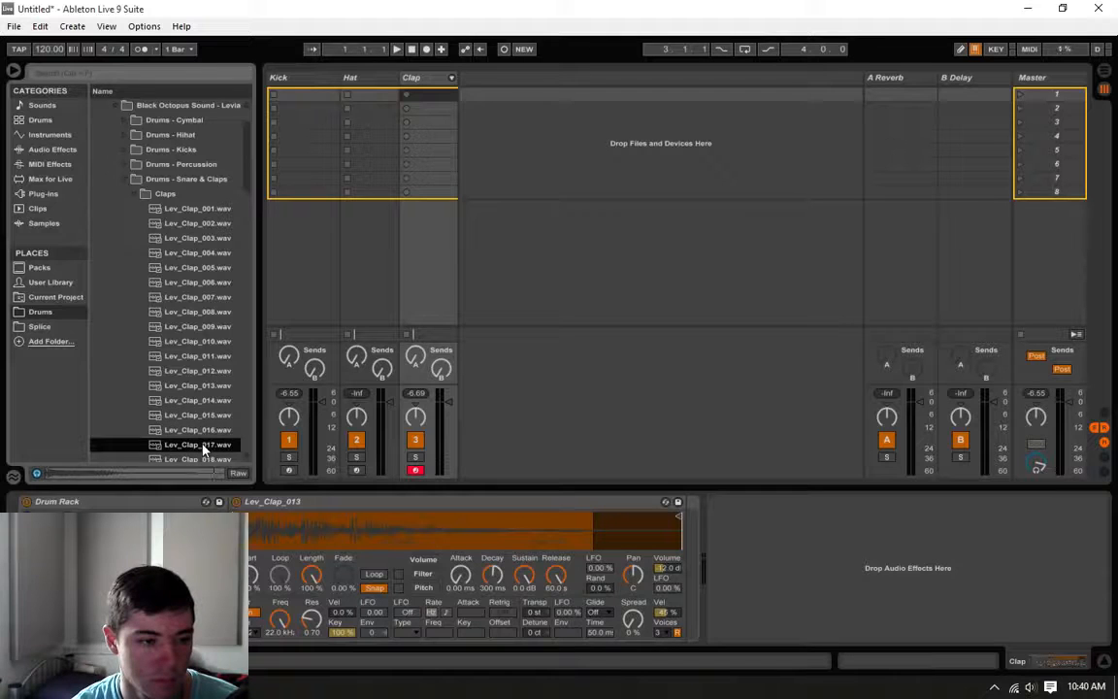
pyautogui.scroll(-1, 204, 447)
pyautogui.click(211, 433)
pyautogui.scroll(-1, 216, 432)
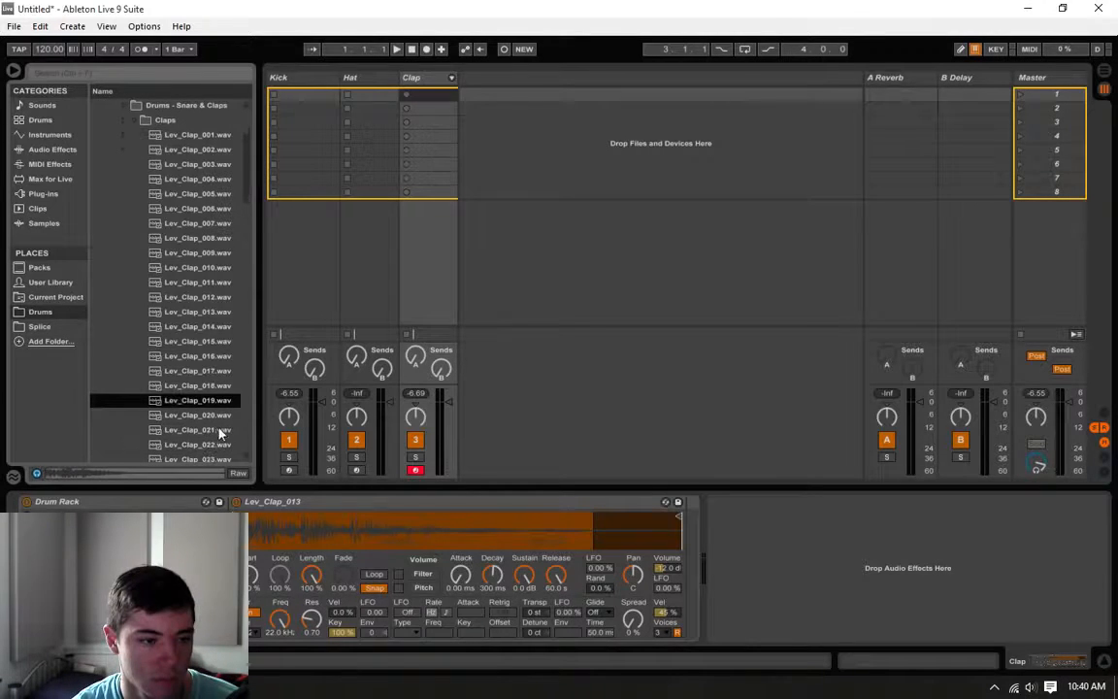
pyautogui.press('Down')
pyautogui.press('Down')
pyautogui.press('Down')
pyautogui.press('Down')
pyautogui.press('Down')
pyautogui.press('Down')
pyautogui.press('Down')
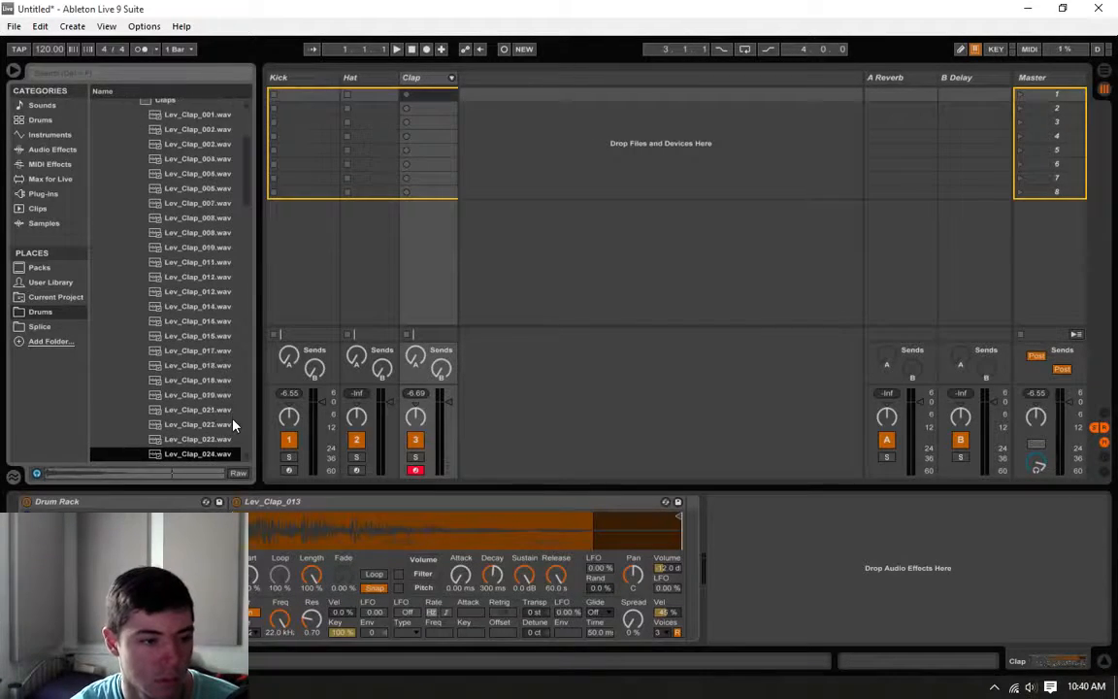
pyautogui.press('Down')
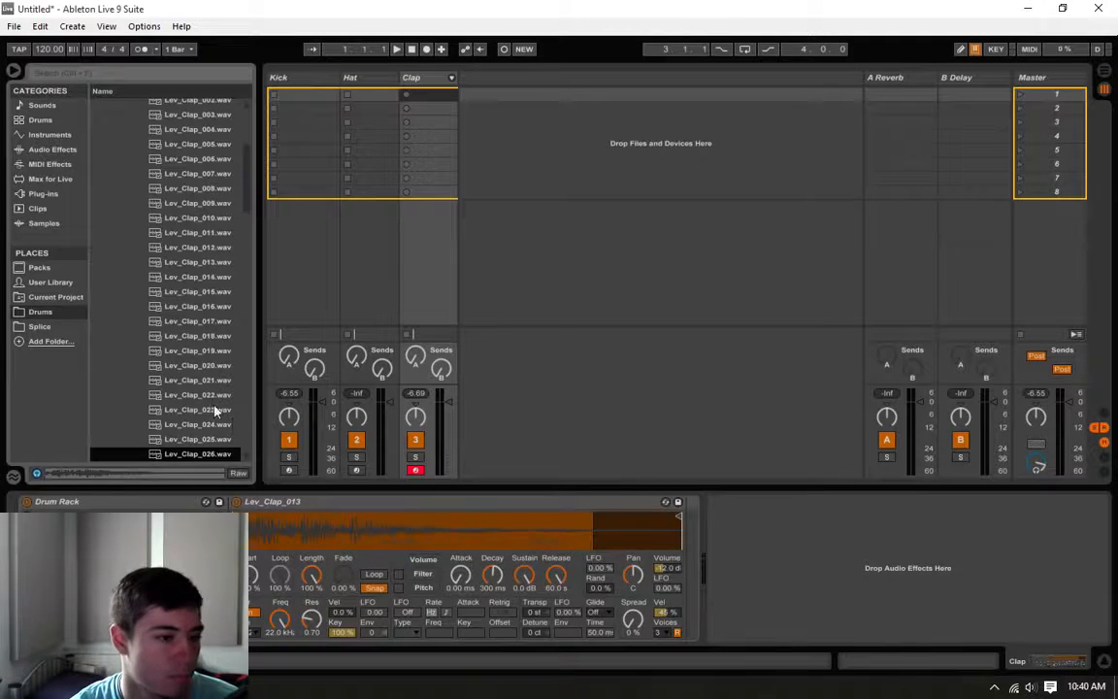
pyautogui.click(210, 441)
pyautogui.press('Return')
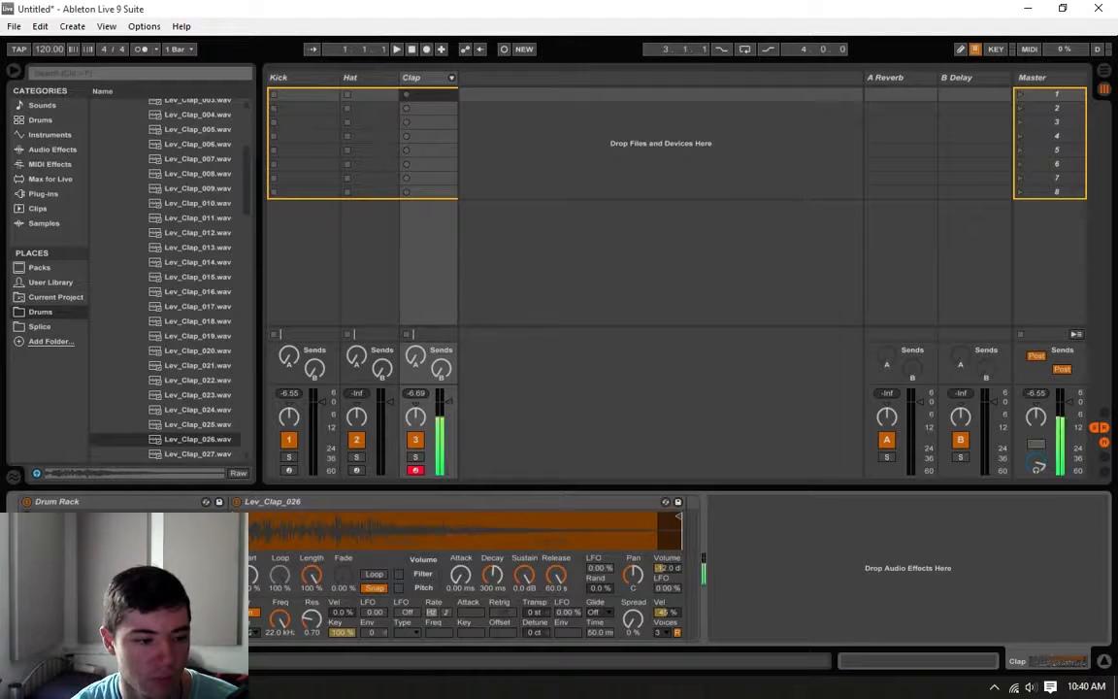
# Step: Shorten the playback ends of the Lev_Clap_026, Lev_Clap_008 and Lev_Clap_013 samples in the Clap track's Drum Rack
pyautogui.click(305, 503)
pyautogui.press('Delete')
pyautogui.hotkey('ctrl', 'z')
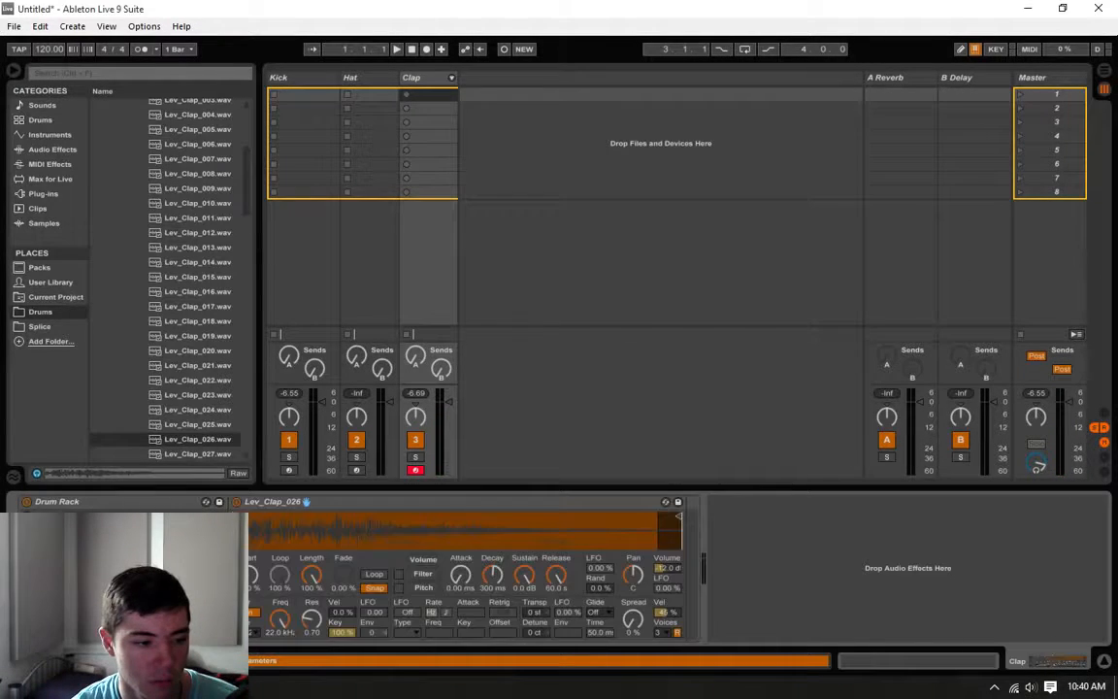
pyautogui.moveTo(674, 517); pyautogui.dragTo(557, 518)
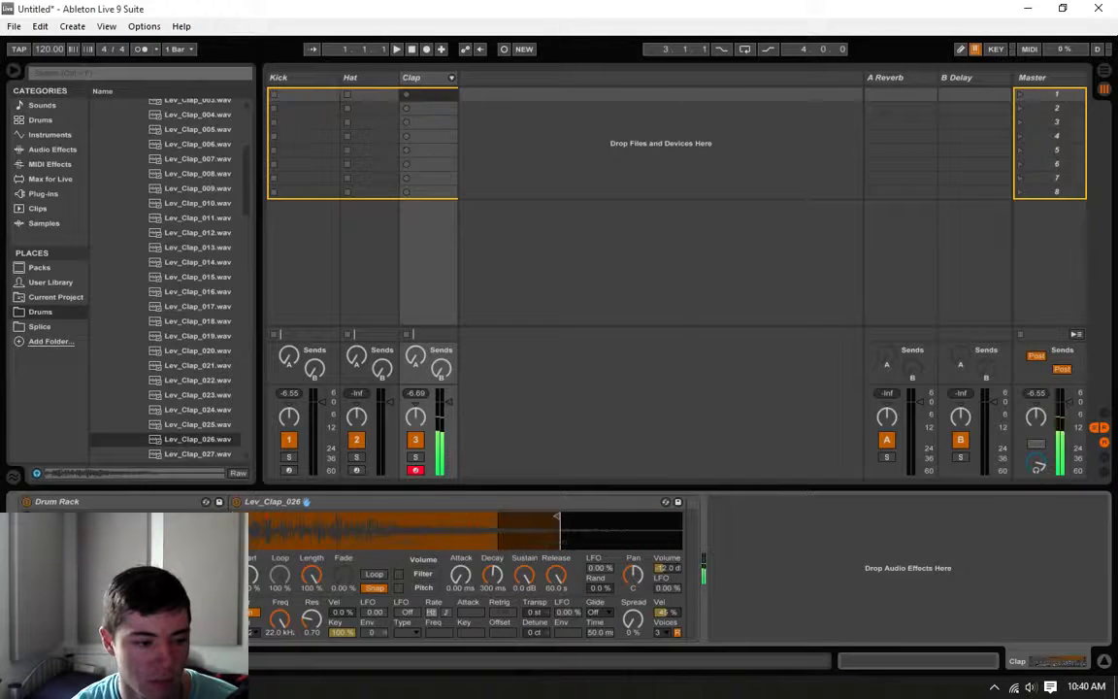
pyautogui.hotkey('ctrl', 'z')
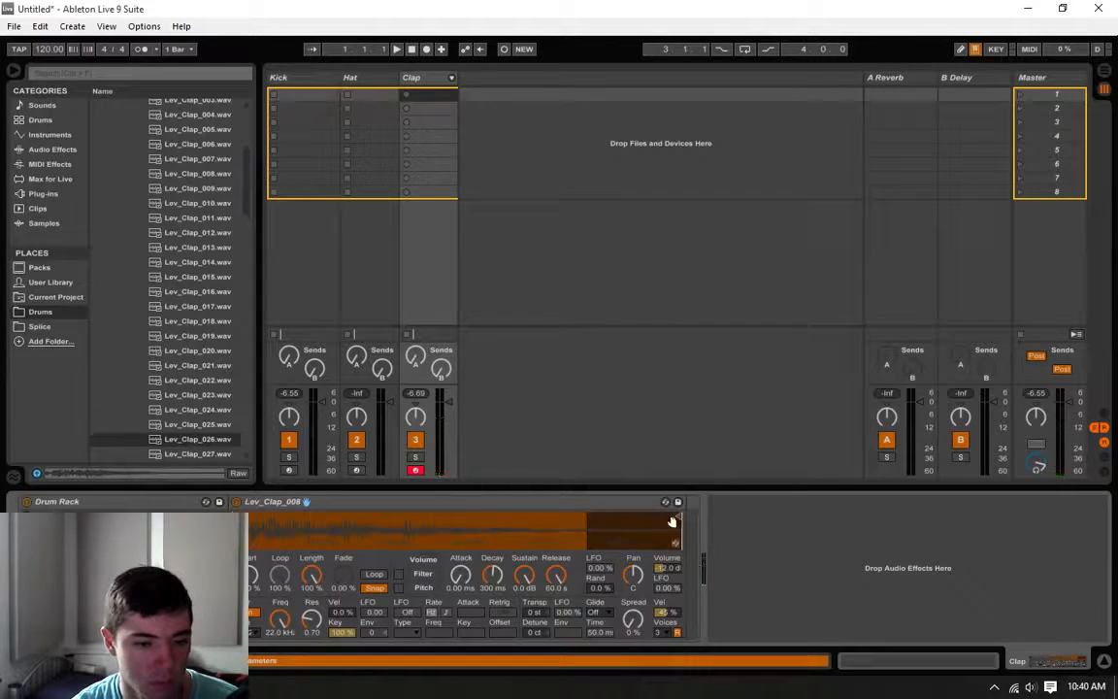
pyautogui.moveTo(672, 522); pyautogui.dragTo(578, 523)
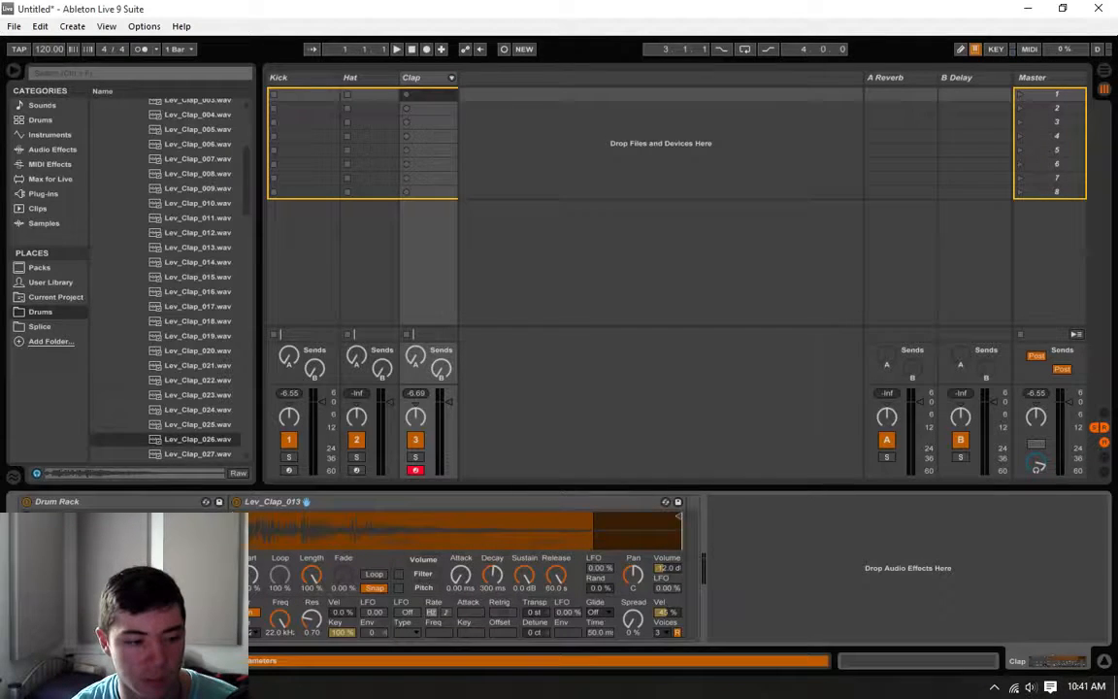
pyautogui.moveTo(672, 524); pyautogui.dragTo(566, 525)
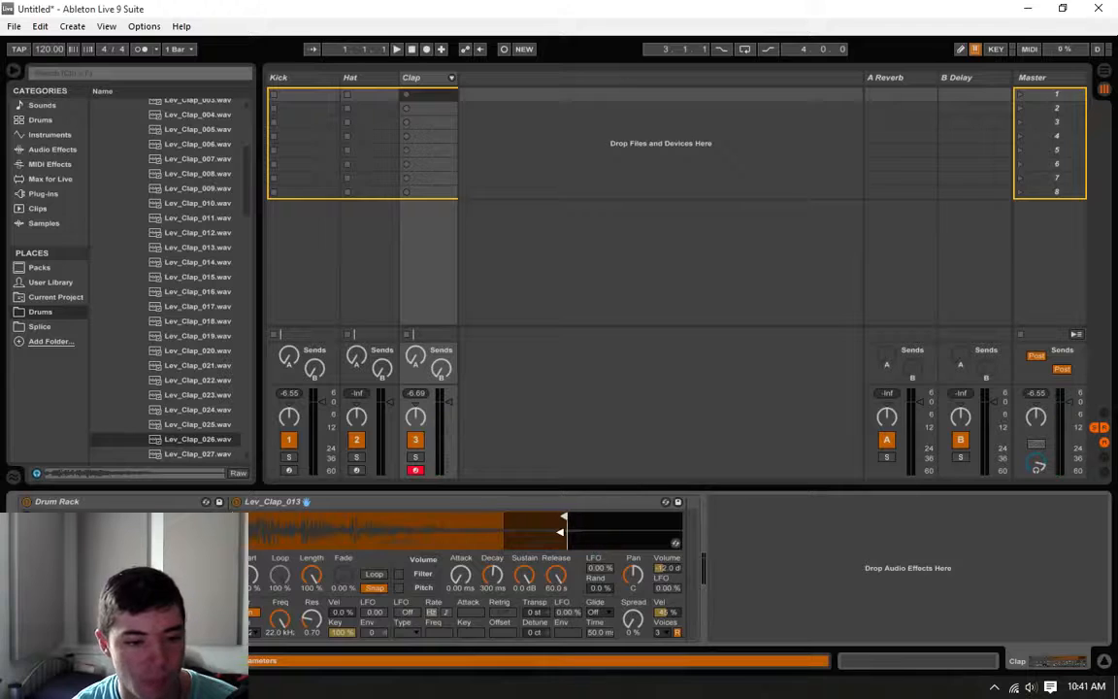
pyautogui.click(317, 78)
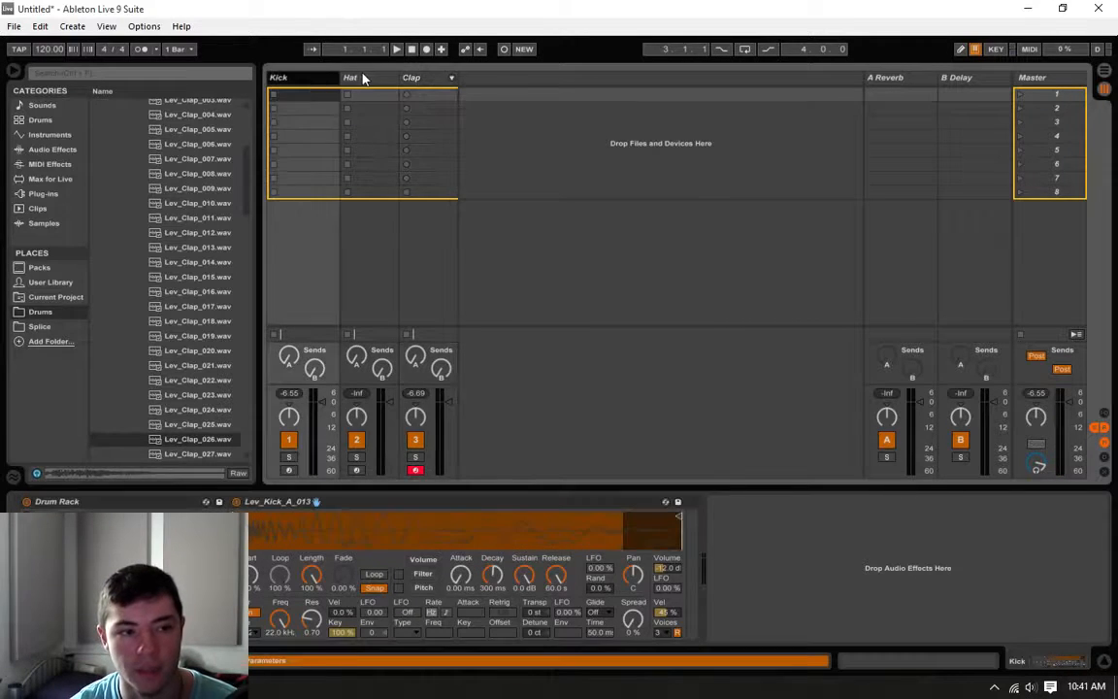
pyautogui.click(362, 76)
pyautogui.click(412, 77)
pyautogui.click(318, 76)
pyautogui.click(358, 78)
pyautogui.click(409, 78)
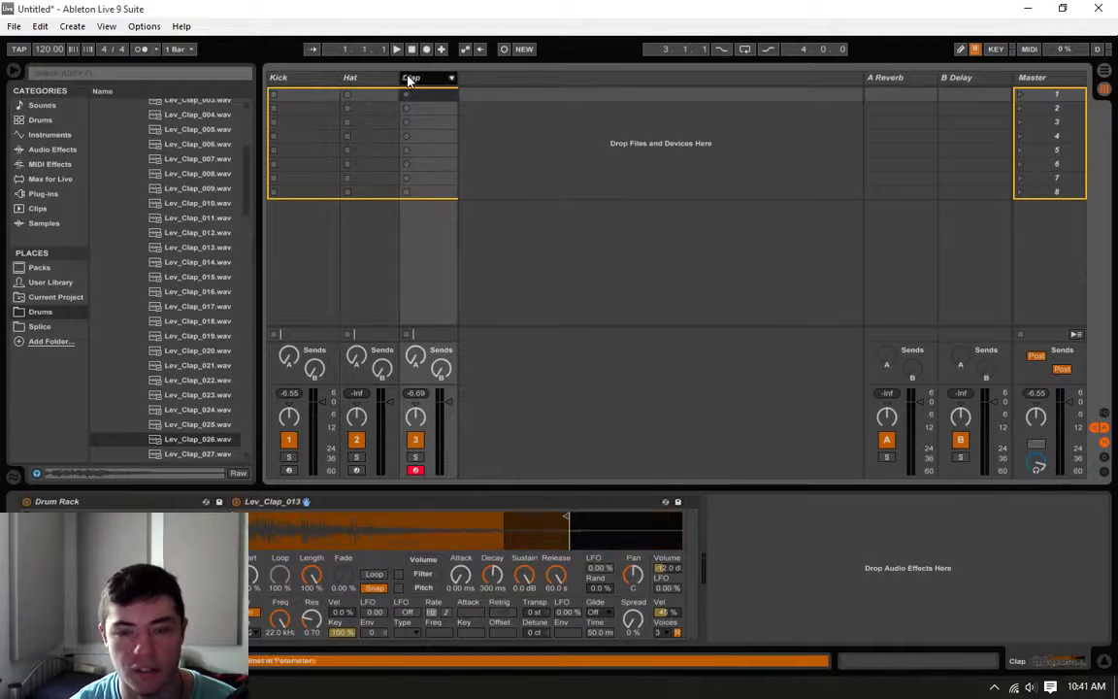
# Step: Create a one-bar MIDI clip in the Kick track's first slot with a 1/16 kick note on each of the four beats
pyautogui.doubleClick(297, 97)
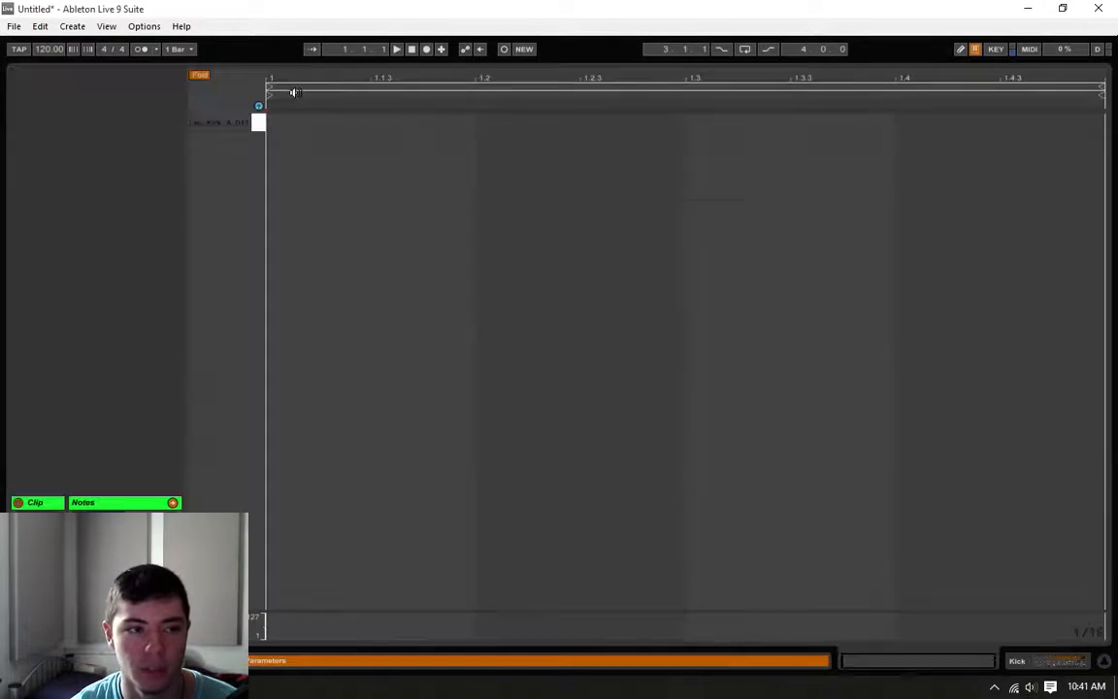
pyautogui.click(501, 122)
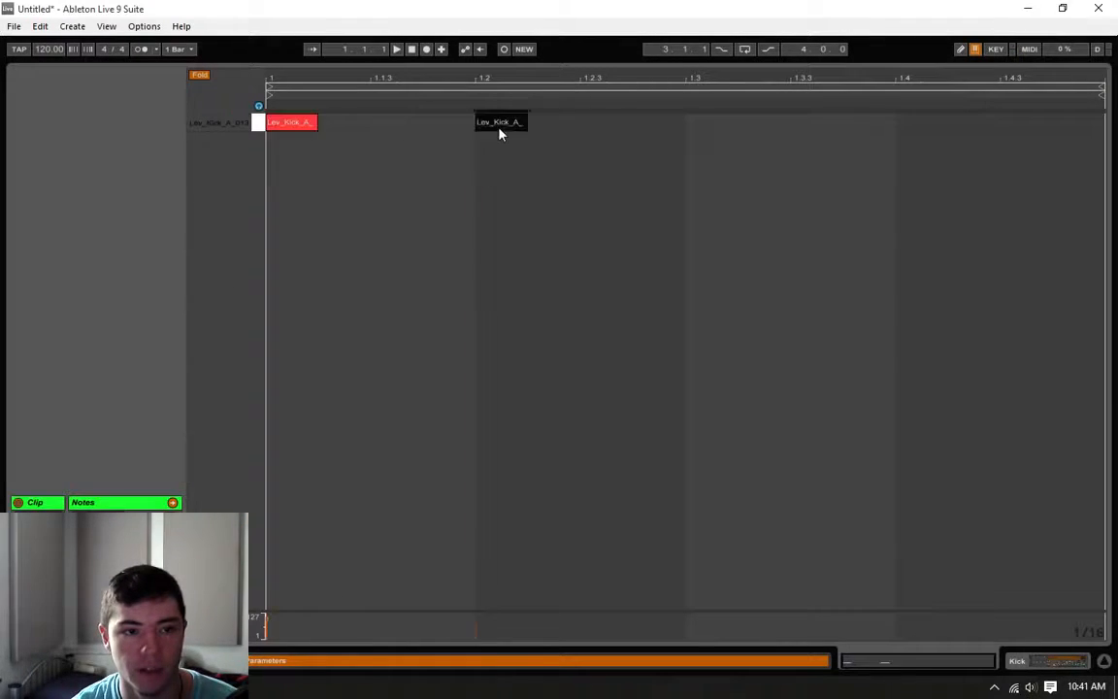
pyautogui.click(707, 122)
pyautogui.click(920, 122)
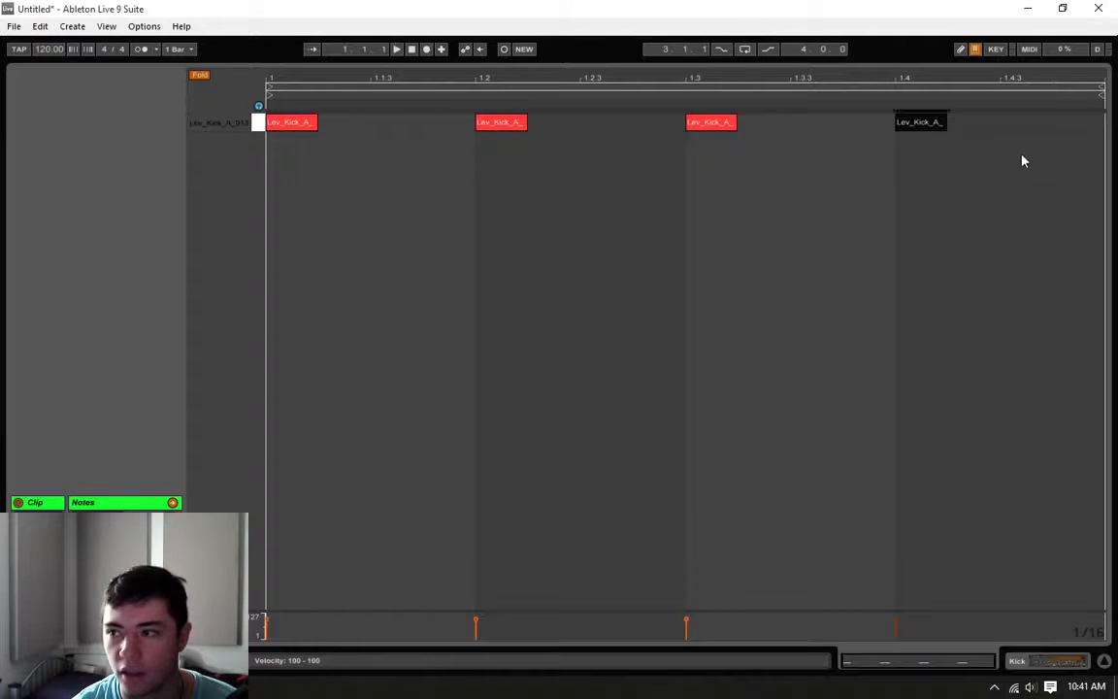
pyautogui.moveTo(1022, 161); pyautogui.dragTo(2, 83)
pyautogui.click(828, 327)
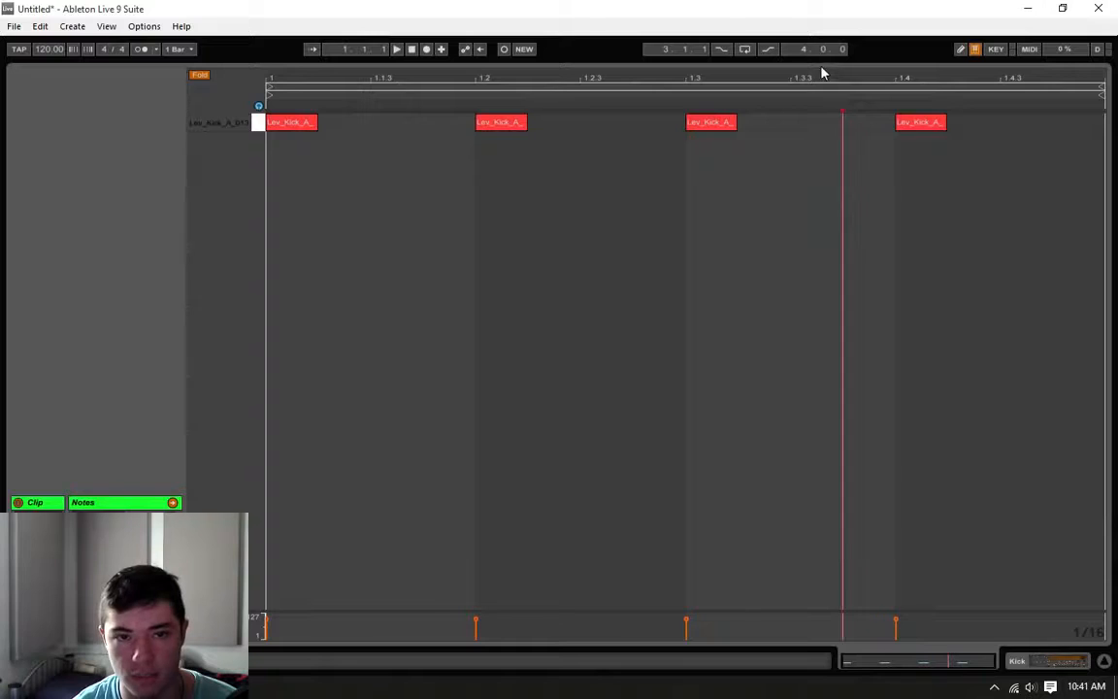
pyautogui.moveTo(812, 64); pyautogui.dragTo(815, 396)
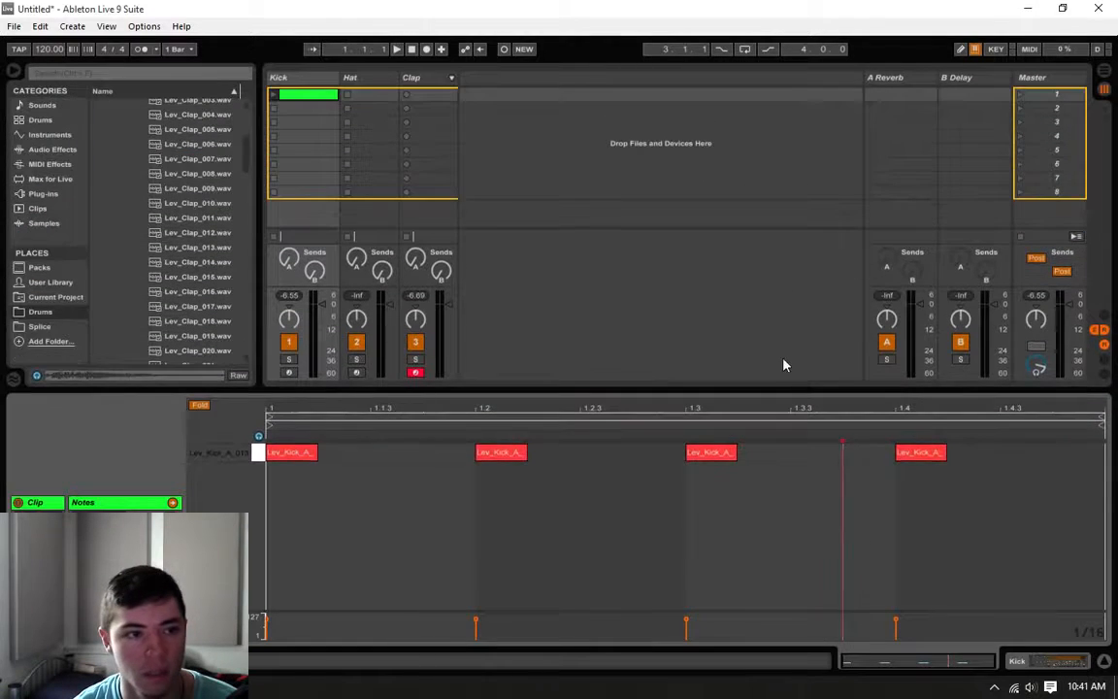
# Step: Create a one-bar MIDI clip in the Hat track's first slot with offbeat hat notes at 1.1.3, 1.2.3, 1.3.3 and 1.4.3
pyautogui.doubleClick(369, 96)
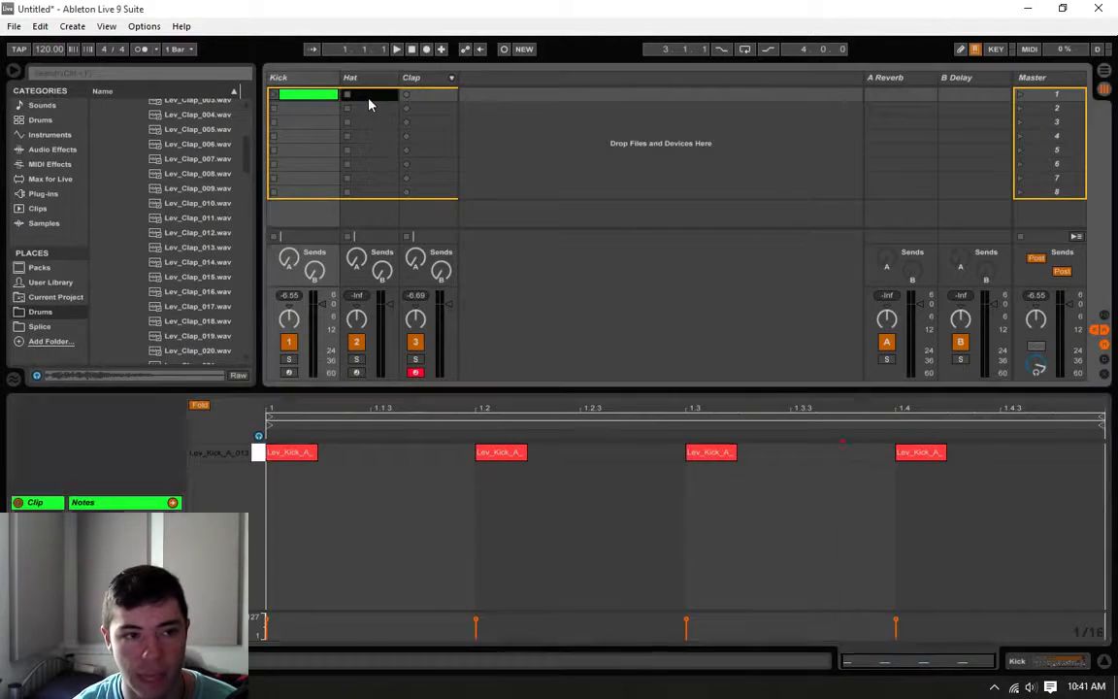
pyautogui.doubleClick(383, 452)
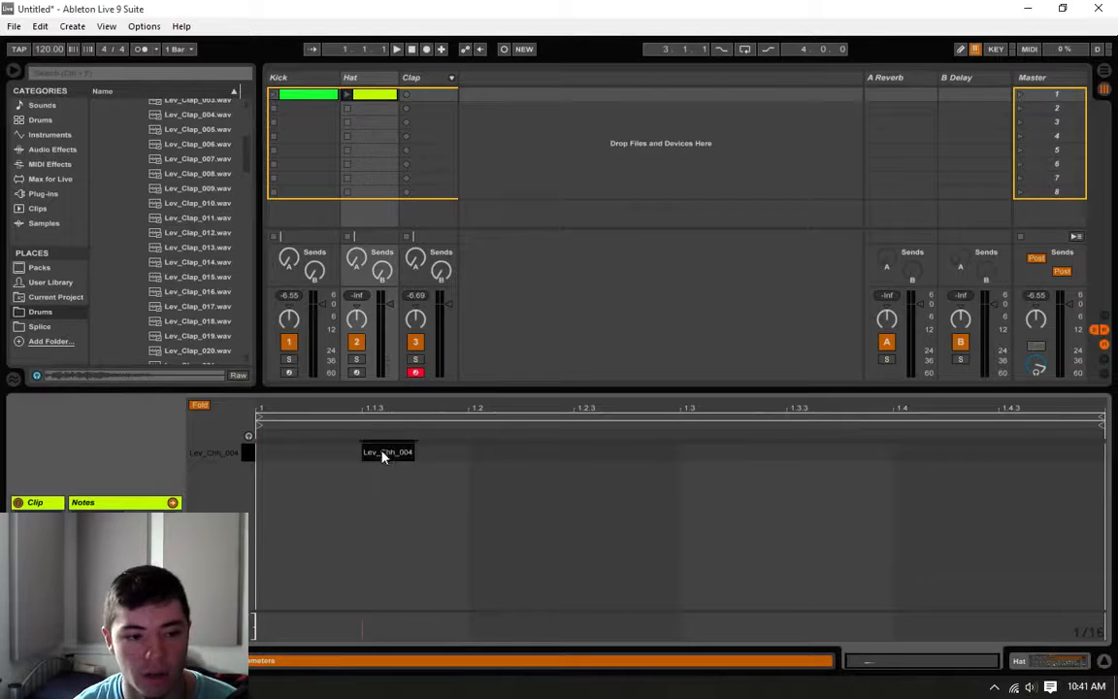
pyautogui.doubleClick(599, 451)
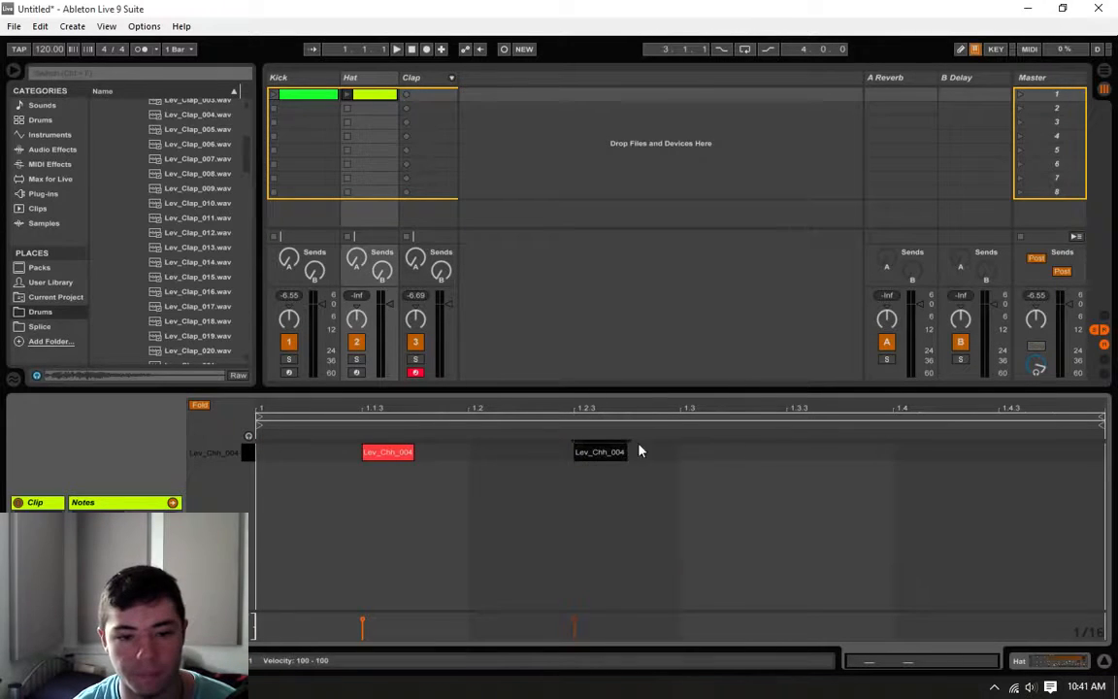
pyautogui.doubleClick(805, 452)
pyautogui.doubleClick(1010, 453)
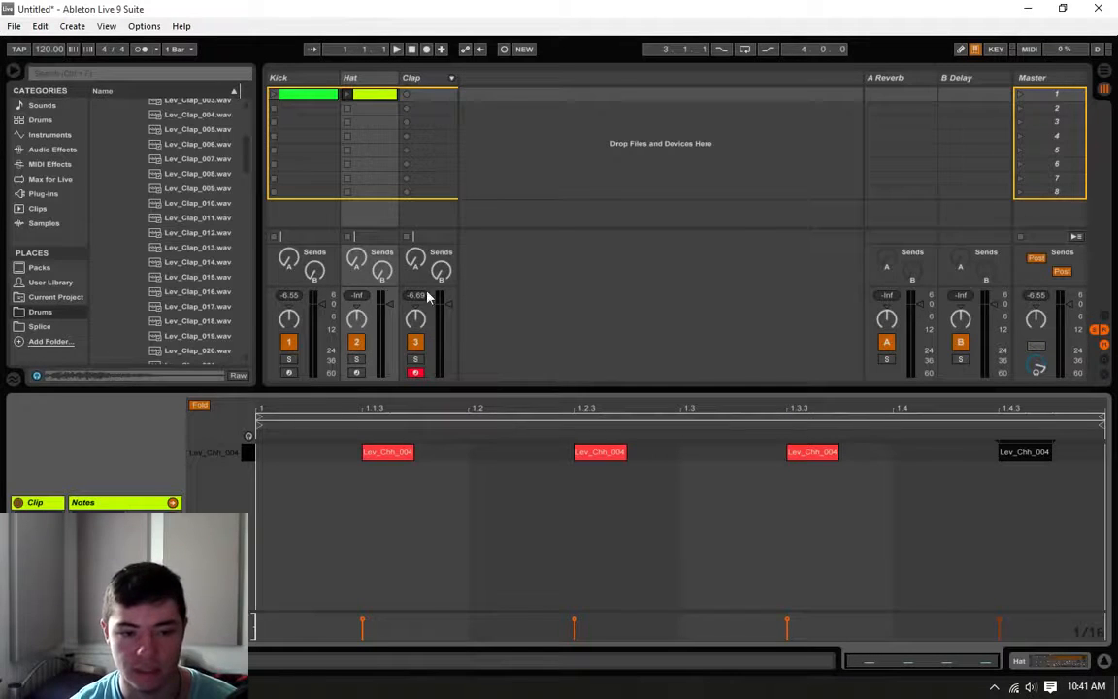
# Step: Create a one-bar MIDI clip in the Clap track's first slot, stacking all three clap samples on beats 1.2 and 1.4
pyautogui.doubleClick(415, 98)
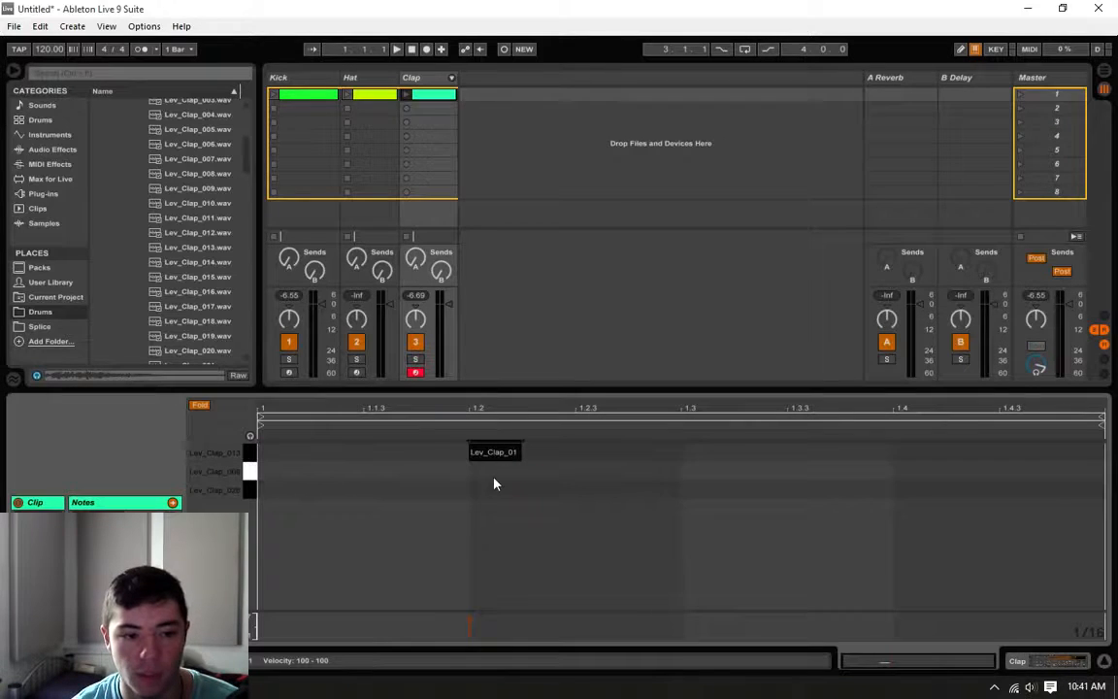
pyautogui.doubleClick(494, 476)
pyautogui.doubleClick(492, 492)
pyautogui.doubleClick(924, 450)
pyautogui.click(916, 475)
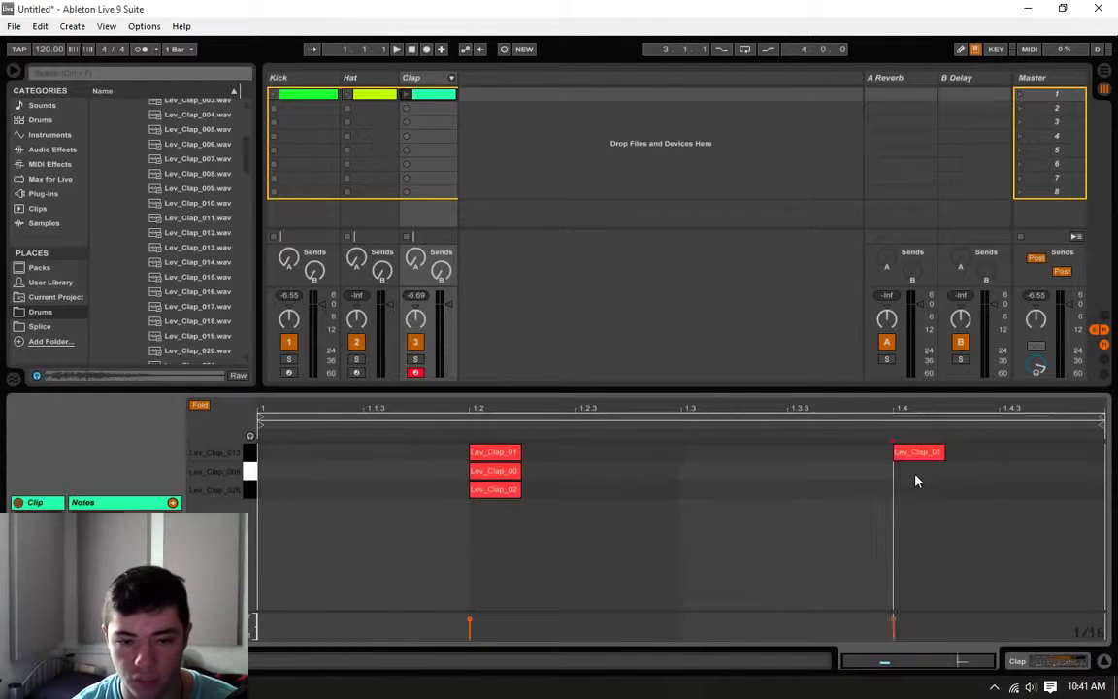
pyautogui.doubleClick(918, 472)
pyautogui.doubleClick(933, 490)
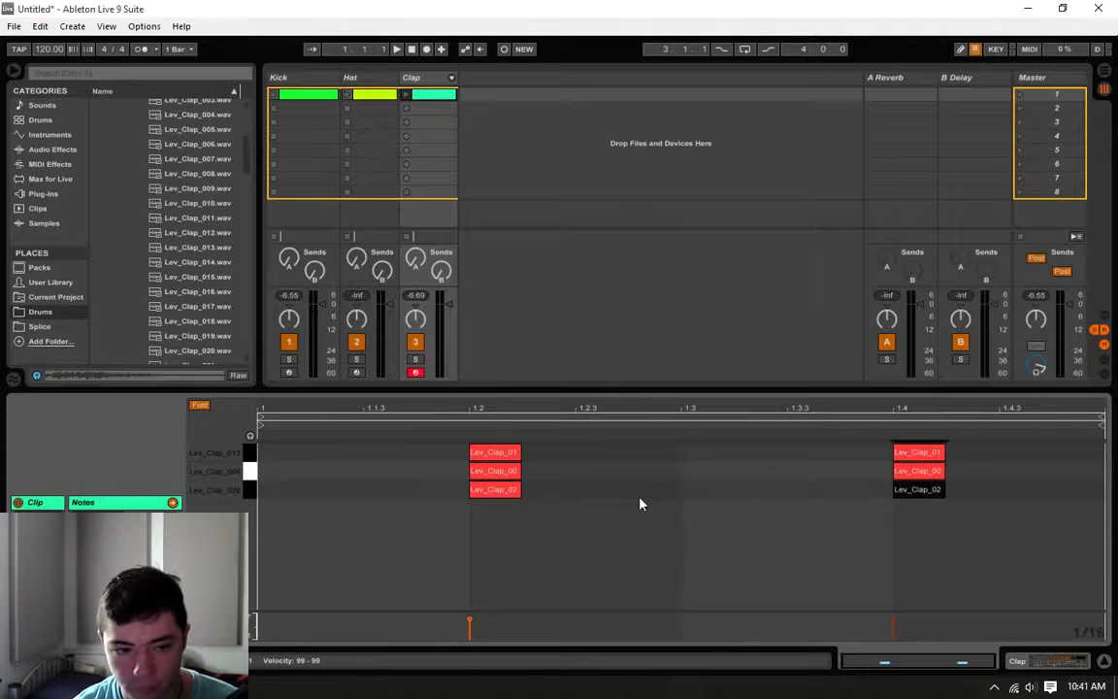
pyautogui.click(344, 490)
pyautogui.moveTo(670, 510)
pyautogui.mouseDown()
pyautogui.moveTo(419, 464)
pyautogui.moveTo(424, 447)
pyautogui.mouseUp()
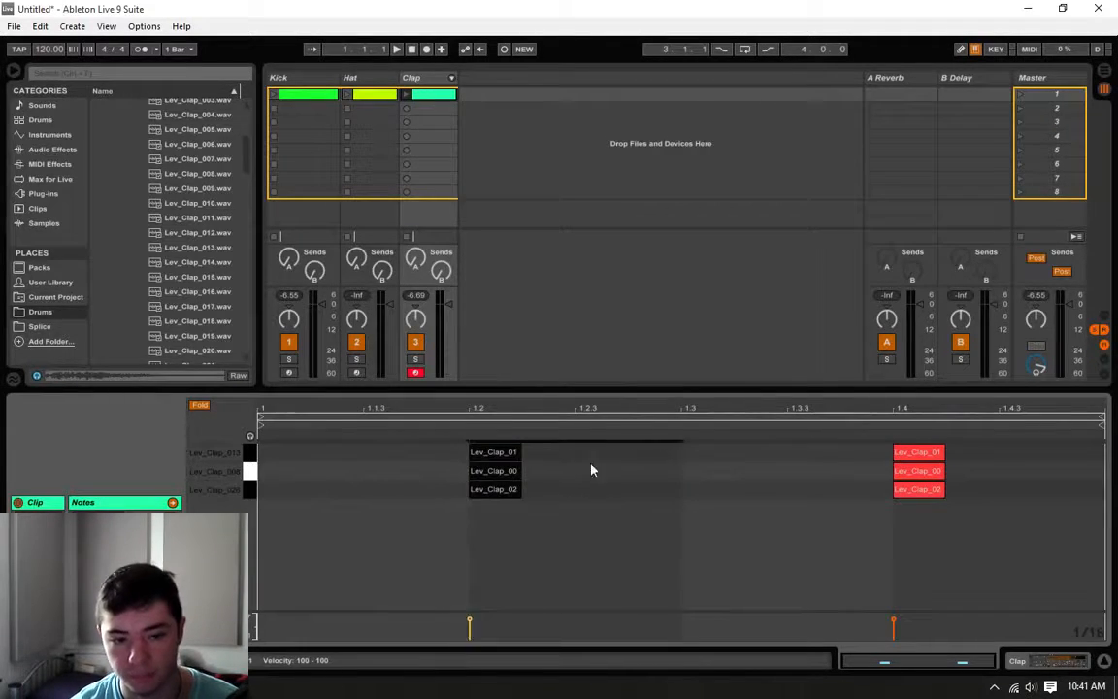
pyautogui.click(626, 469)
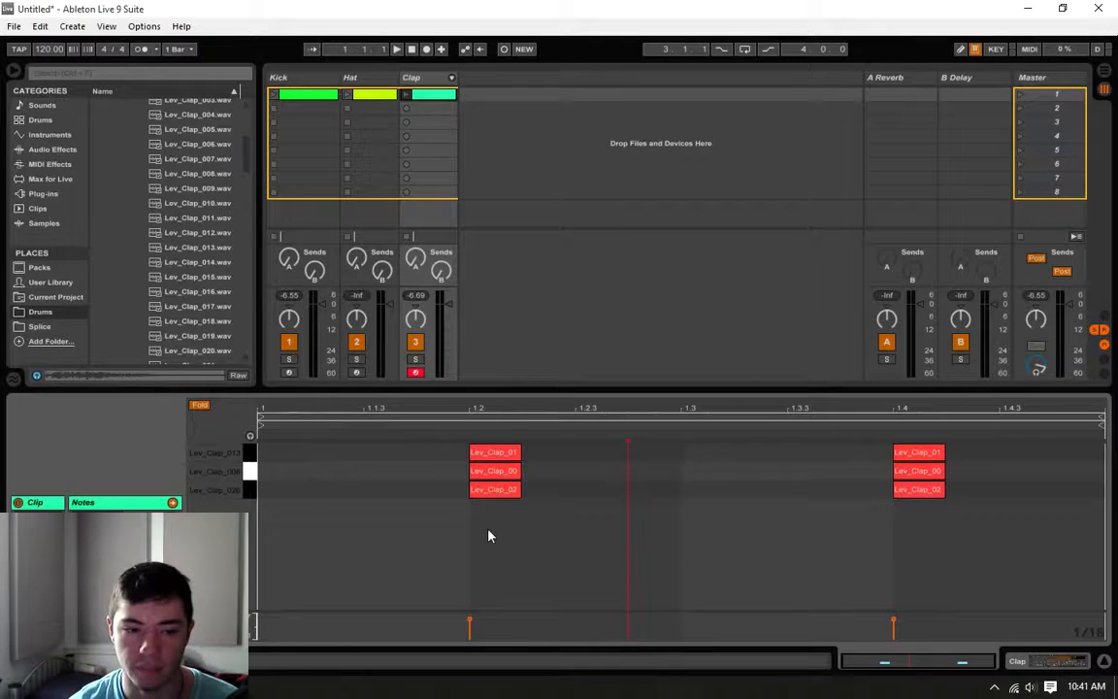
pyautogui.moveTo(491, 547); pyautogui.dragTo(465, 423)
pyautogui.click(435, 486)
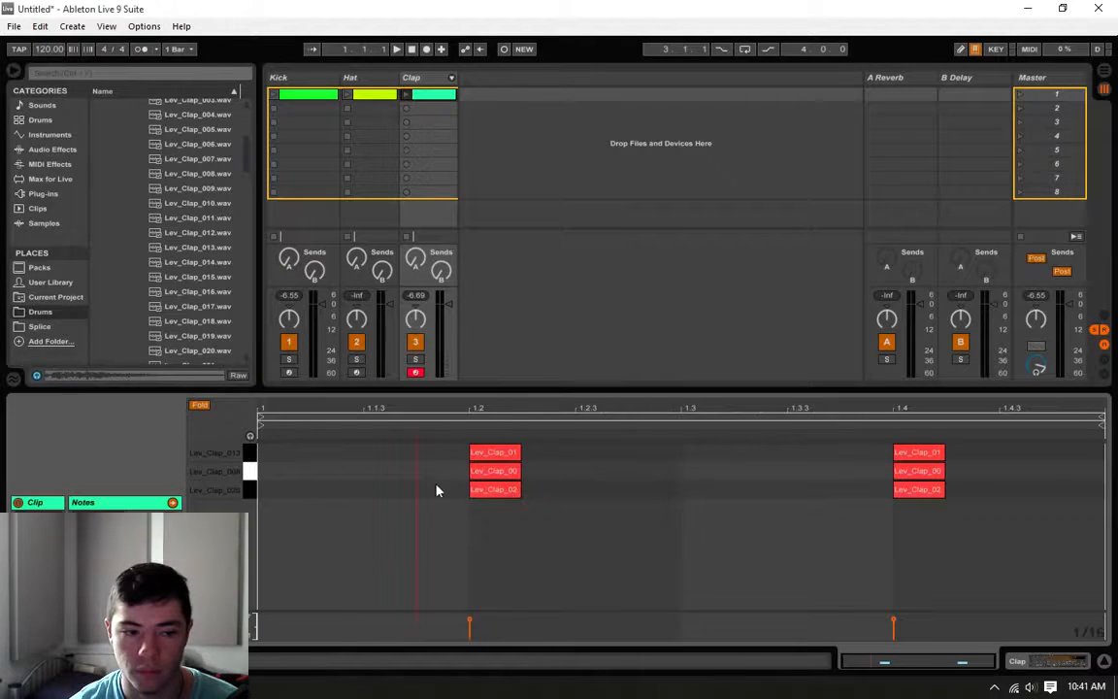
pyautogui.moveTo(260, 446)
pyautogui.mouseDown()
pyautogui.moveTo(514, 537)
pyautogui.moveTo(836, 453)
pyautogui.moveTo(886, 483)
pyautogui.moveTo(875, 495)
pyautogui.mouseUp()
pyautogui.click(595, 493)
pyautogui.click(875, 495)
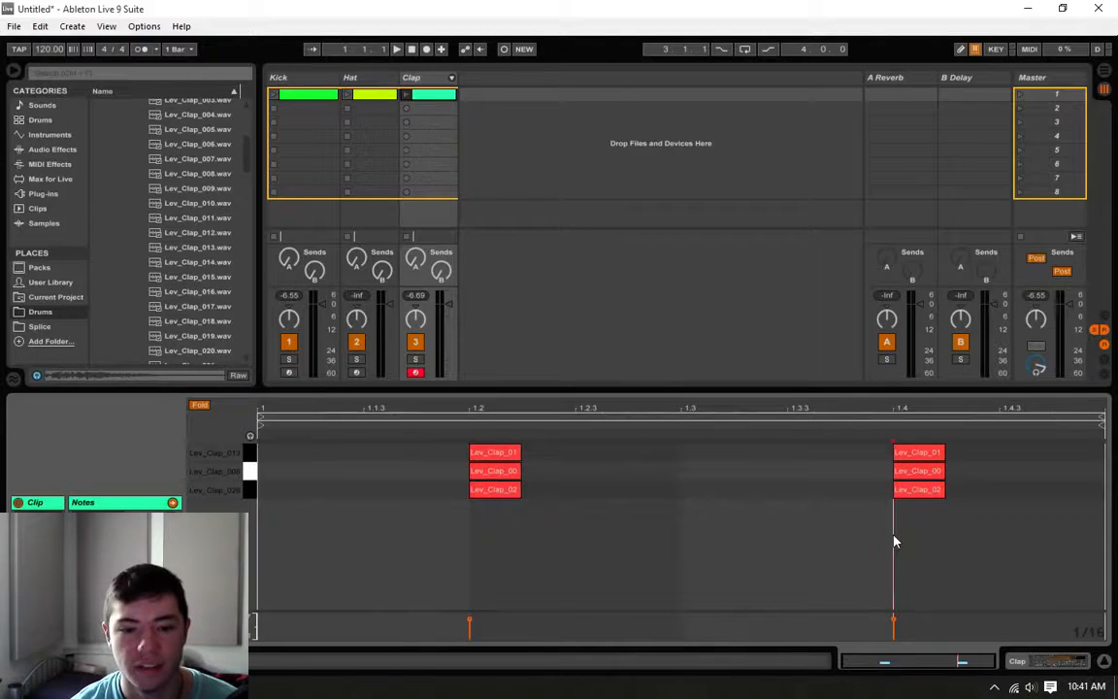
pyautogui.moveTo(916, 535)
pyautogui.mouseDown()
pyautogui.moveTo(916, 546)
pyautogui.moveTo(913, 380)
pyautogui.mouseUp()
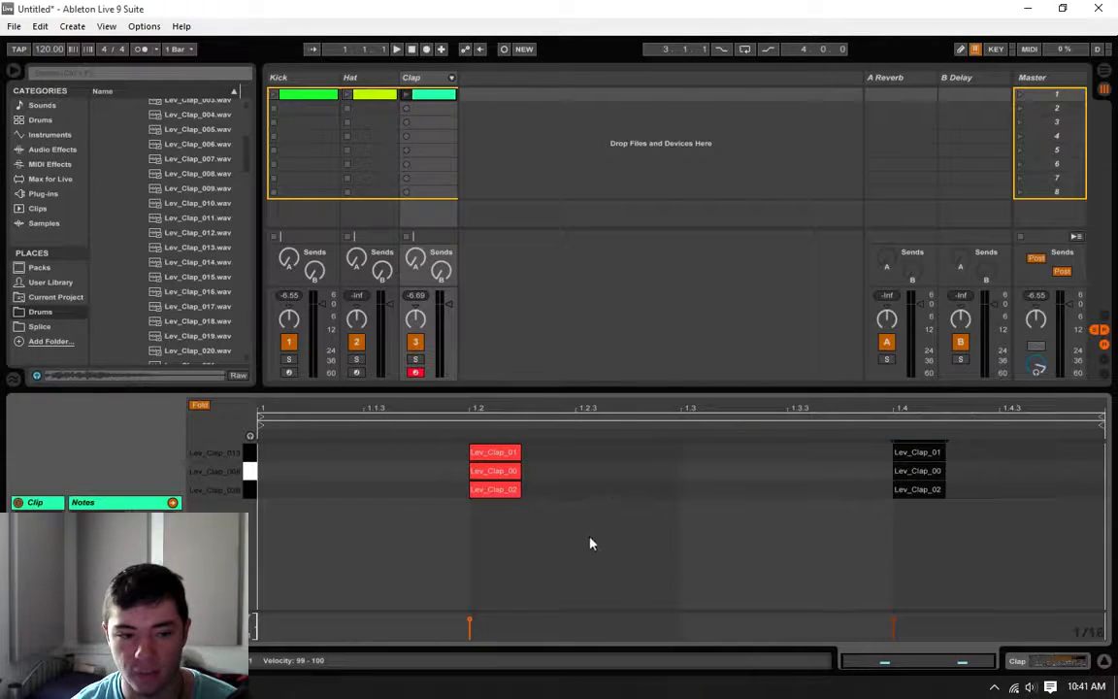
# Step: Turn the Clap clip's grid off, shift the Lev_Clap_008 notes slightly ahead of beats 1.2 and 1.4, and play the clip
pyautogui.click(1000, 559)
pyautogui.rightClick(879, 484)
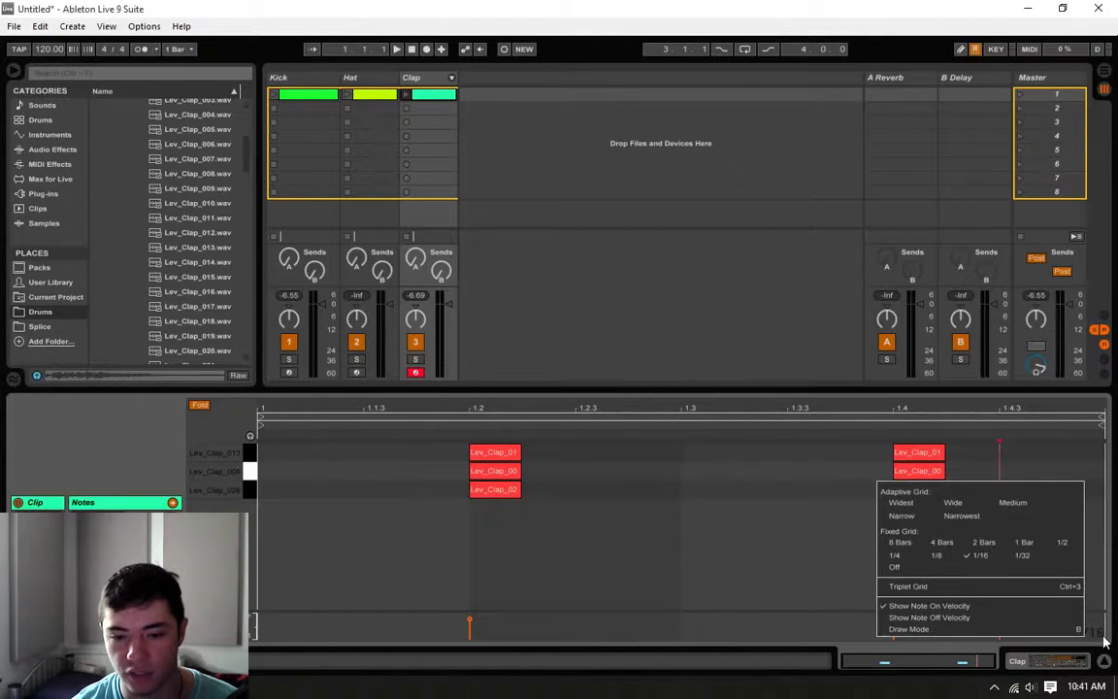
pyautogui.rightClick(896, 479)
pyautogui.click(914, 566)
pyautogui.moveTo(985, 471); pyautogui.dragTo(457, 474)
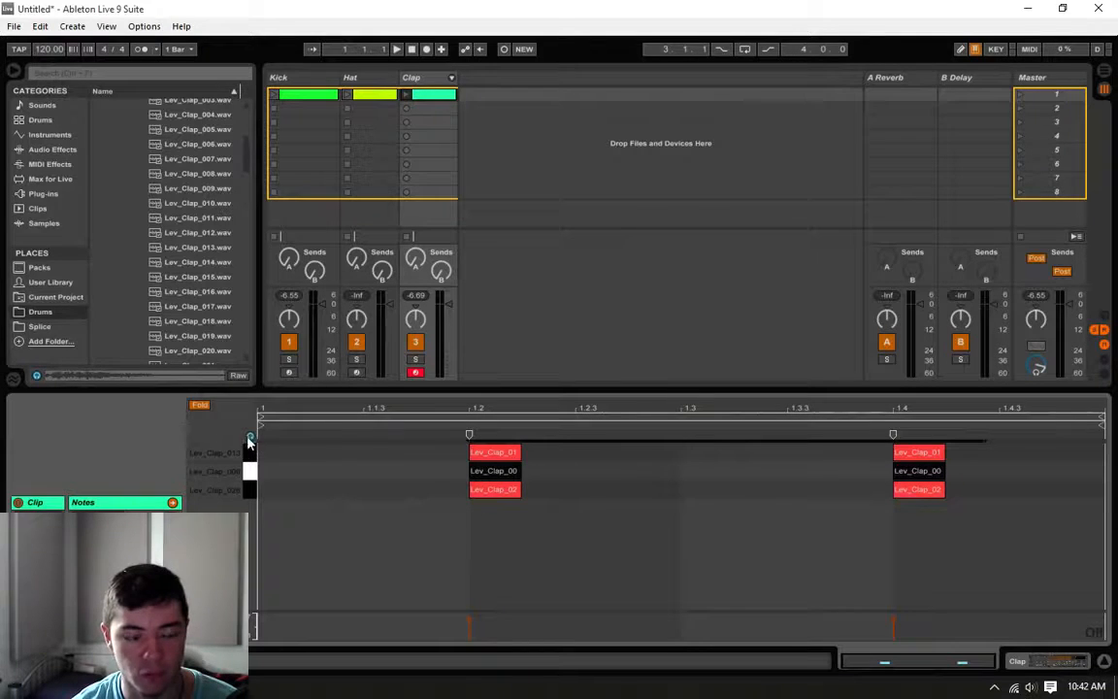
pyautogui.moveTo(503, 473); pyautogui.dragTo(496, 463)
pyautogui.click(494, 469)
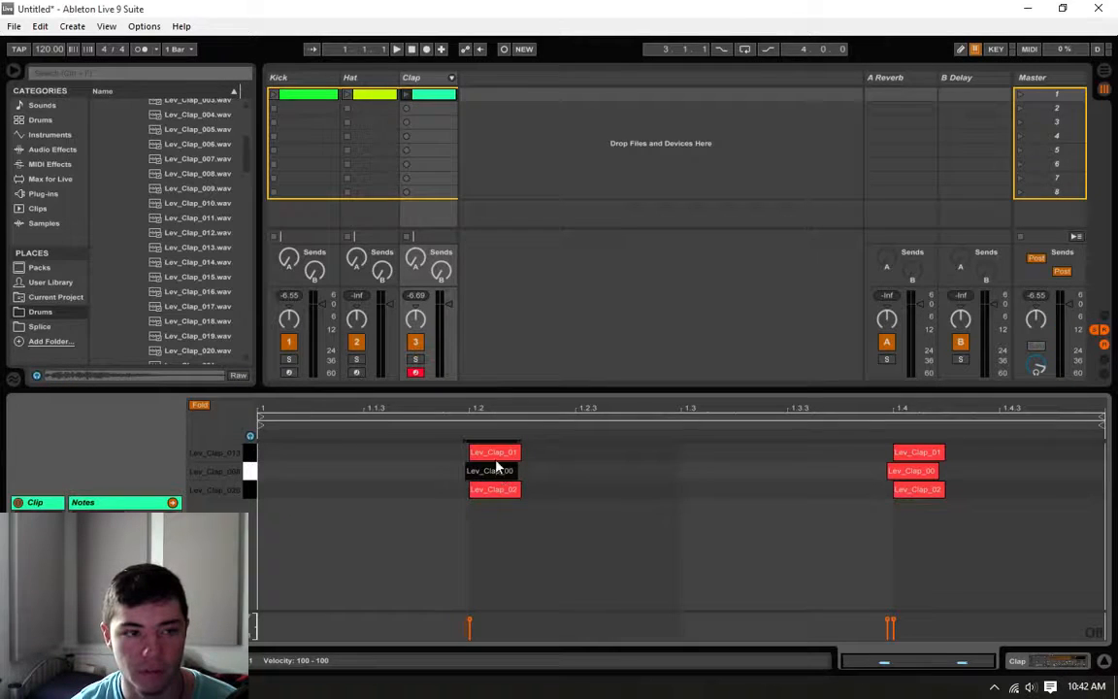
pyautogui.click(406, 96)
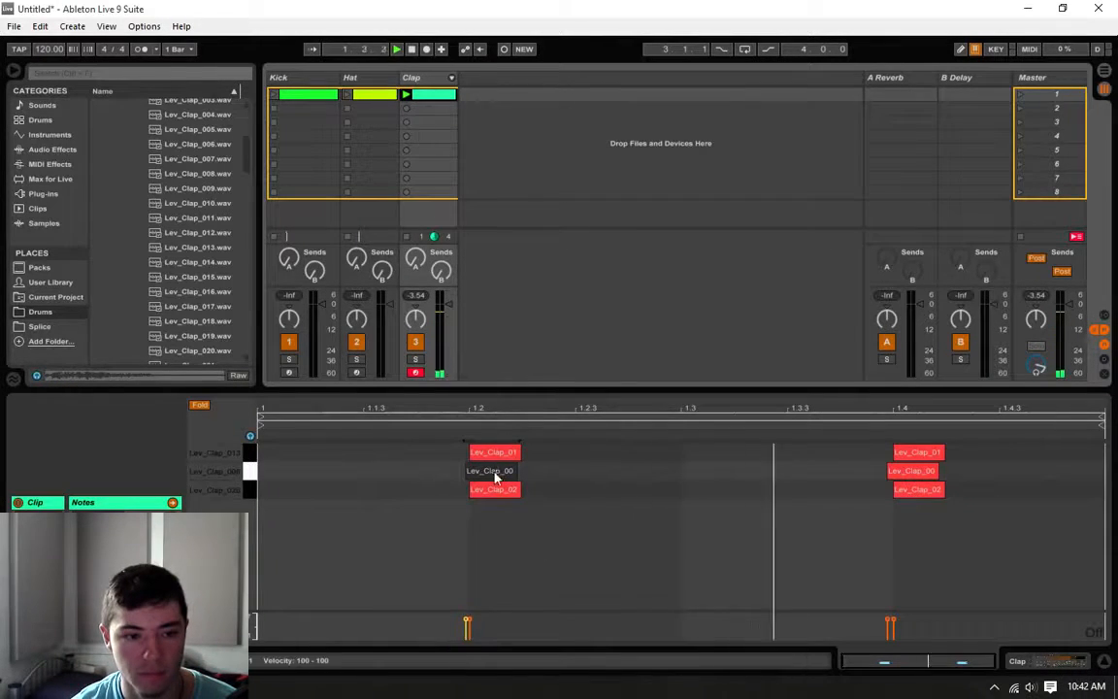
# Step: Nudge both Lev_Clap_008 notes a little further ahead of the beats and stop playback
pyautogui.moveTo(496, 476); pyautogui.dragTo(491, 475)
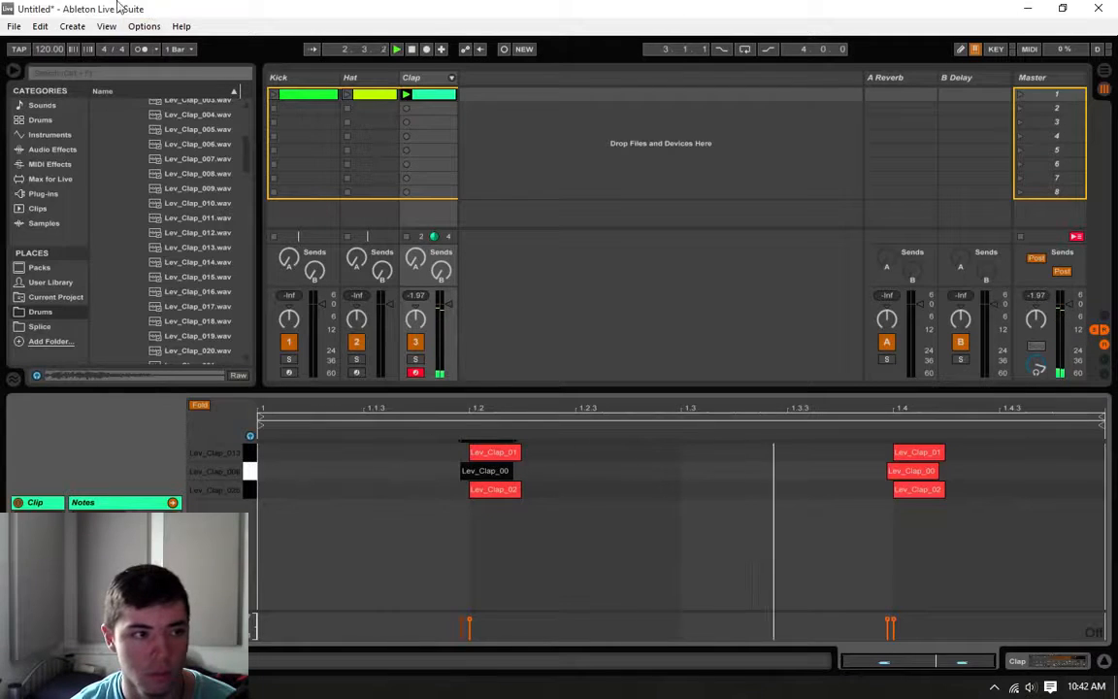
pyautogui.click(40, 26)
pyautogui.click(580, 522)
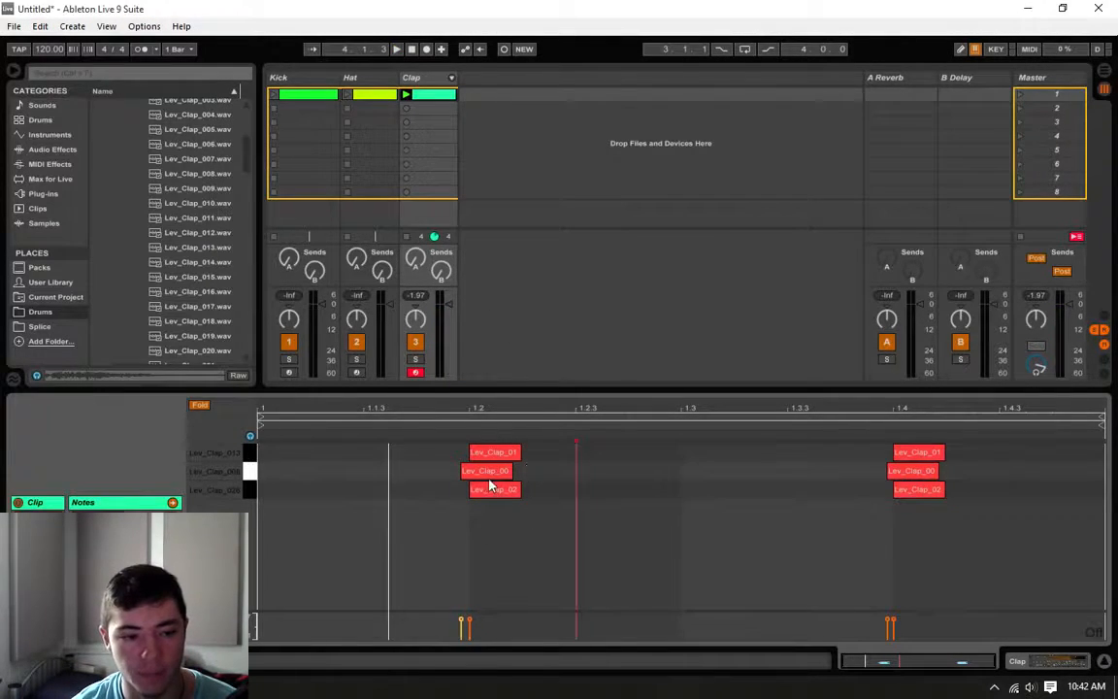
pyautogui.click(488, 473)
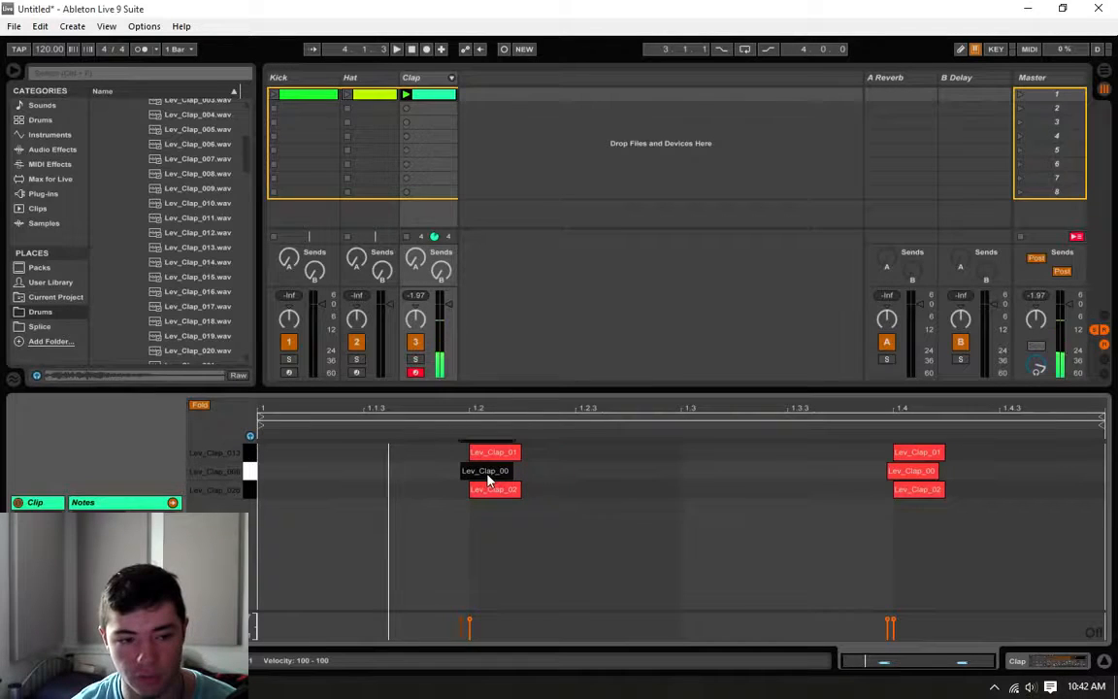
pyautogui.click(896, 474)
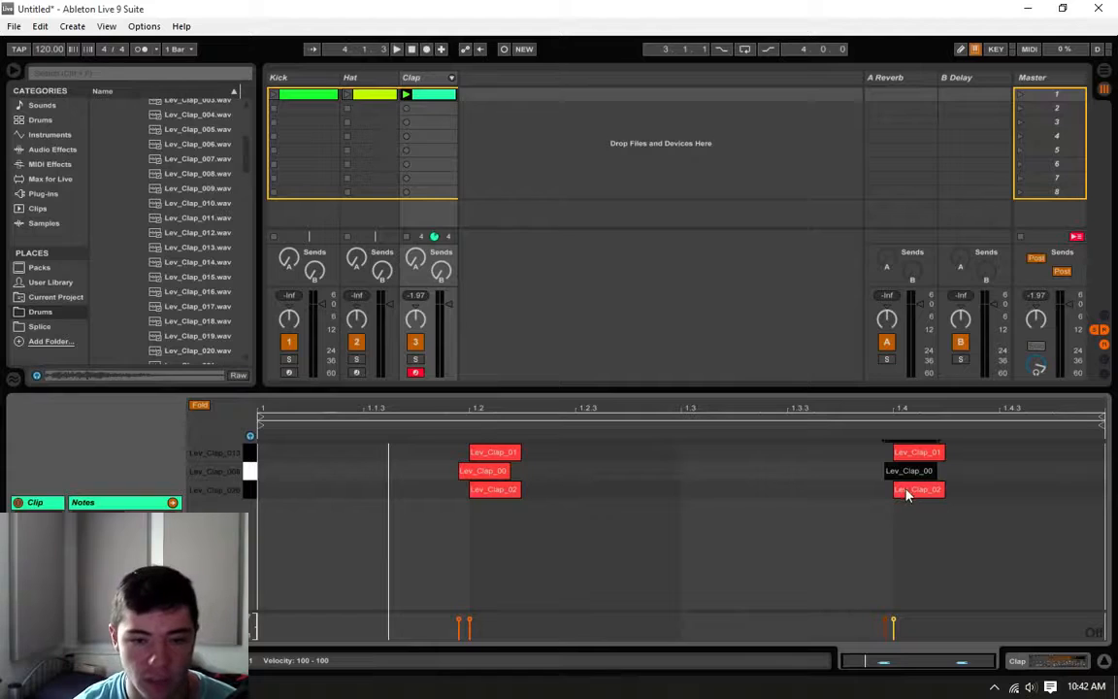
# Step: Move both Lev_Clap_026 notes slightly earlier than the Lev_Clap_008 notes while listening to the staggered claps
pyautogui.moveTo(907, 490); pyautogui.dragTo(894, 492)
pyautogui.moveTo(490, 491); pyautogui.dragTo(475, 495)
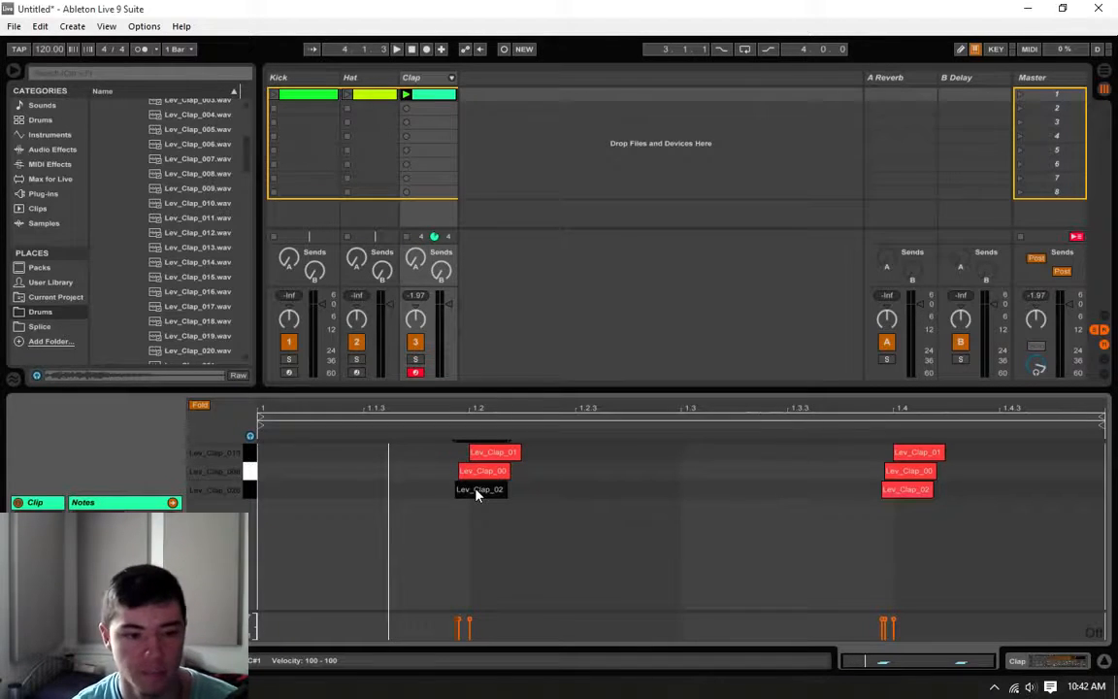
pyautogui.press('space')
pyautogui.moveTo(476, 494); pyautogui.dragTo(482, 498)
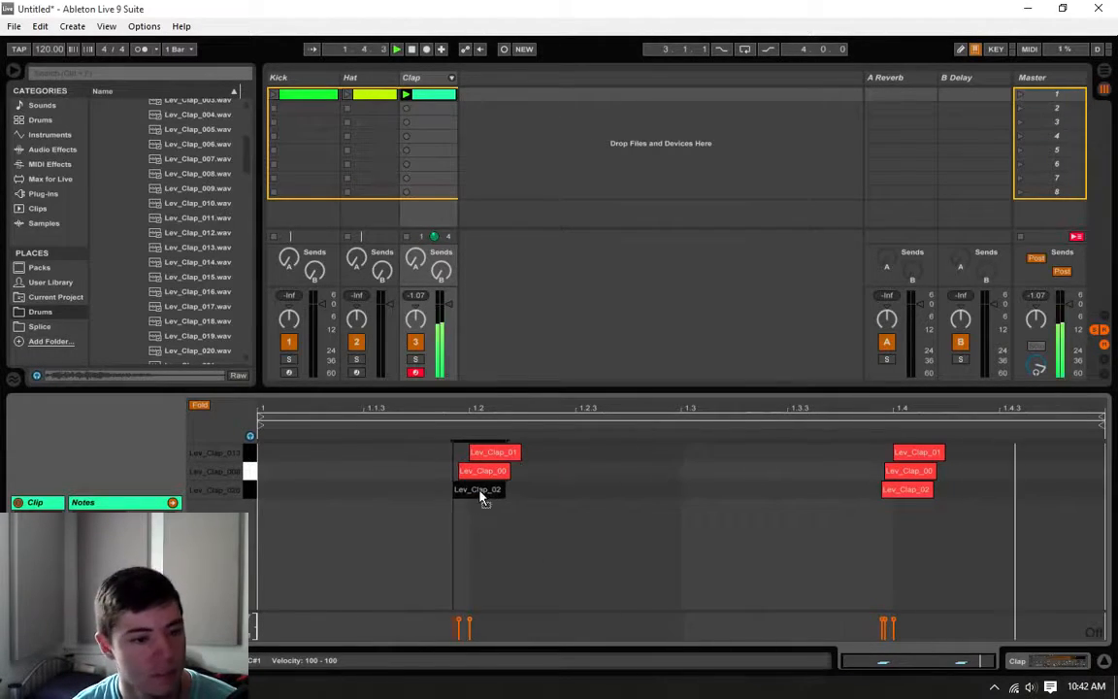
pyautogui.moveTo(904, 491); pyautogui.dragTo(897, 491)
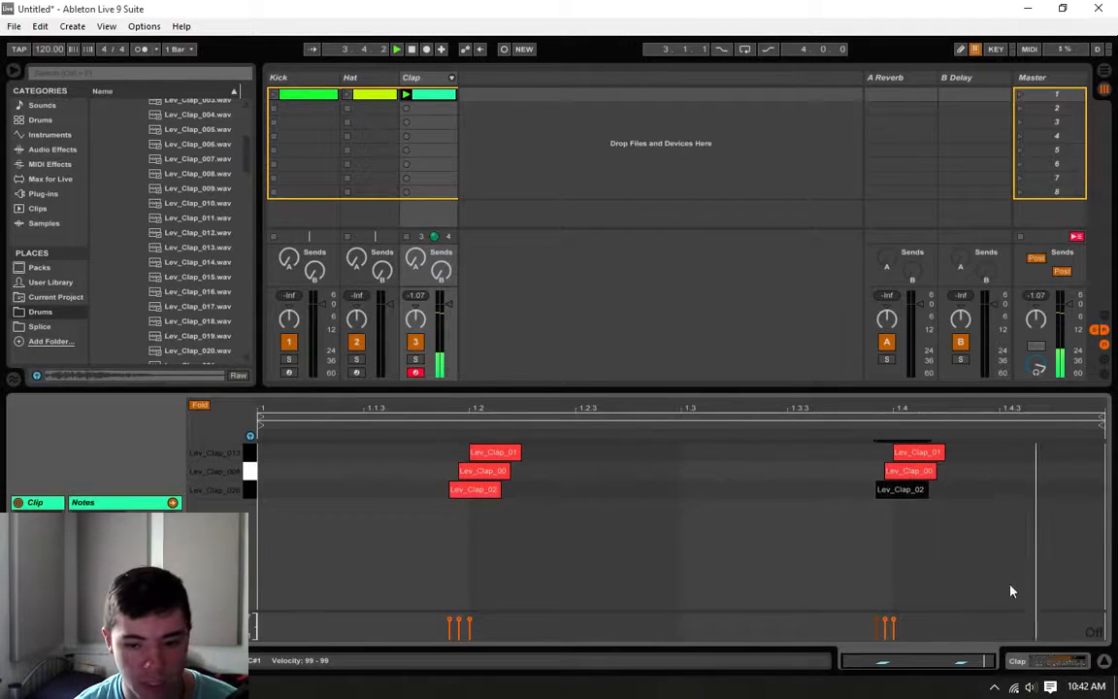
# Step: Stop playback, show the Clap track's devices and expand the Snares folder in the Drums samples
pyautogui.click(1024, 660)
pyautogui.press('space')
pyautogui.scroll(-2, 129, 320)
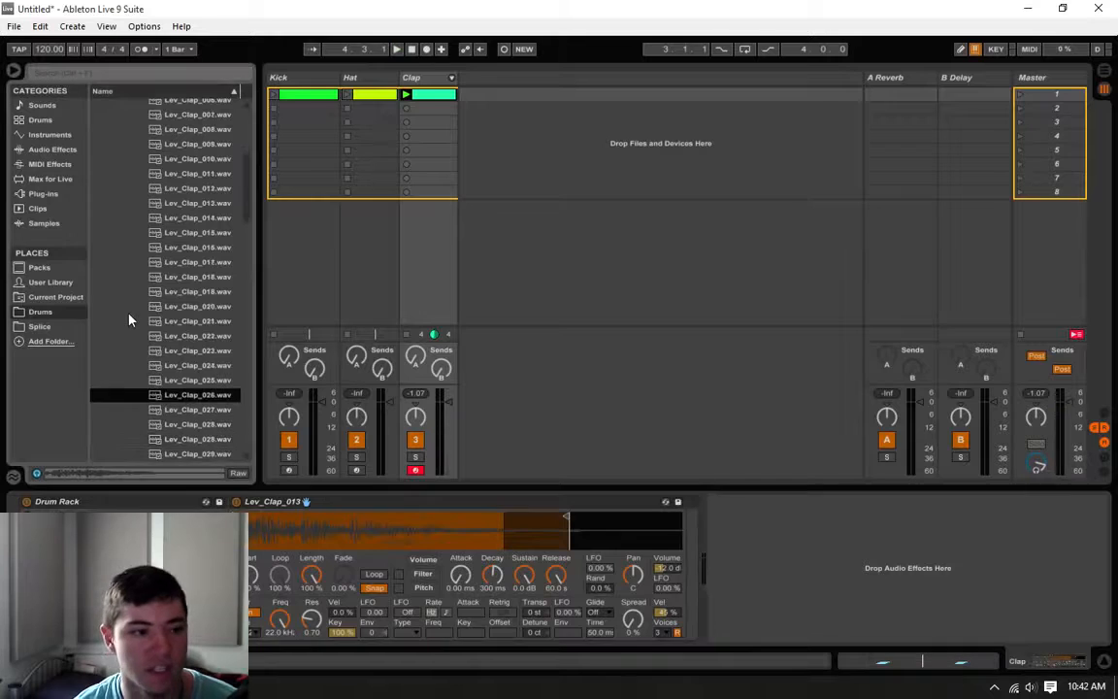
pyautogui.scroll(-5, 129, 311)
pyautogui.moveTo(245, 240); pyautogui.dragTo(243, 399)
pyautogui.click(137, 341)
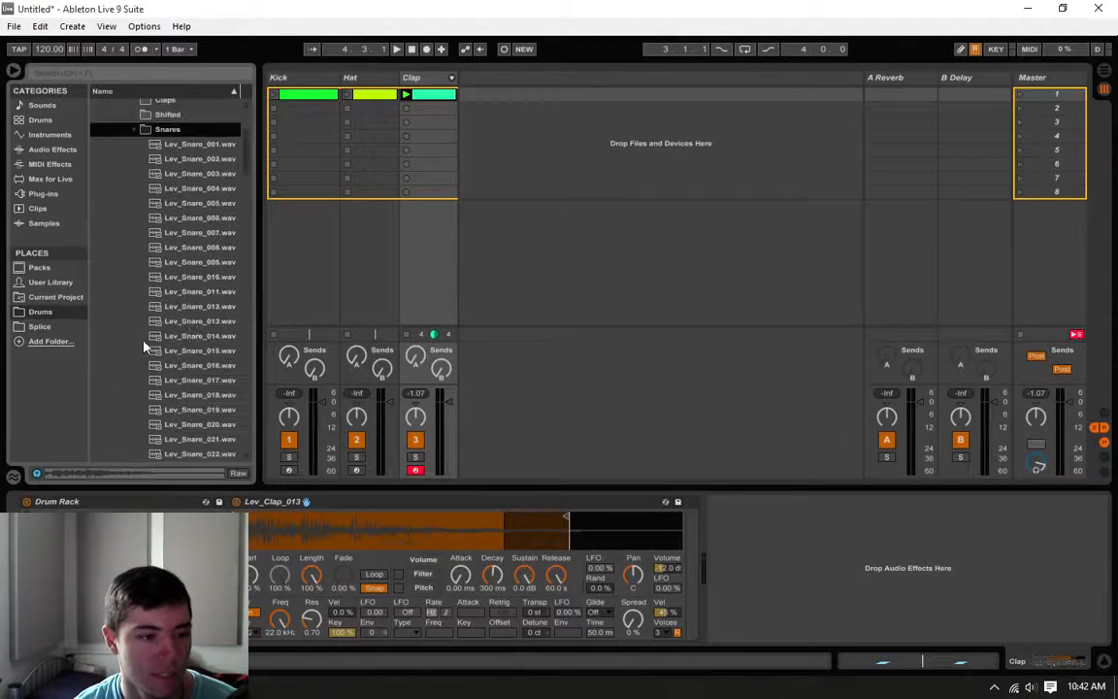
pyautogui.scroll(-1, 144, 340)
# Step: Audition several snare samples and add Lev_Snare_003.wav to an empty pad of the Clap track's Drum Rack
pyautogui.click(199, 186)
pyautogui.click(200, 173)
pyautogui.click(198, 157)
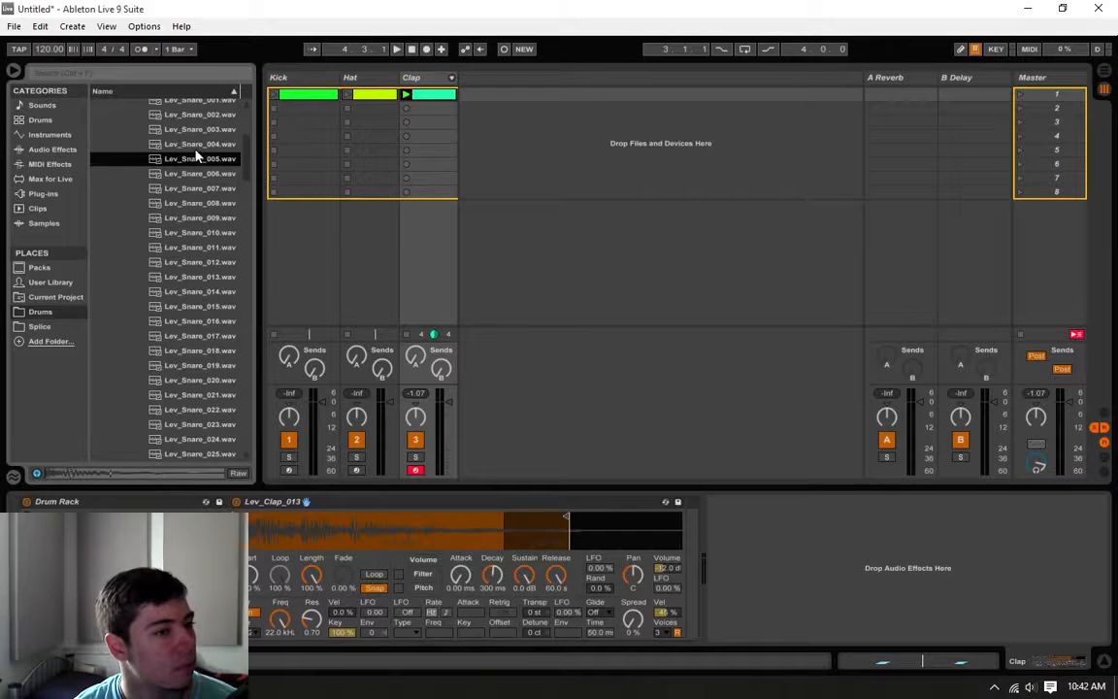
pyautogui.click(199, 143)
pyautogui.click(200, 127)
pyautogui.click(206, 114)
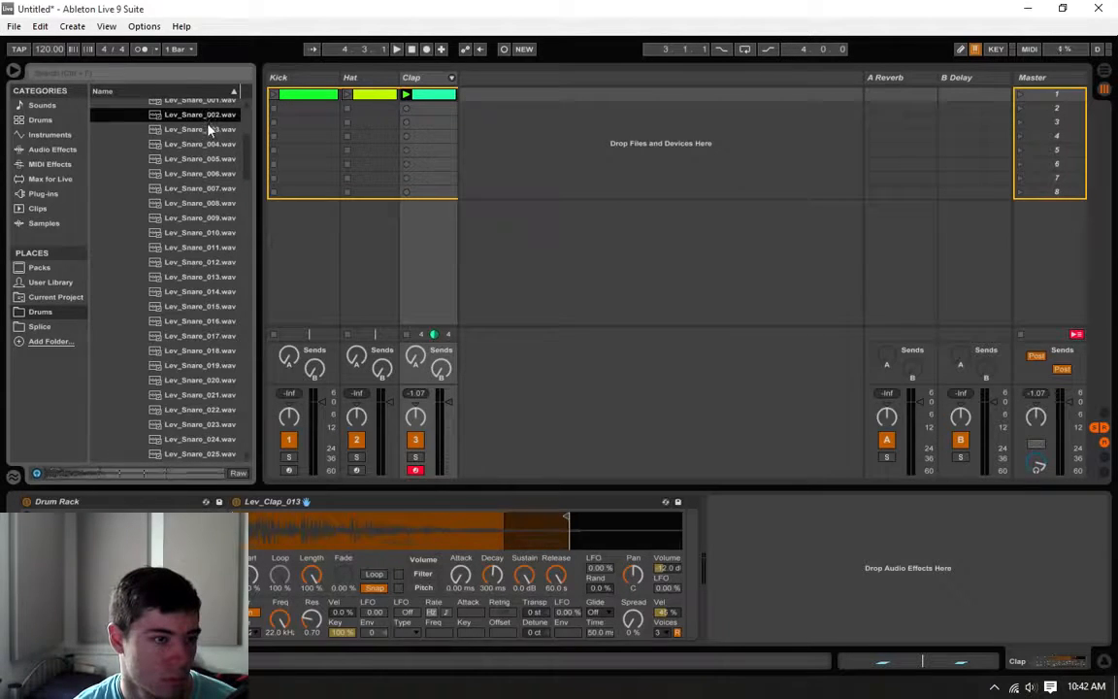
pyautogui.click(200, 129)
pyautogui.moveTo(197, 131); pyautogui.dragTo(77, 621)
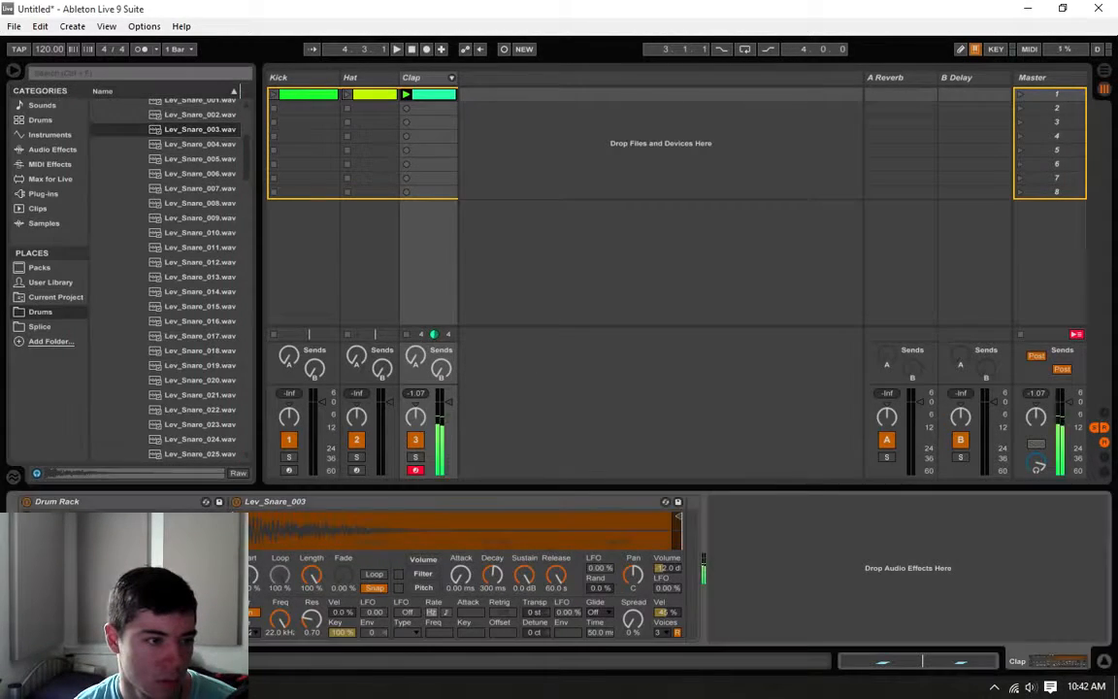
# Step: Add an EQ Eight after the Lev_Snare_003 sampler, cutting the lows and boosting the highs by 3.84 dB at 5.29 kHz
pyautogui.click(51, 149)
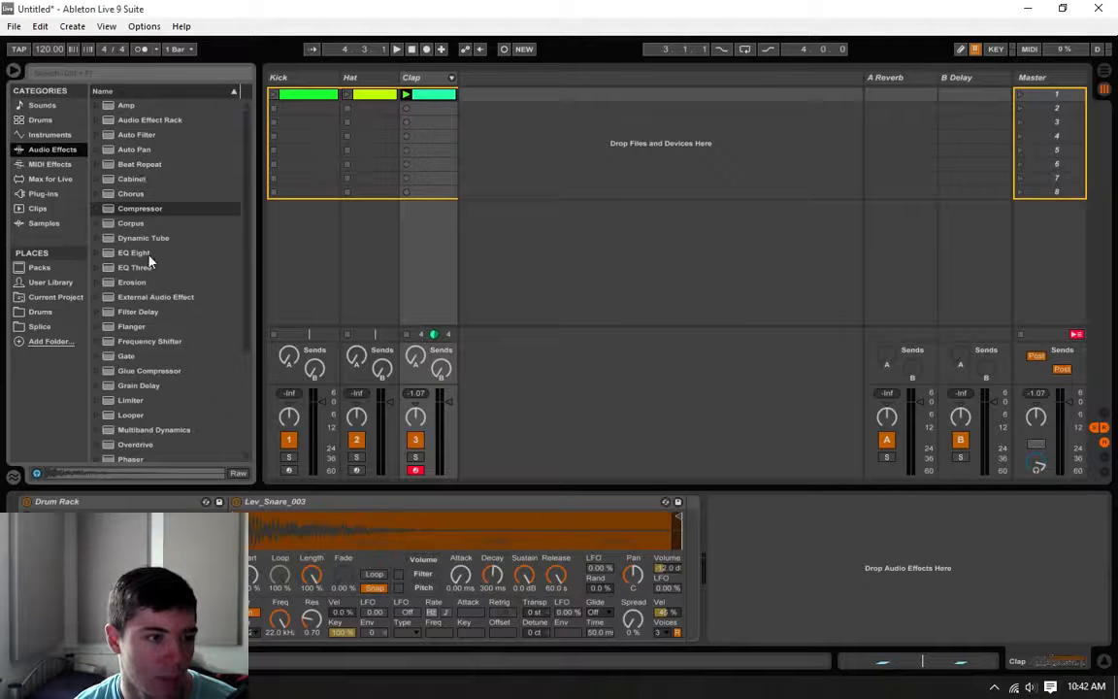
pyautogui.moveTo(136, 254); pyautogui.dragTo(814, 583)
pyautogui.moveTo(947, 562); pyautogui.dragTo(949, 550)
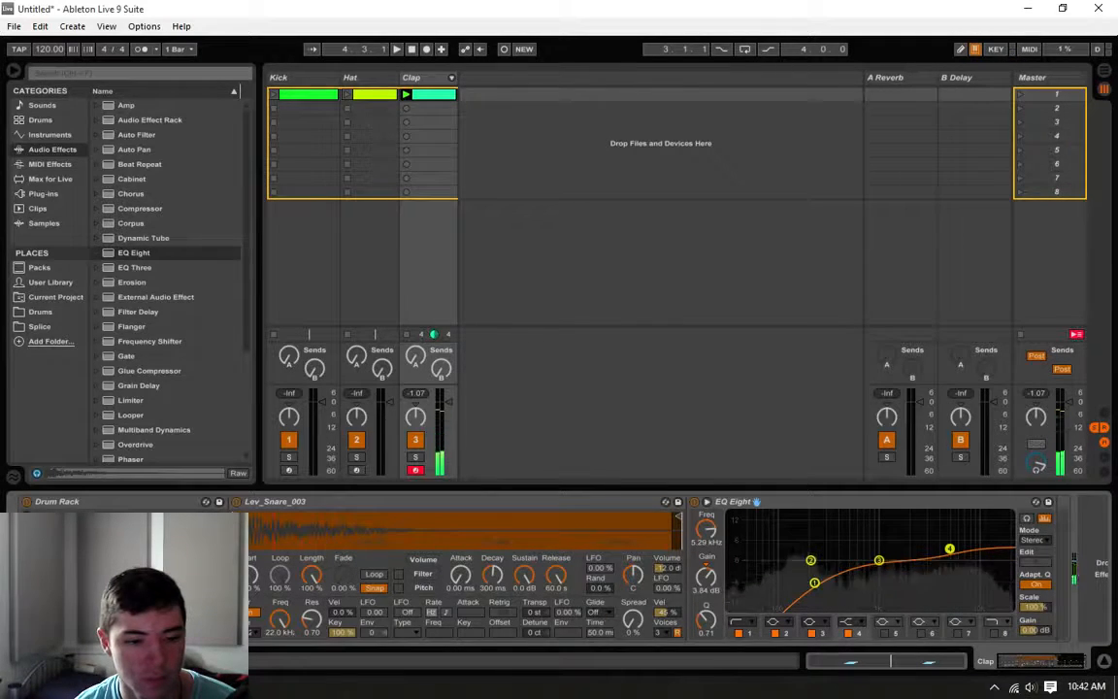
# Step: Add a Lev_Snare_003 note to the Clap clip and align it to beat 1.2 using a 1/8 grid
pyautogui.click(433, 97)
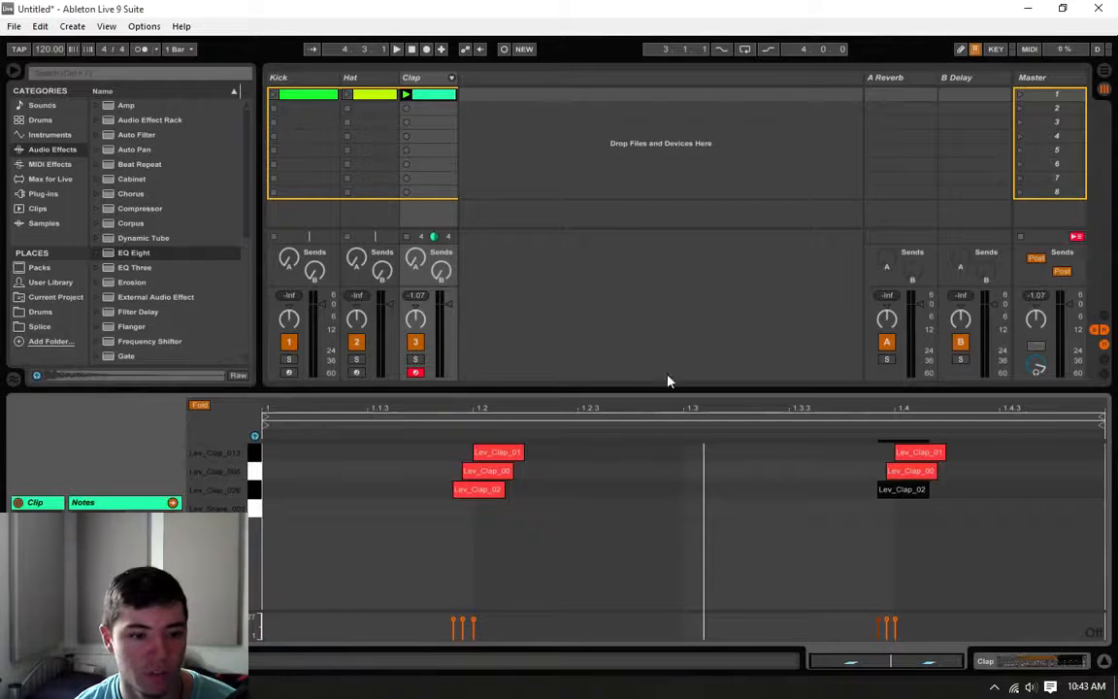
pyautogui.doubleClick(488, 507)
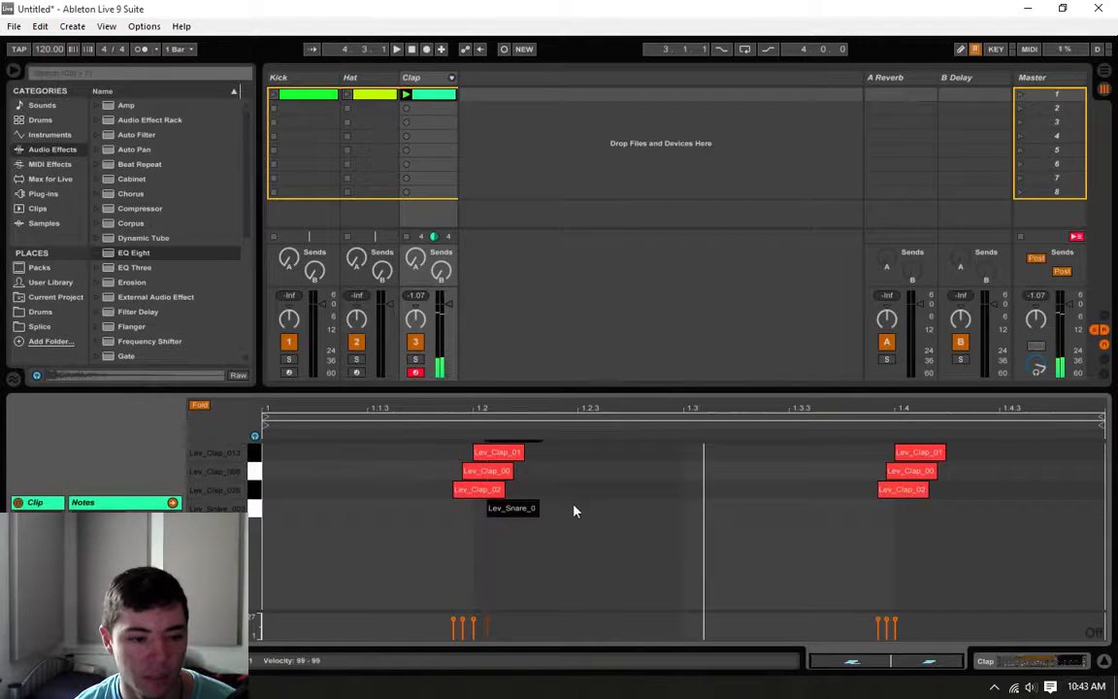
pyautogui.rightClick(1094, 635)
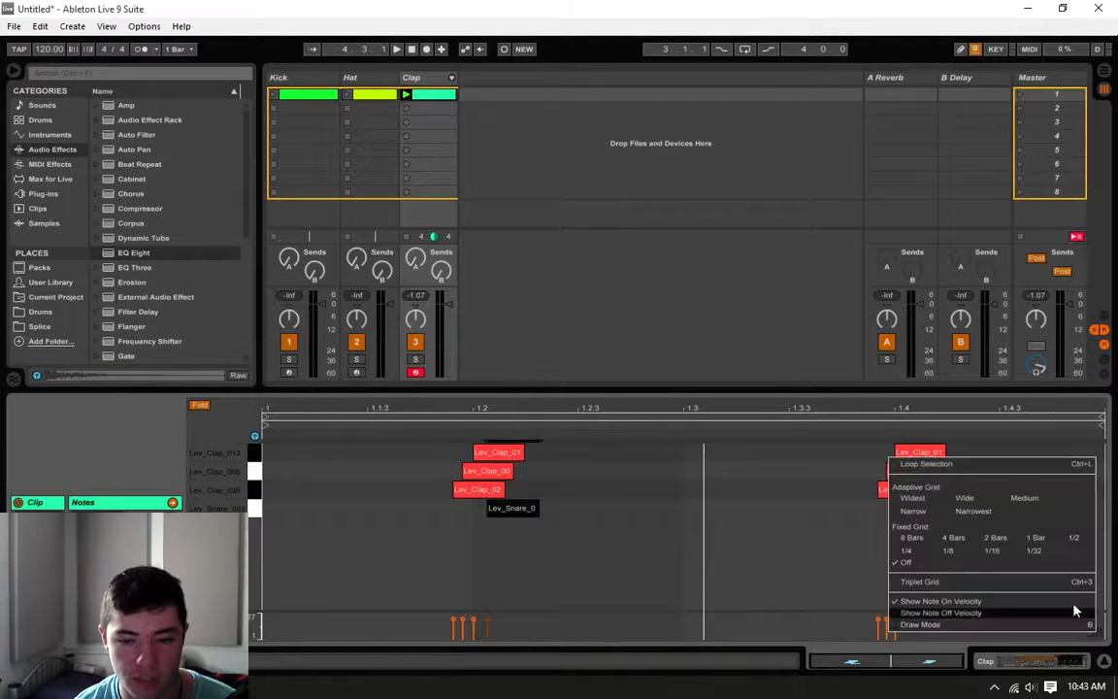
pyautogui.click(963, 554)
pyautogui.moveTo(511, 517); pyautogui.dragTo(498, 515)
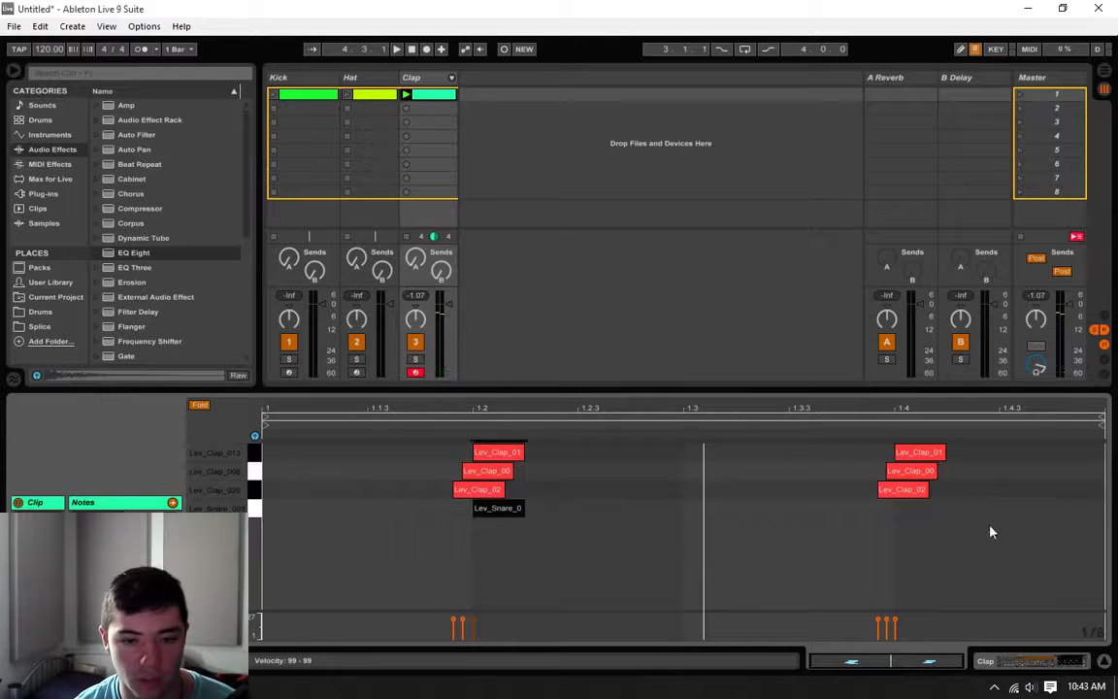
# Step: Add a Lev_Snare_003 note on beat 1.4 and shorten it to a sixteenth using a 1/16 grid
pyautogui.doubleClick(917, 509)
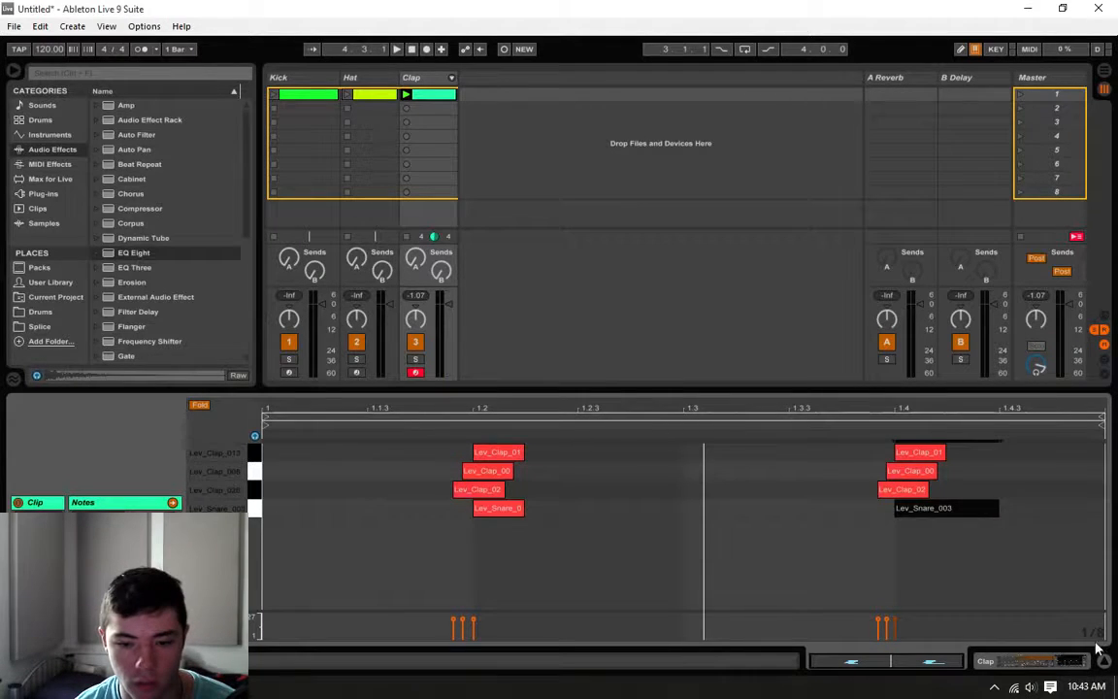
pyautogui.rightClick(989, 584)
pyautogui.click(982, 556)
pyautogui.moveTo(1000, 515); pyautogui.dragTo(944, 513)
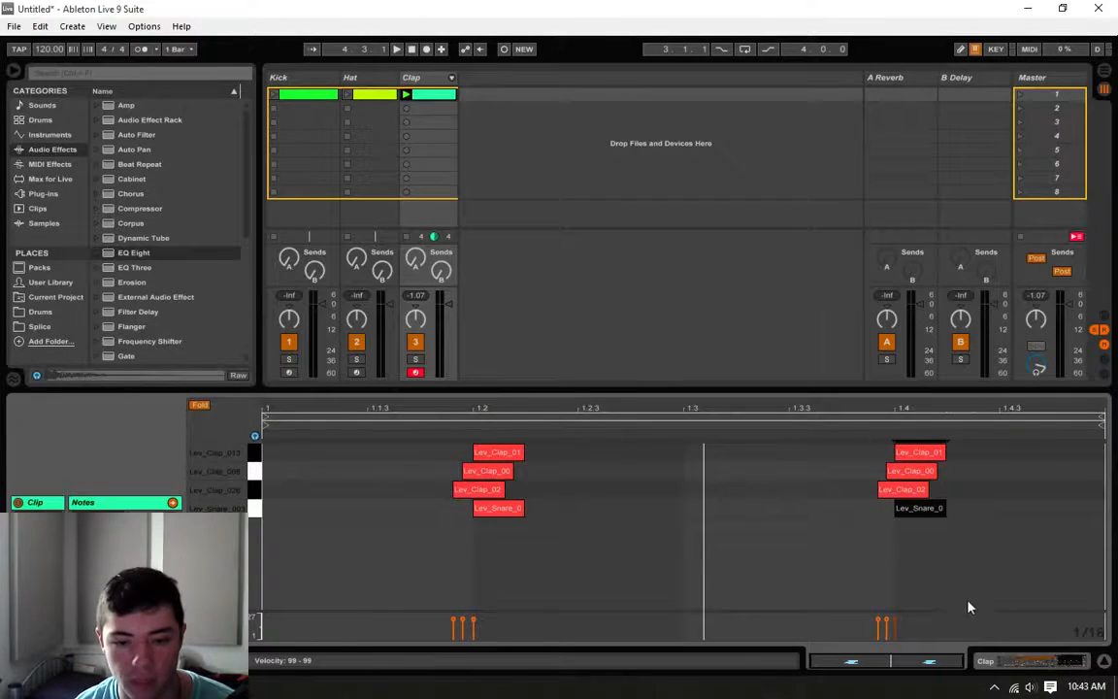
# Step: Turn the grid off, shift both Lev_Clap_013 notes slightly ahead of the snare notes, and play the clip
pyautogui.rightClick(992, 580)
pyautogui.click(917, 519)
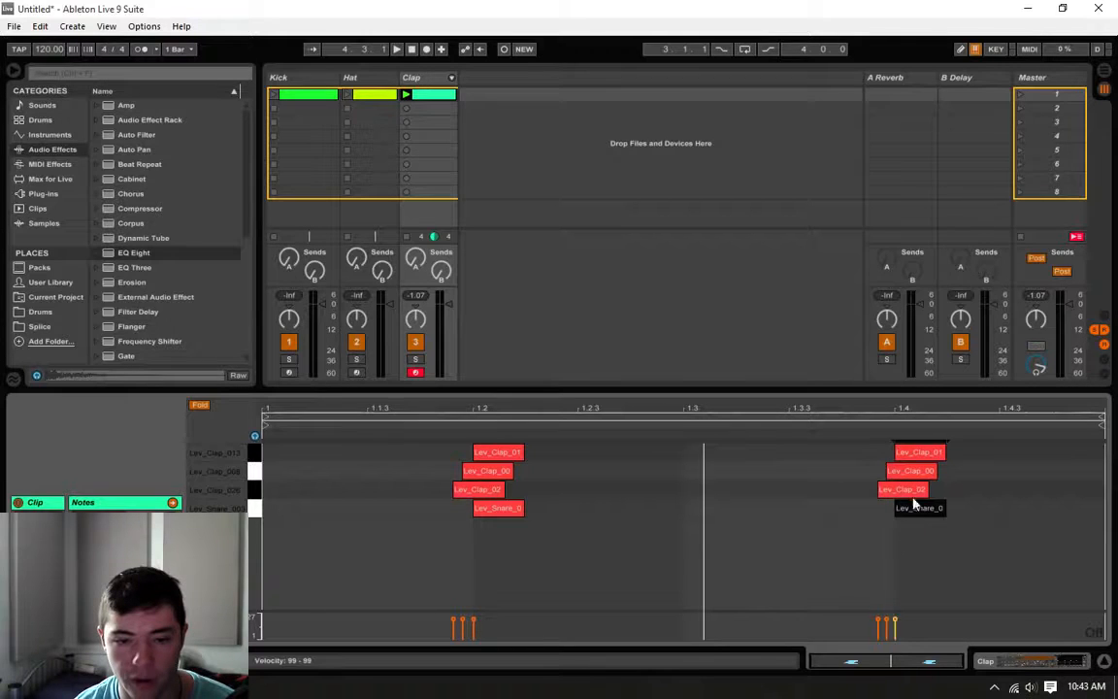
pyautogui.moveTo(918, 454); pyautogui.dragTo(914, 456)
pyautogui.moveTo(493, 453); pyautogui.dragTo(489, 453)
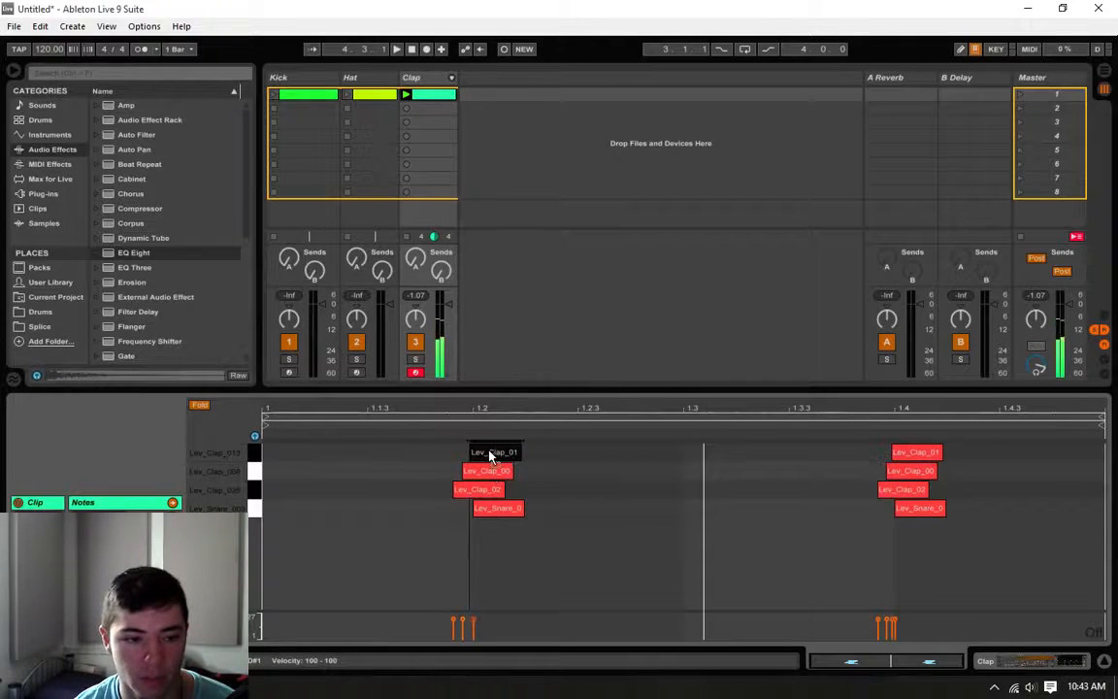
pyautogui.press('space')
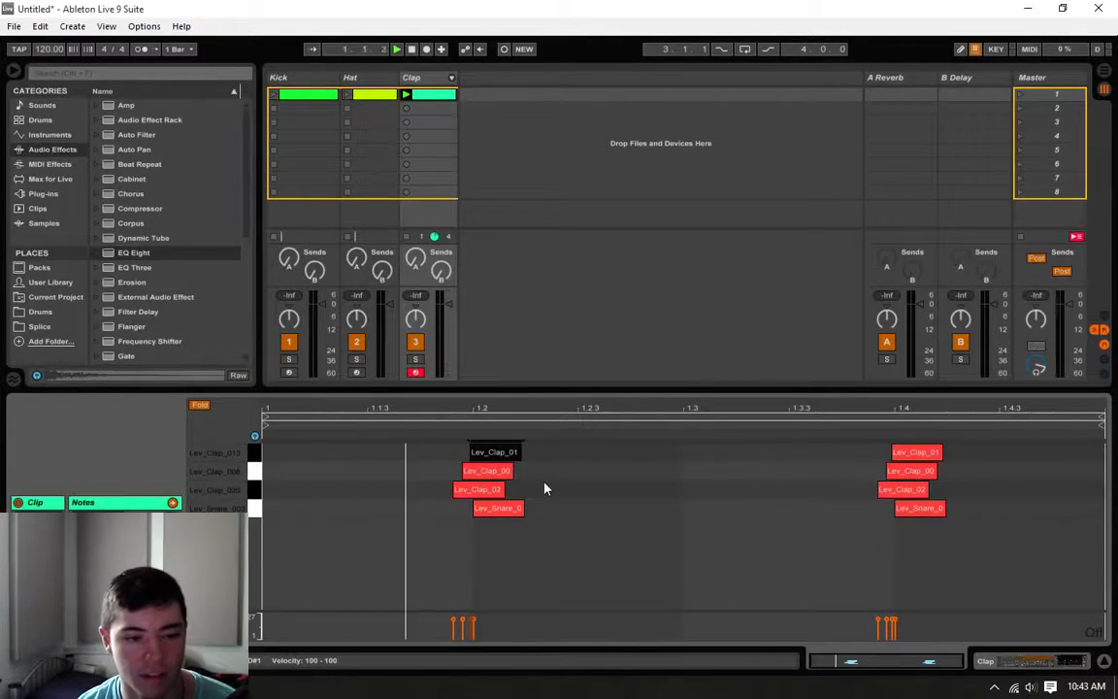
# Step: Move both Lev_Clap_026 notes later, closer to the beats, while listening to the clip
pyautogui.click(917, 489)
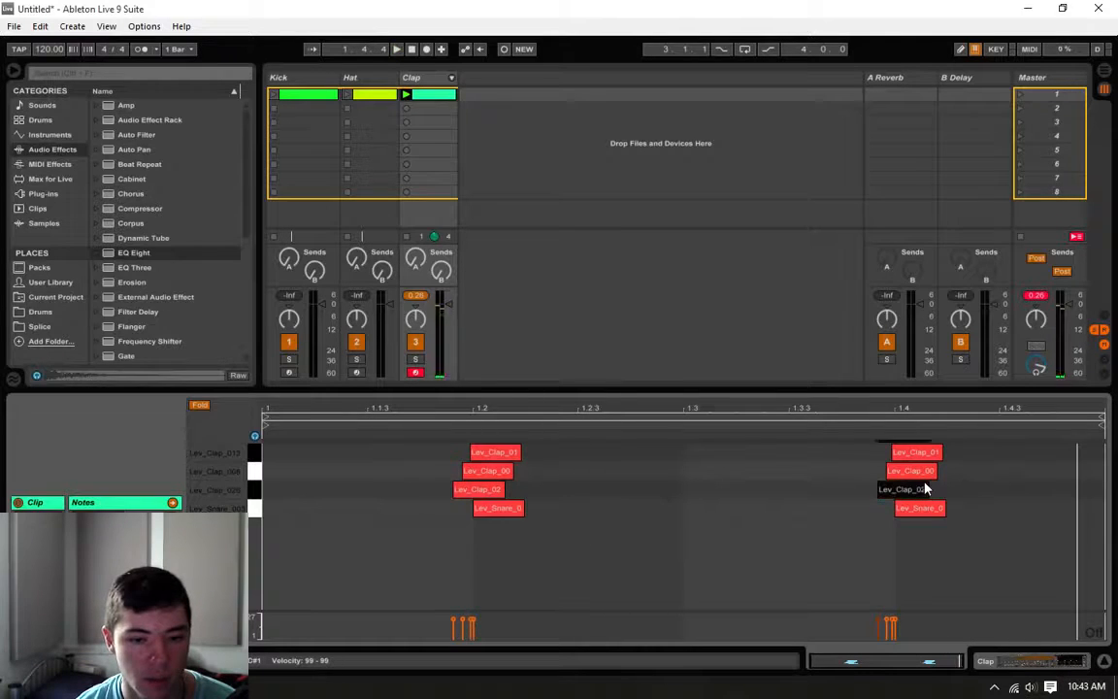
pyautogui.keyDown('shift'); pyautogui.click(476, 491); pyautogui.keyUp('shift')
pyautogui.moveTo(473, 498); pyautogui.dragTo(477, 498)
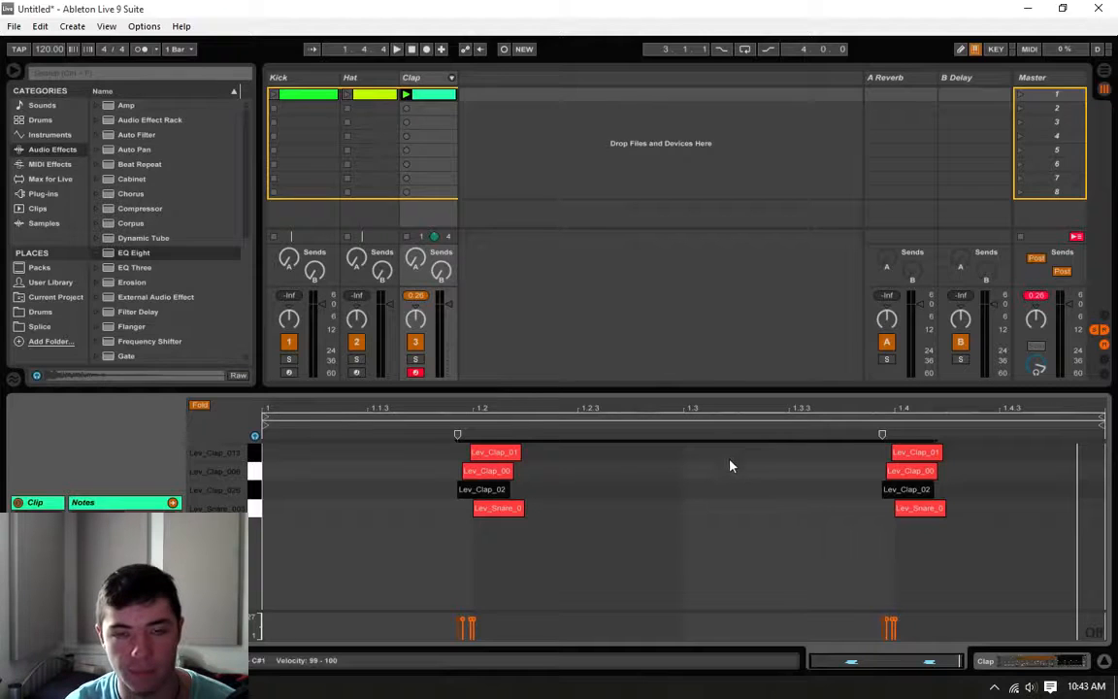
pyautogui.press('space')
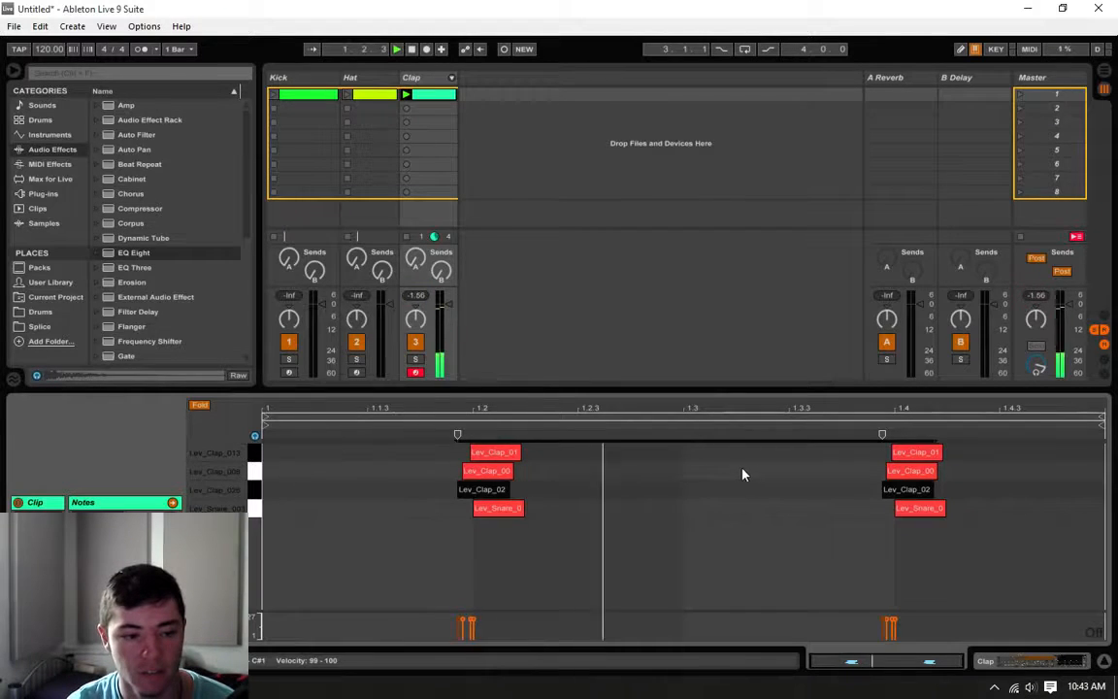
pyautogui.moveTo(486, 497); pyautogui.dragTo(494, 497)
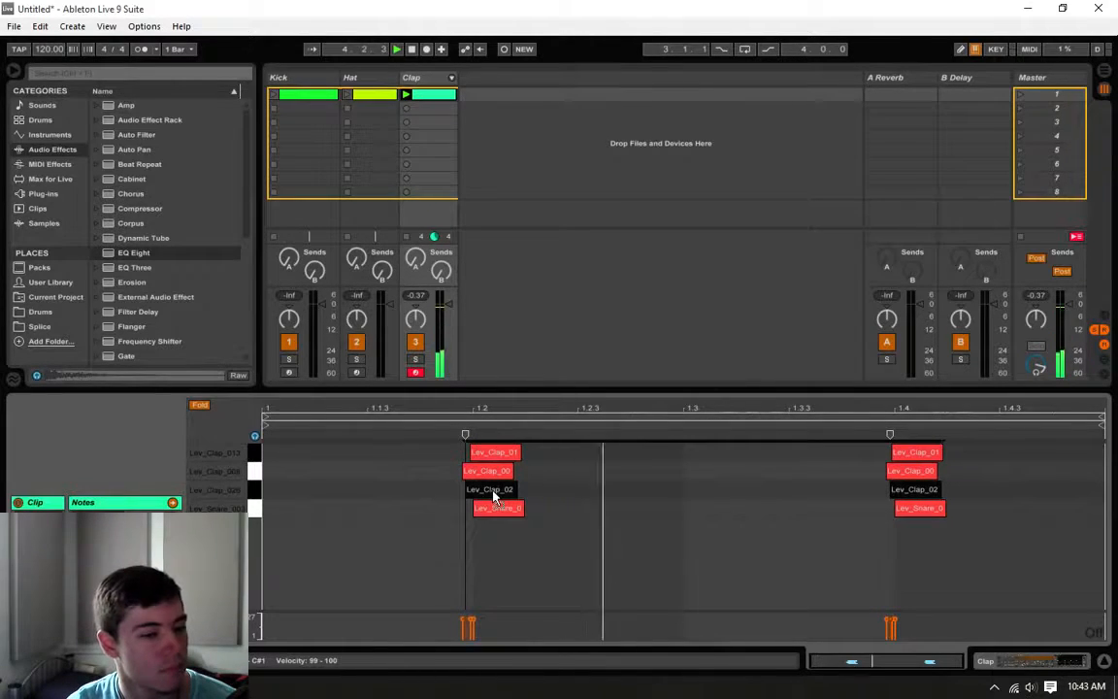
# Step: Show the Clap track's device chain and add a second EQ Eight at its end
pyautogui.click(987, 661)
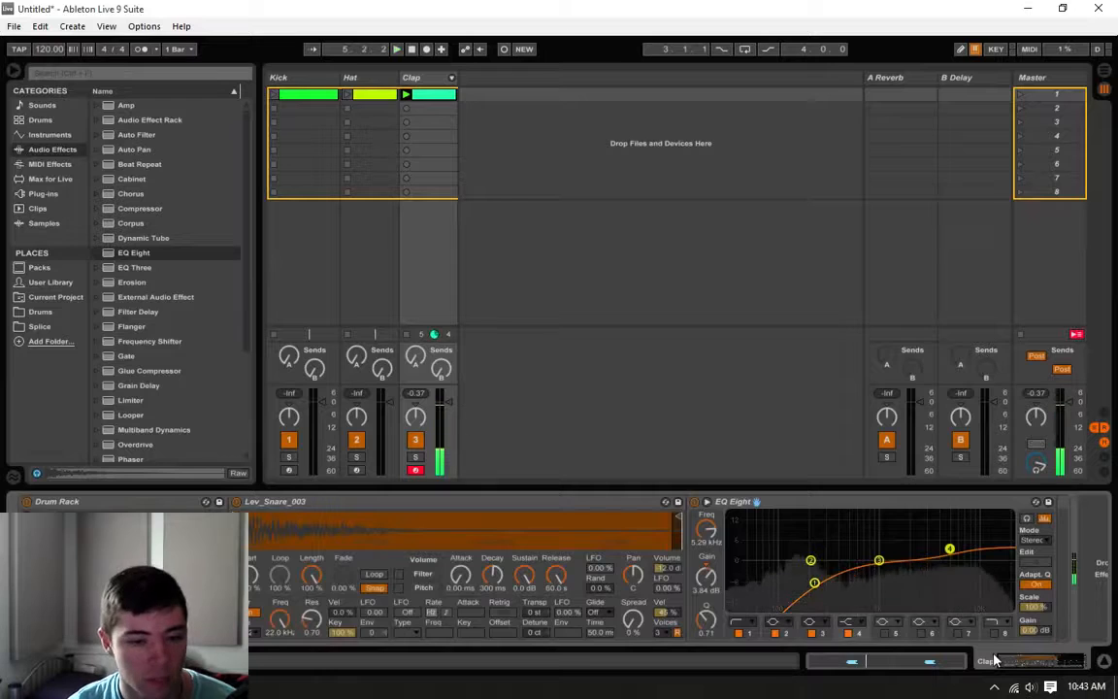
pyautogui.click(918, 664)
pyautogui.click(1031, 665)
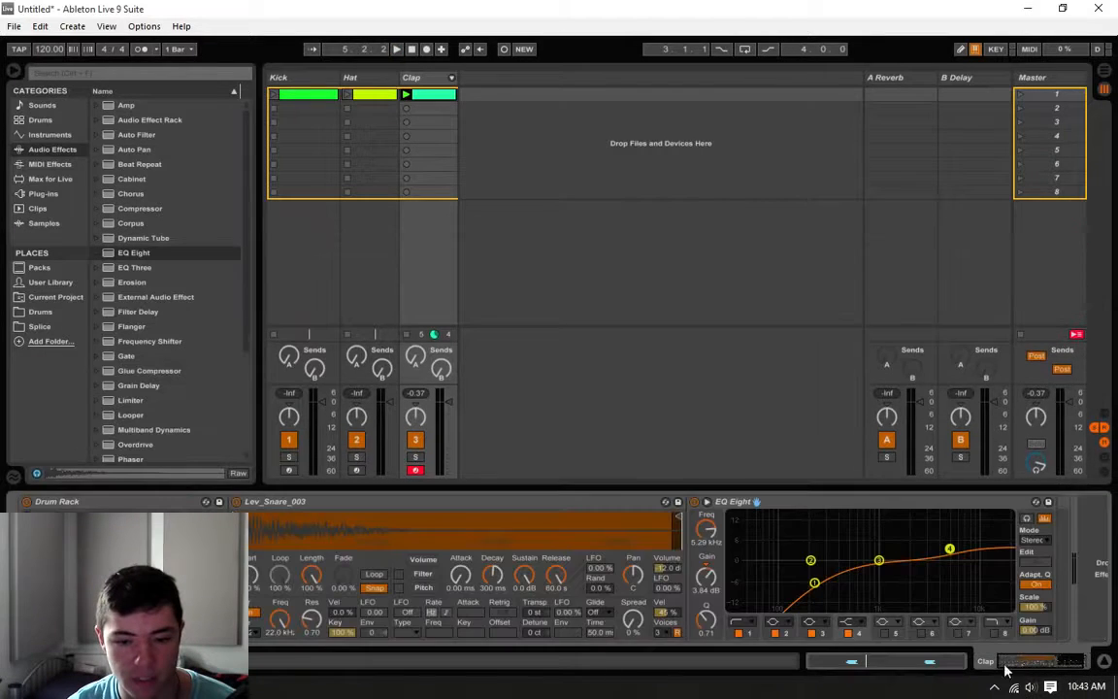
pyautogui.moveTo(1016, 661); pyautogui.dragTo(1036, 664)
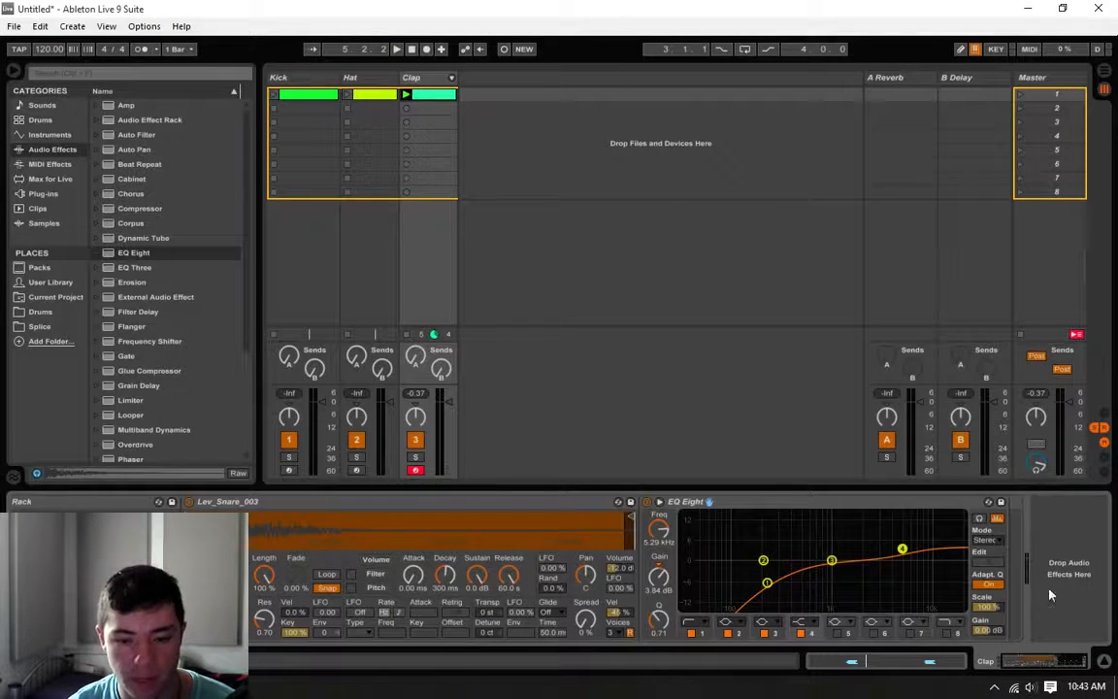
pyautogui.press('Left')
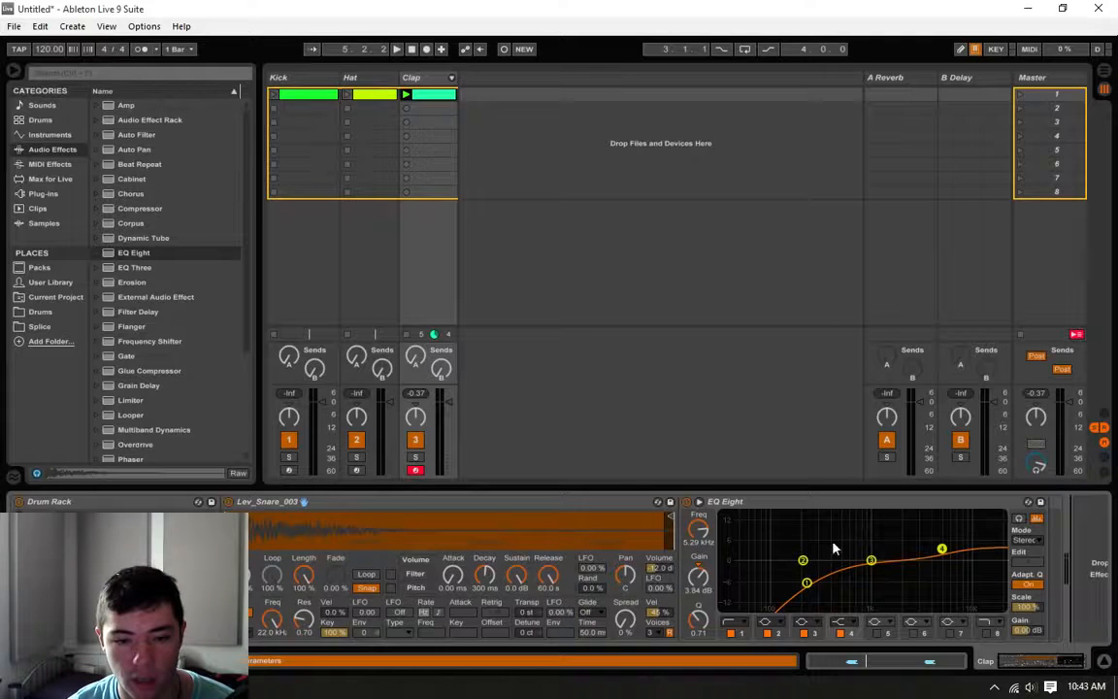
pyautogui.click(817, 506)
pyautogui.click(544, 512)
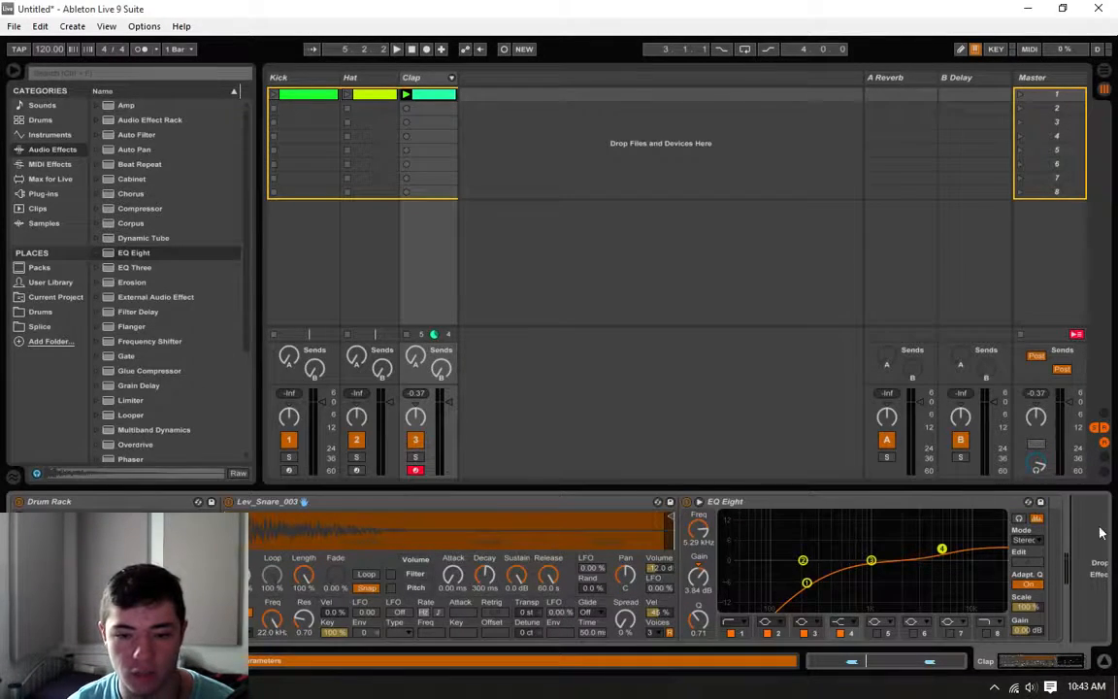
pyautogui.moveTo(138, 254); pyautogui.dragTo(331, 325)
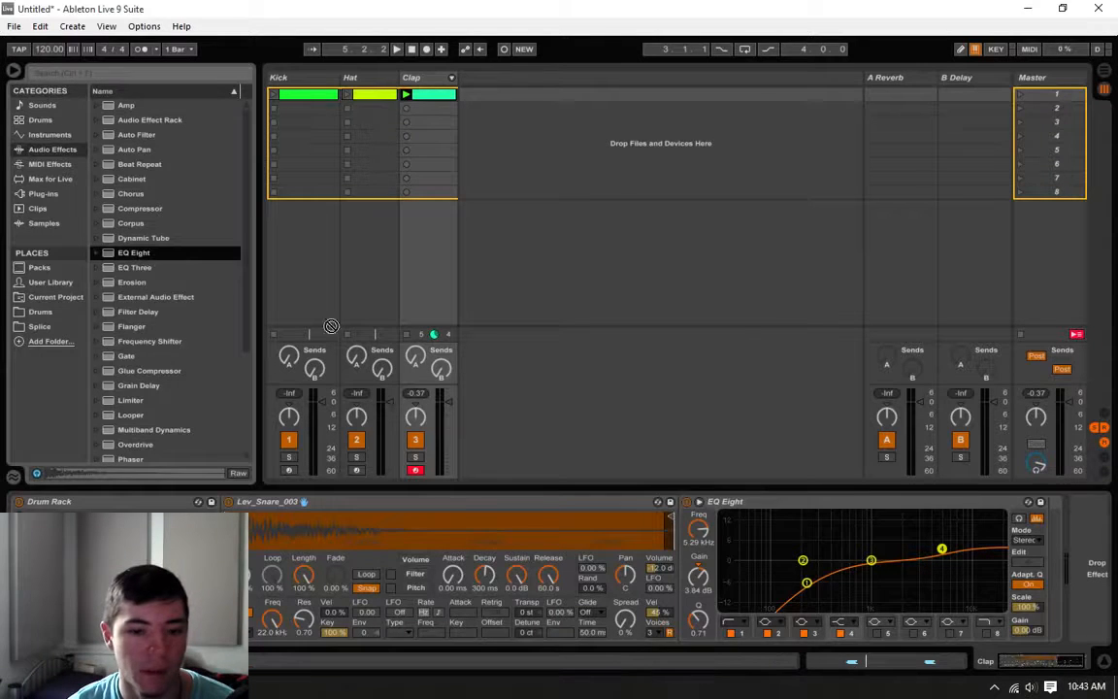
pyautogui.moveTo(1068, 572); pyautogui.dragTo(1076, 568)
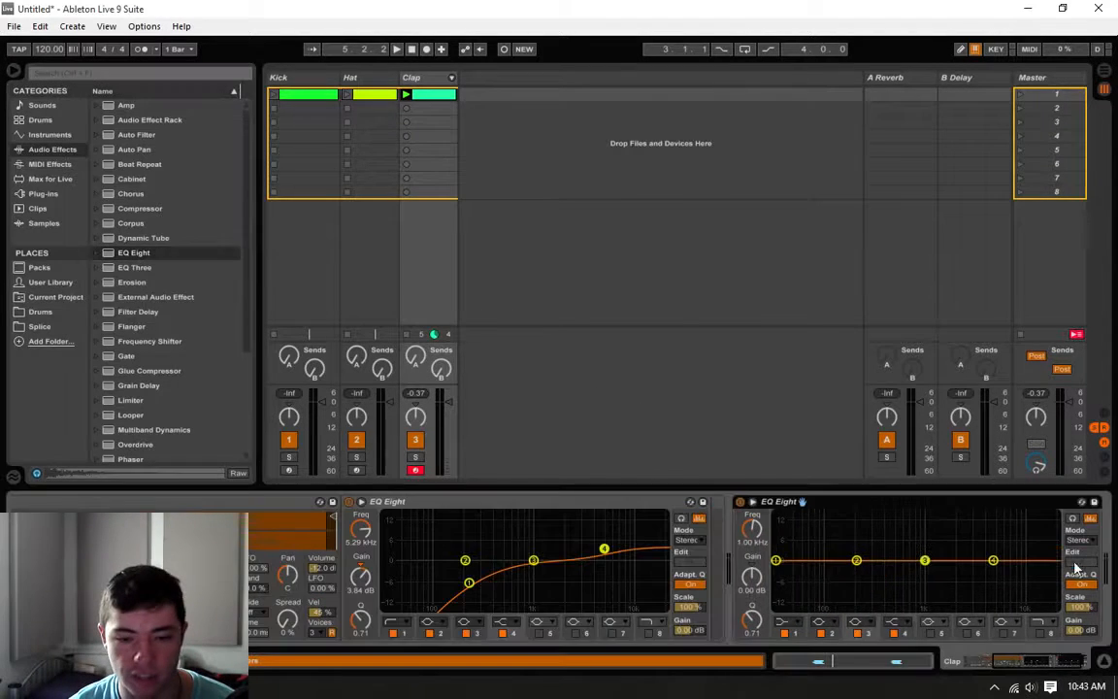
# Step: Set band 1 of the second Clap EQ Eight to a low cut at about 98 Hz while checking the clip
pyautogui.click(785, 622)
pyautogui.click(784, 621)
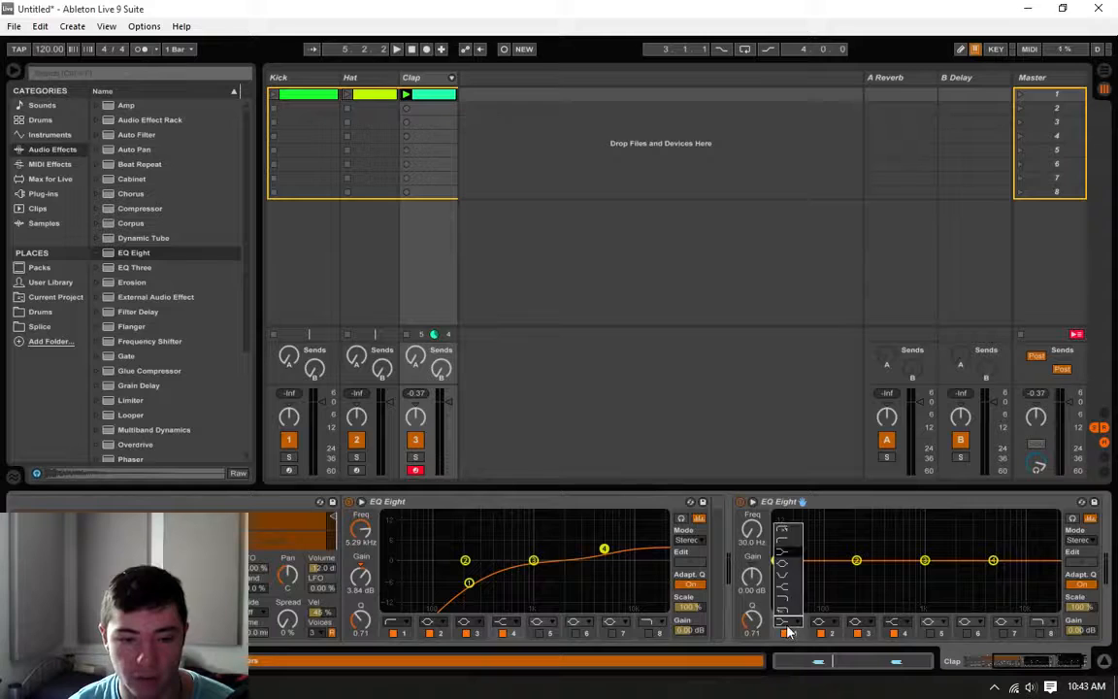
pyautogui.click(795, 540)
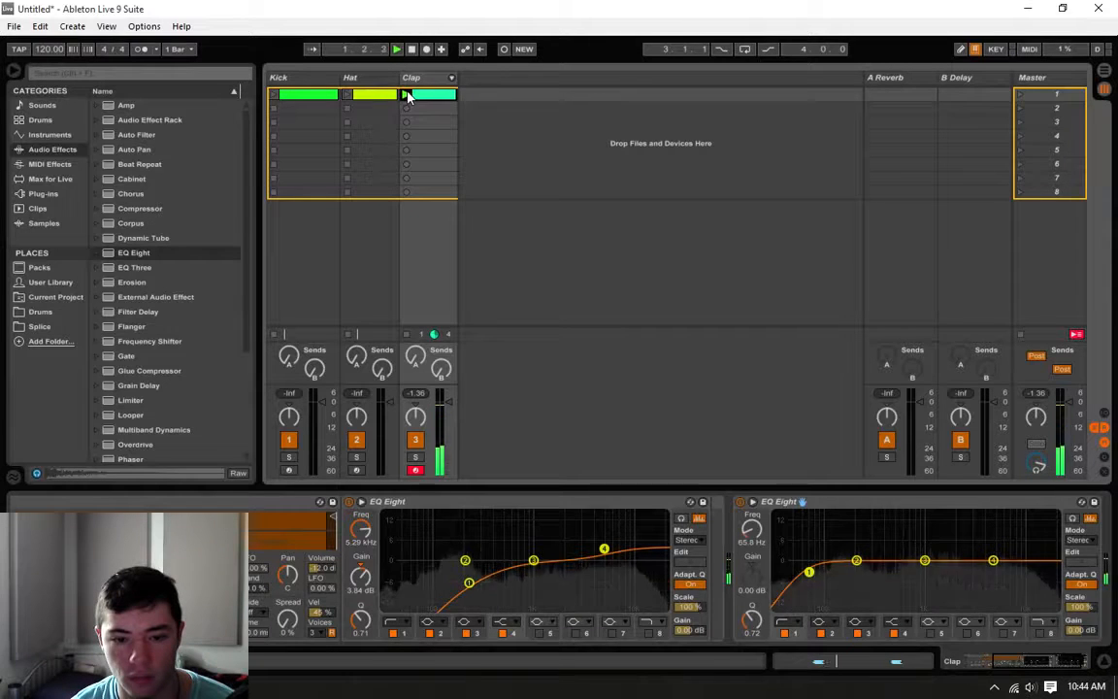
pyautogui.moveTo(809, 575); pyautogui.dragTo(821, 567)
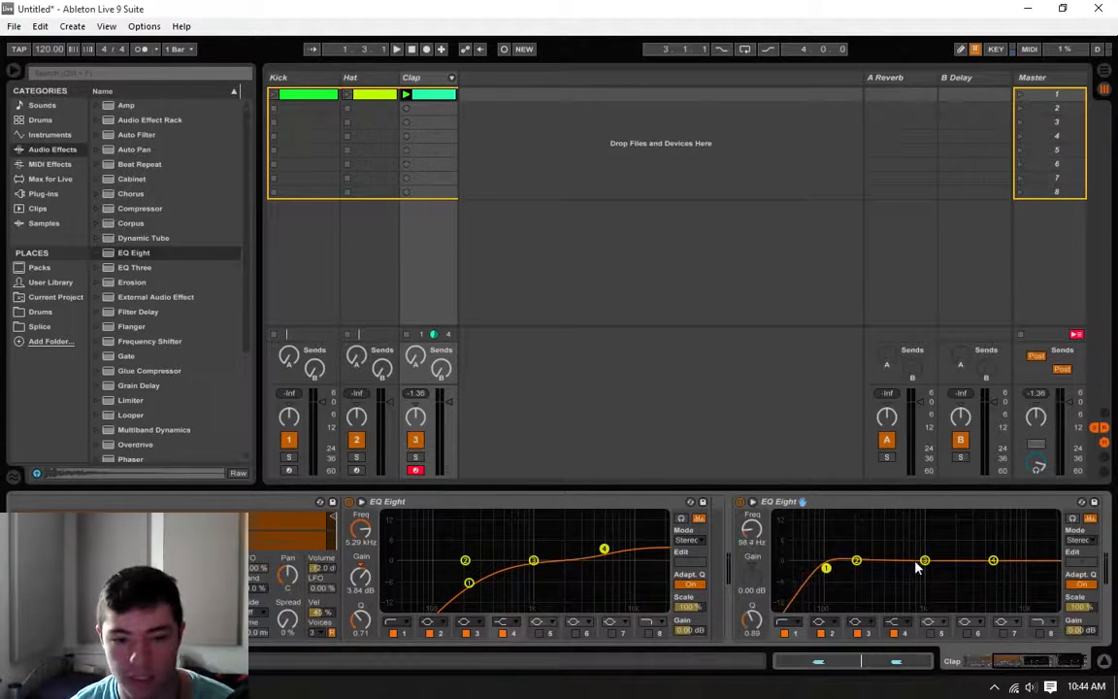
# Step: Cut about 5.1 dB at 866 Hz with band 5, boost band 2 about 1.9 dB at 250 Hz, and disable bands 3 and 4
pyautogui.click(930, 632)
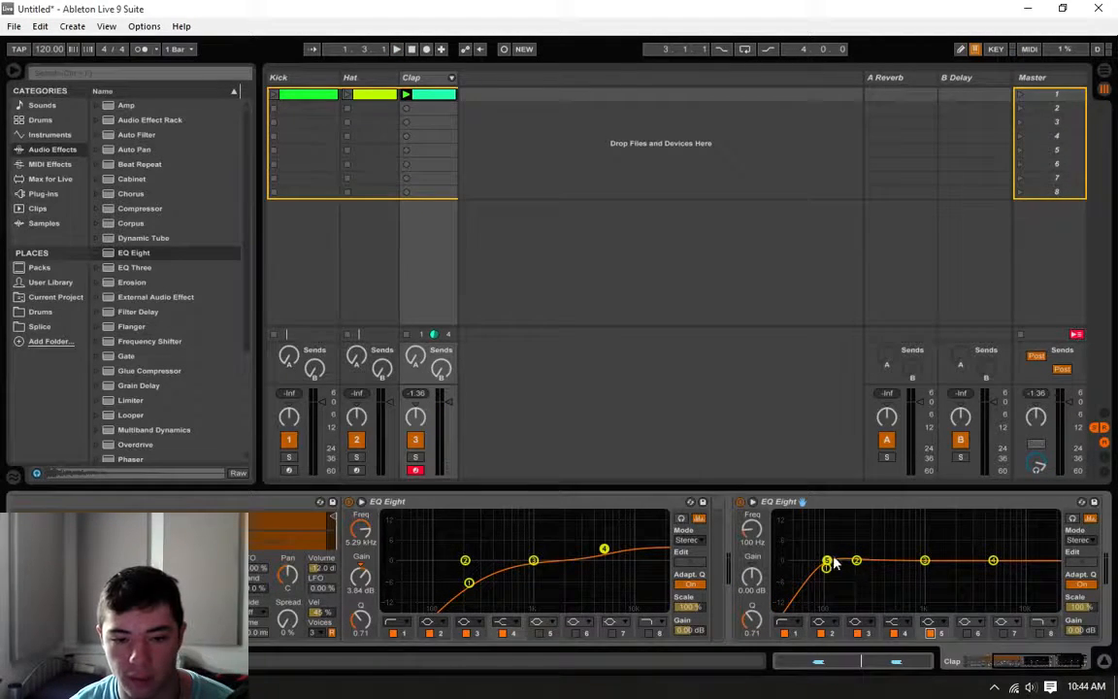
pyautogui.moveTo(827, 562); pyautogui.dragTo(917, 576)
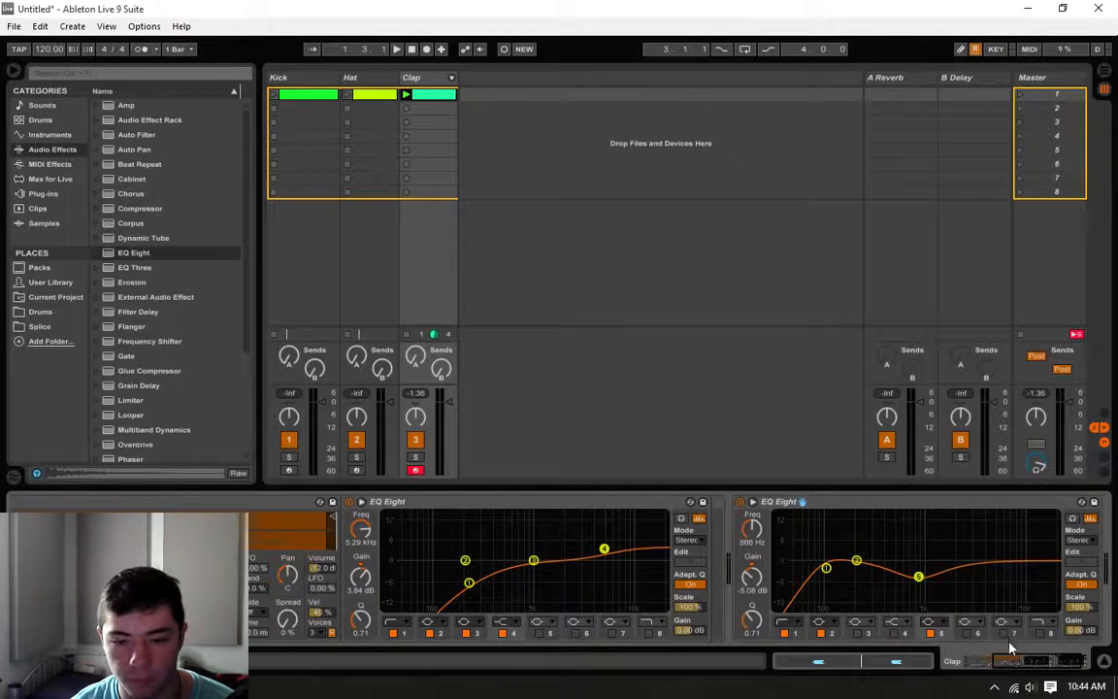
pyautogui.moveTo(856, 563); pyautogui.dragTo(865, 555)
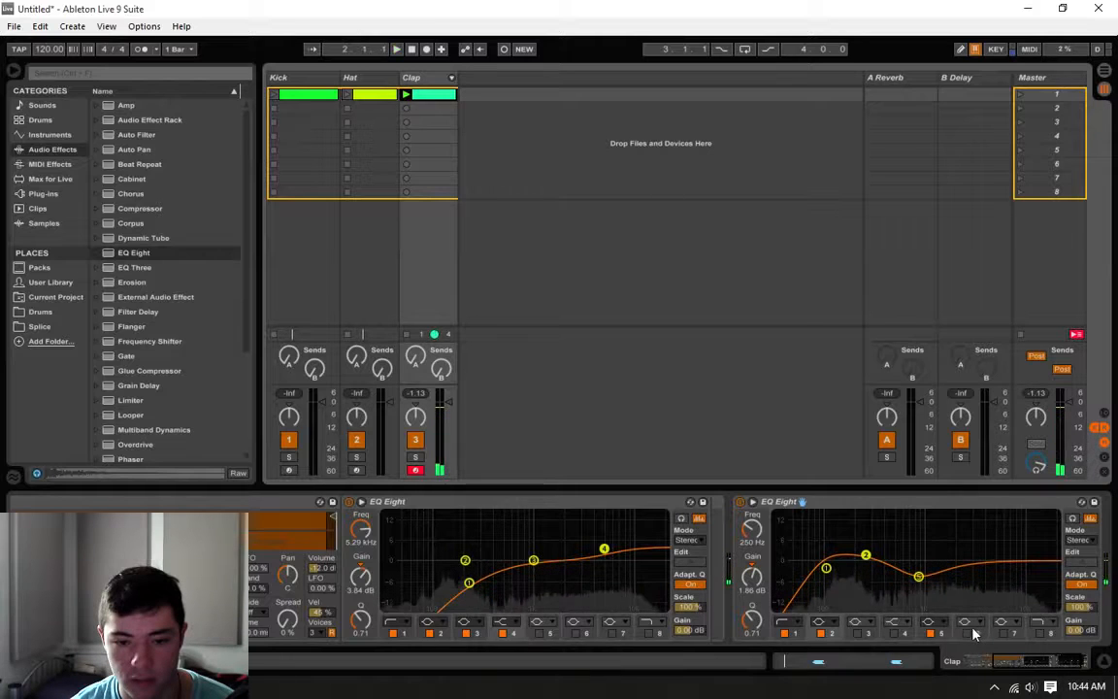
# Step: Enable band 7 with a boost of about 3.35 dB at 8.20 kHz and lower the Clap track volume while playing the clip
pyautogui.click(1003, 633)
pyautogui.moveTo(993, 568); pyautogui.dragTo(996, 551)
pyautogui.click(406, 94)
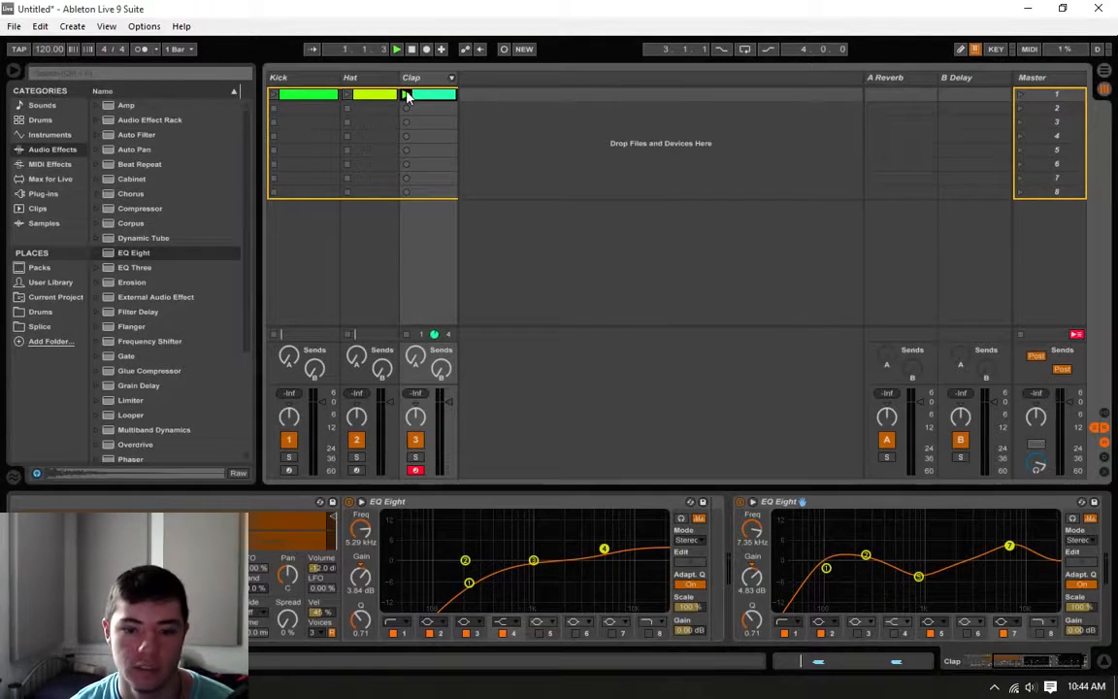
pyautogui.moveTo(1009, 545); pyautogui.dragTo(1014, 551)
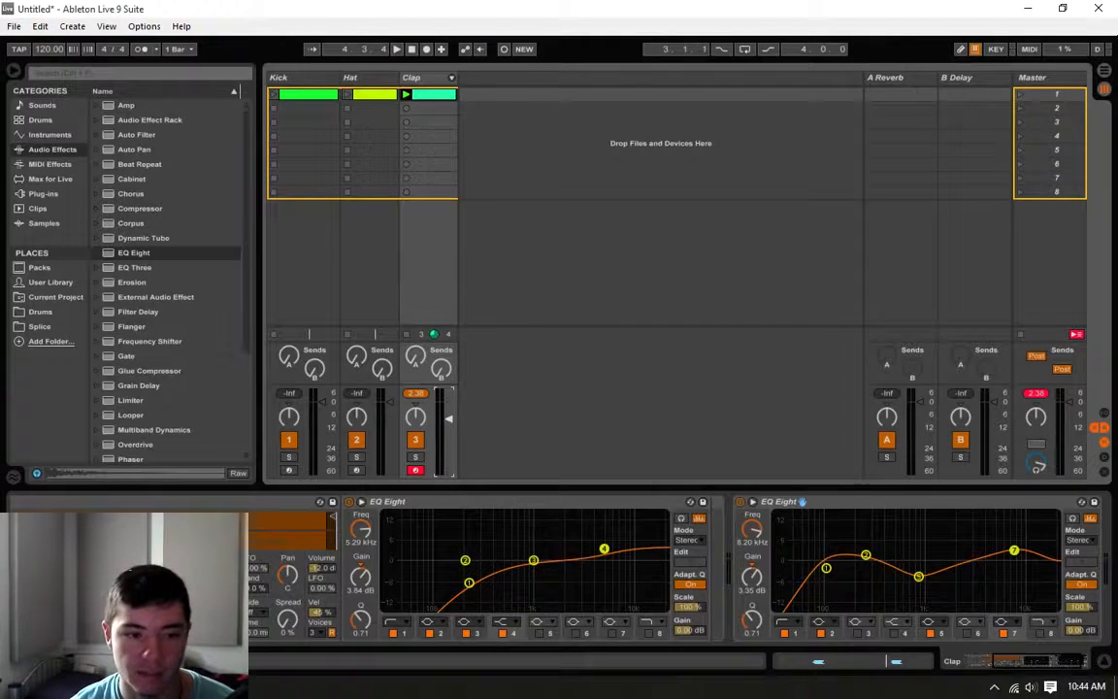
# Step: Launch the Hat clip alongside the claps and lower the Hat track volume to balance them
pyautogui.click(374, 100)
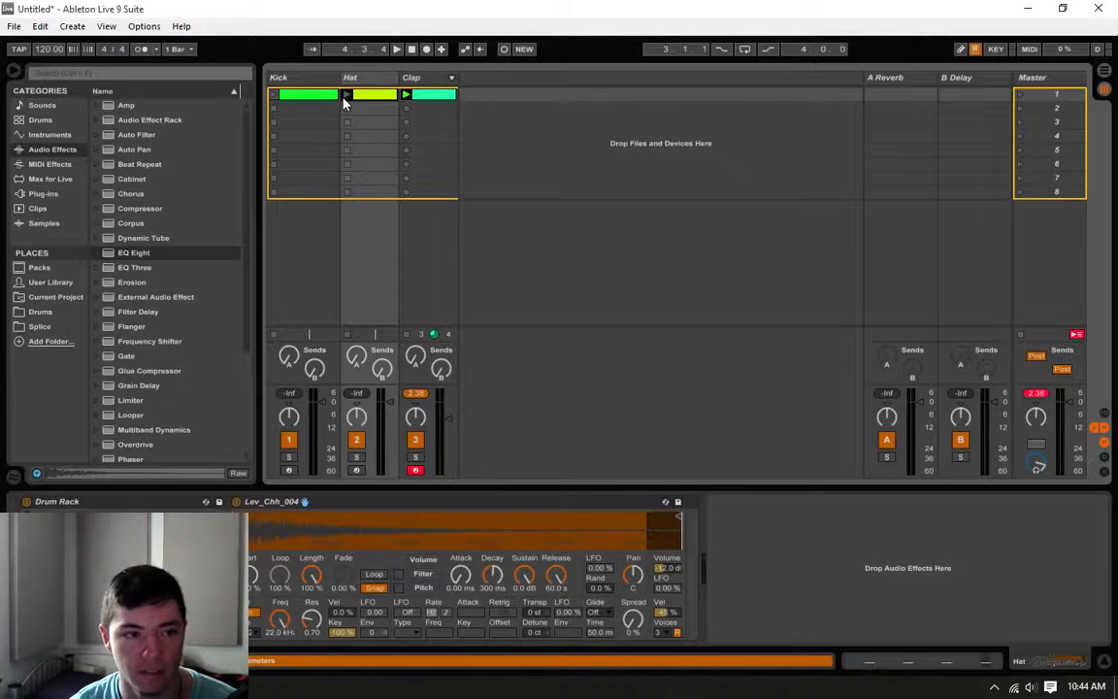
pyautogui.click(345, 96)
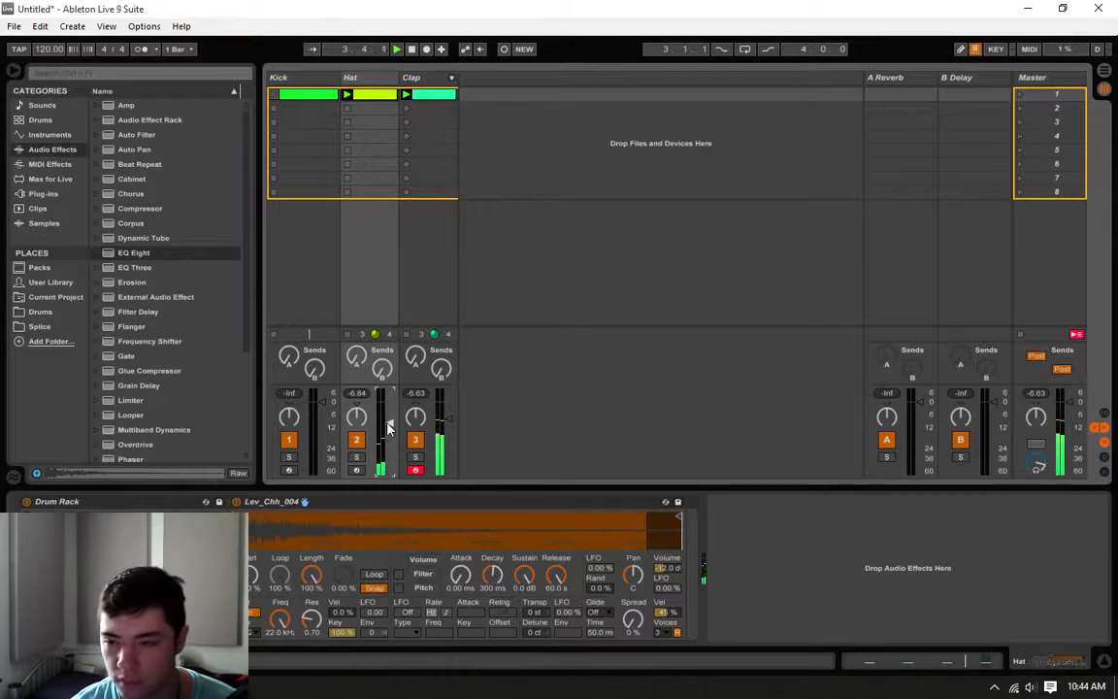
pyautogui.press('space')
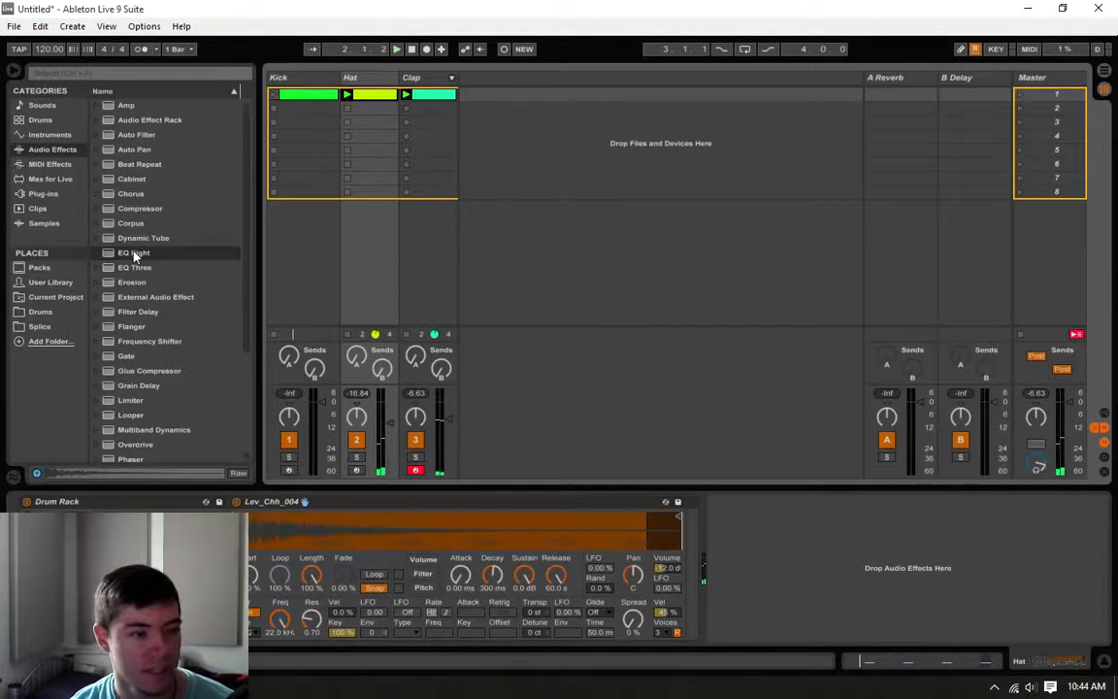
# Step: Add an EQ Eight to the Hat track and set band 1 to a low cut at about 374 Hz
pyautogui.moveTo(134, 255); pyautogui.dragTo(794, 571)
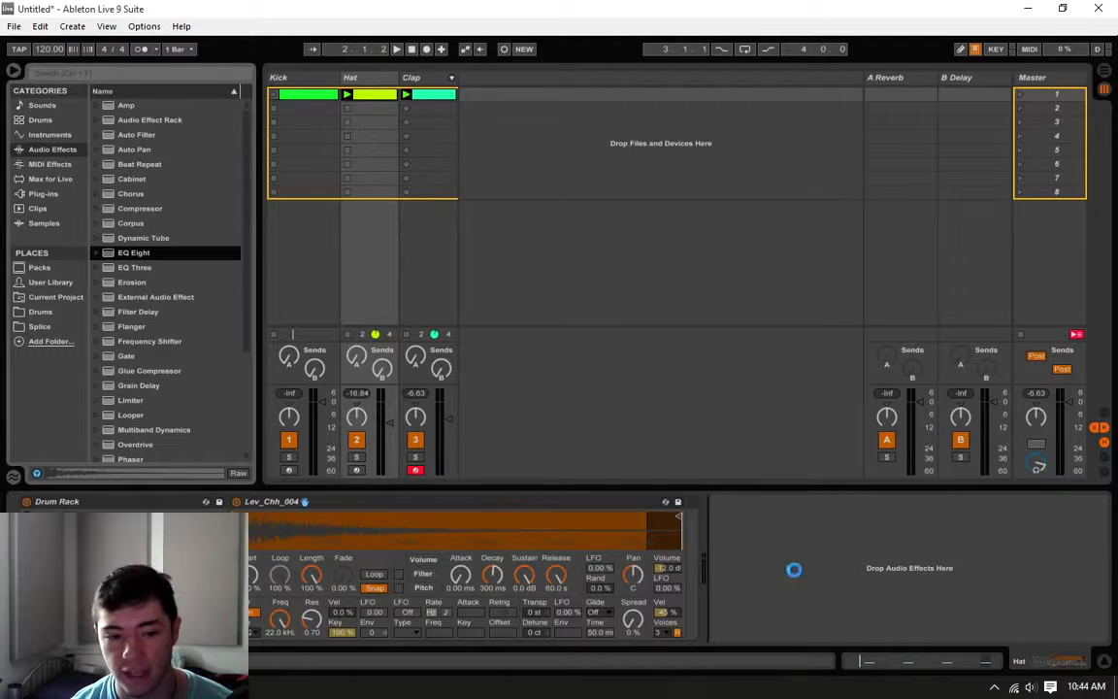
pyautogui.click(768, 620)
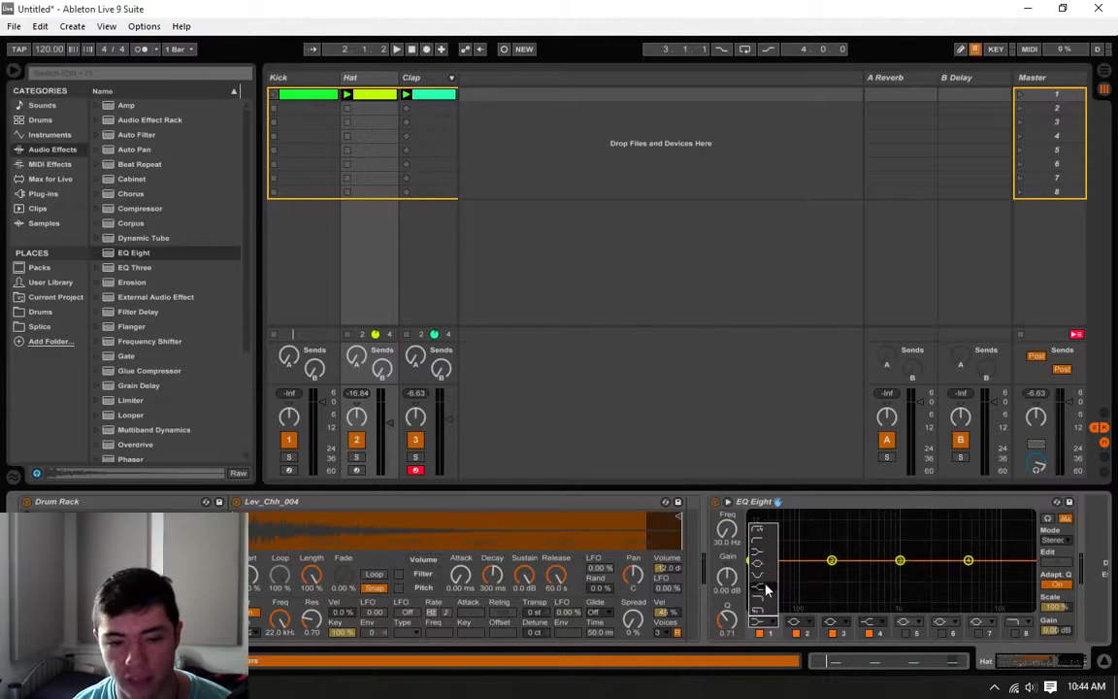
pyautogui.click(765, 541)
pyautogui.moveTo(752, 572); pyautogui.dragTo(858, 572)
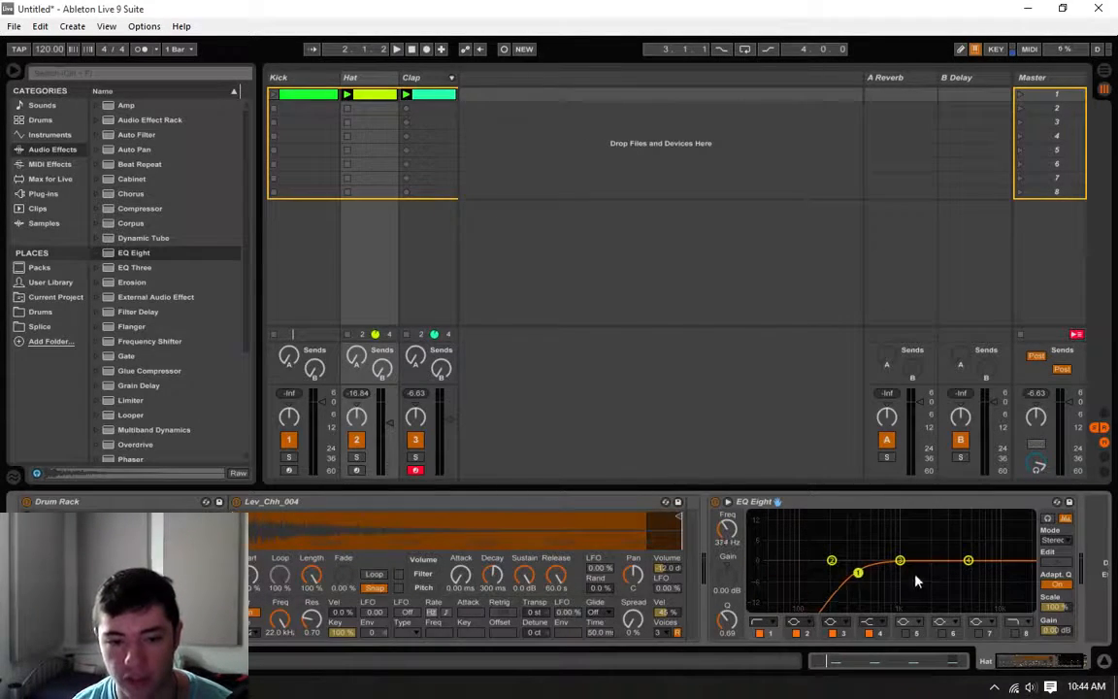
# Step: Change band 4 of the Hat EQ to a bell boosting about 4.3 dB at 6.01 kHz, checking it during playback
pyautogui.click(967, 561)
pyautogui.moveTo(968, 561); pyautogui.dragTo(966, 548)
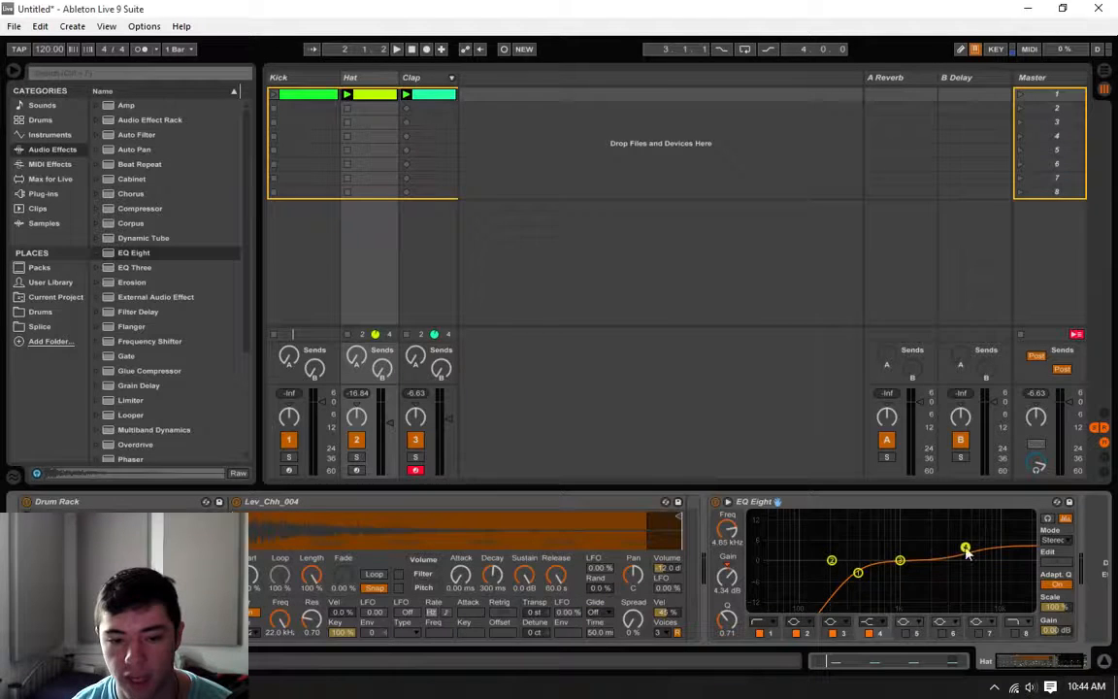
pyautogui.click(873, 634)
pyautogui.click(869, 623)
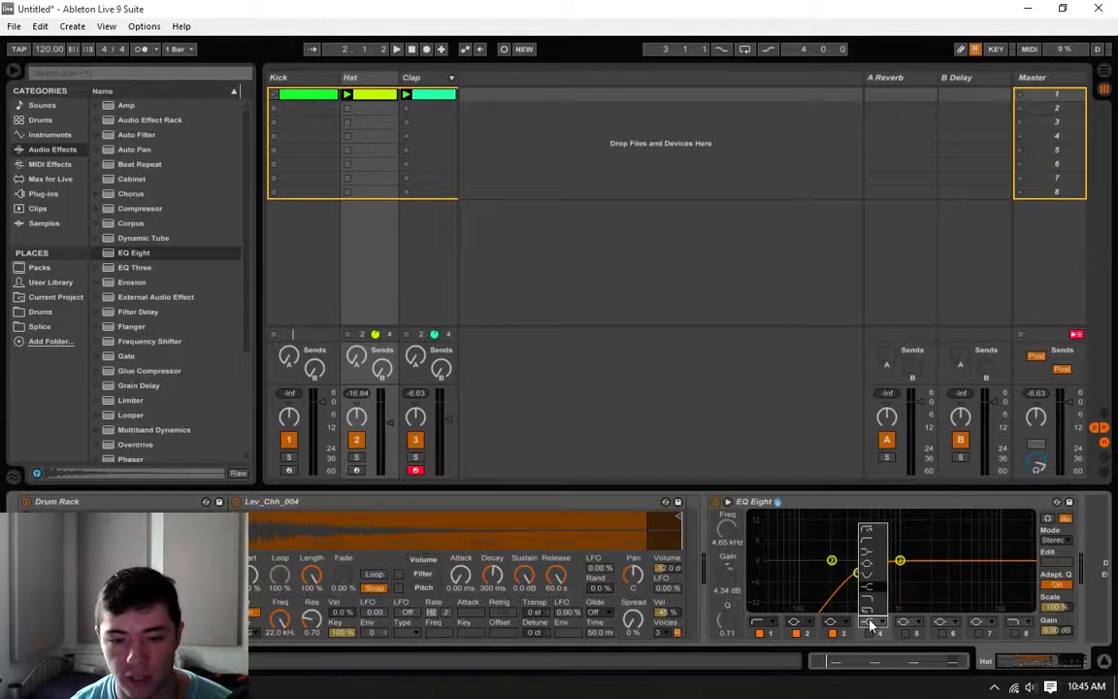
pyautogui.click(865, 567)
pyautogui.click(869, 633)
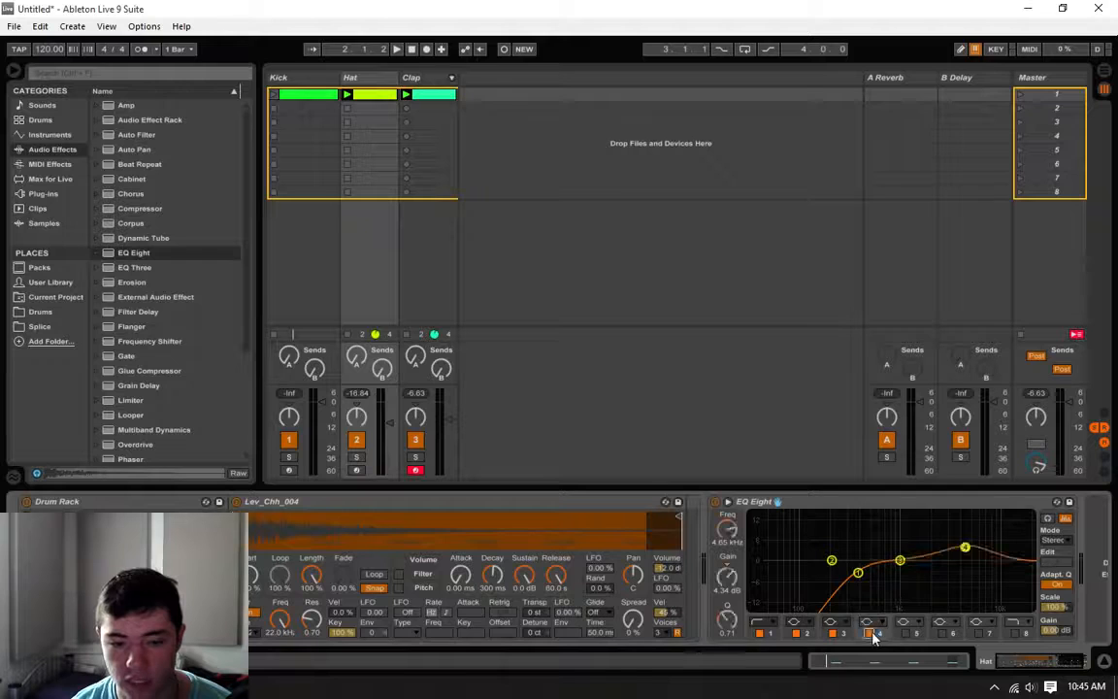
pyautogui.moveTo(966, 550); pyautogui.dragTo(971, 549)
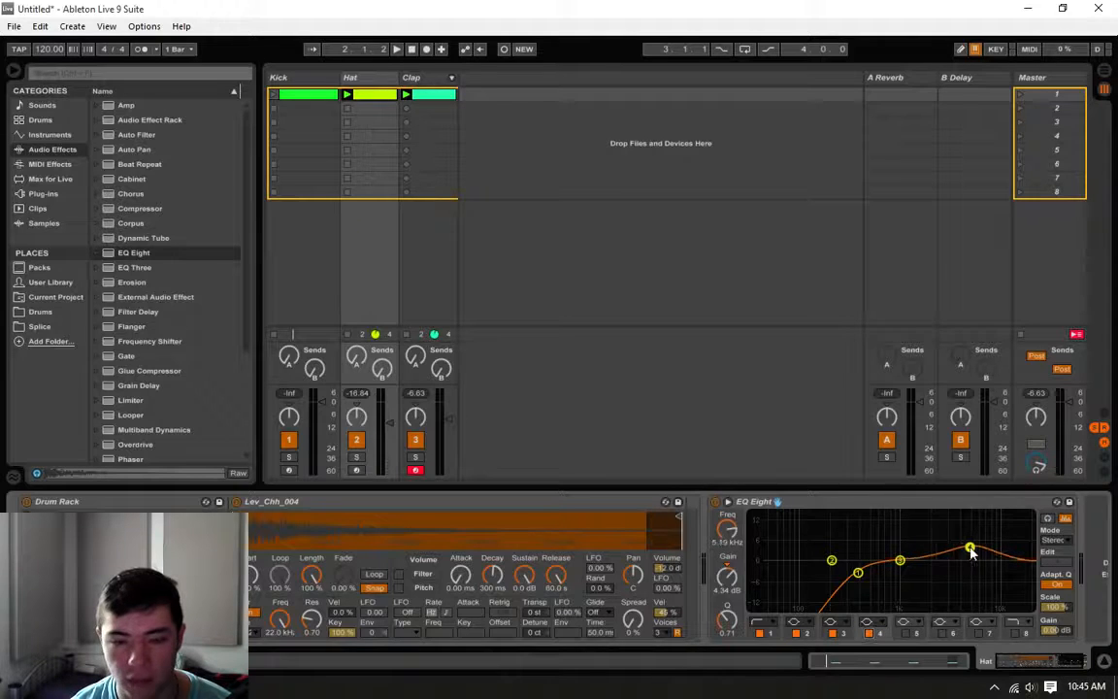
pyautogui.click(347, 94)
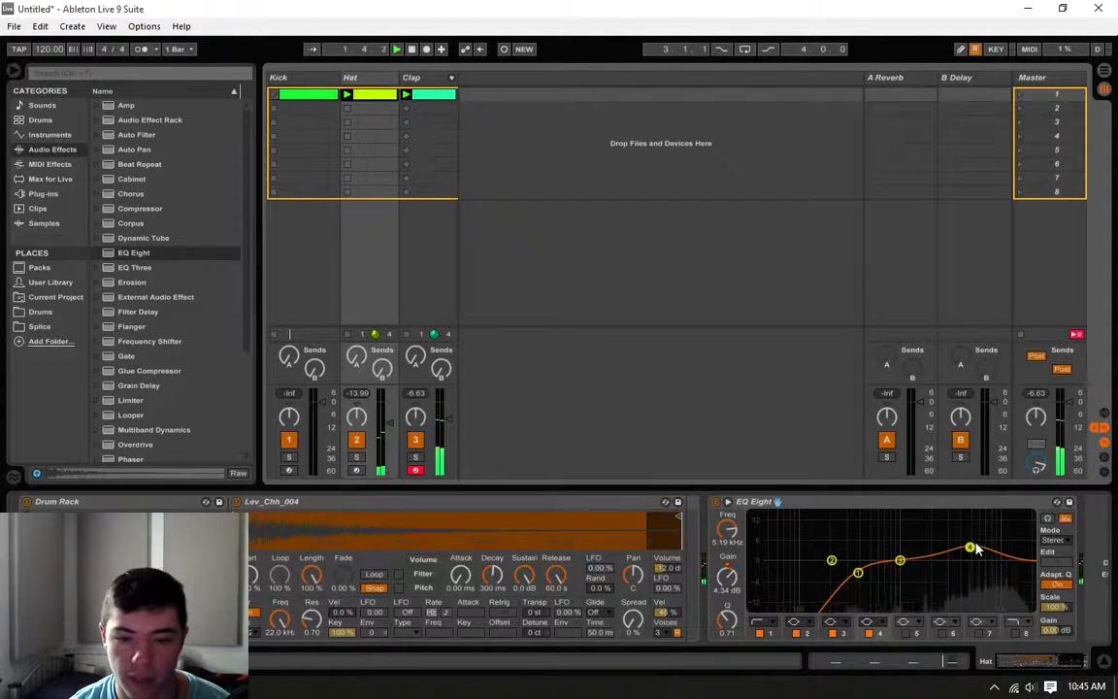
pyautogui.moveTo(972, 548); pyautogui.dragTo(978, 548)
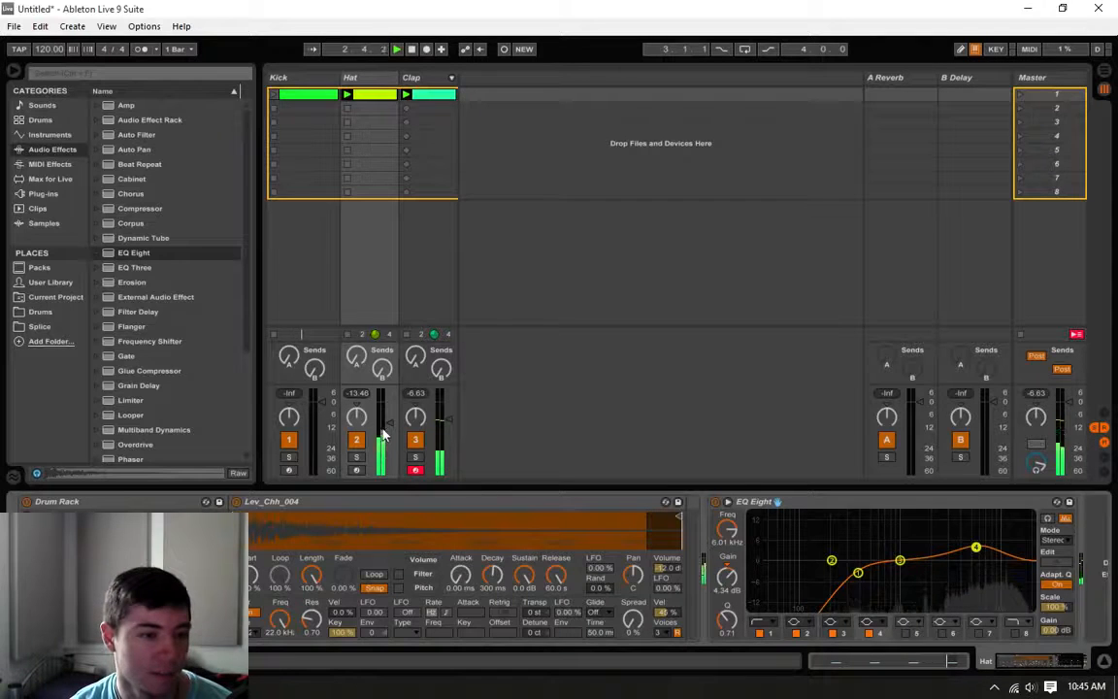
# Step: Add a Compressor after the second EQ Eight on the Clap track
pyautogui.click(433, 108)
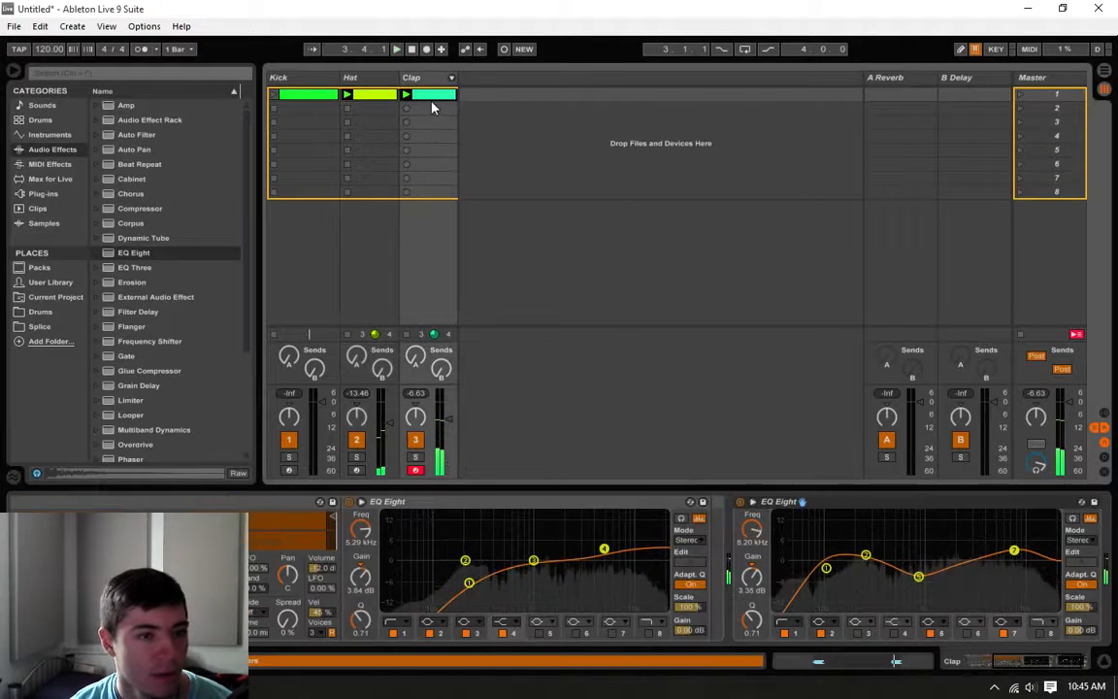
pyautogui.click(1043, 665)
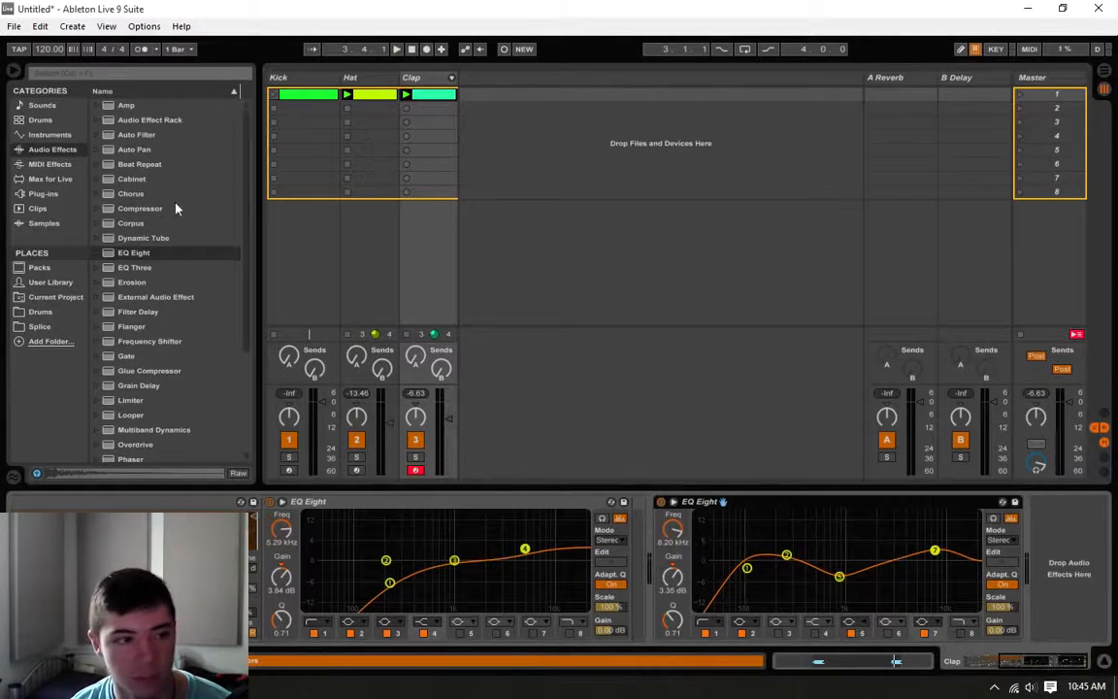
pyautogui.moveTo(127, 208); pyautogui.dragTo(1043, 556)
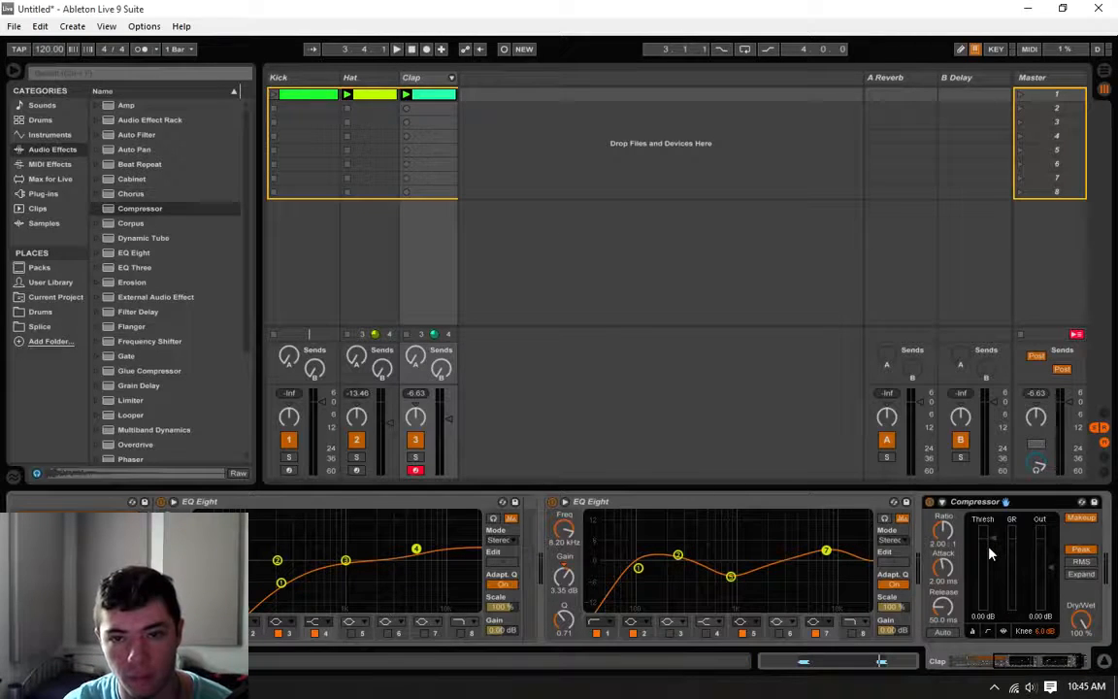
# Step: Set the Clap compressor to a -17.7 dB threshold, 1.52 ms attack and 2.10:1 ratio, using its activity view during playback
pyautogui.moveTo(990, 553); pyautogui.dragTo(991, 567)
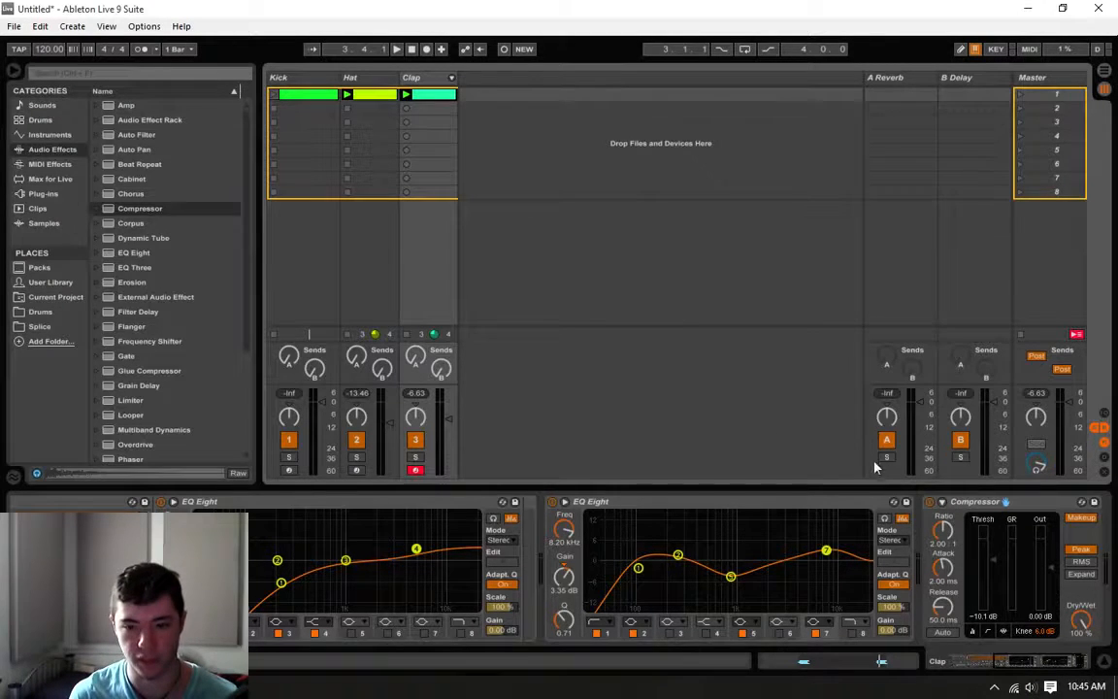
pyautogui.moveTo(987, 565); pyautogui.dragTo(994, 573)
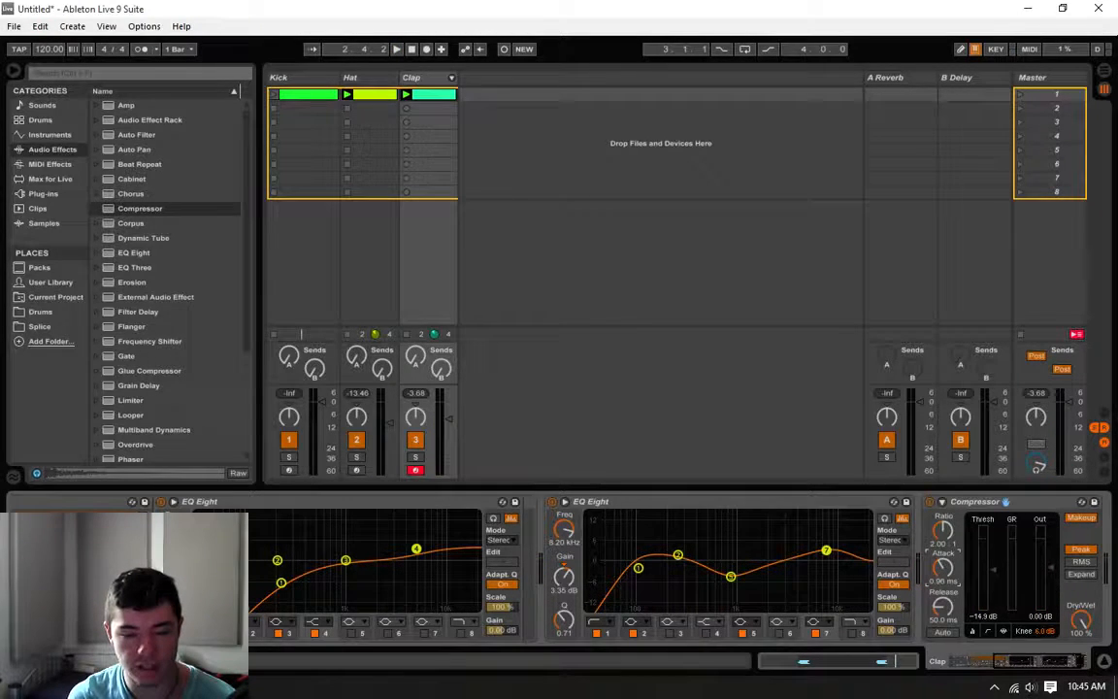
pyautogui.click(1005, 631)
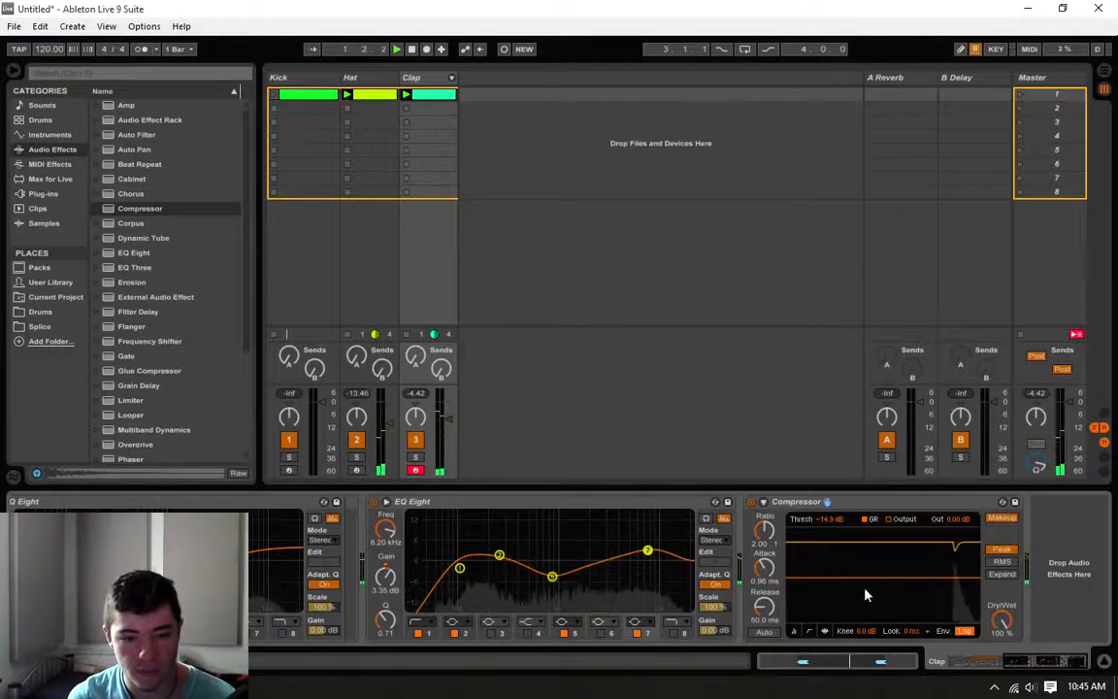
pyautogui.moveTo(869, 582); pyautogui.dragTo(869, 591)
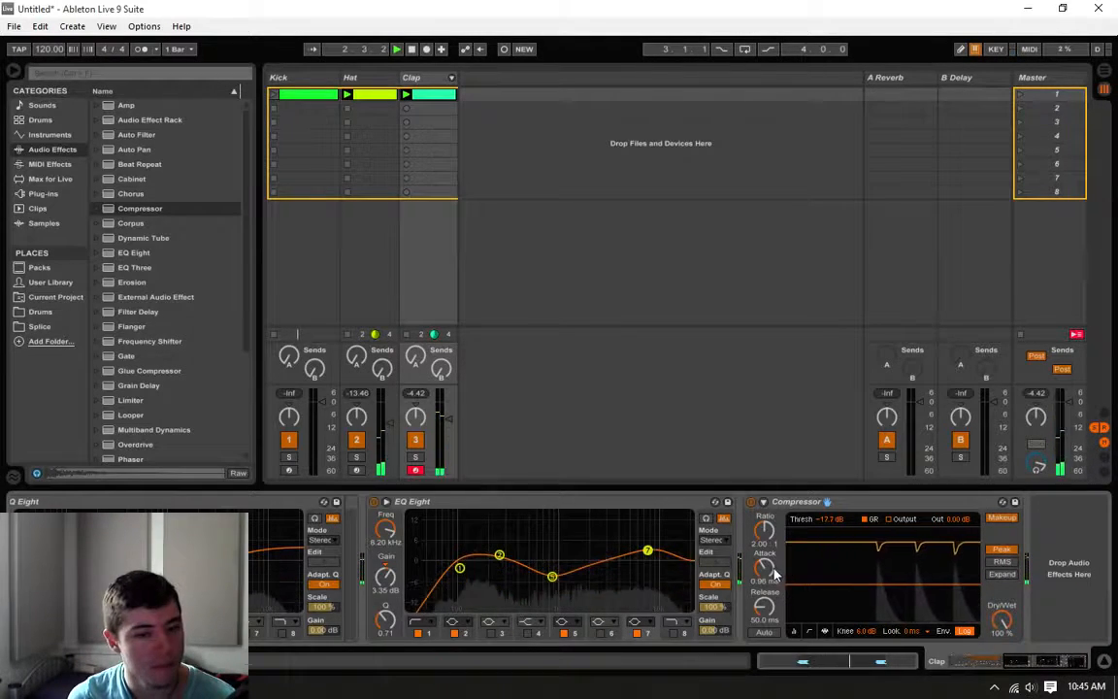
pyautogui.moveTo(763, 565); pyautogui.dragTo(765, 525)
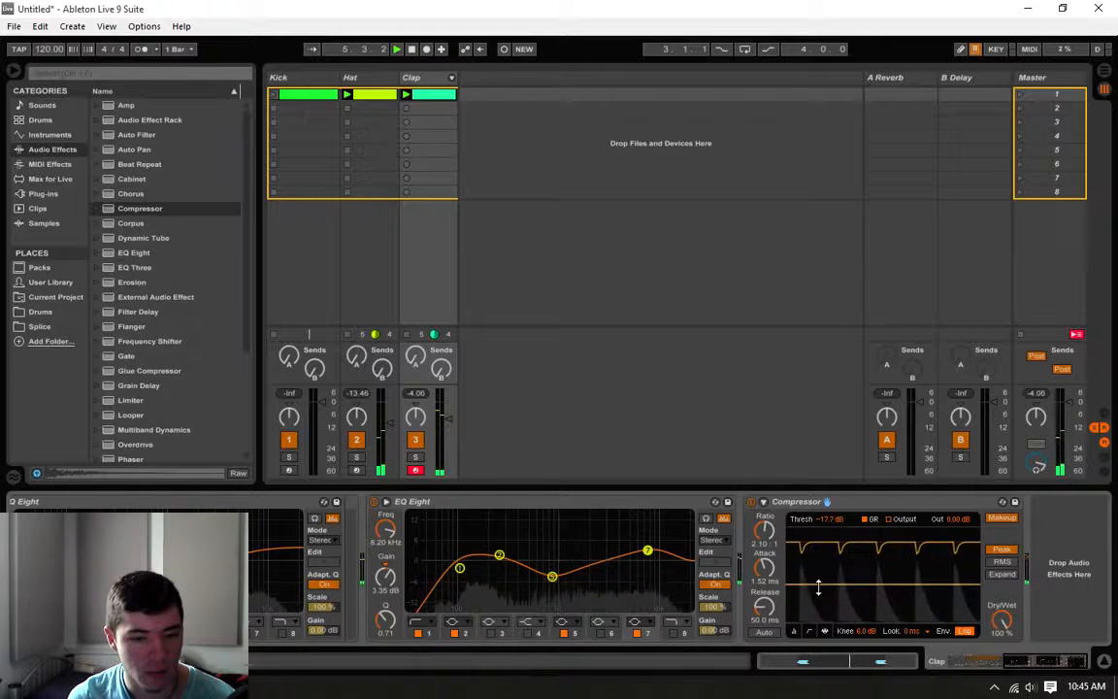
# Step: Set the Clap compressor's threshold to -21.1 dB and release to 121 ms during playback, and switch it to the collapsed meter view
pyautogui.moveTo(818, 585); pyautogui.dragTo(765, 590)
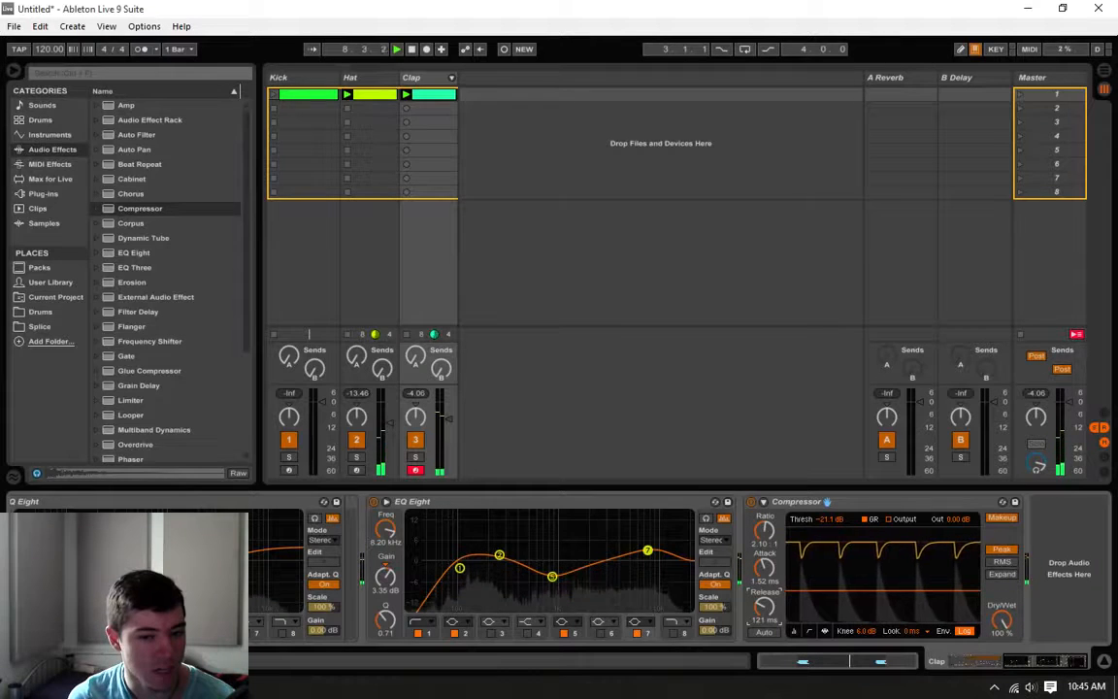
pyautogui.click(794, 631)
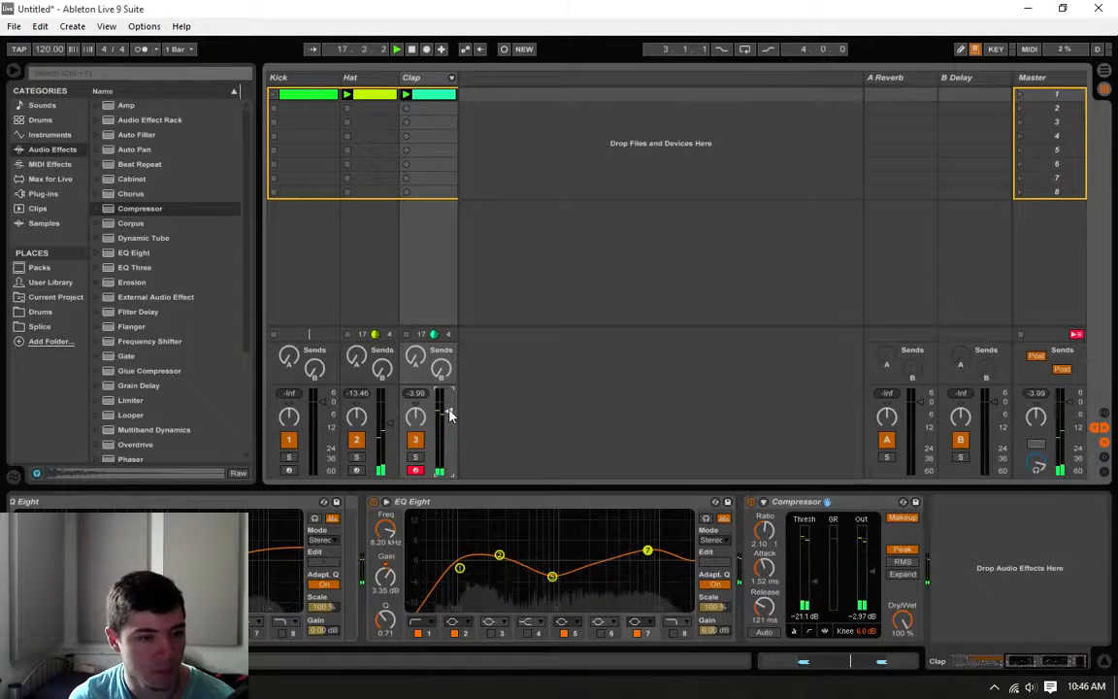
pyautogui.press('space')
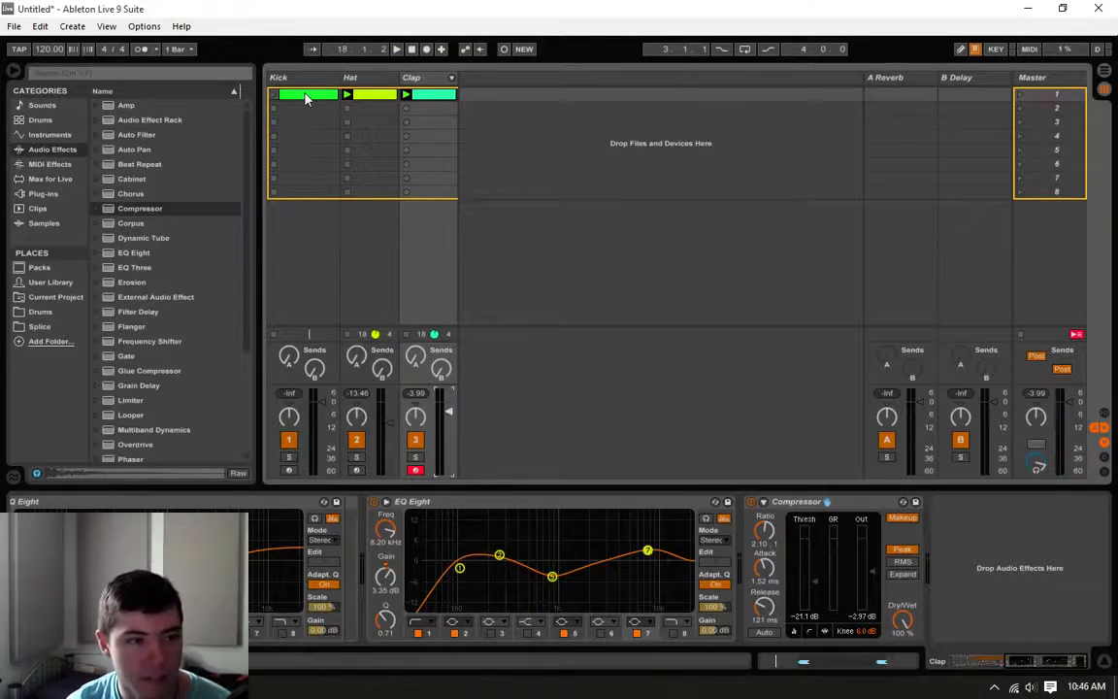
# Step: Launch the Kick clip alongside the Hat and Clap clips, and set the project tempo to 128 BPM
pyautogui.click(288, 100)
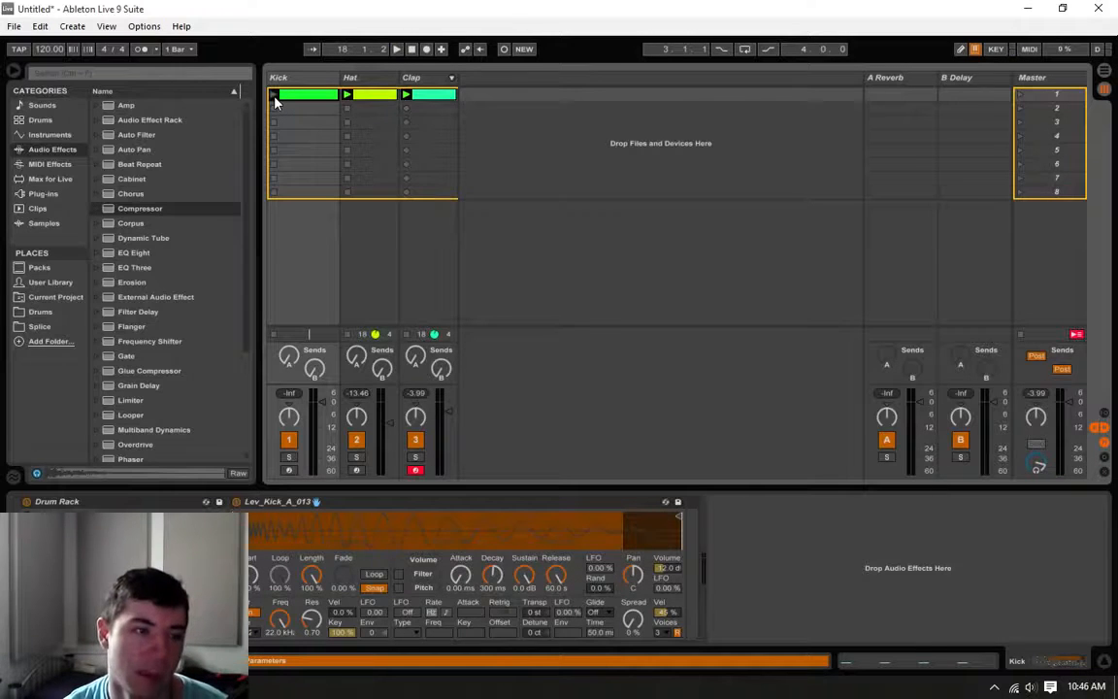
pyautogui.click(274, 96)
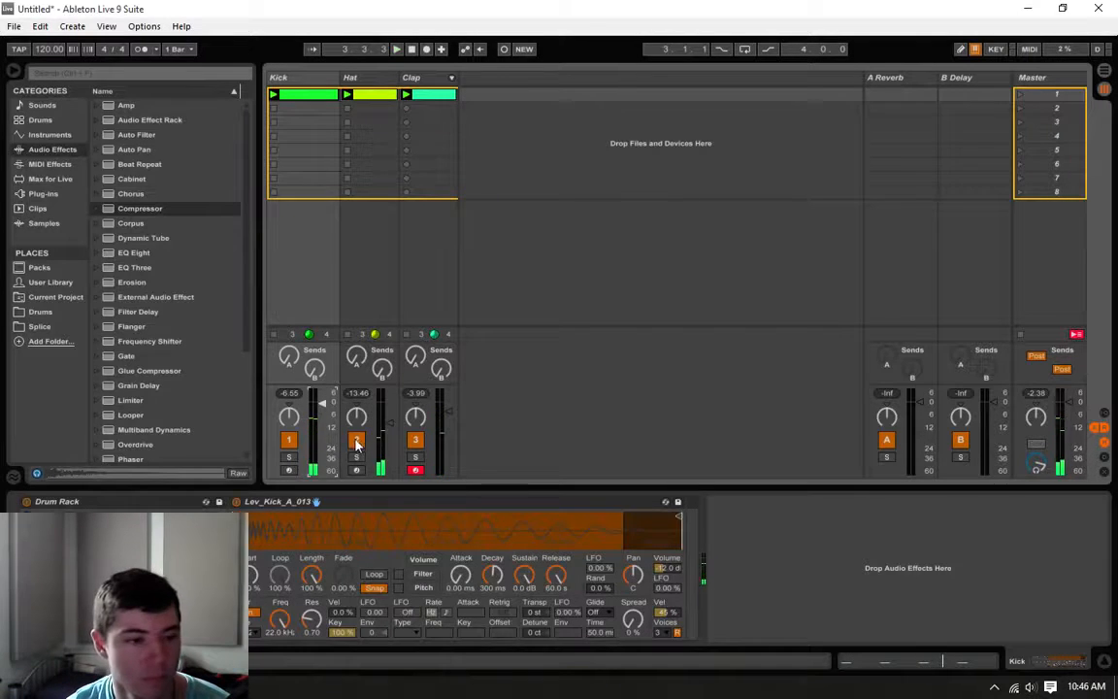
pyautogui.moveTo(40, 55); pyautogui.dragTo(39, 48)
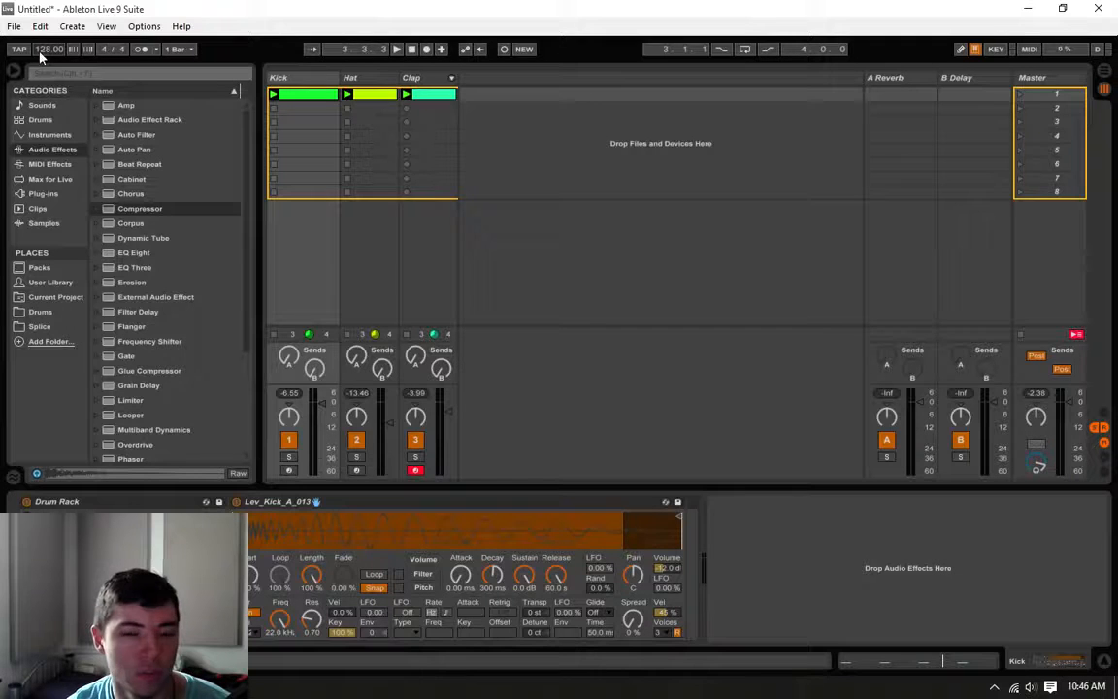
pyautogui.press('space')
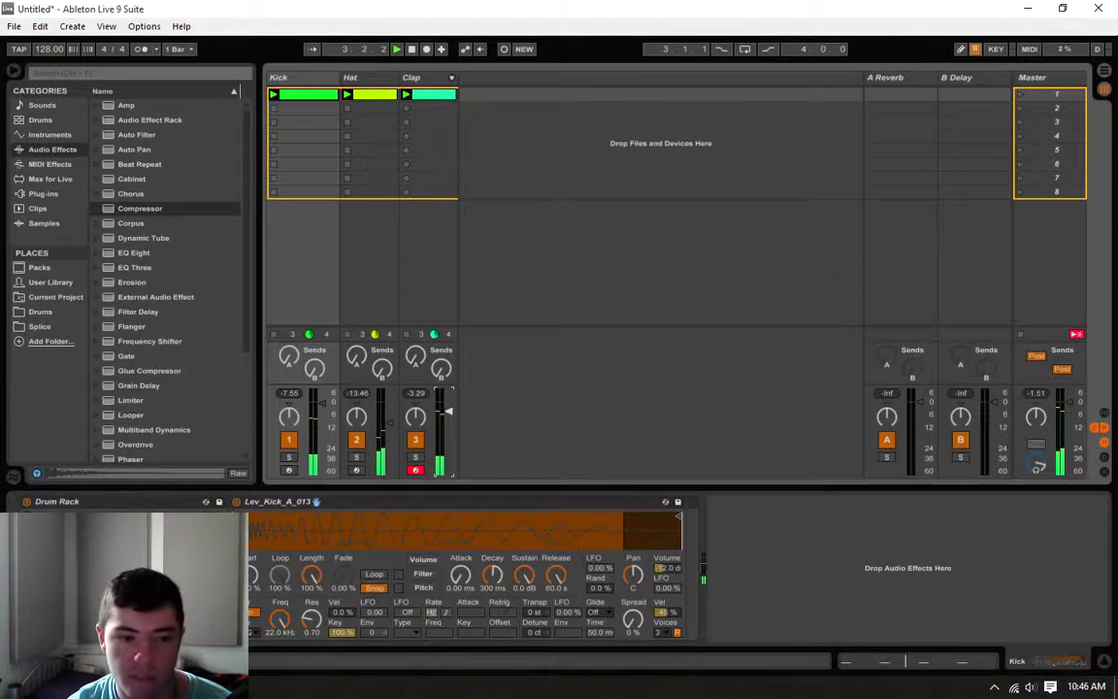
# Step: Open the Clap clip, nudge both Lev_Clap_00 notes slightly later towards beats 2 and 4, and play the beat
pyautogui.click(433, 97)
pyautogui.click(1043, 452)
pyautogui.click(931, 474)
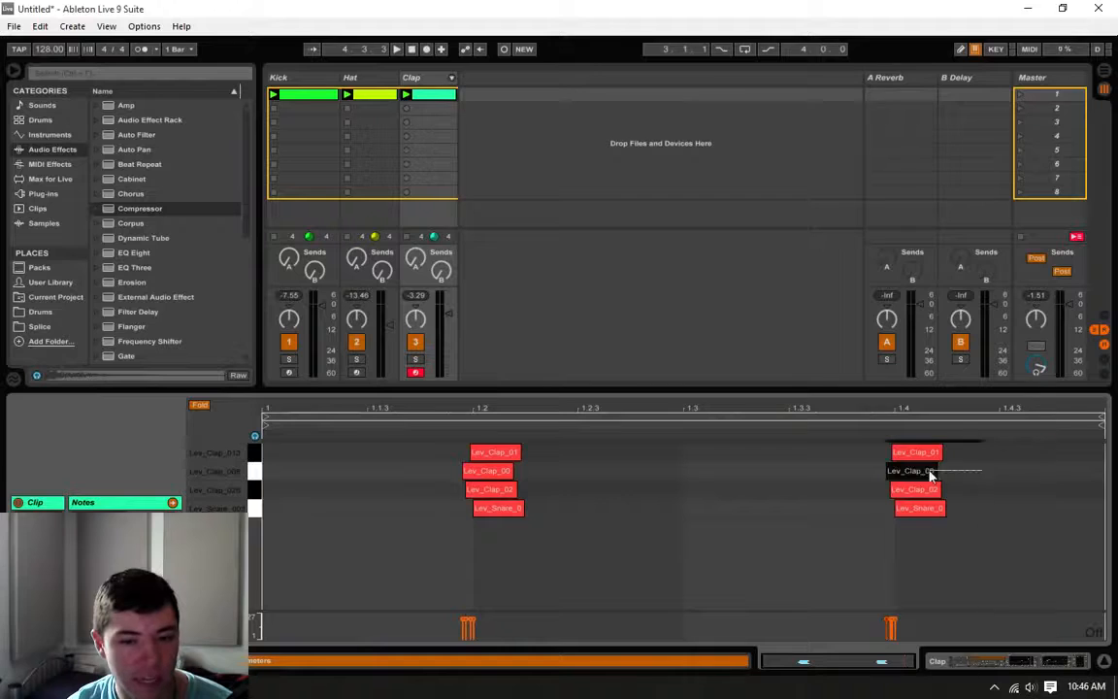
pyautogui.keyDown('shift'); pyautogui.click(502, 476); pyautogui.keyUp('shift')
pyautogui.moveTo(484, 481); pyautogui.dragTo(489, 482)
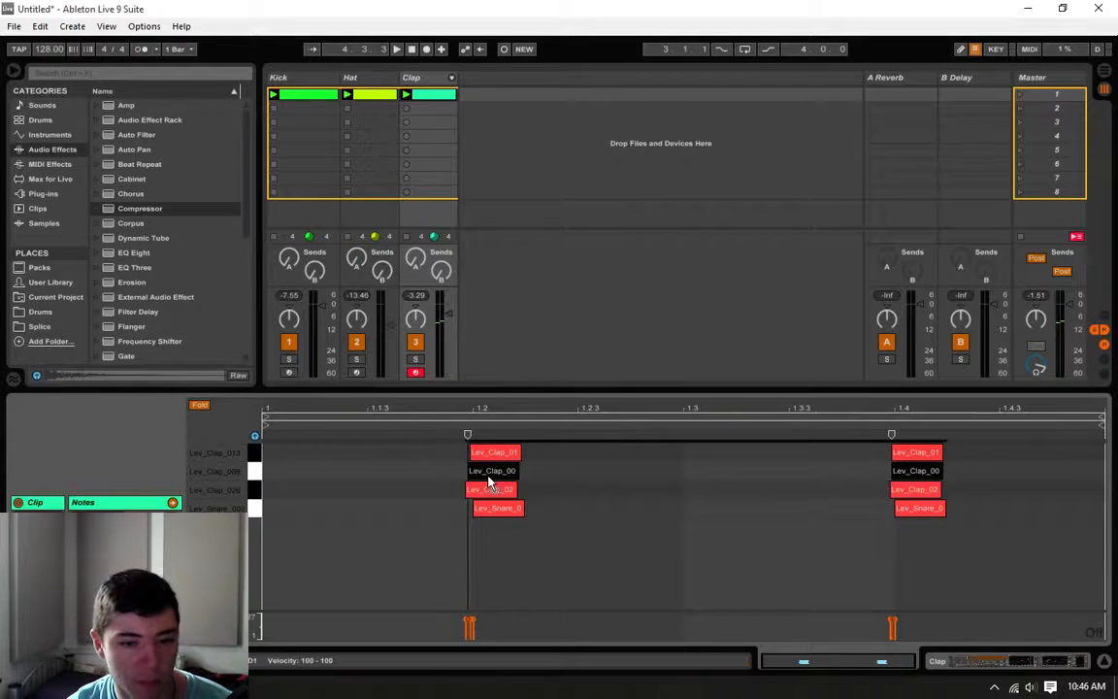
pyautogui.press('space')
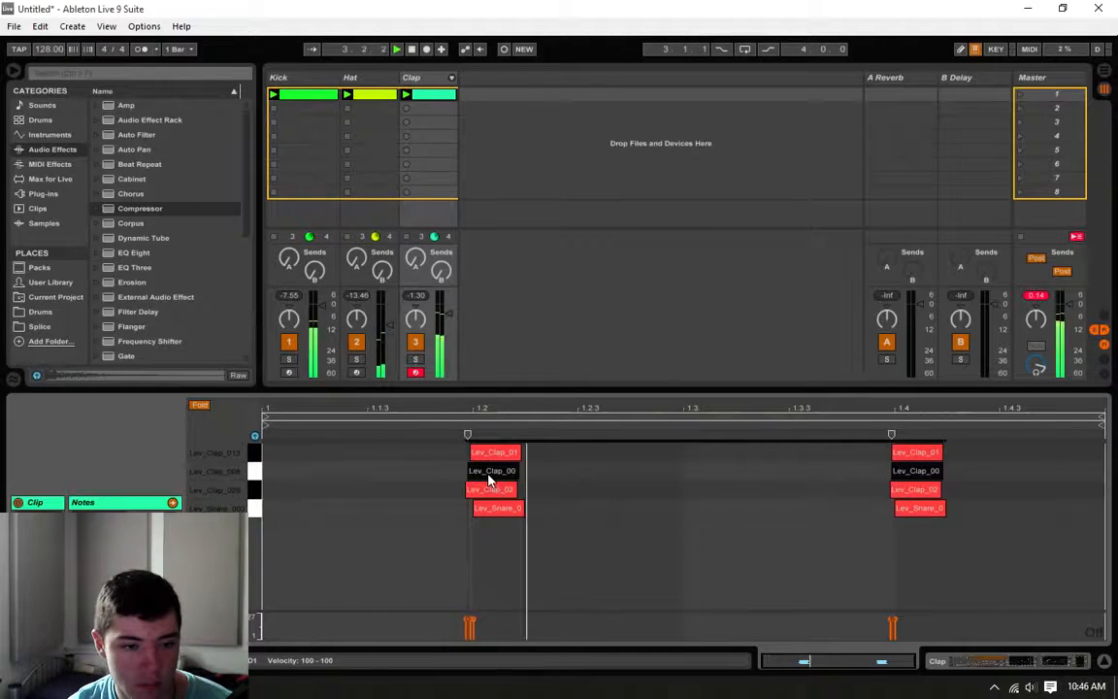
# Step: Shift both Lev_Clap_02 notes slightly later and fine-tune the clap layers at beat 4, returning to the device chain with playback stopped
pyautogui.moveTo(395, 495); pyautogui.dragTo(912, 491)
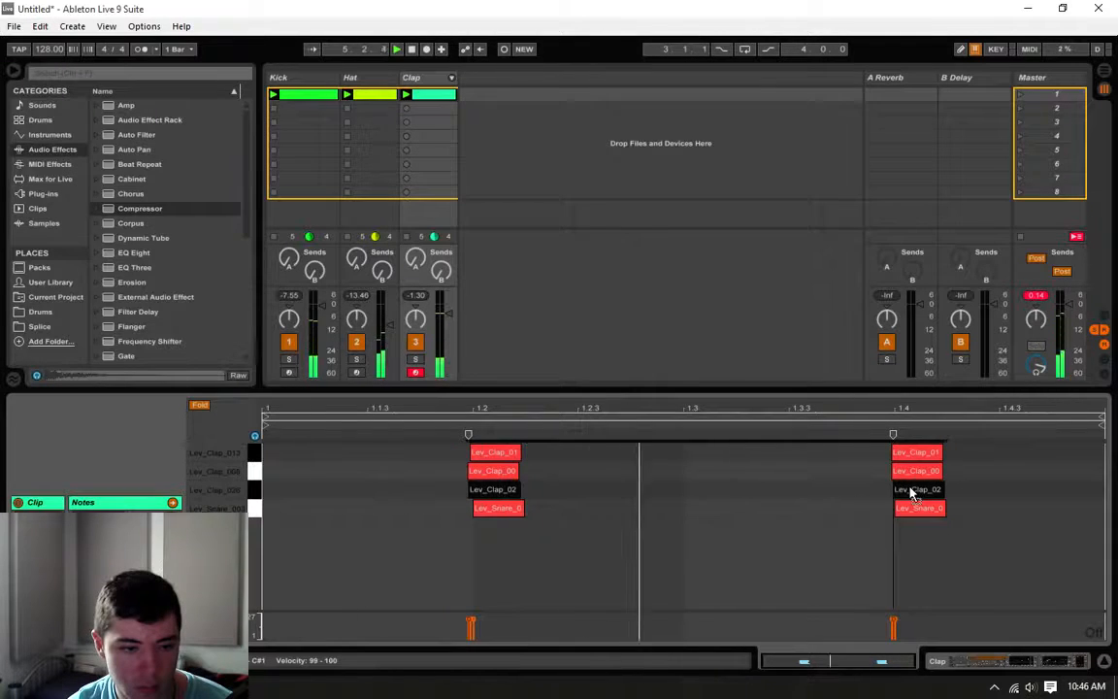
pyautogui.click(804, 497)
pyautogui.moveTo(955, 492); pyautogui.dragTo(912, 476)
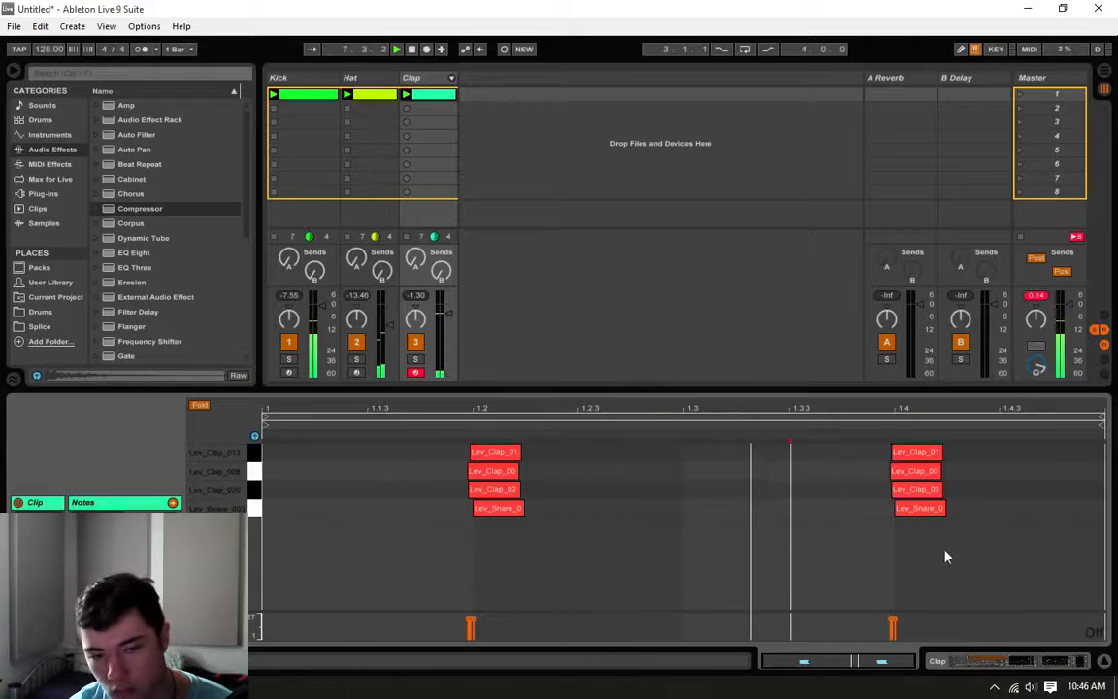
pyautogui.hotkey('shift', 'Tab')
pyautogui.press('space')
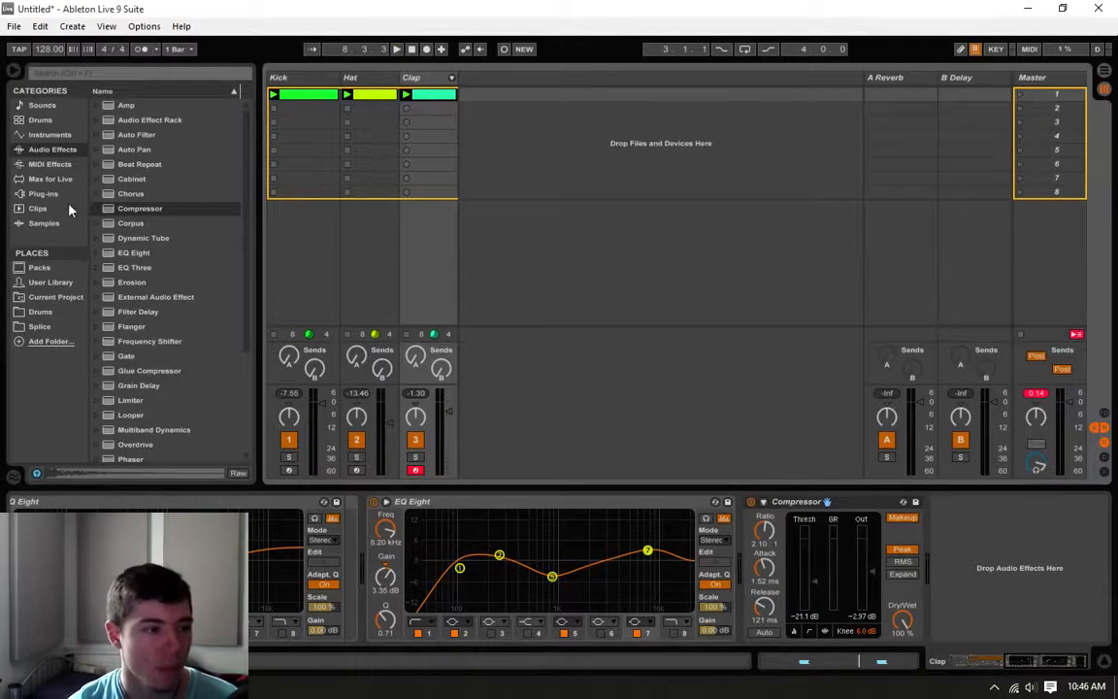
# Step: Load the Serum plug-in on a new MIDI track after the Clap track and move its window out of the way
pyautogui.click(43, 194)
pyautogui.scroll(-6, 155, 328)
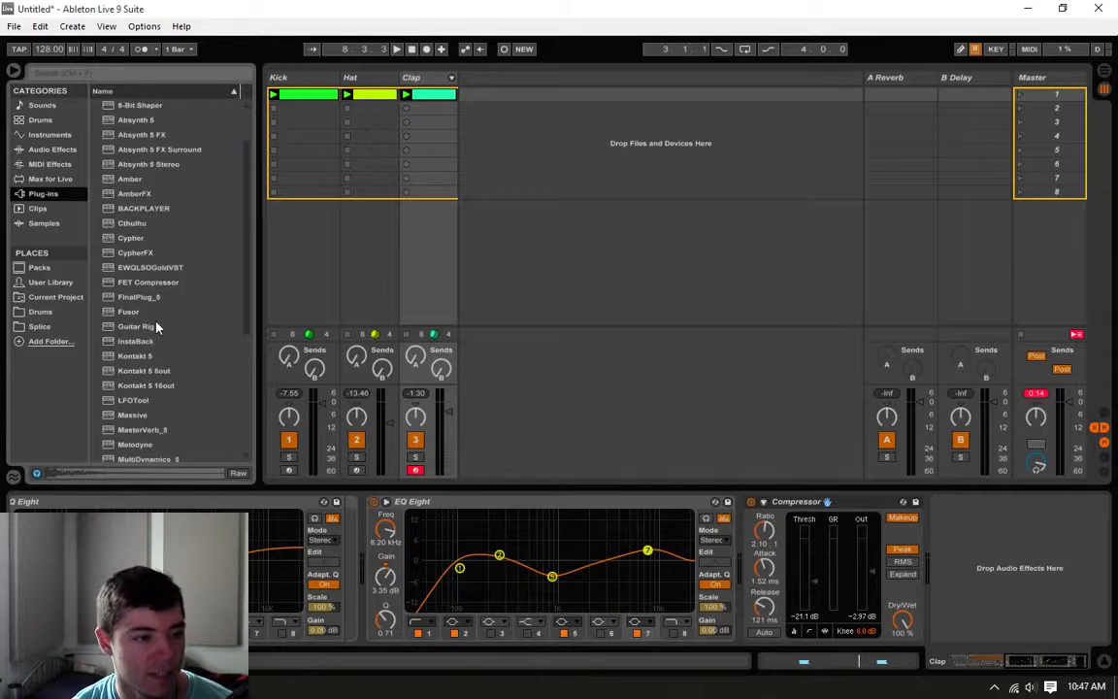
pyautogui.scroll(-1, 155, 328)
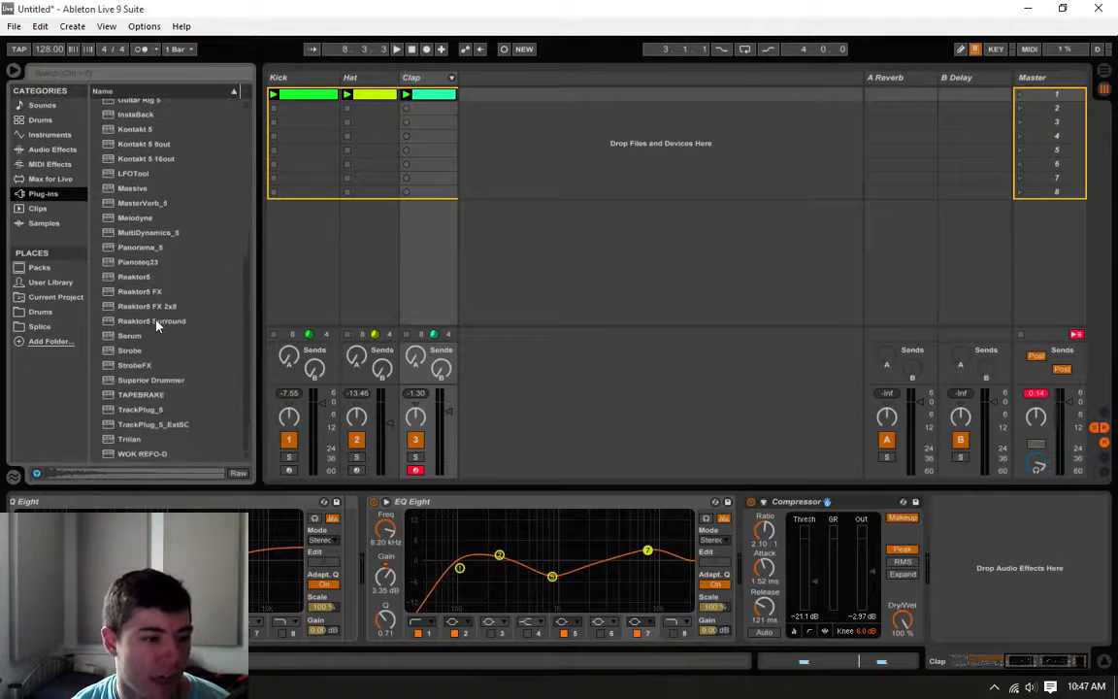
pyautogui.click(137, 336)
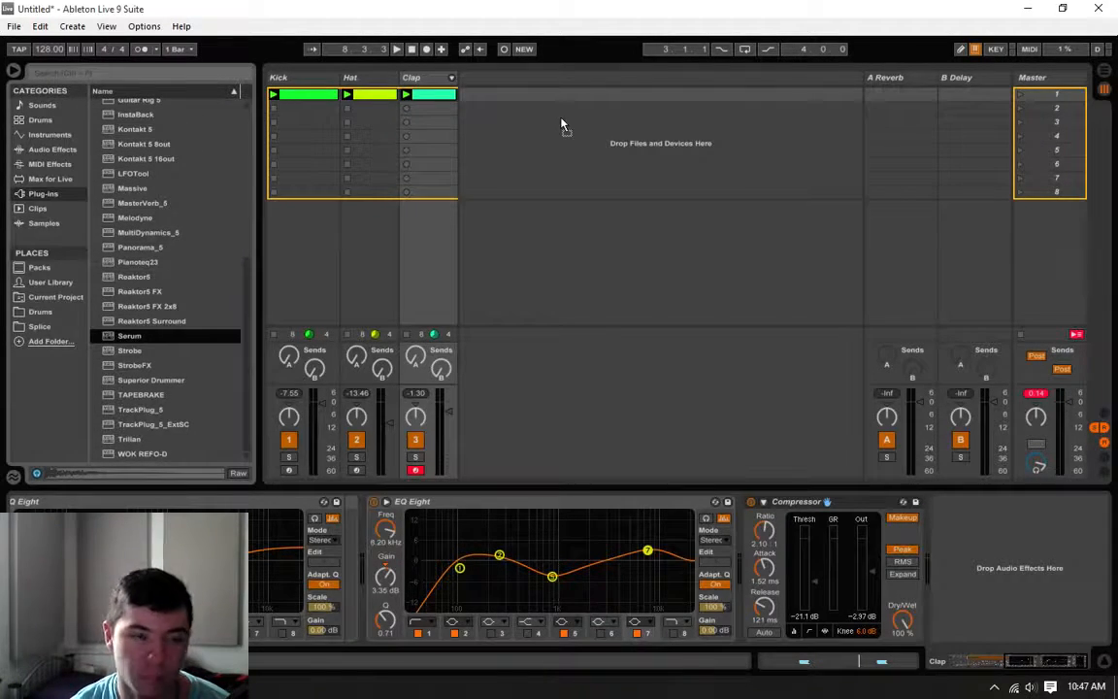
pyautogui.moveTo(561, 124); pyautogui.dragTo(561, 124)
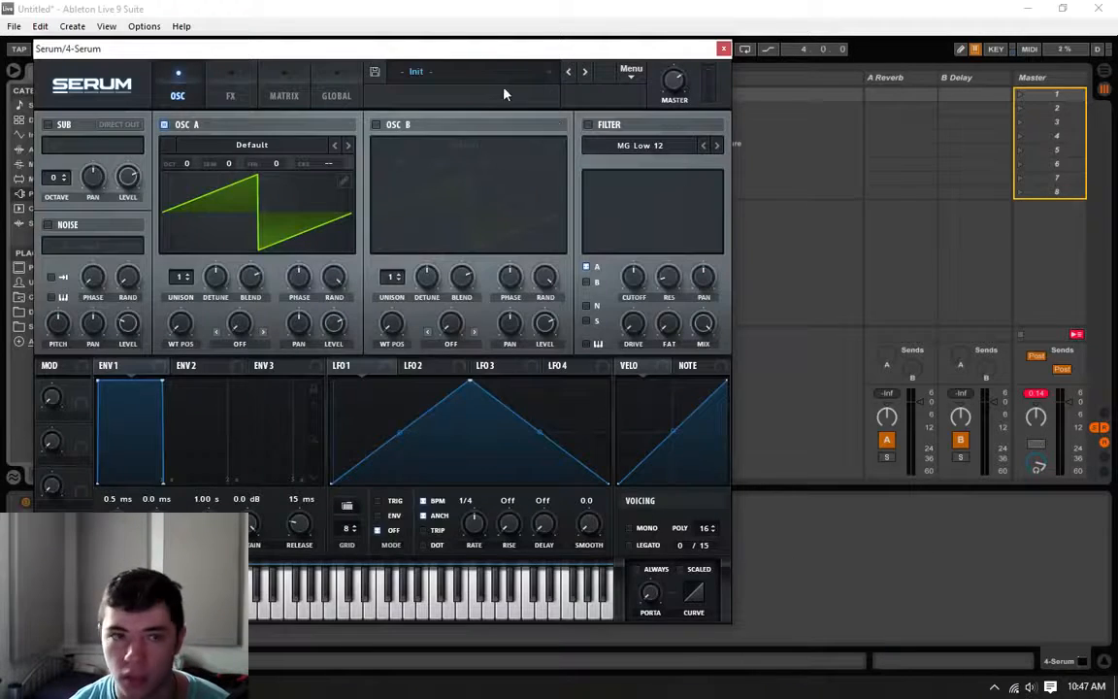
pyautogui.moveTo(582, 49); pyautogui.dragTo(1117, 113)
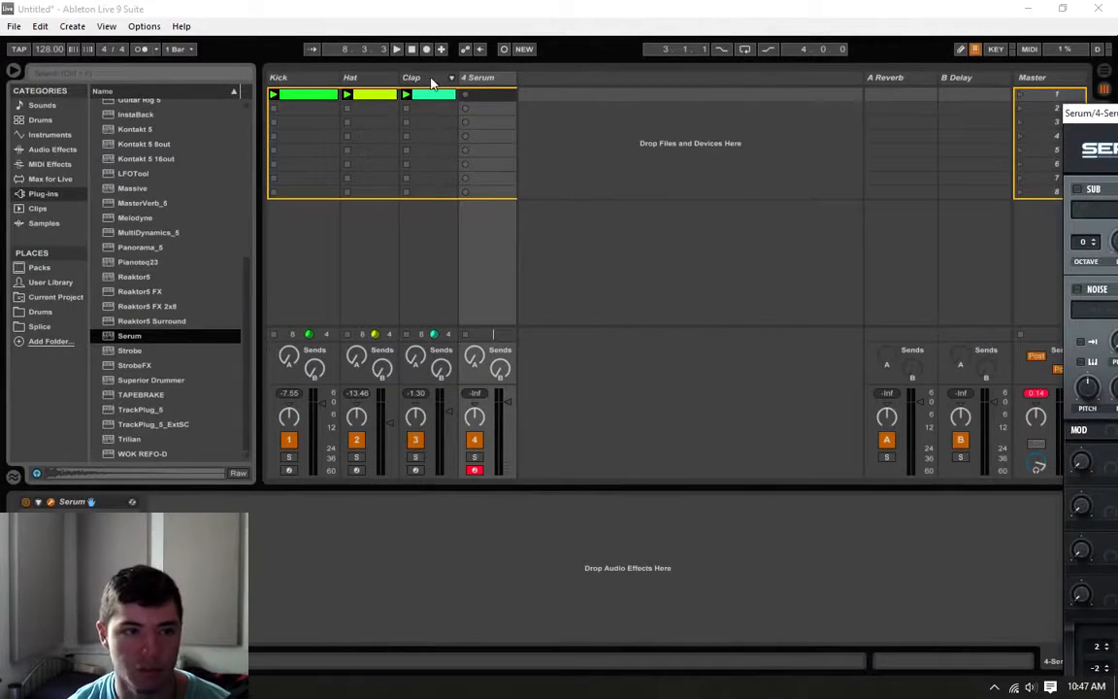
# Step: Group the Kick, Hat and Clap tracks and rename the group Drums
pyautogui.click(430, 81)
pyautogui.click(299, 81)
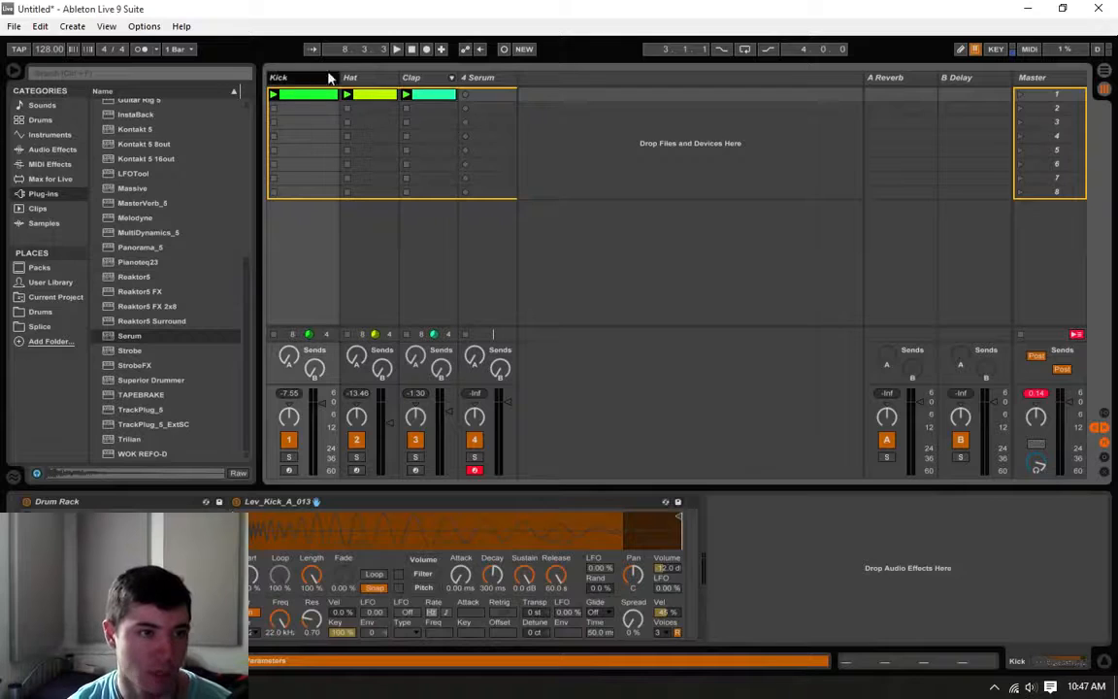
pyautogui.keyDown('shift'); pyautogui.click(425, 78); pyautogui.keyUp('shift')
pyautogui.rightClick(424, 77)
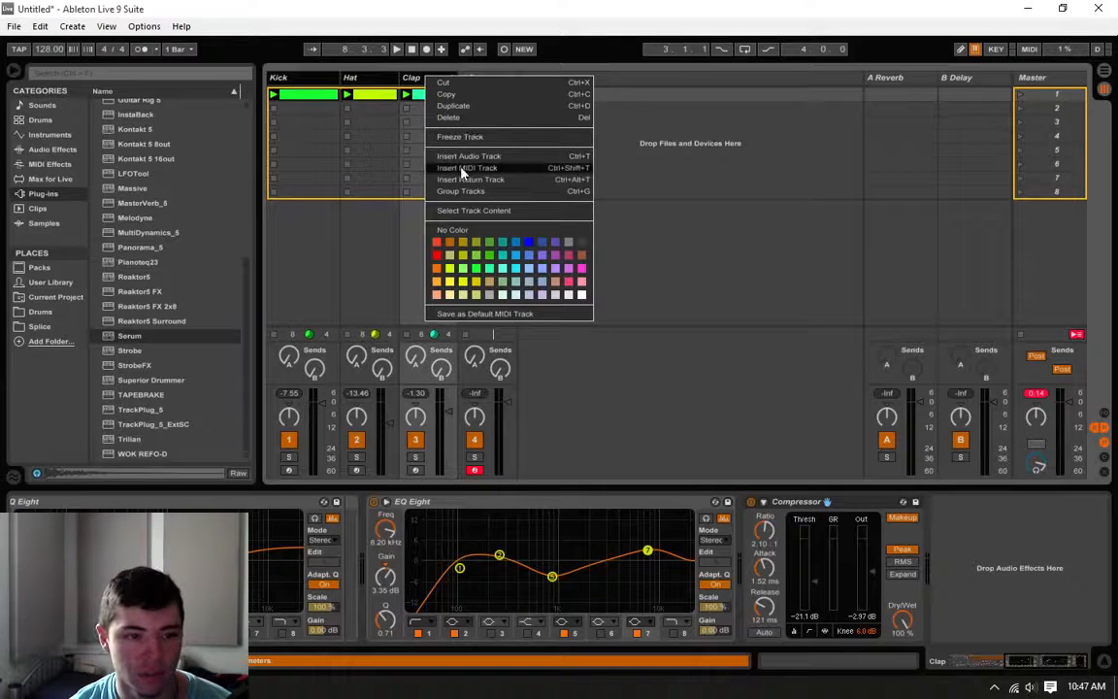
pyautogui.click(449, 194)
pyautogui.rightClick(288, 92)
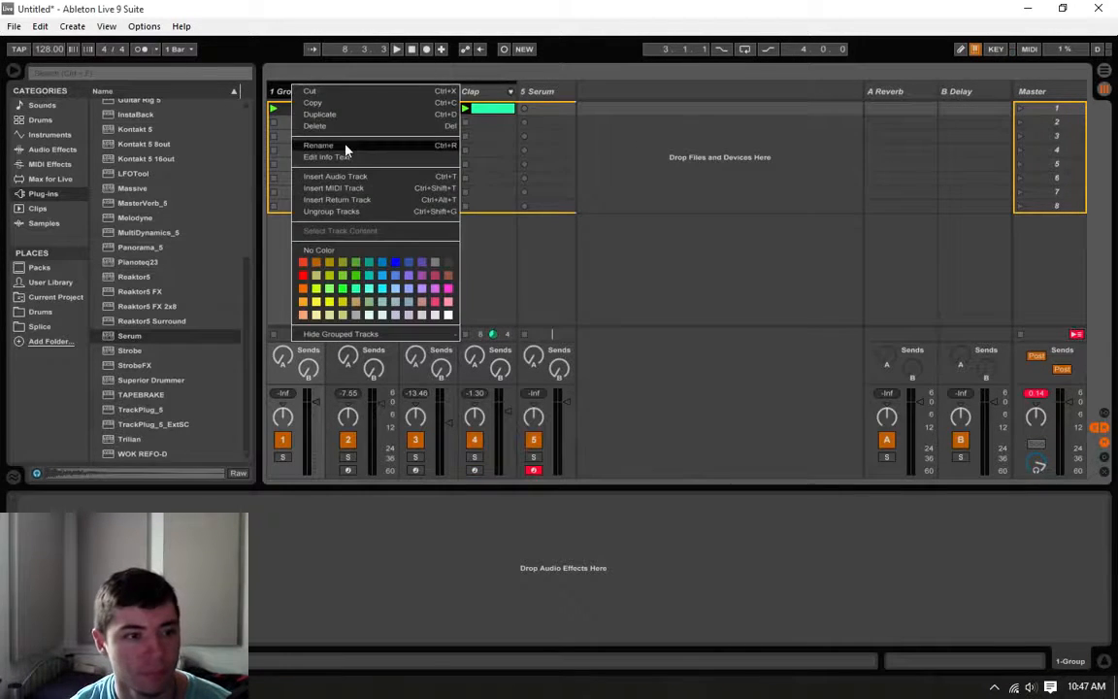
pyautogui.click(341, 146)
pyautogui.write('Drums')
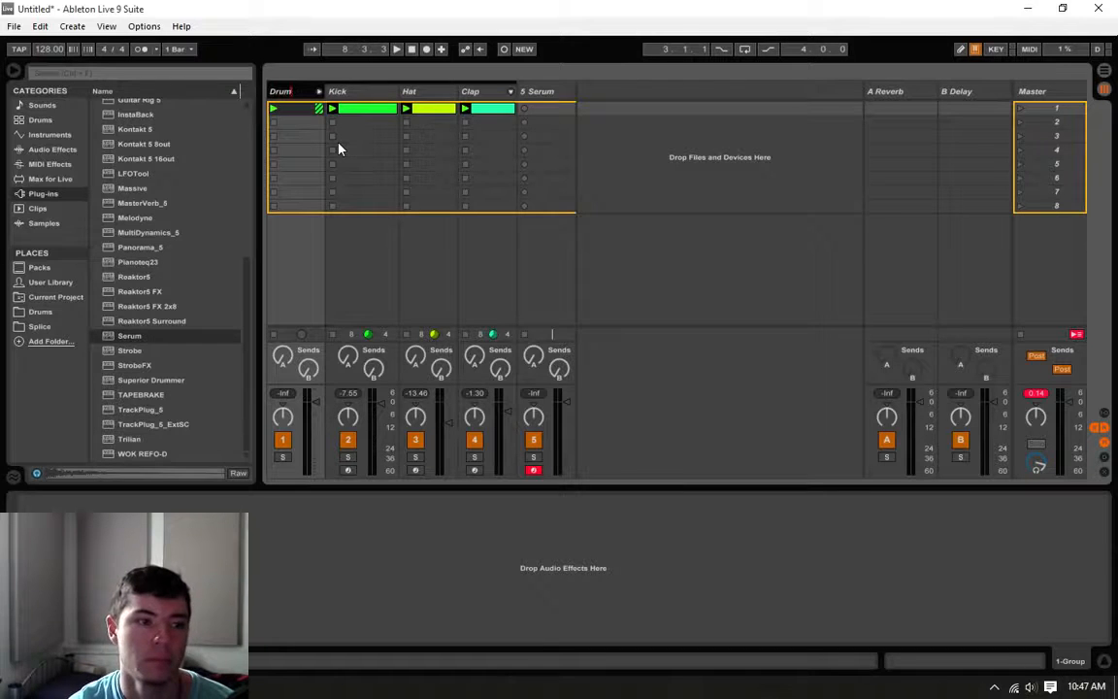
pyautogui.press('Return')
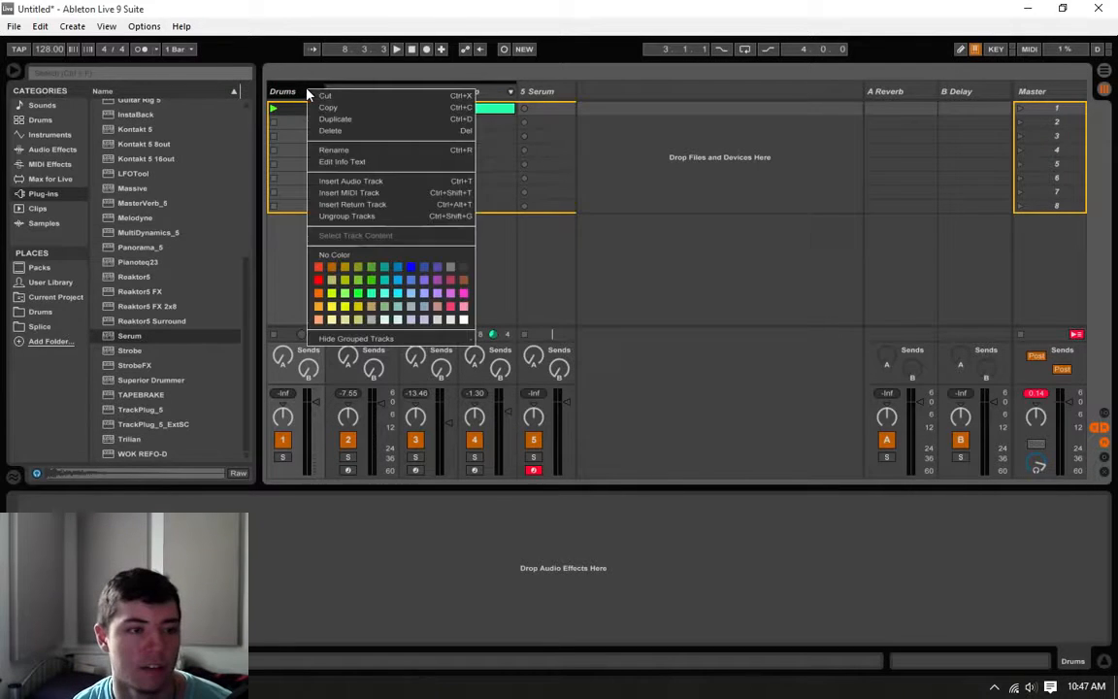
# Step: Colour the Drums group and its Kick, Hat and Clap tracks pink, and fold the group
pyautogui.click(464, 292)
pyautogui.click(436, 92)
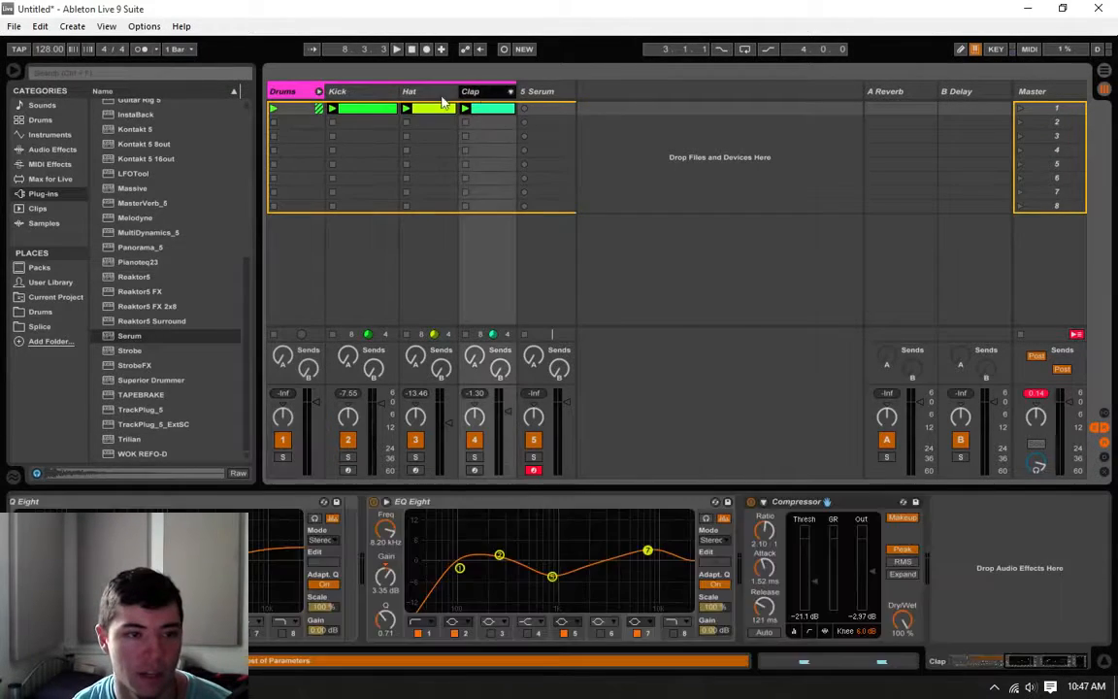
pyautogui.rightClick(355, 94)
pyautogui.click(507, 251)
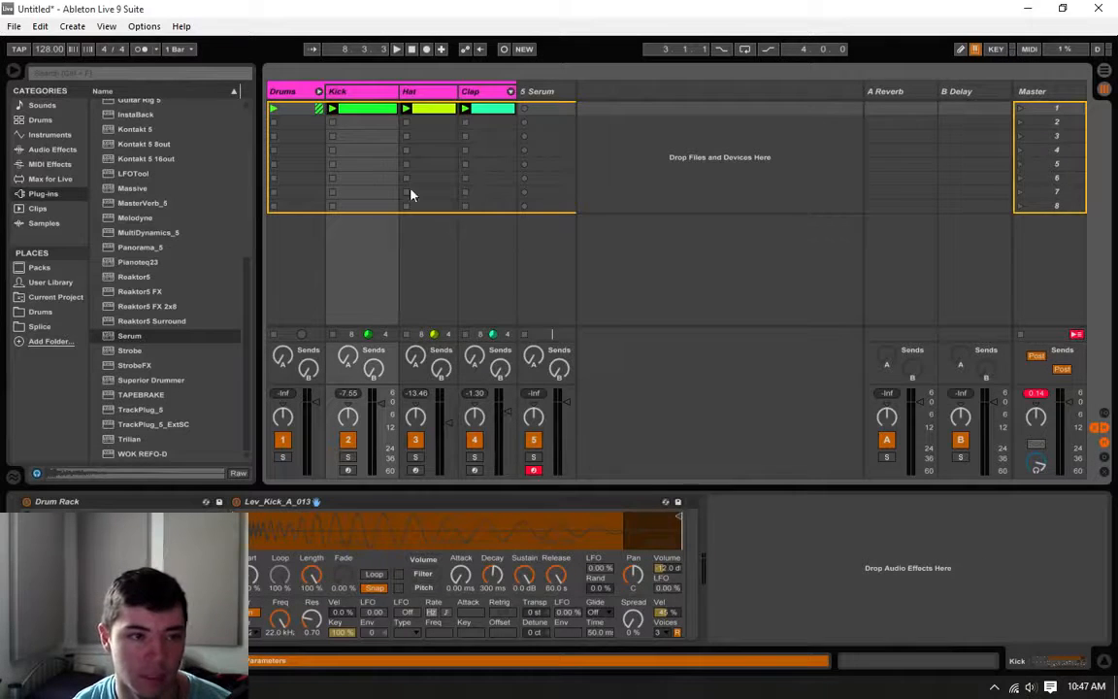
pyautogui.click(320, 91)
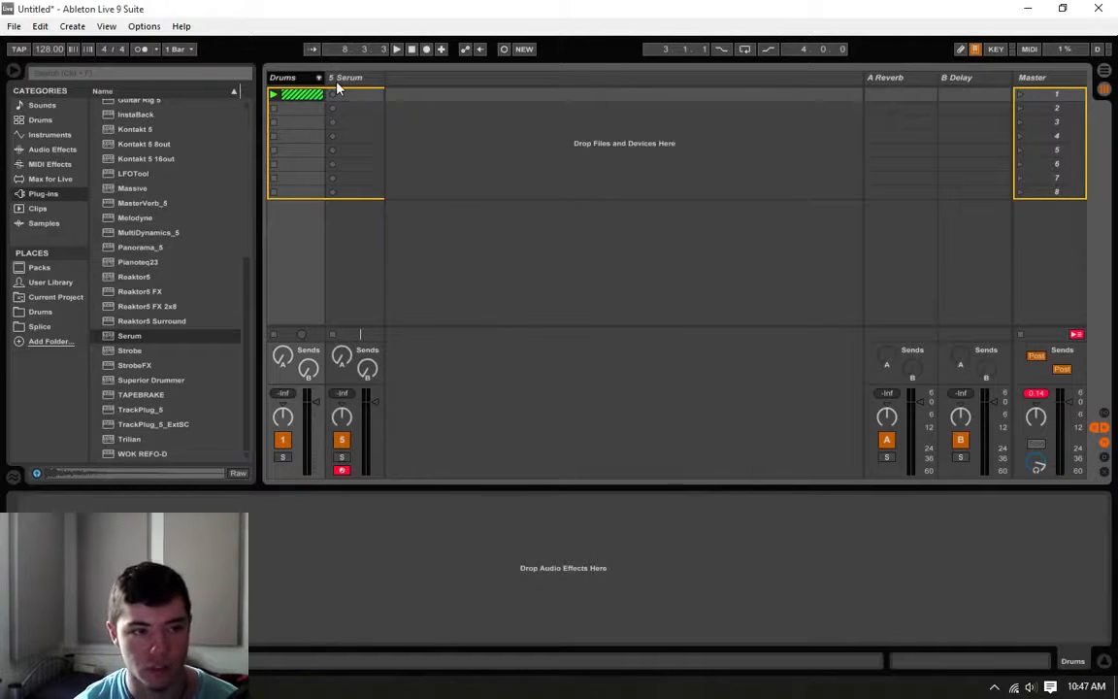
# Step: Bring the Serum window back into view and rename the Serum track Bass
pyautogui.click(344, 79)
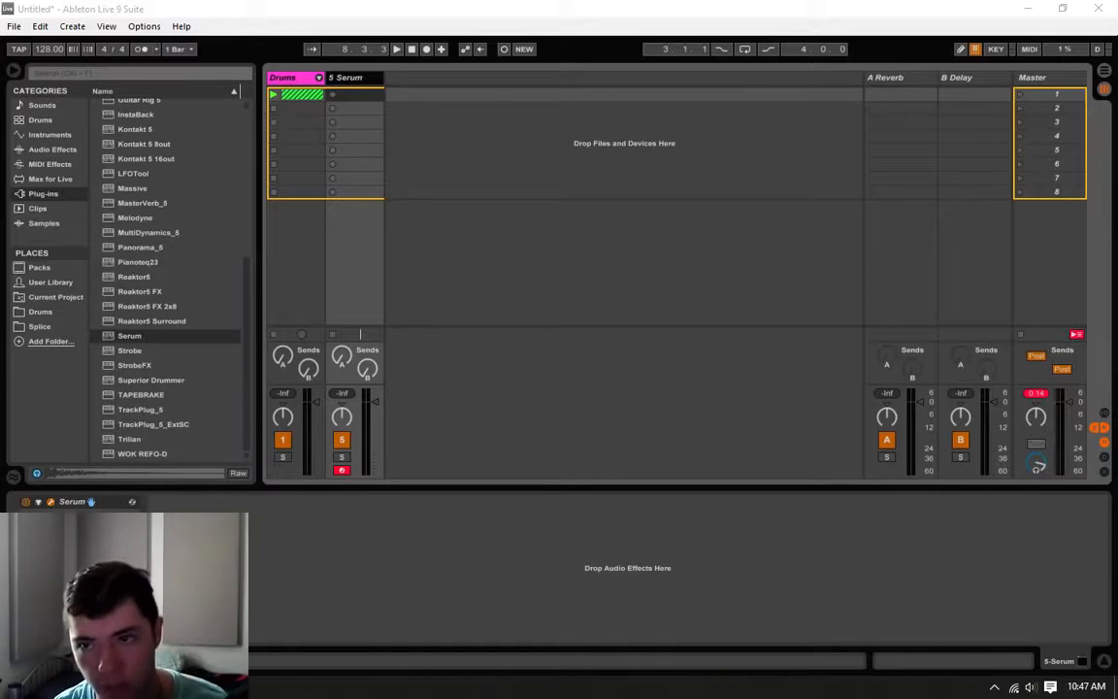
pyautogui.moveTo(1117, 95); pyautogui.dragTo(640, 64)
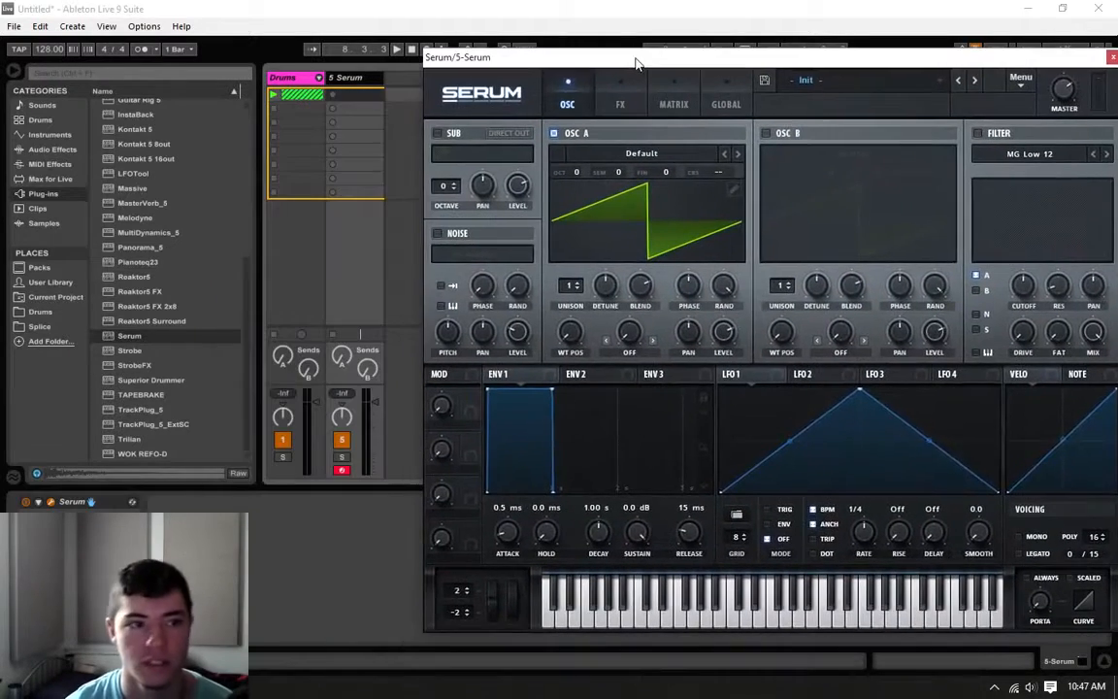
pyautogui.rightClick(357, 81)
pyautogui.click(386, 142)
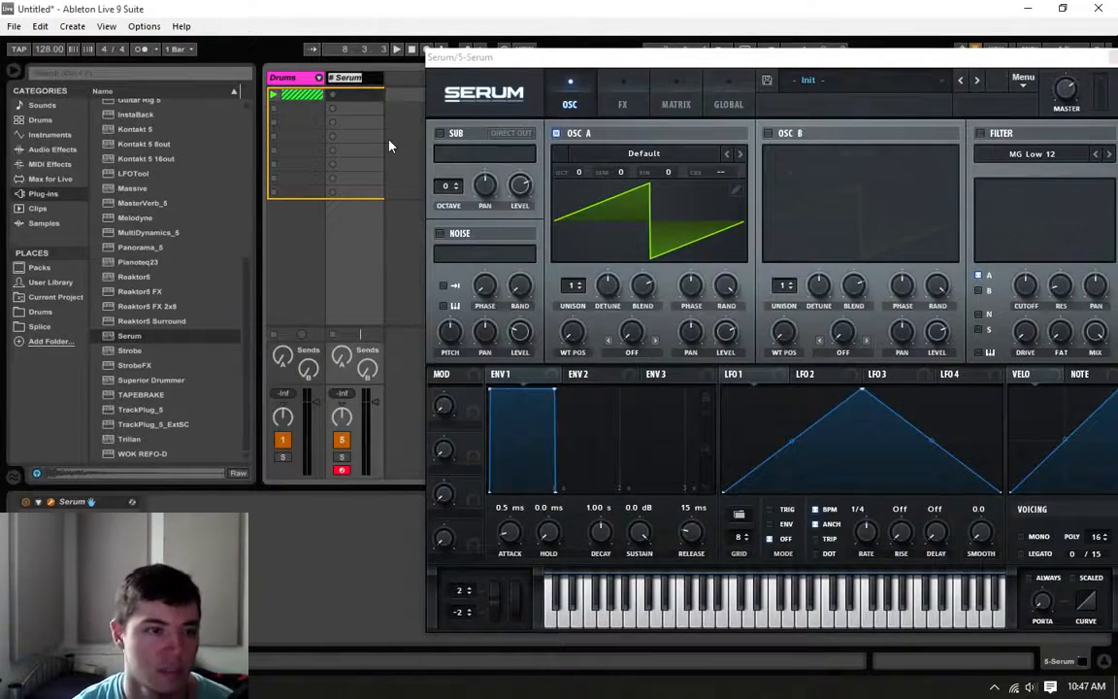
pyautogui.write('Bass')
pyautogui.press('Return')
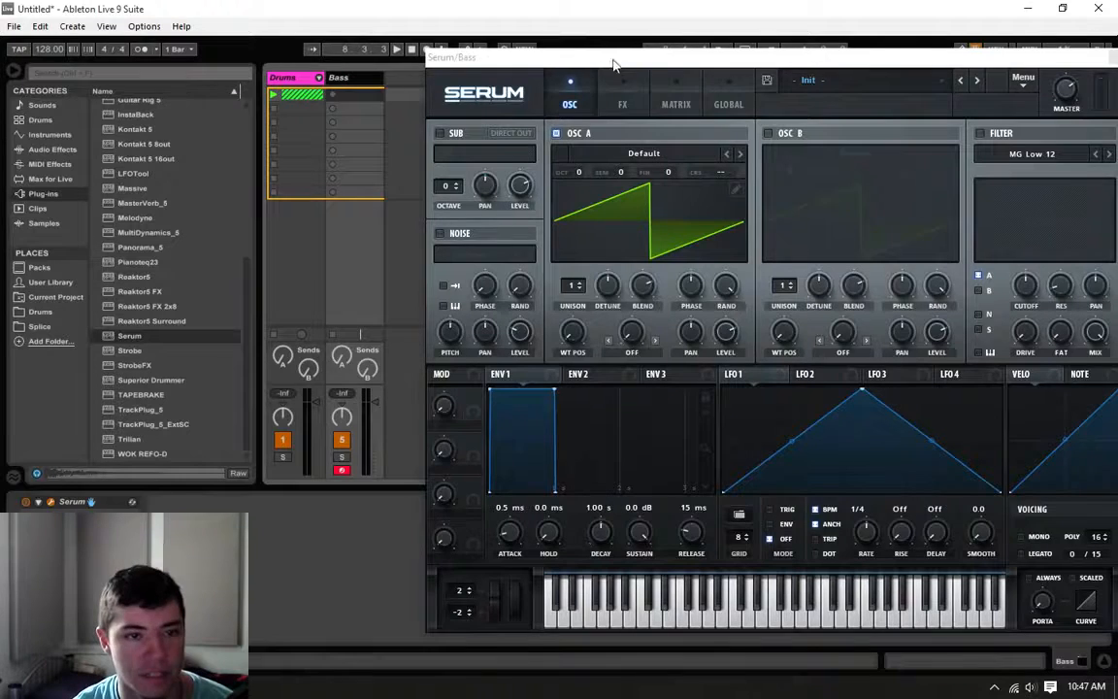
# Step: Try Serum's oscillator A at octave -1 and return it to 0
pyautogui.moveTo(551, 58); pyautogui.dragTo(439, 43)
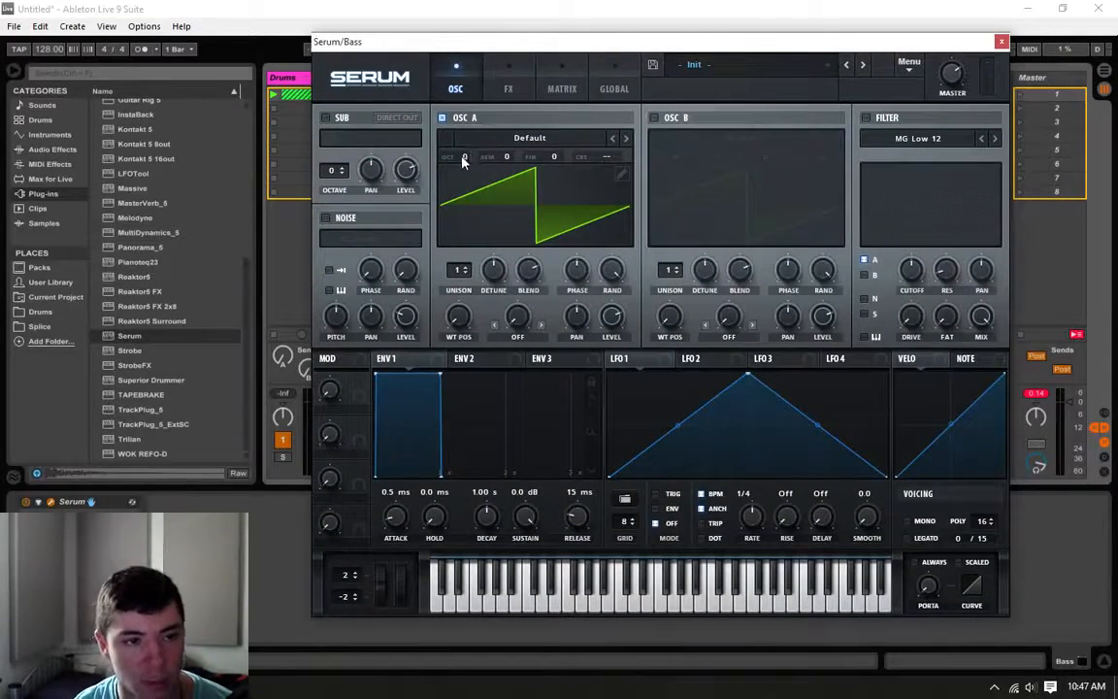
pyautogui.moveTo(463, 162); pyautogui.dragTo(449, 175)
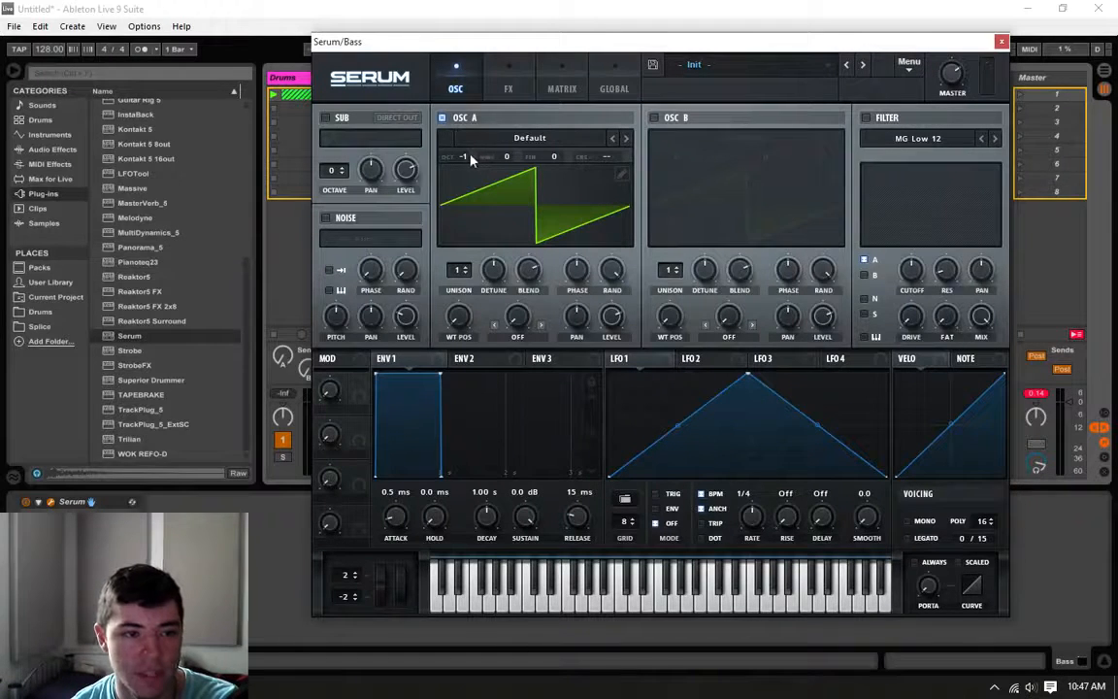
pyautogui.moveTo(468, 157); pyautogui.dragTo(477, 155)
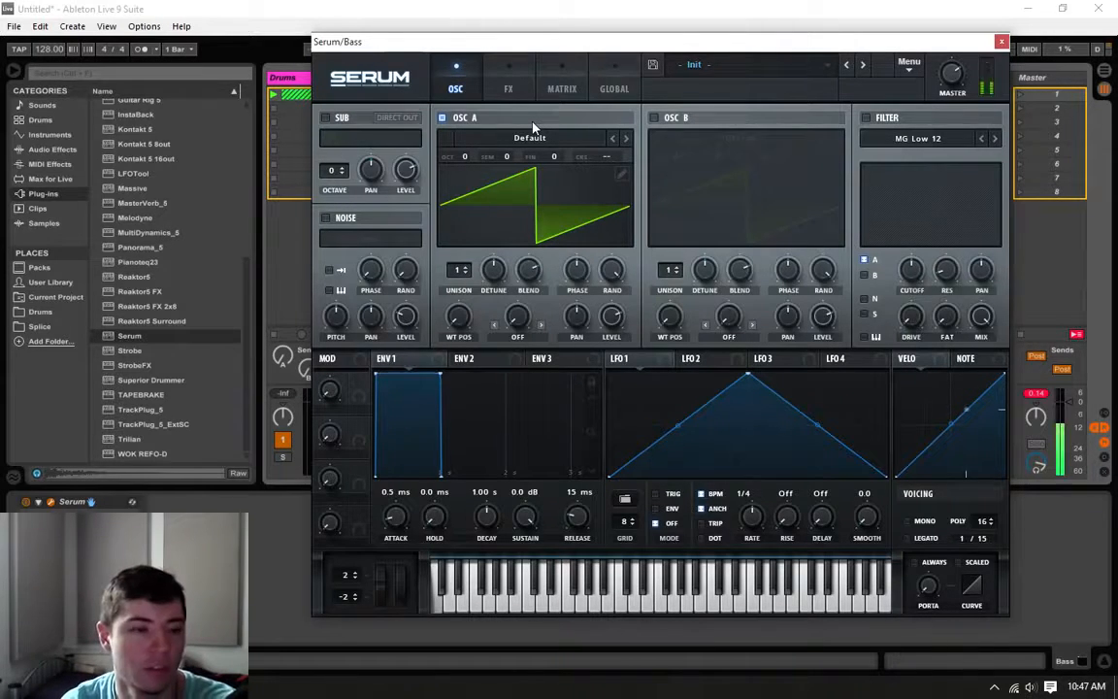
# Step: Close the Serum window and create an empty MIDI clip in the Bass track's first slot
pyautogui.click(1001, 43)
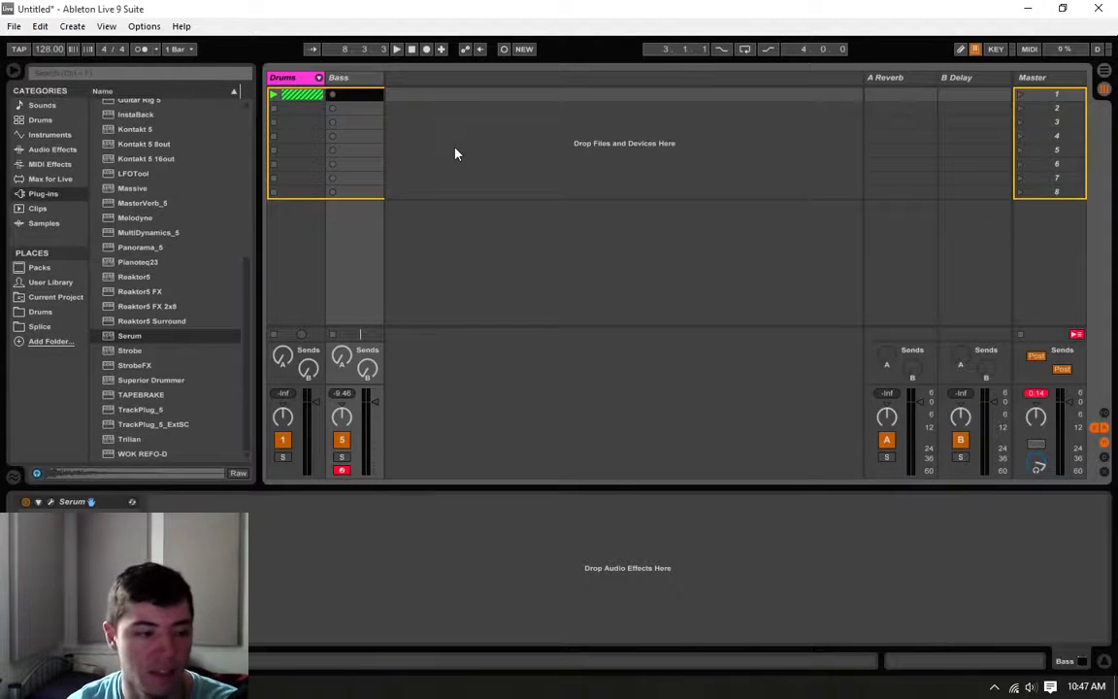
pyautogui.doubleClick(365, 95)
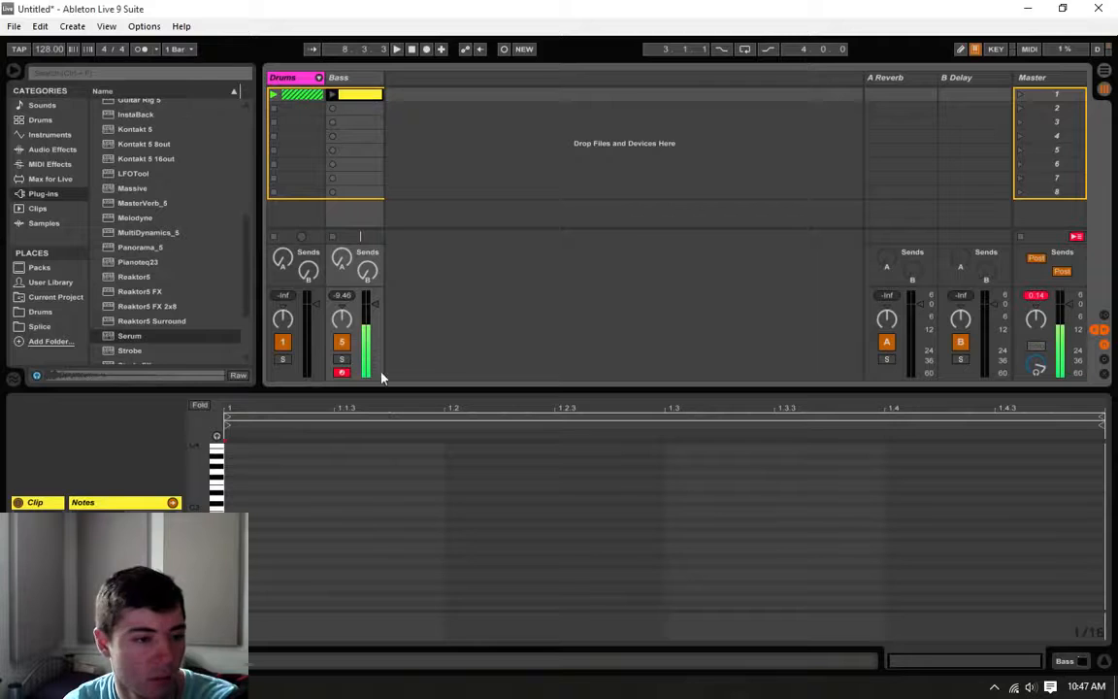
# Step: Place four equal-pitch sixteenth notes in the Bass clip on the off-beats 1.1.3, 1.2.3, 1.3.3 and 1.4.3
pyautogui.moveTo(398, 382); pyautogui.dragTo(396, 340)
pyautogui.click(337, 511)
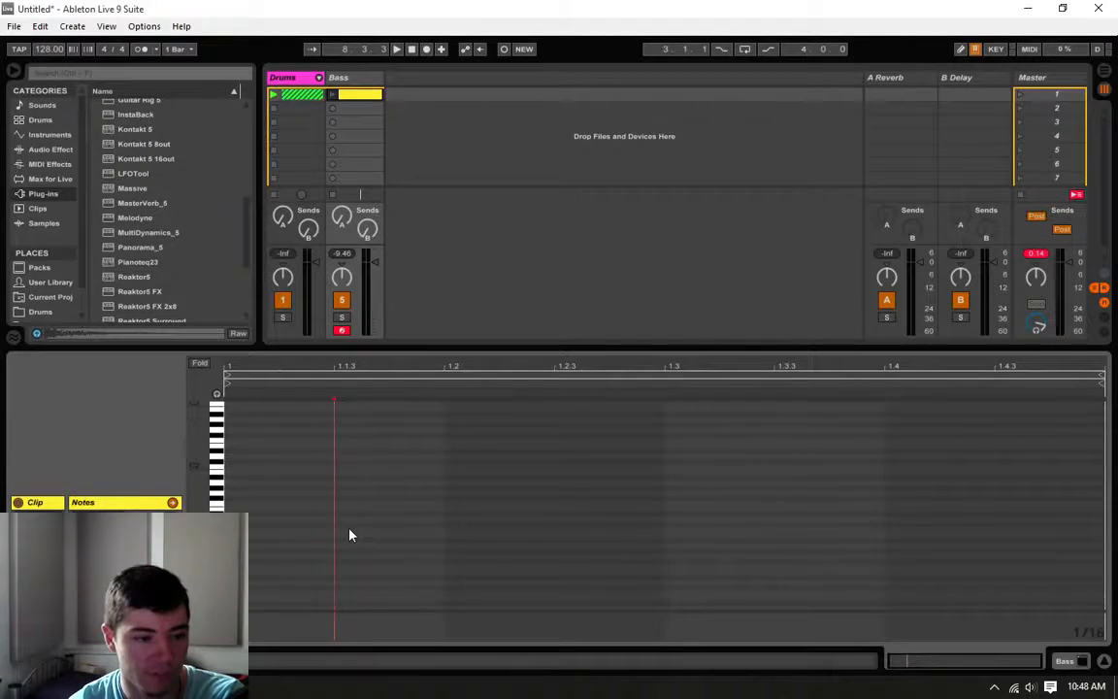
pyautogui.hotkey('ctrl', 'v')
pyautogui.click(571, 535)
pyautogui.hotkey('ctrl', 'v')
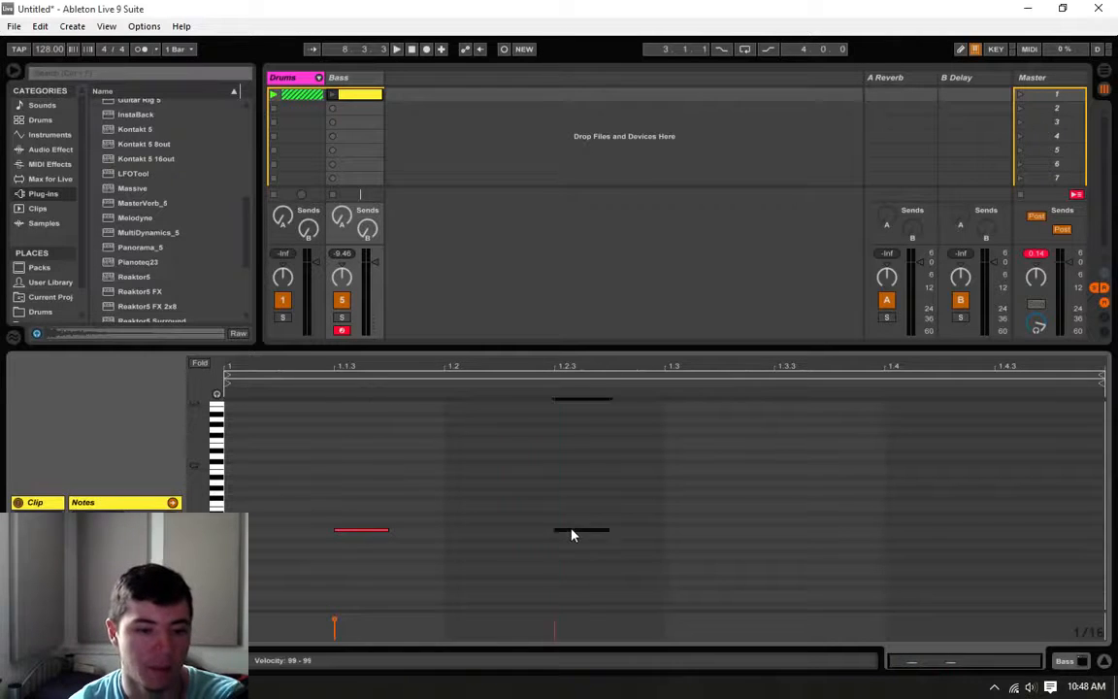
pyautogui.click(793, 534)
pyautogui.hotkey('ctrl', 'v')
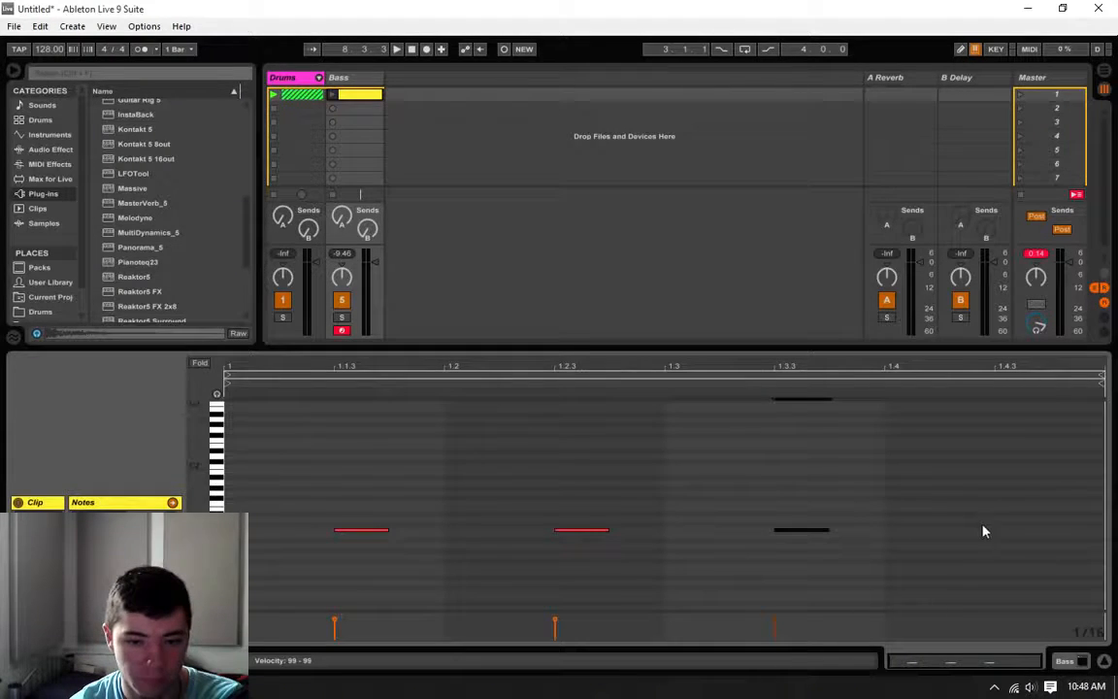
pyautogui.click(1006, 535)
pyautogui.hotkey('ctrl', 'v')
# Step: Turn on note preview in the Bass clip's editor and launch the clip
pyautogui.moveTo(1028, 464); pyautogui.dragTo(224, 612)
pyautogui.click(280, 462)
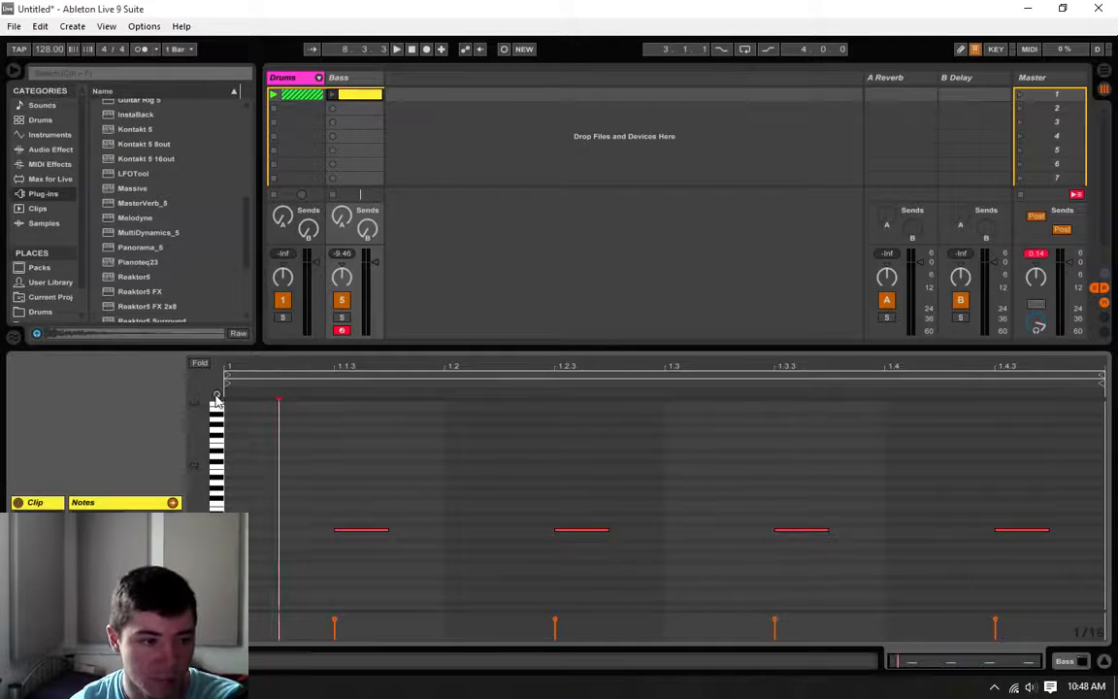
pyautogui.moveTo(282, 462)
pyautogui.mouseDown()
pyautogui.moveTo(980, 530)
pyautogui.moveTo(1054, 504)
pyautogui.moveTo(1059, 486)
pyautogui.moveTo(1051, 658)
pyautogui.mouseUp()
pyautogui.click(1013, 442)
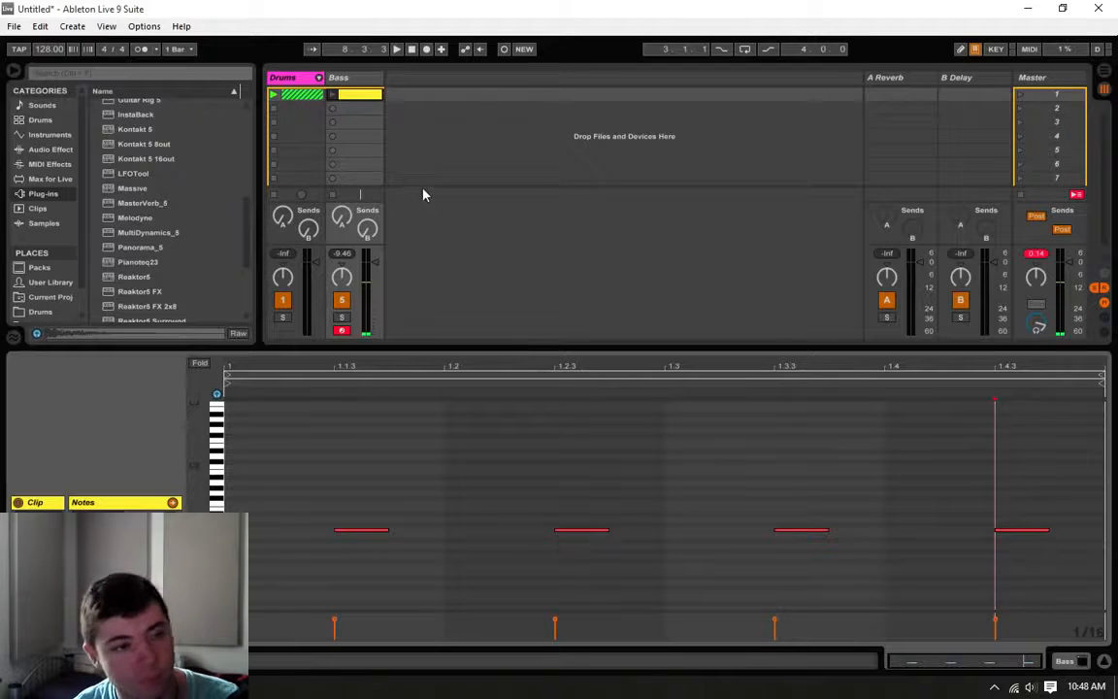
pyautogui.click(333, 95)
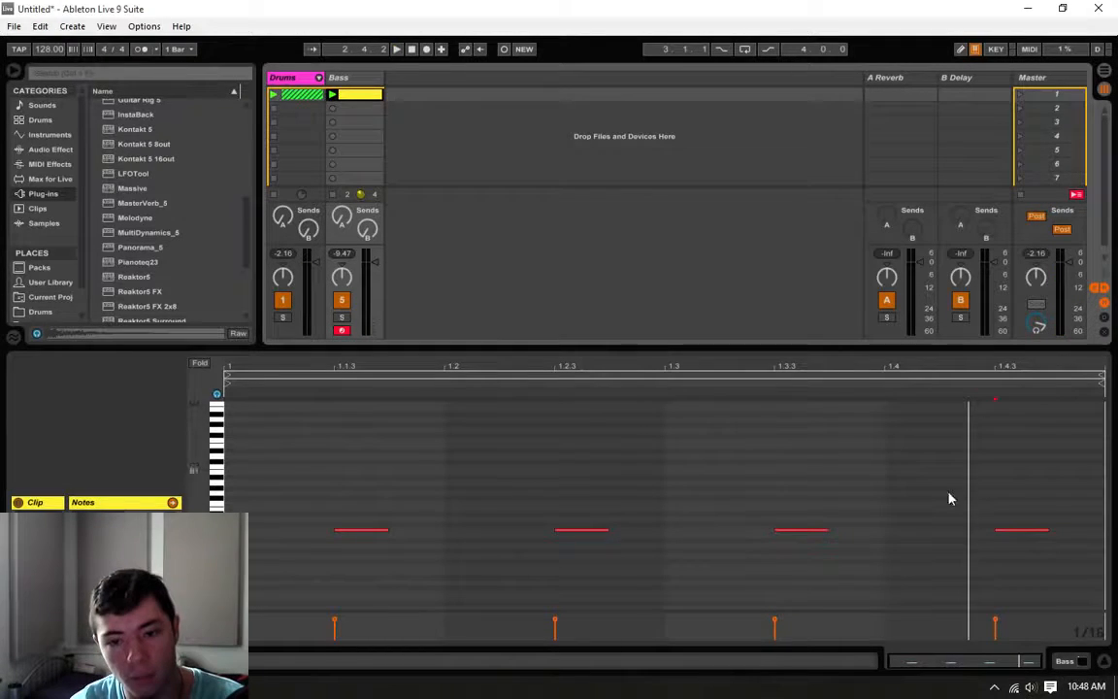
# Step: Audition the Bass clip's notes singly and all together to hear their pitch
pyautogui.click(804, 531)
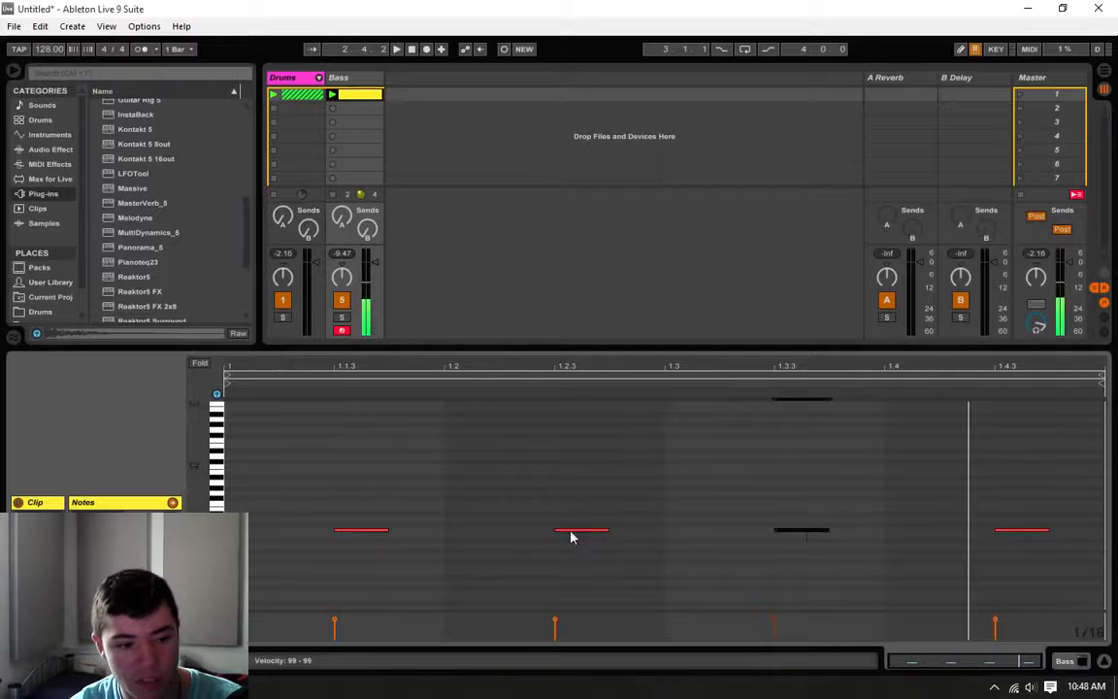
pyautogui.hotkey('ctrl', 'a')
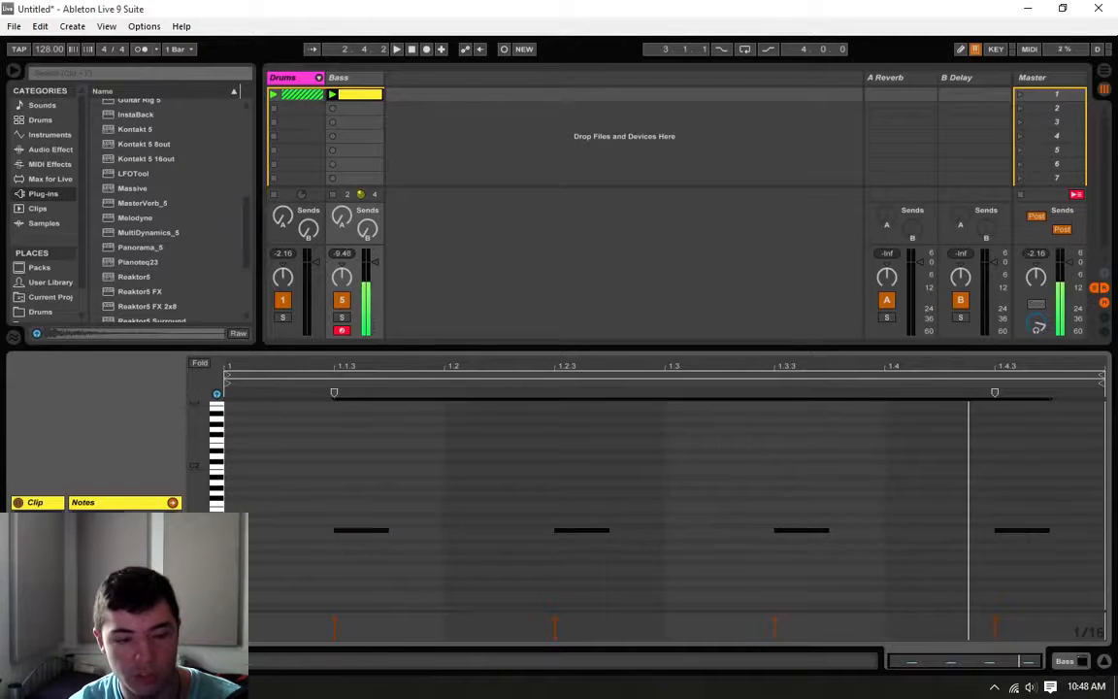
pyautogui.click(262, 509)
pyautogui.click(335, 451)
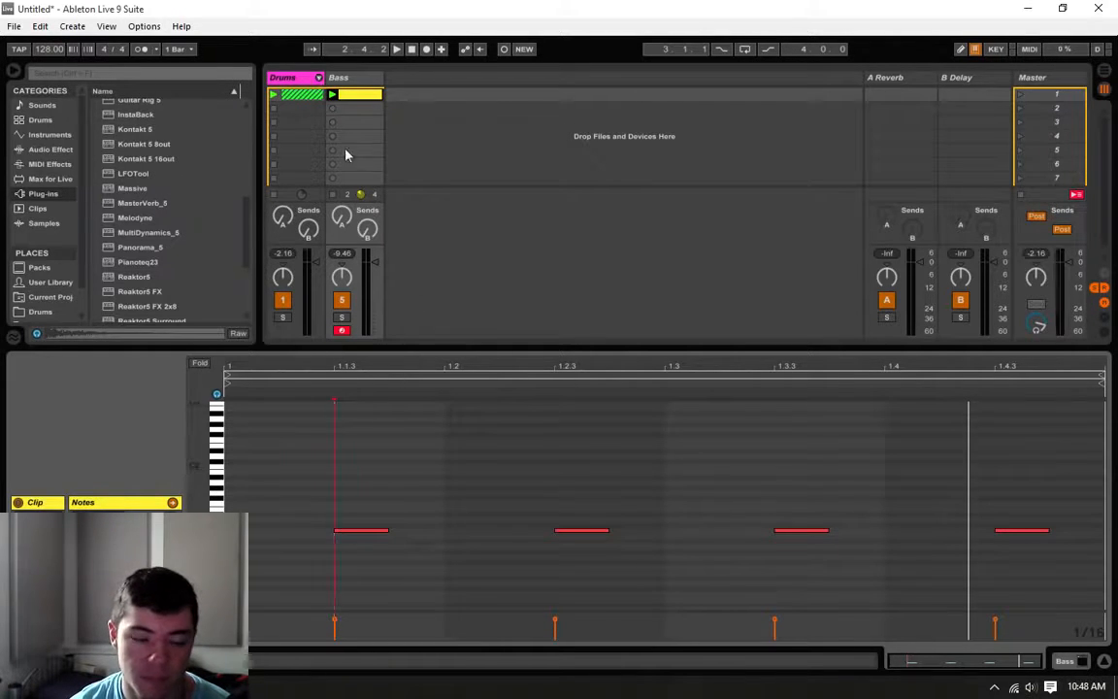
pyautogui.click(374, 531)
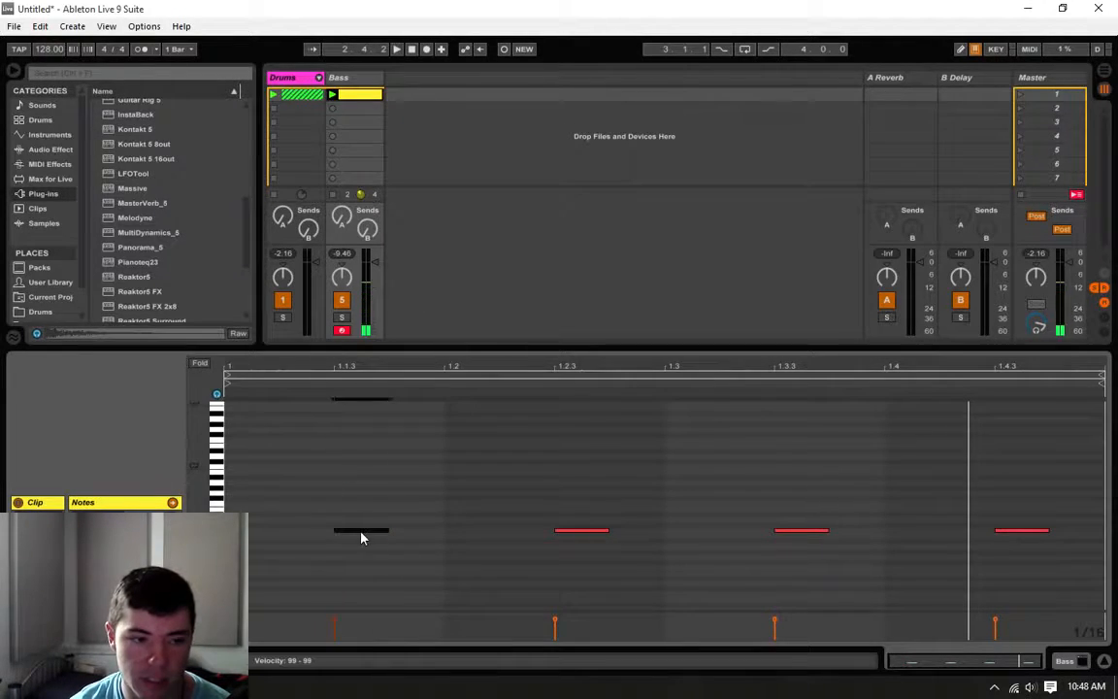
# Step: Unfold the Drums group and show the Kick track's Drum Rack with its loaded kick sample
pyautogui.click(318, 77)
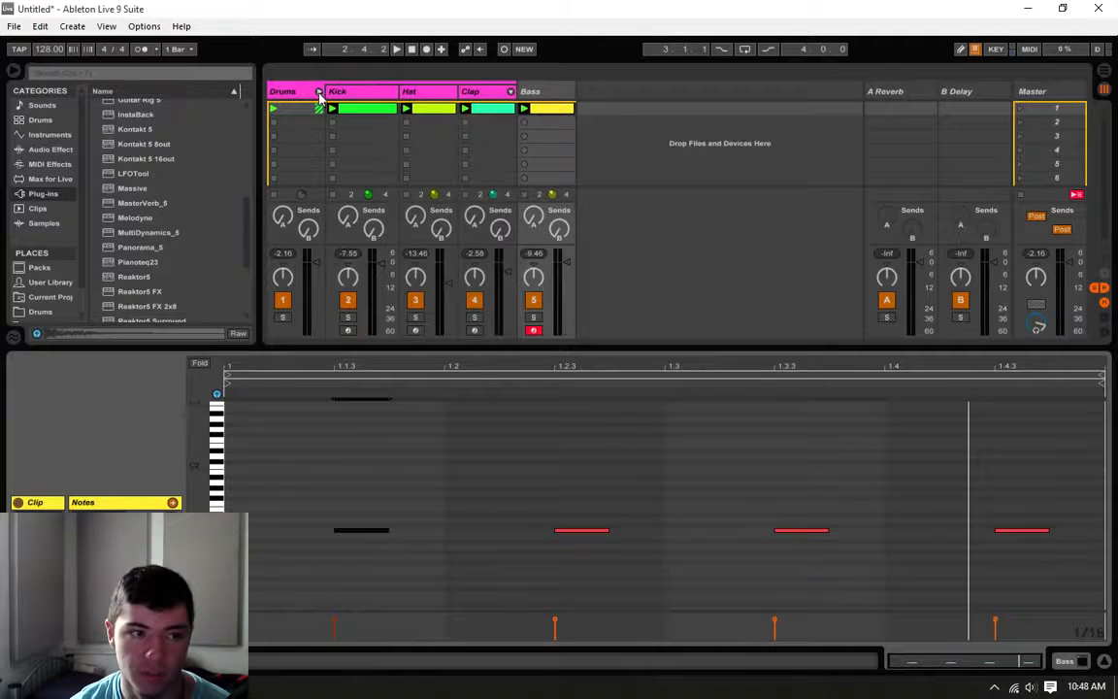
pyautogui.click(380, 105)
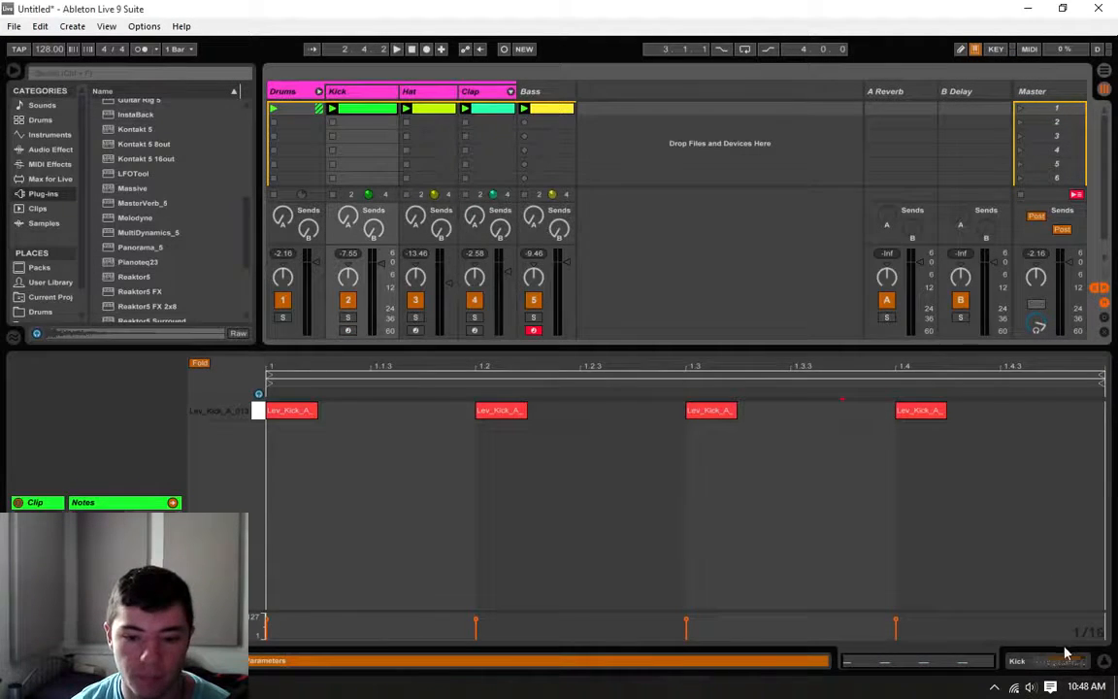
pyautogui.click(1053, 664)
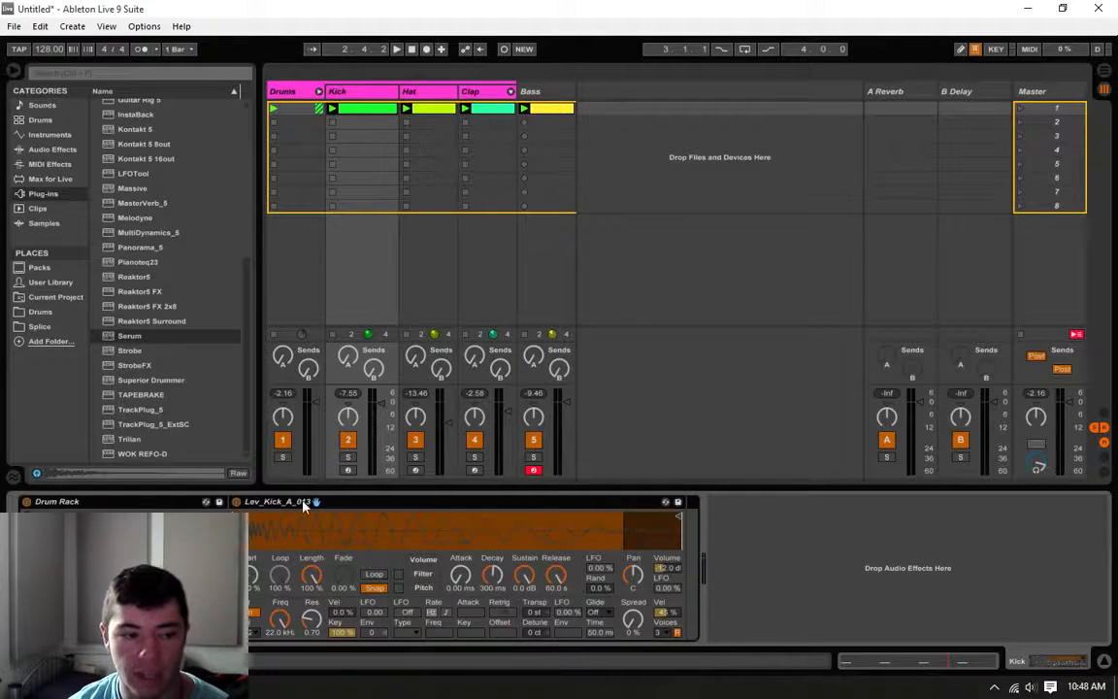
# Step: Widen the browser and look through the Drums - Kicks folder of the Black Octopus Leviathan pack for samples labelled by key
pyautogui.click(40, 312)
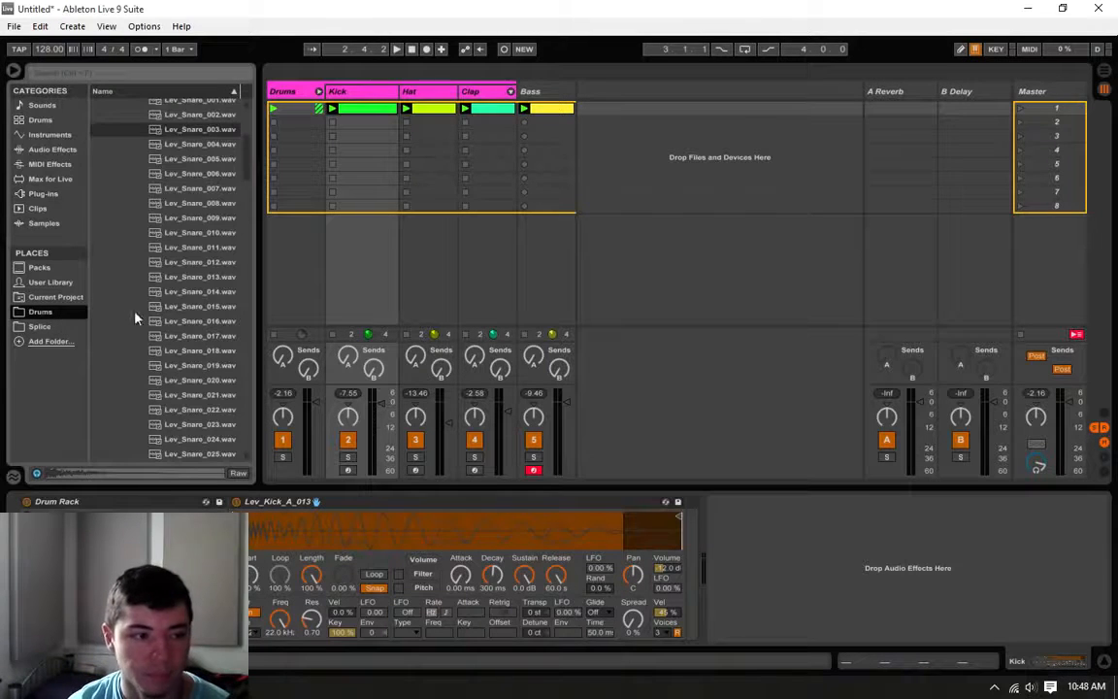
pyautogui.scroll(5, 207, 342)
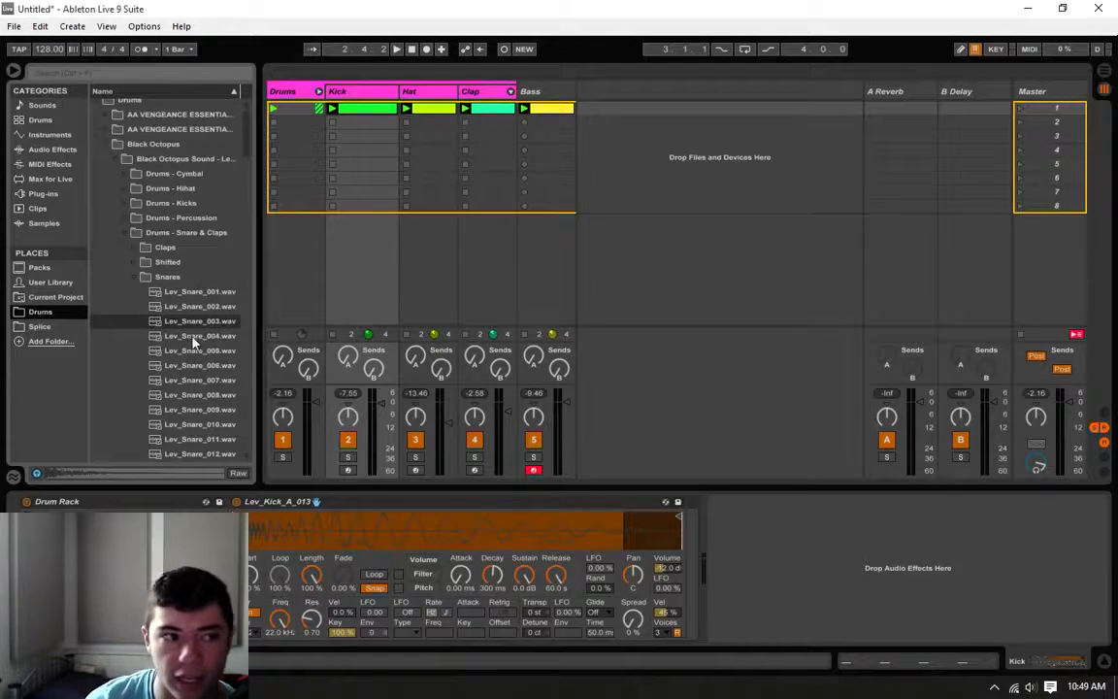
pyautogui.scroll(-5, 184, 335)
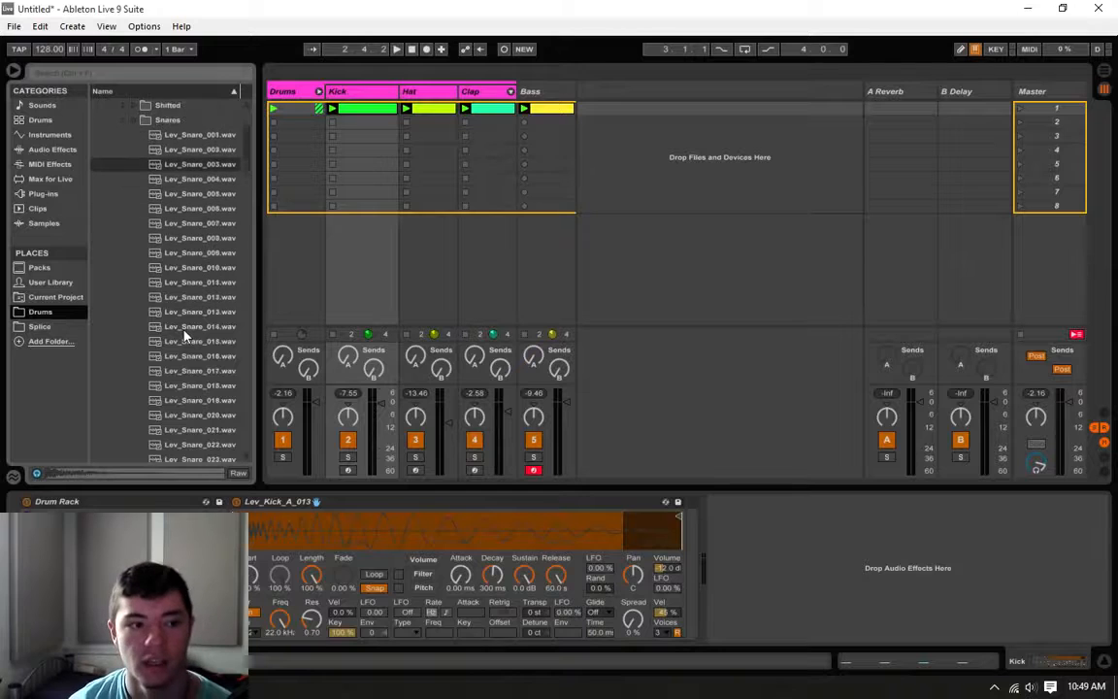
pyautogui.moveTo(259, 198); pyautogui.dragTo(278, 205)
pyautogui.scroll(2, 174, 284)
pyautogui.scroll(3, 172, 284)
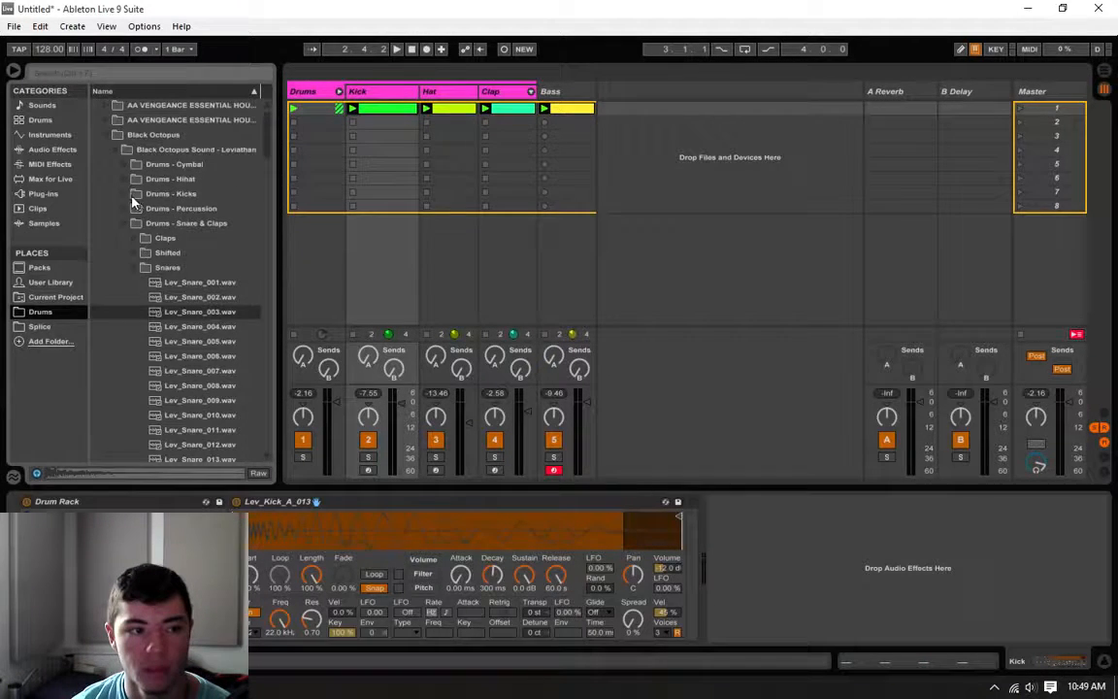
pyautogui.click(135, 195)
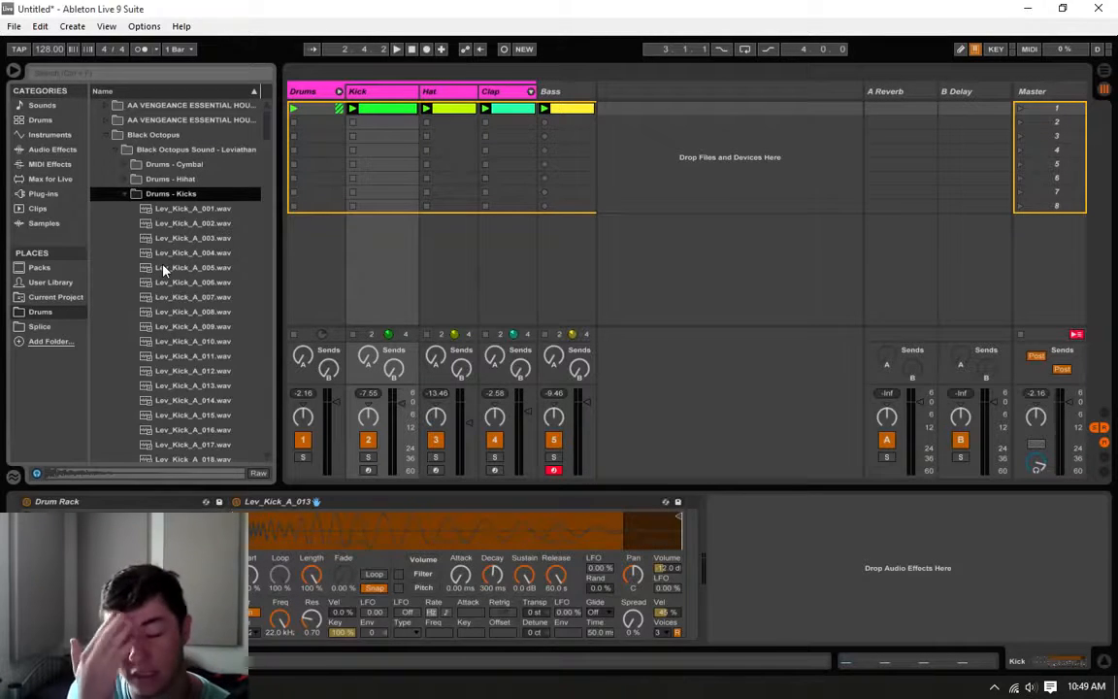
pyautogui.scroll(-8, 163, 270)
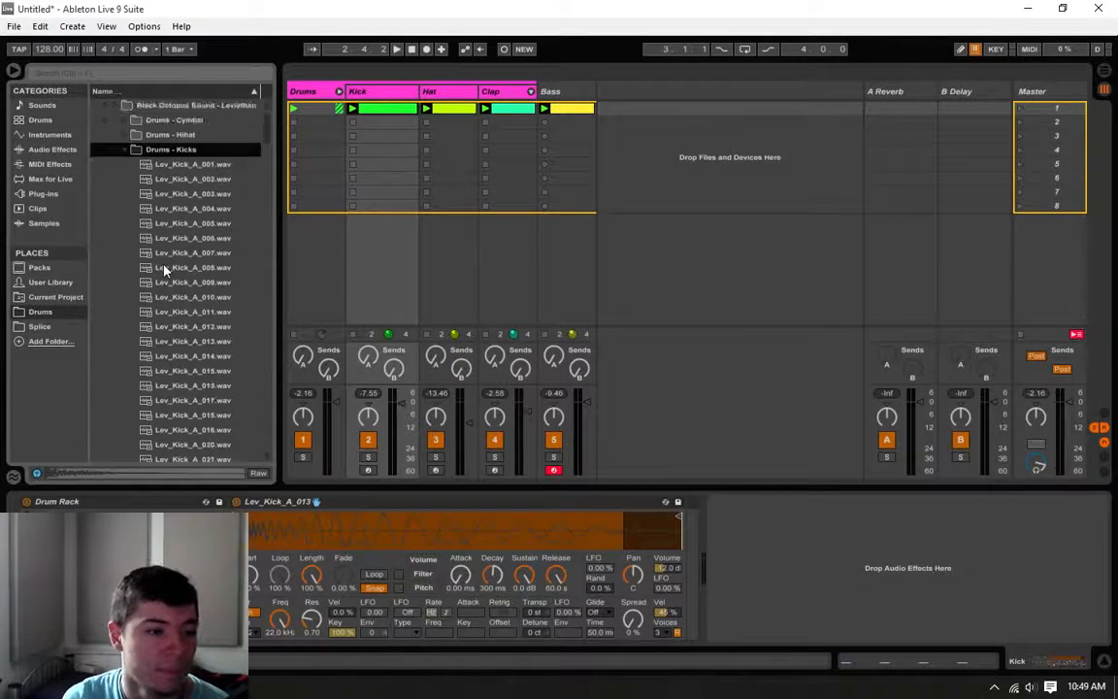
pyautogui.scroll(-3, 193, 365)
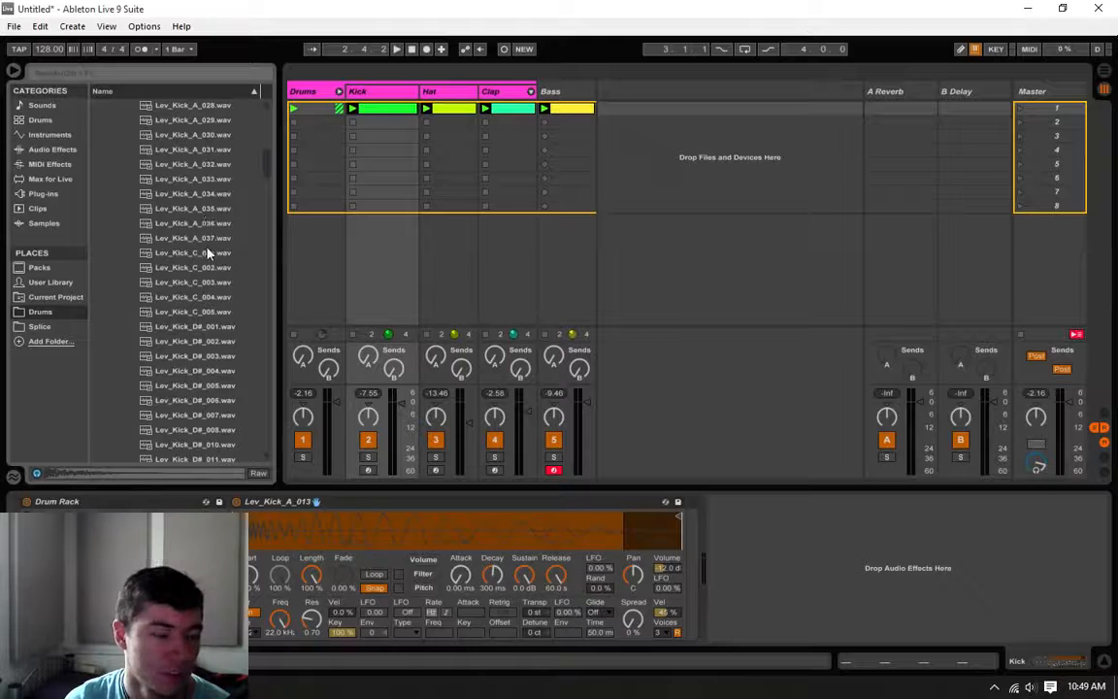
# Step: Audition the C kick samples from Lev_Kick_C_001.wav to Lev_Kick_C_005.wav
pyautogui.click(181, 253)
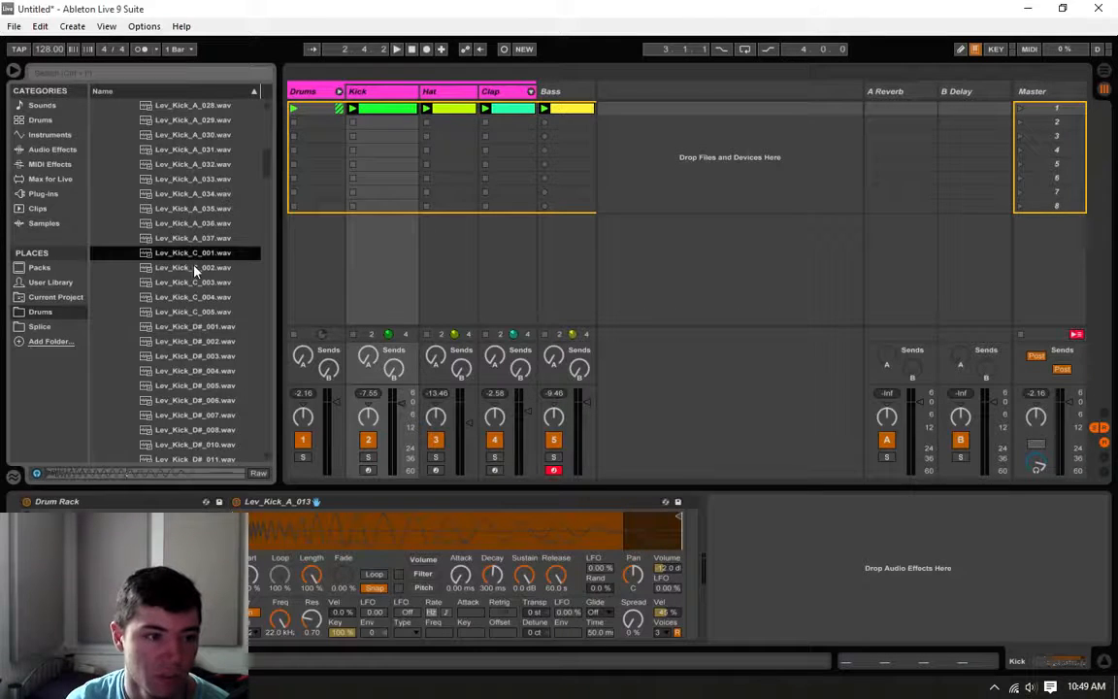
pyautogui.click(190, 268)
pyautogui.click(195, 283)
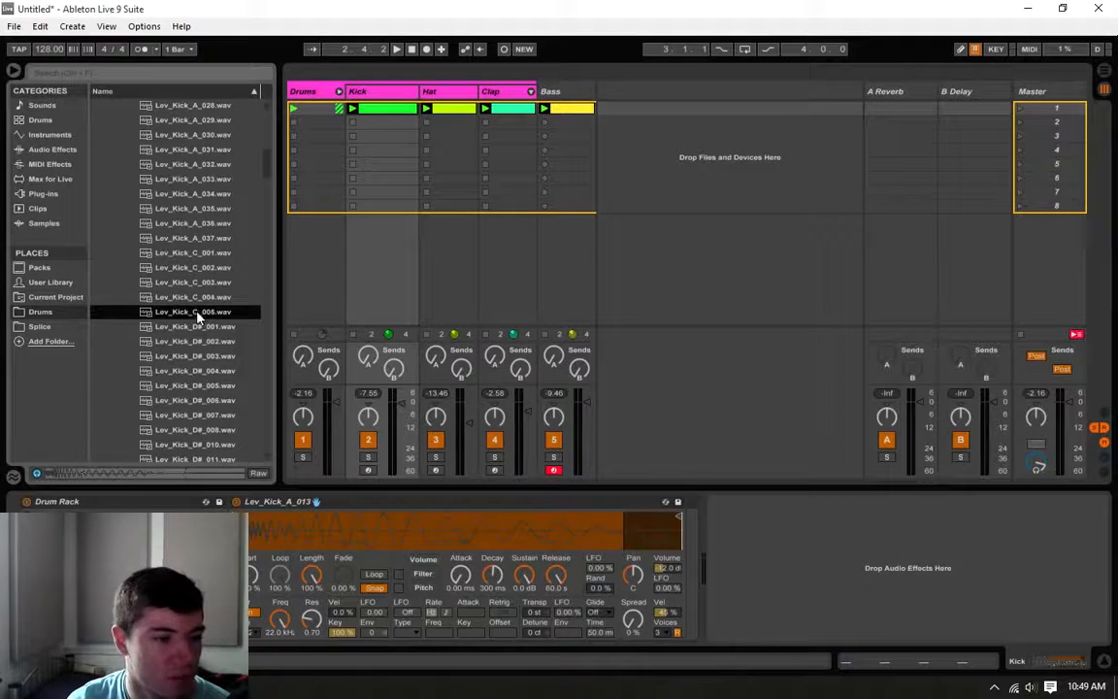
pyautogui.click(194, 255)
pyautogui.click(194, 282)
pyautogui.click(194, 297)
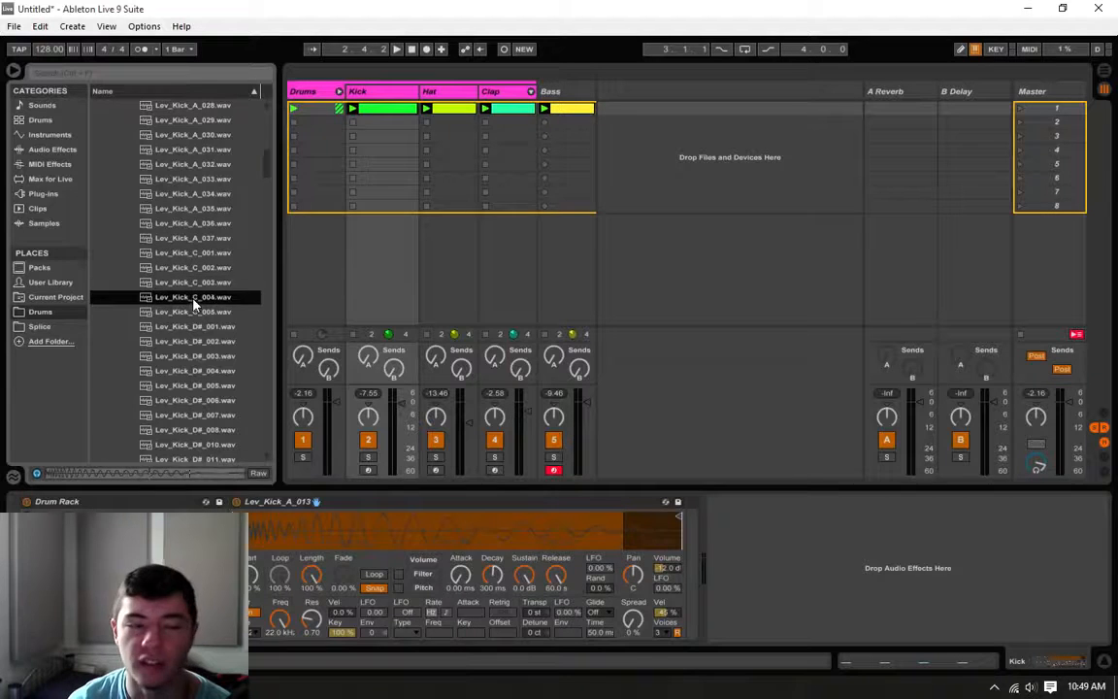
pyautogui.click(195, 312)
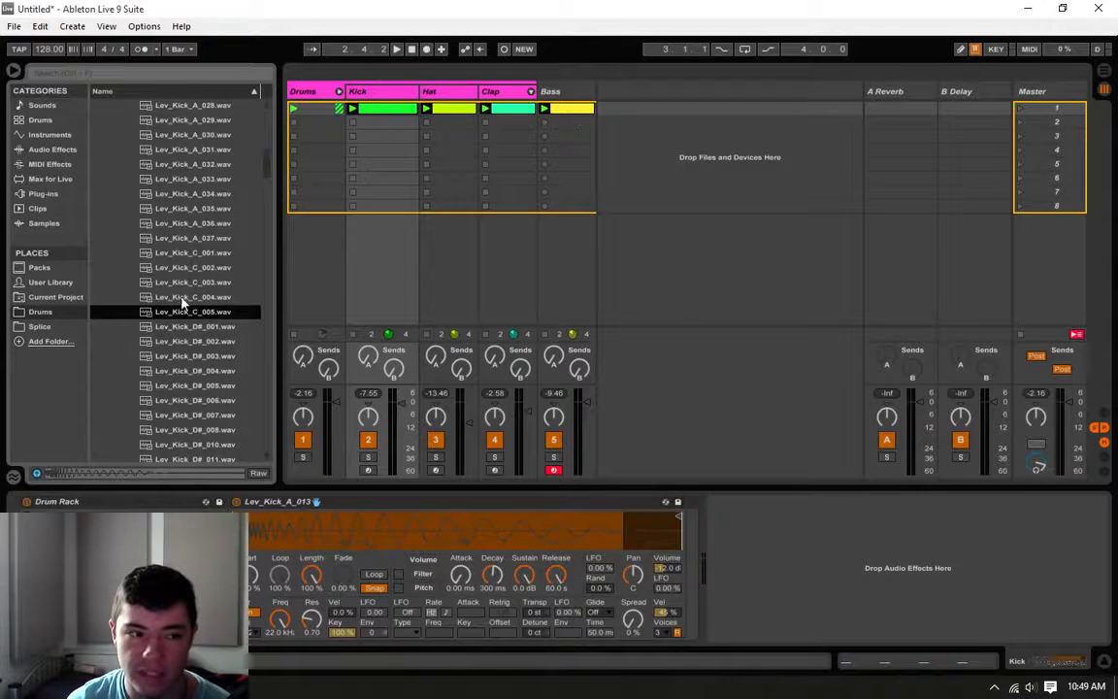
# Step: Reopen the Bass clip and transpose all four of its notes down two semitones
pyautogui.doubleClick(571, 111)
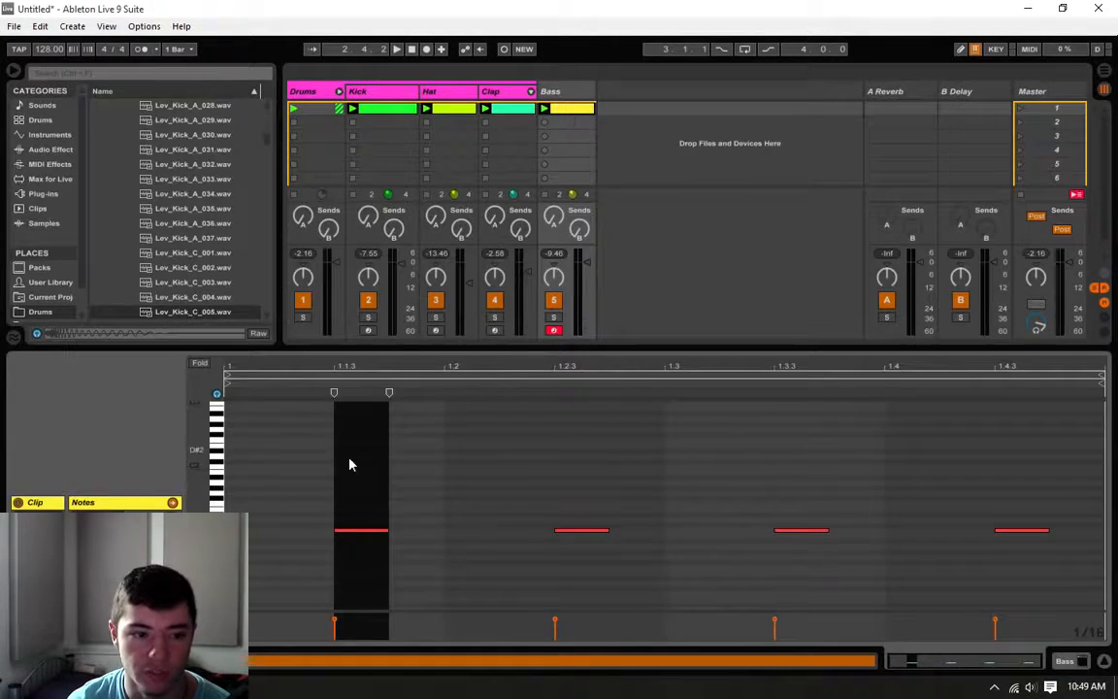
pyautogui.moveTo(320, 474); pyautogui.dragTo(1104, 541)
pyautogui.press('Down')
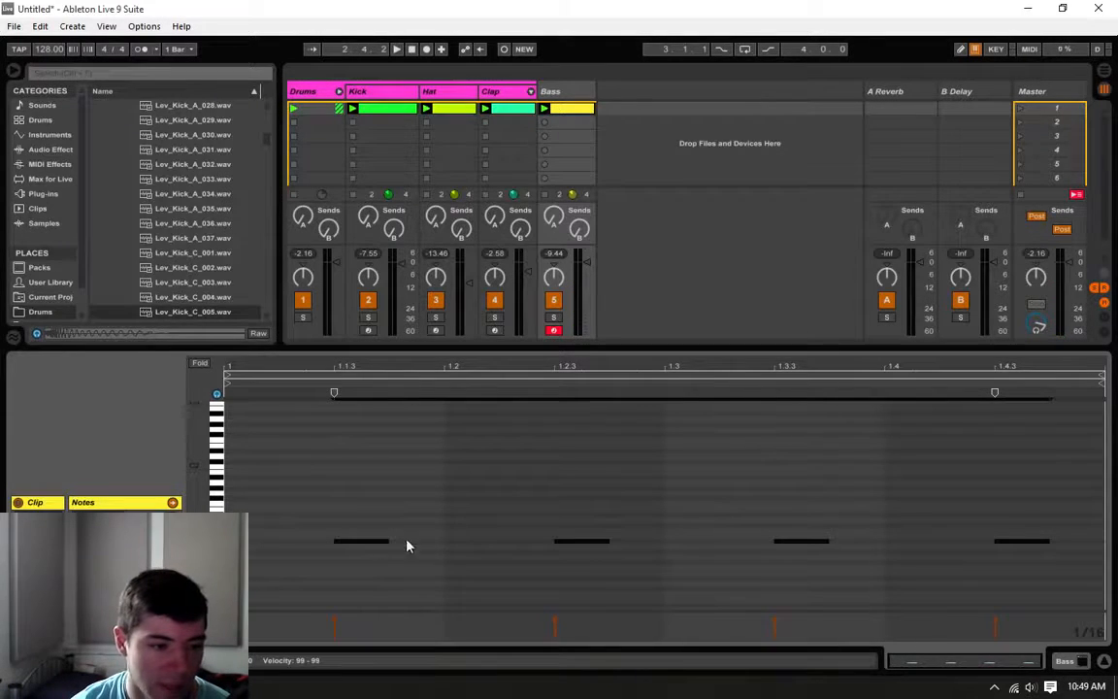
# Step: Check the D# kick samples in the browser and transpose the four Bass notes down one more semitone
pyautogui.click(255, 312)
pyautogui.scroll(-2, 255, 311)
pyautogui.scroll(-2, 254, 310)
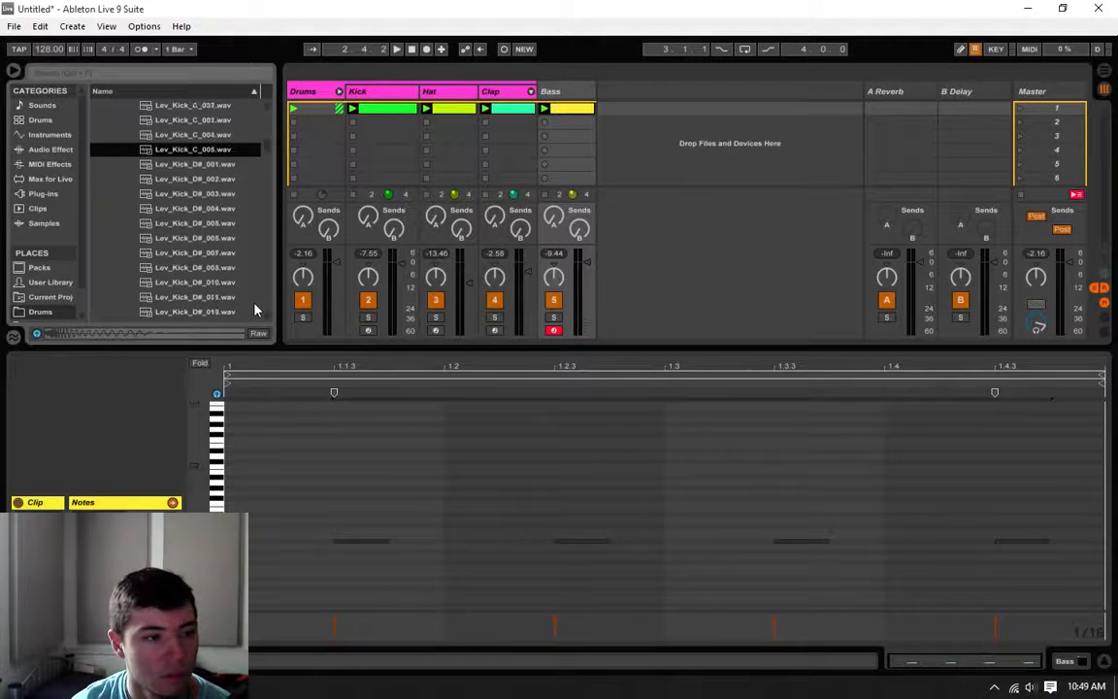
pyautogui.moveTo(266, 151)
pyautogui.mouseDown()
pyautogui.moveTo(266, 306)
pyautogui.moveTo(276, 130)
pyautogui.moveTo(277, 154)
pyautogui.mouseUp()
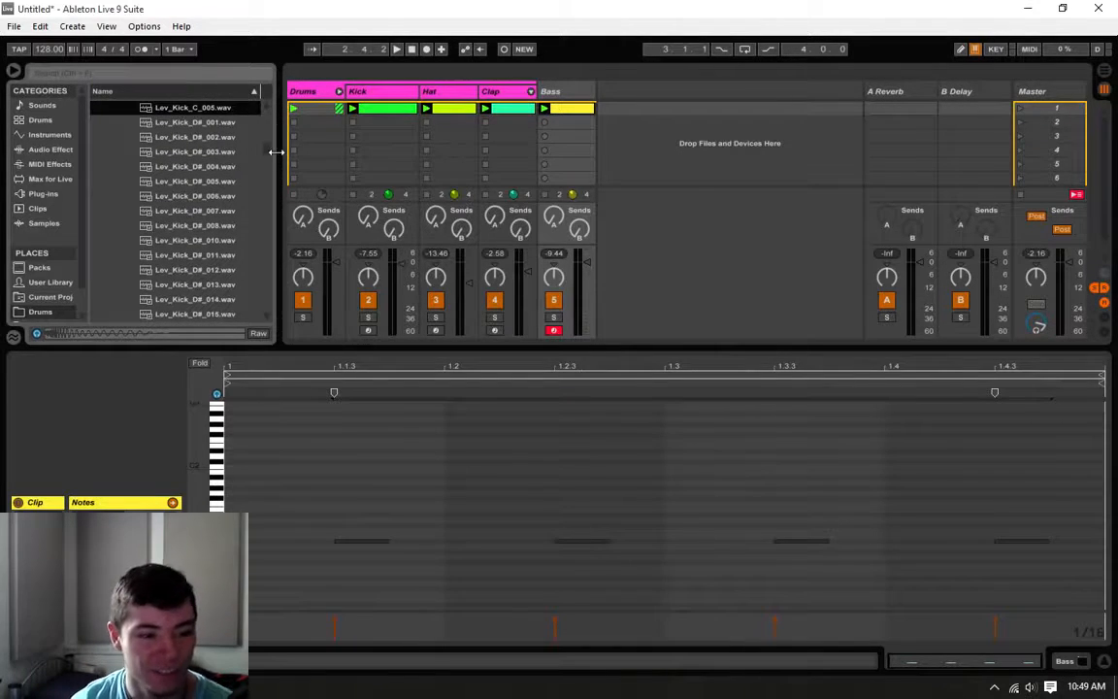
pyautogui.click(343, 491)
pyautogui.moveTo(342, 485); pyautogui.dragTo(1080, 564)
pyautogui.press('Down')
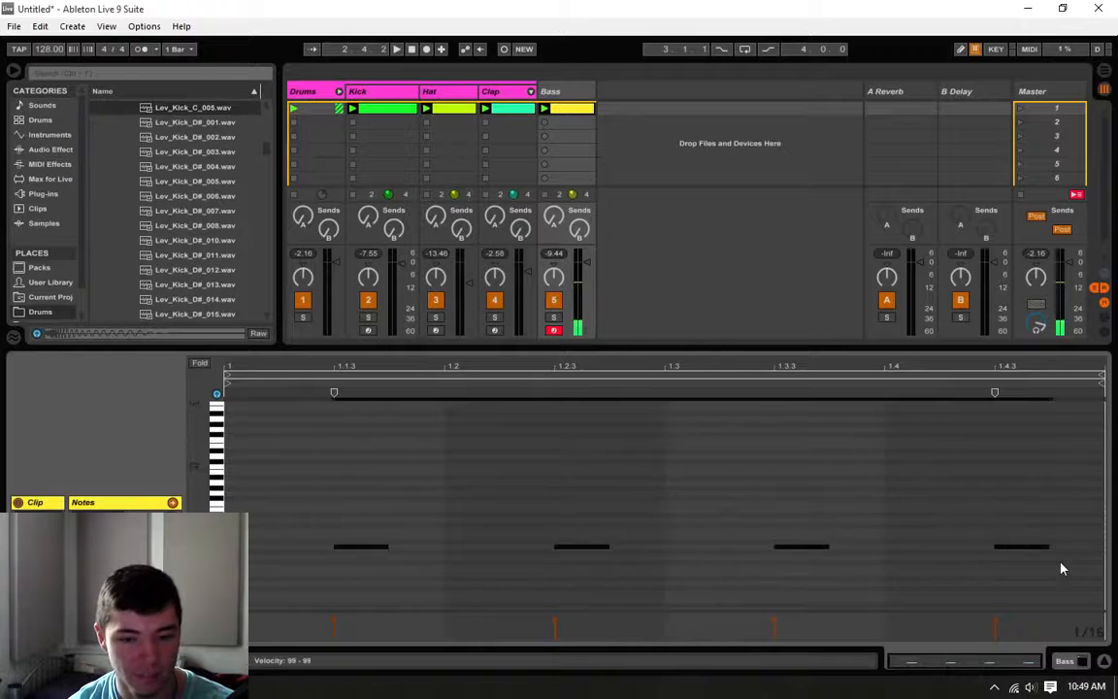
# Step: Look over the A kick samples in the browser and examine the Kick track's clip and Drum Rack sample
pyautogui.scroll(1, 196, 239)
pyautogui.scroll(10, 195, 239)
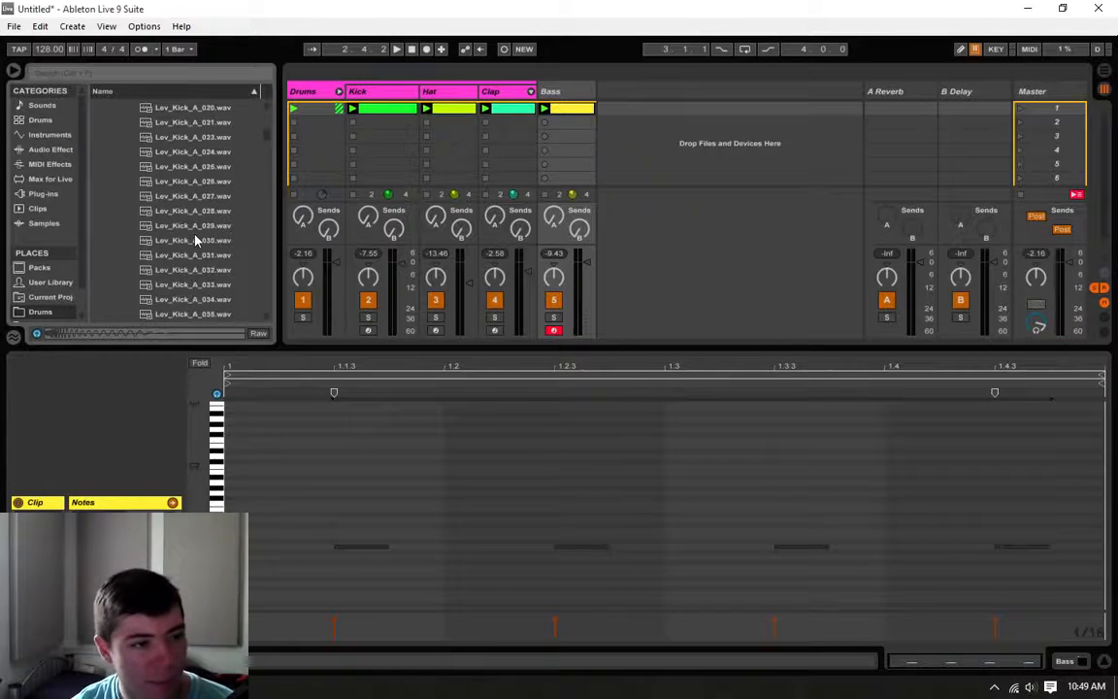
pyautogui.click(394, 112)
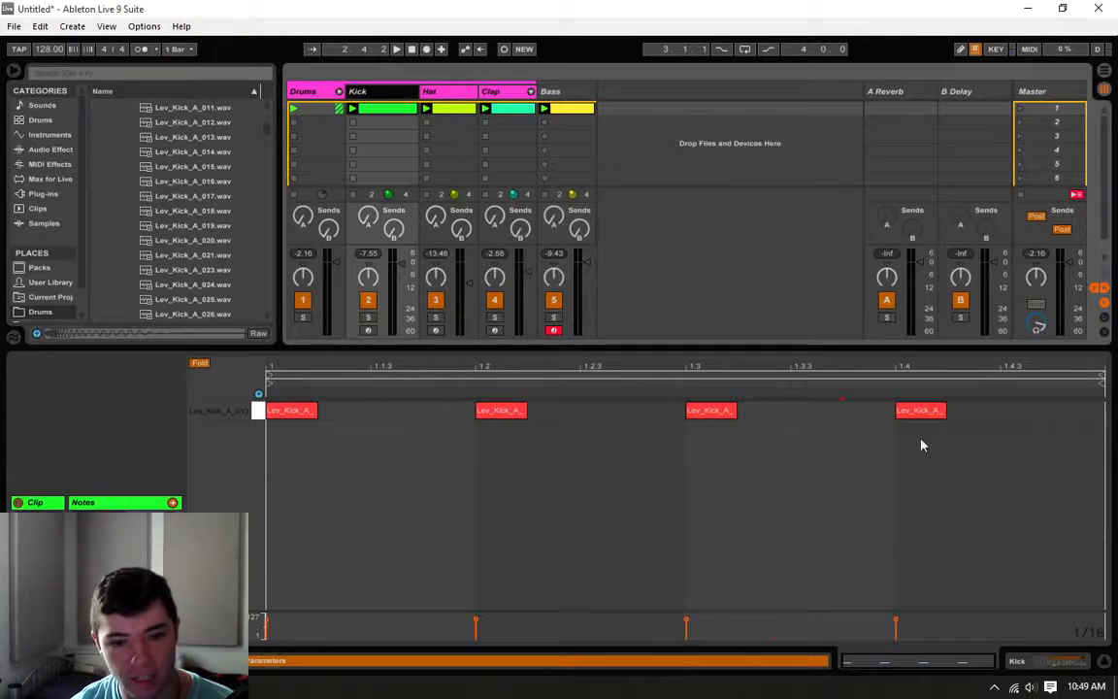
pyautogui.hotkey('shift', 'Tab')
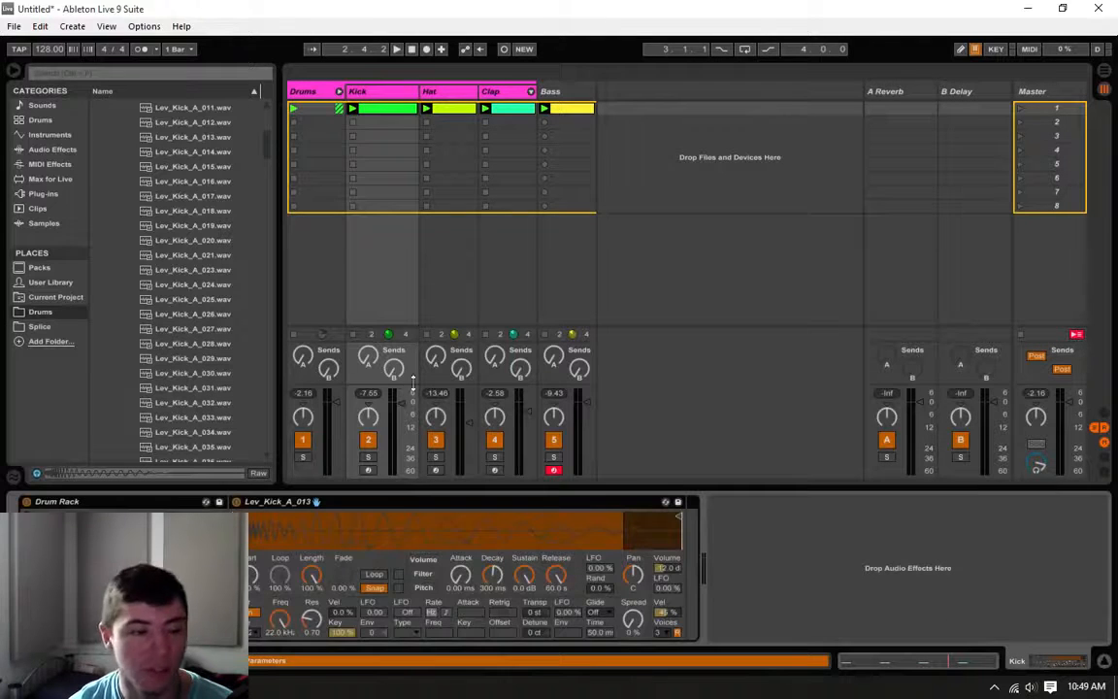
# Step: Select the Bass clip, play the bass line together with the drums, and stop playback
pyautogui.click(561, 109)
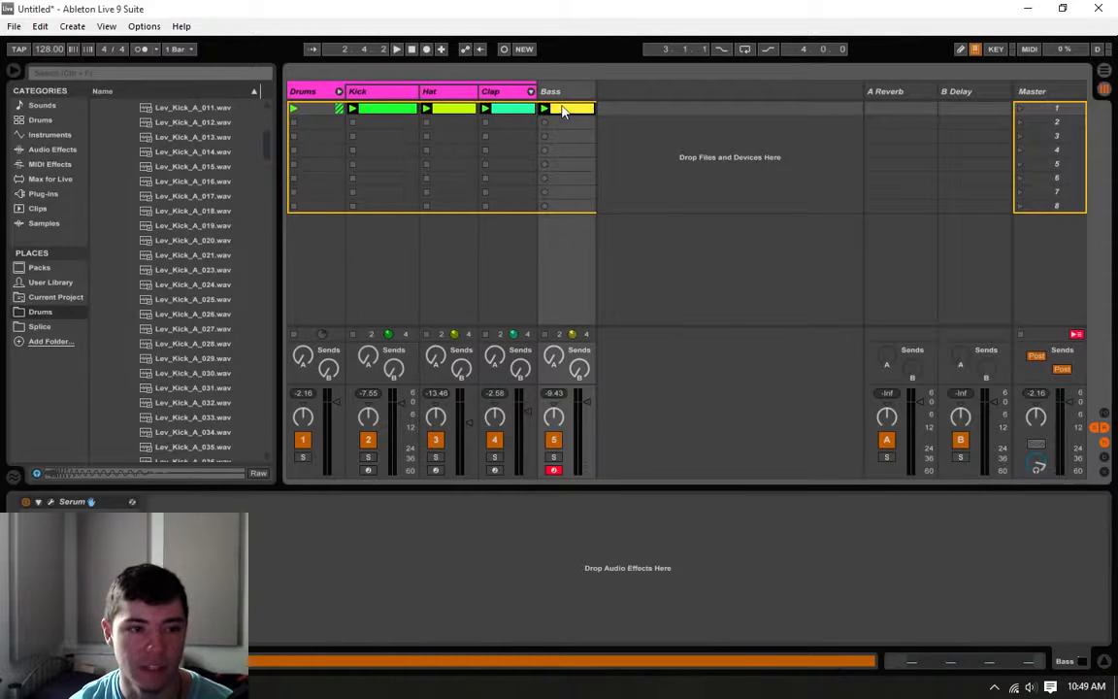
pyautogui.press('space')
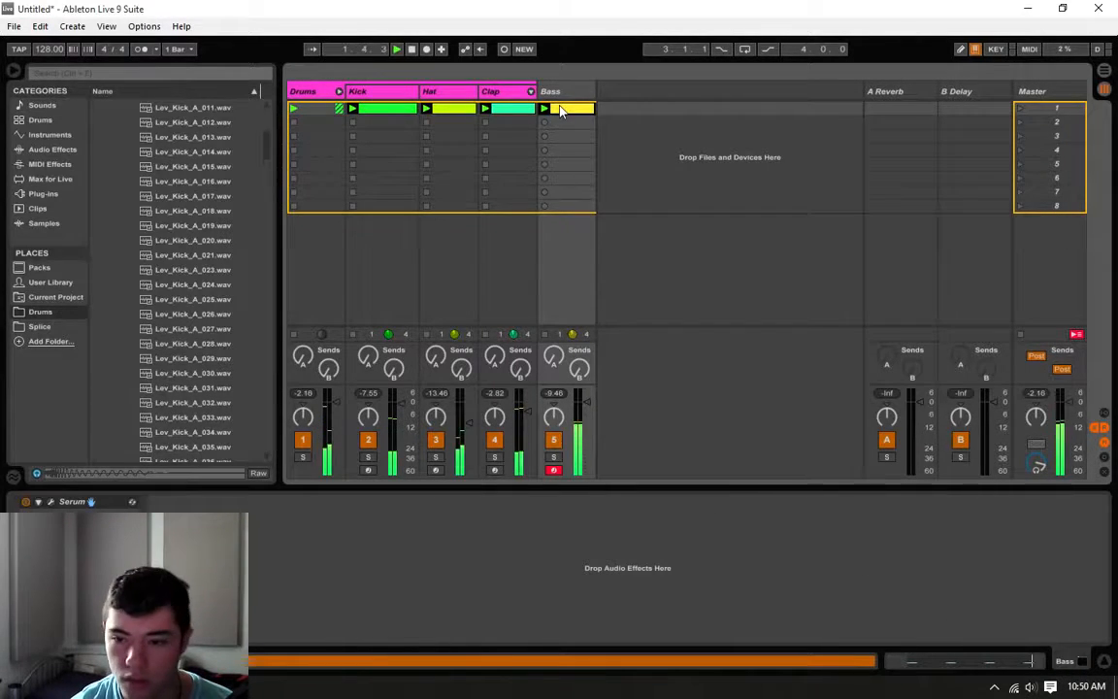
pyautogui.press('space')
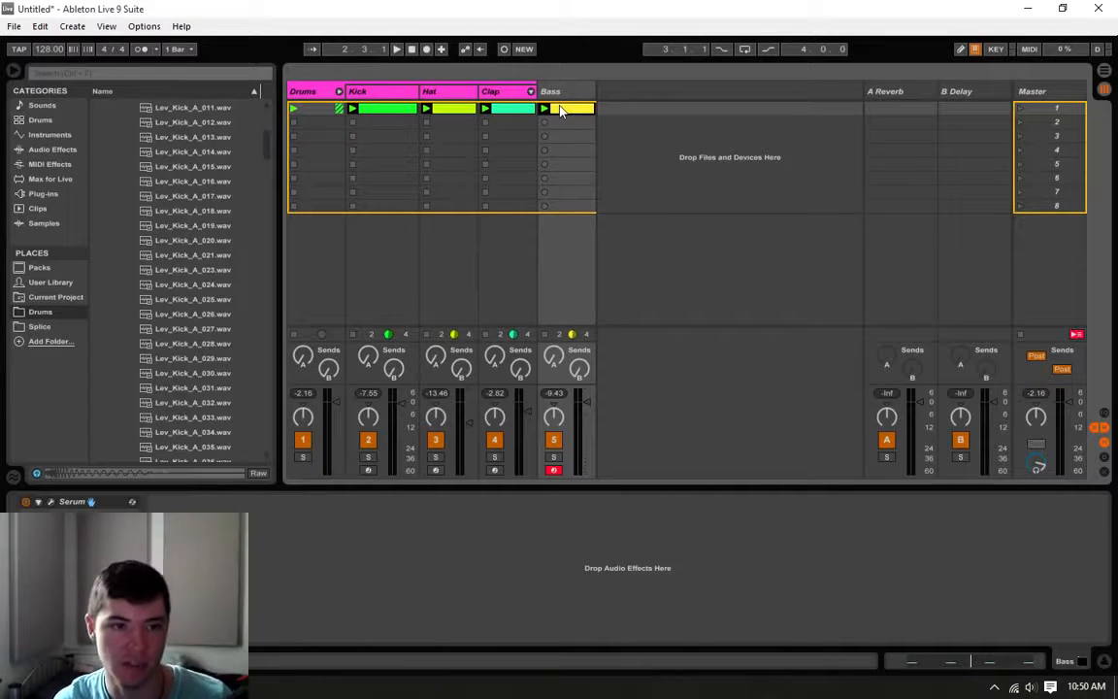
# Step: Review the Kick track's sampler and reopen the Bass clip's notes
pyautogui.click(382, 104)
pyautogui.click(572, 118)
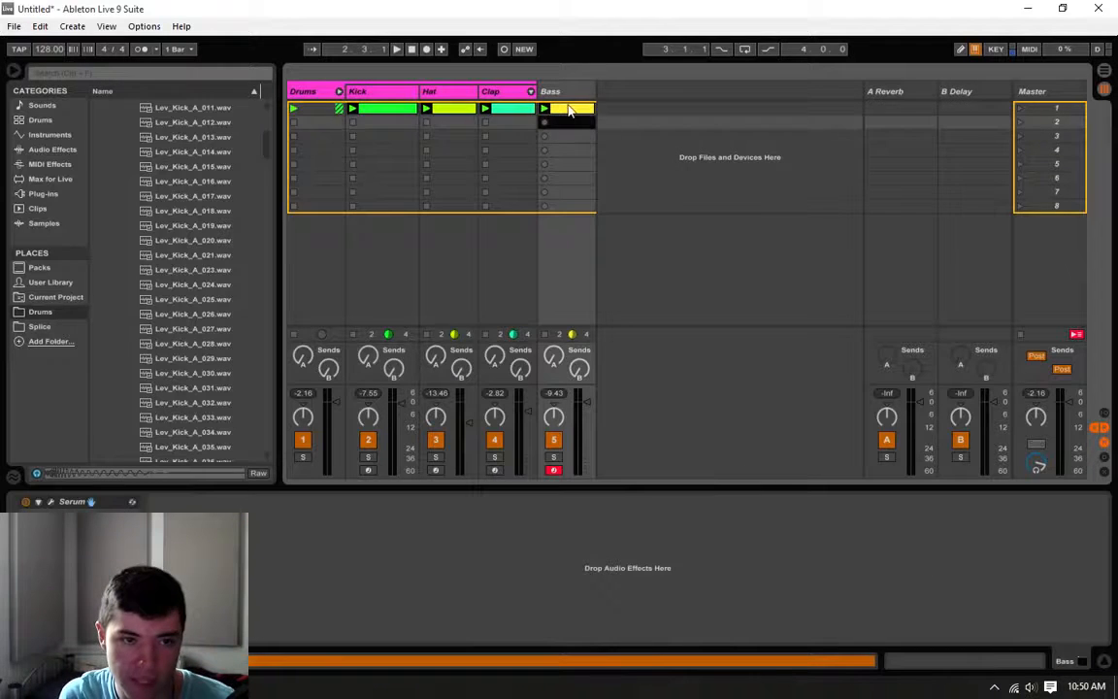
pyautogui.click(570, 109)
pyautogui.click(388, 107)
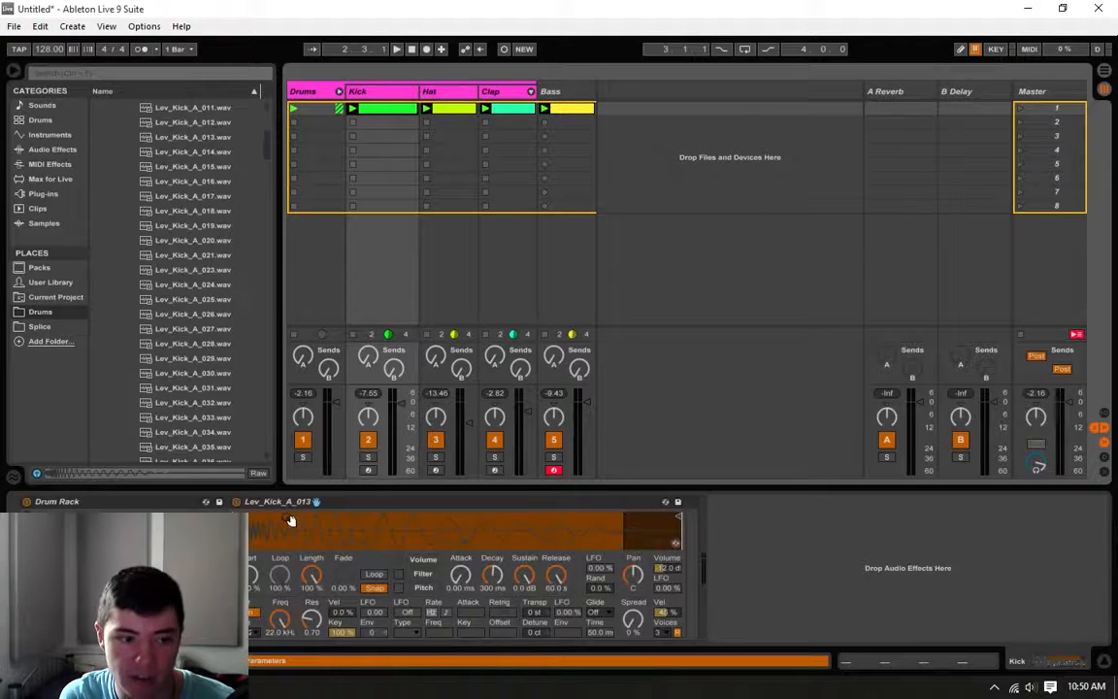
pyautogui.doubleClick(578, 109)
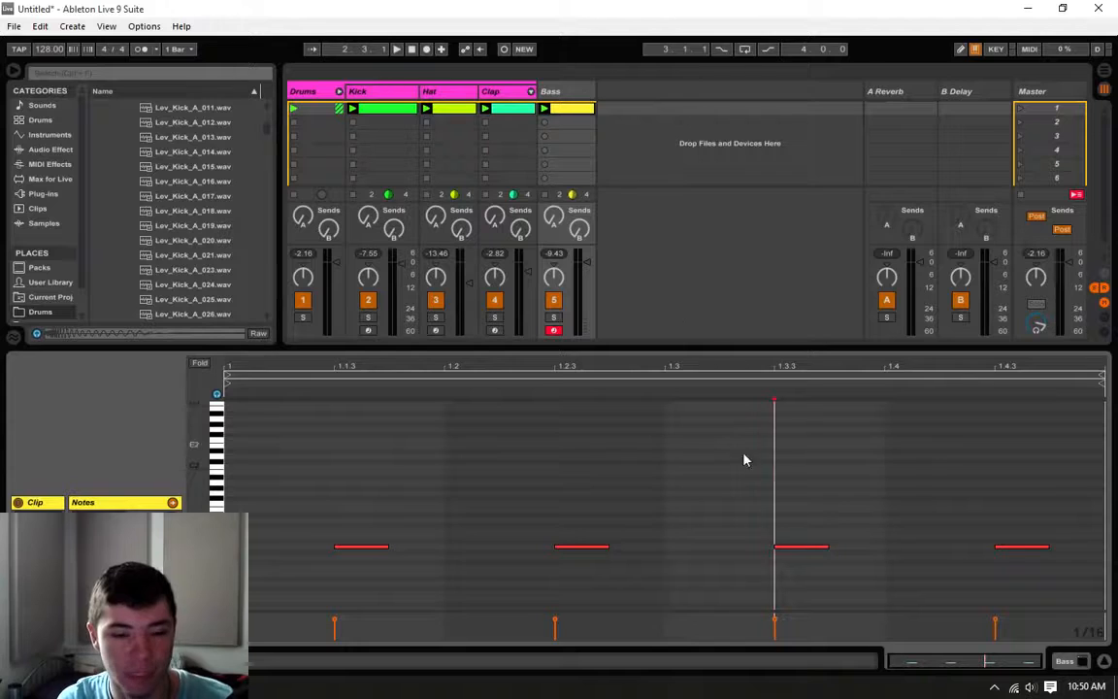
# Step: Color the Bass track yellow to match its clip
pyautogui.rightClick(563, 91)
pyautogui.click(600, 320)
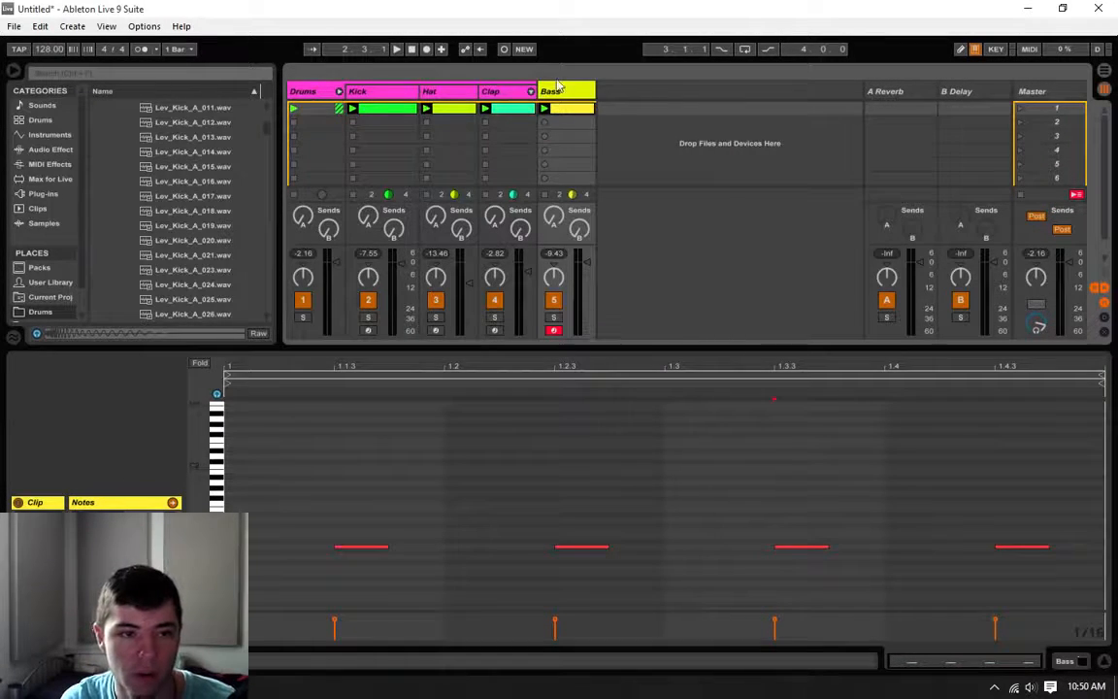
pyautogui.rightClick(565, 87)
pyautogui.click(592, 320)
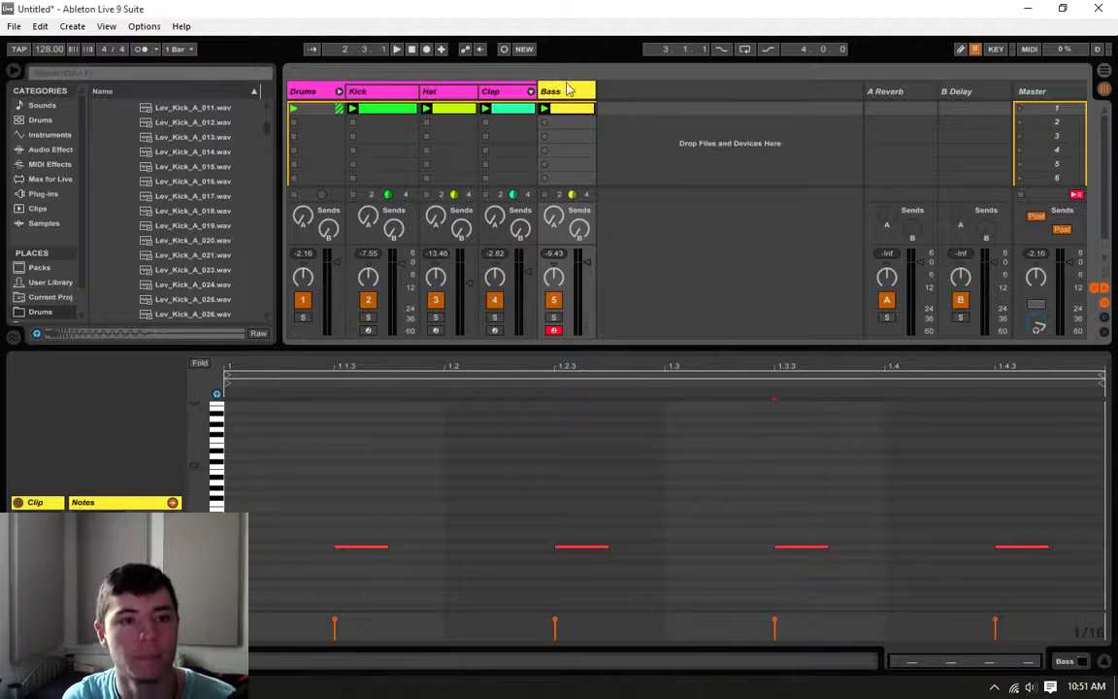
pyautogui.click(569, 89)
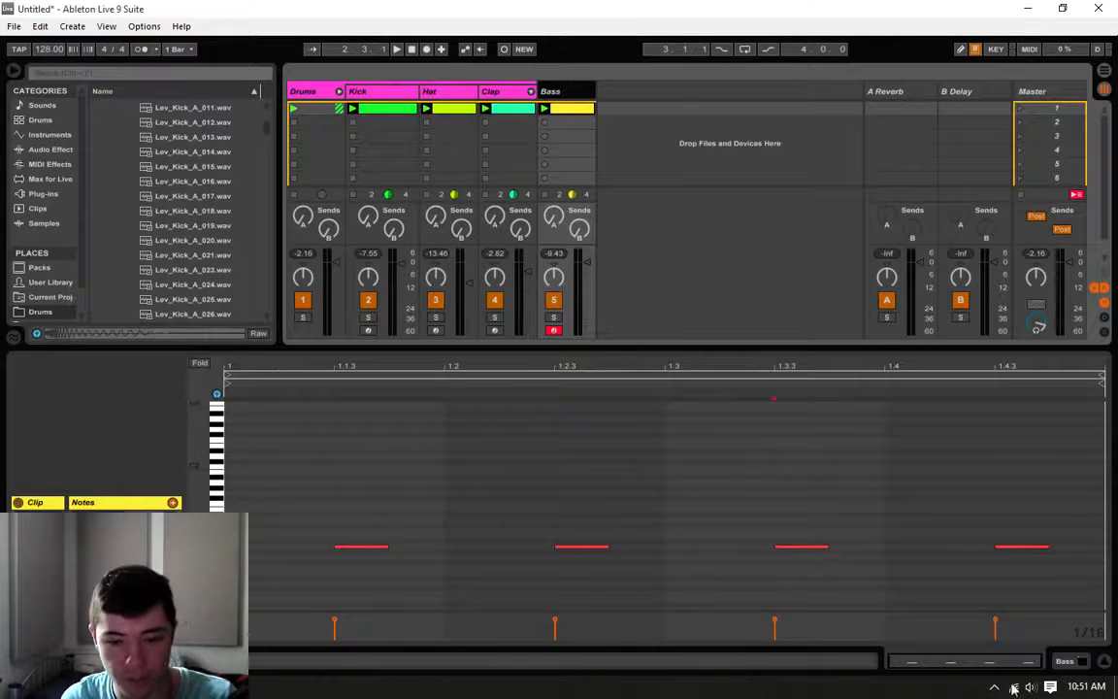
# Step: Open the Bass track's Serum instrument with its full window in view and play the bass line with the drums
pyautogui.click(1067, 664)
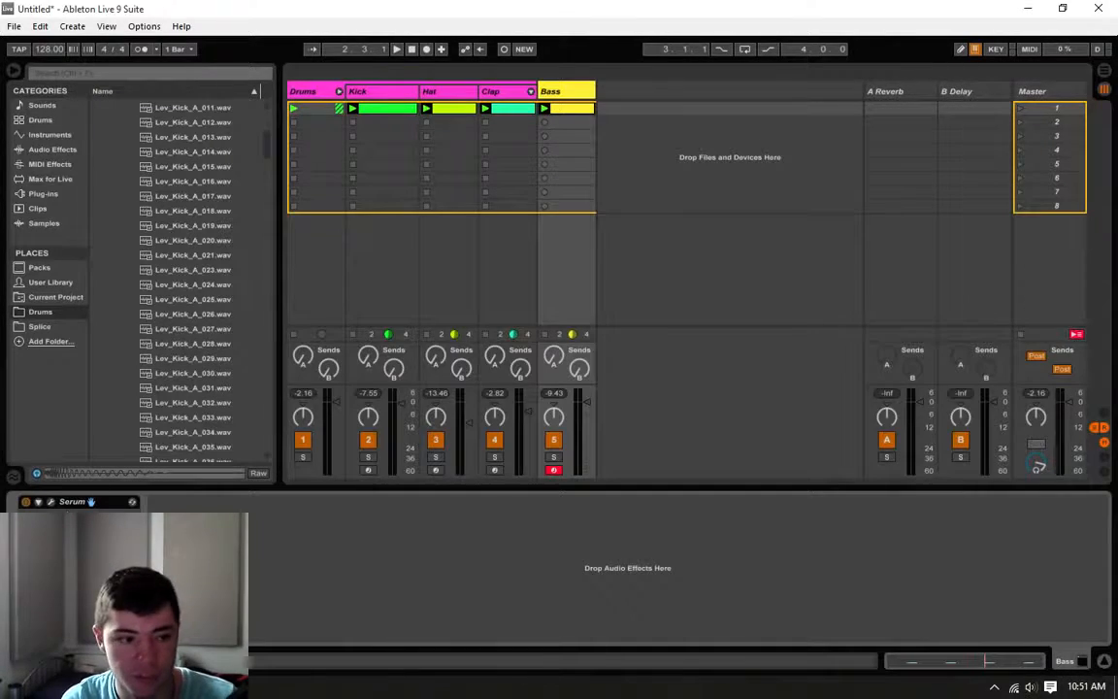
pyautogui.click(51, 501)
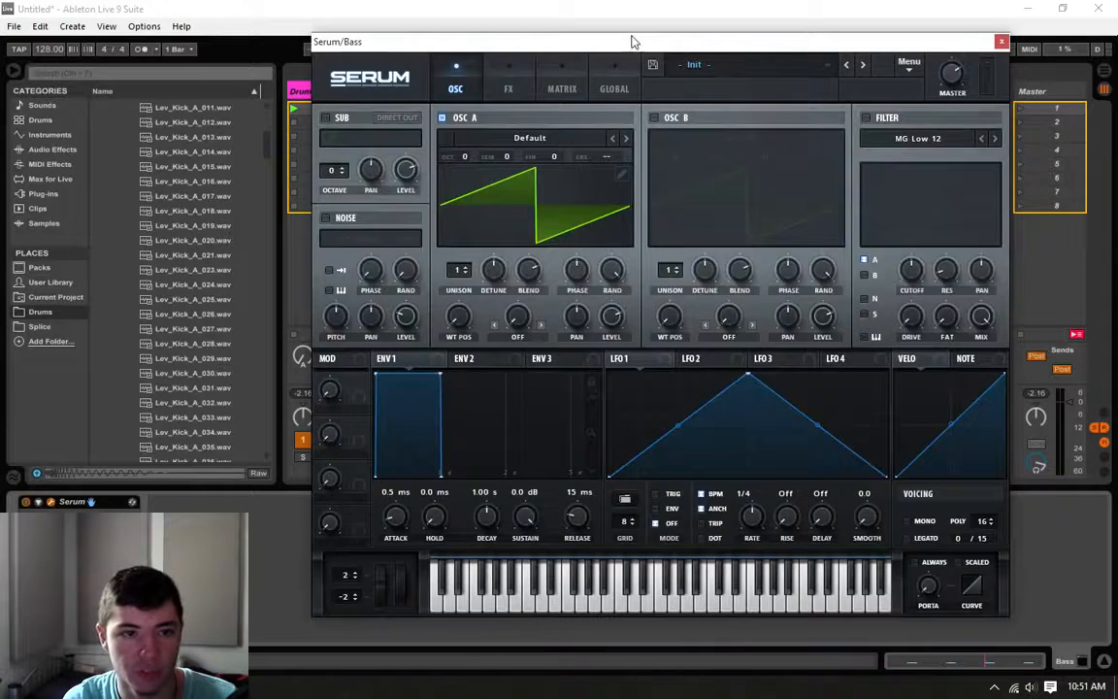
pyautogui.moveTo(631, 43); pyautogui.dragTo(474, 504)
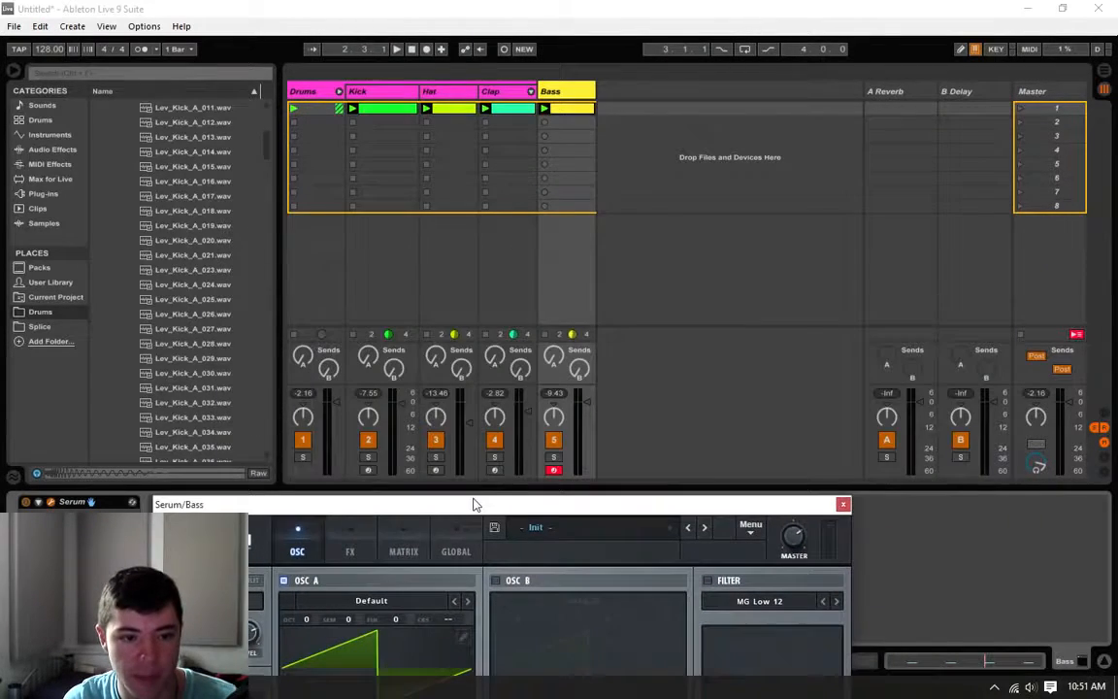
pyautogui.press('space')
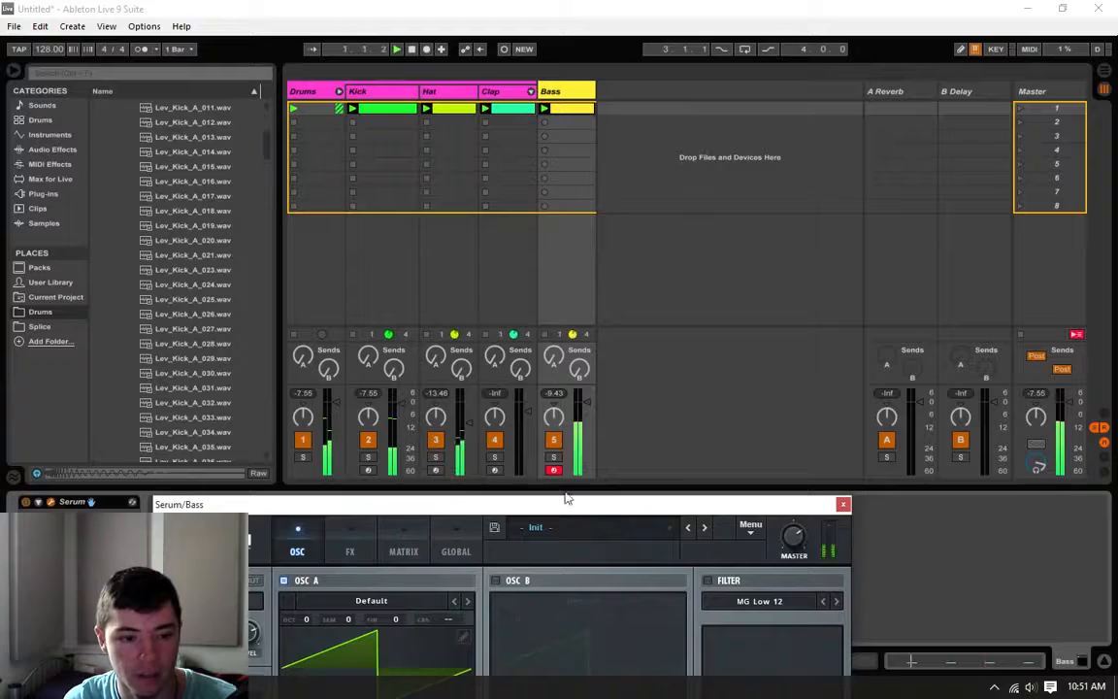
pyautogui.moveTo(567, 504); pyautogui.dragTo(659, 62)
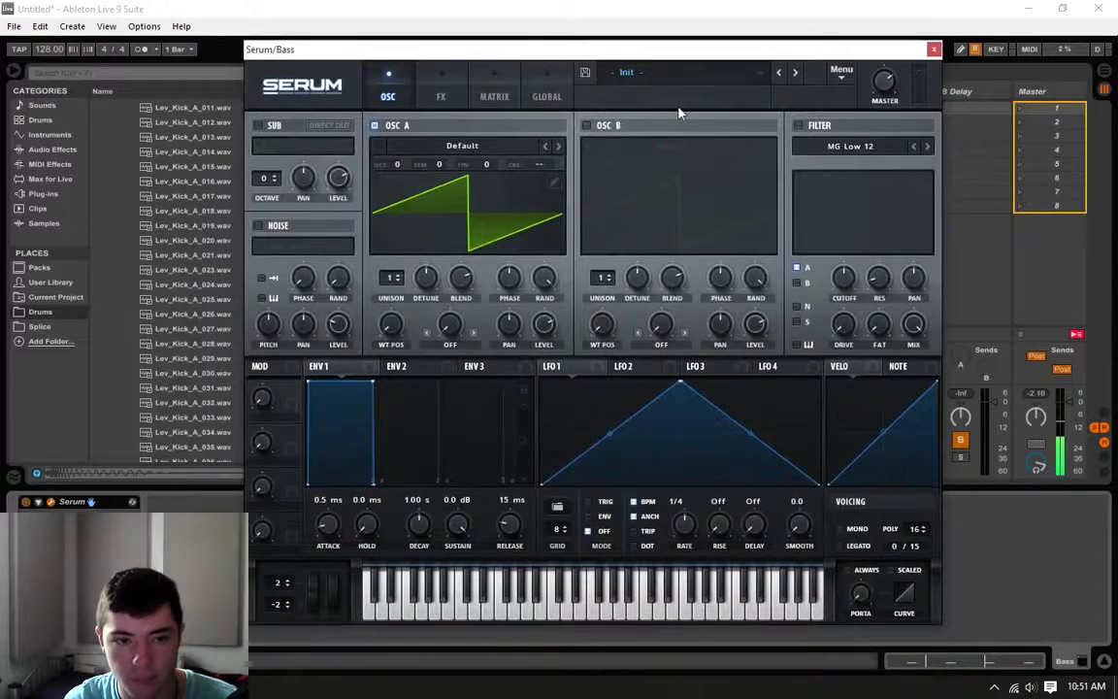
# Step: Turn on the MG Low 12 filter for OSC A, lower its cutoff close to minimum, and bring up ENV 2
pyautogui.click(799, 126)
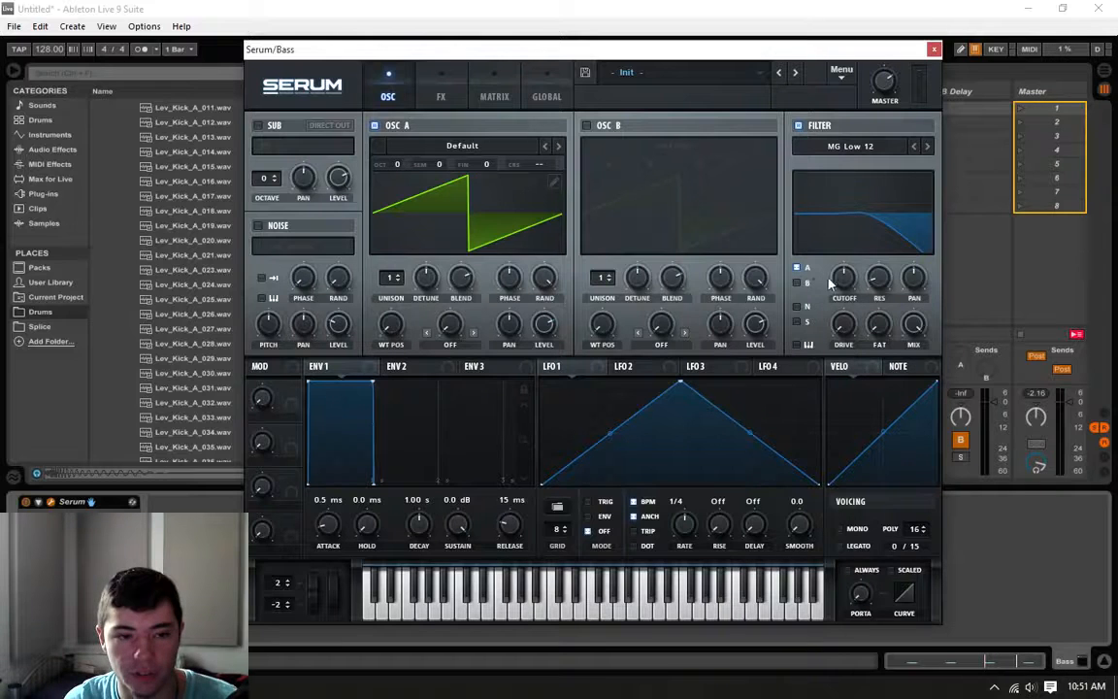
pyautogui.moveTo(845, 281); pyautogui.dragTo(841, 291)
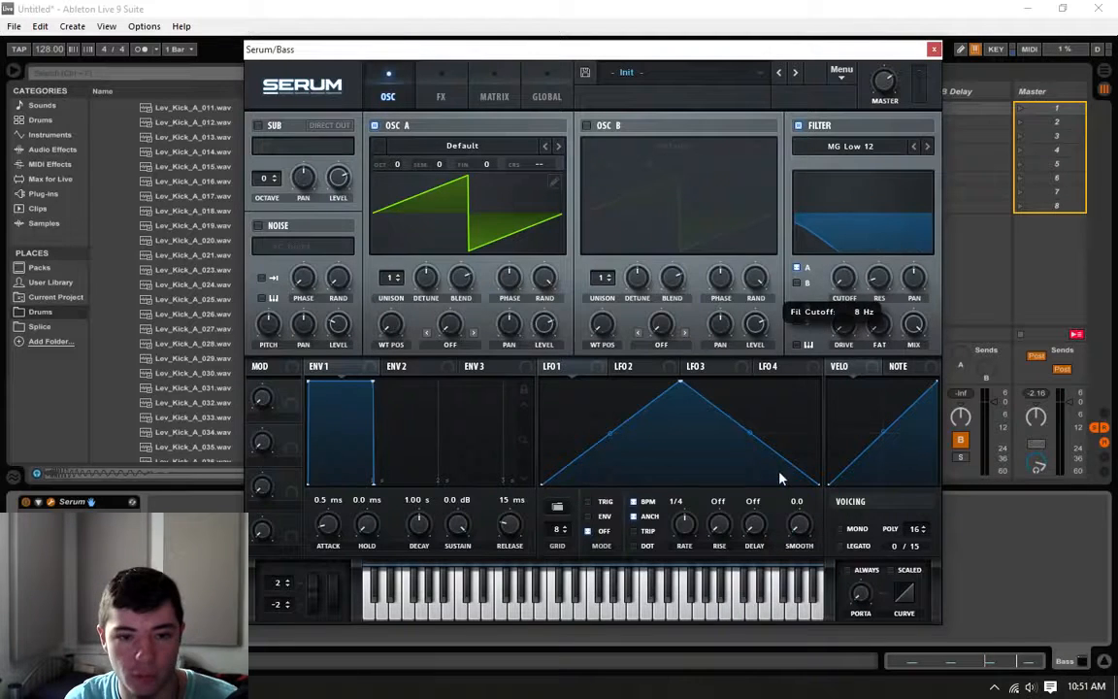
pyautogui.click(334, 371)
pyautogui.click(394, 370)
pyautogui.click(357, 370)
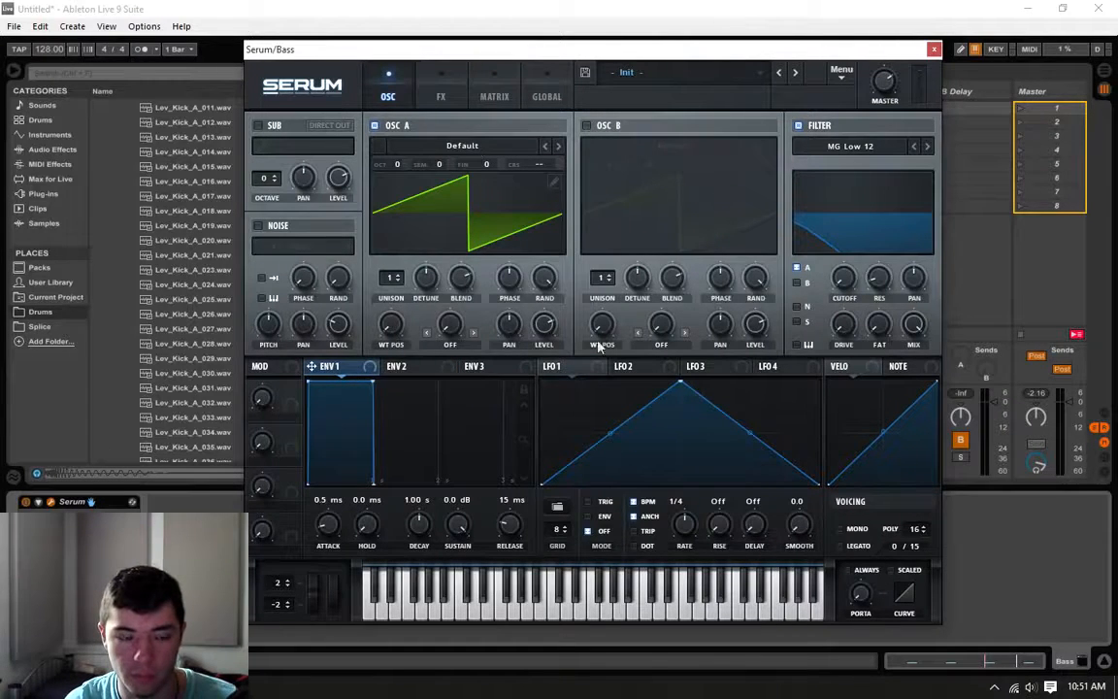
pyautogui.click(383, 369)
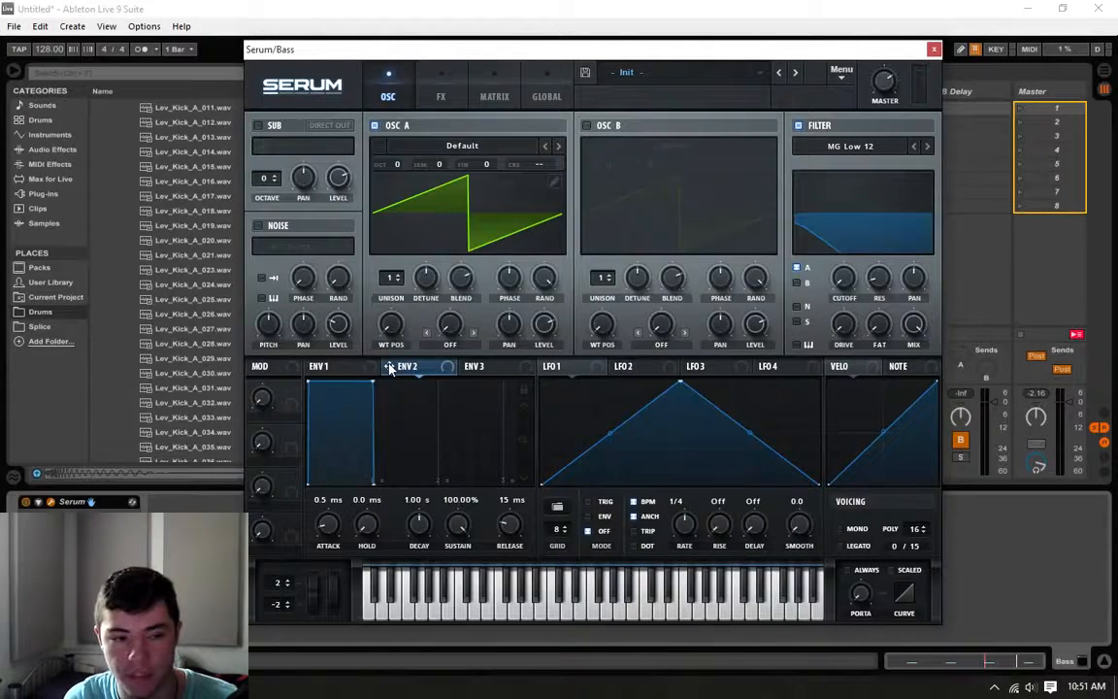
# Step: Modulate the filter cutoff with ENV 2, shaped with 989 ms decay and 0% sustain, and adjust the cutoff modulation
pyautogui.moveTo(390, 369); pyautogui.dragTo(844, 282)
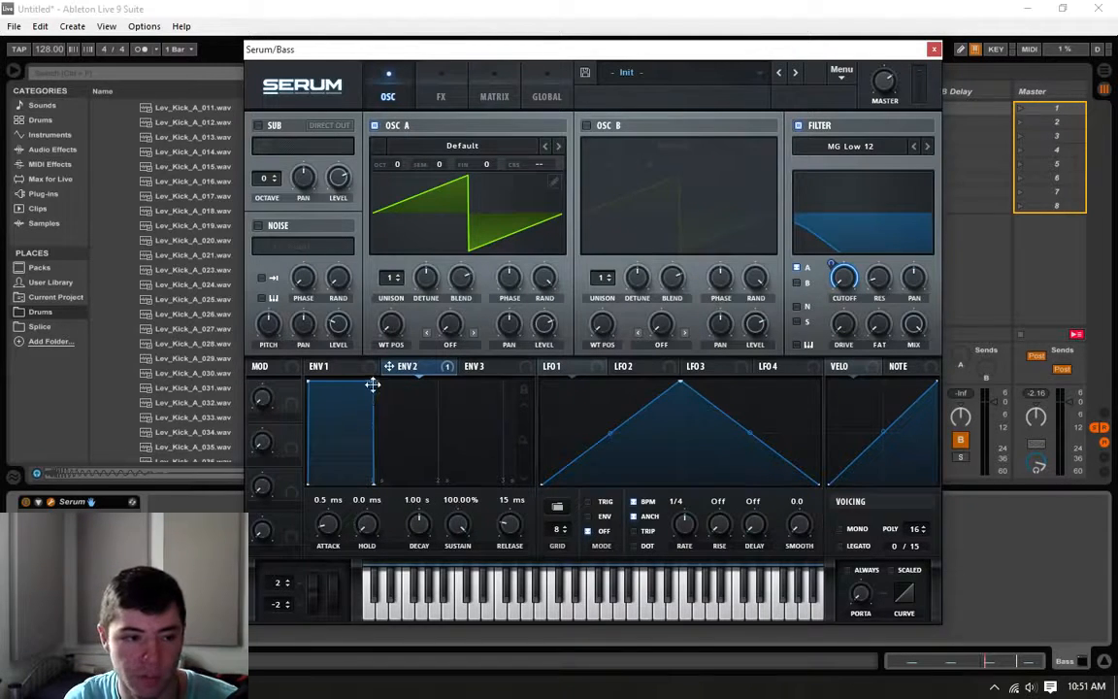
pyautogui.moveTo(372, 382); pyautogui.dragTo(372, 489)
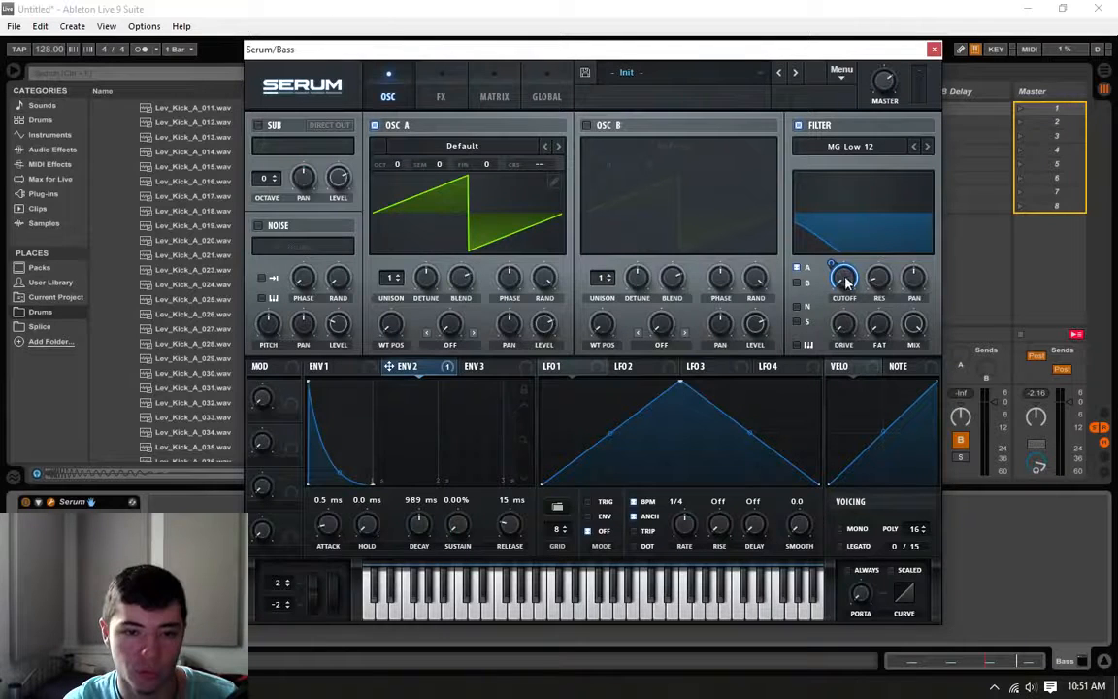
pyautogui.moveTo(830, 263); pyautogui.dragTo(850, 281)
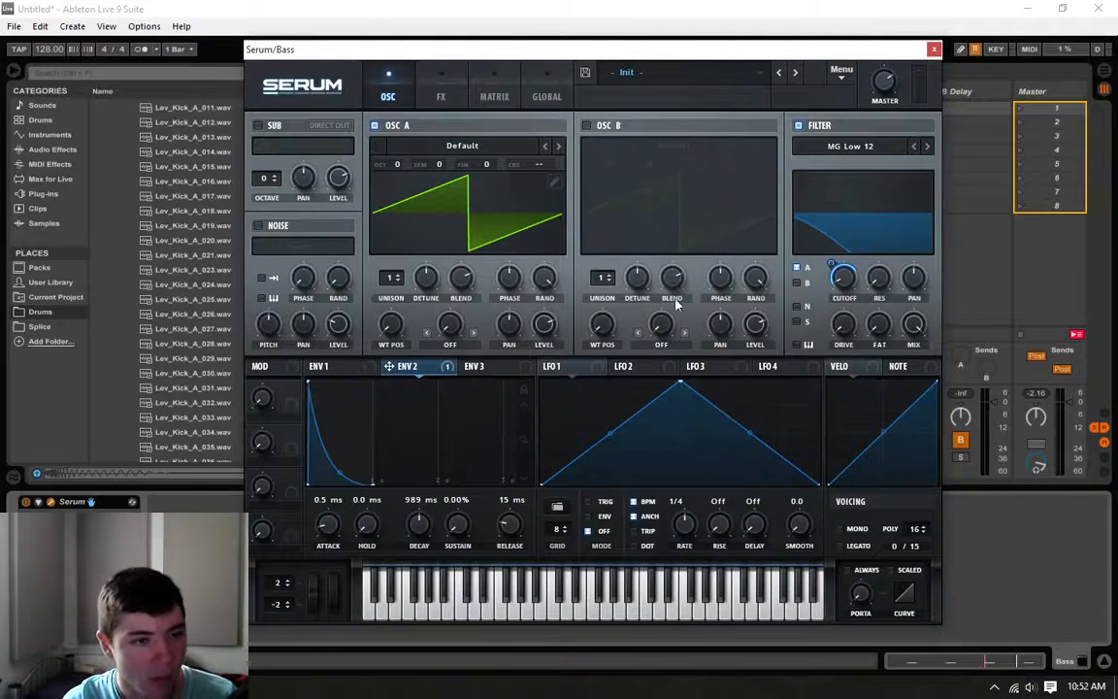
# Step: Play the loop and raise the filter cutoff to open up the bass sound
pyautogui.moveTo(788, 44); pyautogui.dragTo(792, 163)
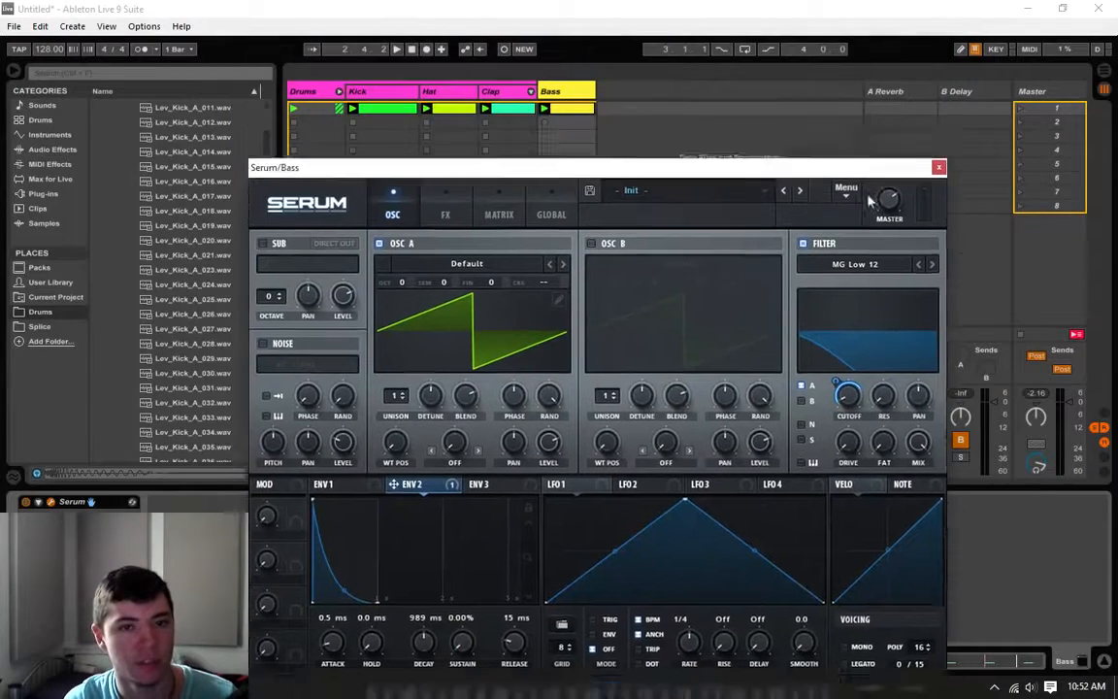
pyautogui.moveTo(872, 167); pyautogui.dragTo(821, 120)
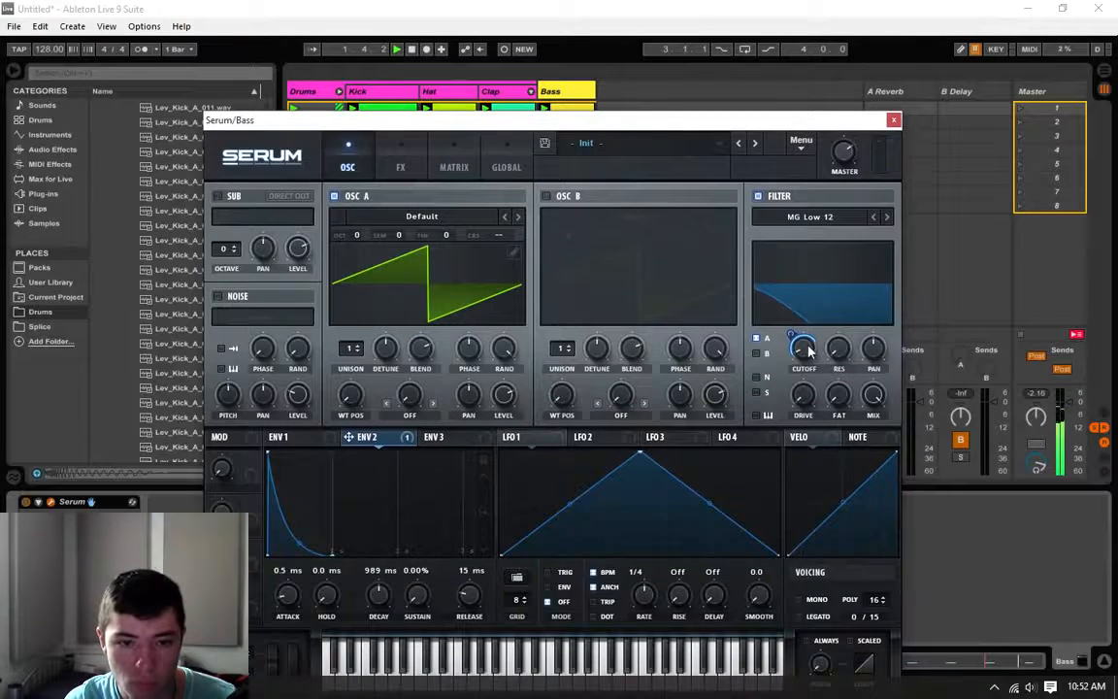
pyautogui.moveTo(823, 346)
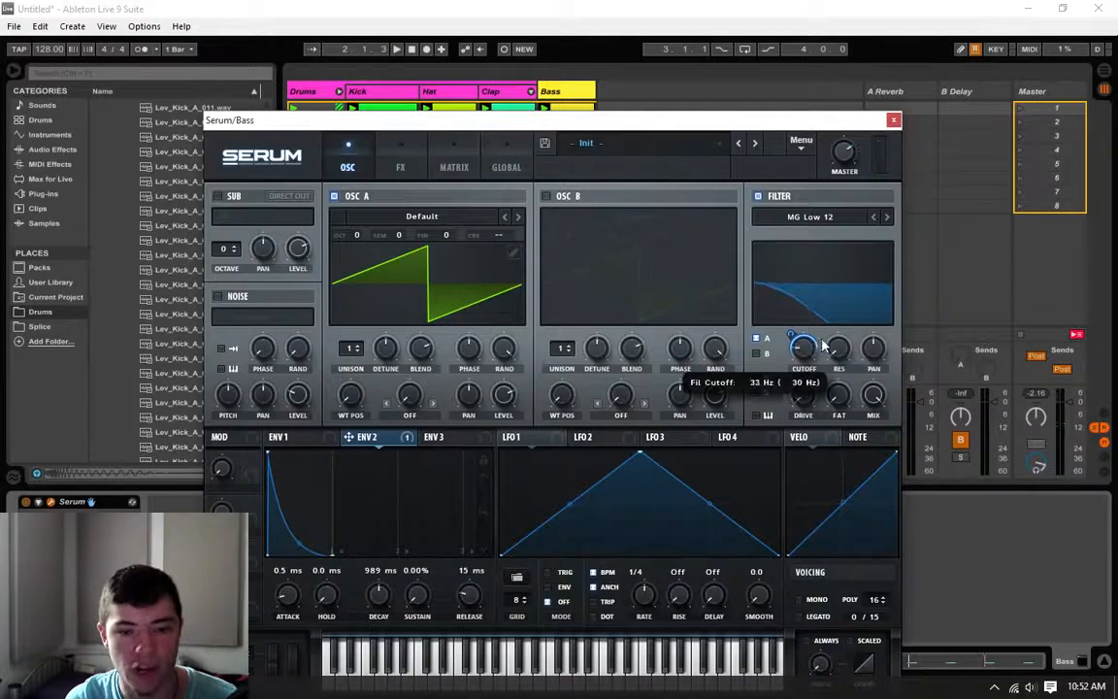
pyautogui.press('space')
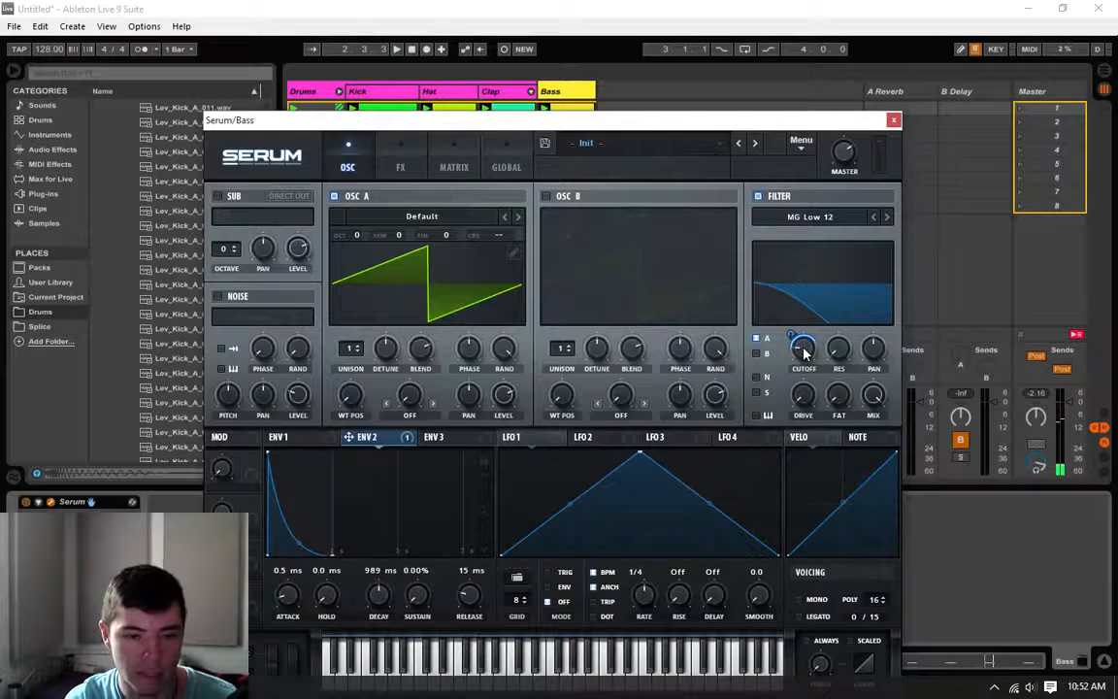
pyautogui.moveTo(794, 337)
pyautogui.mouseDown()
pyautogui.moveTo(806, 355)
pyautogui.moveTo(817, 350)
pyautogui.moveTo(794, 339)
pyautogui.moveTo(803, 317)
pyautogui.mouseUp()
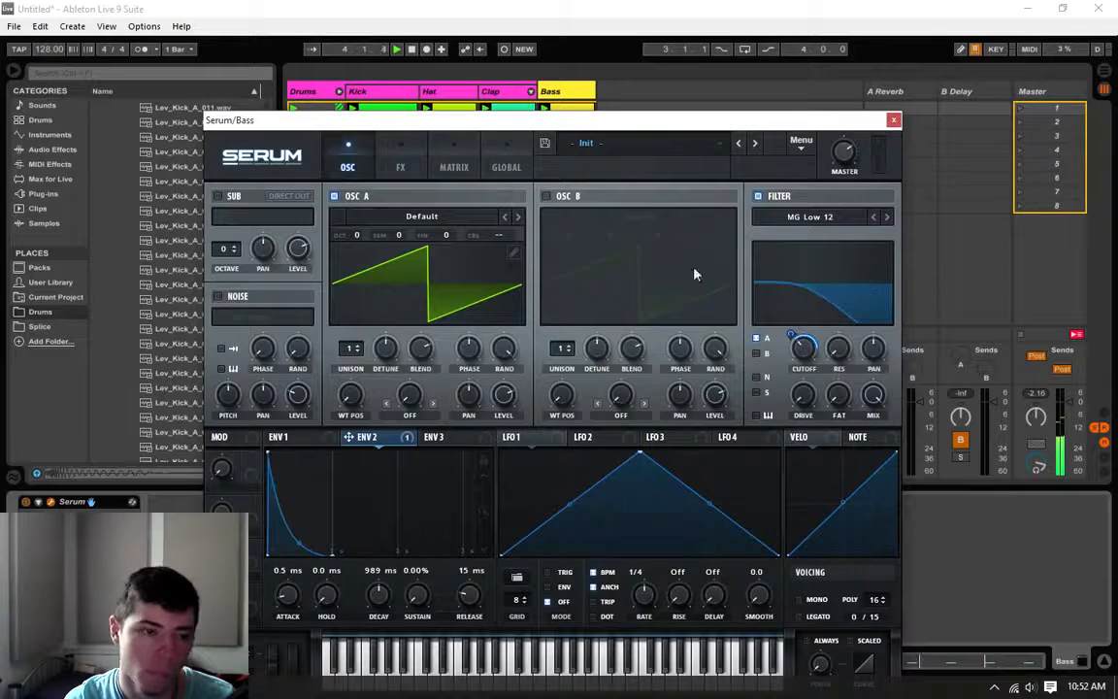
# Step: Turn on OSC B, lower it by one octave to -1, and route it through the filter
pyautogui.click(548, 198)
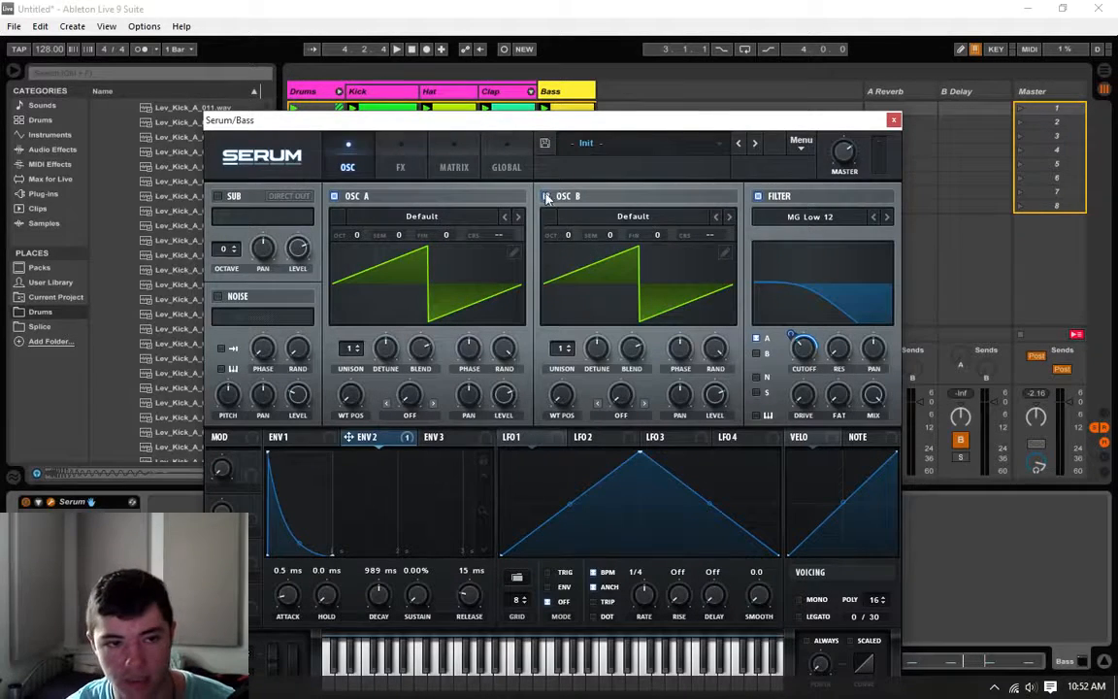
pyautogui.click(547, 197)
pyautogui.click(547, 197)
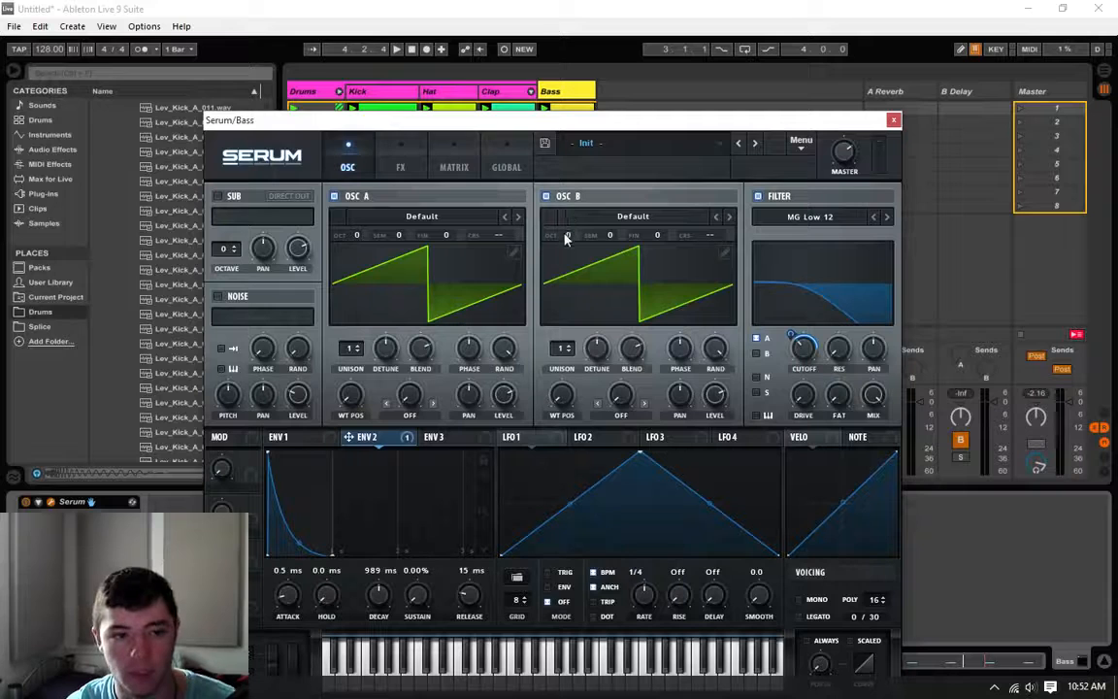
pyautogui.moveTo(567, 238); pyautogui.dragTo(557, 249)
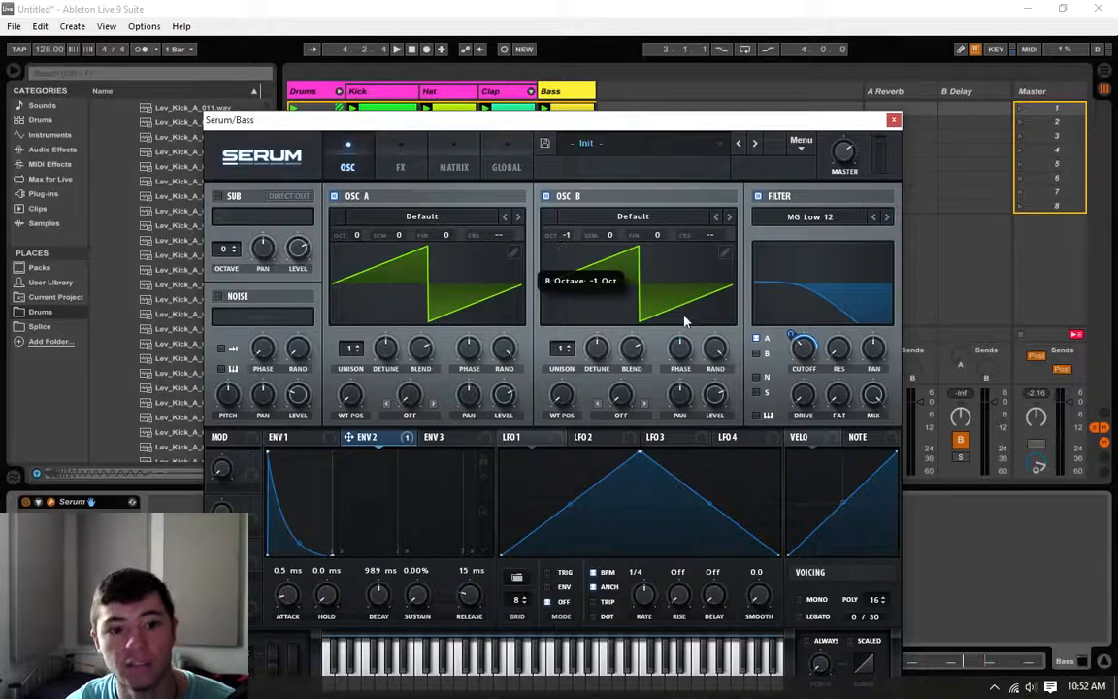
pyautogui.click(758, 354)
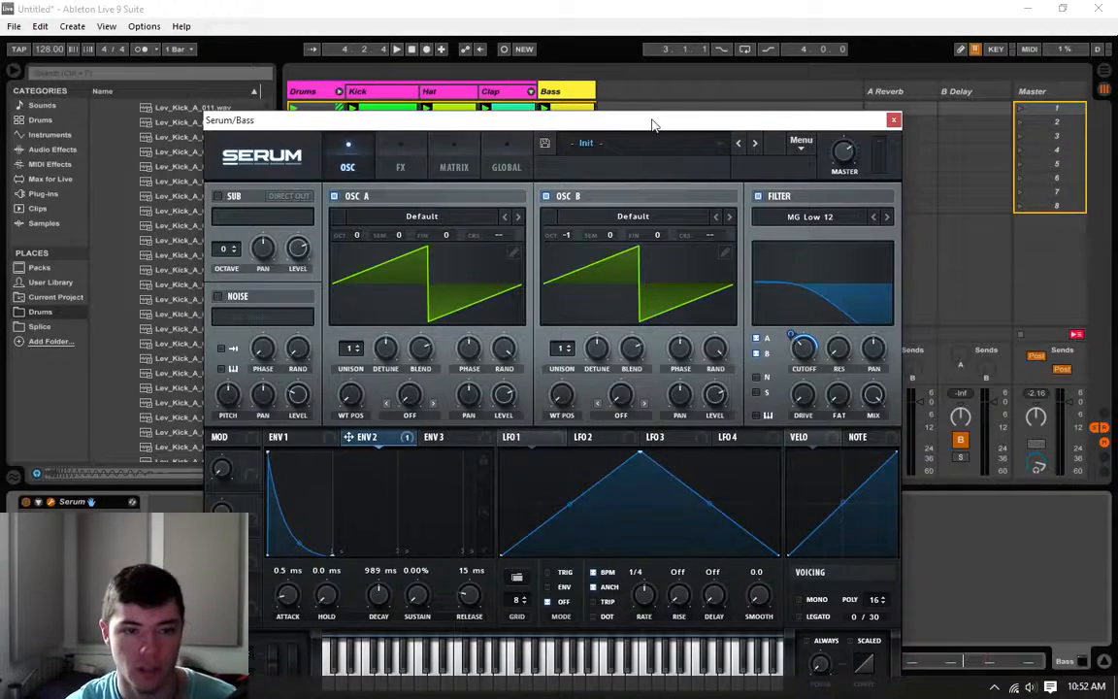
# Step: Load the Analog wavetable Basic Shapes into OSC B as a sine layer
pyautogui.moveTo(654, 123); pyautogui.dragTo(655, 75)
pyautogui.press('space')
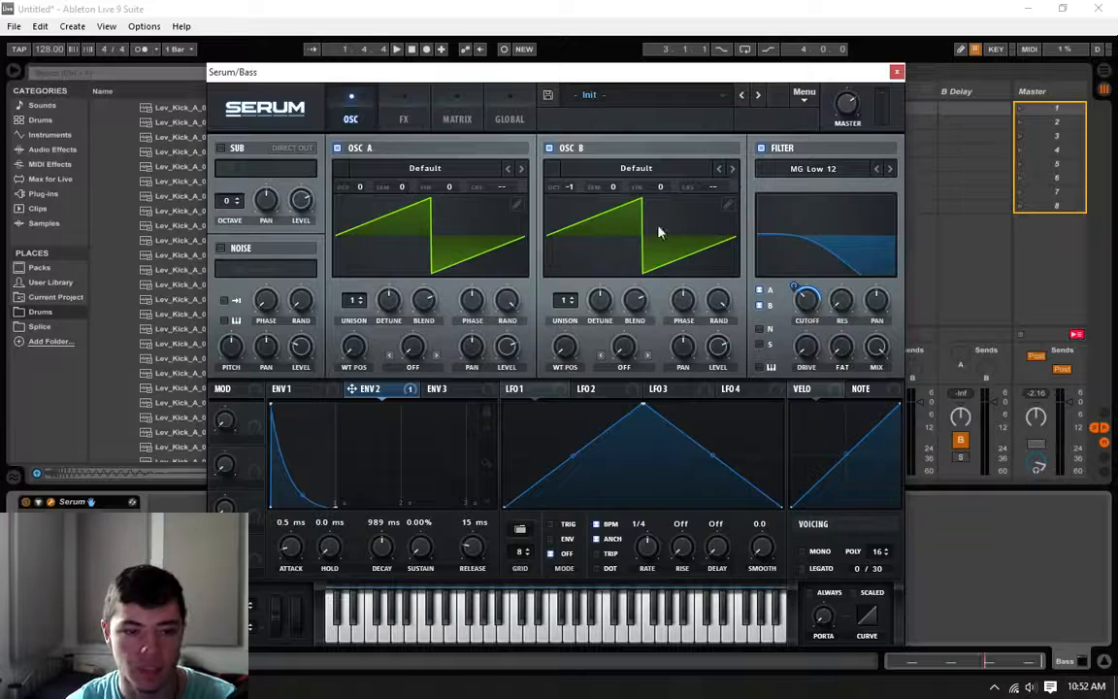
pyautogui.click(679, 169)
pyautogui.moveTo(607, 186)
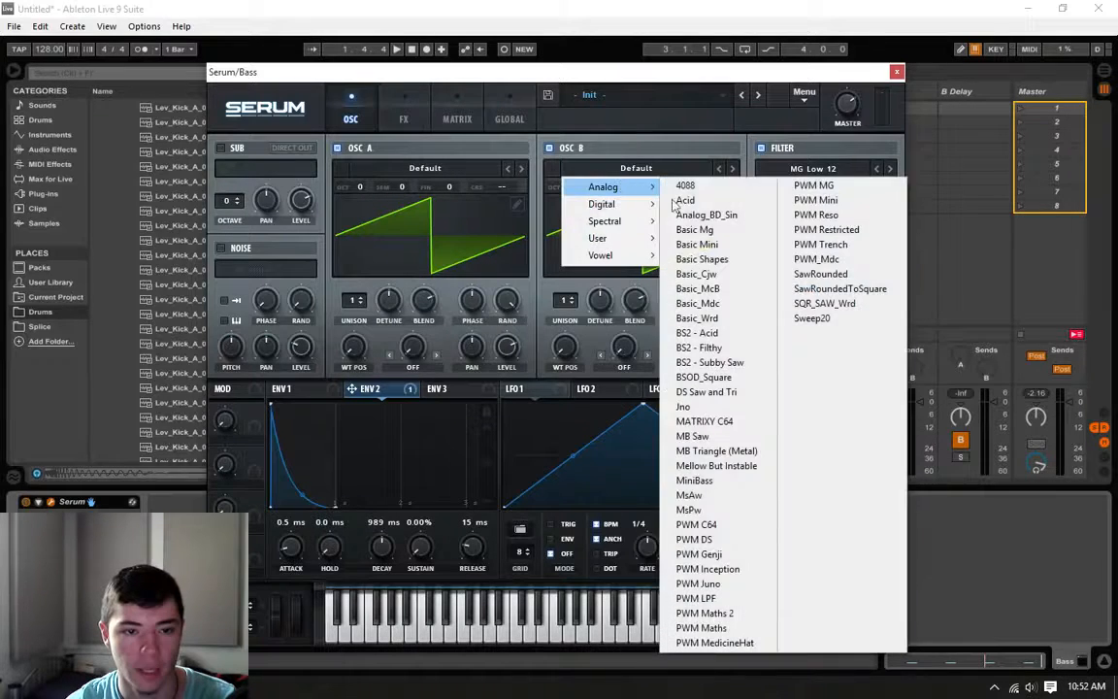
pyautogui.click(719, 258)
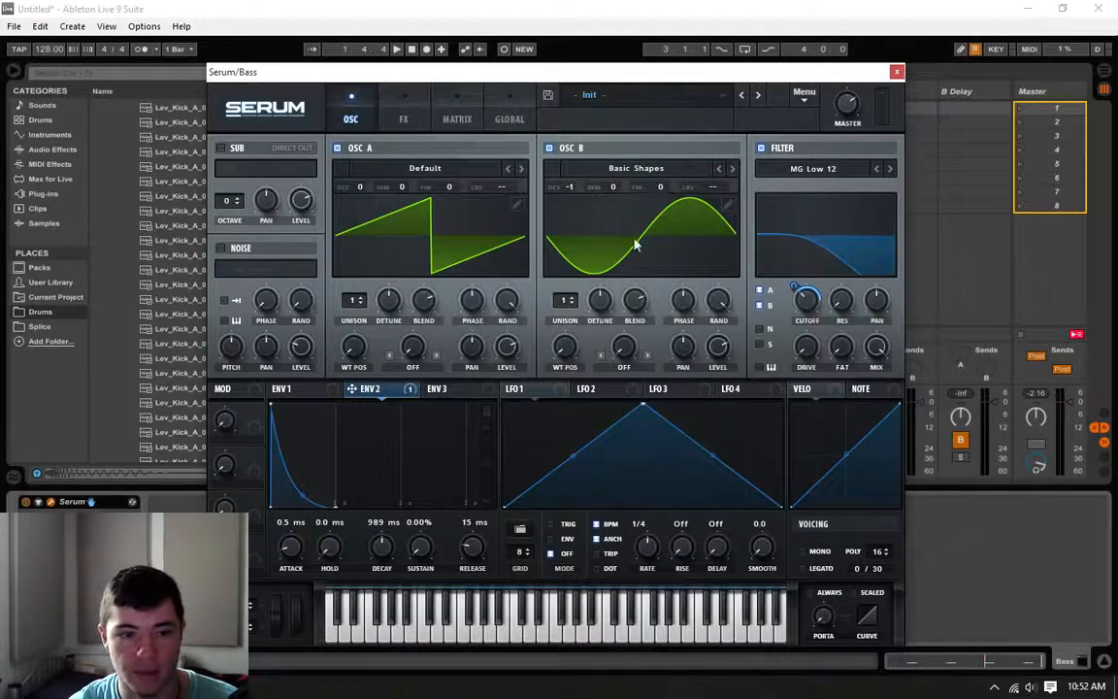
# Step: Play the layered bass with the drums, stop playback, and close the Serum window
pyautogui.press('space')
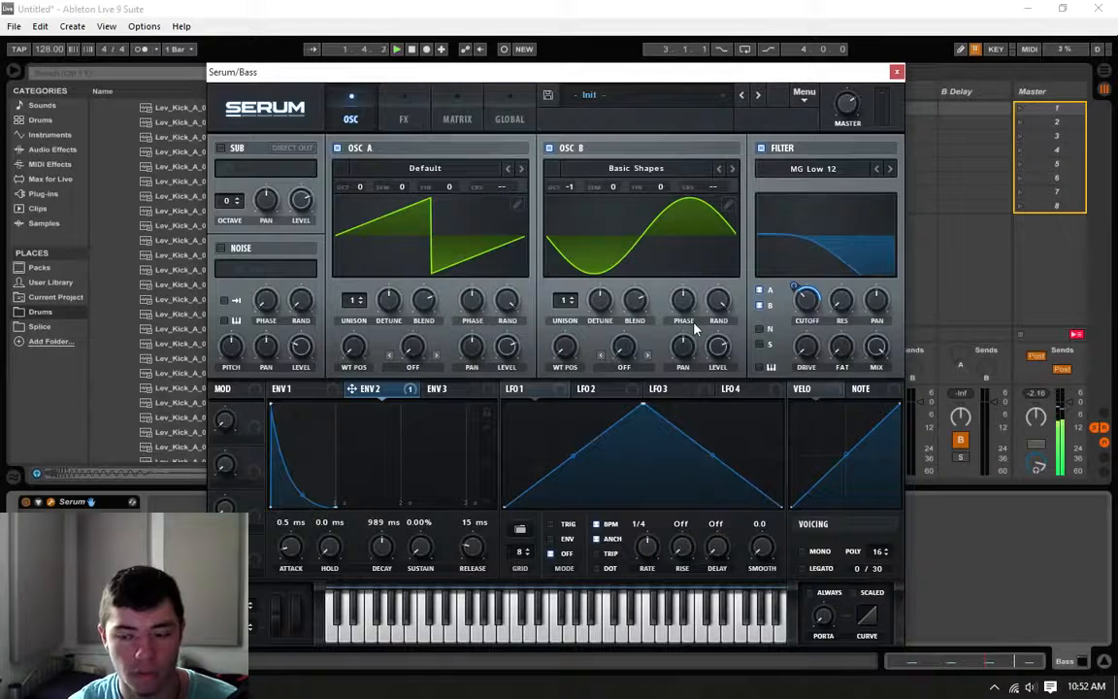
pyautogui.press('space')
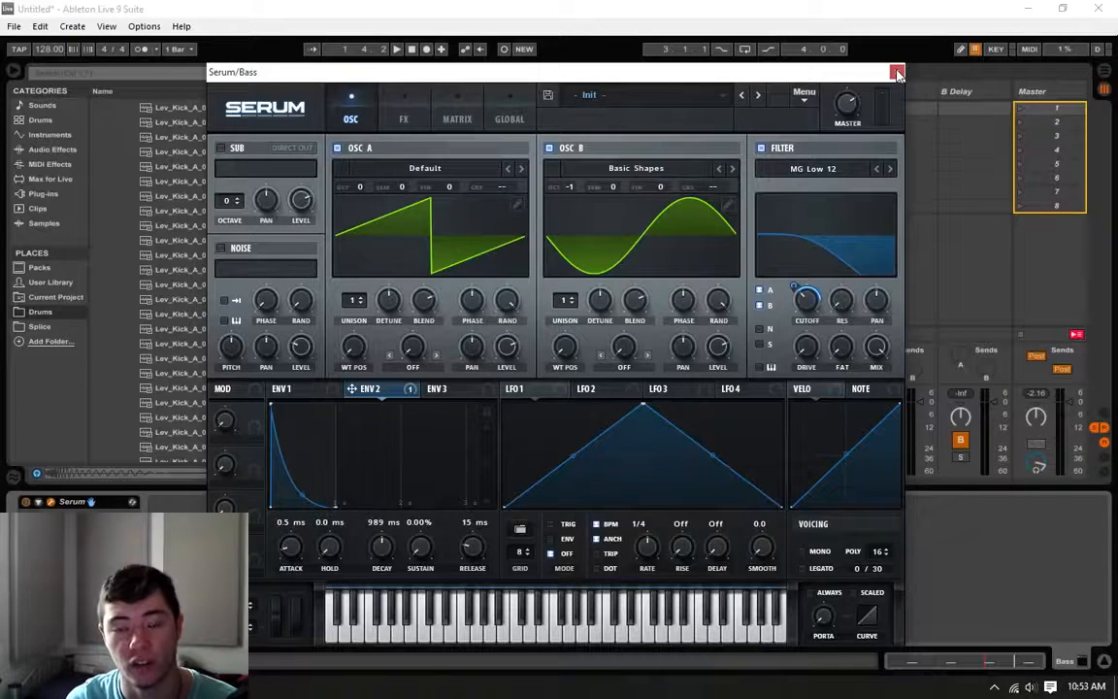
pyautogui.press('space')
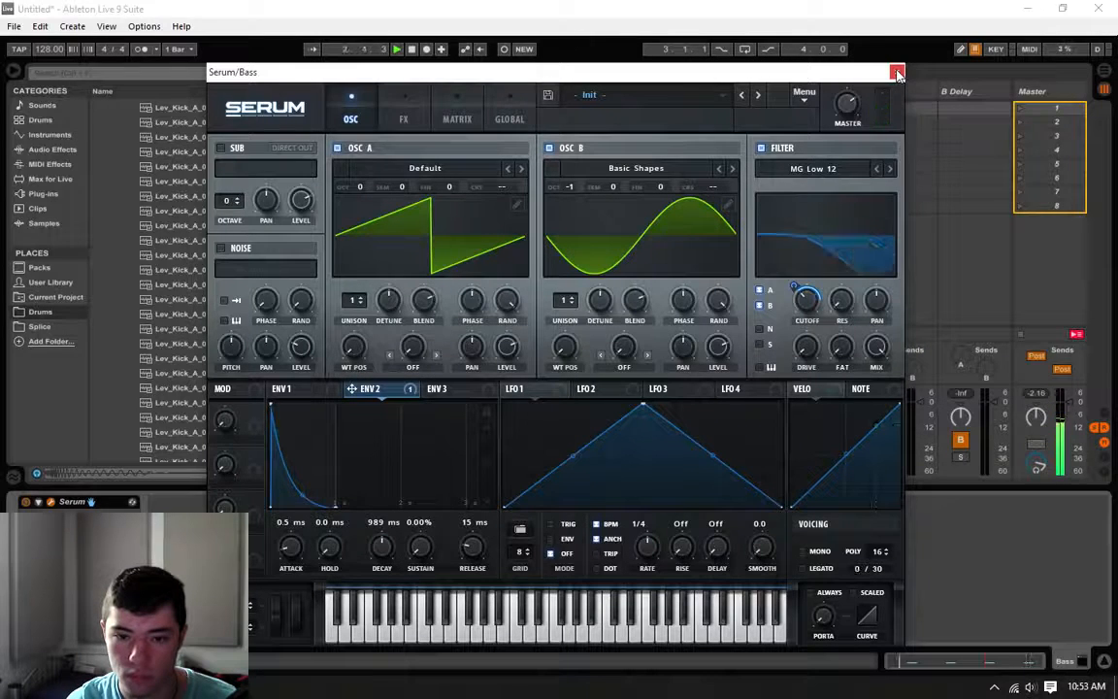
pyautogui.press('space')
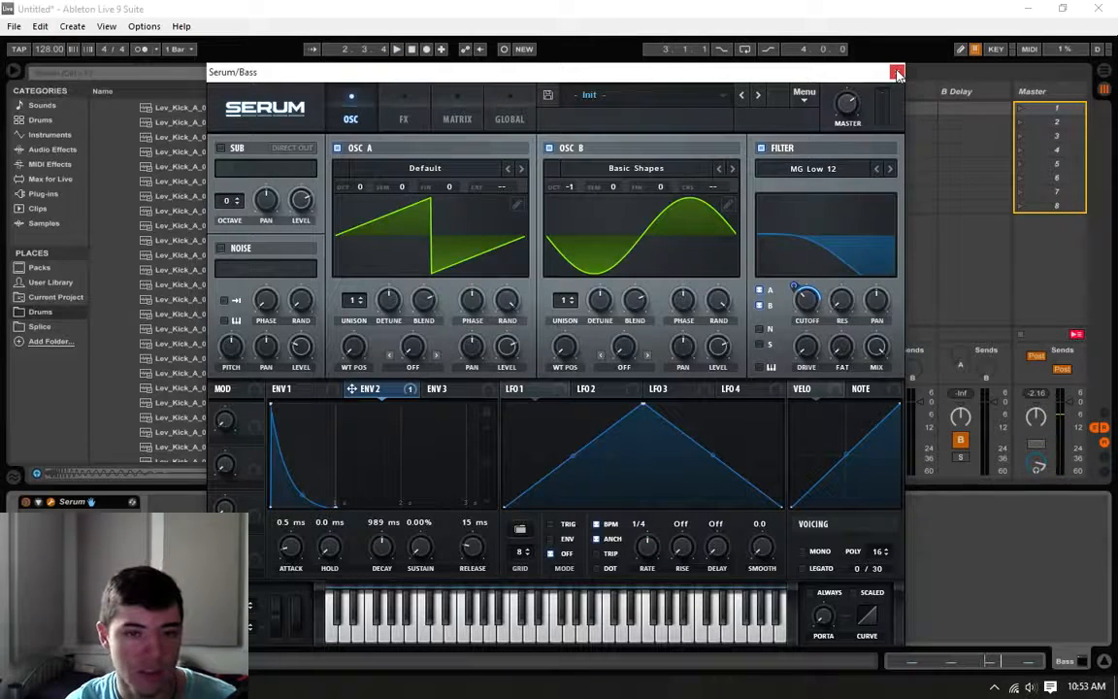
pyautogui.click(898, 74)
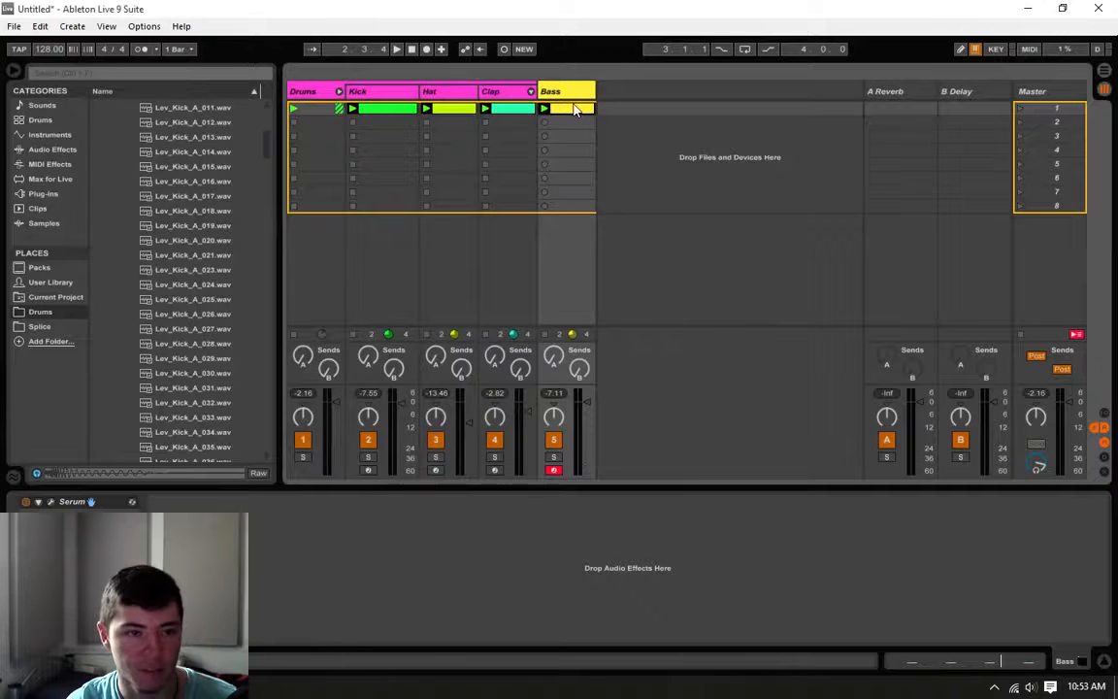
# Step: Add an EQ Eight after Serum on the Bass track, turn off its default bands, and briefly play the loop
pyautogui.click(49, 149)
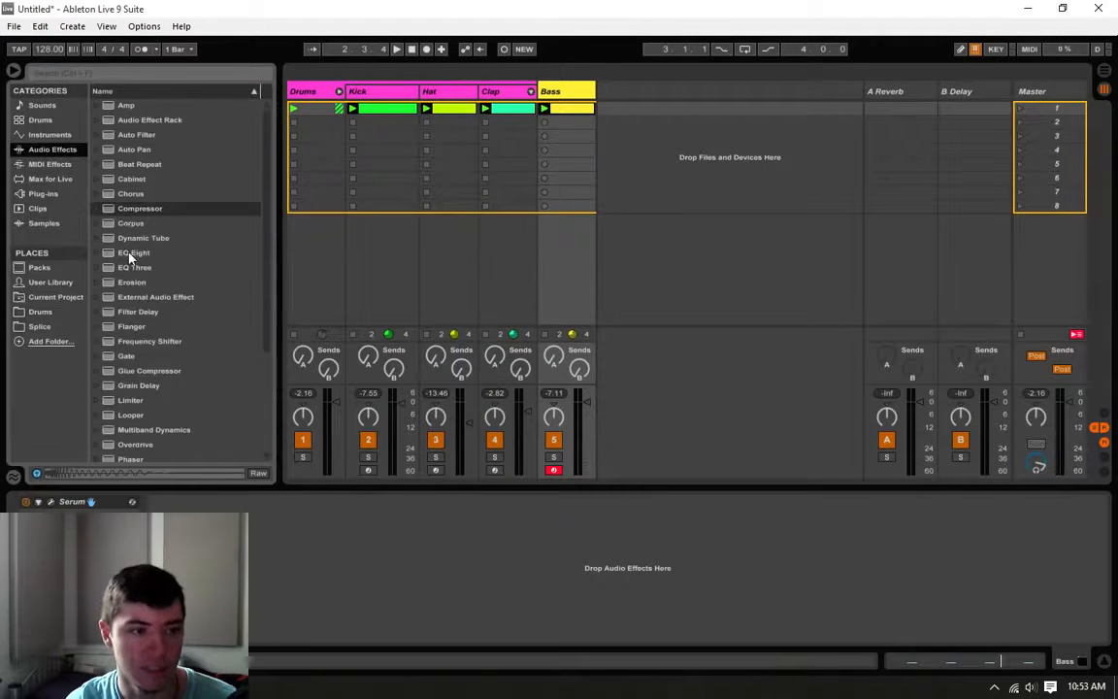
pyautogui.moveTo(134, 253); pyautogui.dragTo(301, 594)
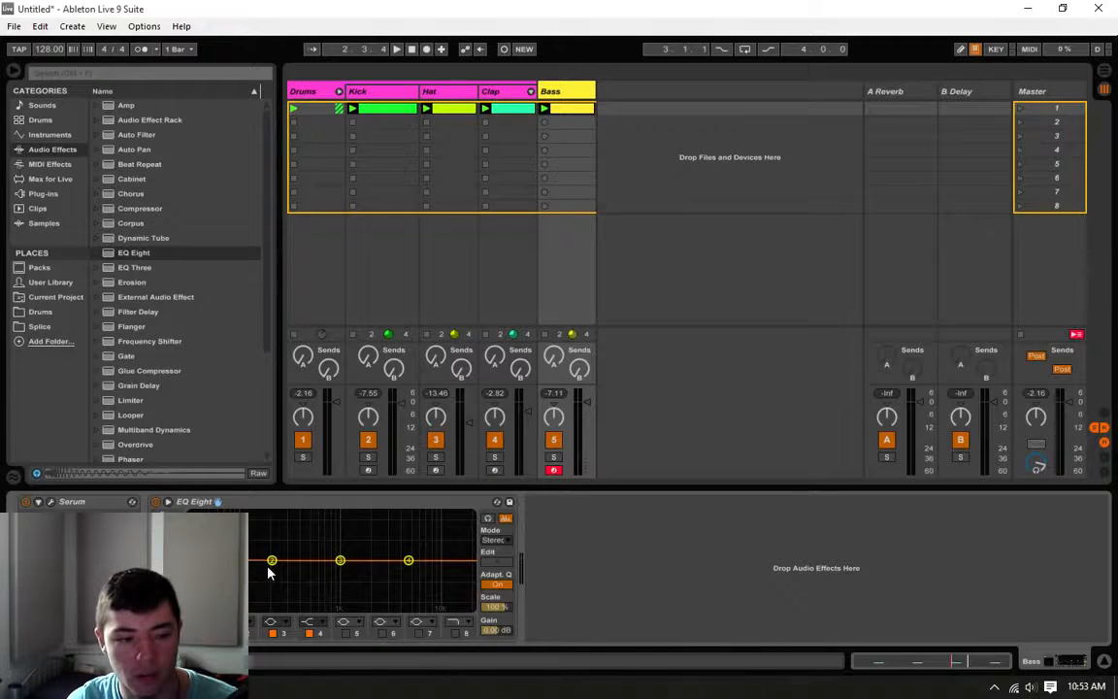
pyautogui.moveTo(272, 561); pyautogui.dragTo(225, 557)
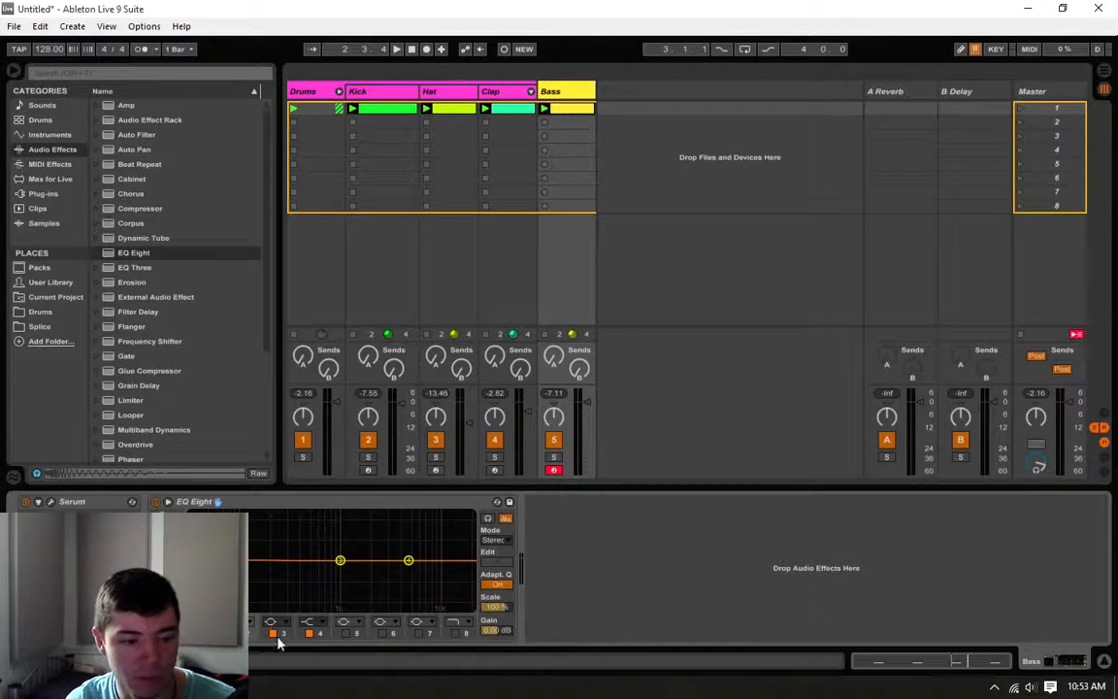
pyautogui.click(309, 634)
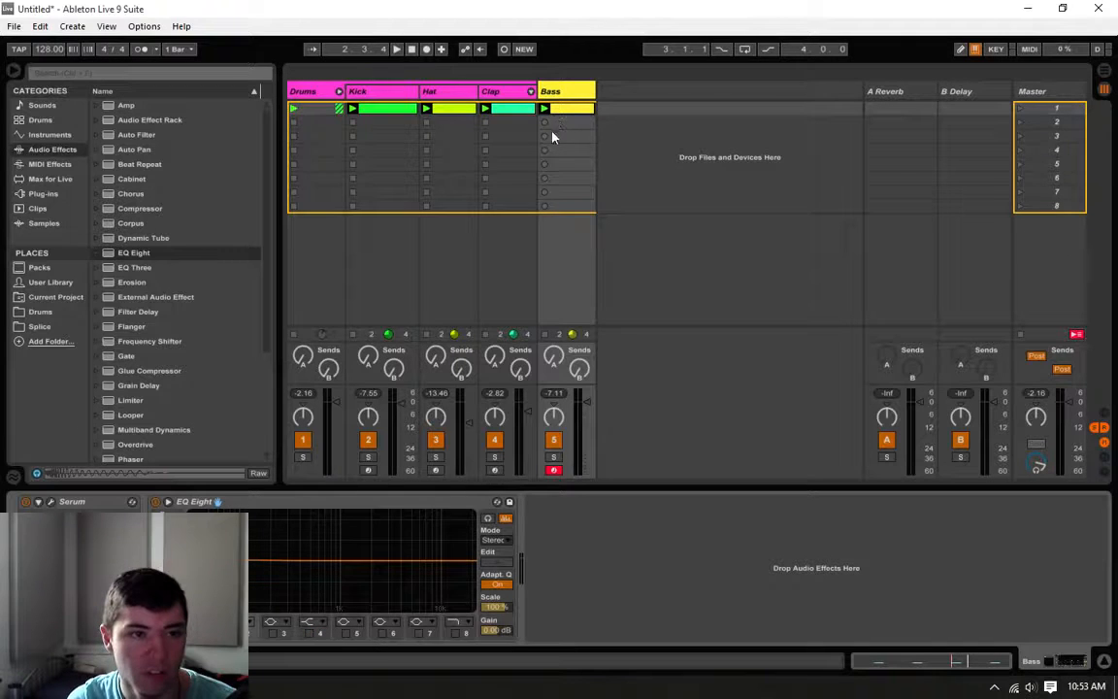
pyautogui.press('space')
pyautogui.press('space')
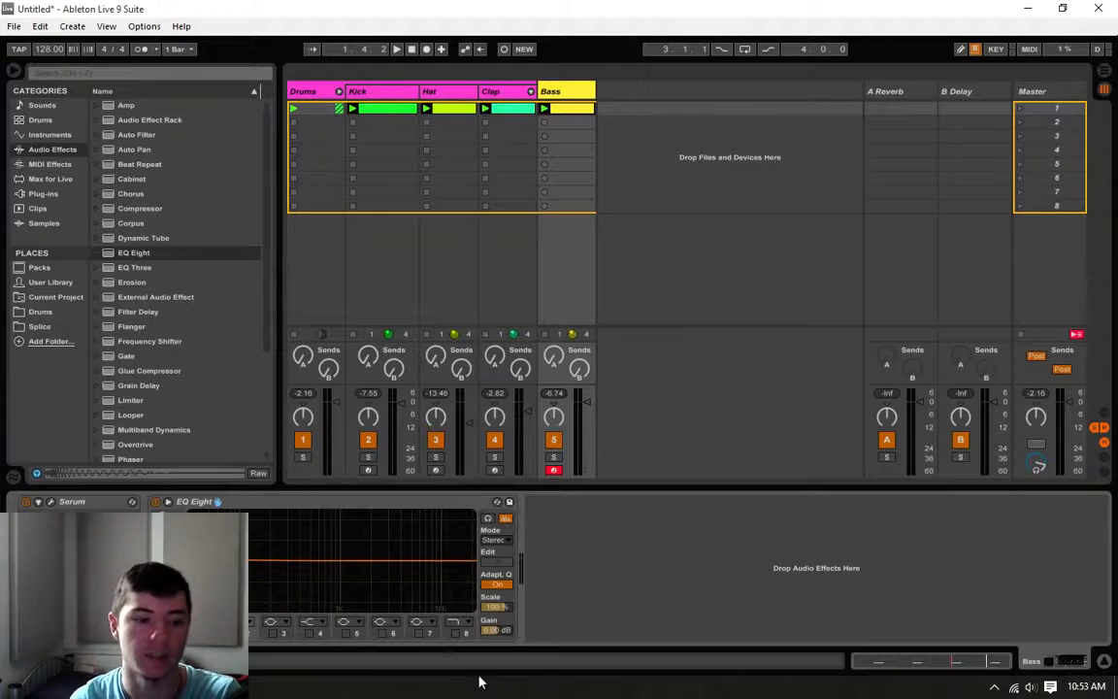
# Step: Turn on EQ band 8 with a gentler high-cut curve, lower it to roll off the bass's top end, and play the loop
pyautogui.click(456, 632)
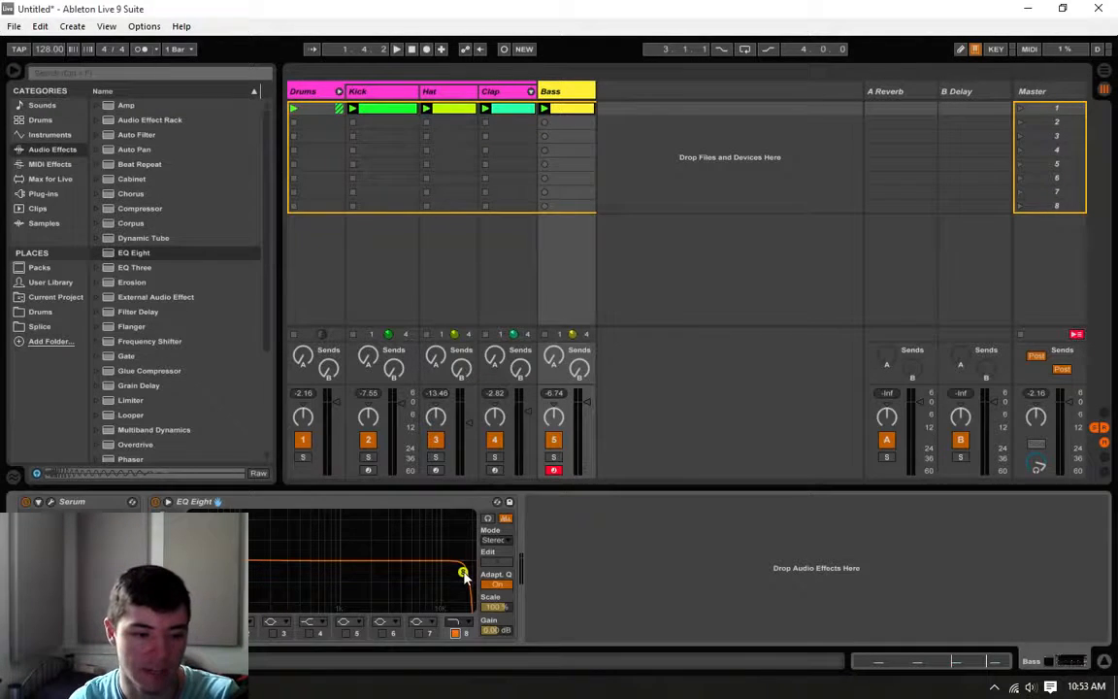
pyautogui.click(453, 622)
pyautogui.click(463, 607)
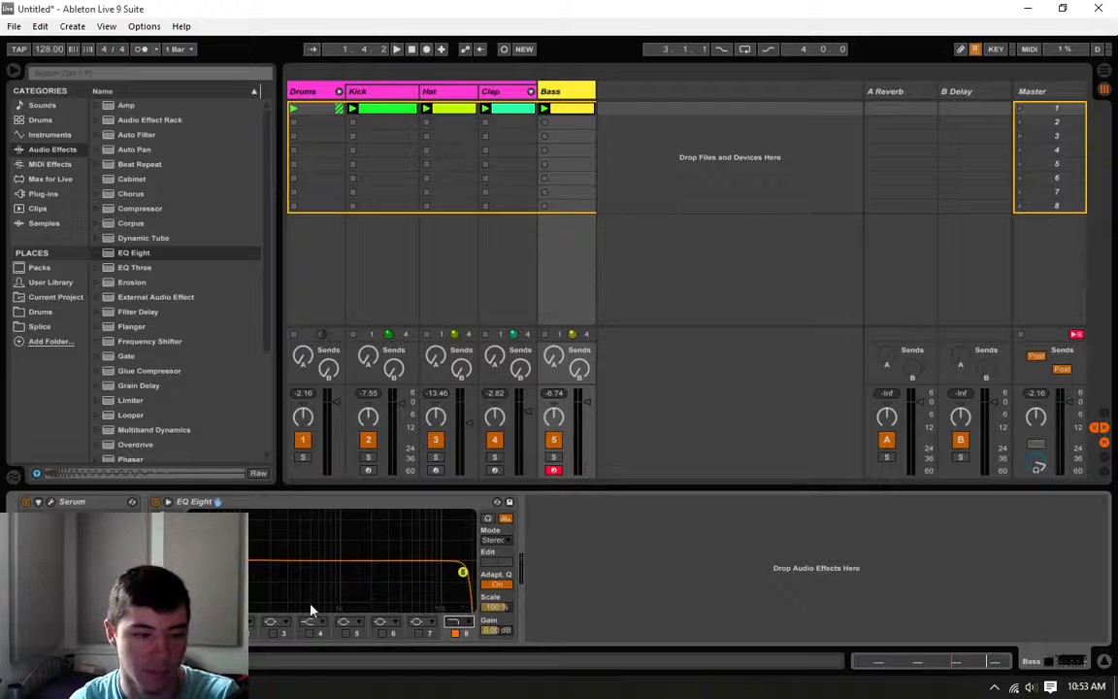
pyautogui.moveTo(463, 585); pyautogui.dragTo(460, 592)
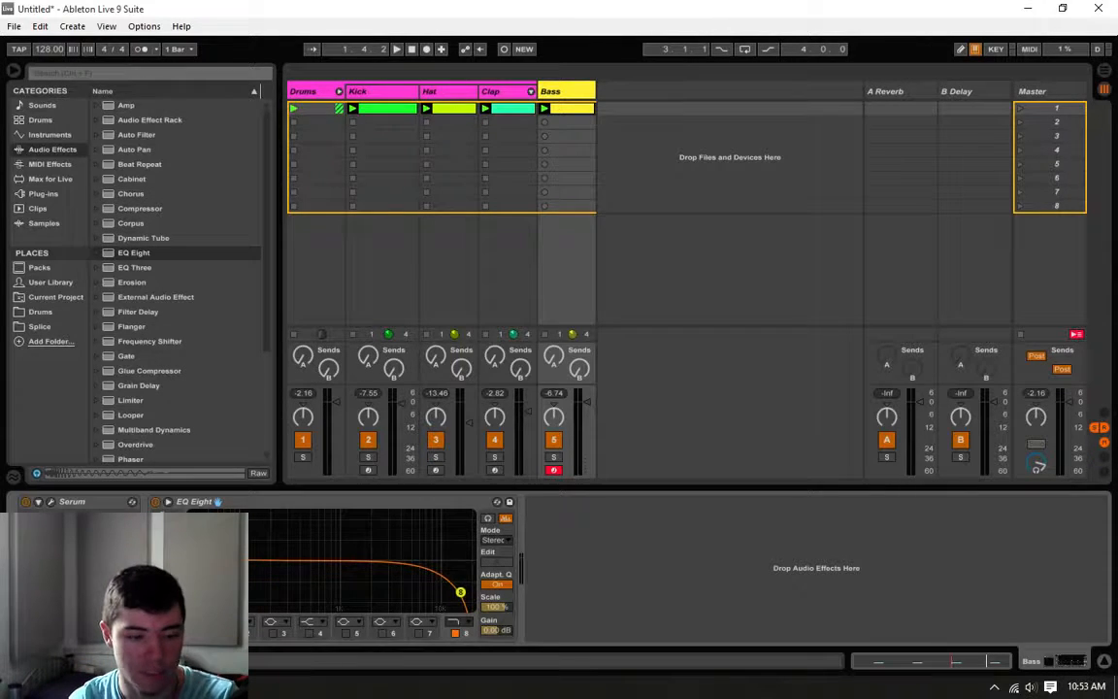
pyautogui.press('space')
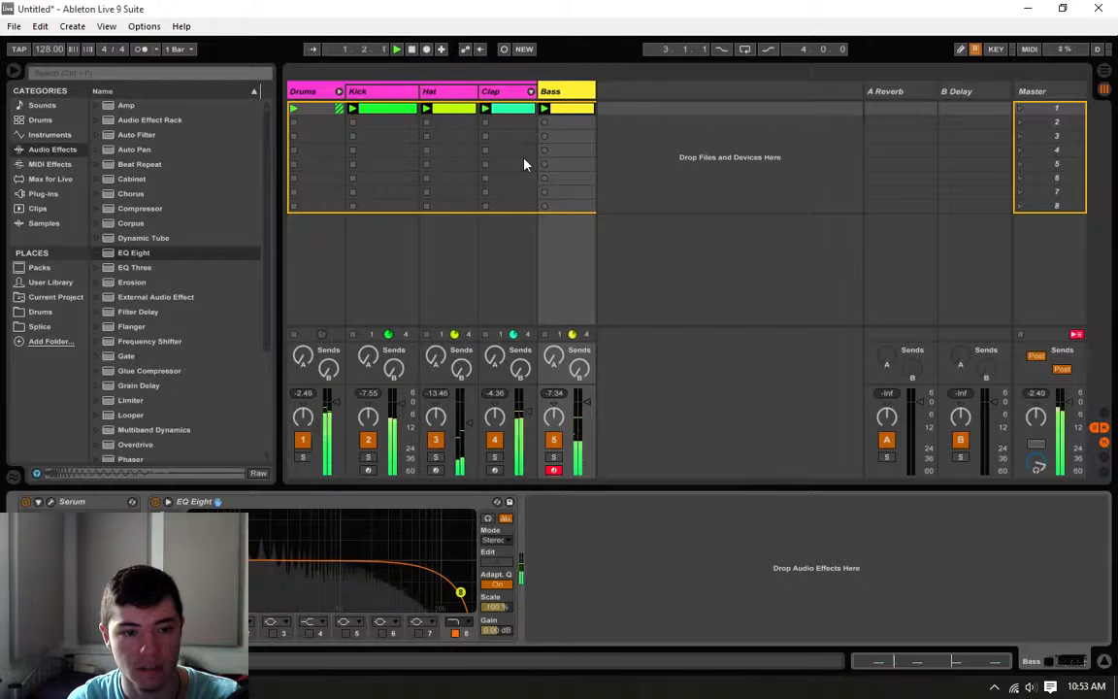
# Step: Insert a new MIDI track beside Bass, load Serum on it, and close the plug-in window
pyautogui.click(456, 95)
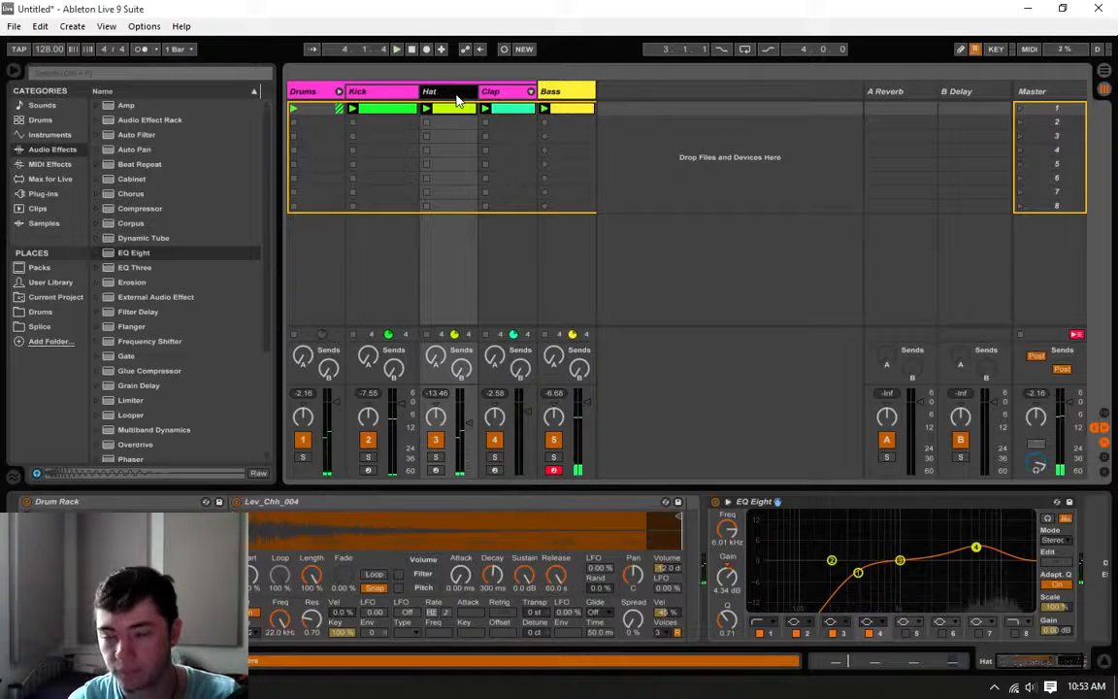
pyautogui.click(570, 100)
pyautogui.rightClick(570, 100)
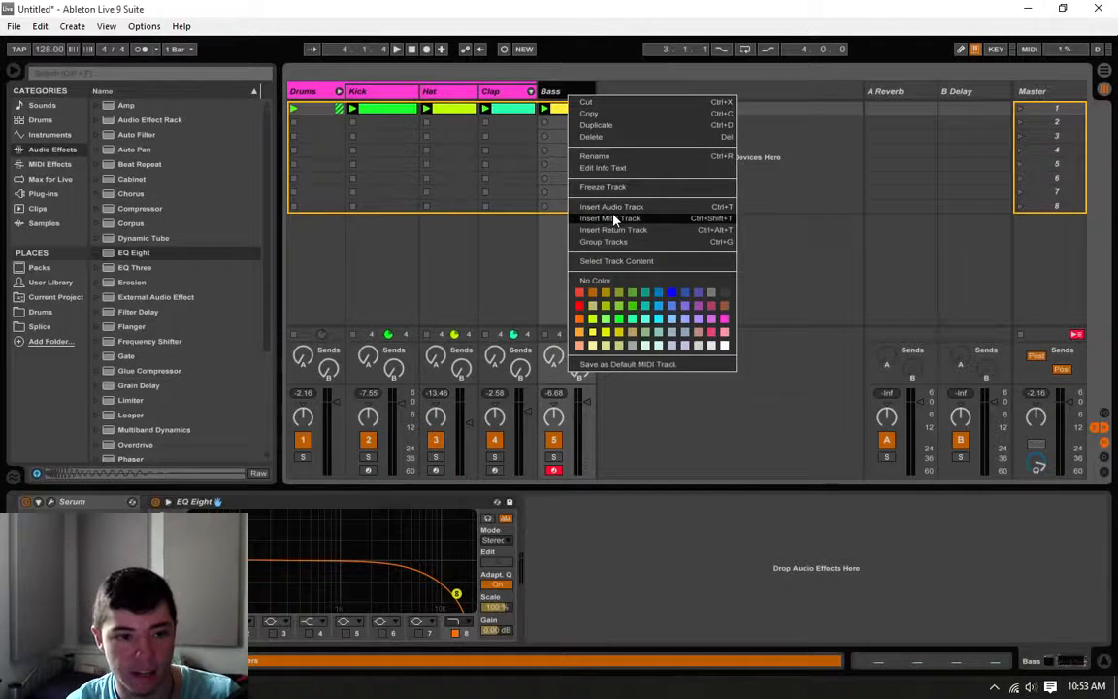
pyautogui.click(612, 217)
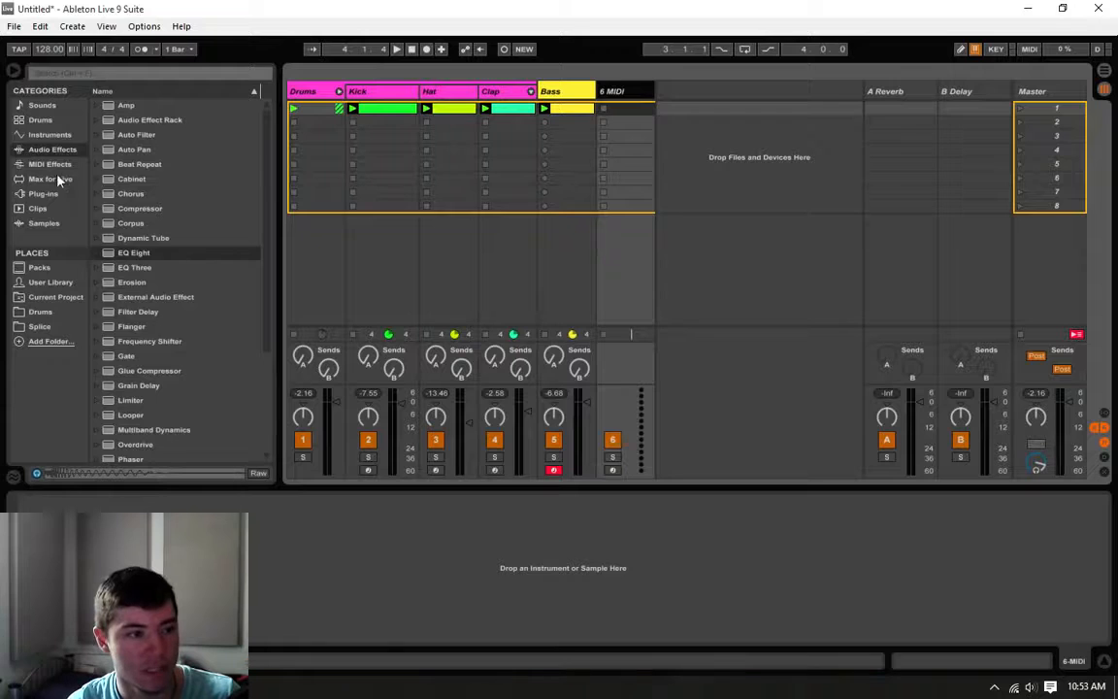
pyautogui.click(49, 178)
pyautogui.click(44, 193)
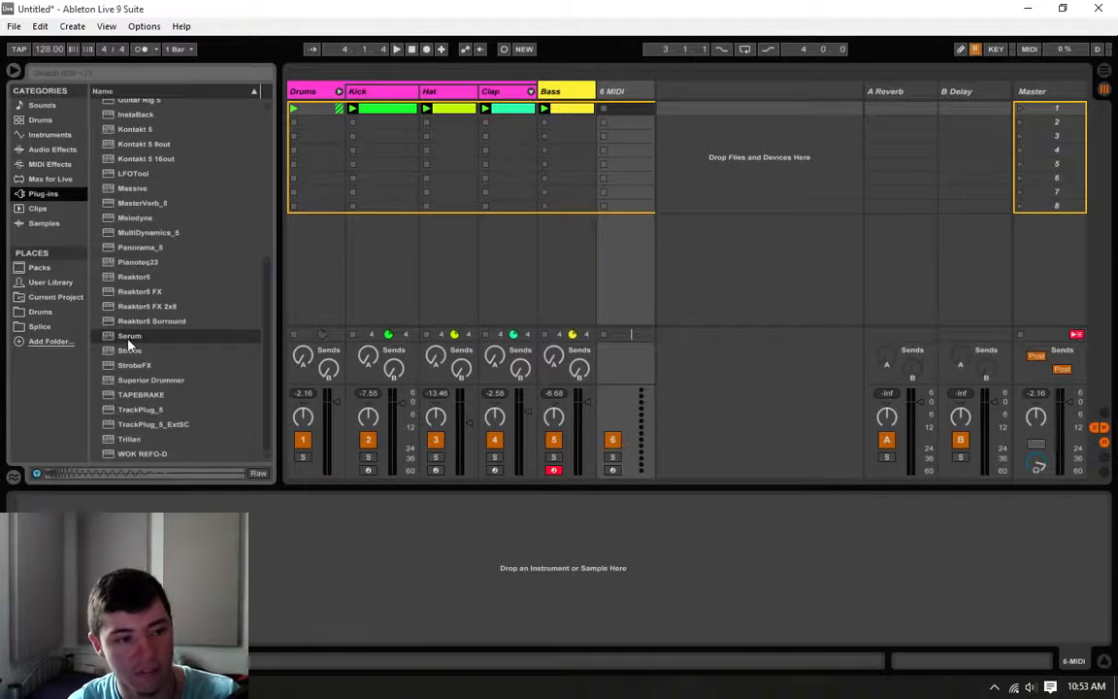
pyautogui.moveTo(128, 340); pyautogui.dragTo(661, 44)
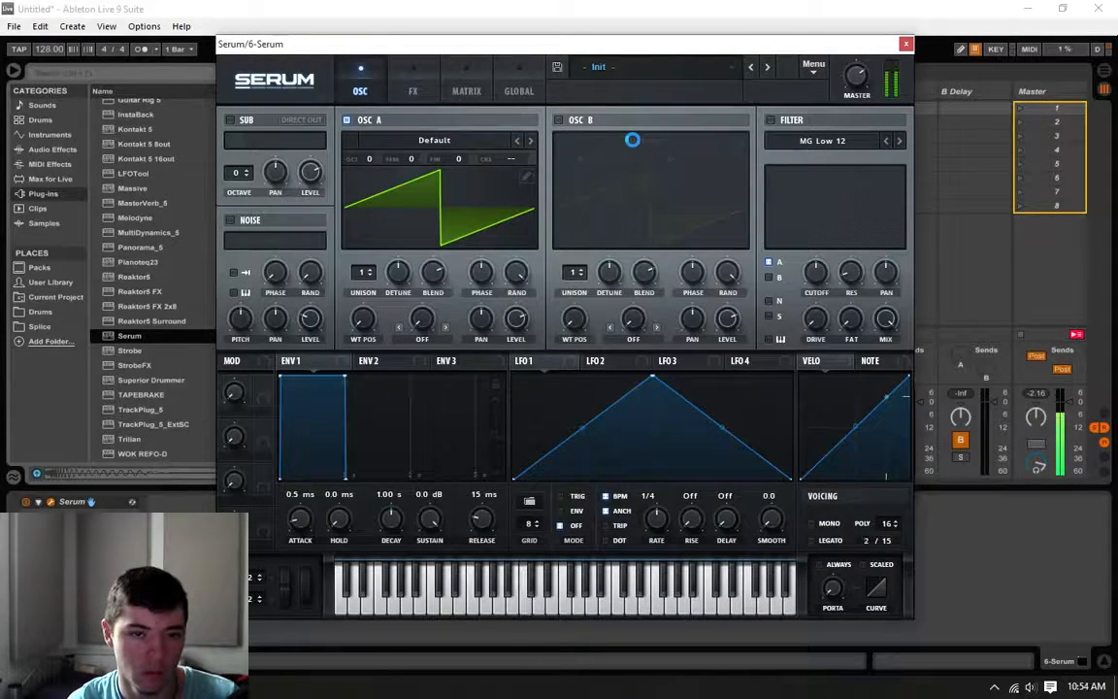
pyautogui.click(906, 44)
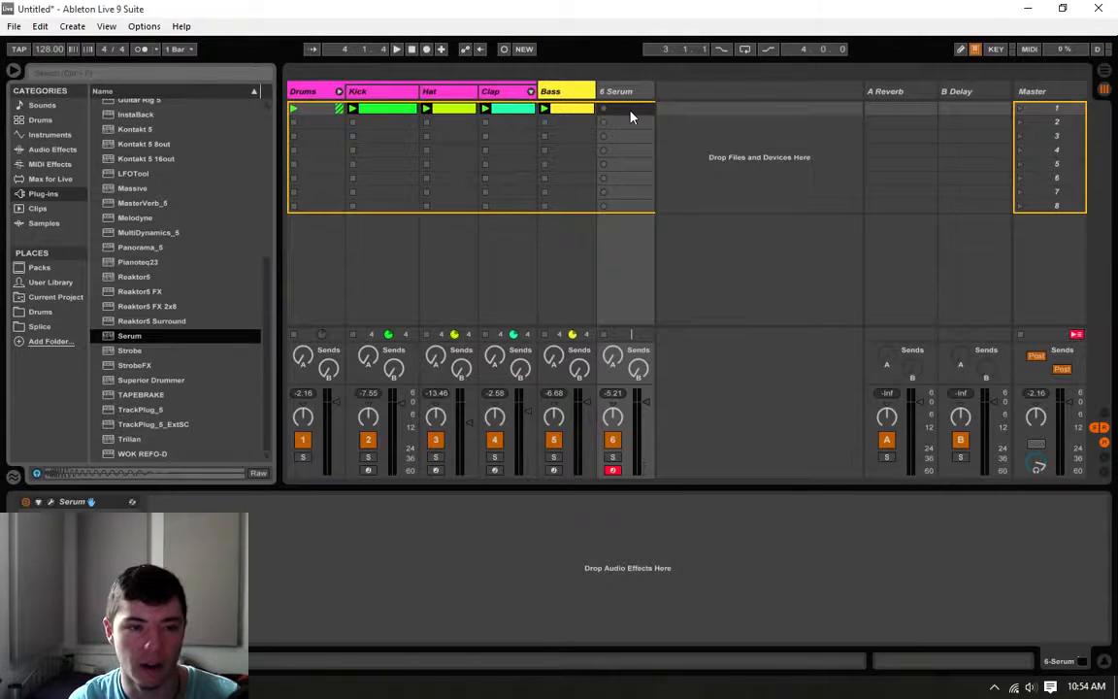
# Step: Copy the Bass clip into the first slot of the new Serum track and transpose its notes up one octave
pyautogui.rightClick(573, 116)
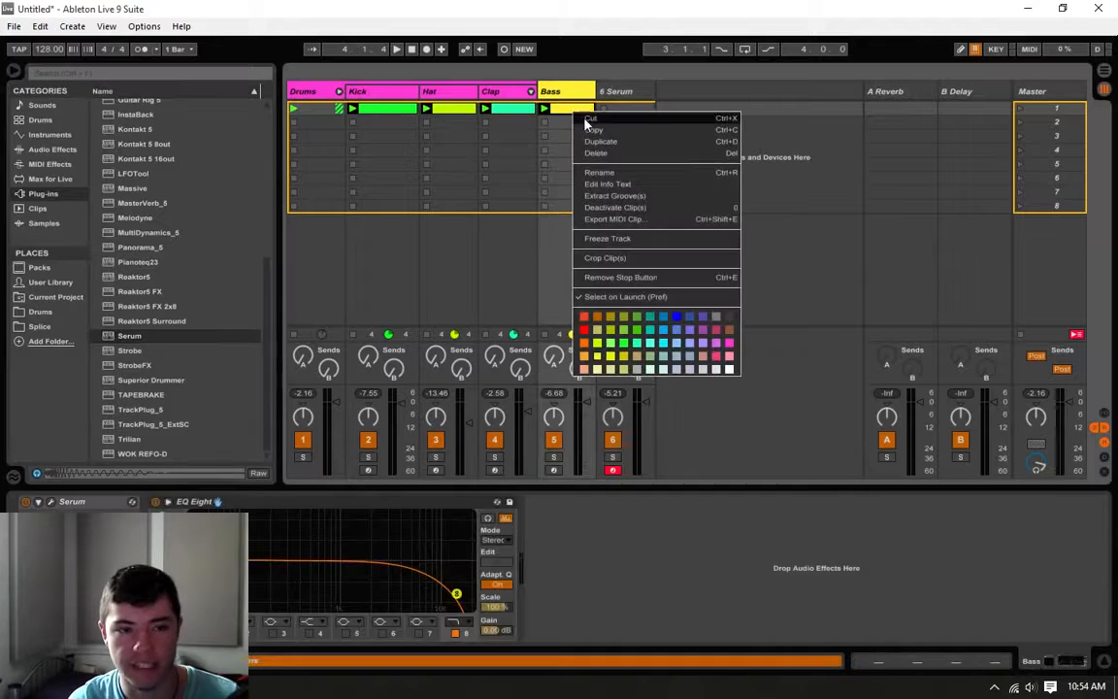
pyautogui.click(589, 136)
pyautogui.rightClick(633, 122)
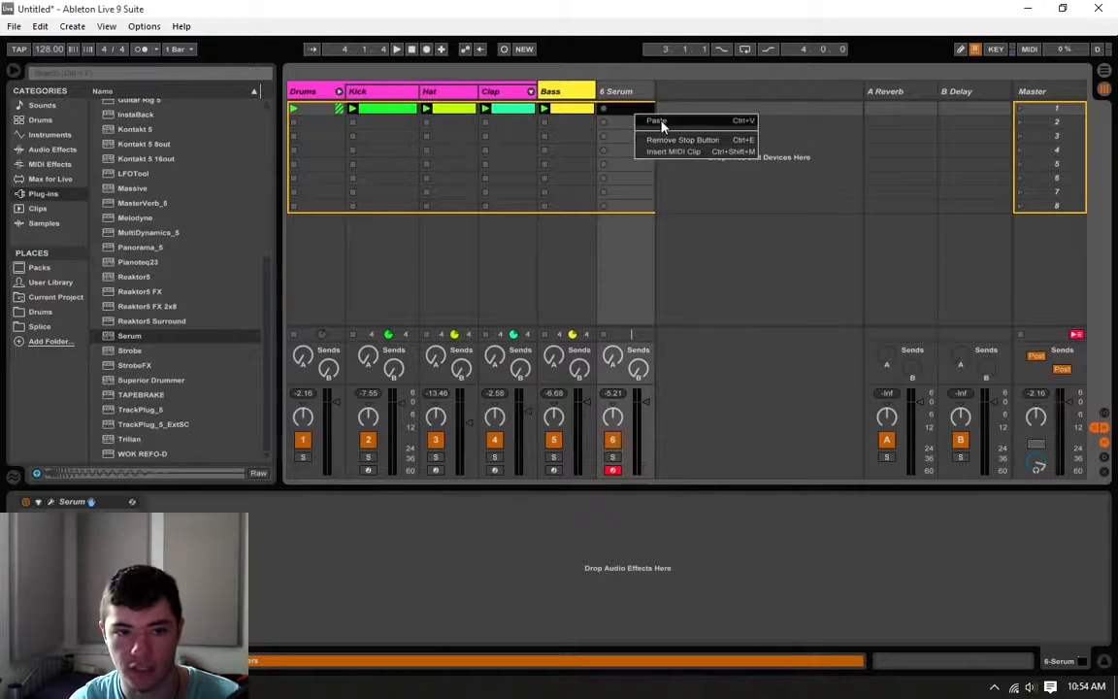
pyautogui.click(644, 119)
pyautogui.moveTo(1028, 518); pyautogui.dragTo(255, 597)
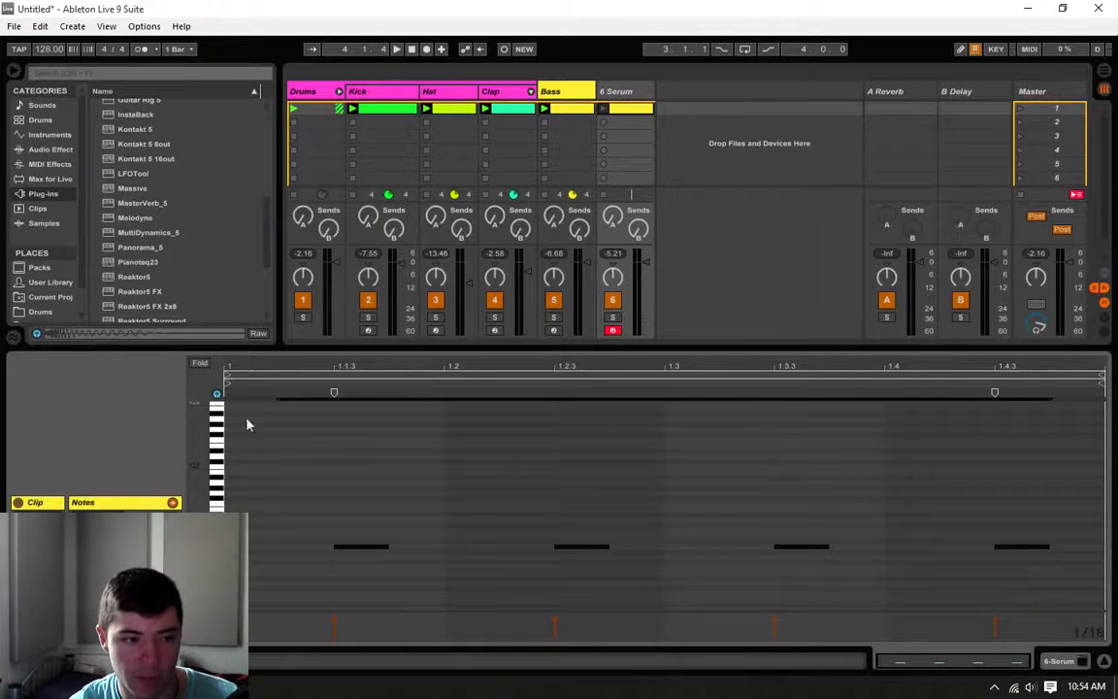
pyautogui.hotkey('shift', 'Up')
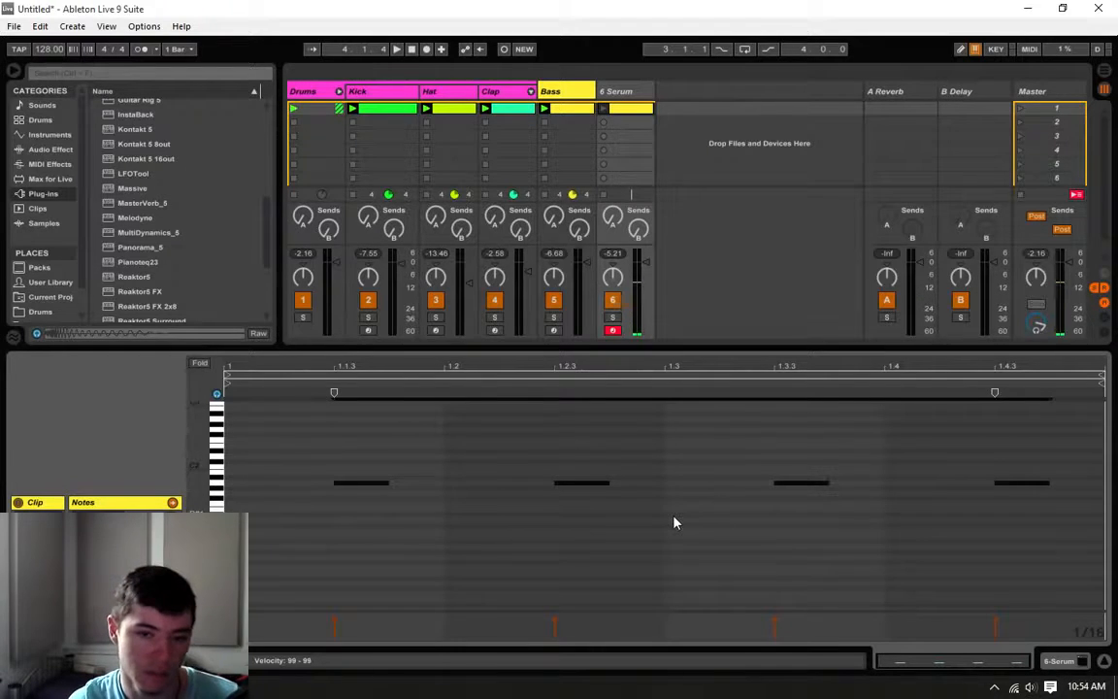
pyautogui.scroll(1, 685, 513)
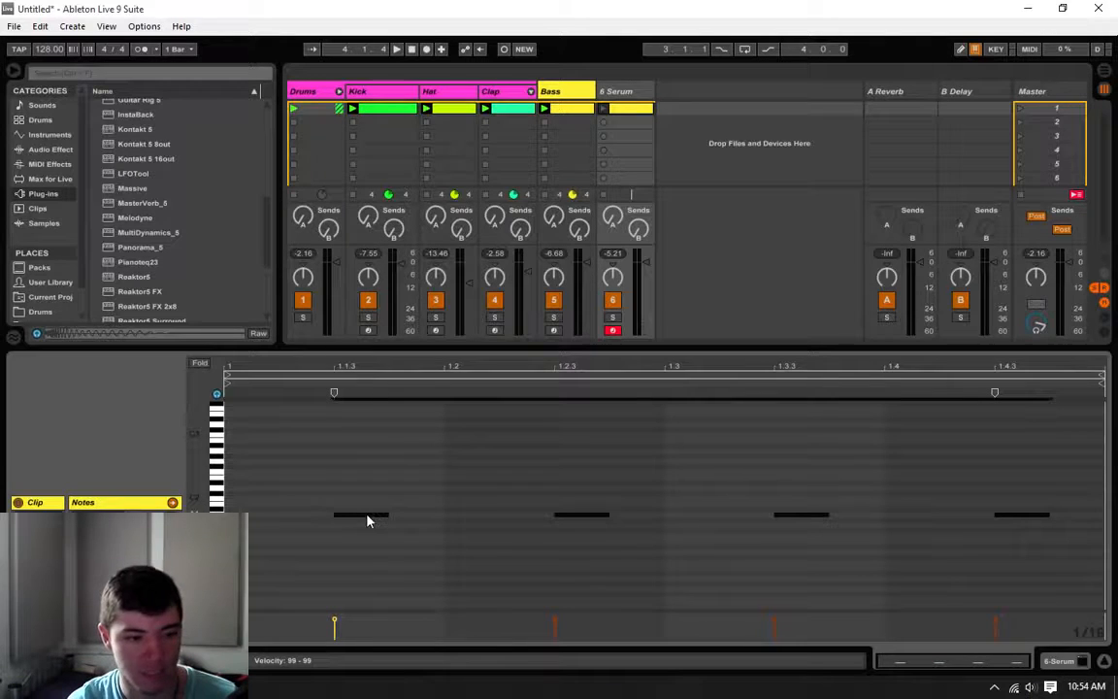
# Step: Duplicate the four off-beat notes up to E2 and launch the Serum clip with the beat
pyautogui.moveTo(367, 520); pyautogui.dragTo(365, 483)
pyautogui.press('space')
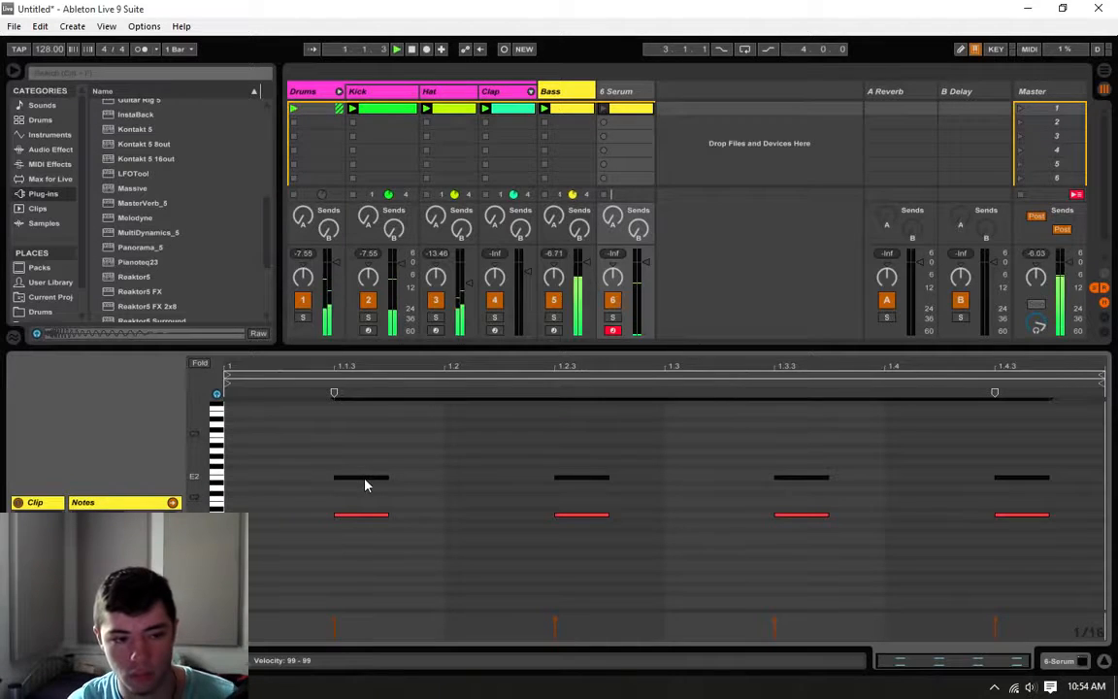
pyautogui.click(604, 108)
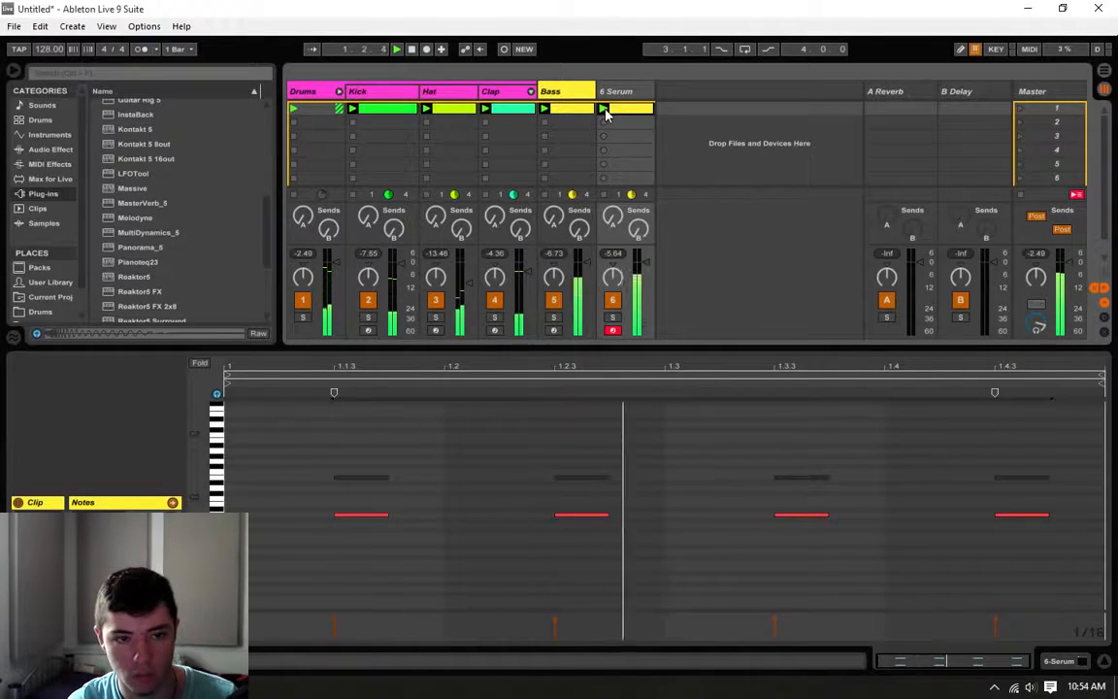
# Step: Add another copy of the off-beat notes one octave above the lowest row and listen to the chord
pyautogui.moveTo(1066, 450); pyautogui.dragTo(352, 460)
pyautogui.press('space')
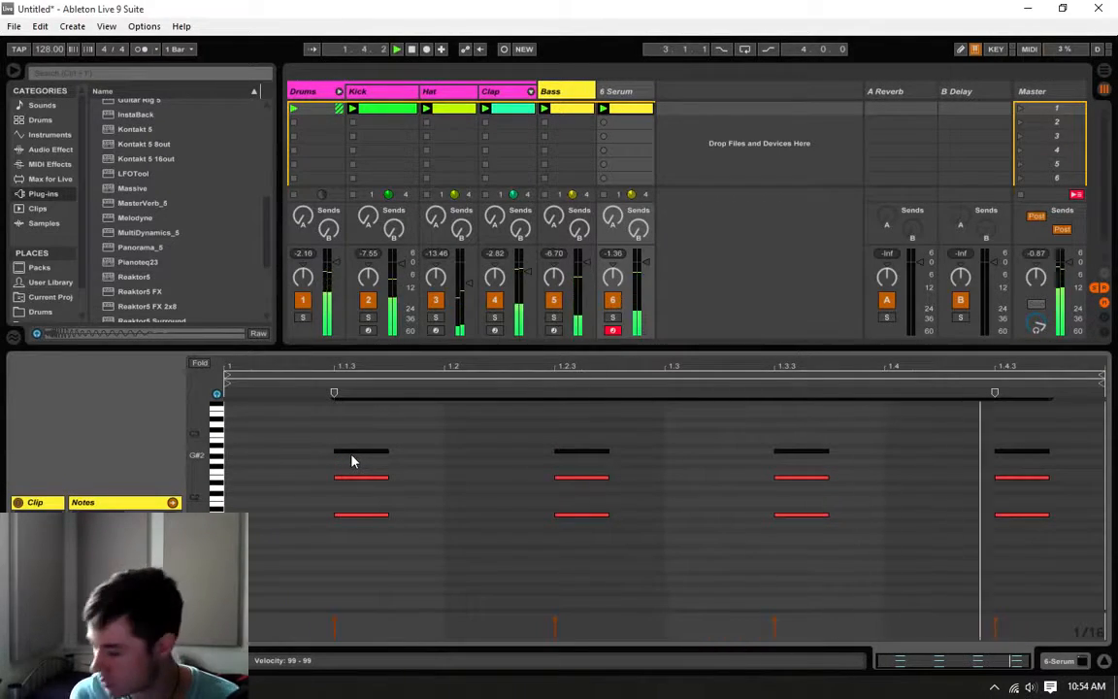
pyautogui.press('space')
pyautogui.click(352, 460)
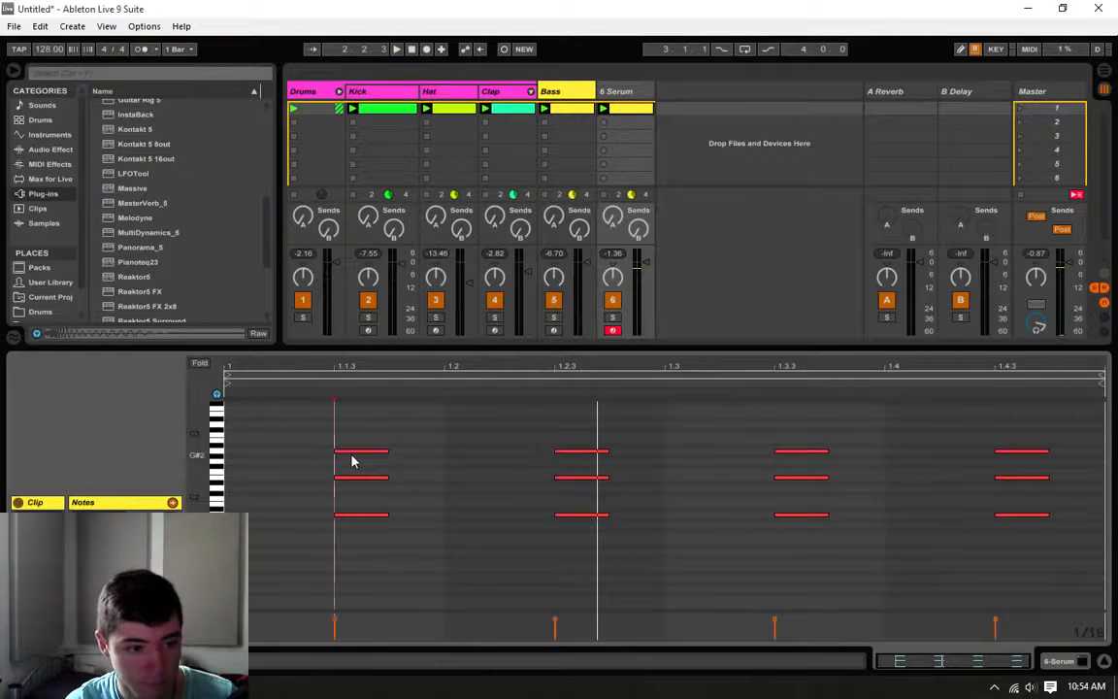
# Step: Duplicate the top row of notes up to C3 to complete the chord and play it with the beat
pyautogui.moveTo(332, 421); pyautogui.dragTo(1013, 445)
pyautogui.press('space')
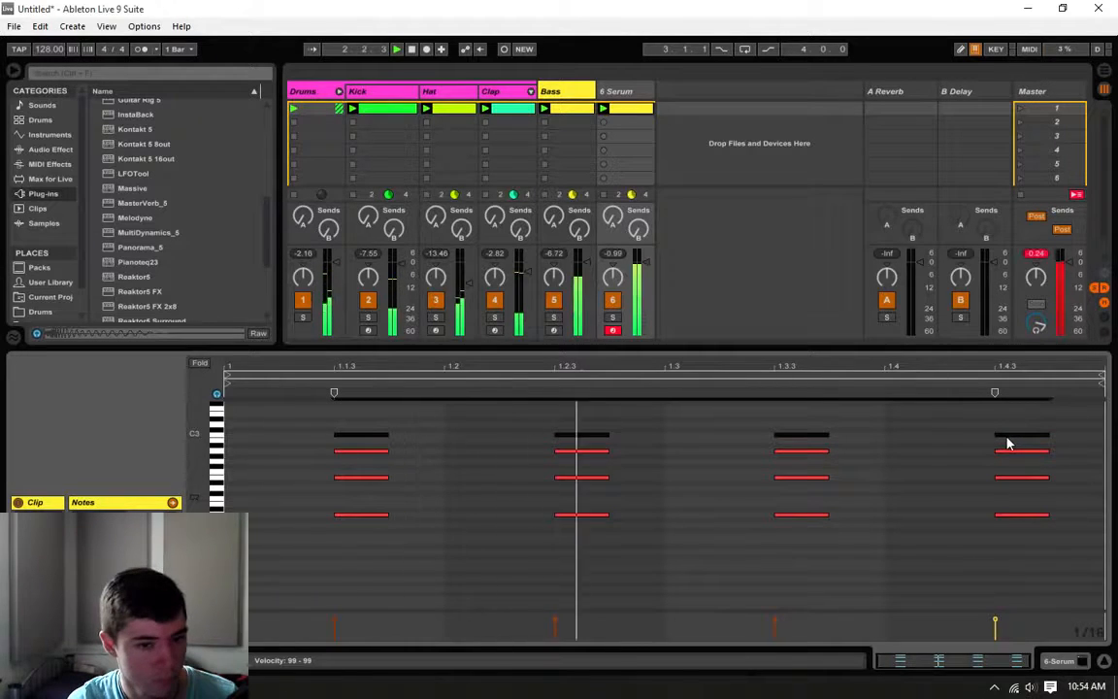
pyautogui.press('space')
pyautogui.scroll(2, 1004, 438)
pyautogui.click(945, 497)
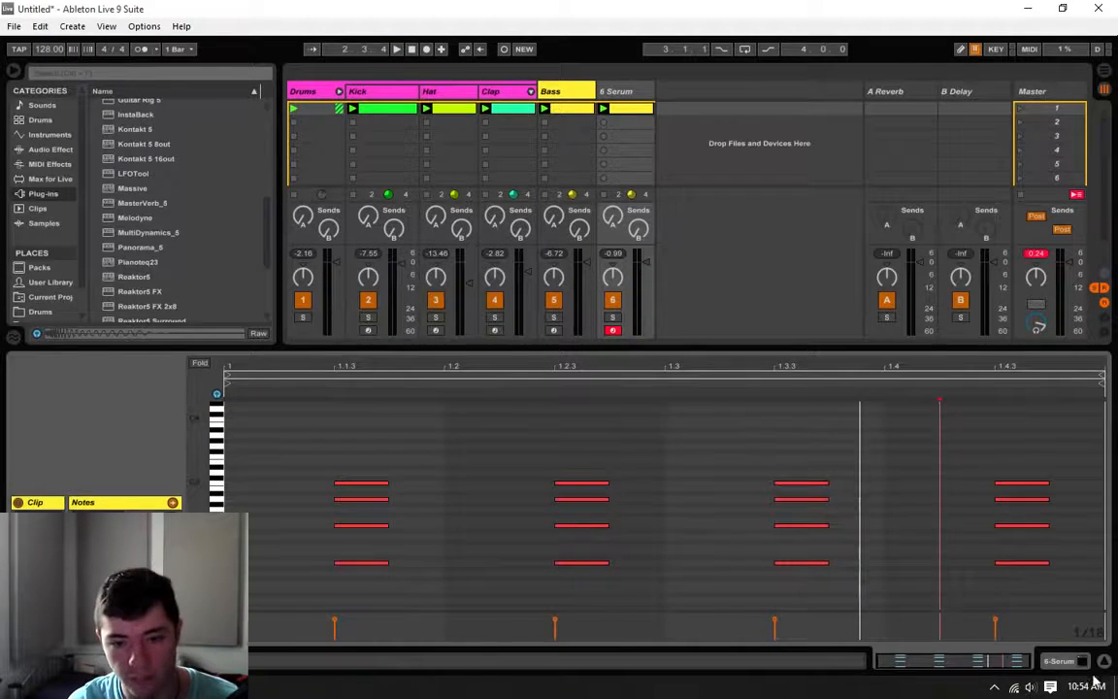
pyautogui.click(884, 485)
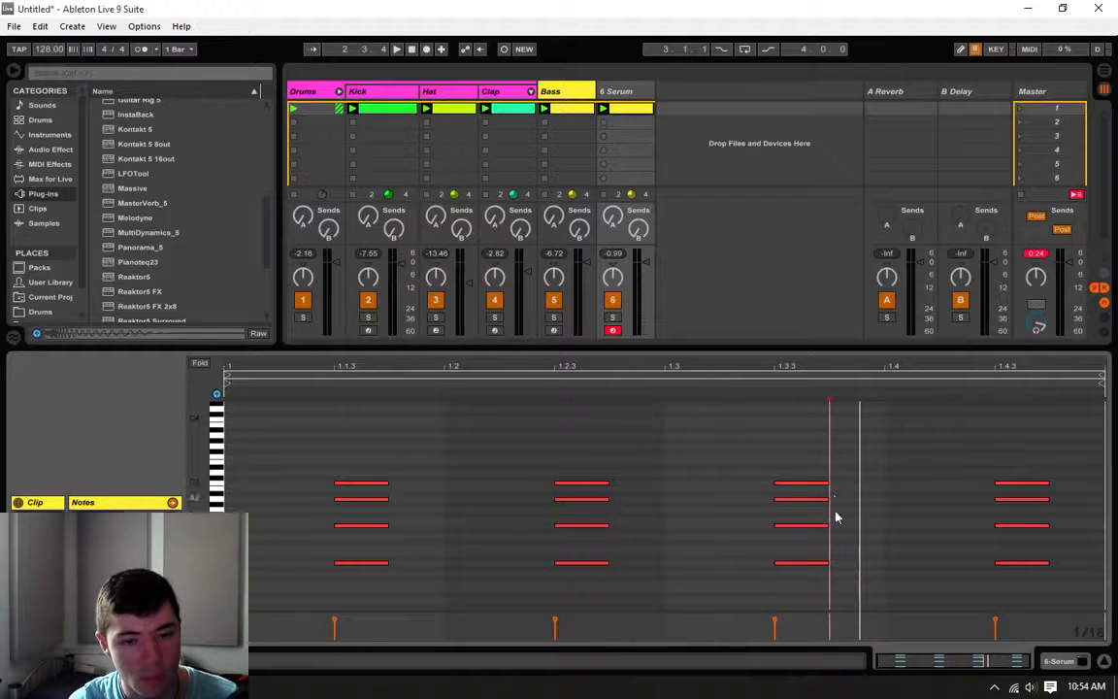
# Step: Add an EQ Eight to the chord track and raise its band 1 low cut to remove the low end
pyautogui.click(55, 165)
pyautogui.click(50, 151)
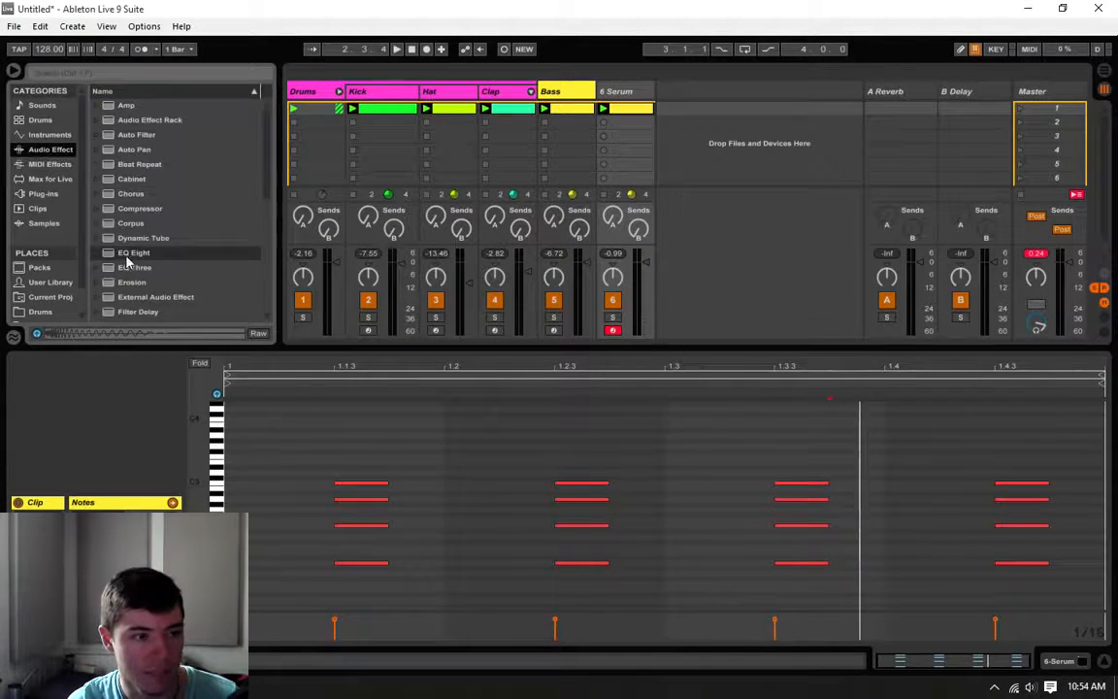
pyautogui.moveTo(131, 253); pyautogui.dragTo(641, 145)
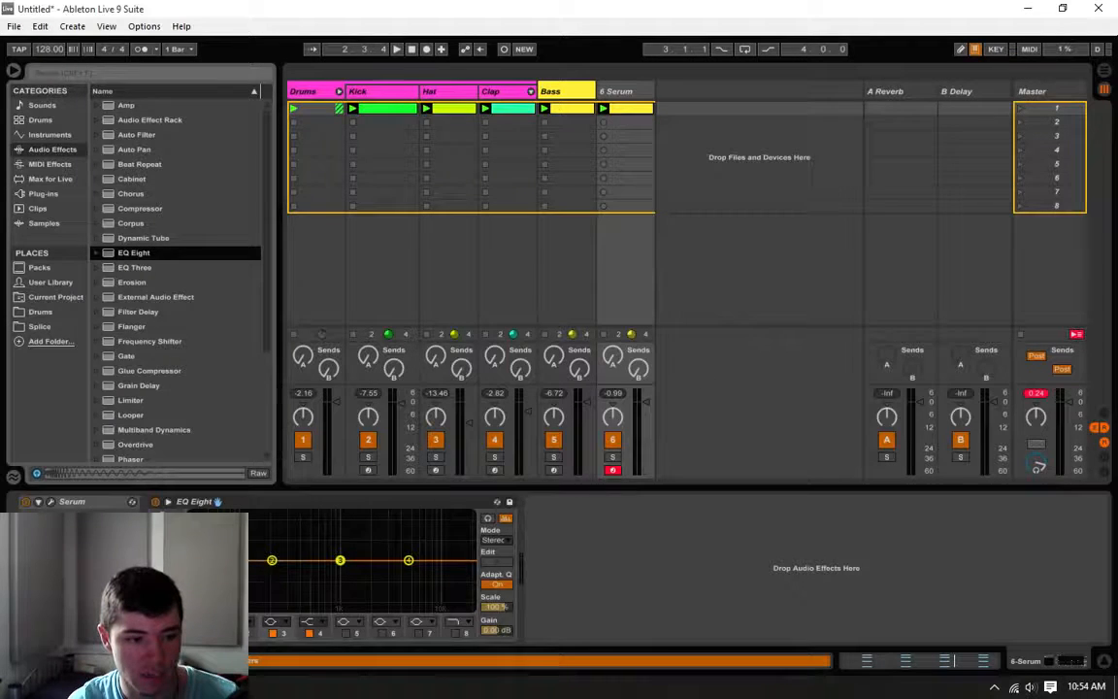
pyautogui.click(204, 561)
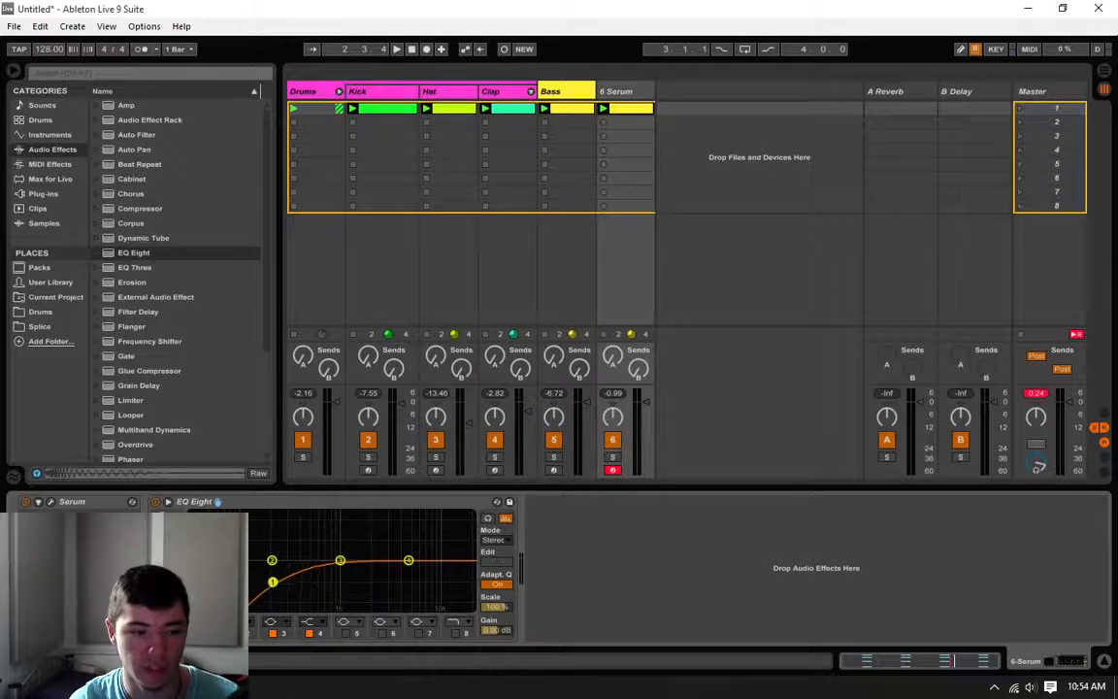
# Step: Compare the Bass and chord track EQs, play the full loop, and open the chord clip's notes
pyautogui.click(549, 91)
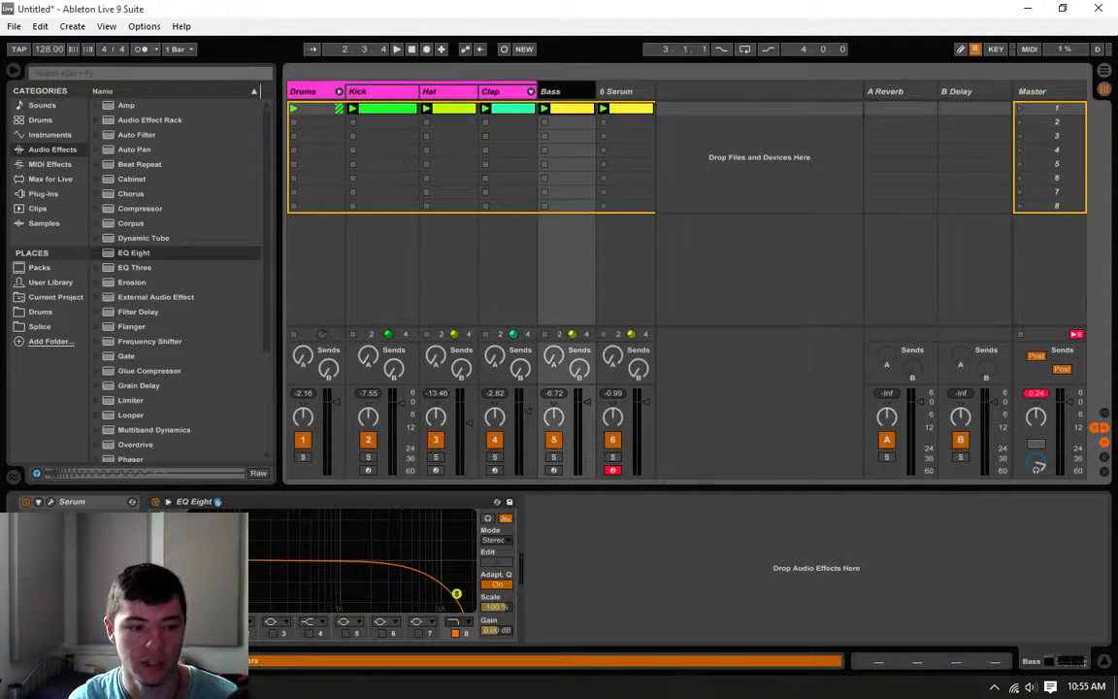
pyautogui.click(627, 93)
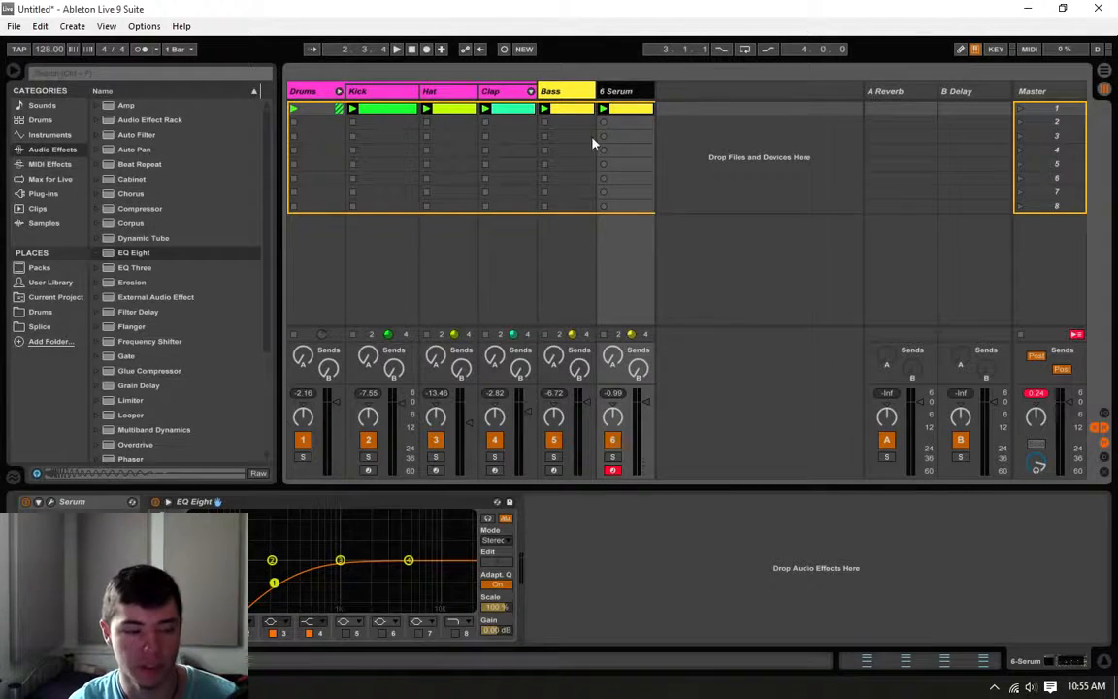
pyautogui.press('space')
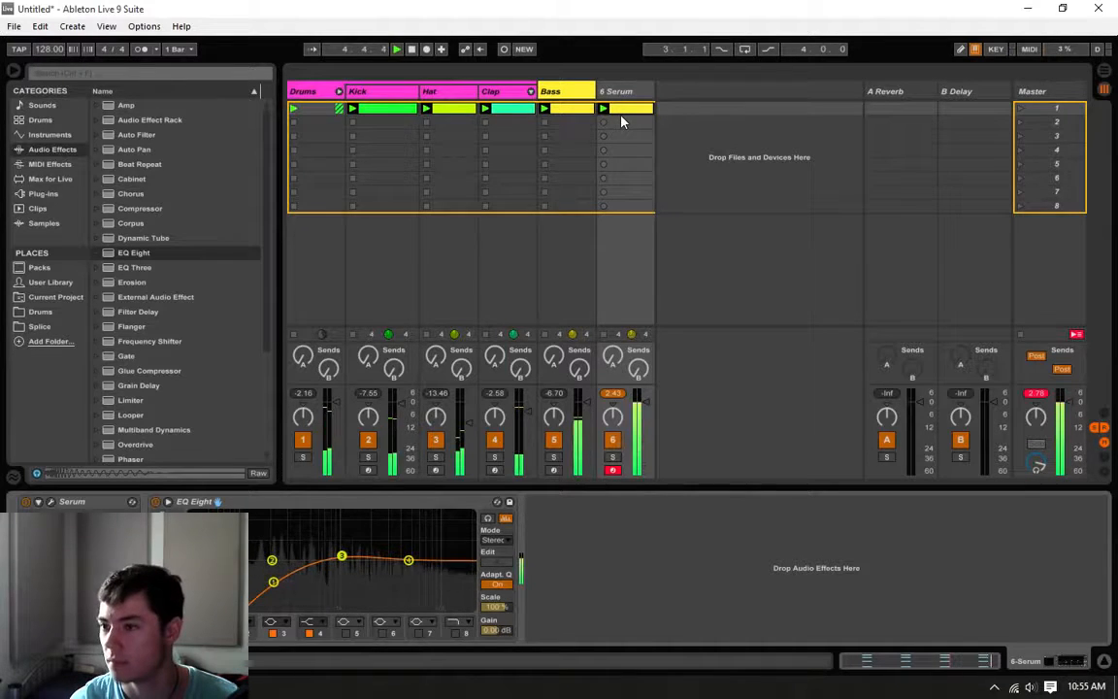
pyautogui.press('space')
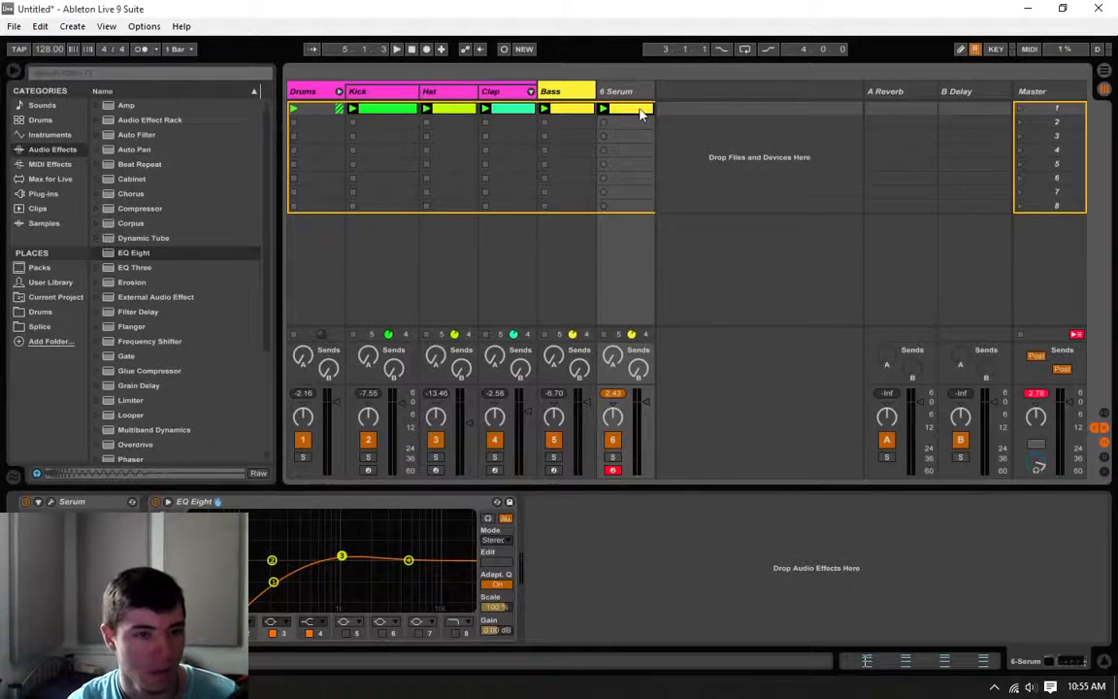
pyautogui.doubleClick(640, 109)
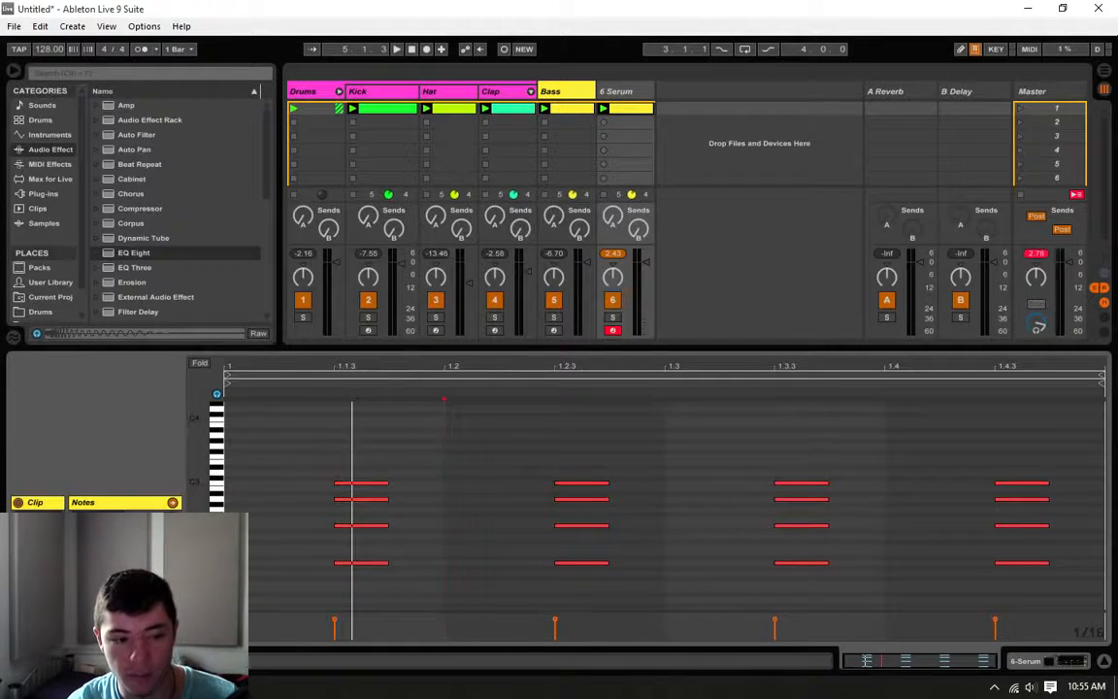
# Step: Extend the chord clip's loop to four bars, duplicate the first bar's off-beat chords through bar 4 and play it
pyautogui.press('Up')
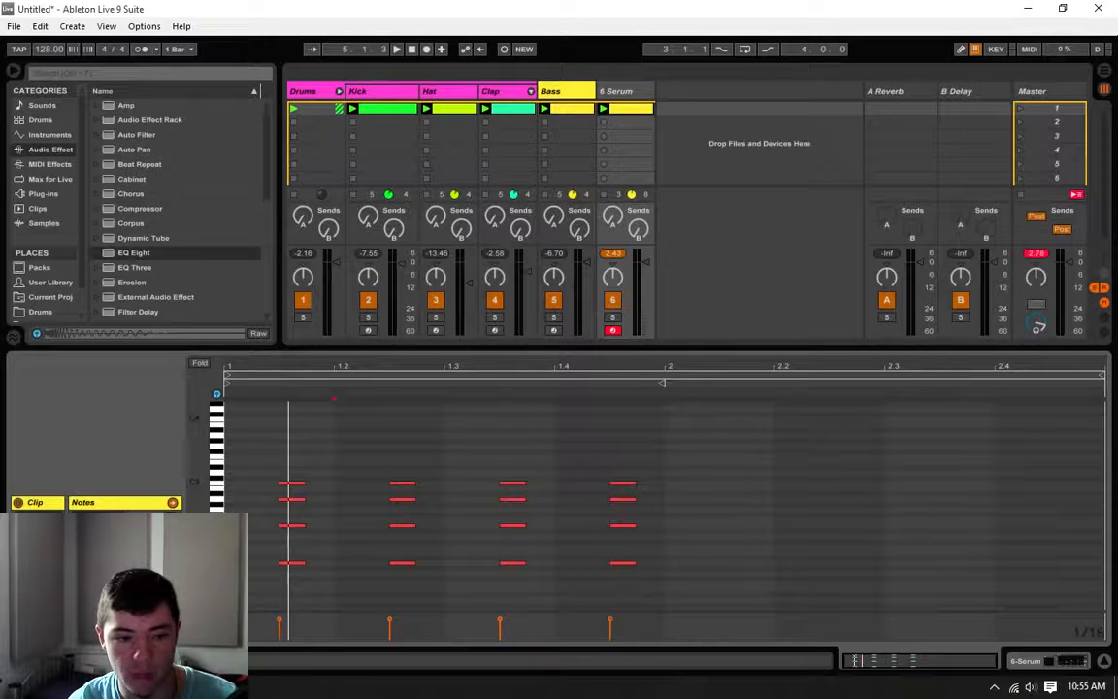
pyautogui.press('Up')
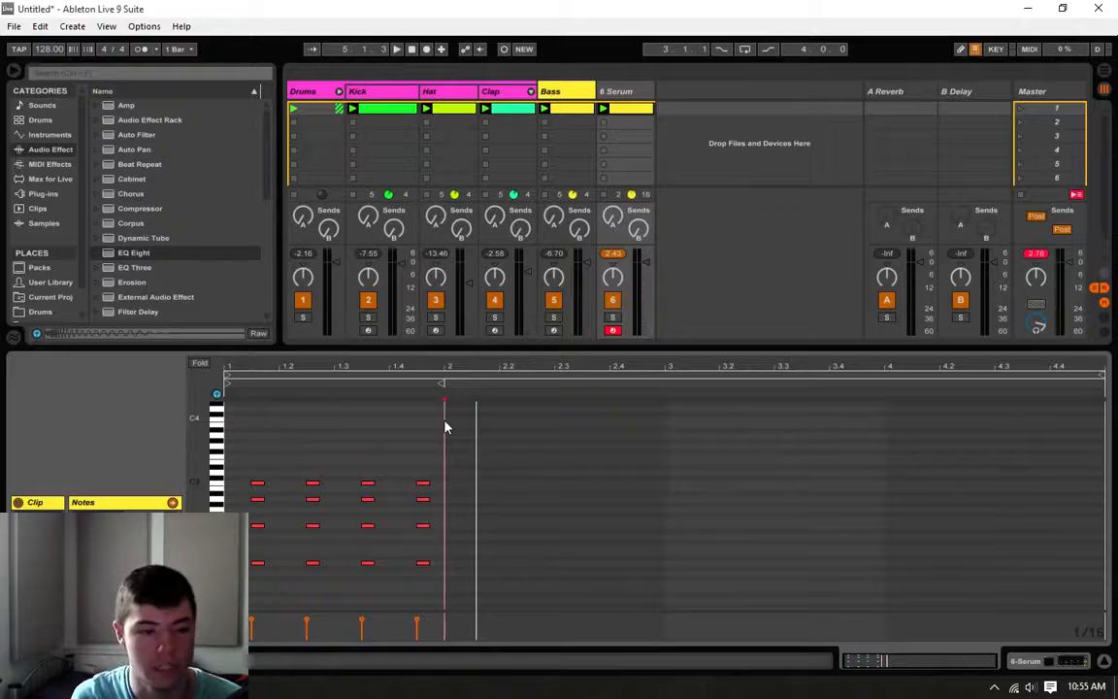
pyautogui.moveTo(445, 421); pyautogui.dragTo(225, 609)
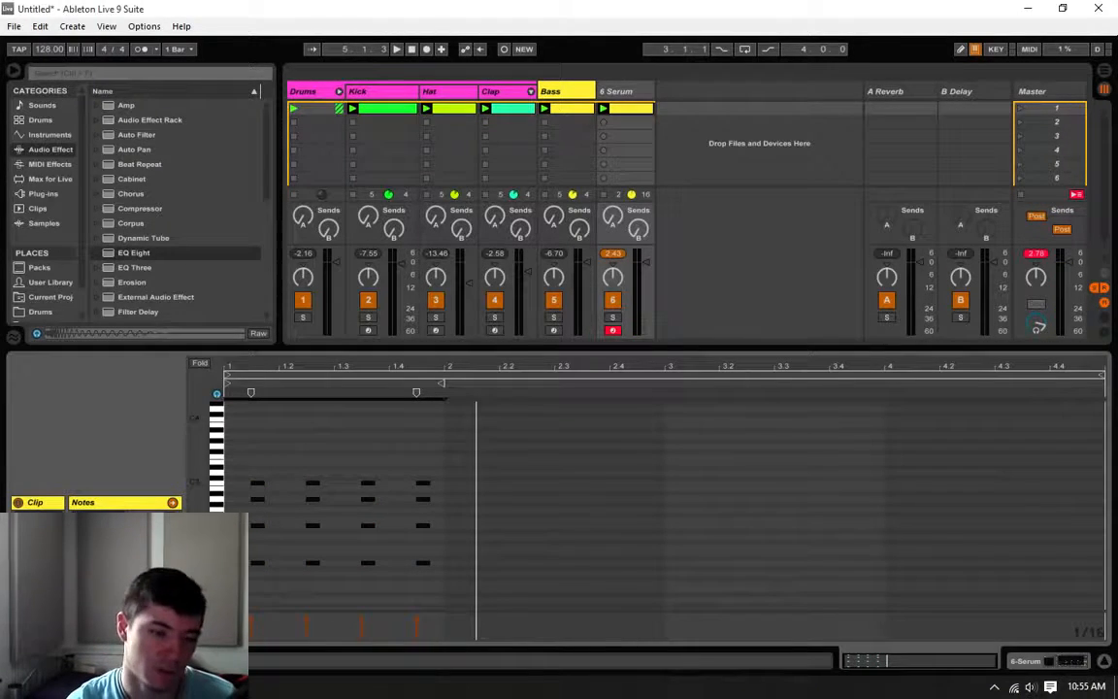
pyautogui.hotkey('ctrl', 'd')
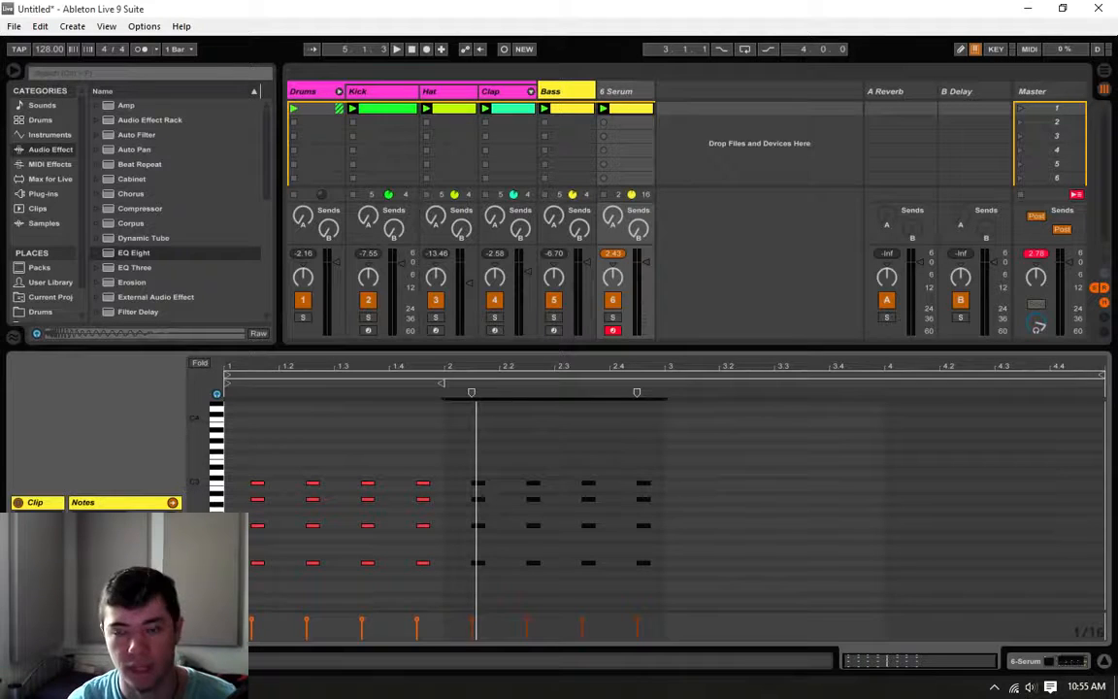
pyautogui.hotkey('ctrl', 'd')
pyautogui.hotkey('ctrl', 'd')
pyautogui.click(677, 457)
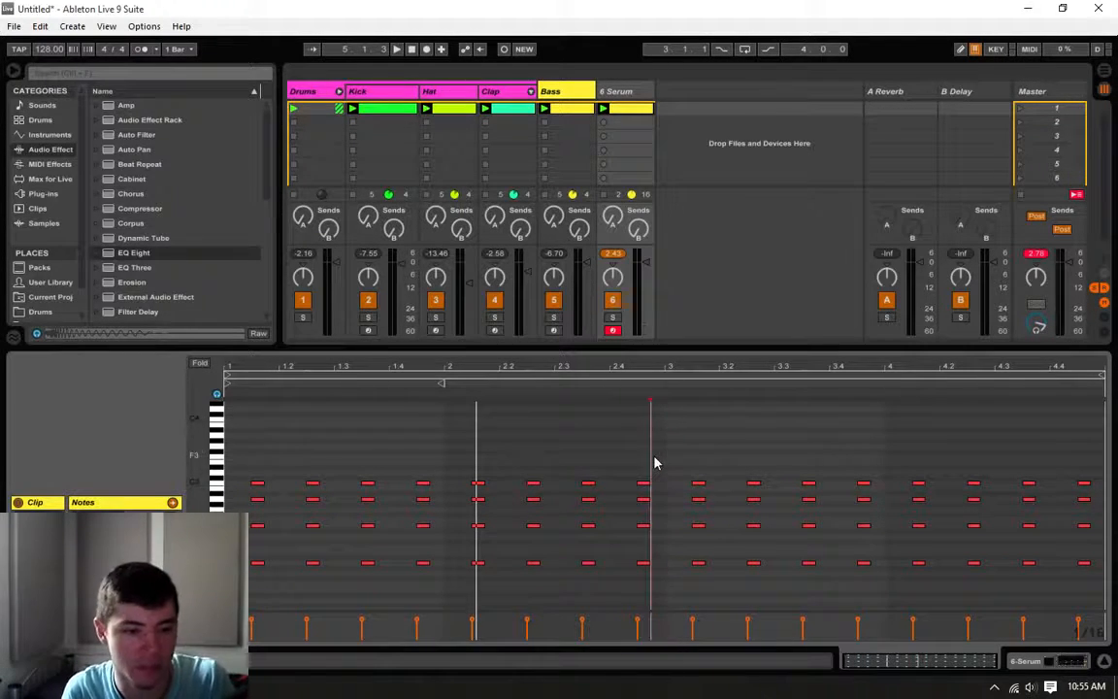
pyautogui.press('space')
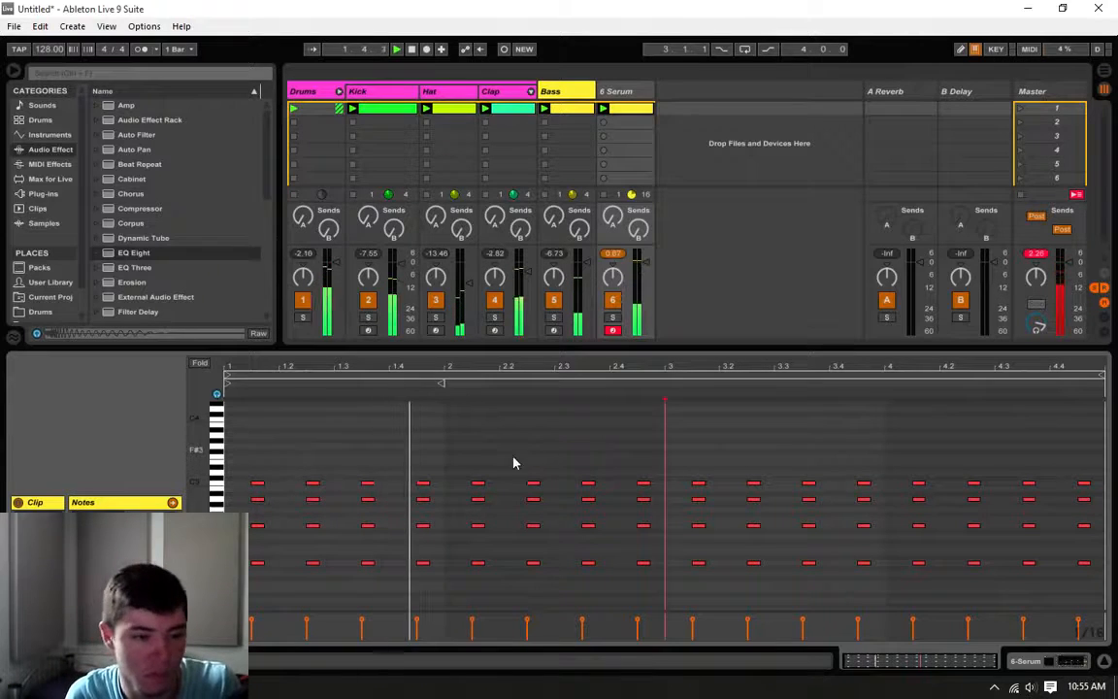
# Step: Shift bar 1's last chord a sixteenth later, add a copy at 1.4.2 one semitone lower, and play the loop
pyautogui.moveTo(425, 458); pyautogui.dragTo(436, 565)
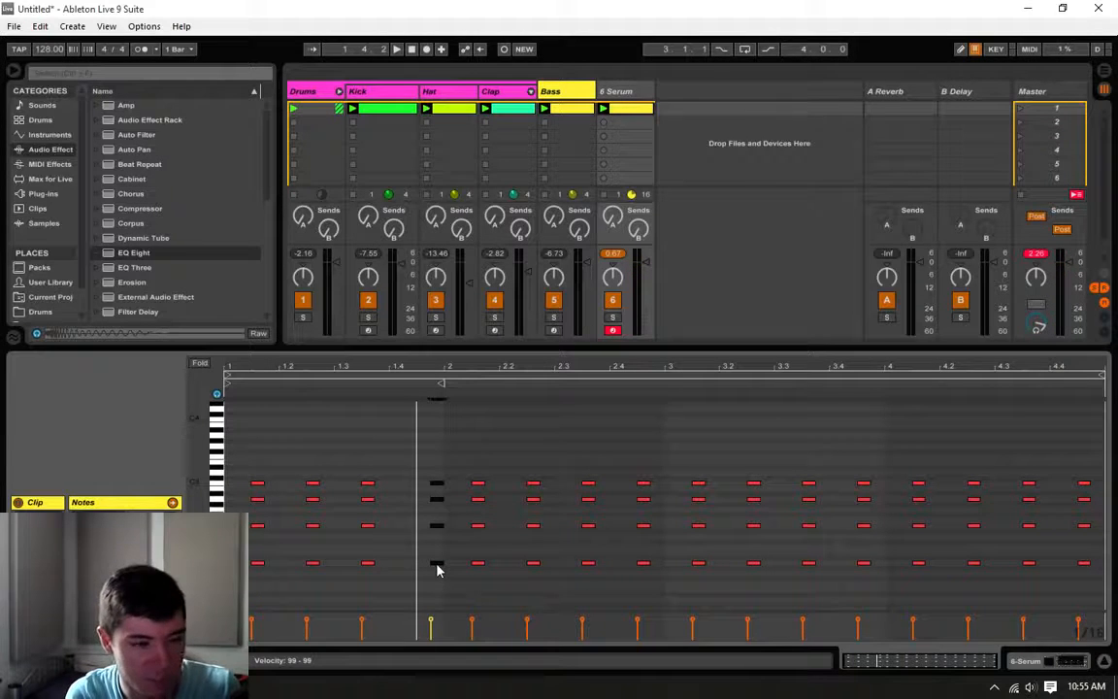
pyautogui.moveTo(436, 569); pyautogui.dragTo(413, 574)
pyautogui.click(398, 561)
pyautogui.press('space')
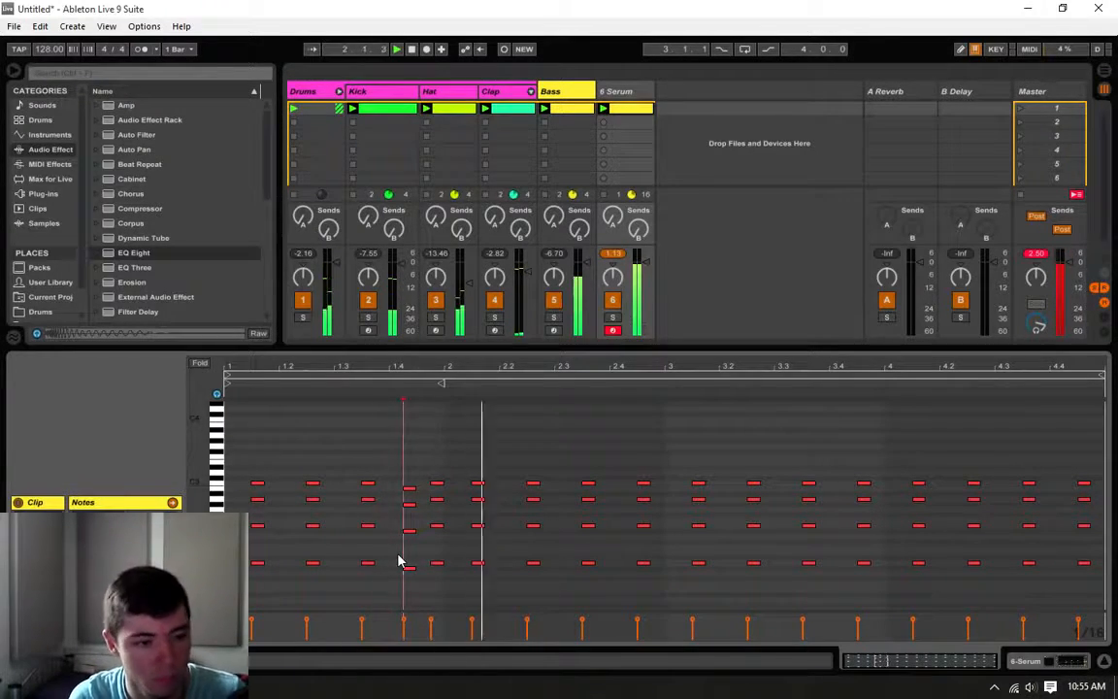
# Step: Turn bar 2's last chord into an eighth-long chord at 2.4.1 one semitone lower, and copy bar 1's lowered chord to 2.4.4
pyautogui.moveTo(624, 438); pyautogui.dragTo(637, 570)
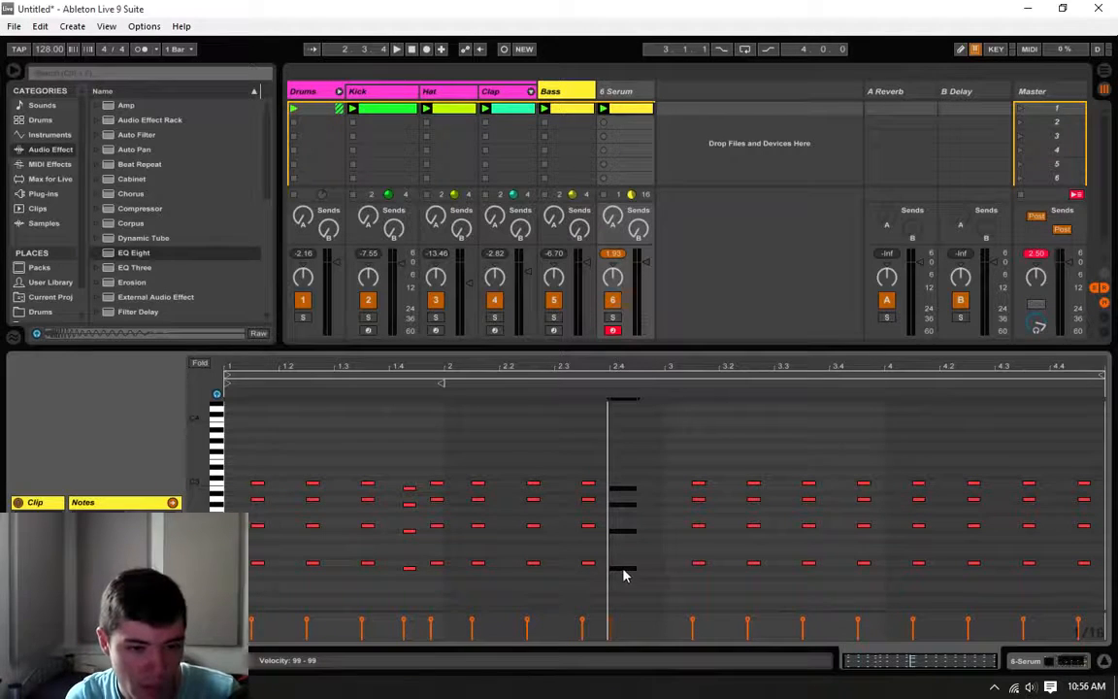
pyautogui.moveTo(441, 587); pyautogui.dragTo(400, 390)
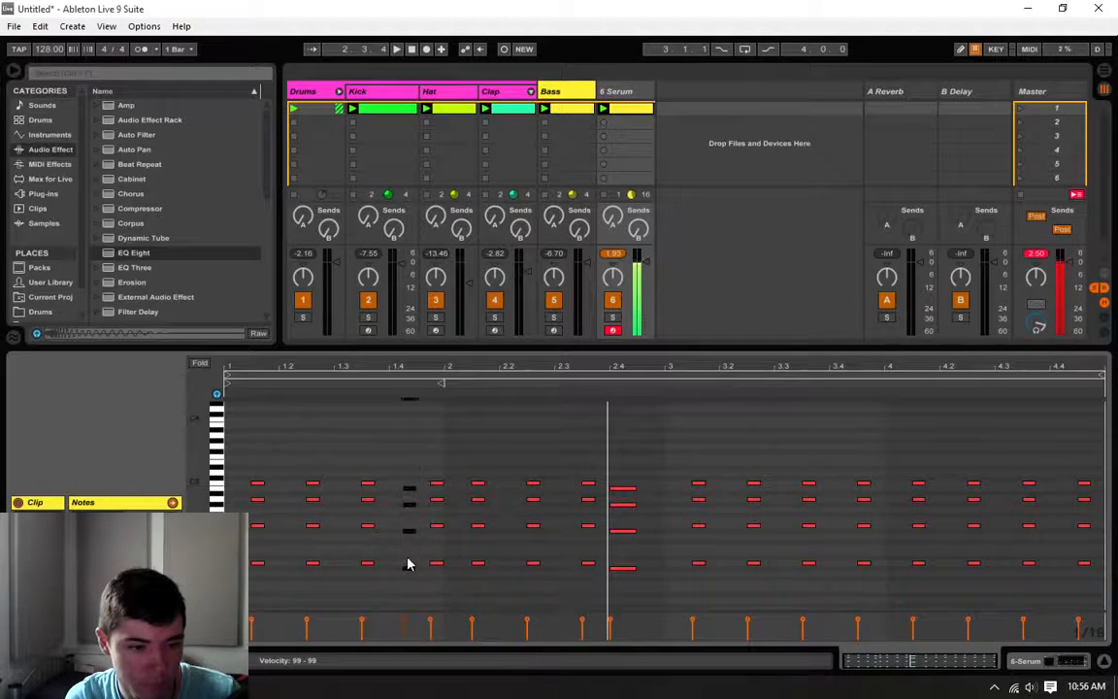
pyautogui.moveTo(410, 568)
pyautogui.keyDown('ctrl'); pyautogui.mouseDown()
pyautogui.moveTo(648, 550)
pyautogui.moveTo(657, 570)
pyautogui.mouseUp(); pyautogui.keyUp('ctrl')
pyautogui.click(648, 546)
pyautogui.press('space')
pyautogui.click(629, 424)
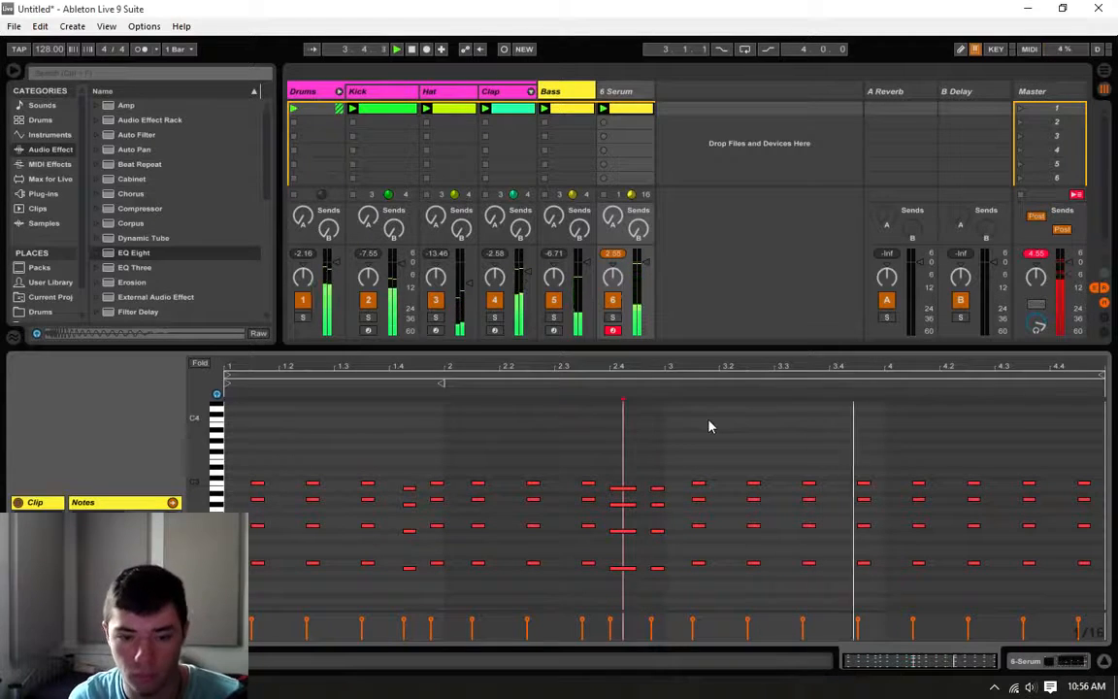
pyautogui.press('space')
# Step: Move bar 3's last chord a sixteenth earlier and one semitone lower, and play the loop
pyautogui.moveTo(875, 454)
pyautogui.mouseDown()
pyautogui.moveTo(869, 581)
pyautogui.moveTo(851, 579)
pyautogui.mouseUp()
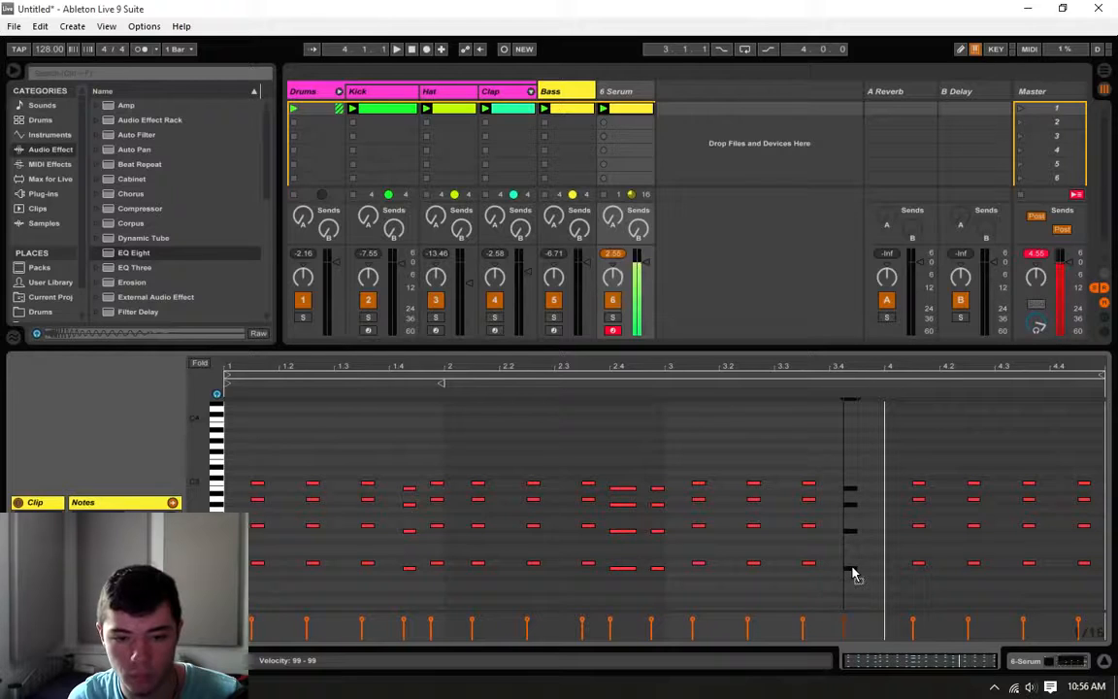
pyautogui.click(843, 549)
pyautogui.press('space')
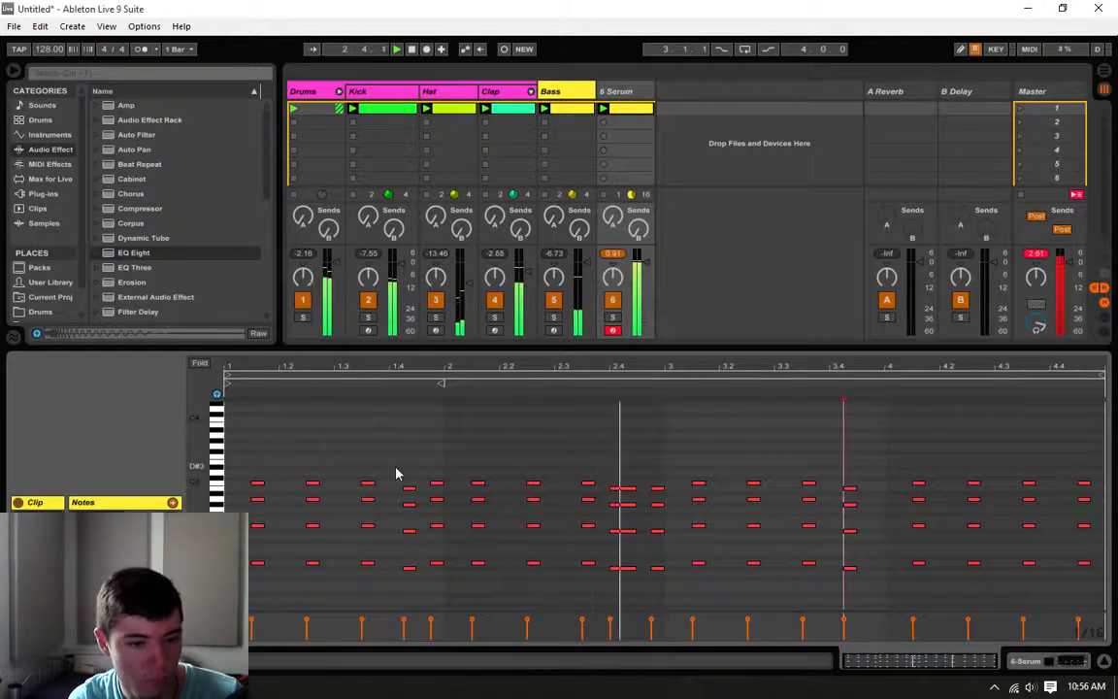
# Step: Replace the two lowered chords at the end of bar 2 with one sustained chord filling the fourth beat
pyautogui.moveTo(624, 456)
pyautogui.mouseDown()
pyautogui.moveTo(635, 600)
pyautogui.moveTo(664, 569)
pyautogui.mouseUp()
pyautogui.press('space')
pyautogui.click(656, 446)
pyautogui.click(665, 431)
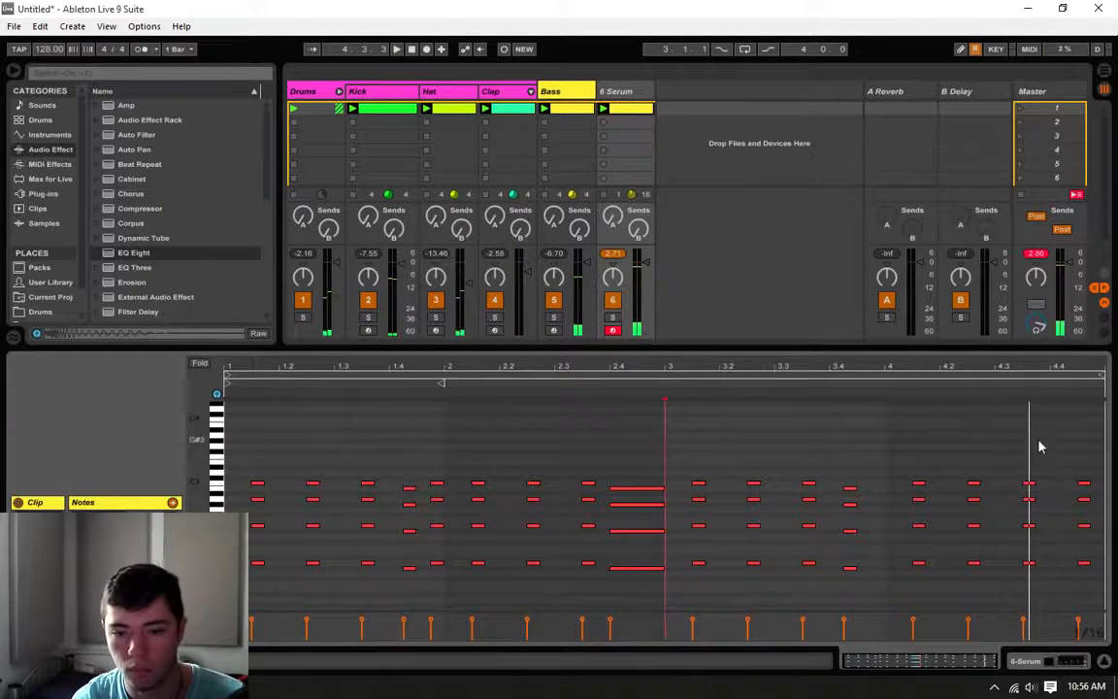
# Step: Copy the lowered chord at the end of bar 3 to 3.4.4, one semitone higher, and listen to the loop
pyautogui.click(1077, 449)
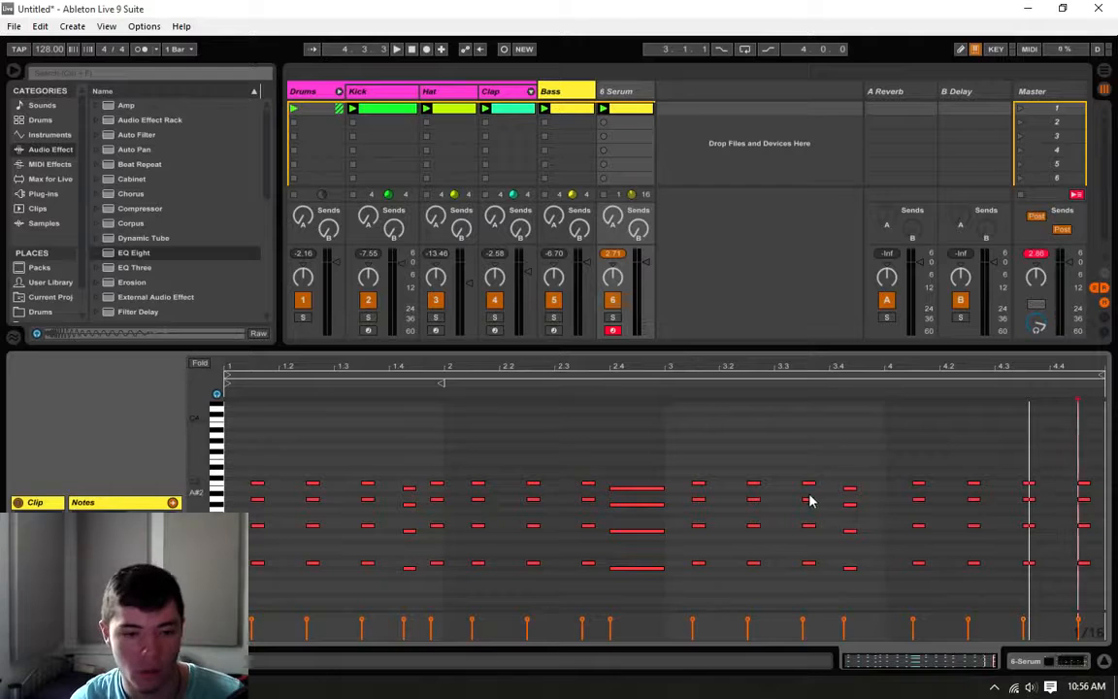
pyautogui.click(728, 474)
pyautogui.press('space')
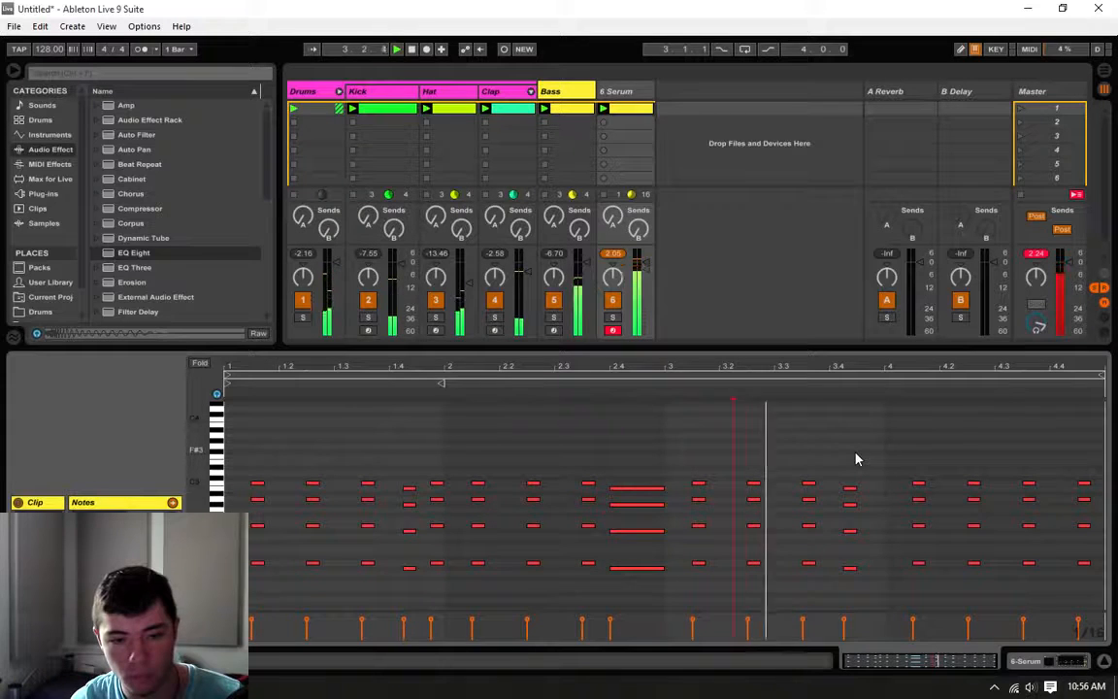
pyautogui.moveTo(855, 453); pyautogui.dragTo(826, 672)
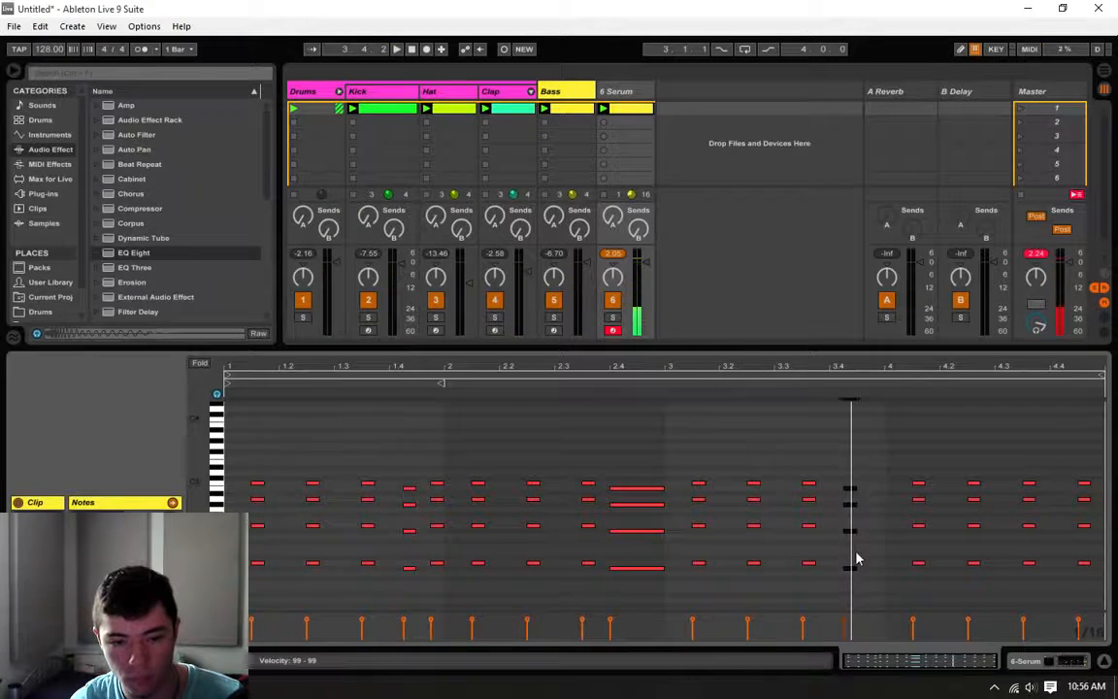
pyautogui.moveTo(850, 576); pyautogui.dragTo(874, 574)
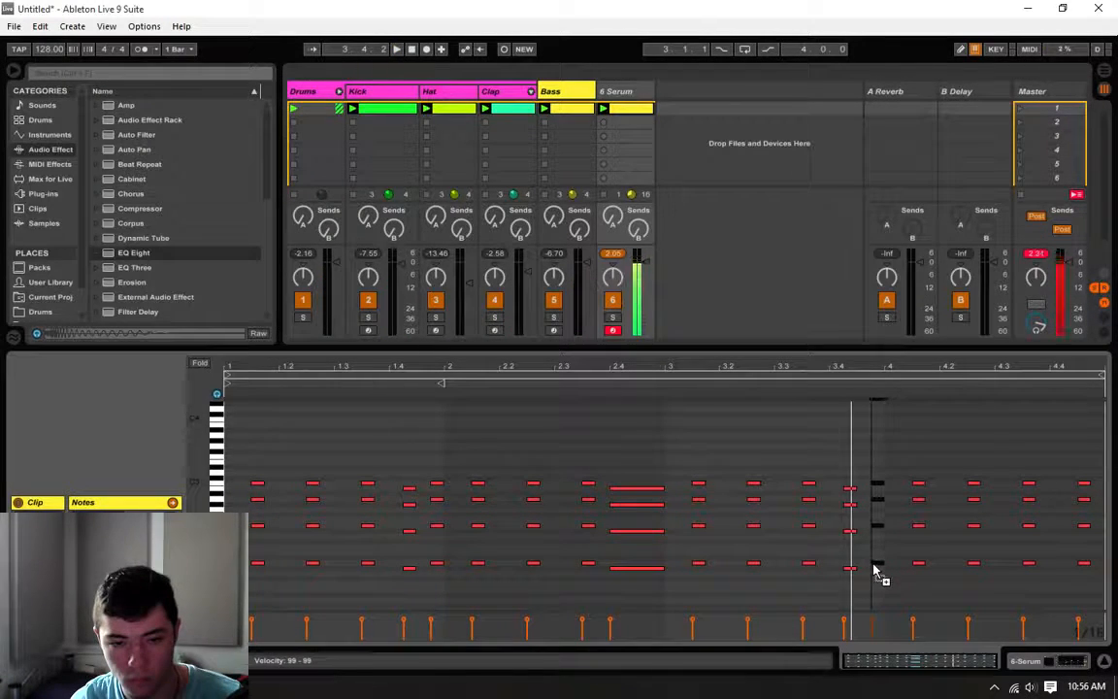
pyautogui.click(875, 456)
pyautogui.press('space')
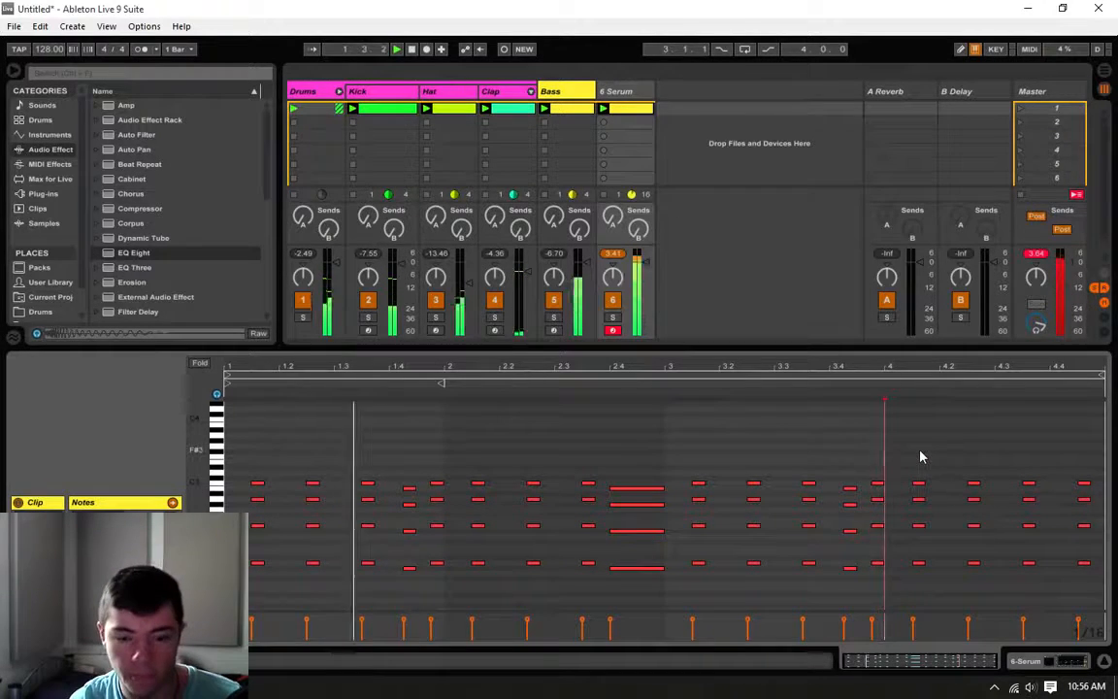
pyautogui.press('space')
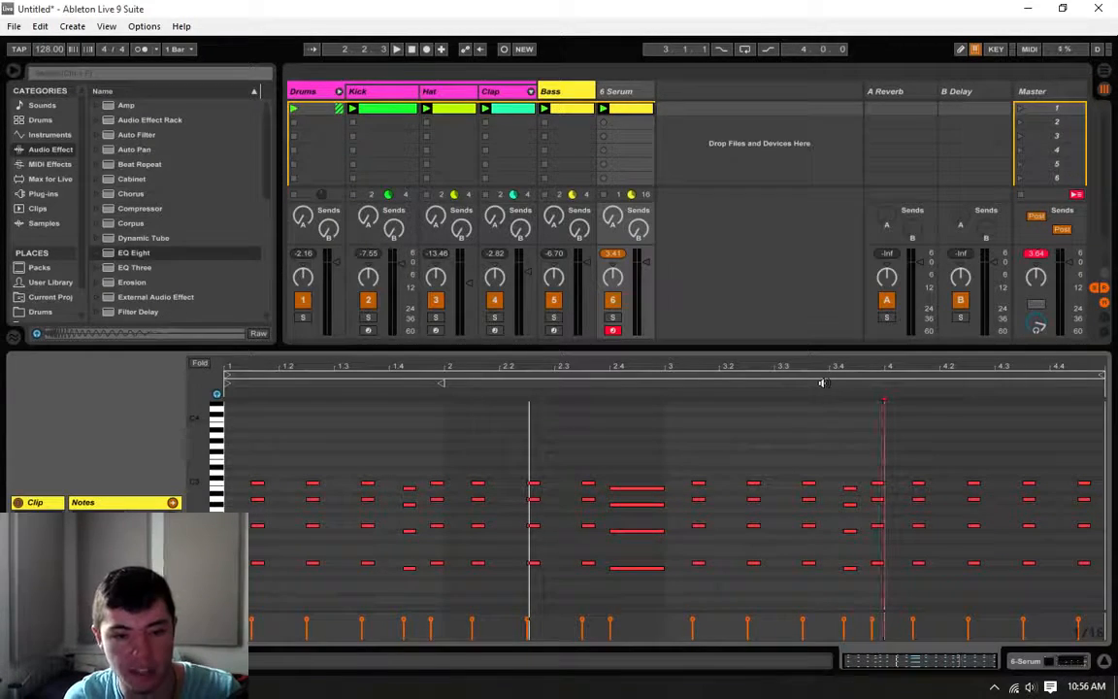
# Step: Rearrange bar 4's last chords into a syncopated run at 4.3.2, 4.4.1 and 4.4.4, and play the loop
pyautogui.click(660, 396)
pyautogui.press('space')
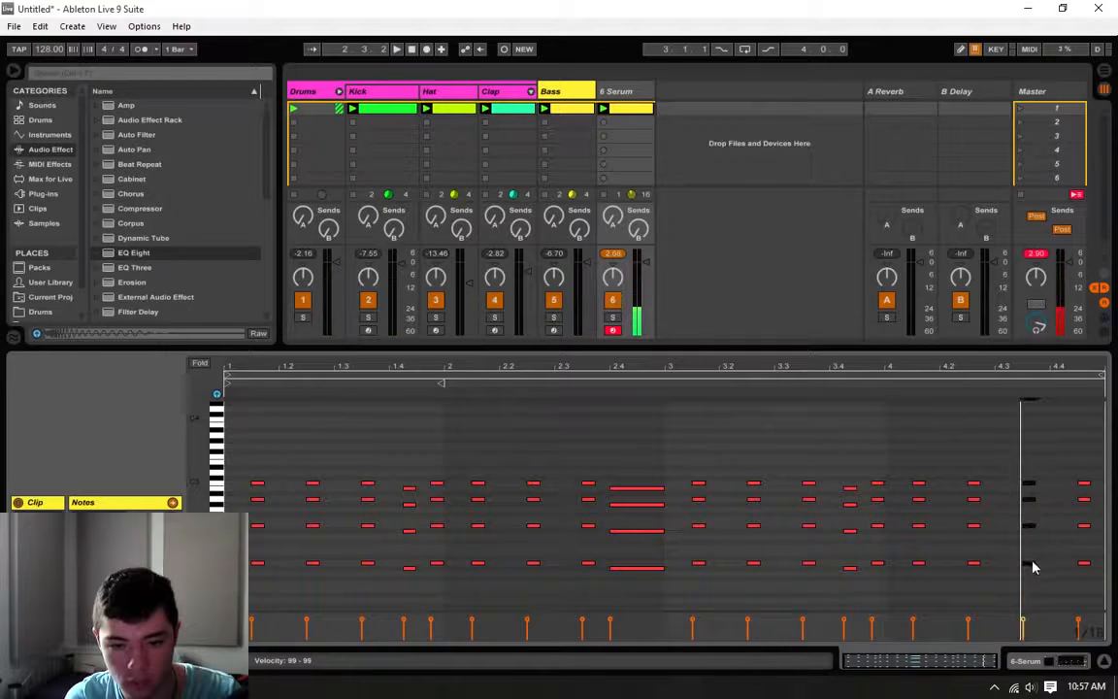
pyautogui.moveTo(1032, 563); pyautogui.dragTo(1019, 565)
pyautogui.moveTo(1076, 462)
pyautogui.mouseDown()
pyautogui.moveTo(1085, 571)
pyautogui.moveTo(1061, 569)
pyautogui.moveTo(1100, 573)
pyautogui.mouseUp()
pyautogui.press('space')
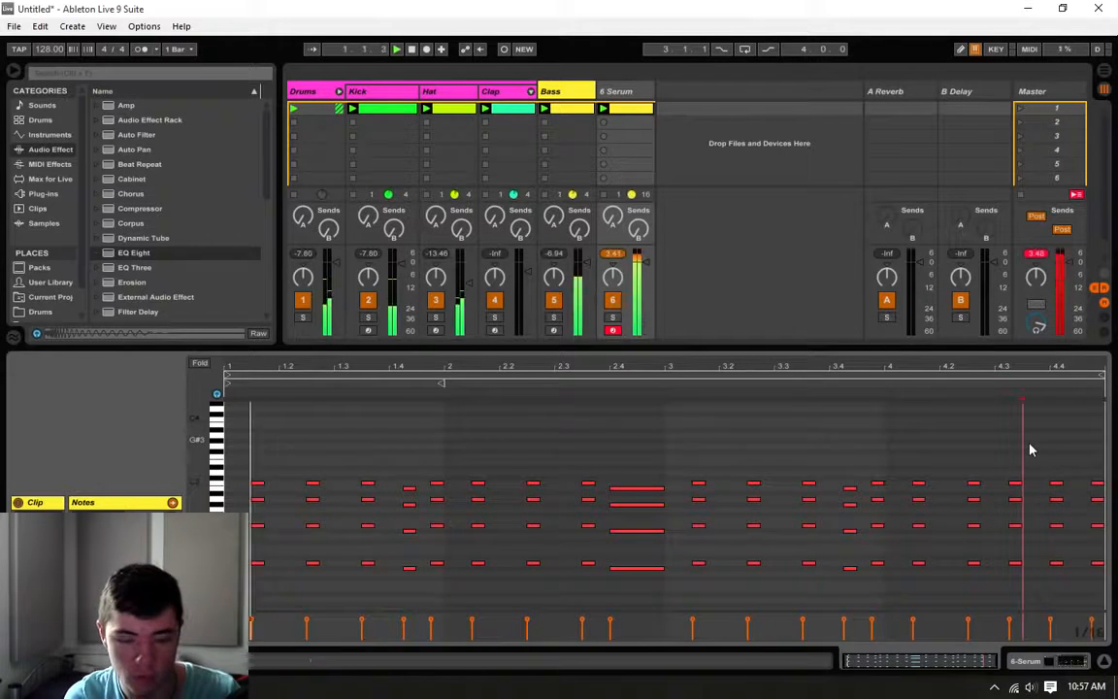
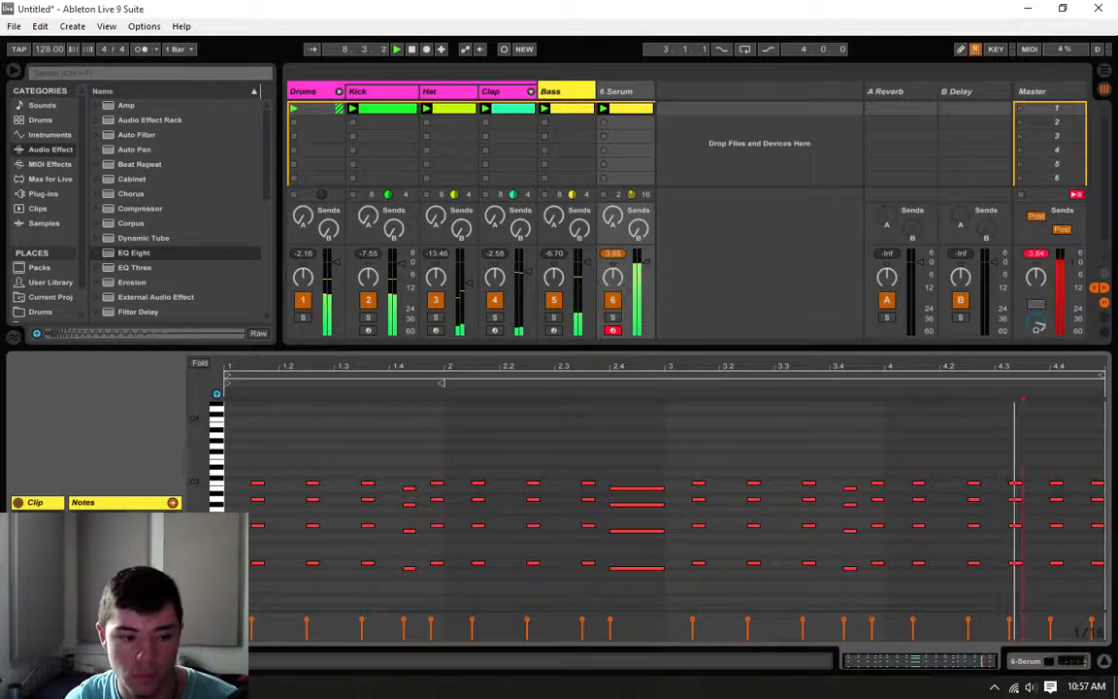
# Step: Lengthen the Serum chord clip to eight bars, duplicate the four-bar pattern into bars 5 to 8, and play it
pyautogui.press('space')
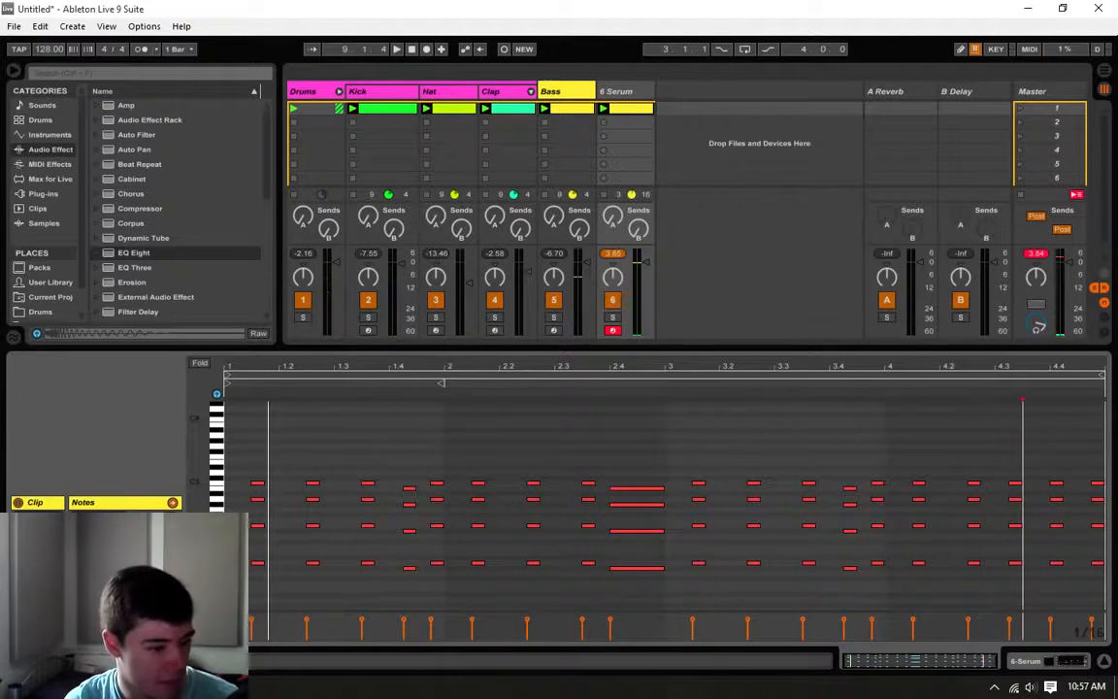
pyautogui.press('Up')
pyautogui.press('Up')
pyautogui.press('Up')
pyautogui.press('Up')
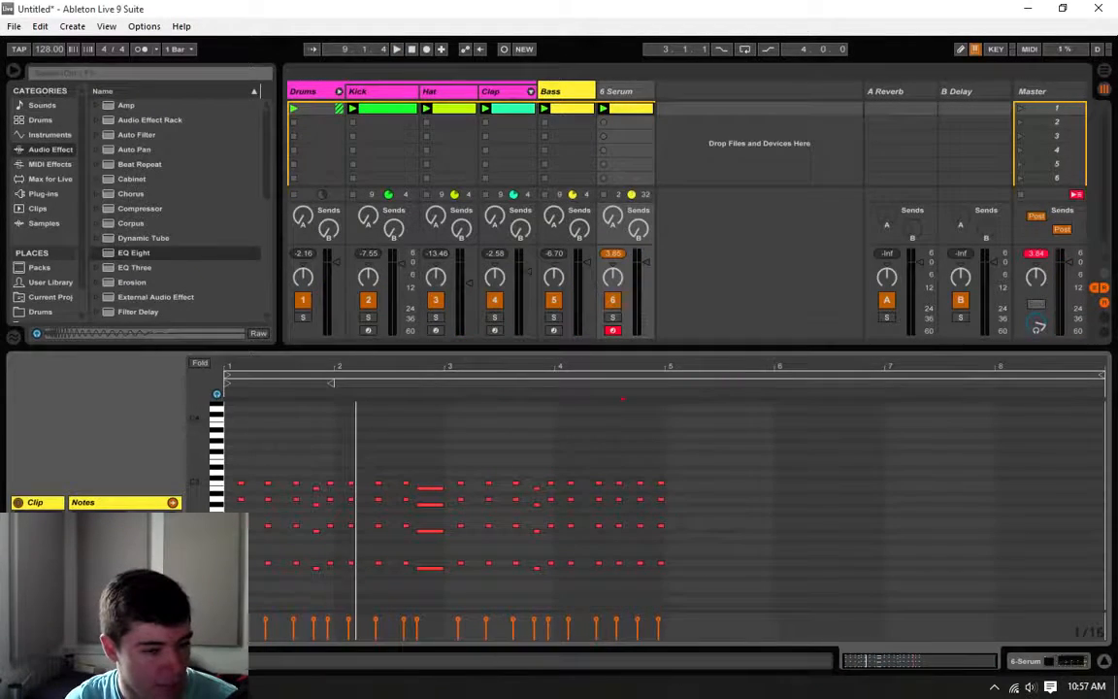
pyautogui.click(668, 466)
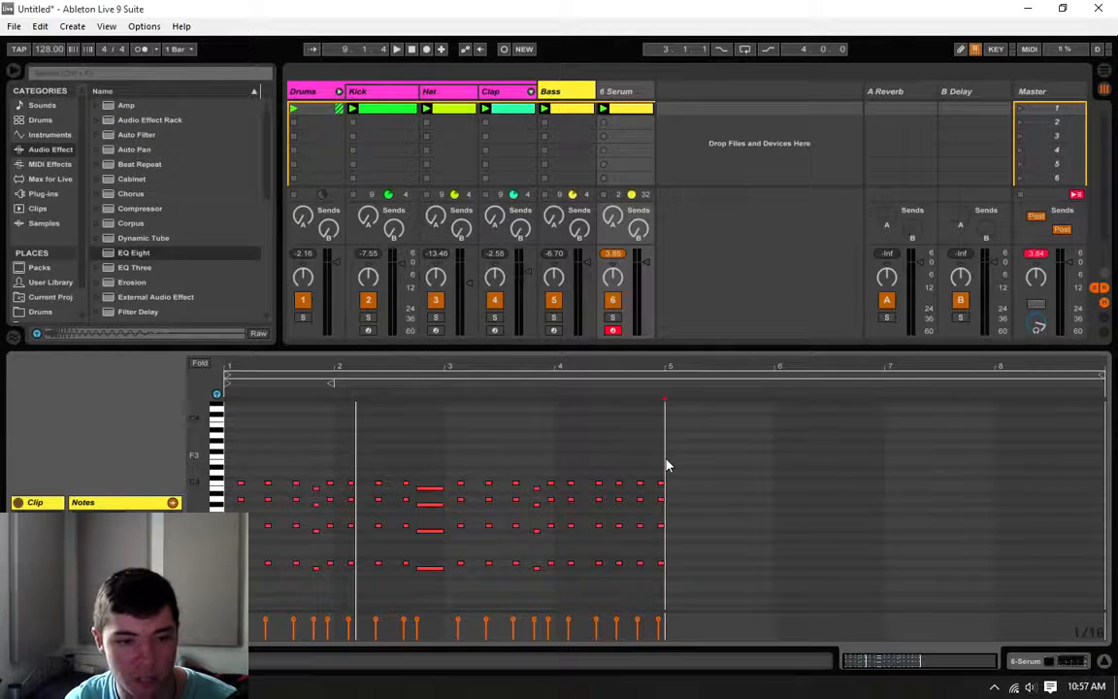
pyautogui.moveTo(668, 466)
pyautogui.mouseDown()
pyautogui.moveTo(111, 452)
pyautogui.moveTo(110, 621)
pyautogui.mouseUp()
pyautogui.hotkey('ctrl', 'd')
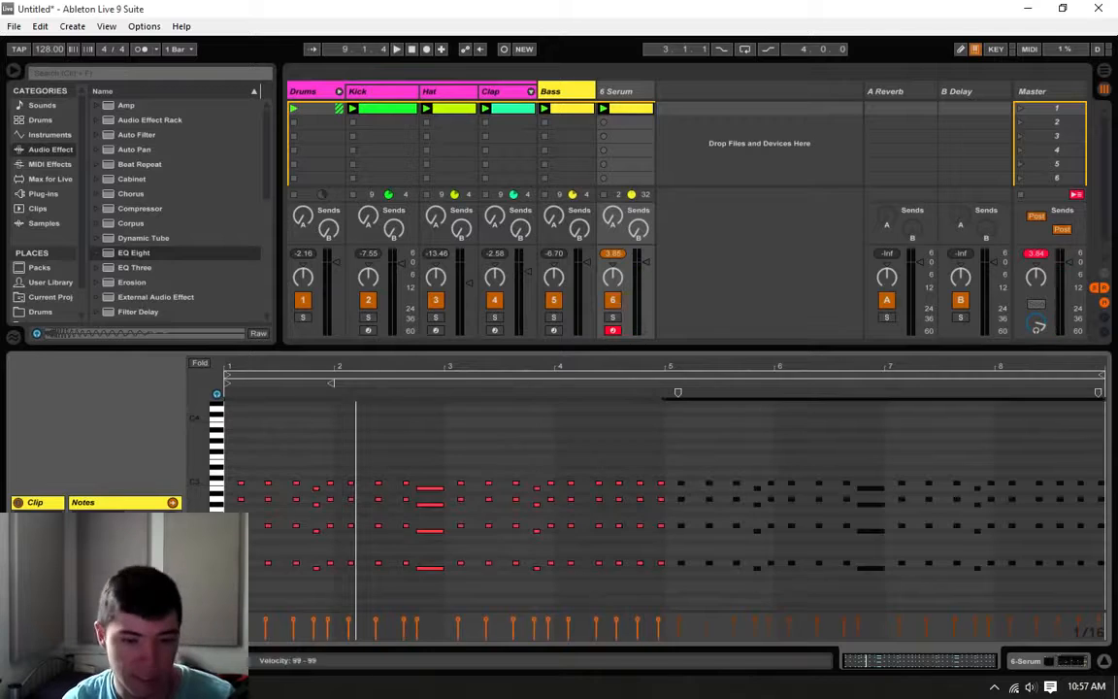
pyautogui.click(668, 467)
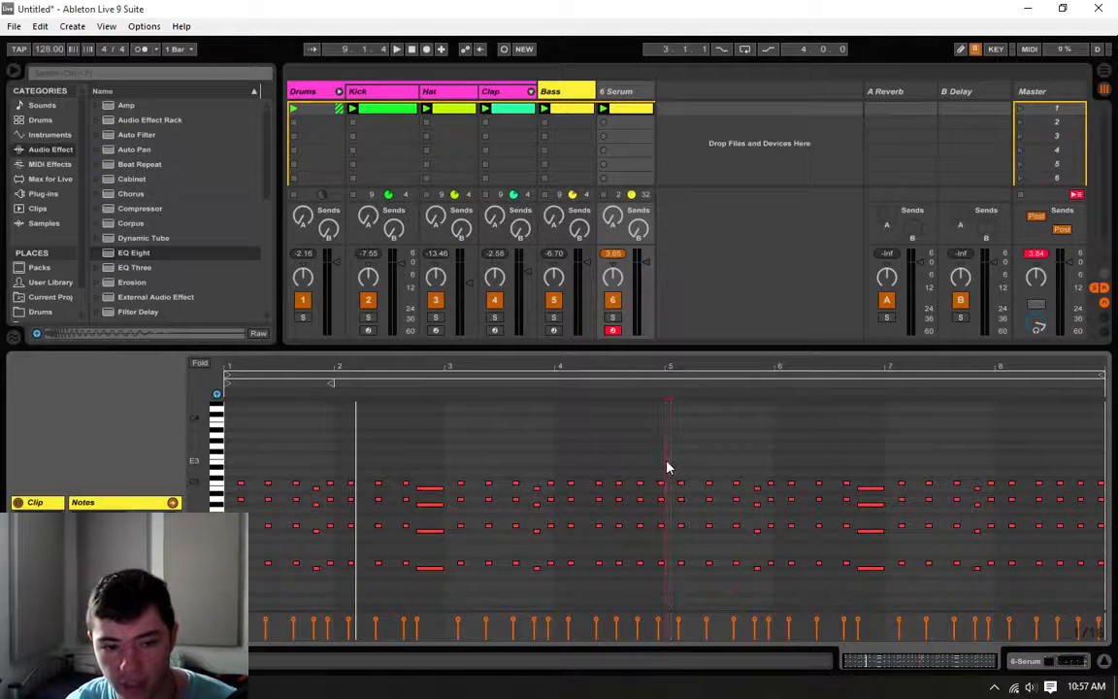
pyautogui.press('space')
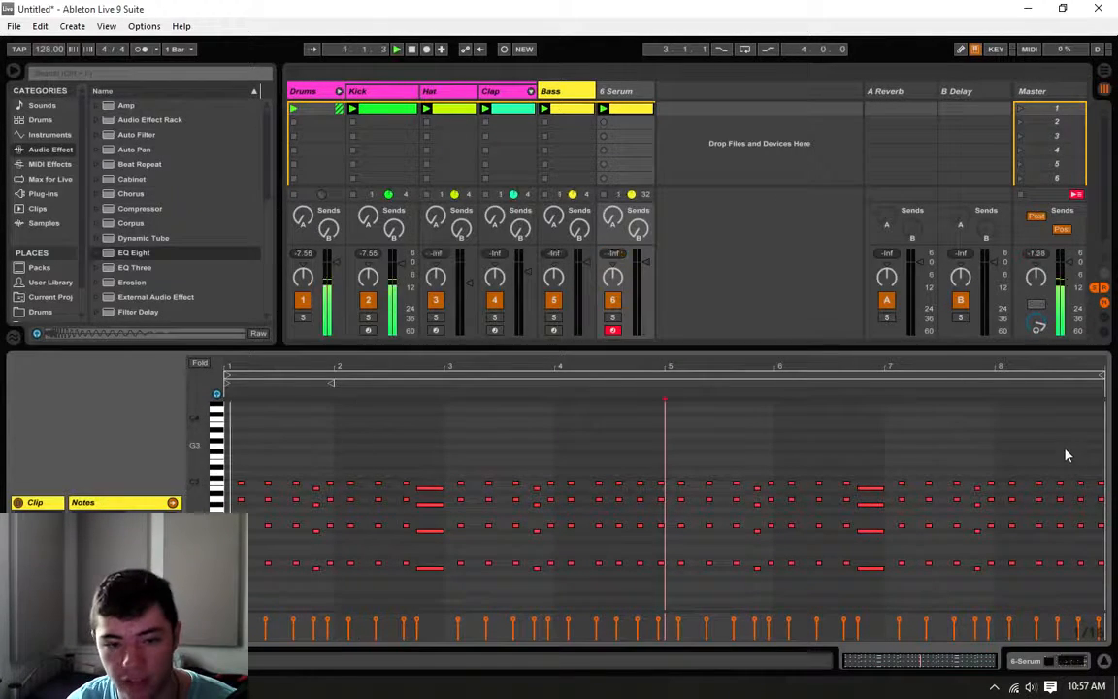
# Step: Replace bar 8's chords with three chords at 8.1.4, 8.2.3 and 8.3.2, each a semitone higher, holding the first two for three sixteenths
pyautogui.click(1000, 445)
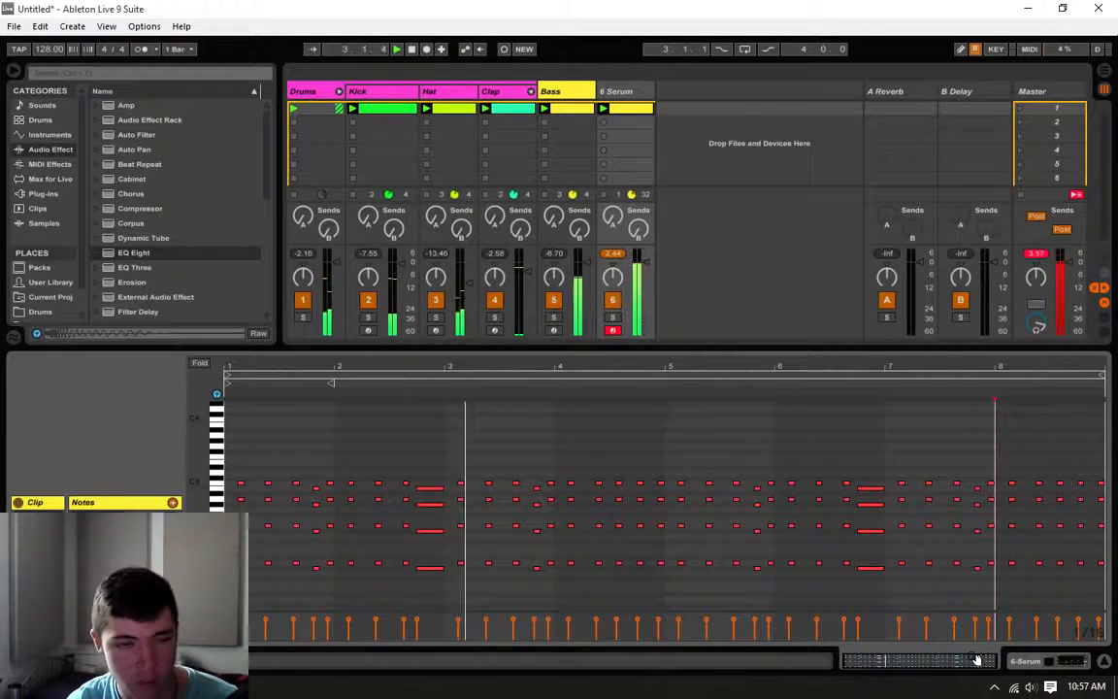
pyautogui.moveTo(976, 659); pyautogui.dragTo(984, 679)
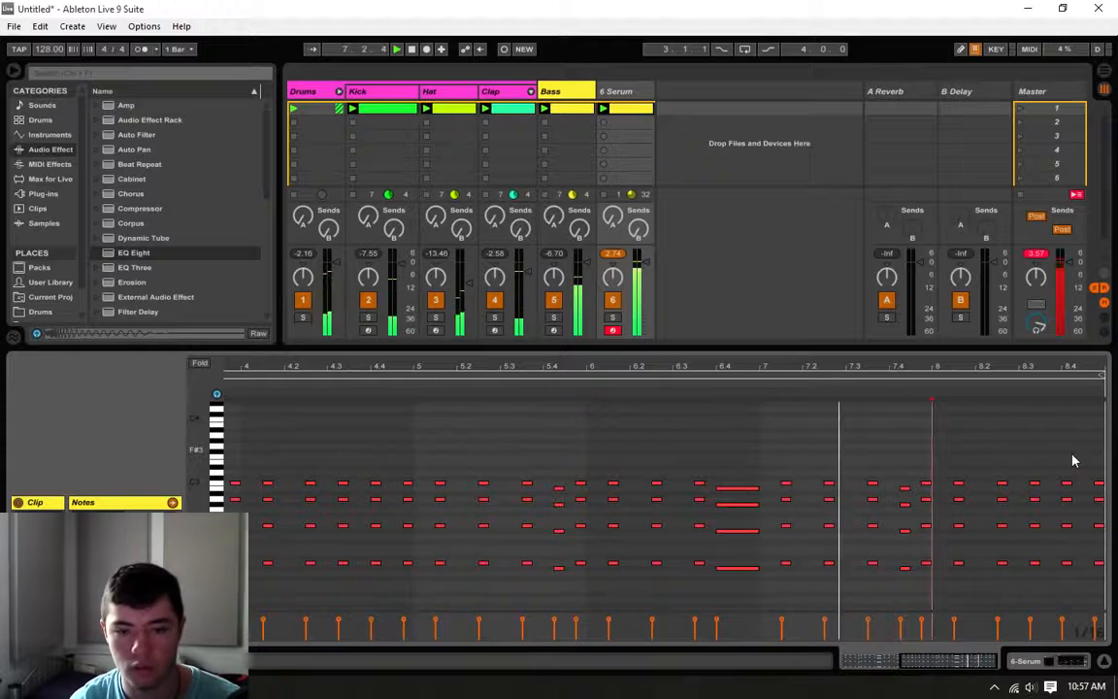
pyautogui.moveTo(955, 461); pyautogui.dragTo(959, 589)
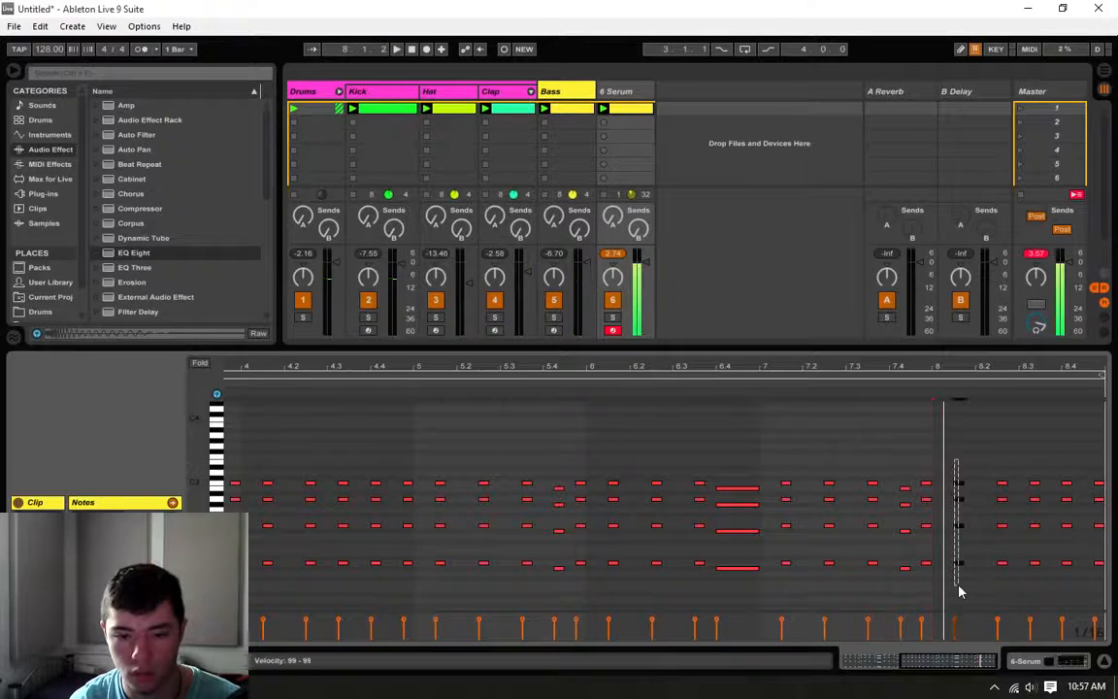
pyautogui.press('Delete')
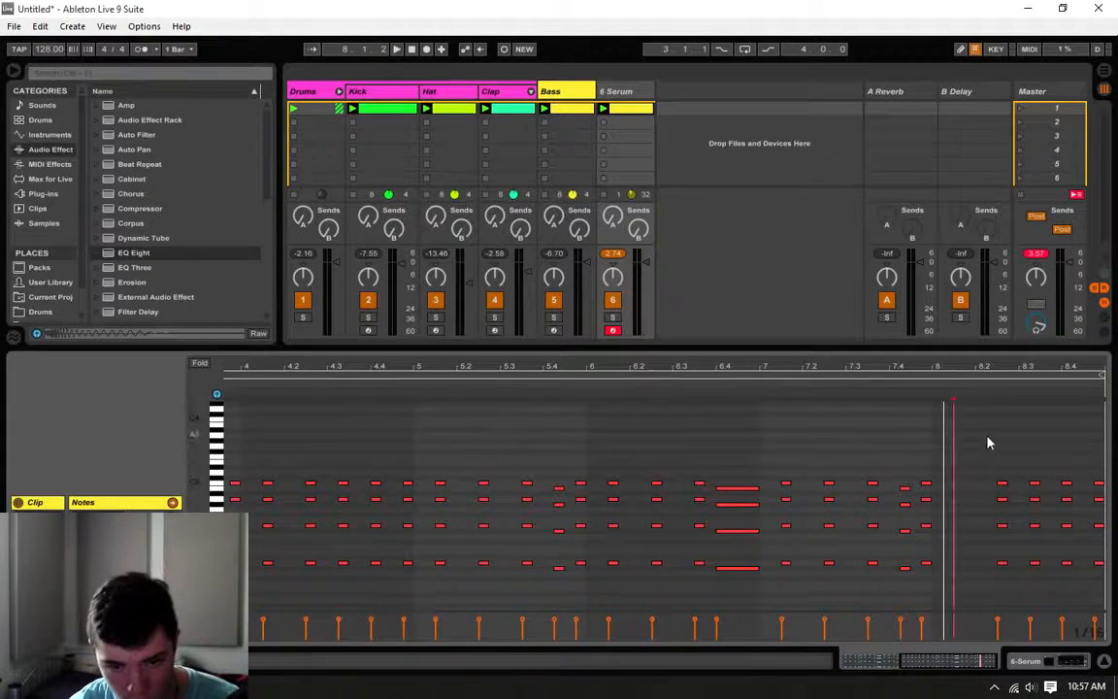
pyautogui.moveTo(988, 439); pyautogui.dragTo(978, 561)
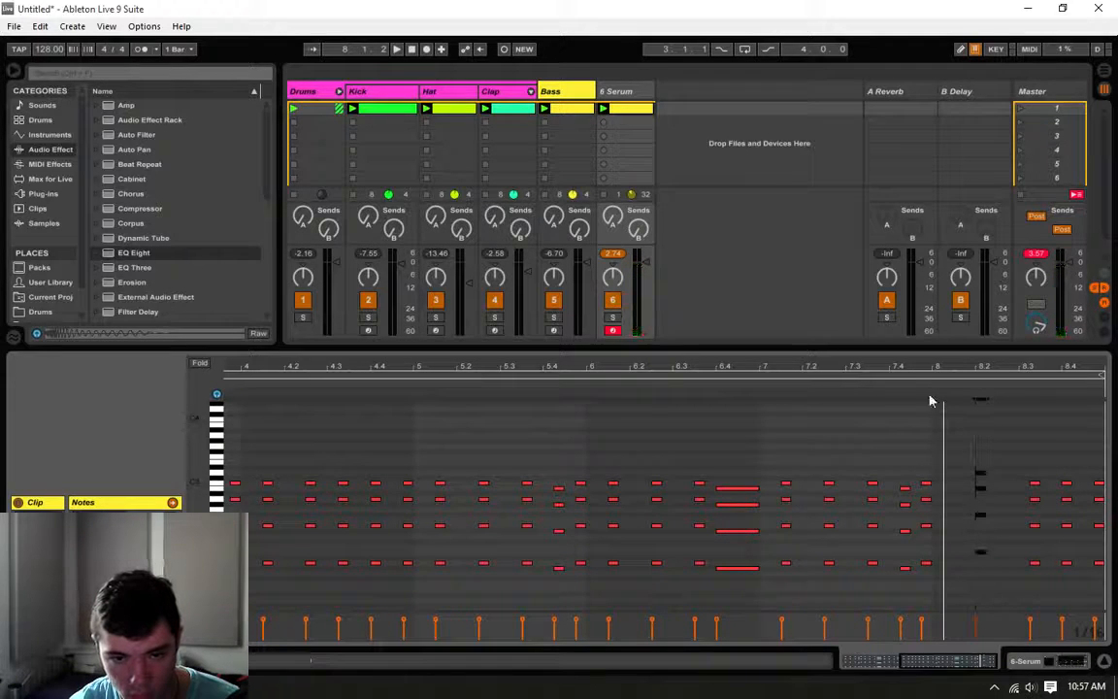
pyautogui.click(905, 381)
pyautogui.press('space')
pyautogui.moveTo(981, 552); pyautogui.dragTo(970, 564)
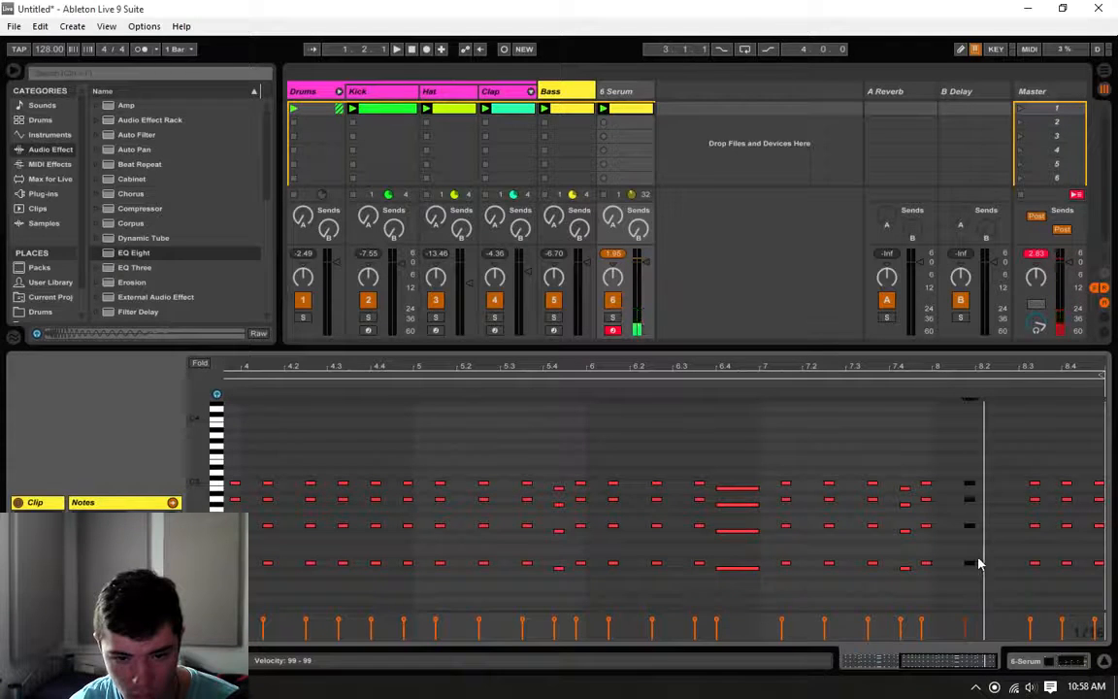
pyautogui.moveTo(1024, 450); pyautogui.dragTo(1038, 483)
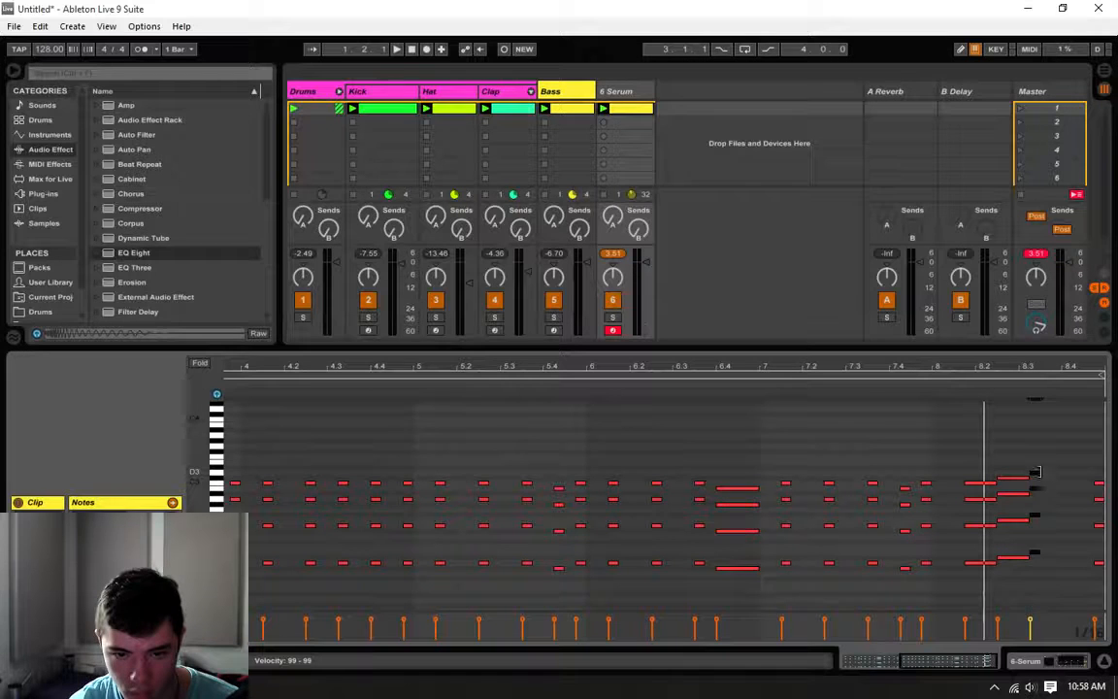
pyautogui.moveTo(1103, 472); pyautogui.dragTo(1097, 593)
pyautogui.press('Delete')
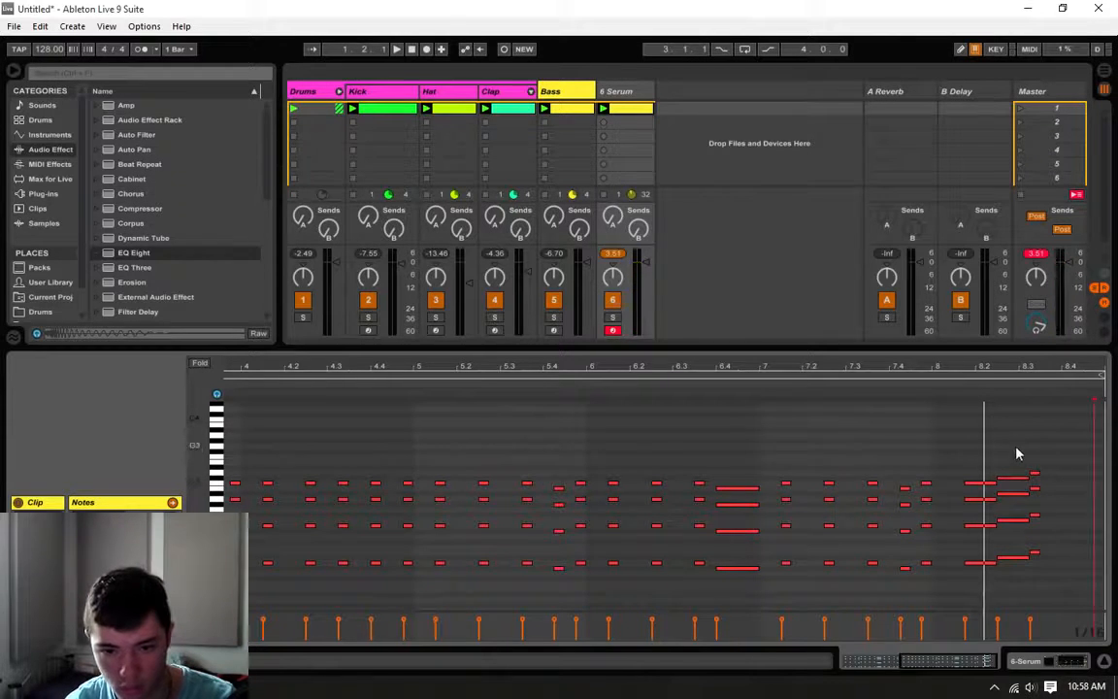
# Step: Shift bar 8's three rising chords one sixteenth earlier and stretch the highest one to the end of the clip
pyautogui.moveTo(1017, 448); pyautogui.dragTo(976, 601)
pyautogui.press('Left')
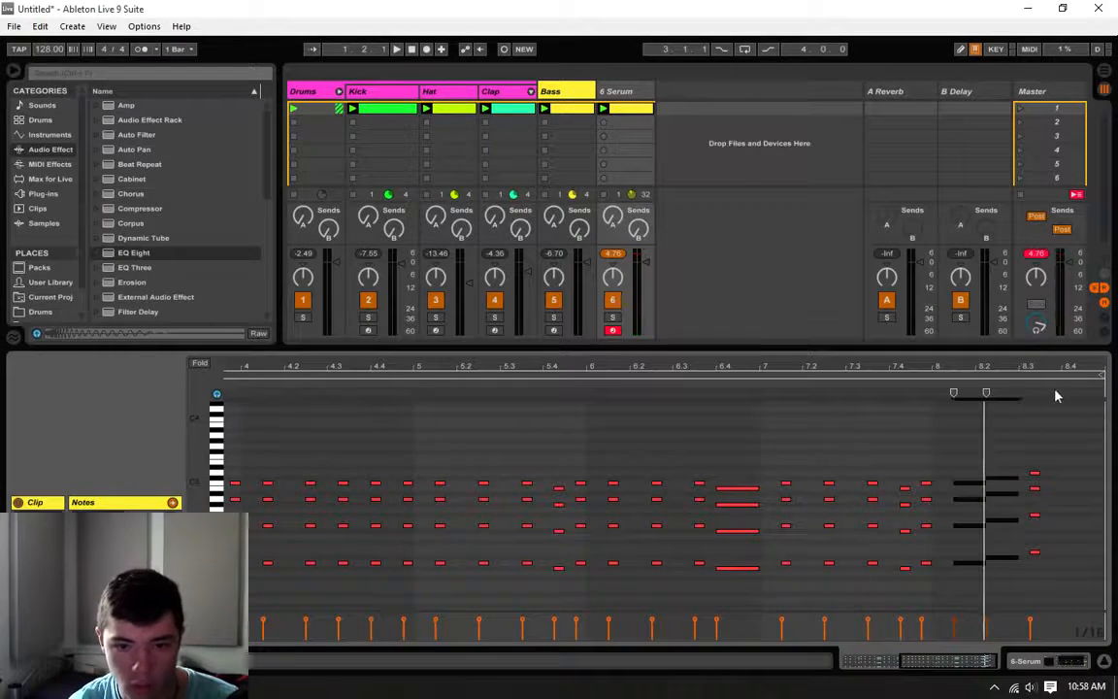
pyautogui.moveTo(1054, 415); pyautogui.dragTo(1037, 579)
pyautogui.press('Left')
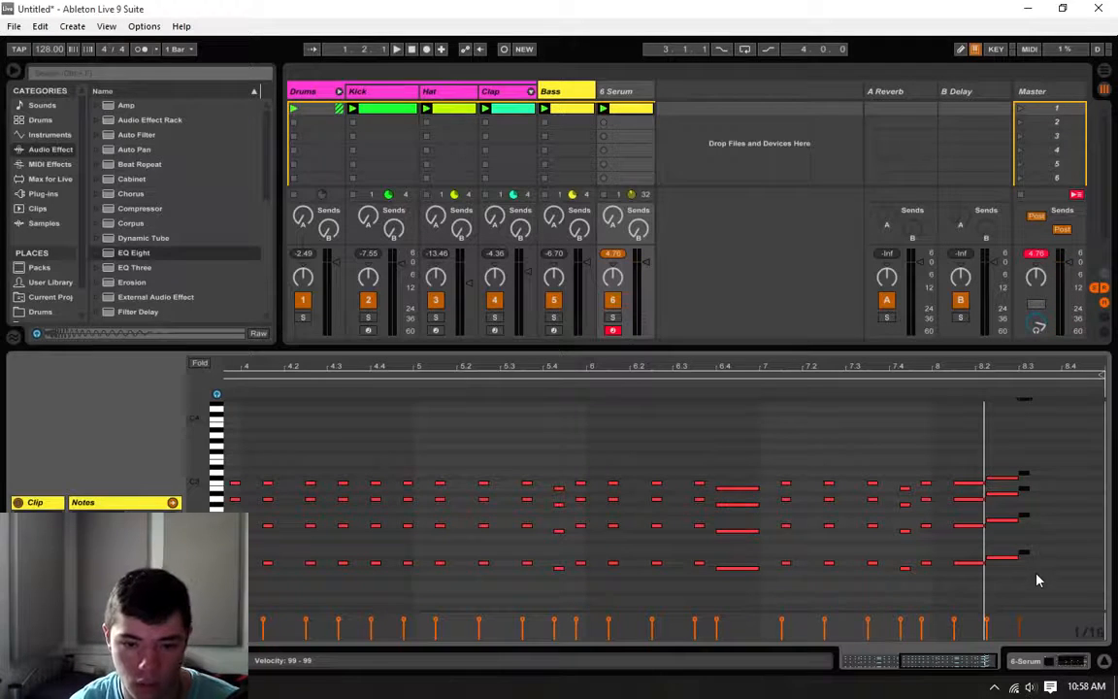
pyautogui.moveTo(1029, 553); pyautogui.dragTo(1095, 551)
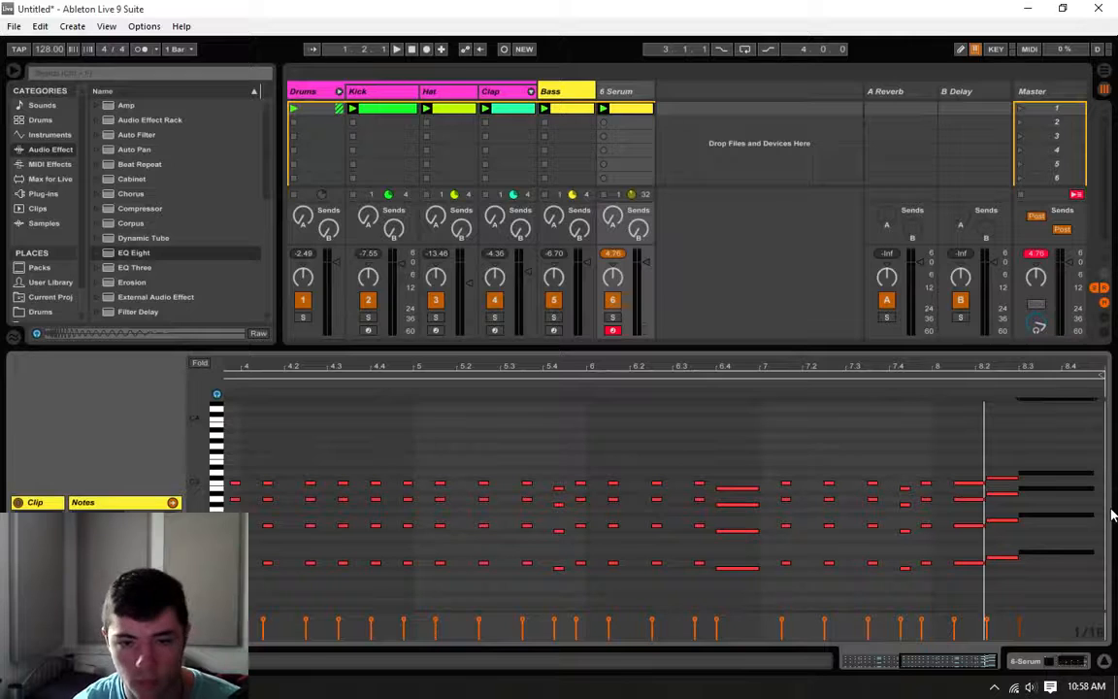
pyautogui.moveTo(1099, 553); pyautogui.dragTo(1102, 553)
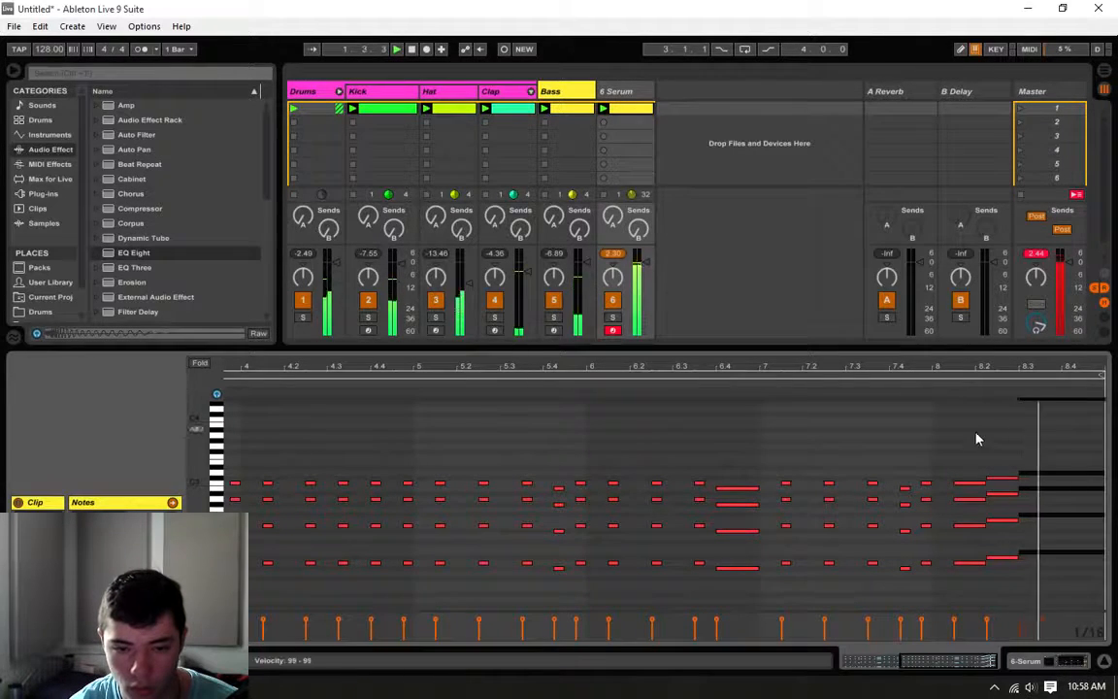
# Step: Move the lowest of bar 8's three rising chords to the downbeat at 8.1.1
pyautogui.moveTo(976, 437); pyautogui.dragTo(957, 579)
pyautogui.press('Left')
pyautogui.scroll(1, 976, 483)
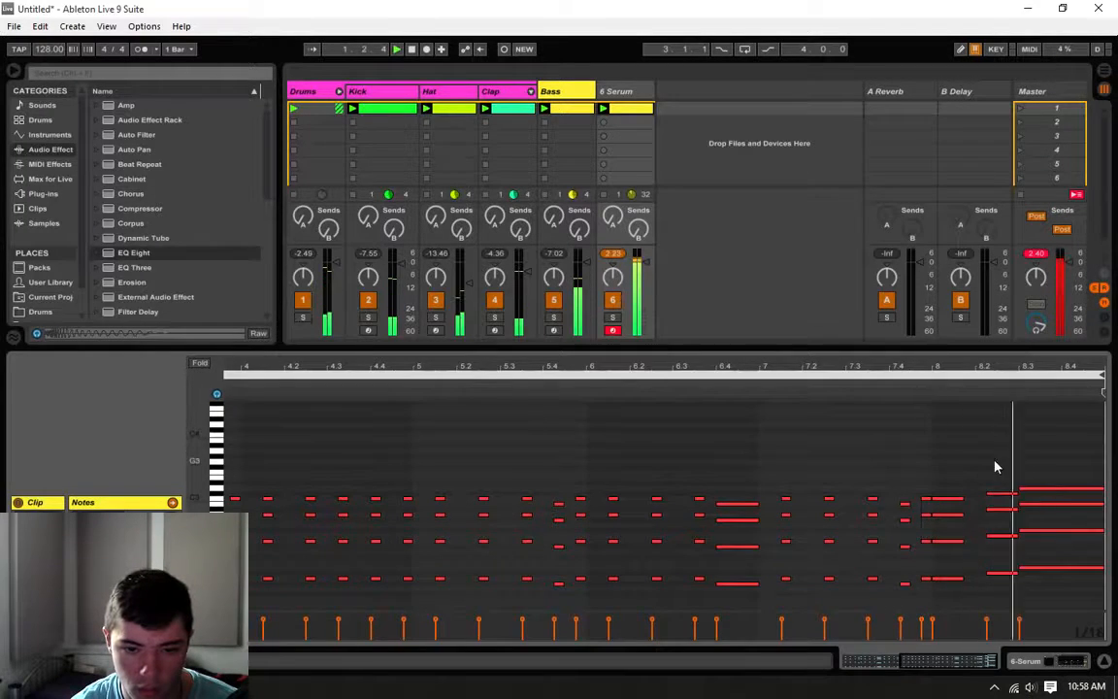
pyautogui.click(995, 467)
pyautogui.moveTo(964, 464); pyautogui.dragTo(956, 633)
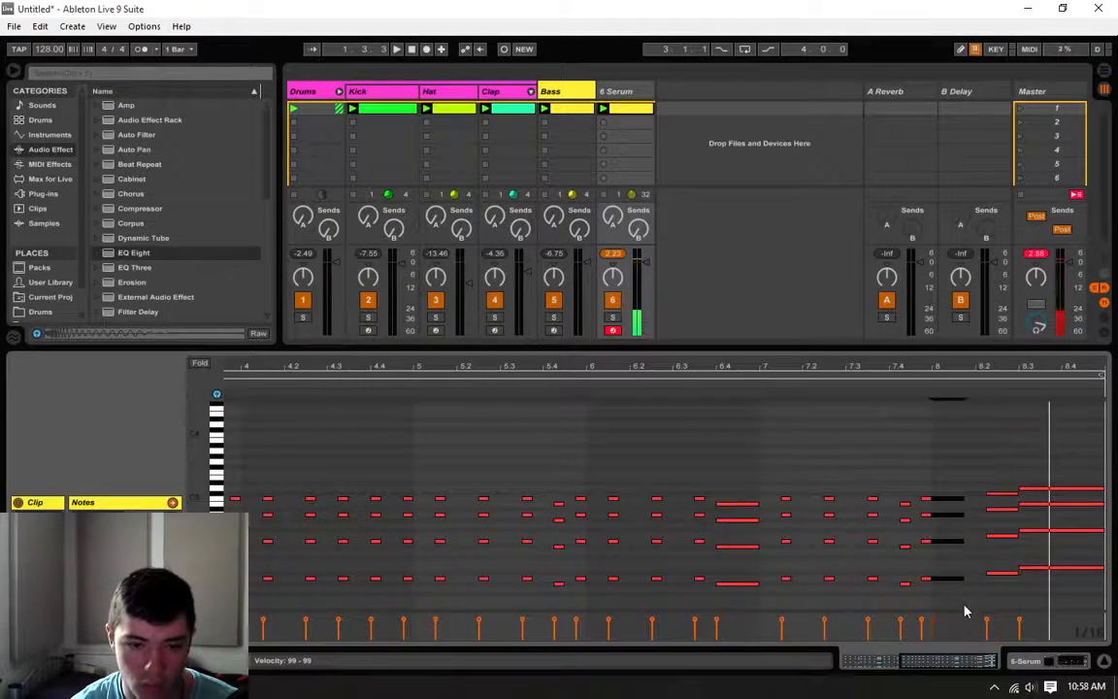
pyautogui.press('Right')
pyautogui.press('Left')
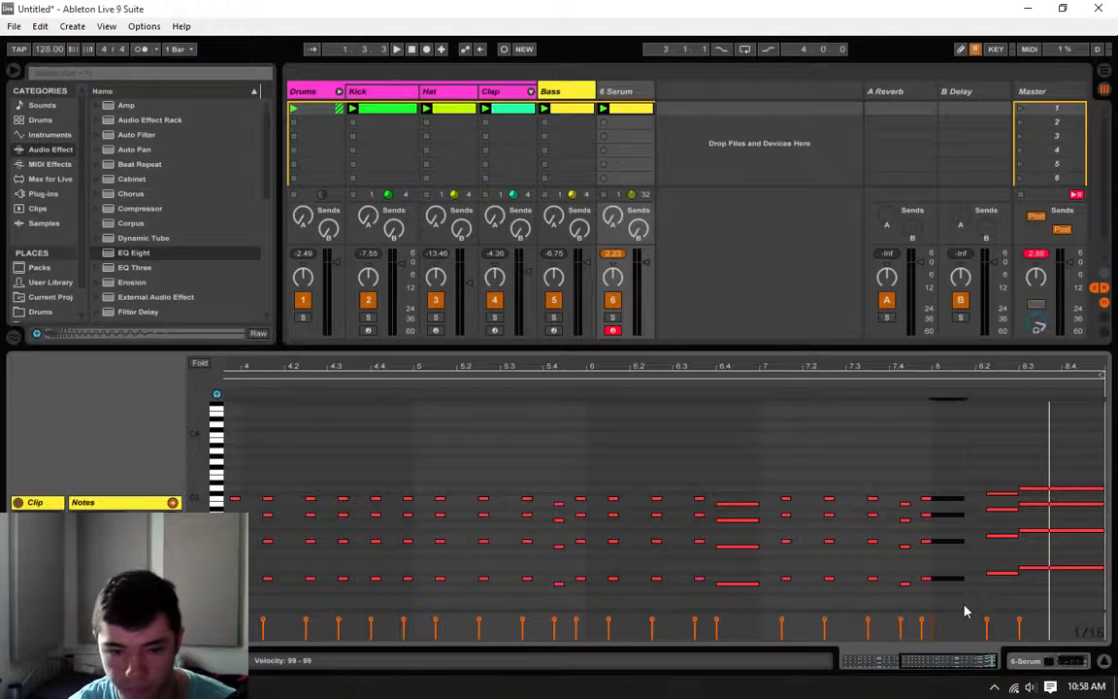
# Step: Extend bar 8's first chord forward and the second chord backward until they meet at 8.2.1, and listen to the whole loop
pyautogui.moveTo(964, 580); pyautogui.dragTo(978, 493)
pyautogui.click(977, 466)
pyautogui.press('space')
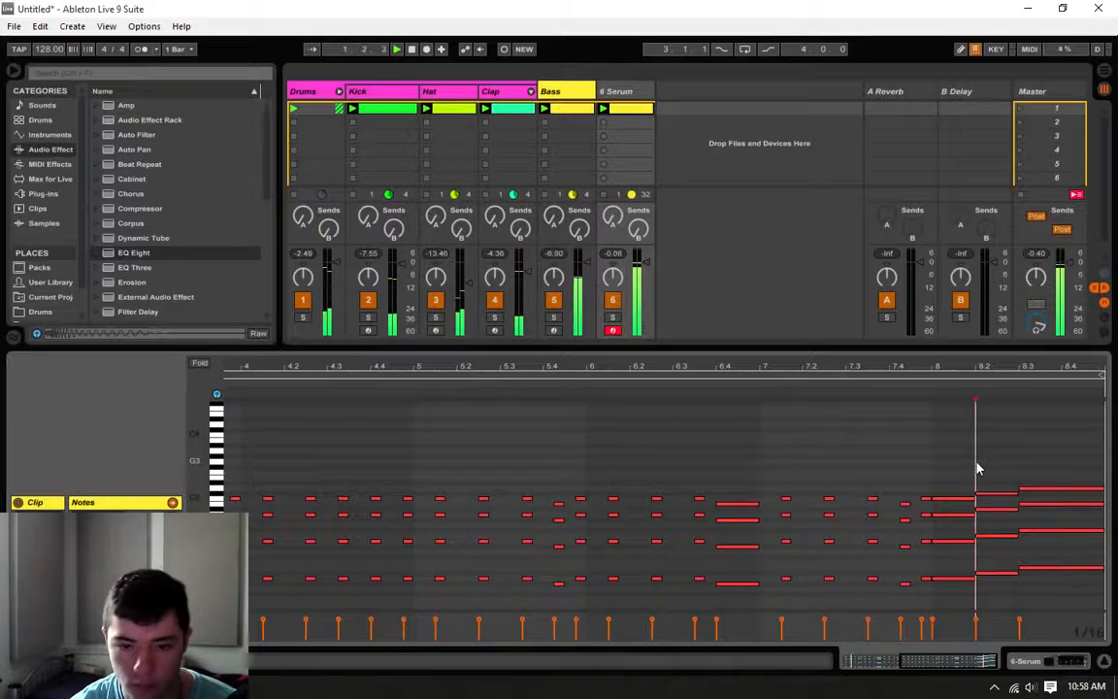
pyautogui.moveTo(958, 662); pyautogui.dragTo(956, 626)
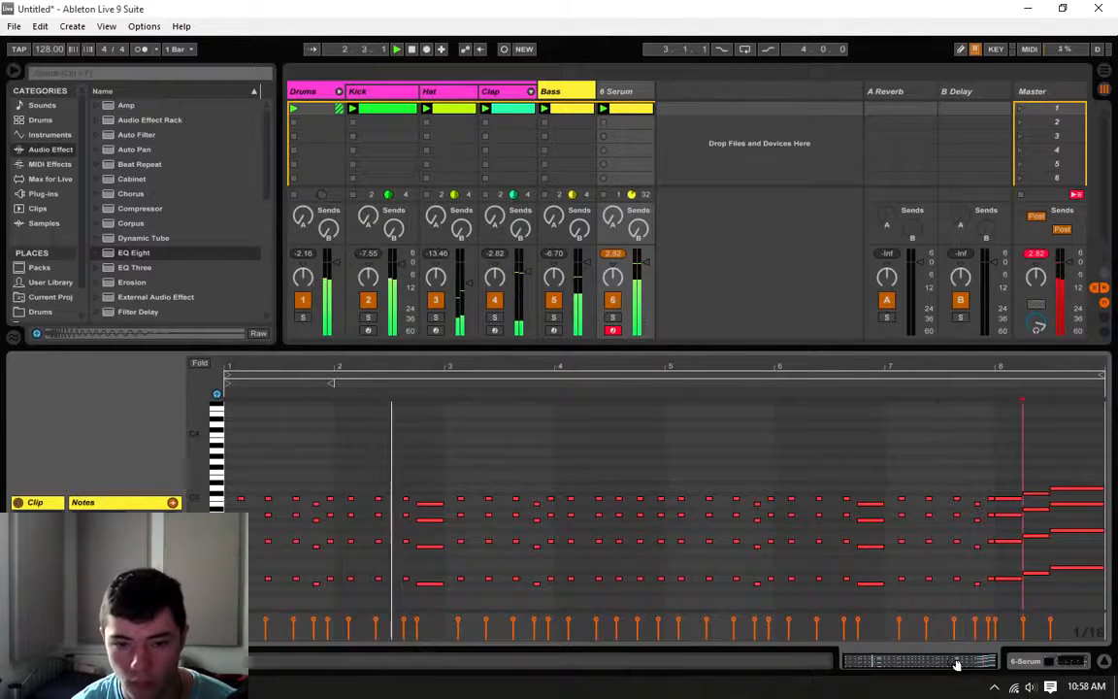
pyautogui.click(996, 449)
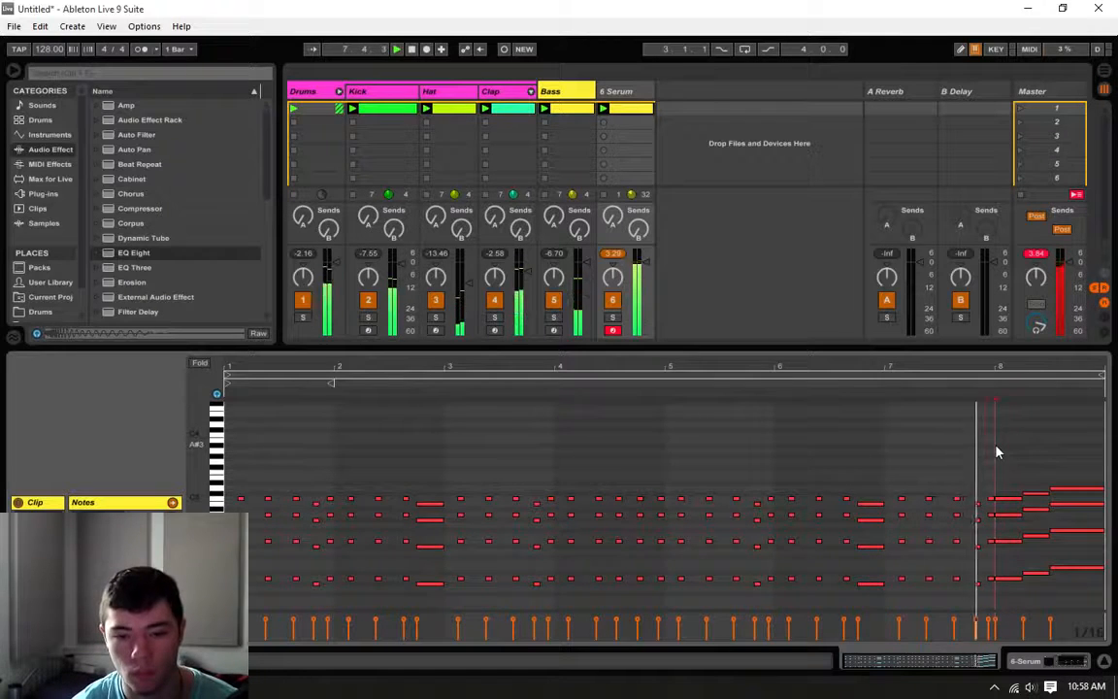
pyautogui.press('space')
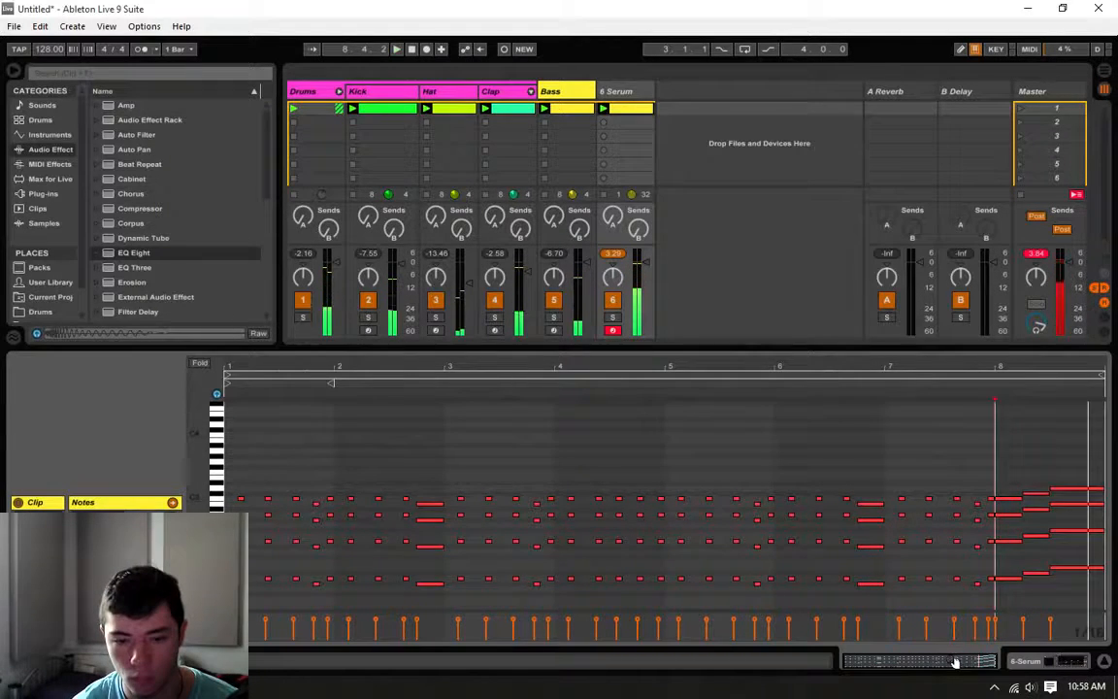
# Step: Shorten bar 8's first chord to one sixteenth, end the second and start the third chord at 8.2.3, and play the loop
pyautogui.moveTo(956, 661); pyautogui.dragTo(1068, 666)
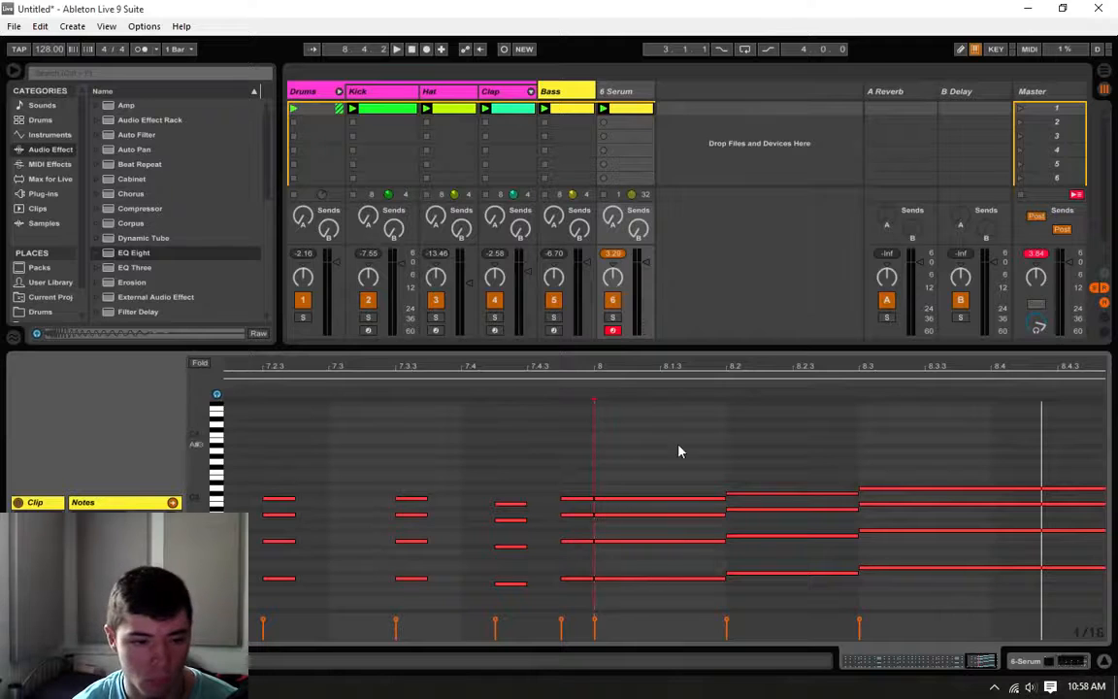
pyautogui.moveTo(678, 451); pyautogui.dragTo(626, 578)
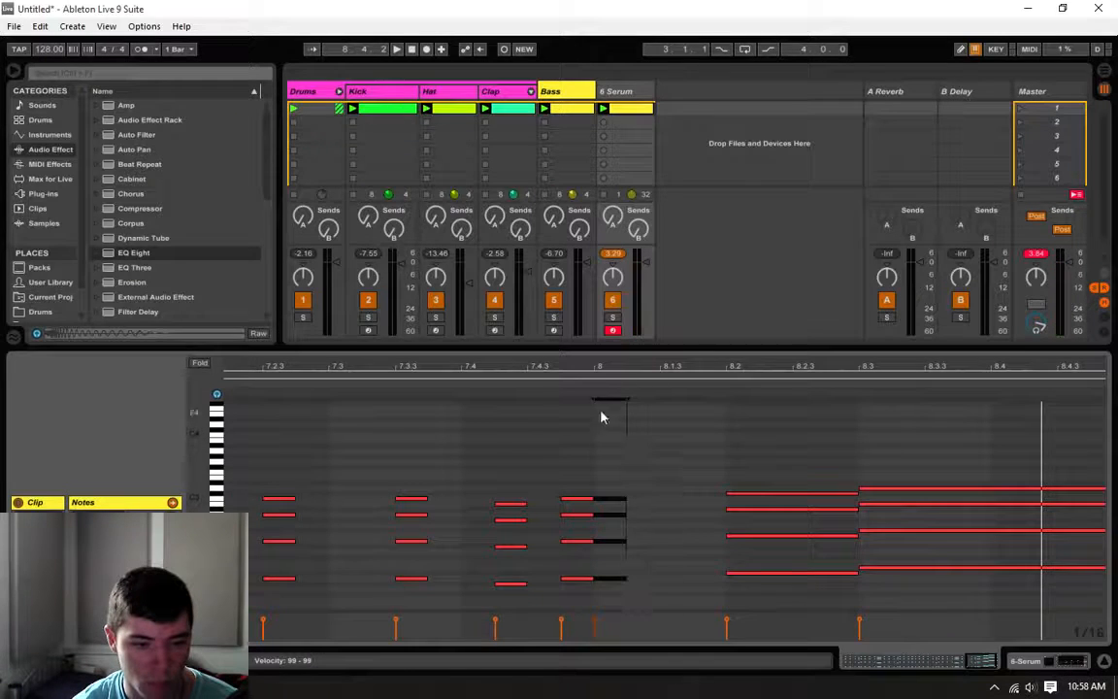
pyautogui.moveTo(838, 456); pyautogui.dragTo(792, 573)
pyautogui.moveTo(869, 450)
pyautogui.mouseDown()
pyautogui.moveTo(860, 551)
pyautogui.moveTo(826, 574)
pyautogui.moveTo(793, 574)
pyautogui.mouseUp()
pyautogui.click(779, 461)
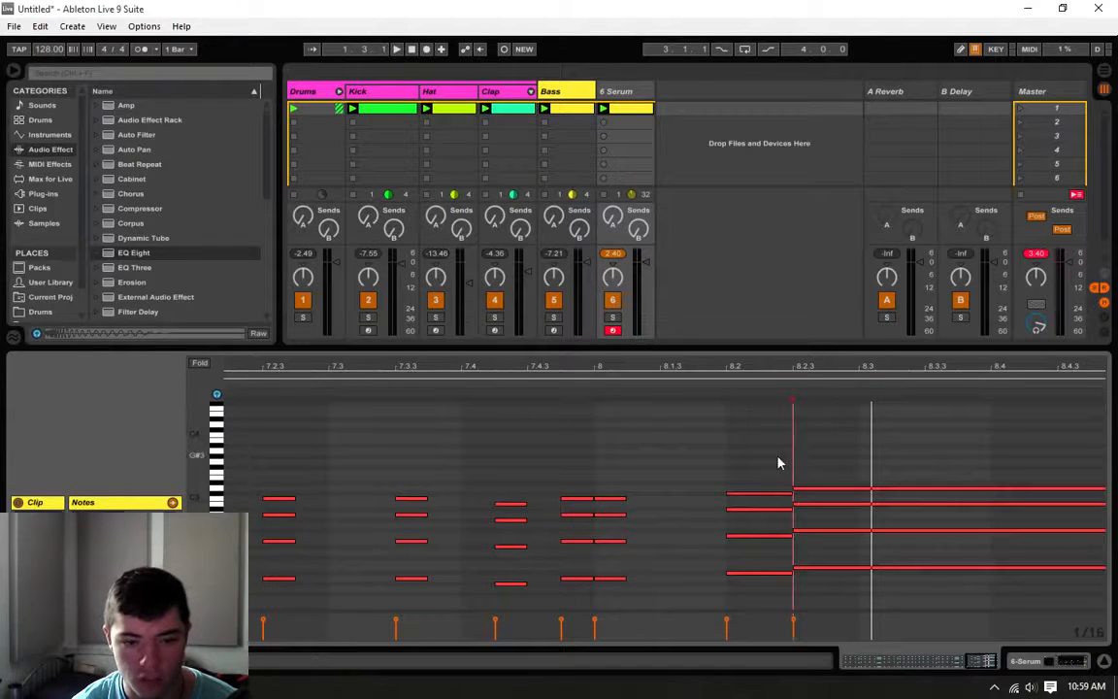
pyautogui.click(566, 385)
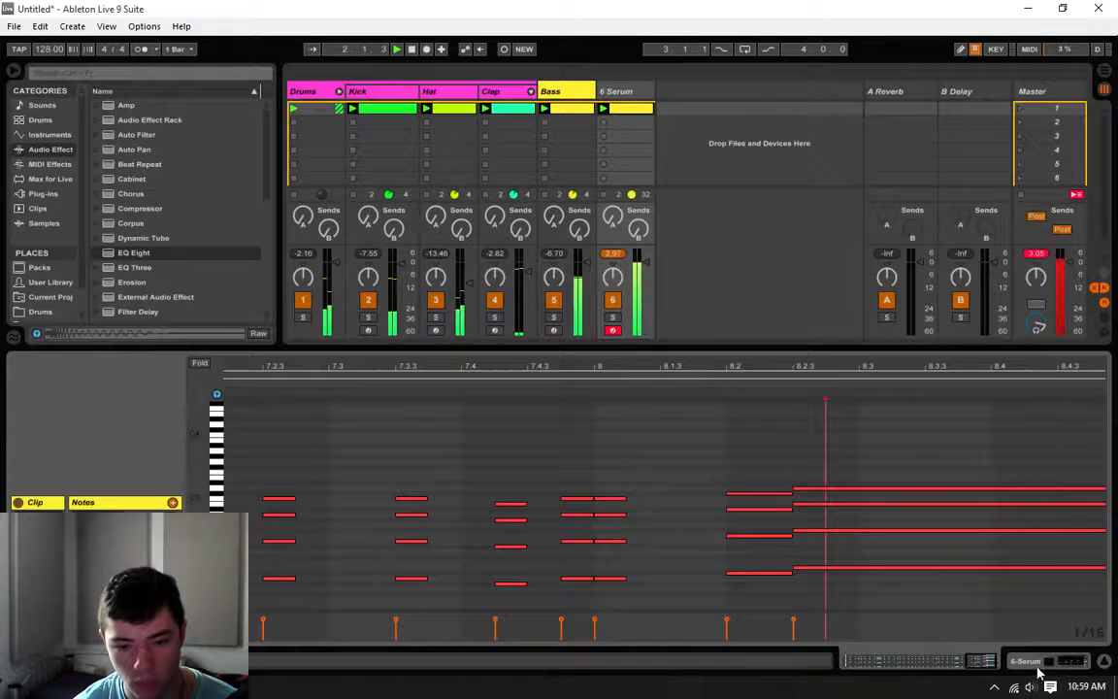
# Step: Open the chord track's Serum synth, set OSC A's unison to 7 voices, and adjust its detune
pyautogui.click(982, 661)
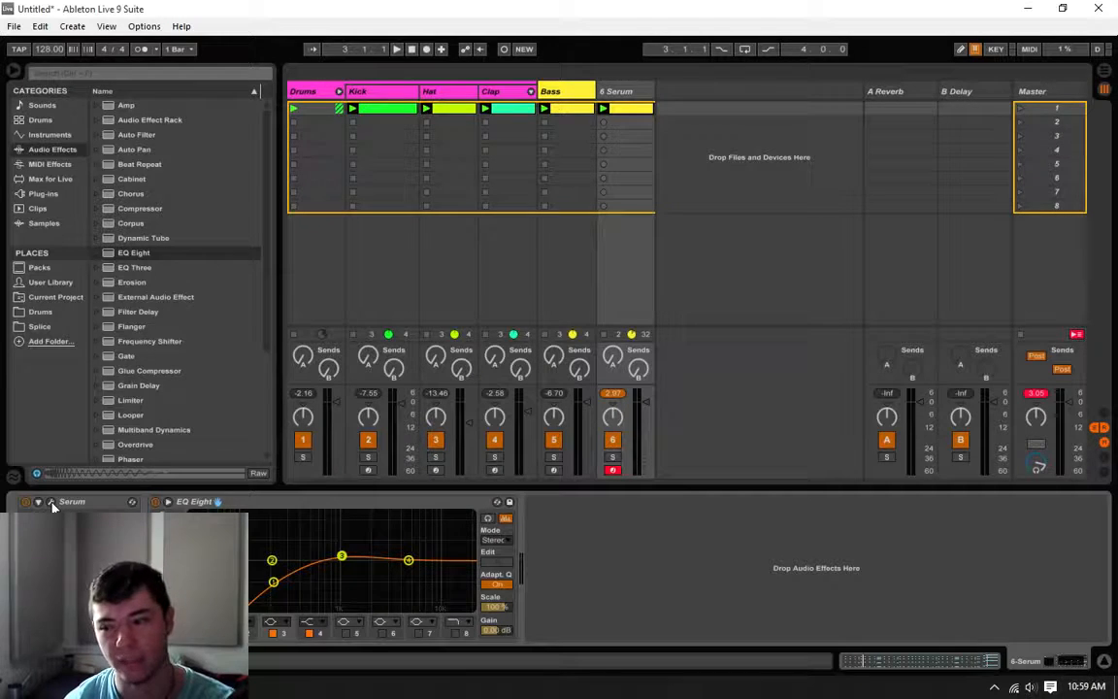
pyautogui.click(52, 502)
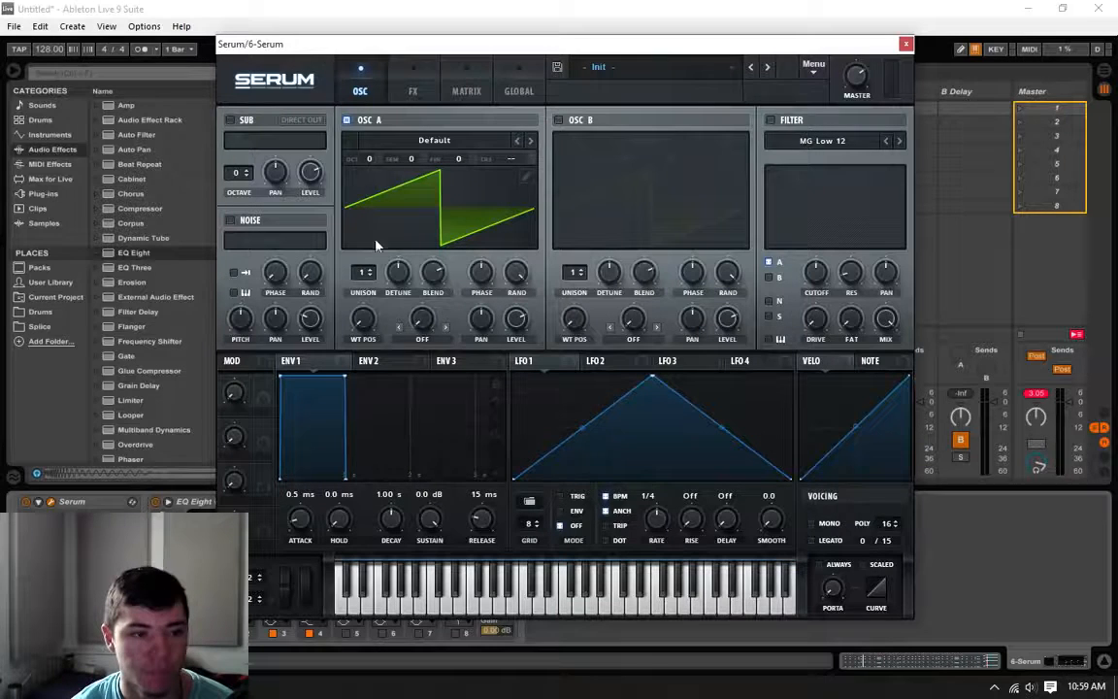
pyautogui.moveTo(359, 275); pyautogui.dragTo(396, 225)
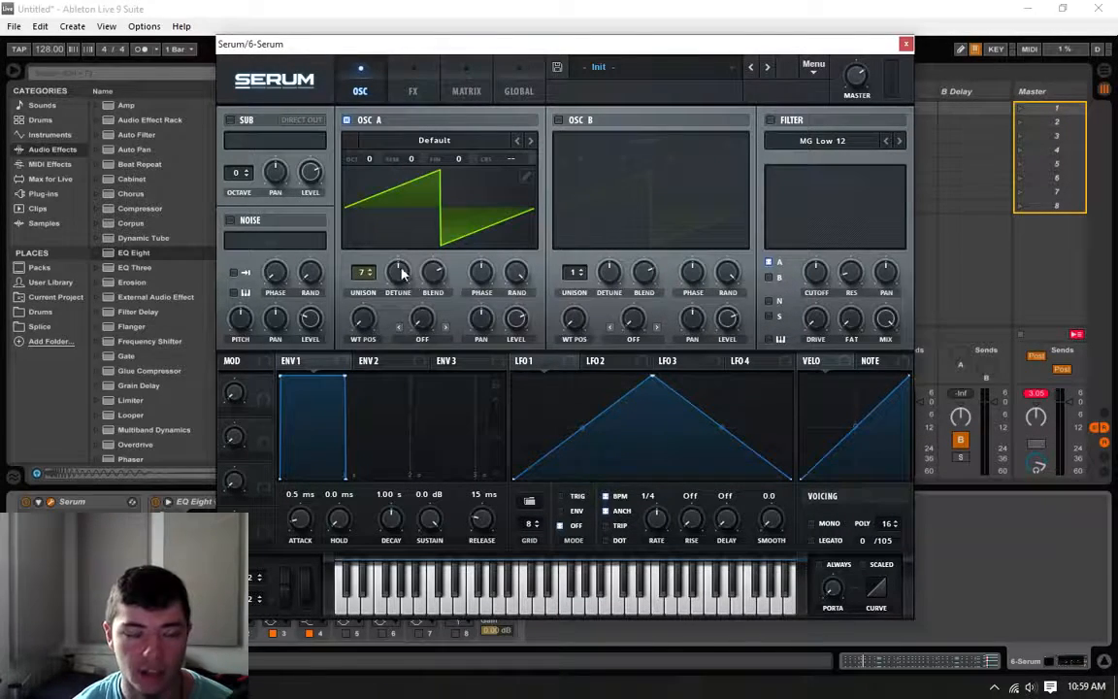
pyautogui.moveTo(399, 275); pyautogui.dragTo(361, 244)
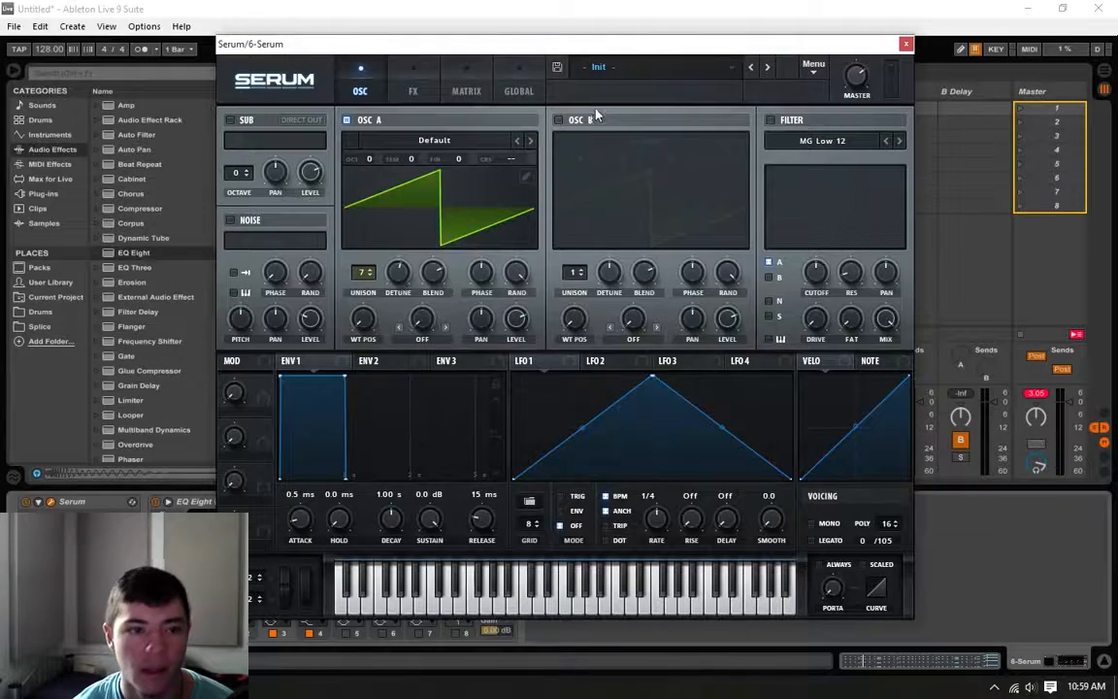
# Step: Listen to the loop with the unison chord sound and move the Serum window clear of the tracks
pyautogui.moveTo(617, 46); pyautogui.dragTo(612, 105)
pyautogui.press('space')
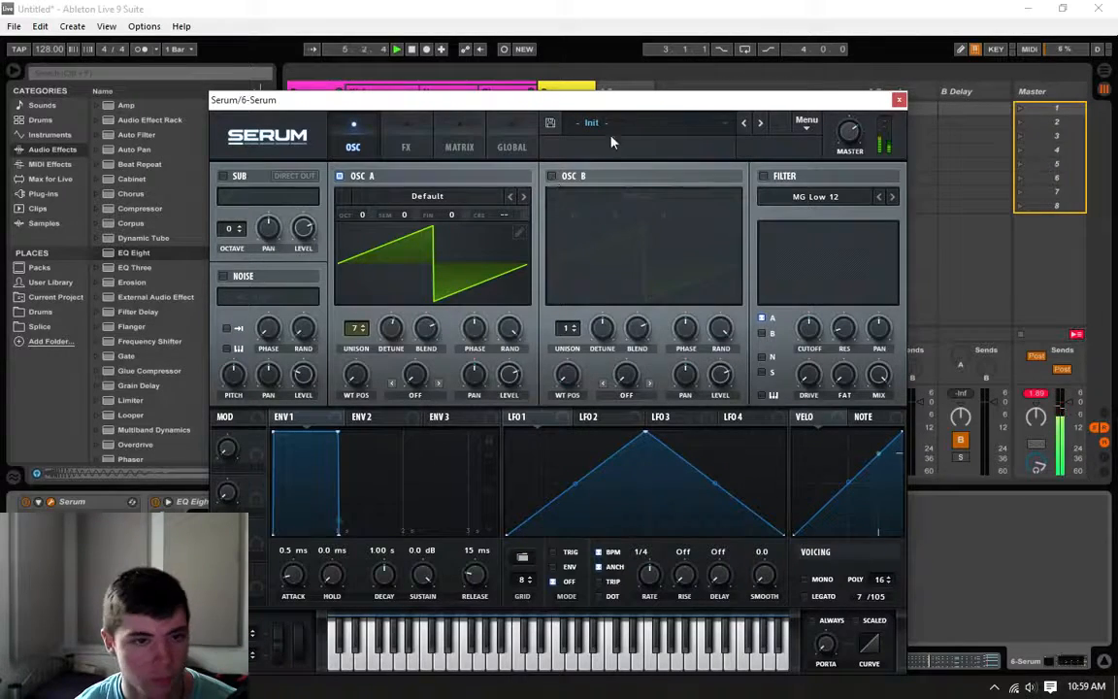
pyautogui.moveTo(615, 103); pyautogui.dragTo(540, 566)
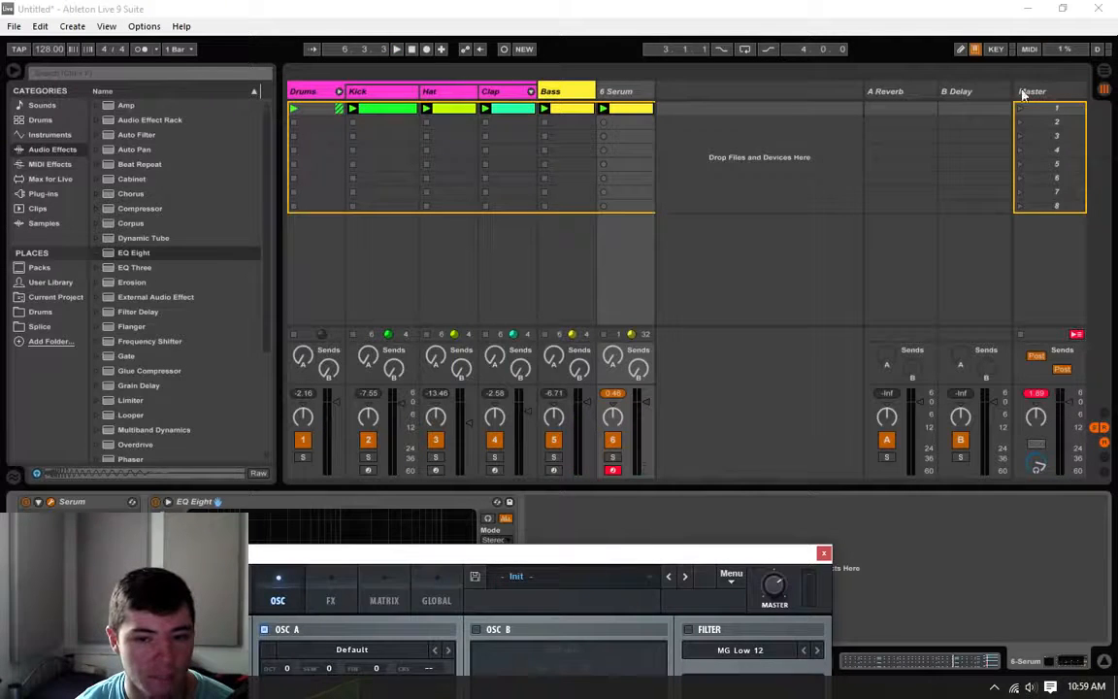
# Step: Lower the chord track's volume and move its Serum window back into full view
pyautogui.click(637, 419)
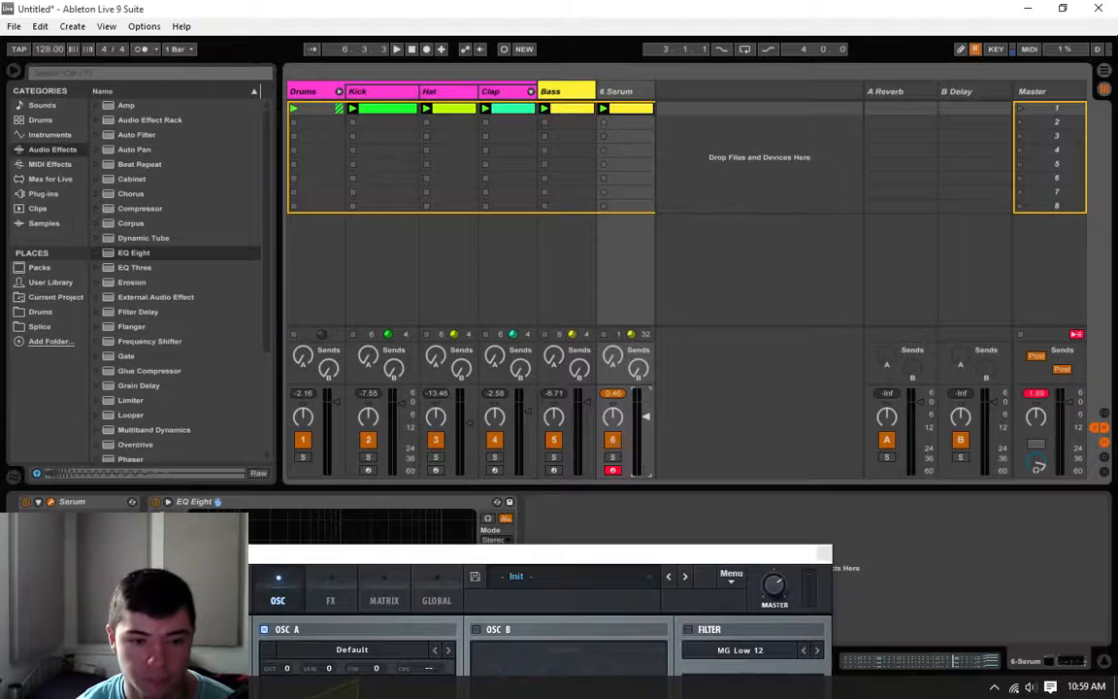
pyautogui.moveTo(655, 554); pyautogui.dragTo(692, 93)
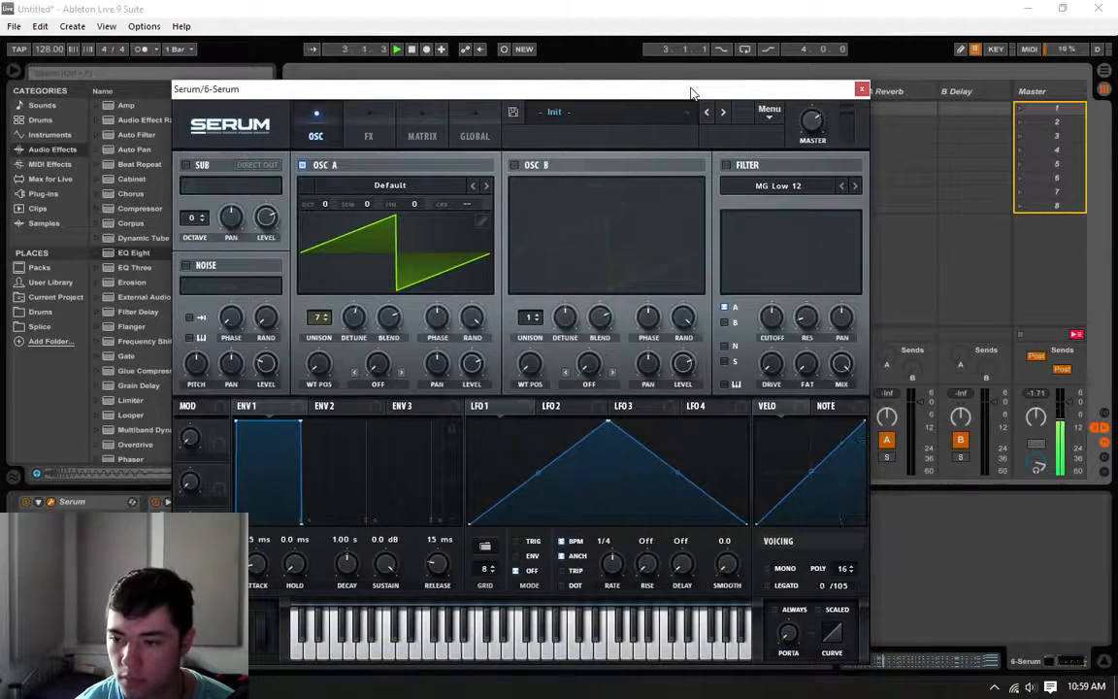
# Step: Enable Serum's OSC B, set it to octave +1 and 7 unison voices, adjust its detune, and play the loop
pyautogui.click(514, 166)
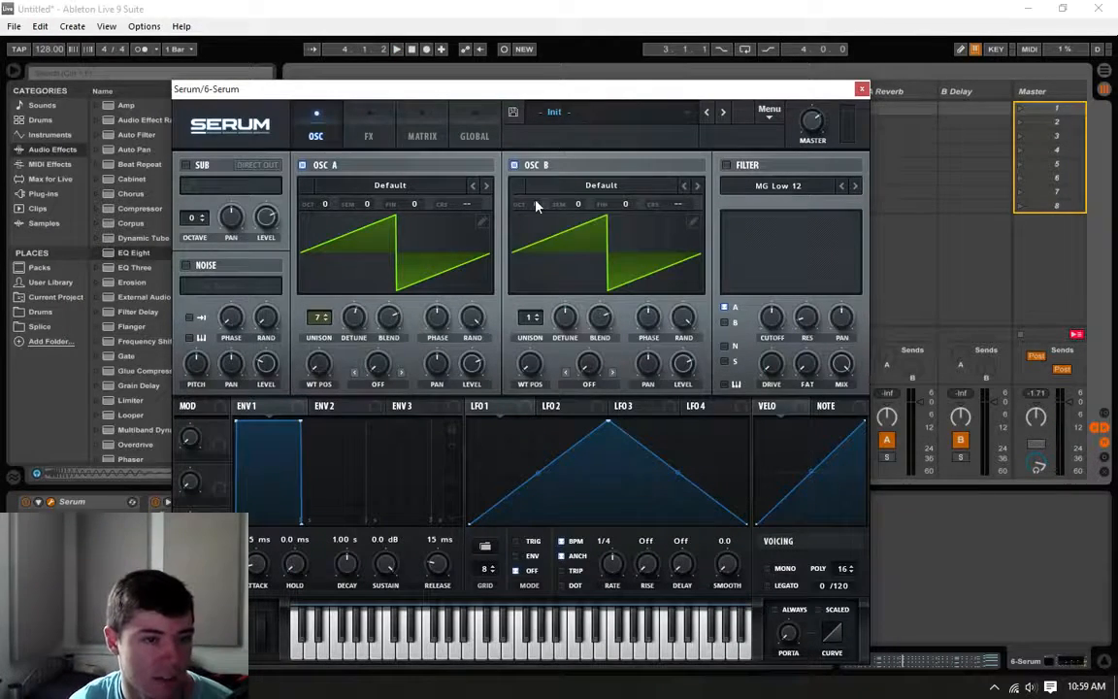
pyautogui.moveTo(541, 205); pyautogui.dragTo(554, 200)
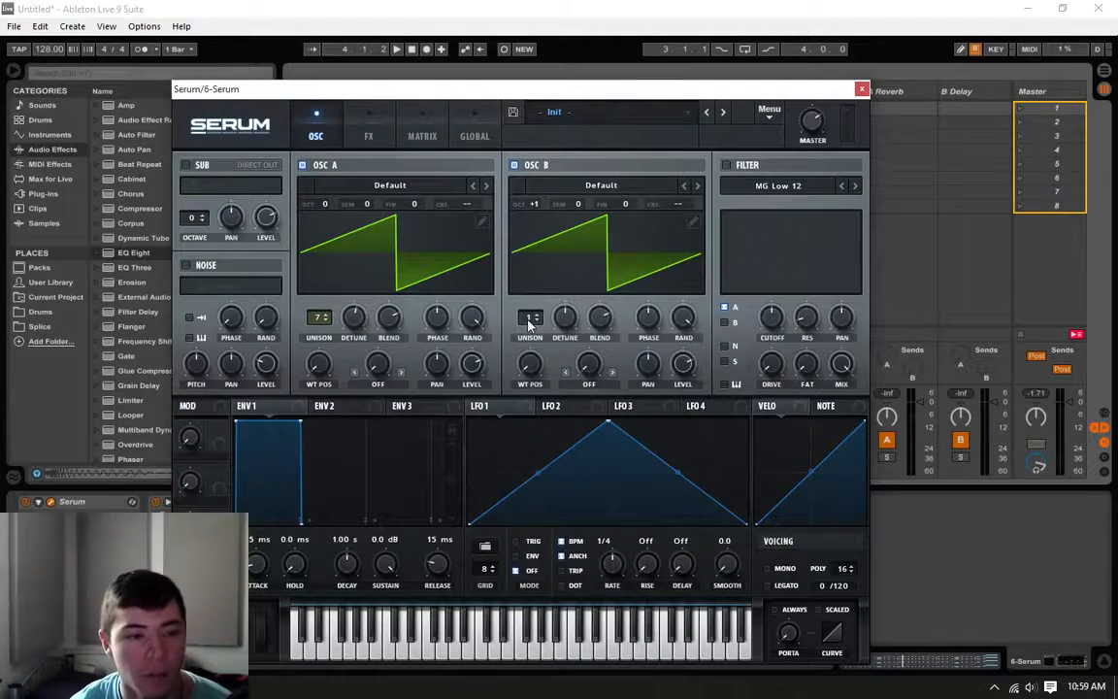
pyautogui.moveTo(529, 325); pyautogui.dragTo(563, 280)
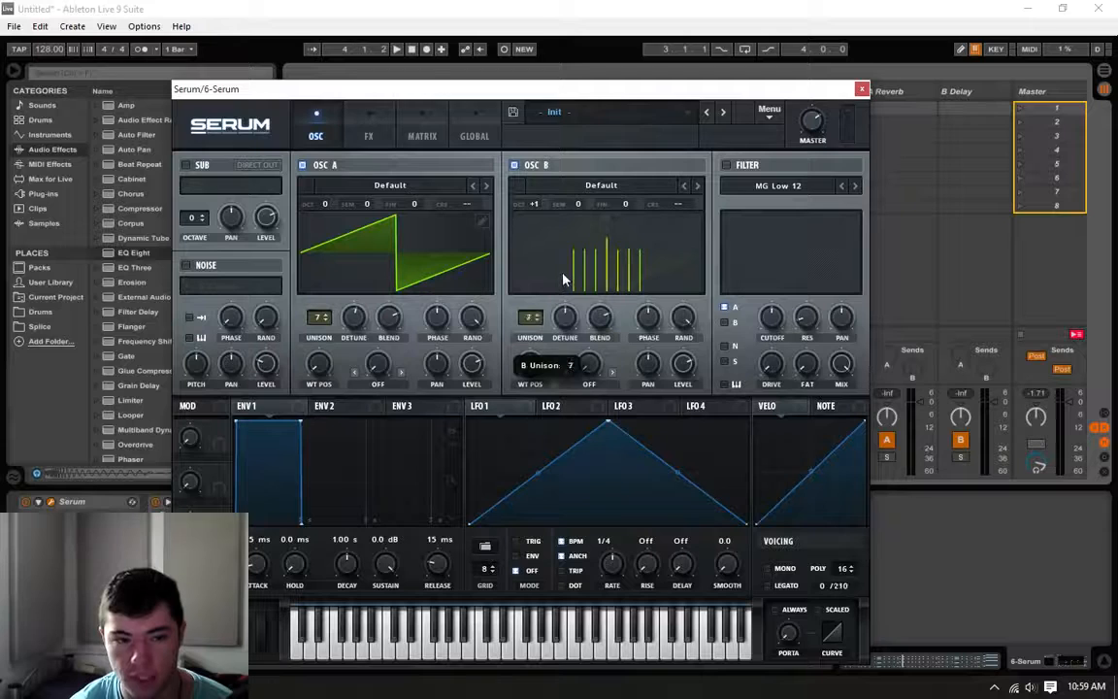
pyautogui.moveTo(567, 324); pyautogui.dragTo(569, 325)
pyautogui.press('space')
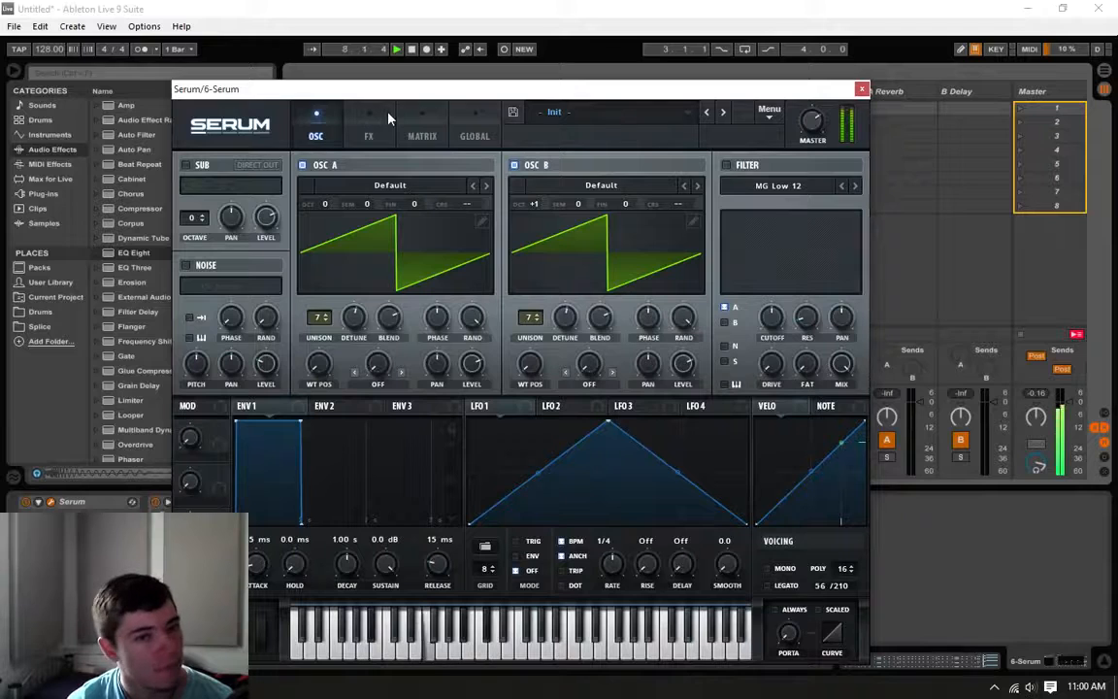
# Step: Extend bar 8's first chord in the Serum clip until it meets the second chord at 8.2, and play the loop
pyautogui.click(863, 91)
pyautogui.click(610, 108)
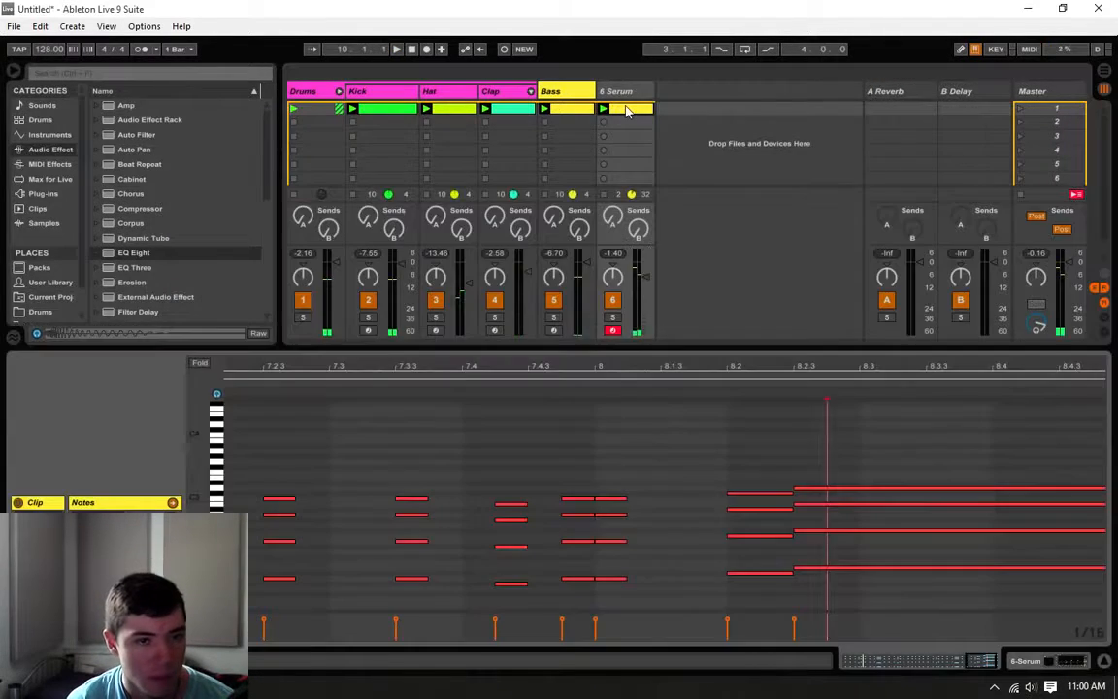
pyautogui.moveTo(632, 454); pyautogui.dragTo(721, 575)
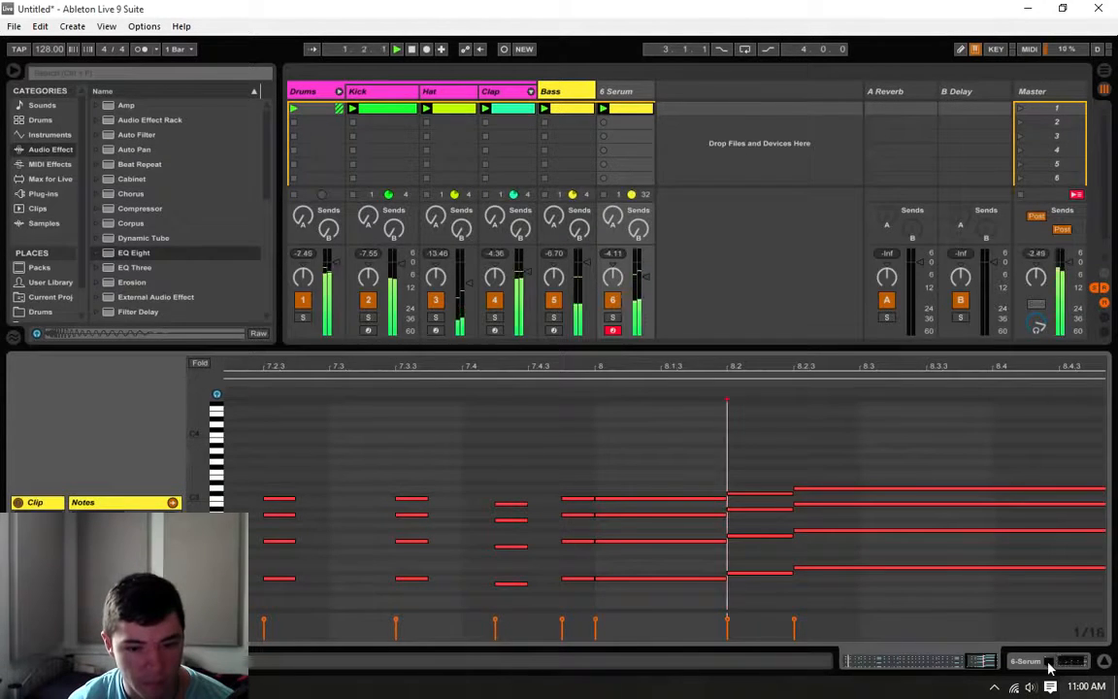
pyautogui.click(1068, 661)
pyautogui.click(638, 111)
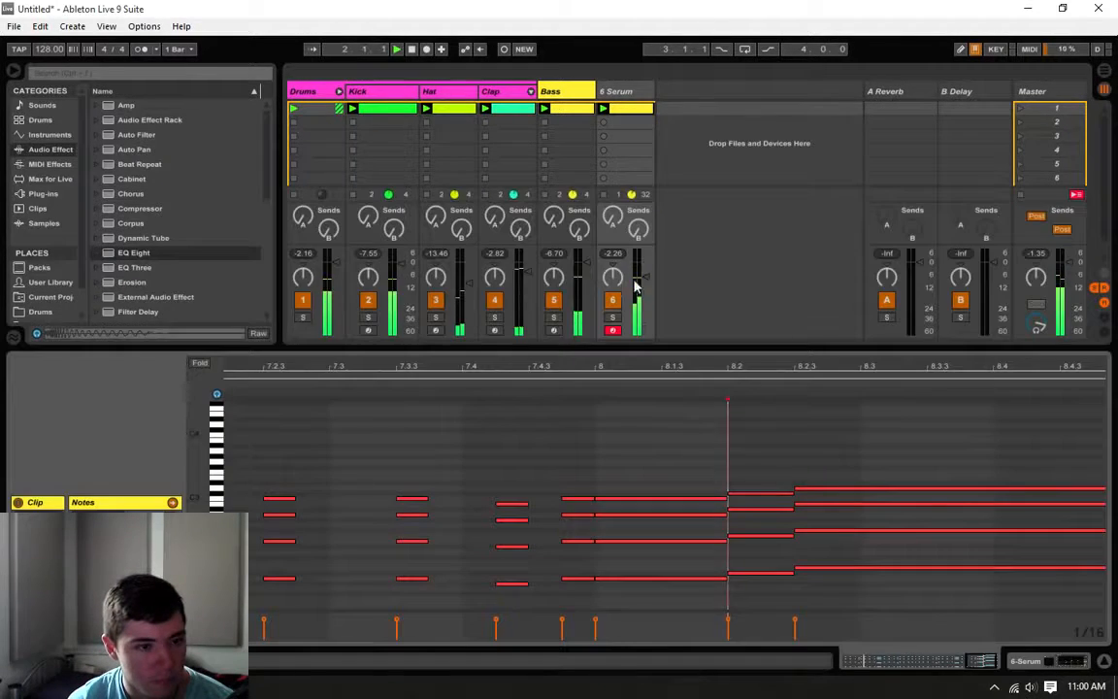
# Step: Reopen the chord track's Serum synth and enable Reverb in its effects
pyautogui.click(1048, 662)
pyautogui.click(50, 502)
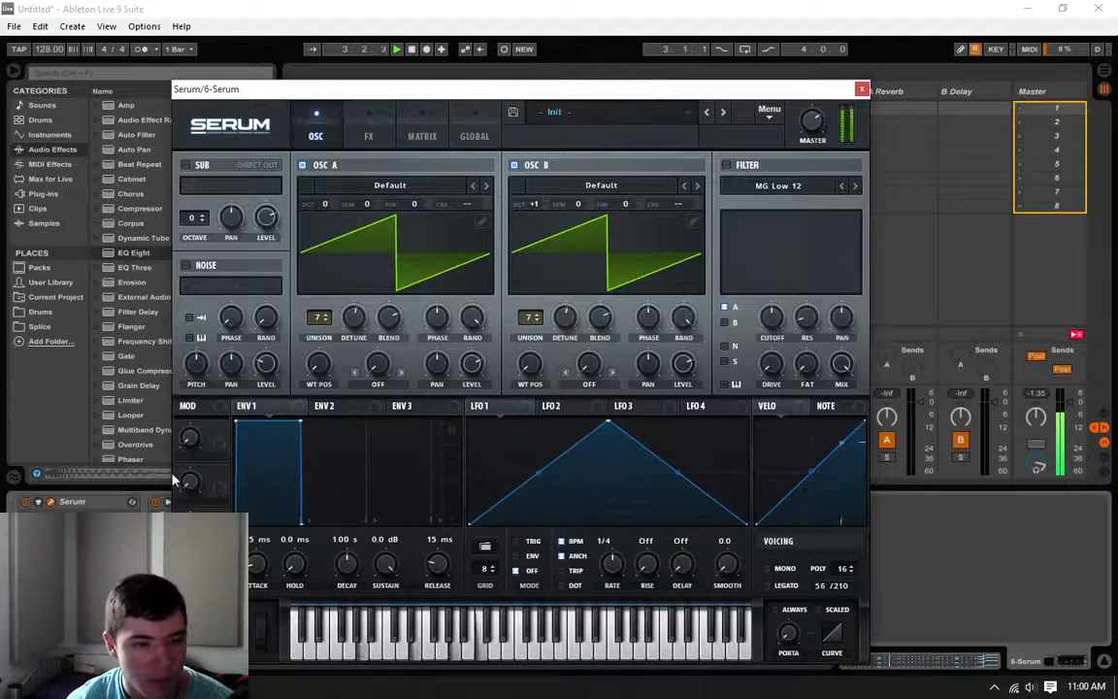
pyautogui.click(372, 128)
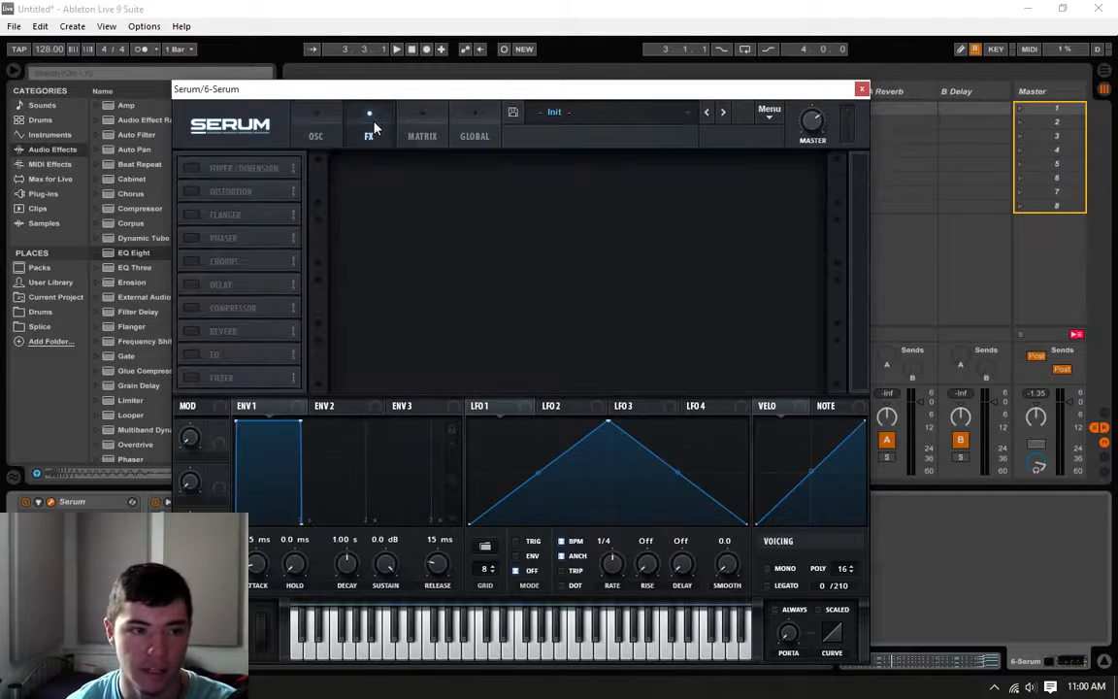
pyautogui.click(192, 332)
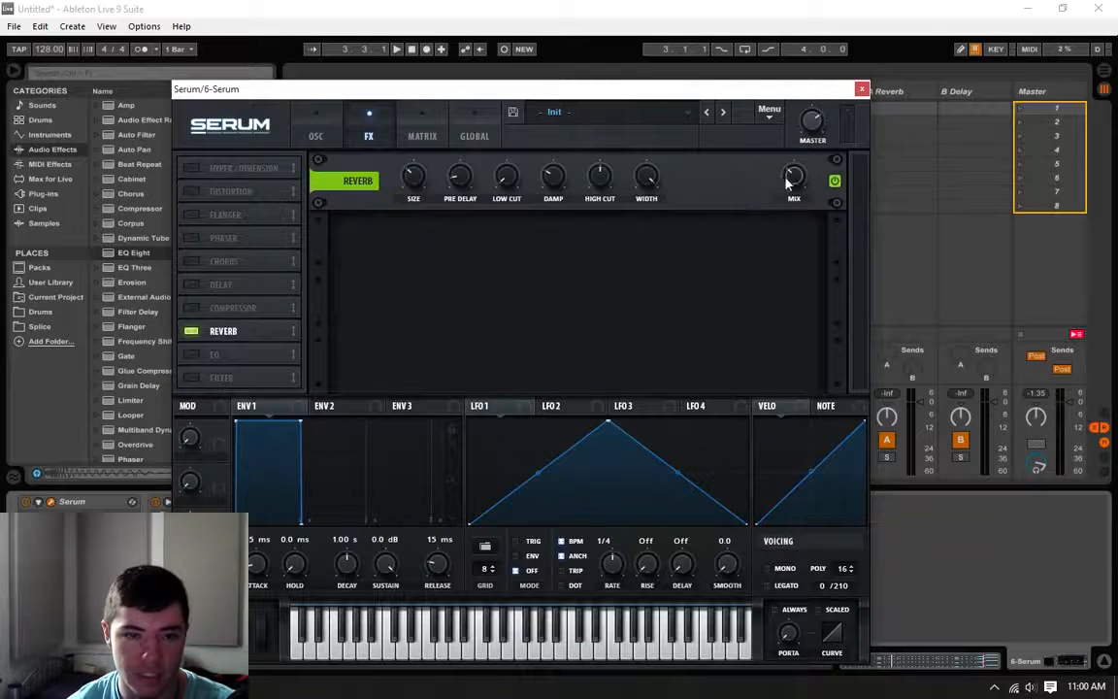
# Step: Raise the reverb's high cut, set its low cut to 18%, and play the loop to hear the effect
pyautogui.moveTo(799, 183)
pyautogui.moveTo(415, 189)
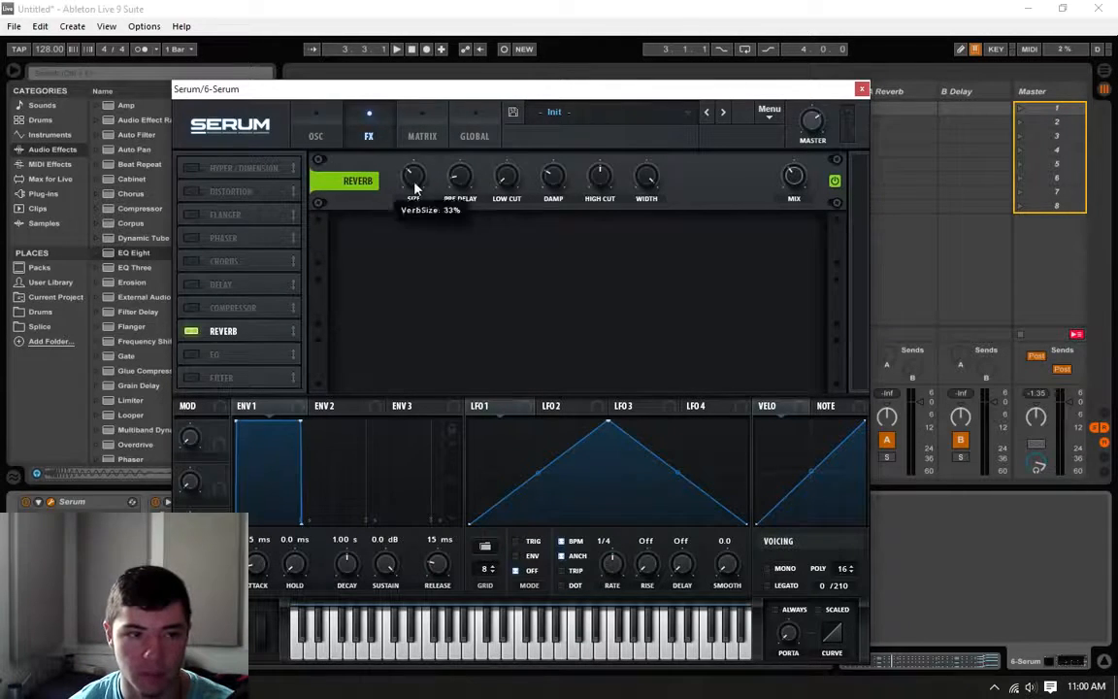
pyautogui.moveTo(467, 211)
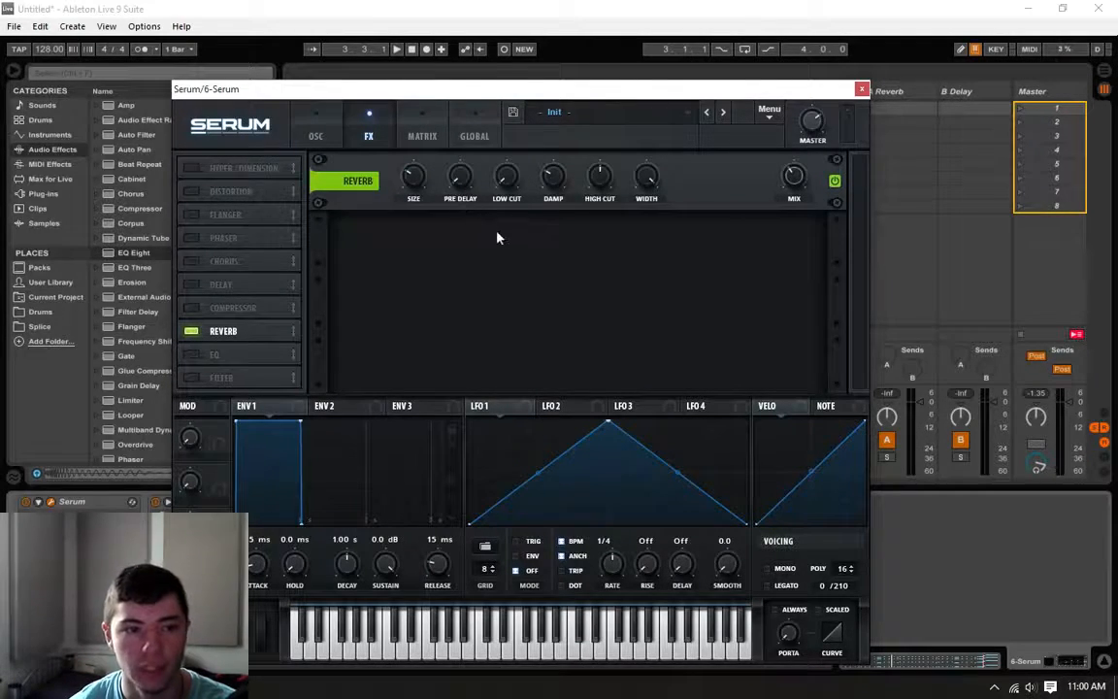
pyautogui.moveTo(558, 177)
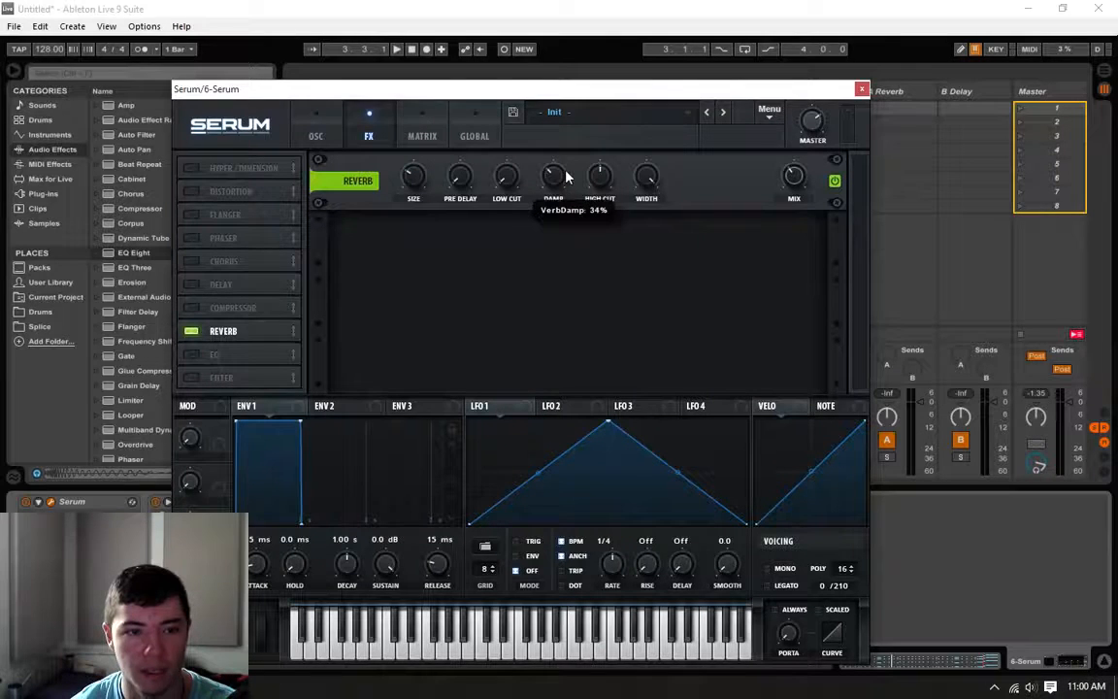
pyautogui.moveTo(598, 174)
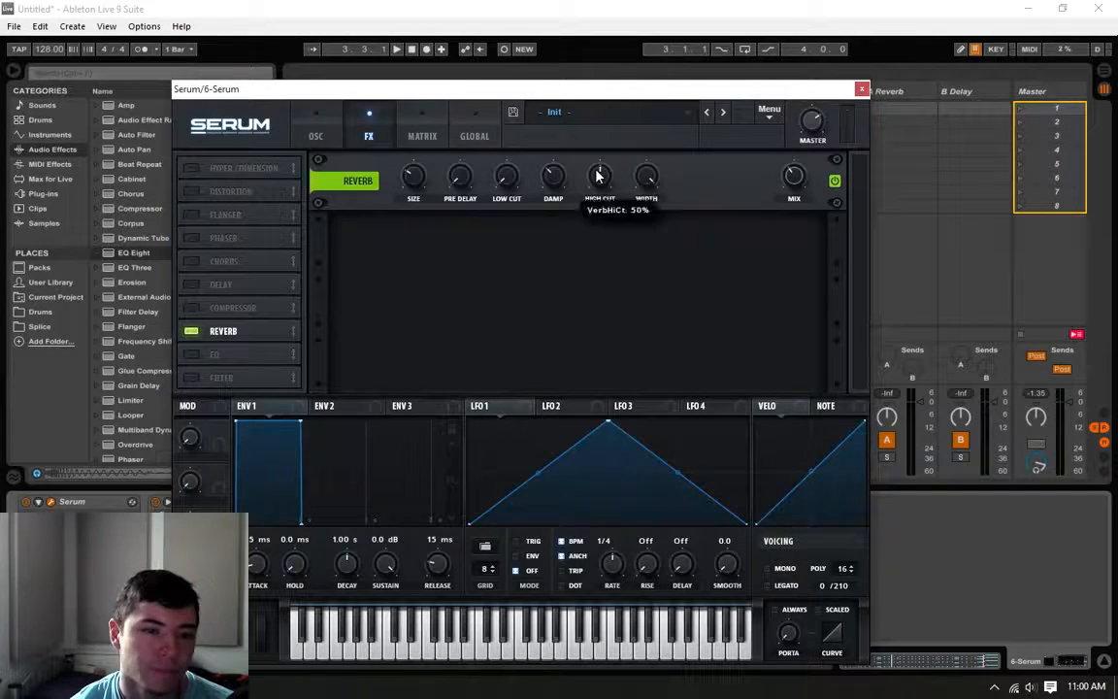
pyautogui.moveTo(521, 175)
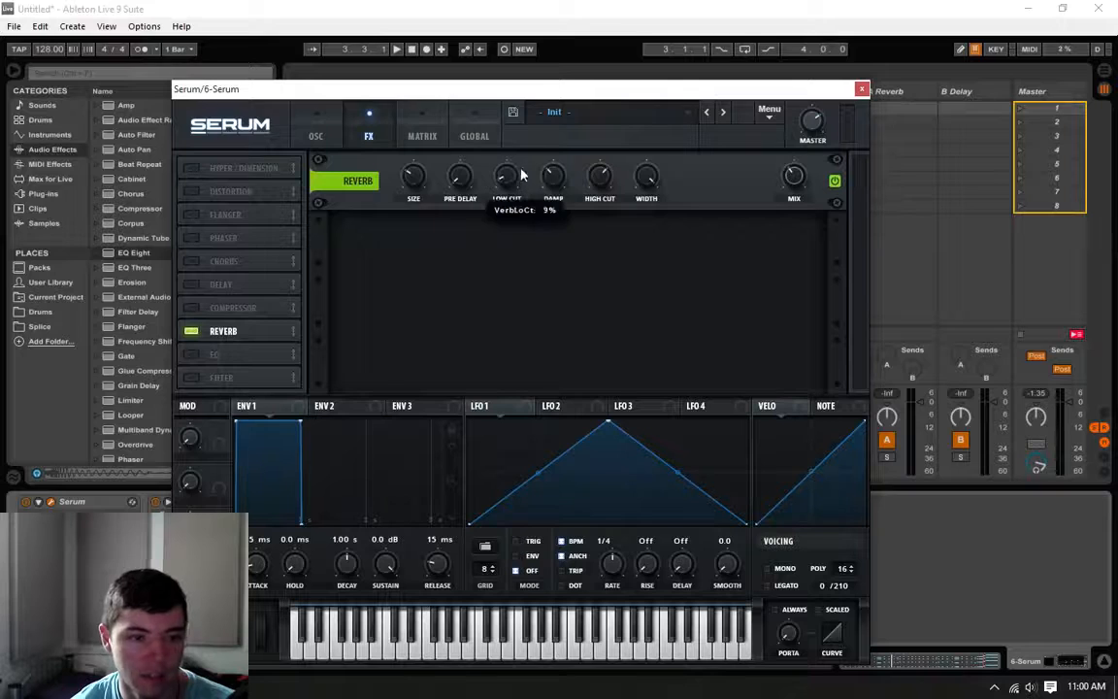
pyautogui.press('space')
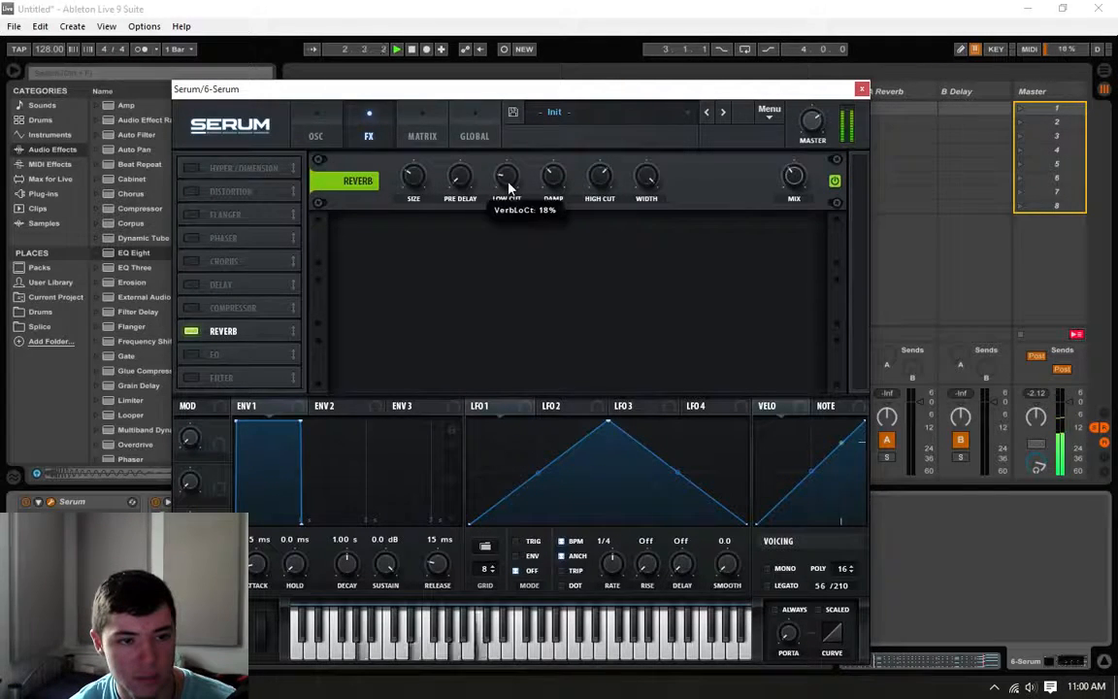
pyautogui.press('space')
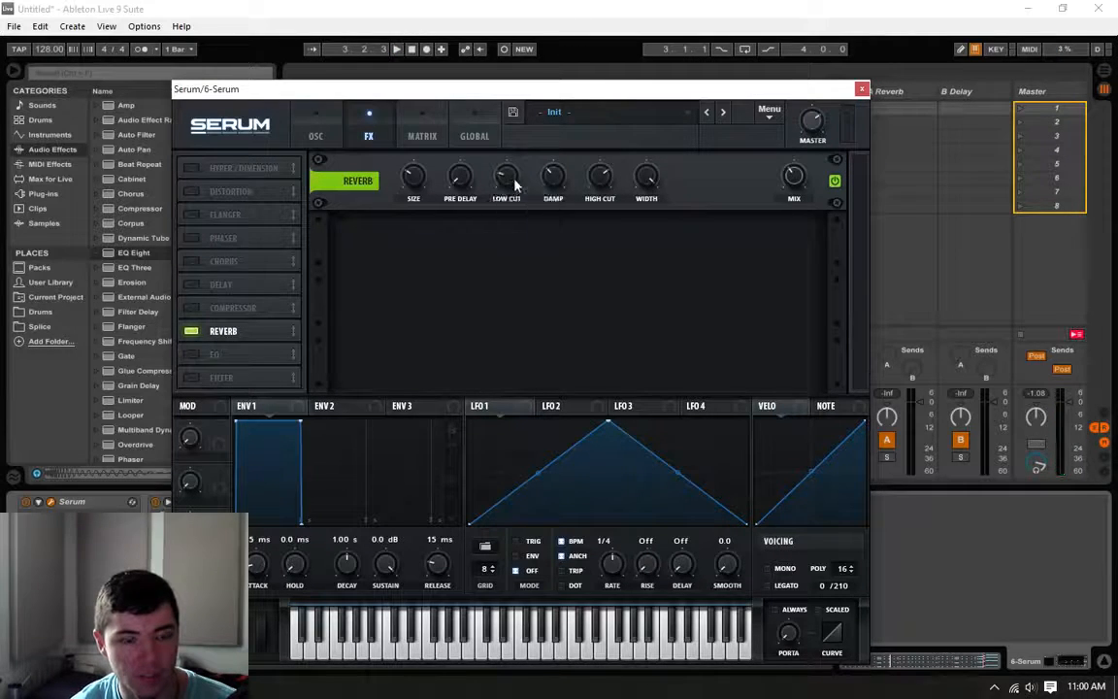
pyautogui.press('space')
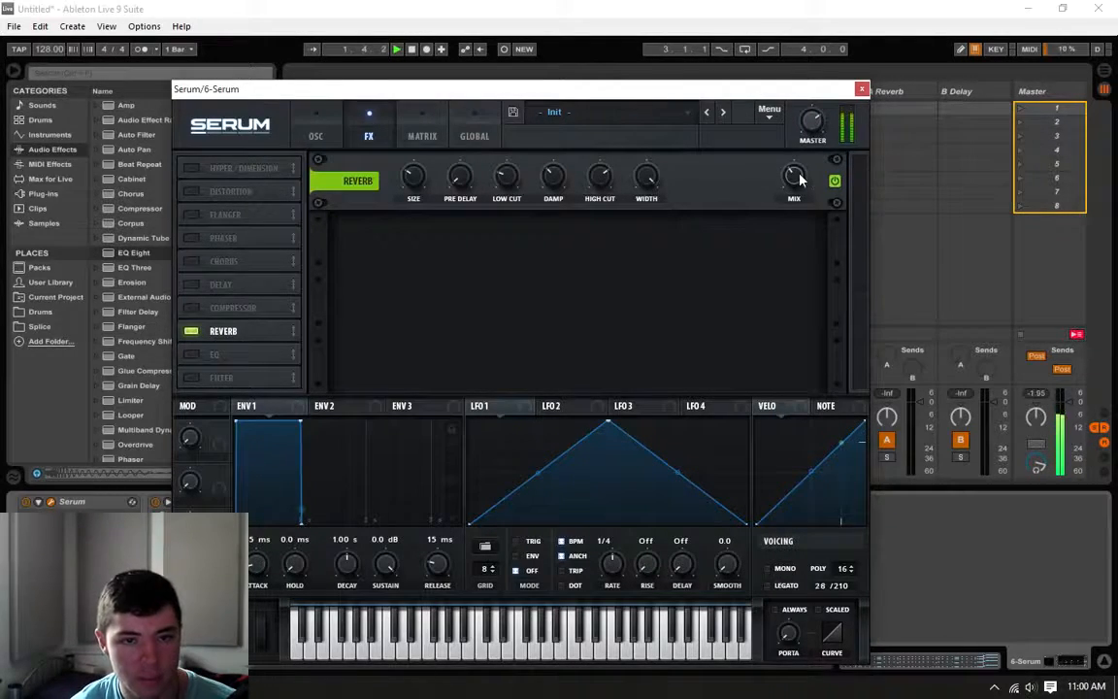
# Step: Reduce the reverb's size, set its low cut to 28%, and lower its damping to about 18% while listening to the loop
pyautogui.moveTo(796, 181)
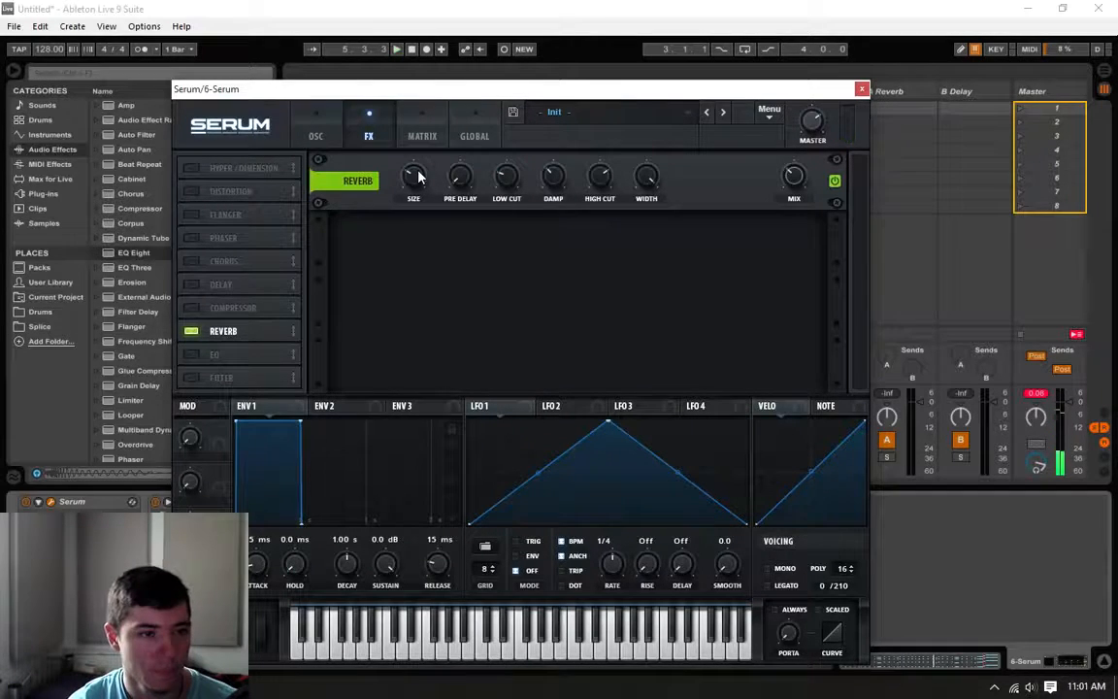
pyautogui.press('space')
pyautogui.moveTo(418, 174); pyautogui.dragTo(415, 181)
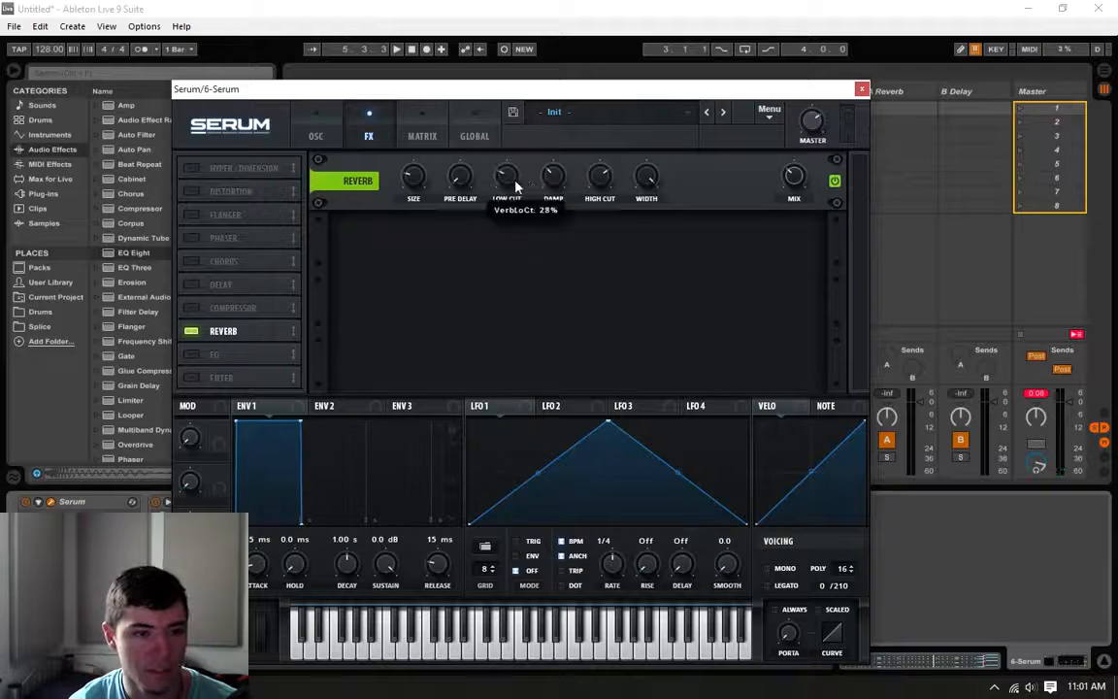
pyautogui.press('space')
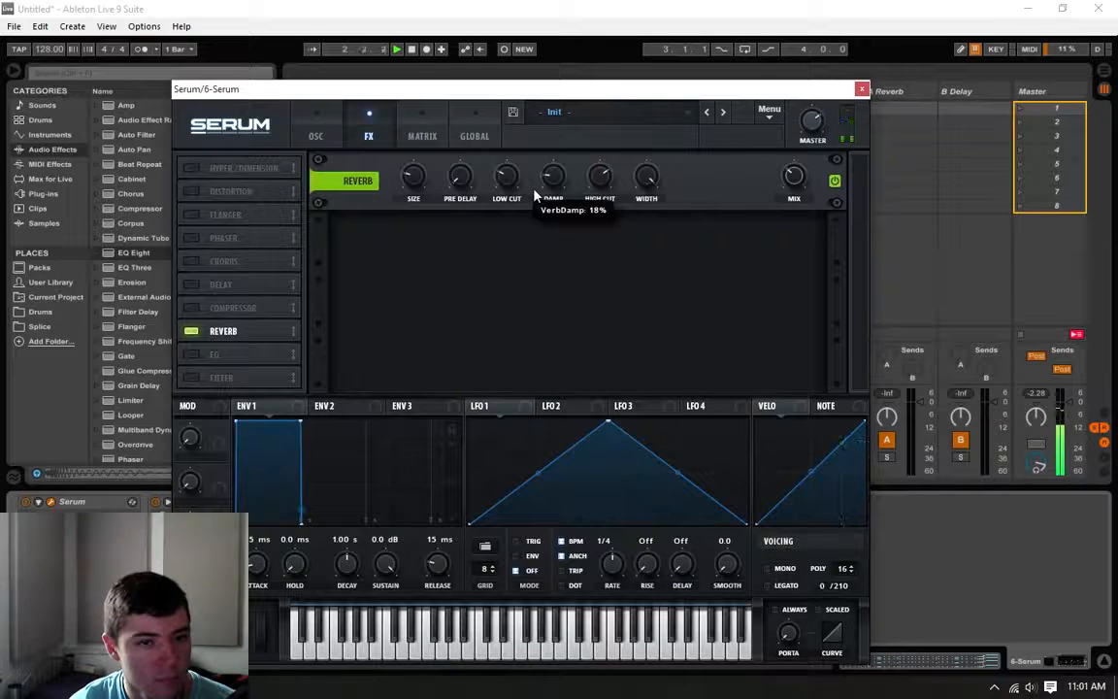
pyautogui.moveTo(534, 196); pyautogui.dragTo(530, 197)
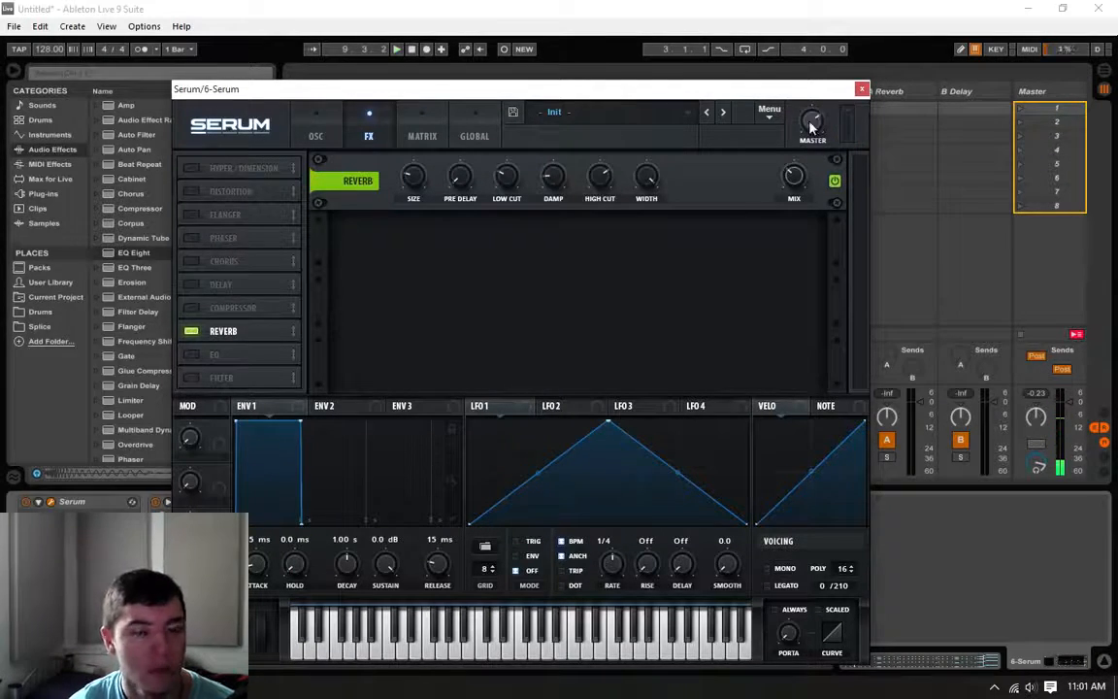
# Step: Lower Serum's master level, raise the chord track's volume, and listen to the loop with the new balance
pyautogui.moveTo(807, 129)
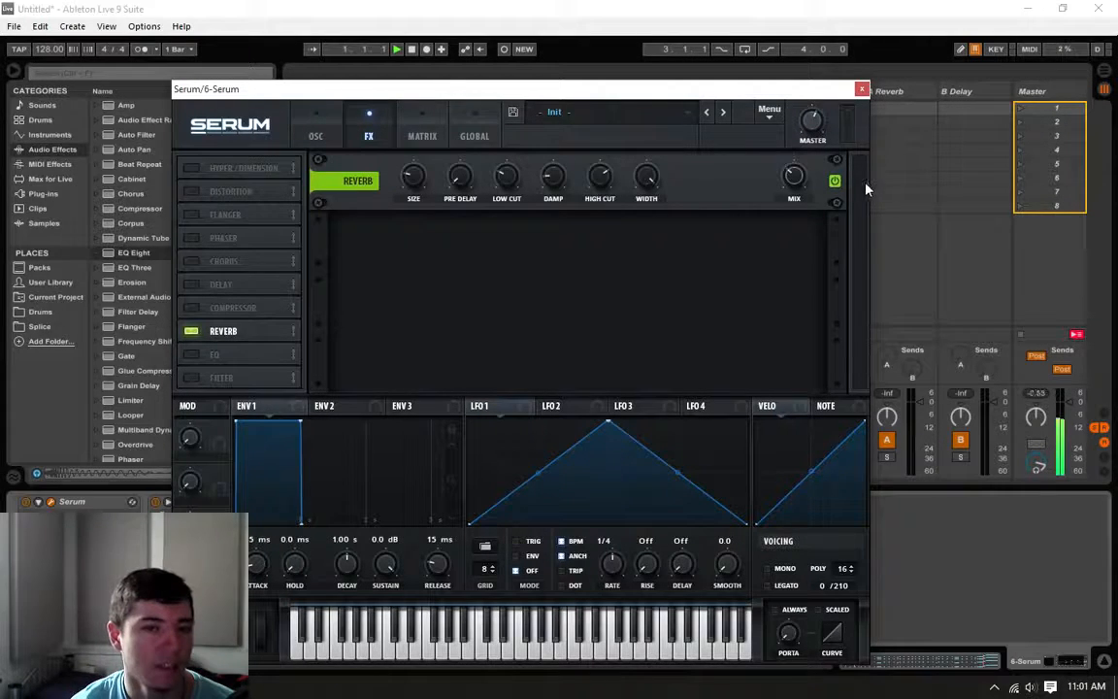
pyautogui.click(861, 91)
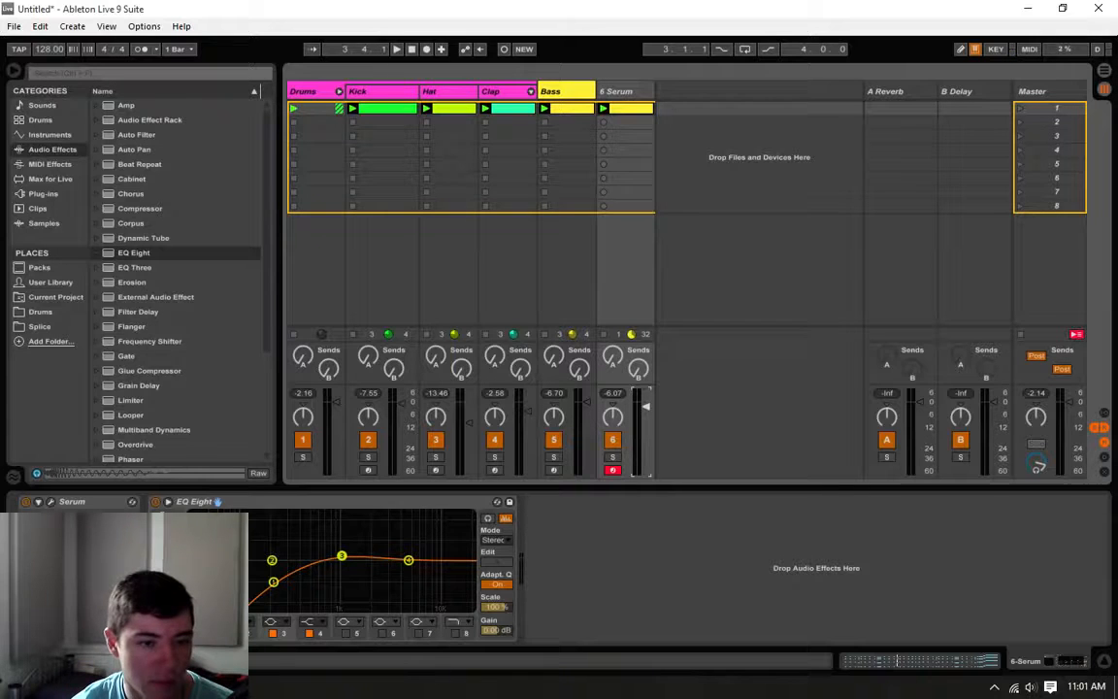
pyautogui.press('space')
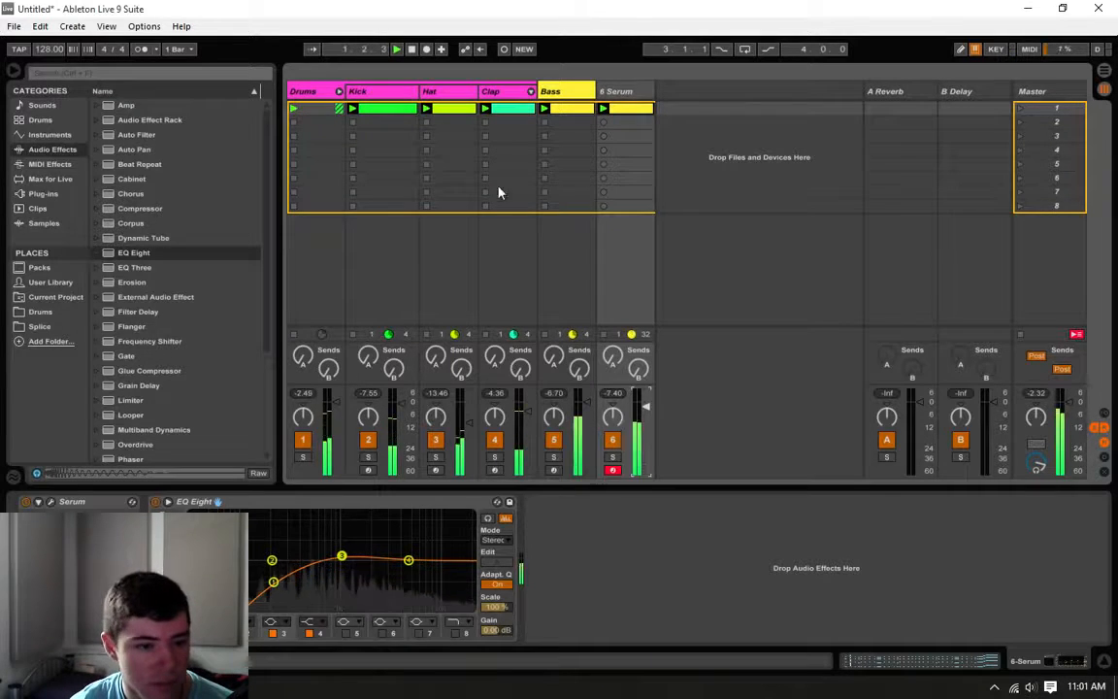
pyautogui.click(50, 502)
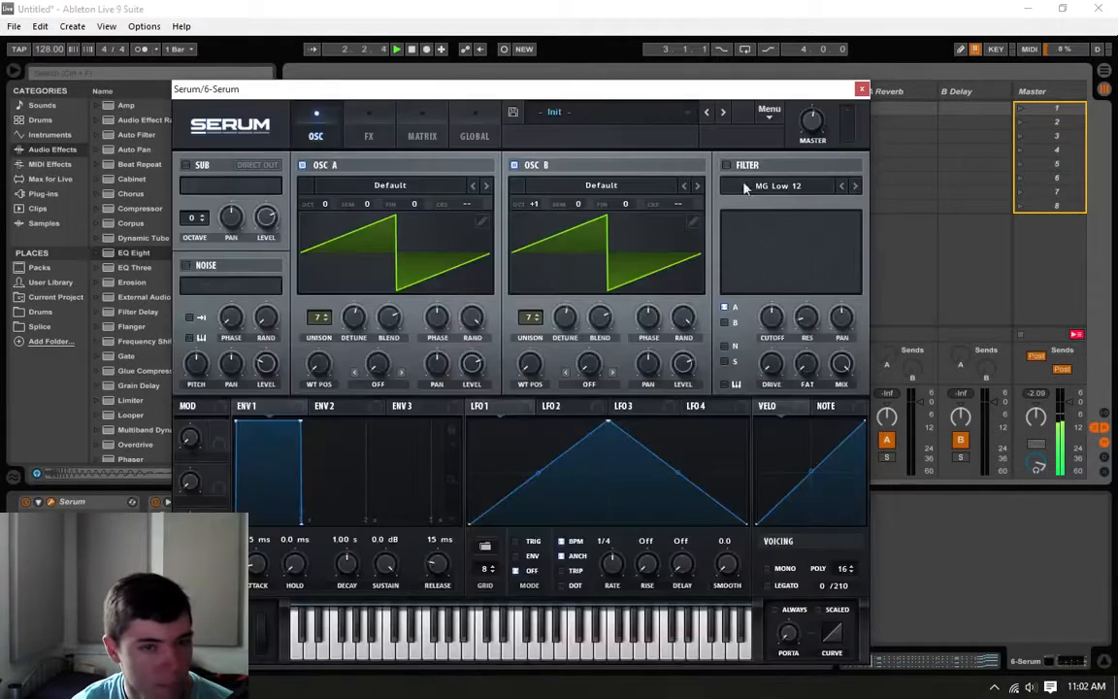
pyautogui.click(860, 90)
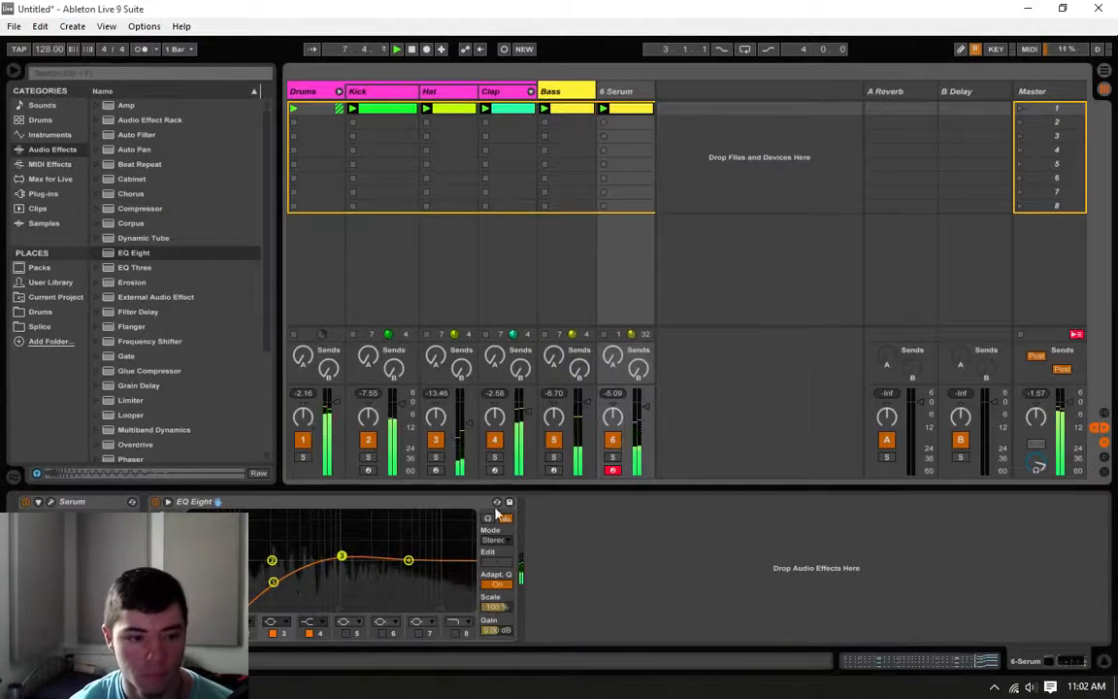
# Step: Stop playback and rename the 6 Serum track to Saw
pyautogui.rightClick(627, 95)
pyautogui.click(627, 97)
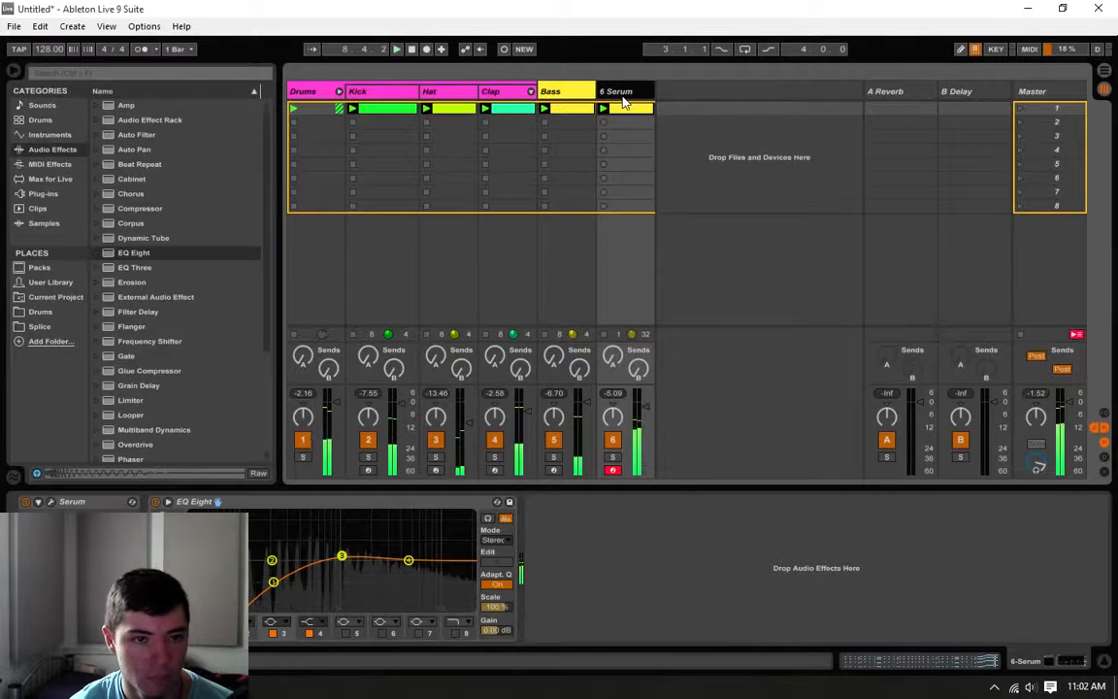
pyautogui.press('space')
pyautogui.rightClick(624, 95)
pyautogui.click(633, 91)
pyautogui.rightClick(633, 91)
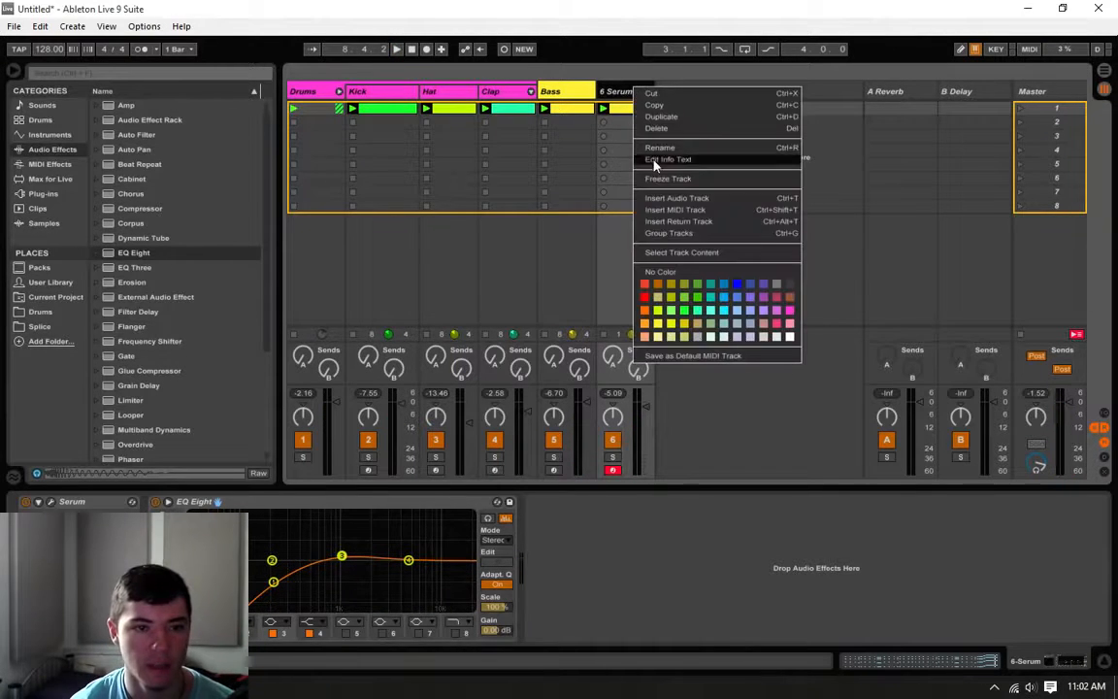
pyautogui.click(653, 153)
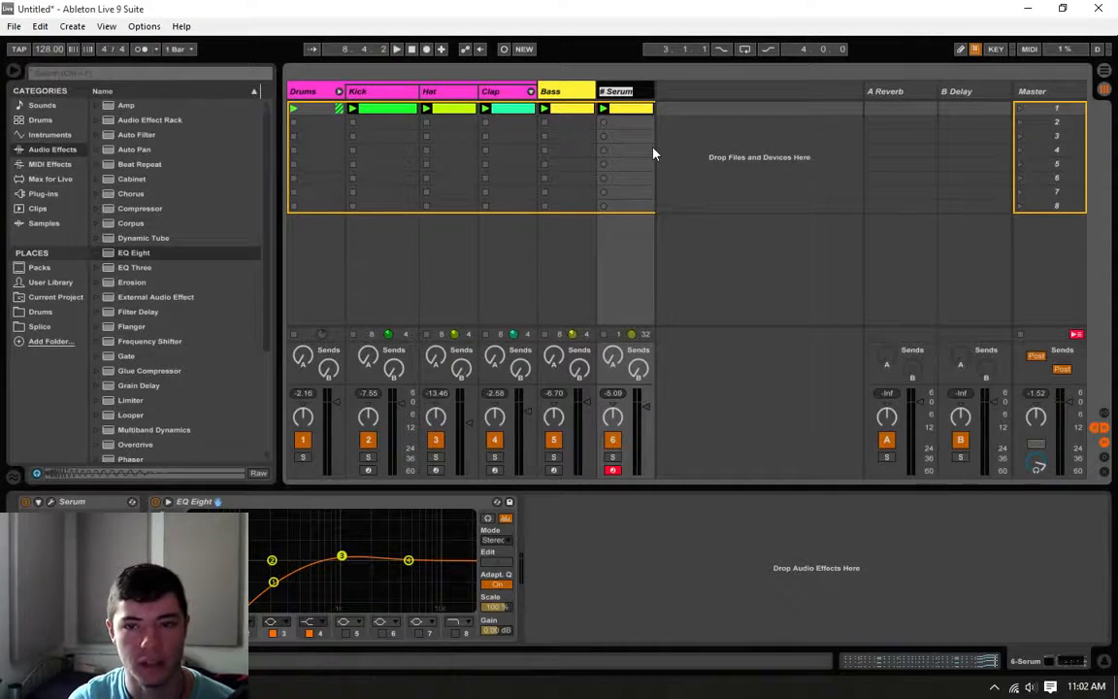
pyautogui.write('Saw')
pyautogui.press('Return')
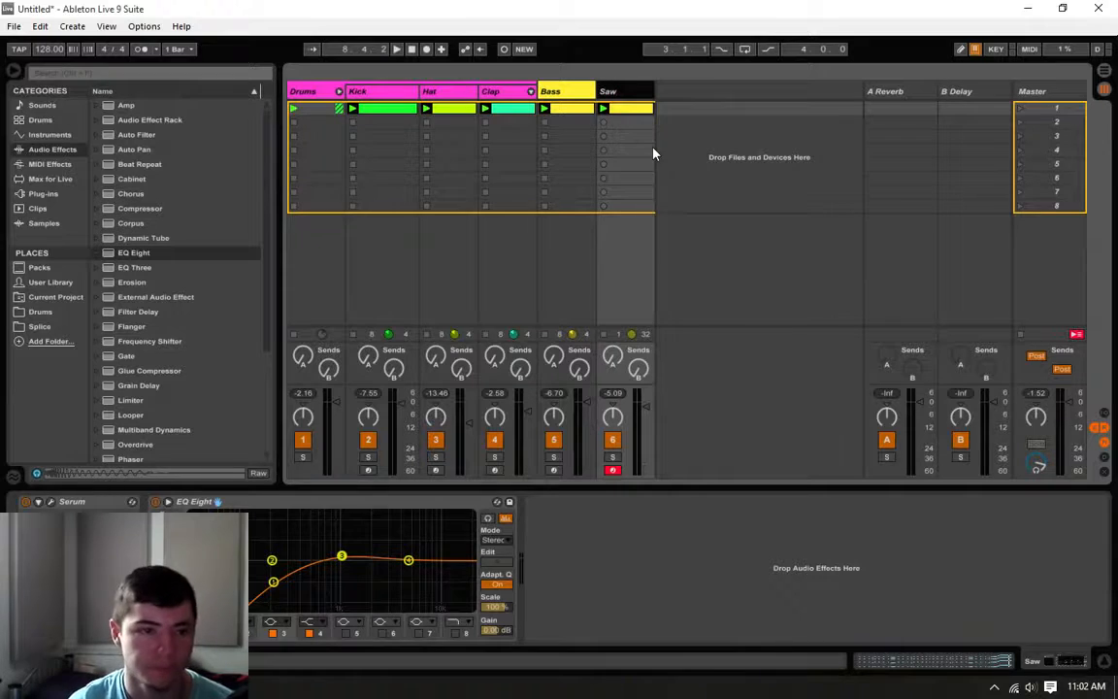
# Step: Color the Saw track red and apply the same red to its chord clip
pyautogui.rightClick(602, 91)
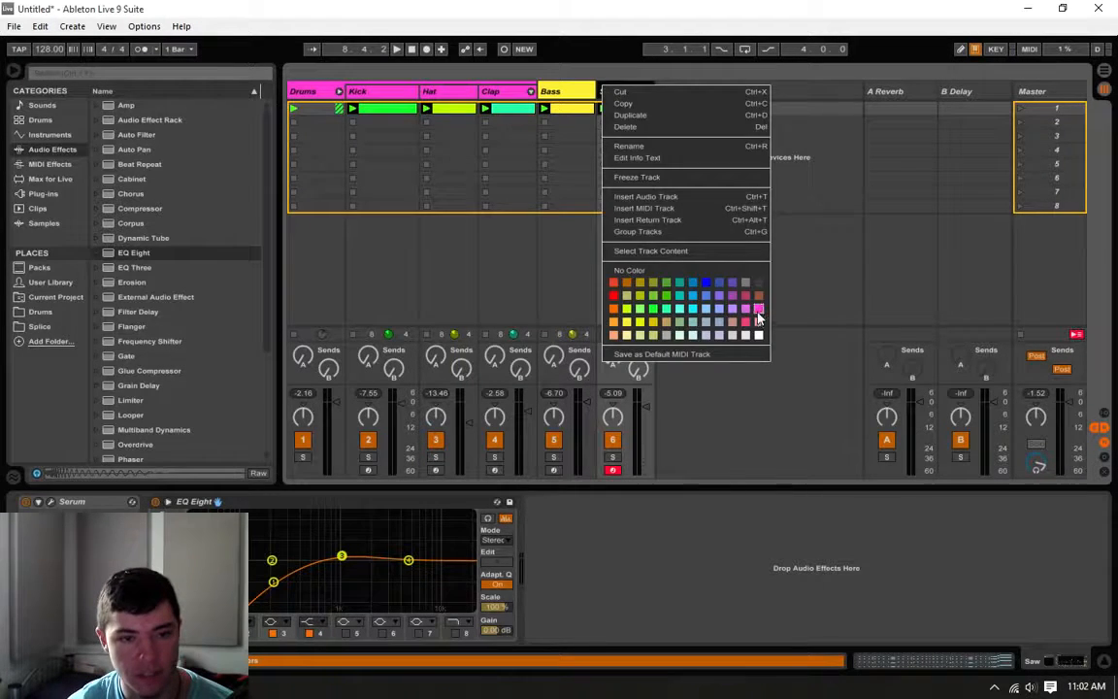
pyautogui.click(758, 317)
pyautogui.rightClick(633, 93)
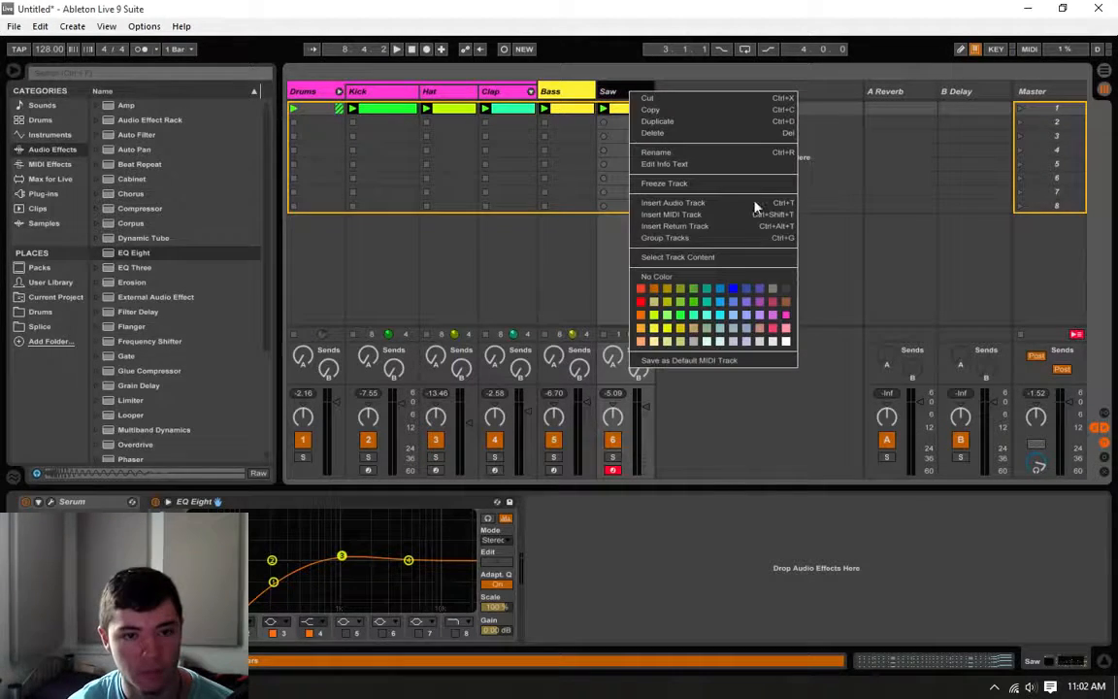
pyautogui.click(642, 302)
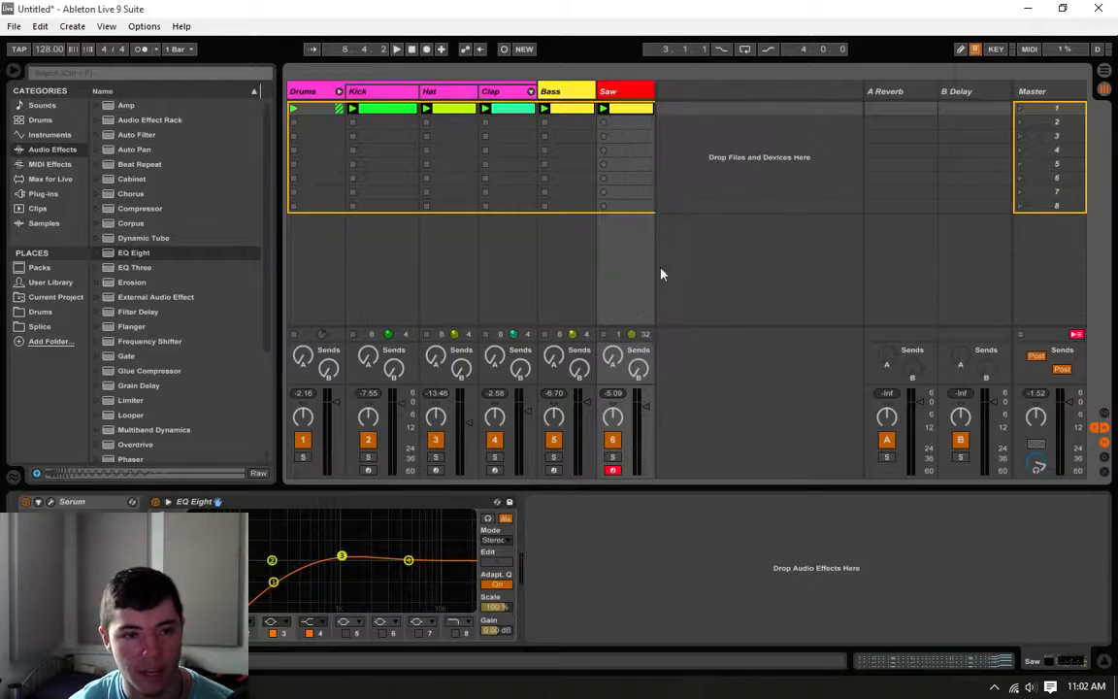
pyautogui.rightClick(633, 110)
pyautogui.click(643, 335)
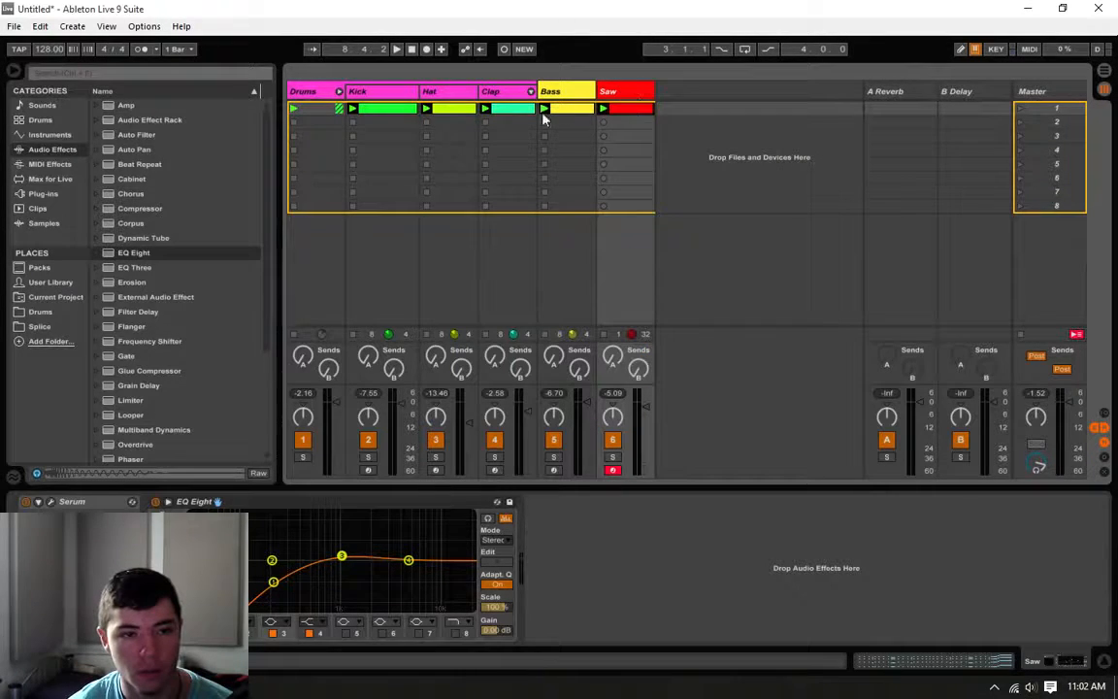
# Step: Open the Bass clip and extend its loop to eight bars, comparing it with the Saw clip
pyautogui.click(583, 108)
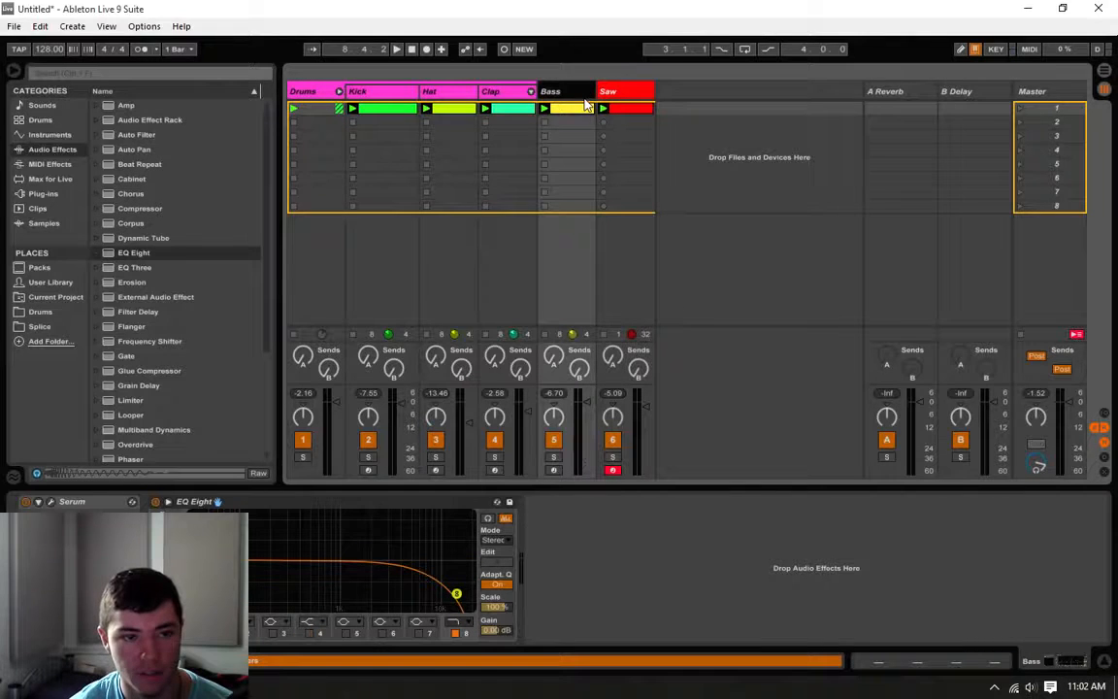
pyautogui.doubleClick(577, 110)
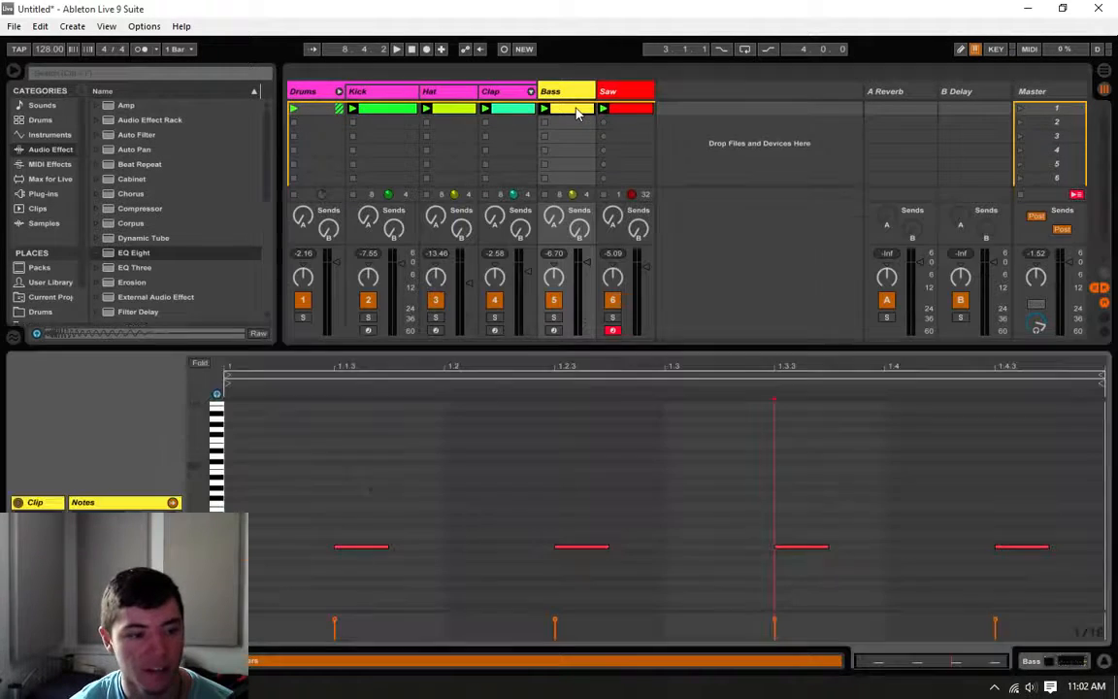
pyautogui.moveTo(1102, 375); pyautogui.dragTo(865, 374)
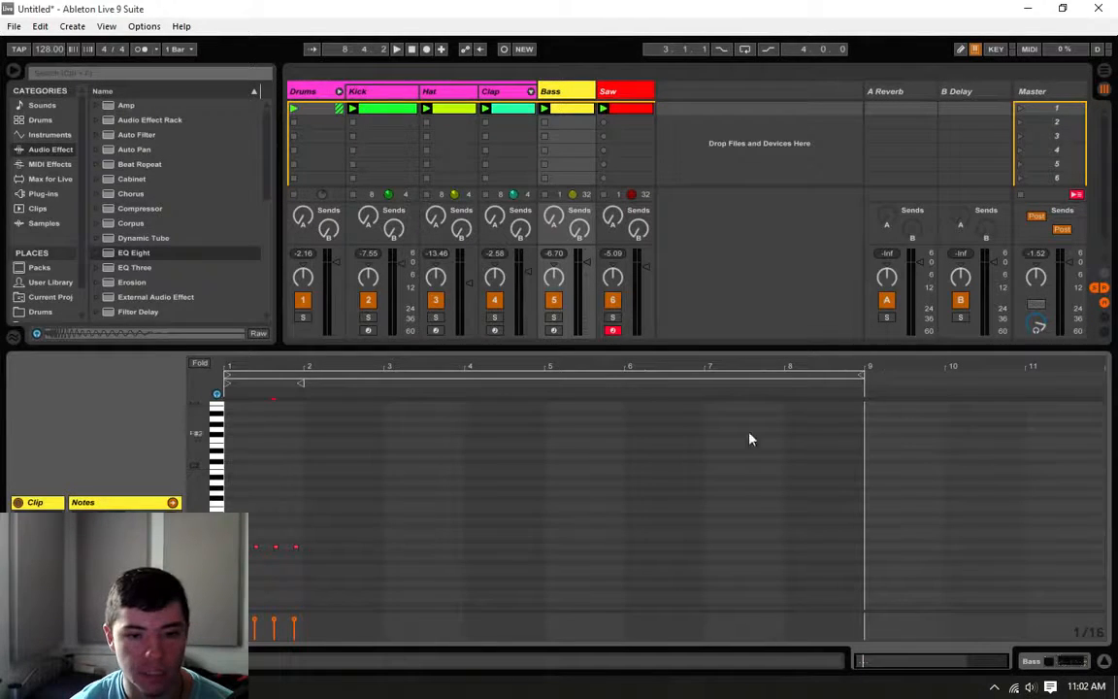
pyautogui.click(612, 91)
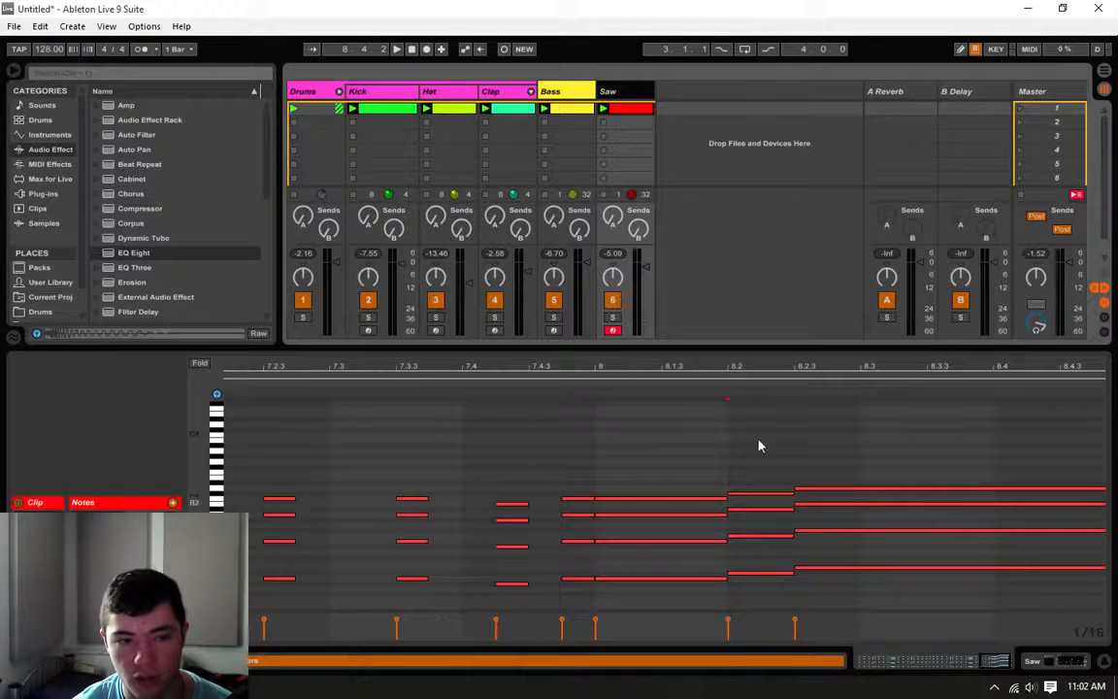
pyautogui.click(580, 108)
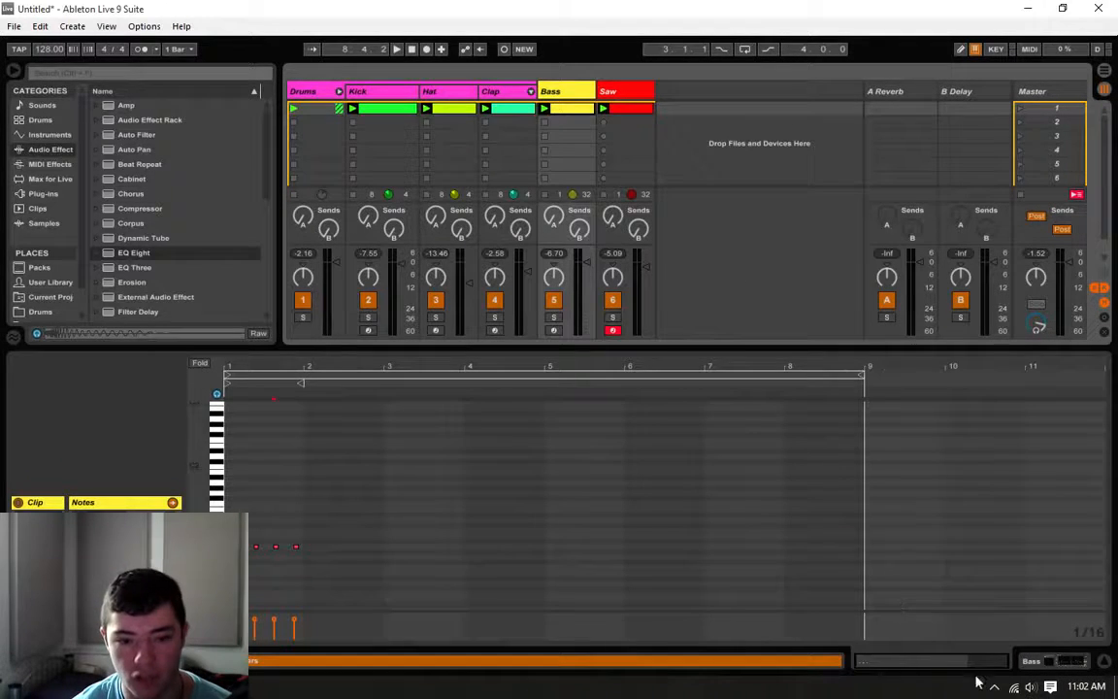
# Step: Duplicate the one-bar off-beat bass pattern until it fills all eight bars of the clip
pyautogui.moveTo(305, 524); pyautogui.dragTo(229, 587)
pyautogui.hotkey('ctrl', 'd')
pyautogui.hotkey('ctrl', 'd')
pyautogui.hotkey('ctrl', 'd')
pyautogui.hotkey('ctrl', 'd')
pyautogui.hotkey('ctrl', 'd')
pyautogui.hotkey('ctrl', 'd')
pyautogui.hotkey('ctrl', 'd')
pyautogui.hotkey('ctrl', 'd')
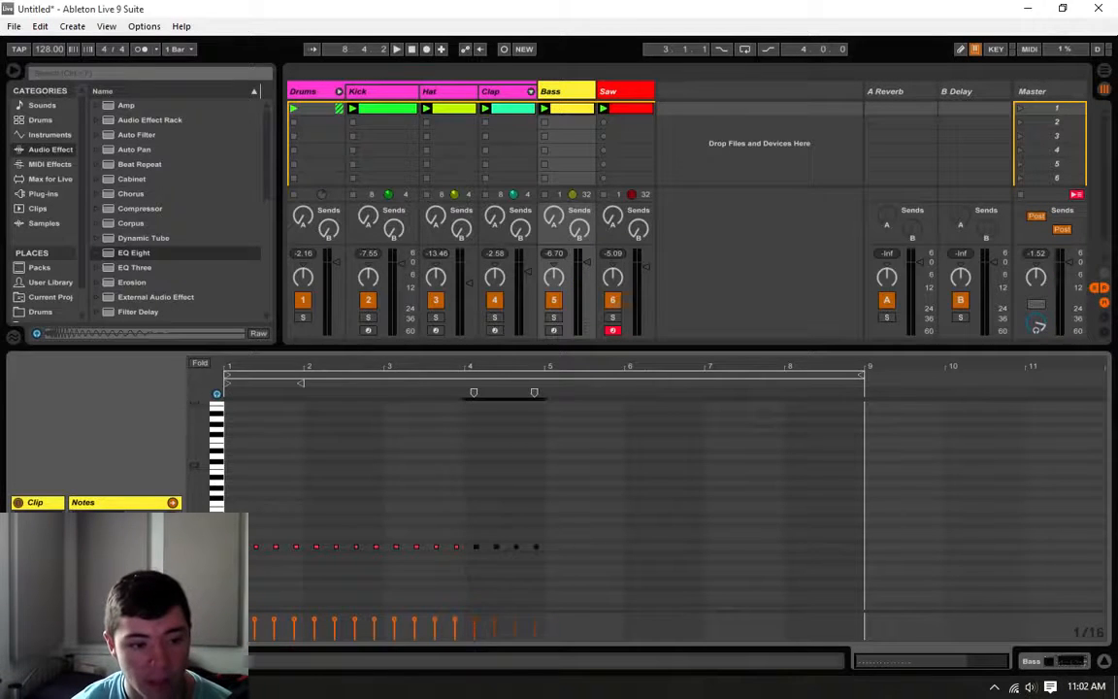
pyautogui.hotkey('ctrl', 'd')
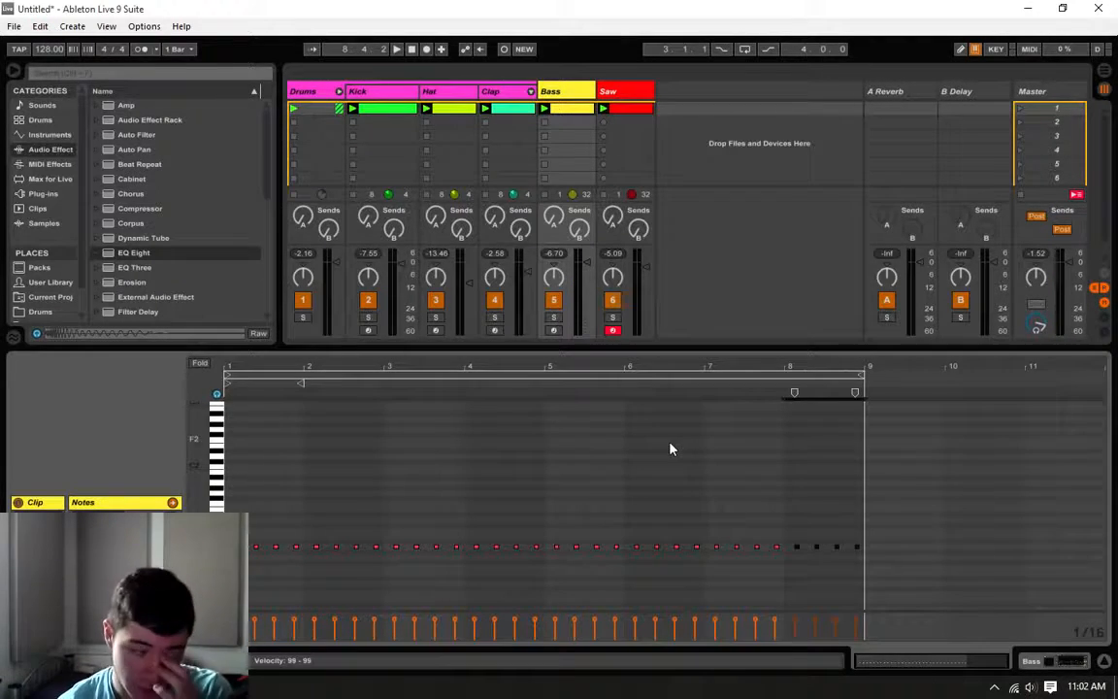
pyautogui.click(786, 463)
# Step: Play the loop and lower the last bass note of bar 2 by two semitones to match the chords
pyautogui.moveTo(895, 661); pyautogui.dragTo(895, 687)
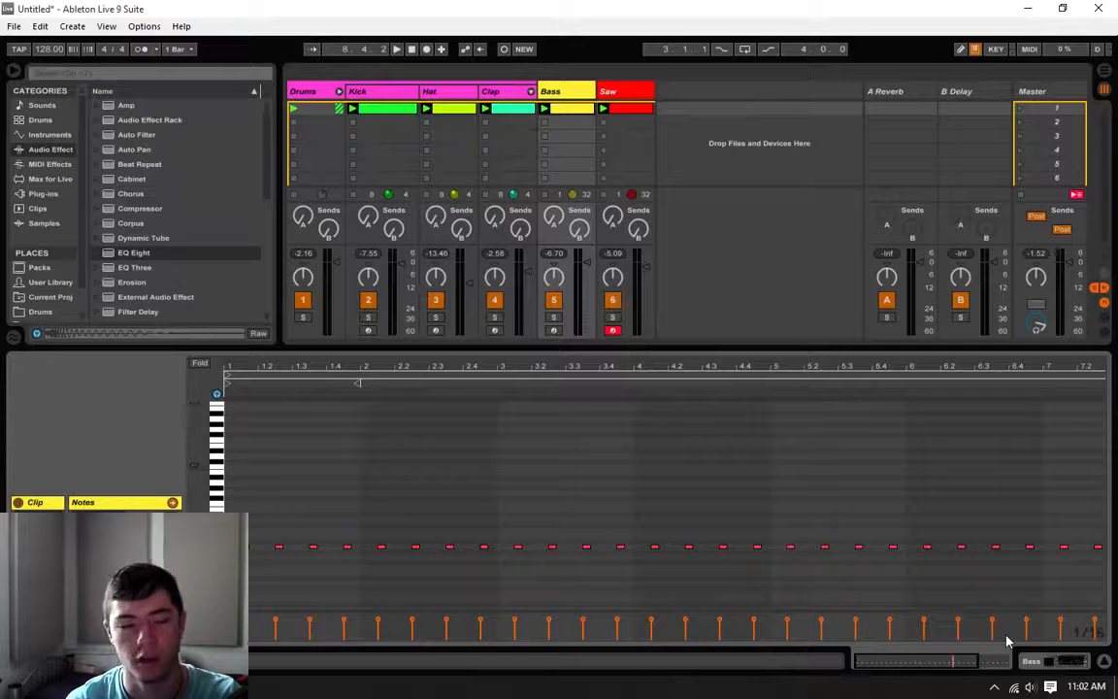
pyautogui.press('space')
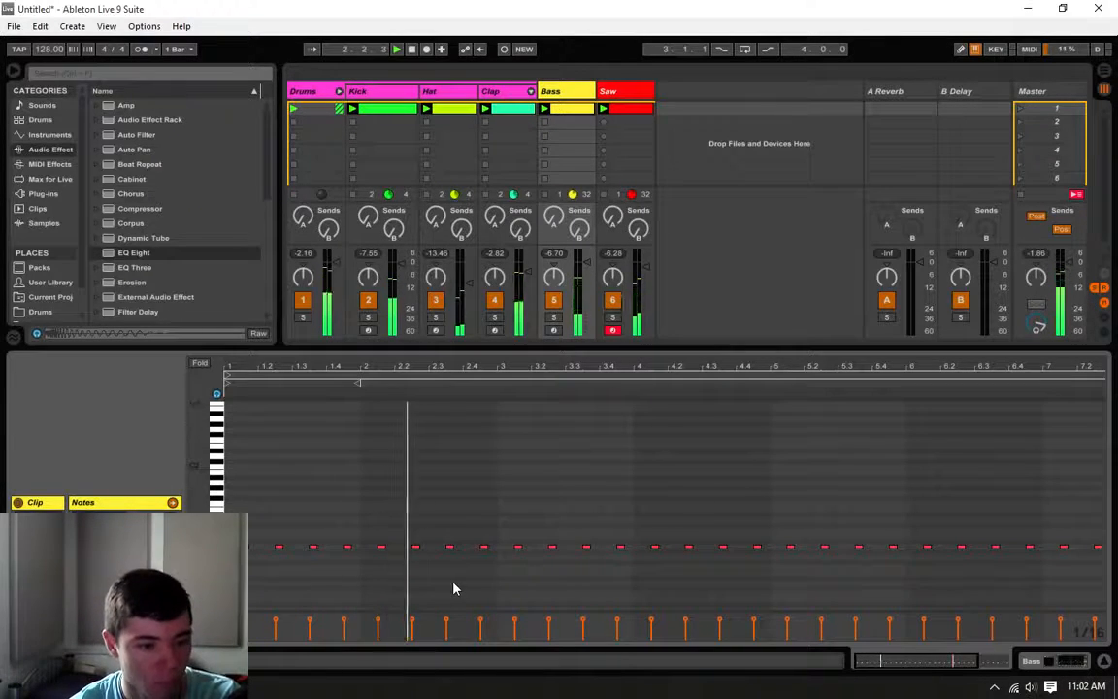
pyautogui.moveTo(486, 550); pyautogui.dragTo(488, 566)
pyautogui.press('space')
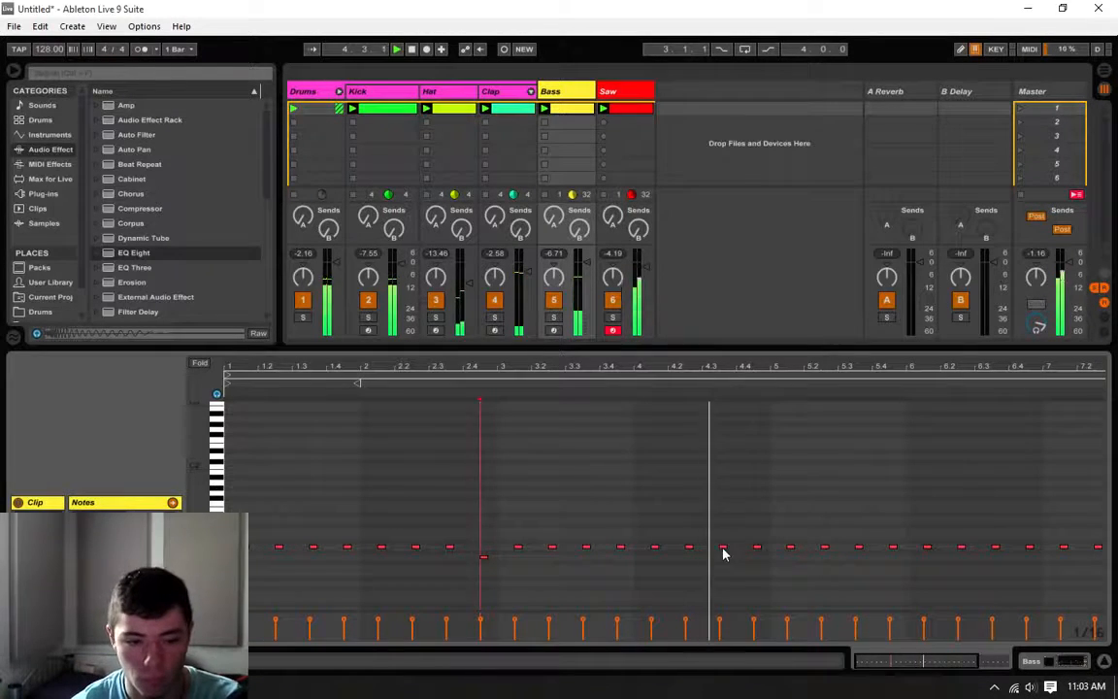
# Step: Raise the last bass note of bar 4 by three semitones and lower bar 6's last note by two semitones, listening after each change
pyautogui.click(759, 546)
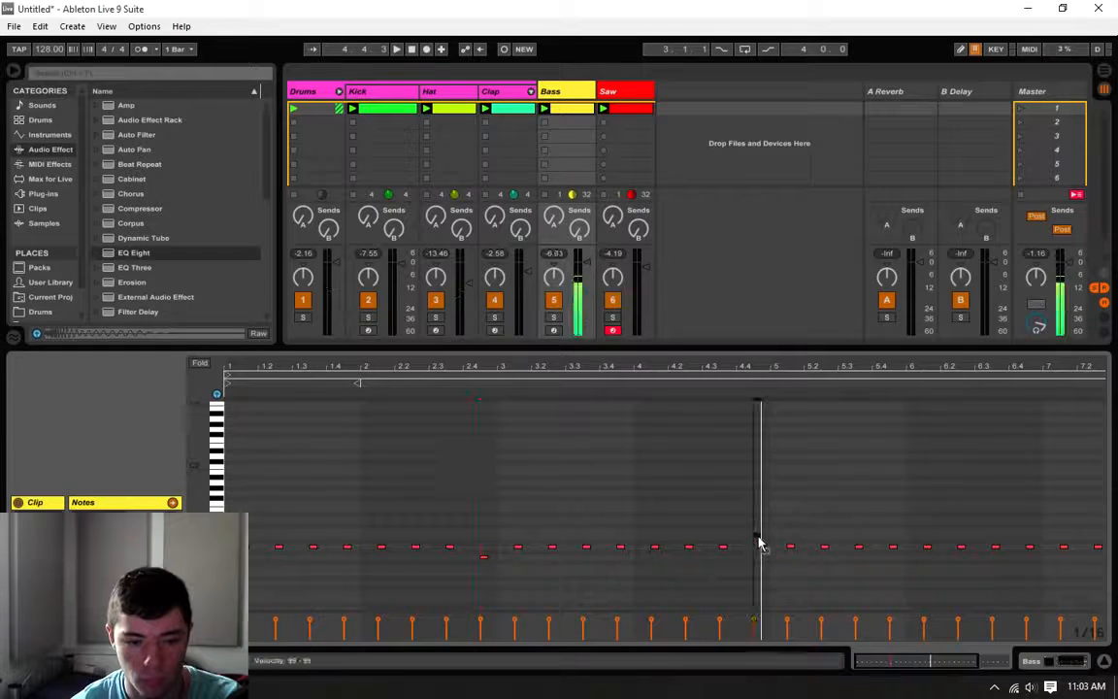
pyautogui.press('space')
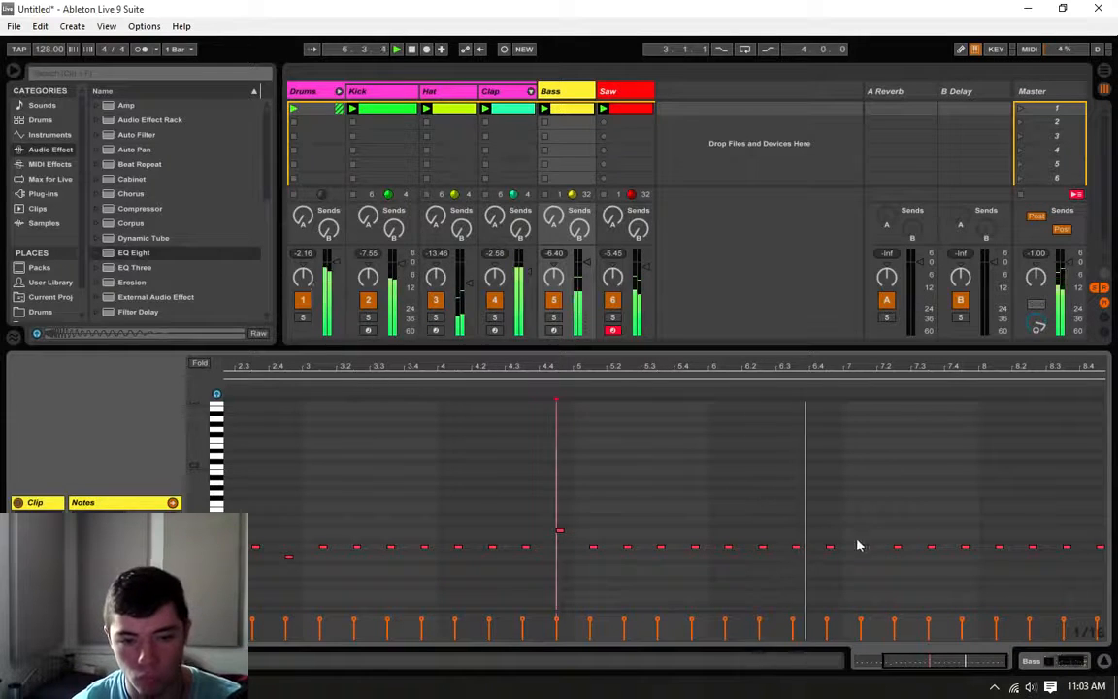
pyautogui.click(831, 549)
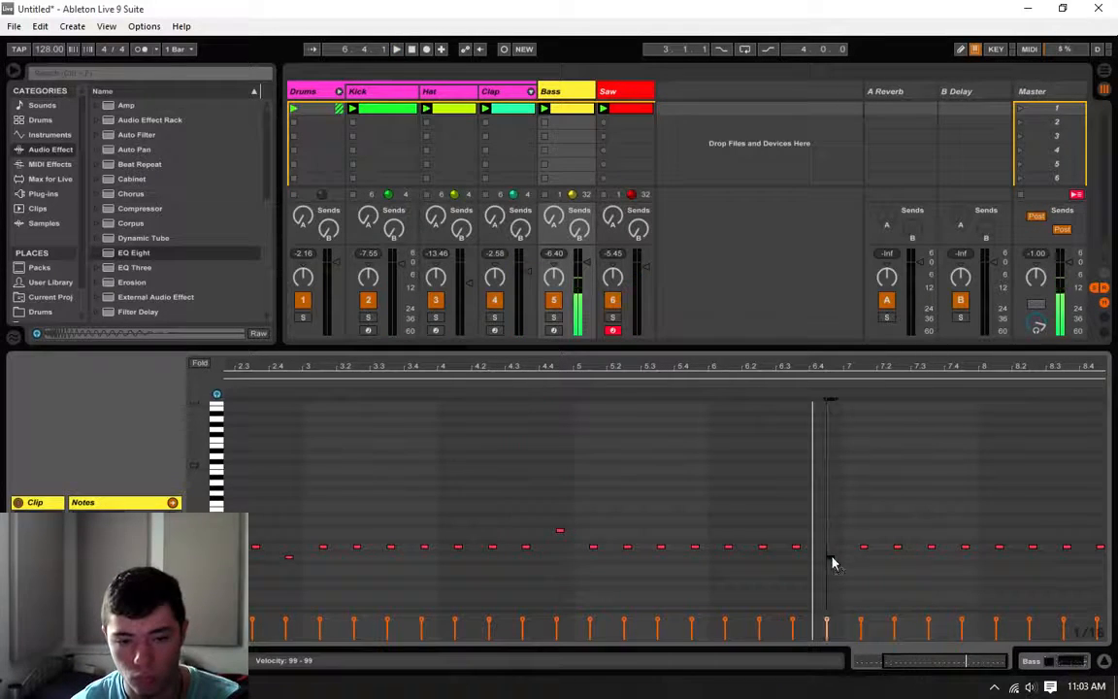
pyautogui.moveTo(966, 661); pyautogui.dragTo(969, 661)
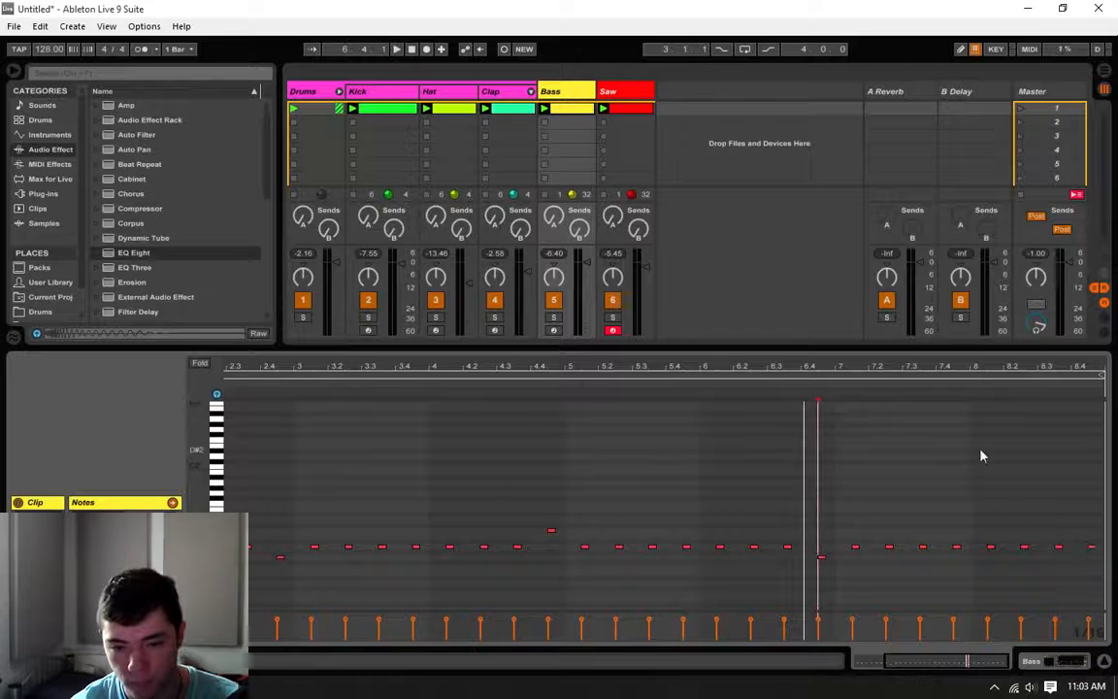
pyautogui.press('space')
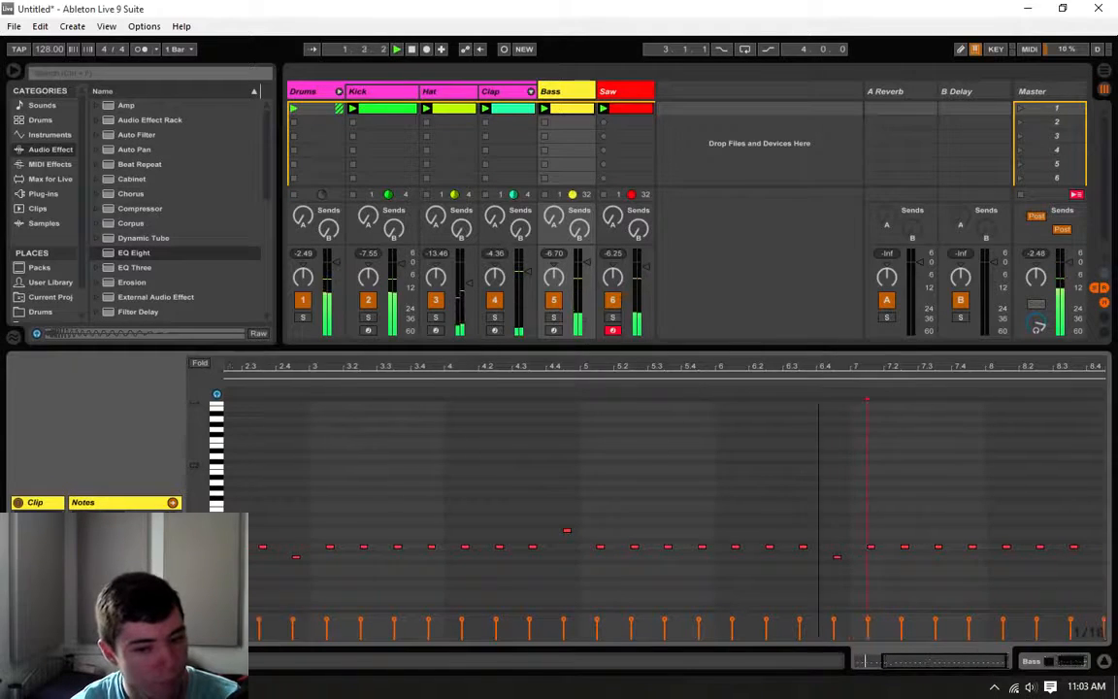
# Step: Shift the last bass note of bar 2 slightly earlier, listen to it, and return it to its off-beat position
pyautogui.click(477, 560)
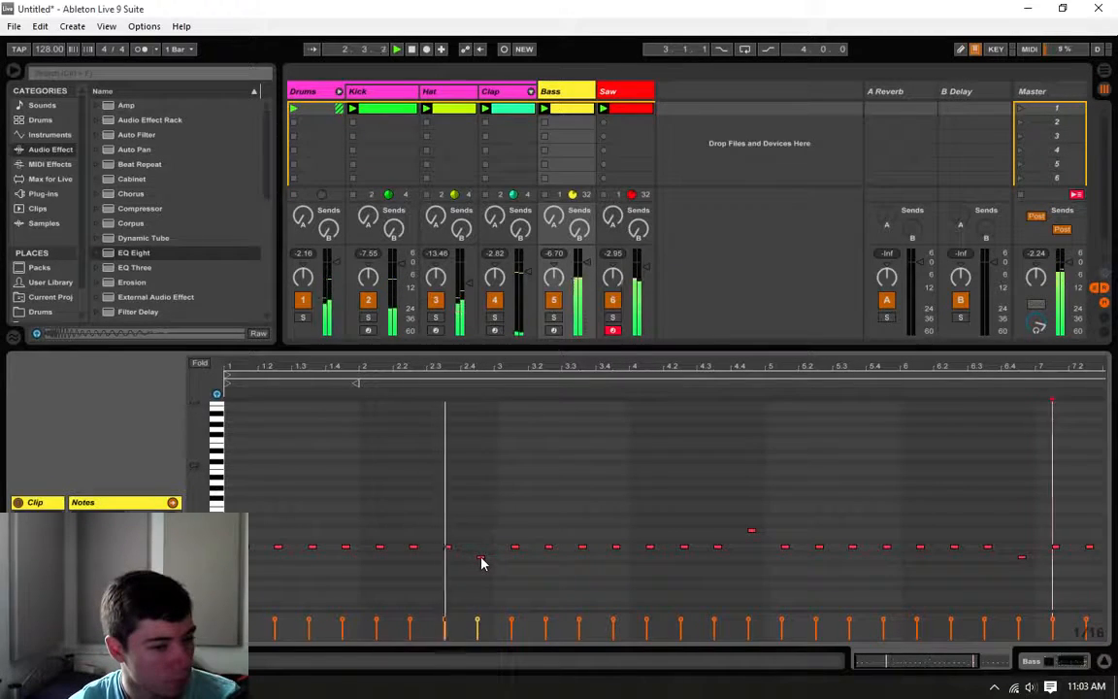
pyautogui.click(454, 495)
pyautogui.press('space')
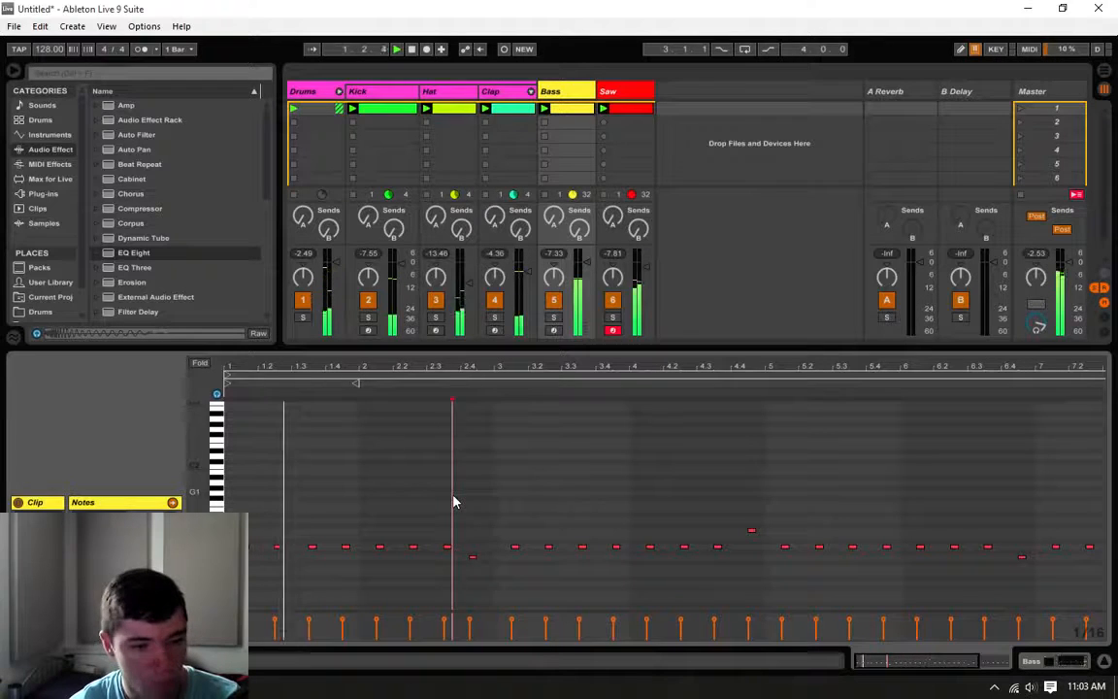
pyautogui.click(478, 560)
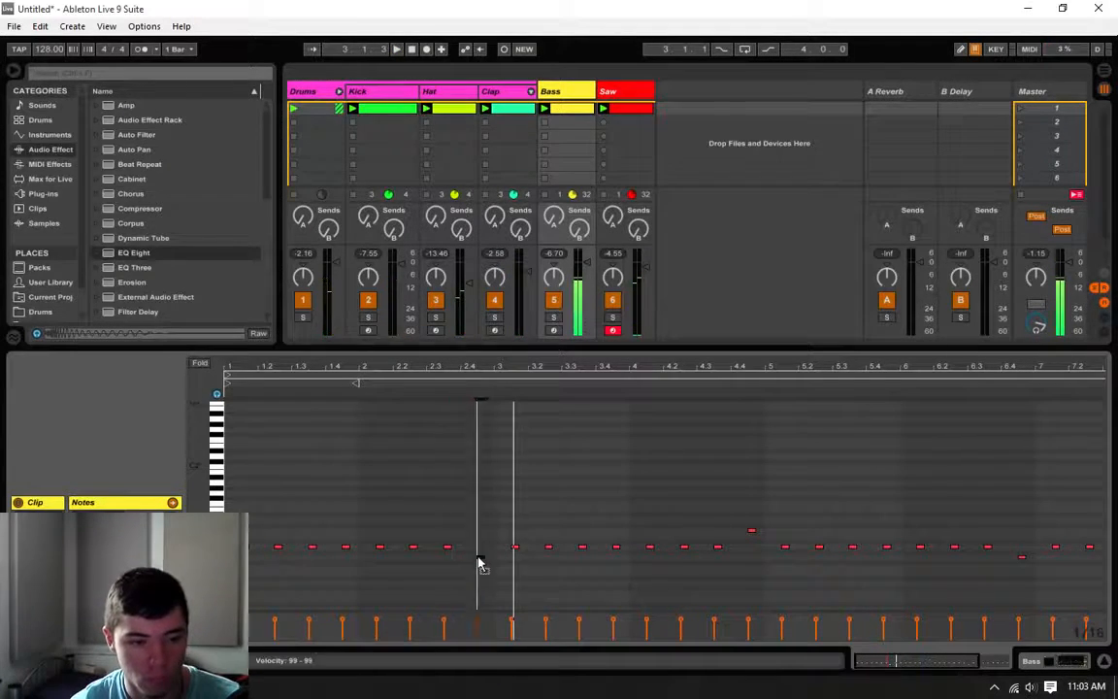
# Step: In bar 8, raise the second bass note one semitone and the last two notes two semitones, and play the loop to check
pyautogui.press('space')
pyautogui.press('space')
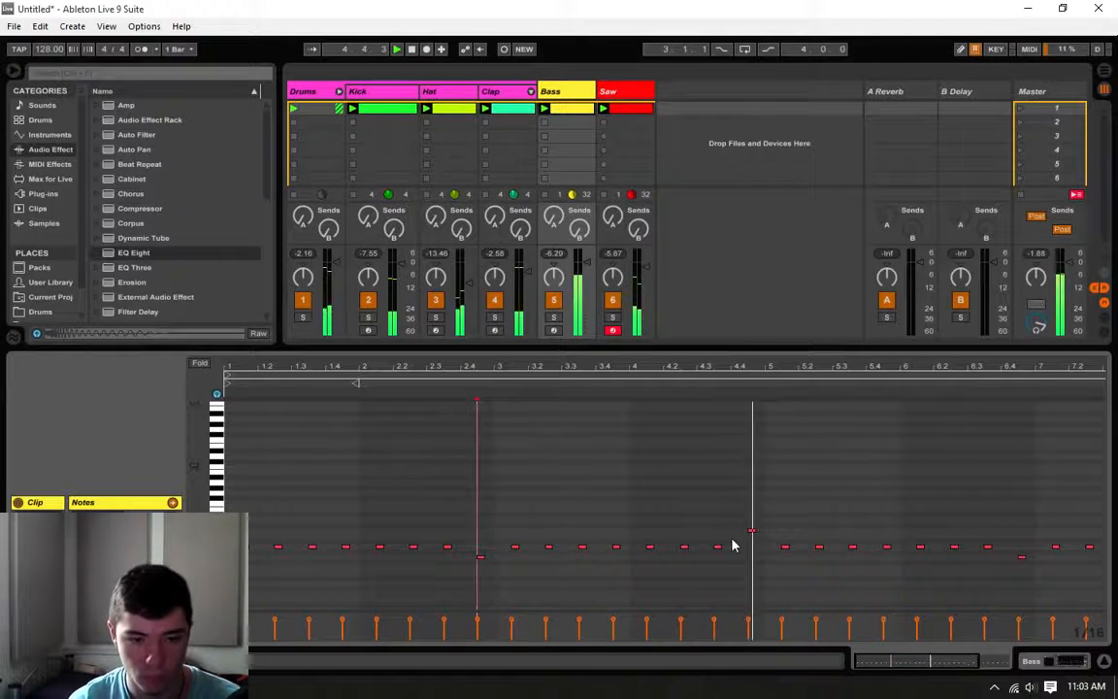
pyautogui.moveTo(937, 659); pyautogui.dragTo(981, 663)
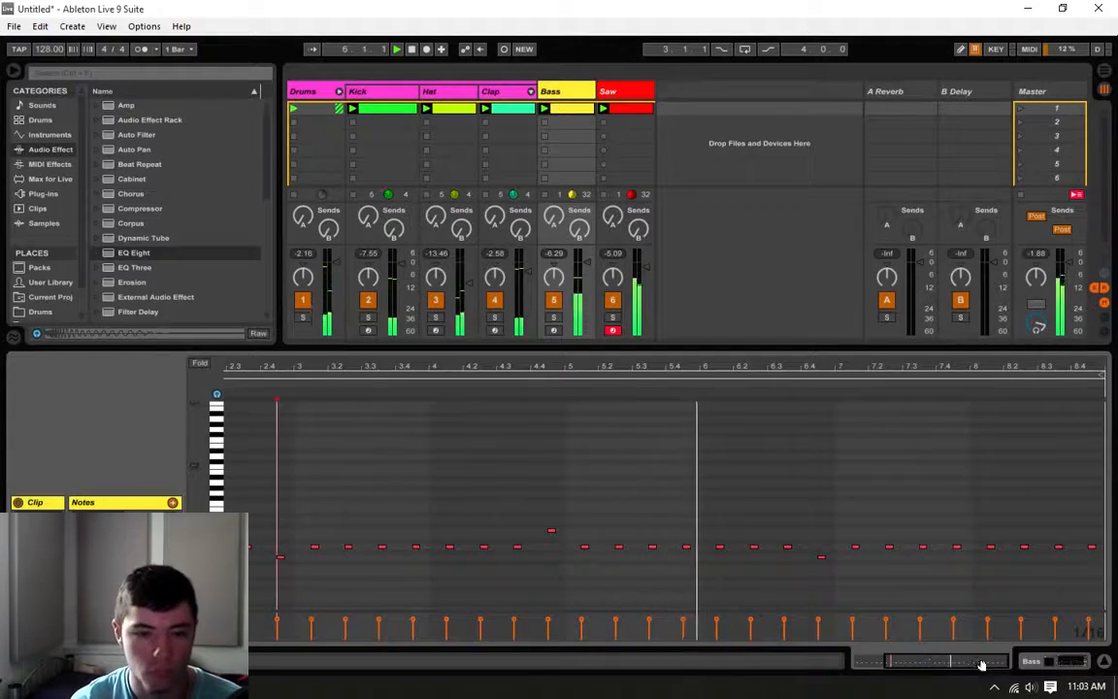
pyautogui.click(840, 537)
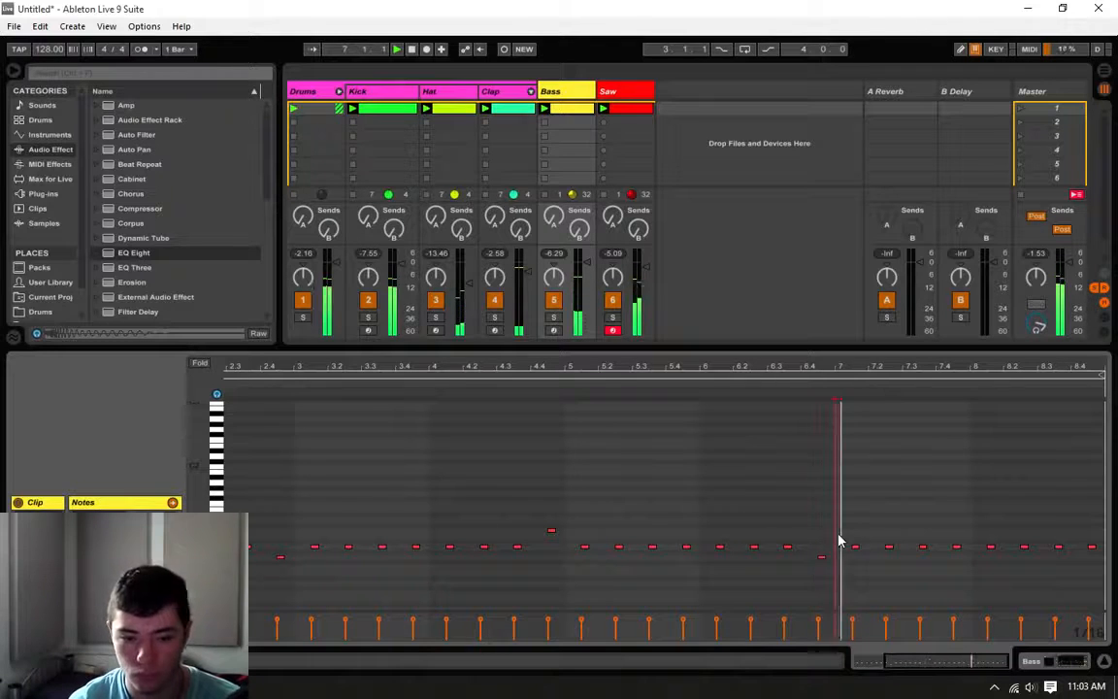
pyautogui.click(966, 590)
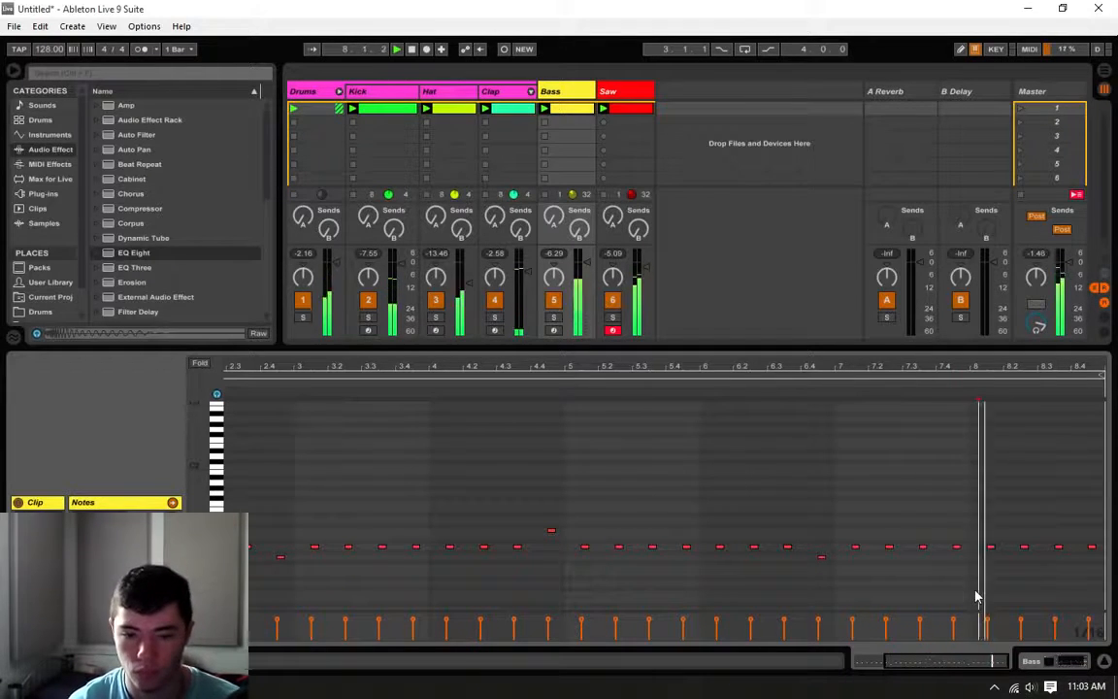
pyautogui.click(981, 573)
pyautogui.click(991, 550)
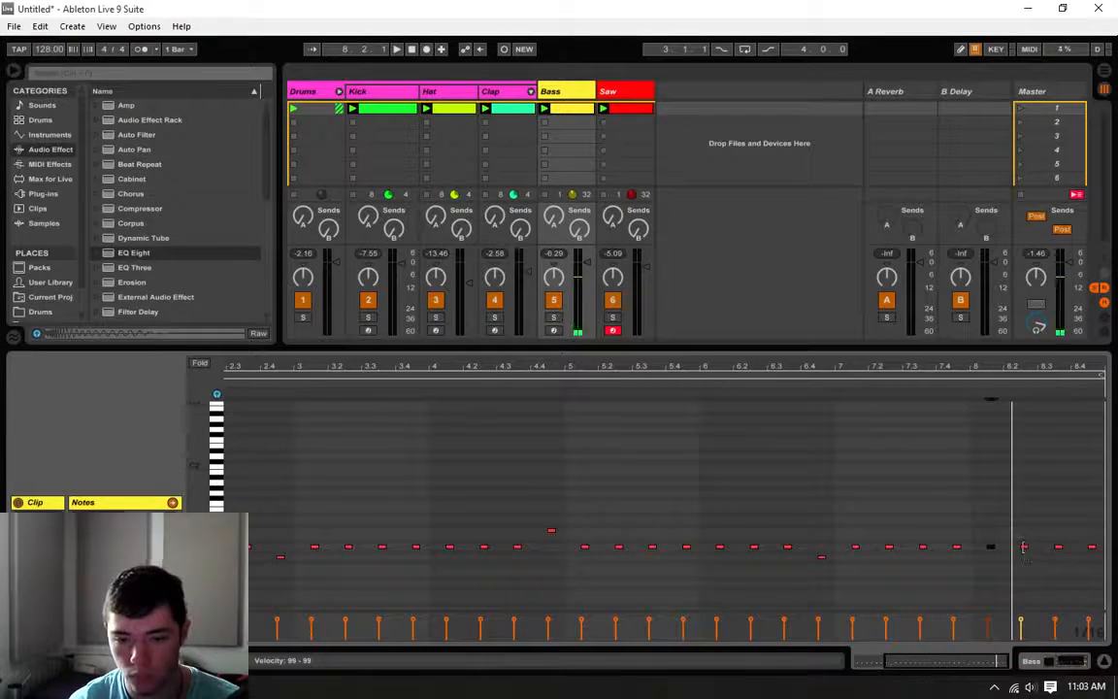
pyautogui.click(1059, 549)
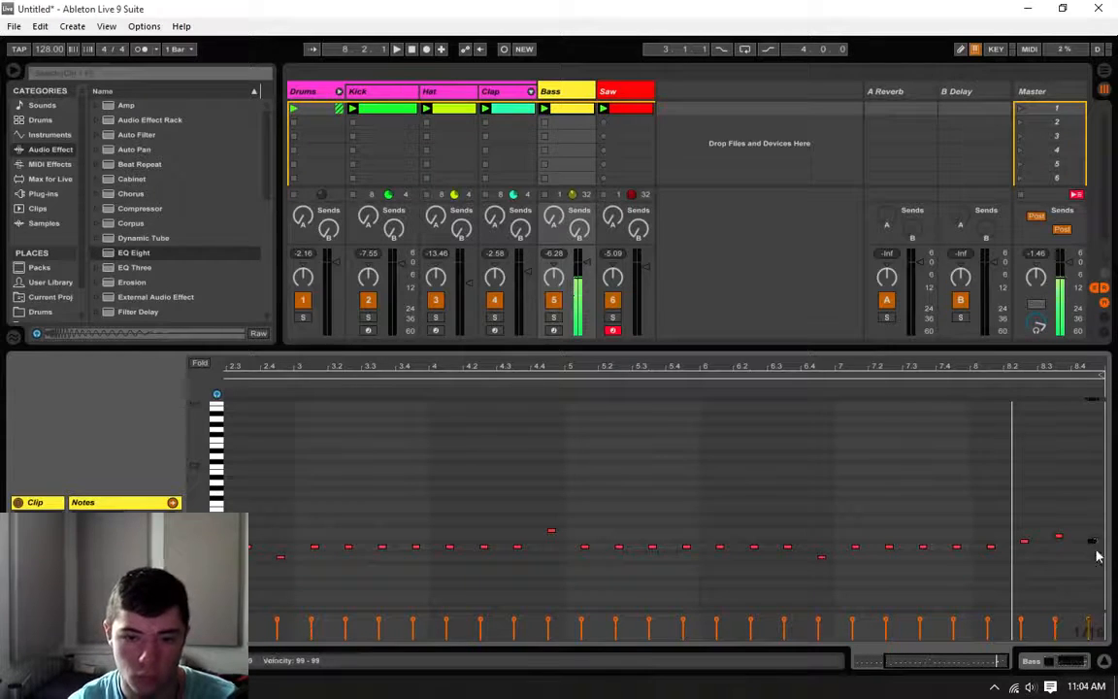
pyautogui.press('space')
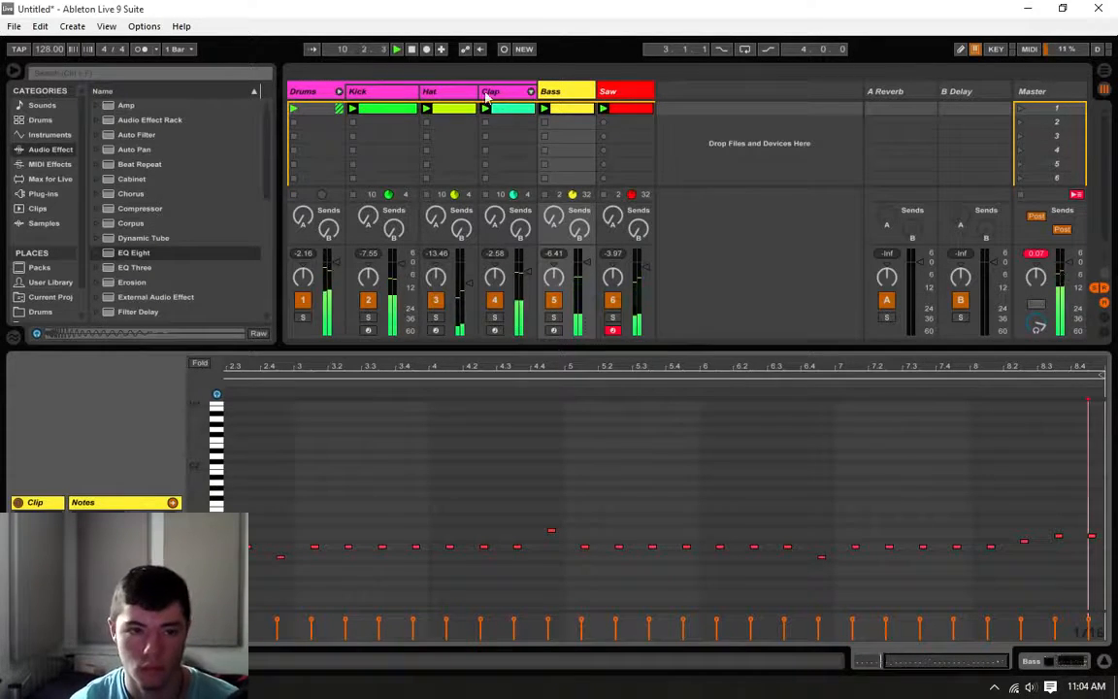
# Step: Stop playback and insert a new MIDI track after the Saw track
pyautogui.press('space')
pyautogui.click(380, 109)
pyautogui.click(581, 111)
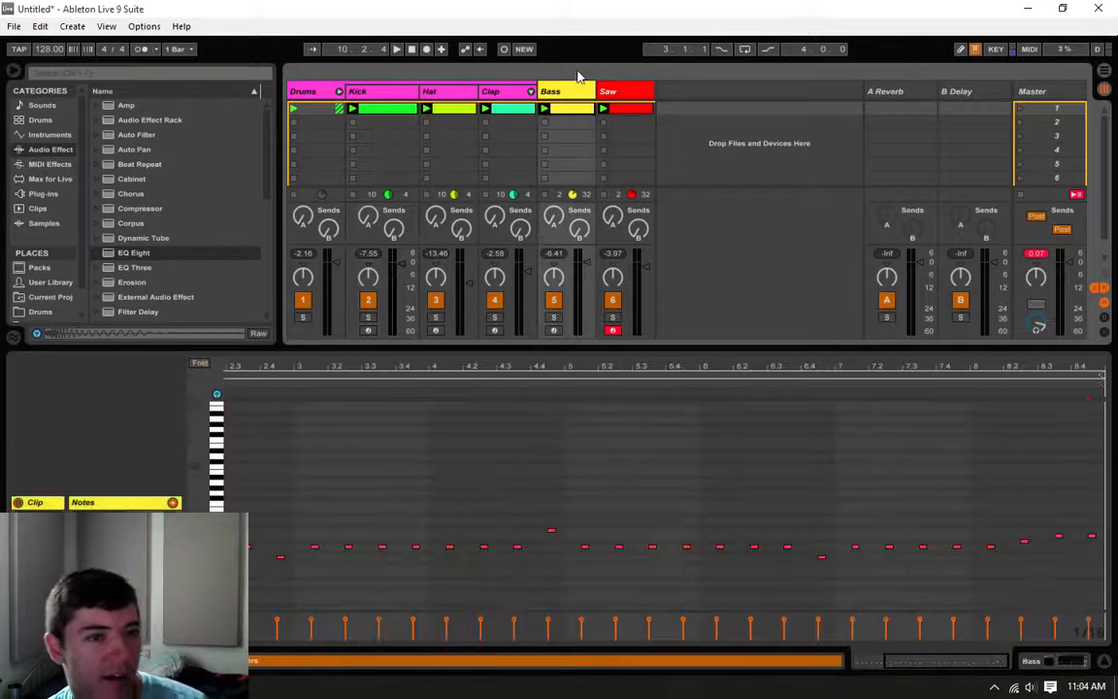
pyautogui.click(592, 91)
pyautogui.rightClick(631, 95)
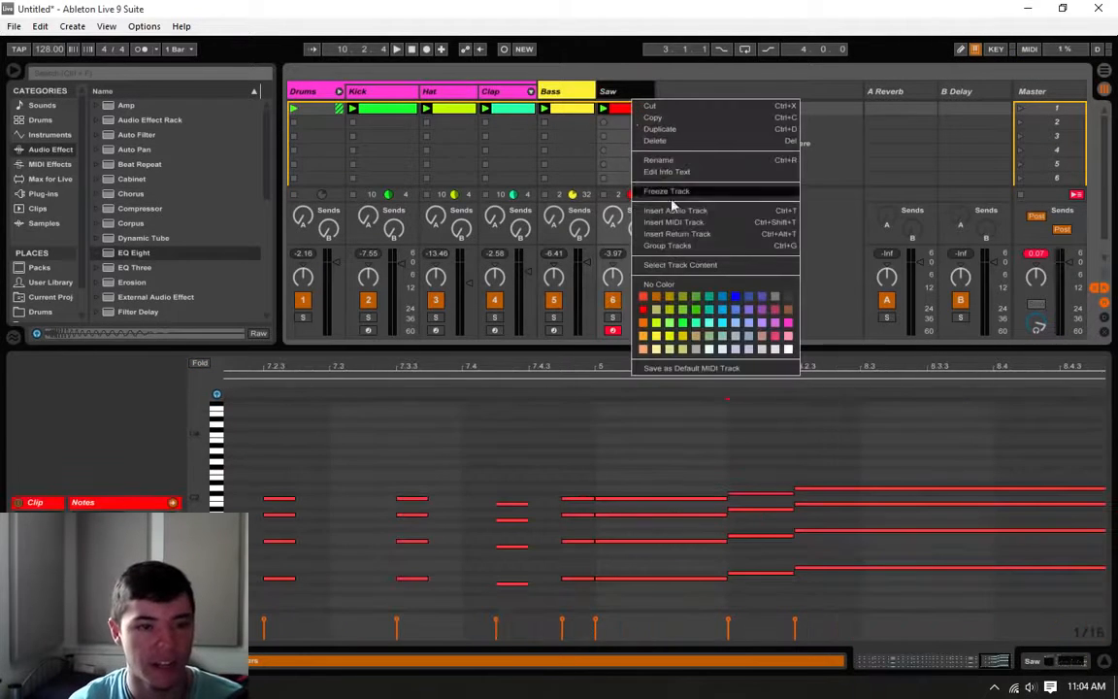
pyautogui.click(619, 94)
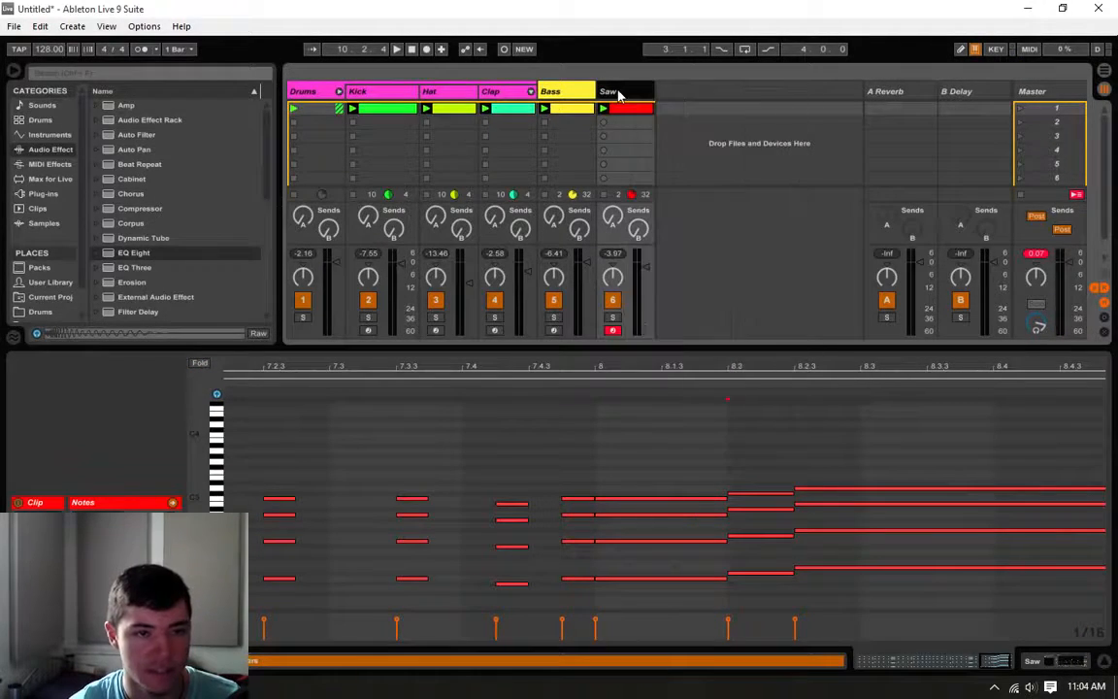
pyautogui.rightClick(619, 93)
pyautogui.click(665, 214)
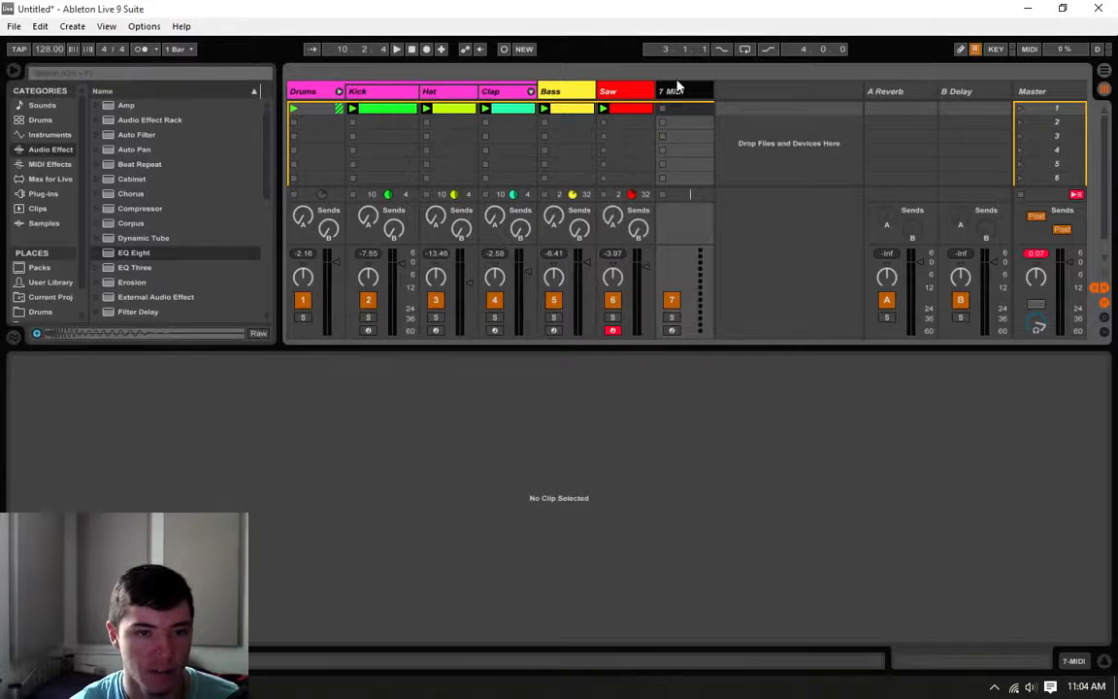
pyautogui.rightClick(684, 97)
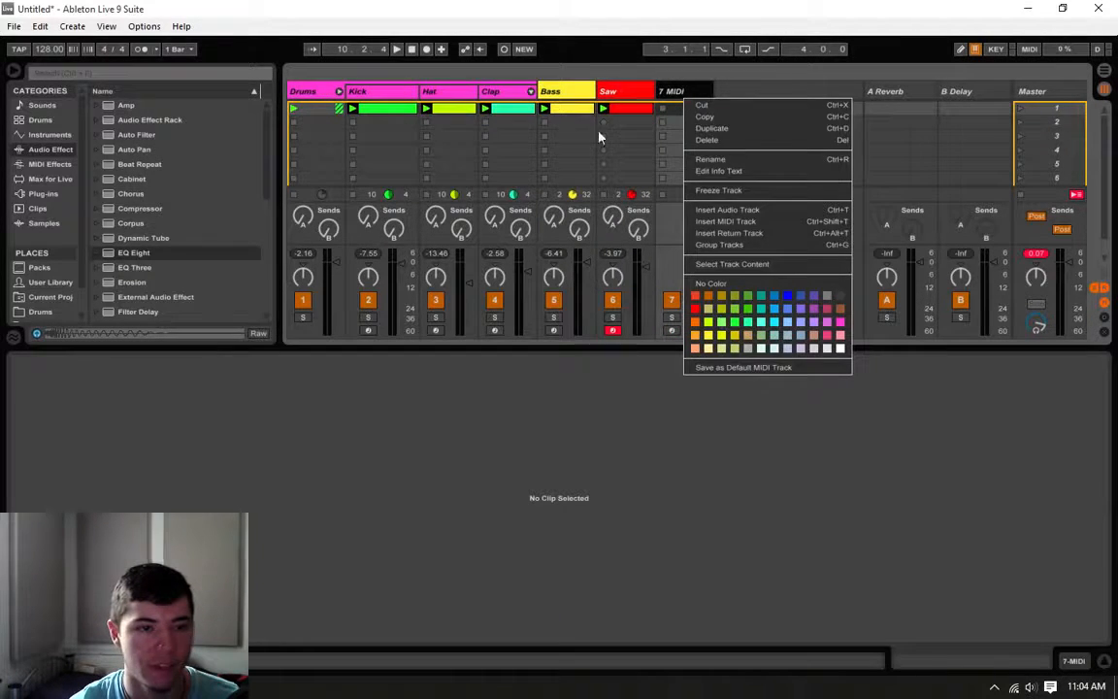
pyautogui.click(593, 88)
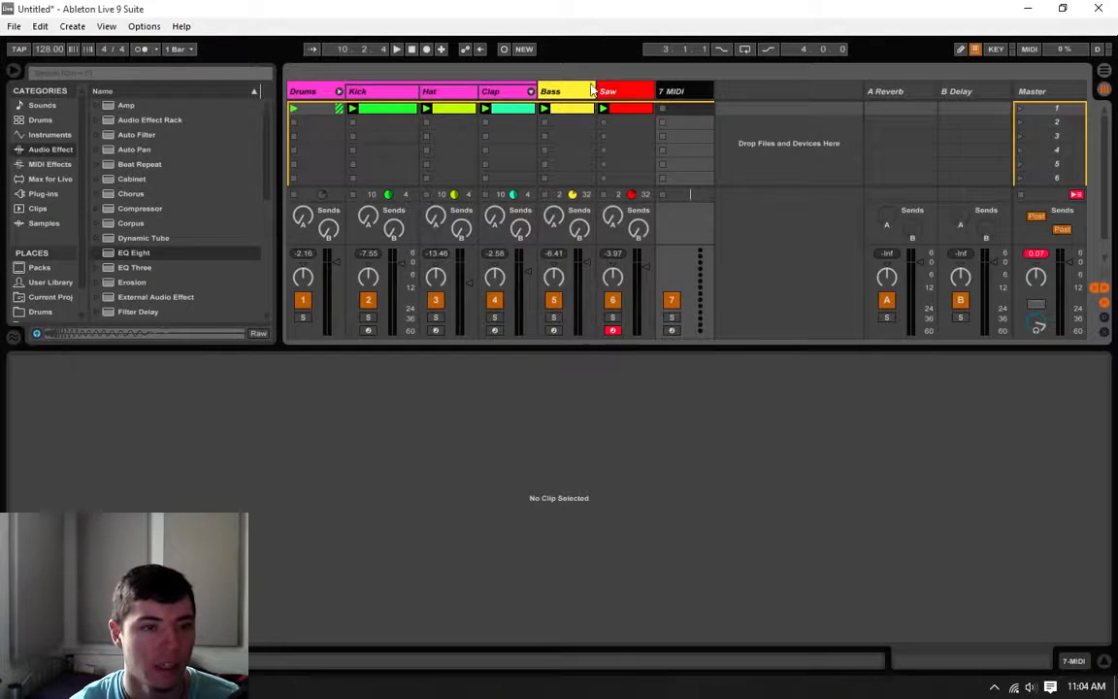
# Step: Color the new MIDI track green and rename it Lead
pyautogui.rightClick(684, 97)
pyautogui.click(733, 331)
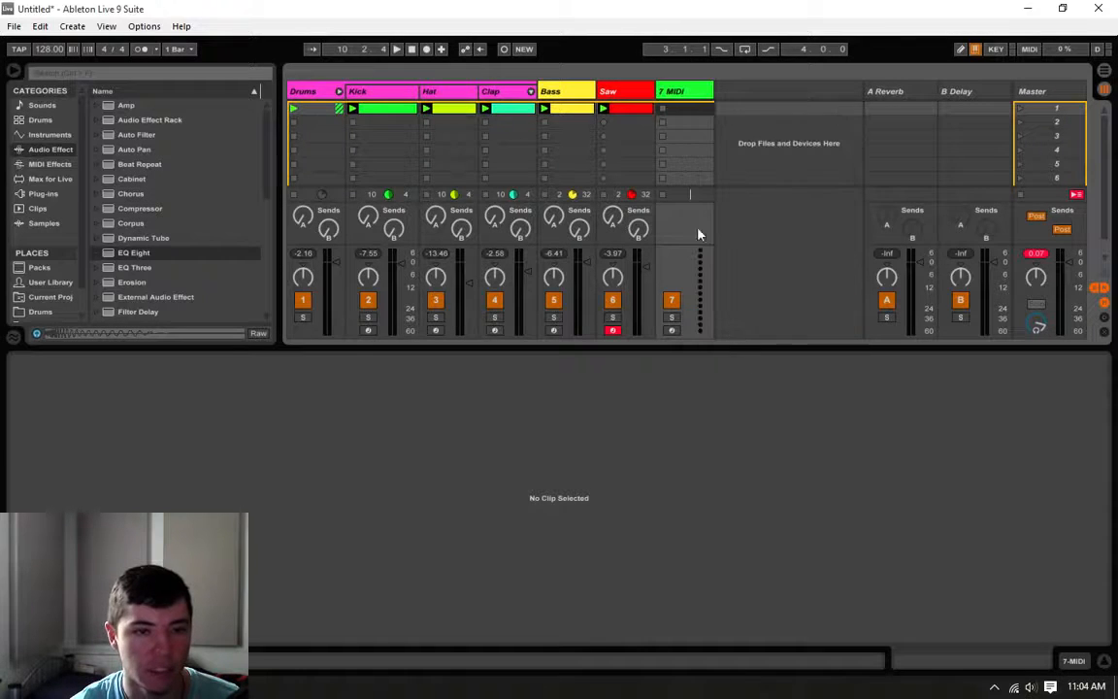
pyautogui.rightClick(682, 101)
pyautogui.click(755, 163)
pyautogui.write('Lead')
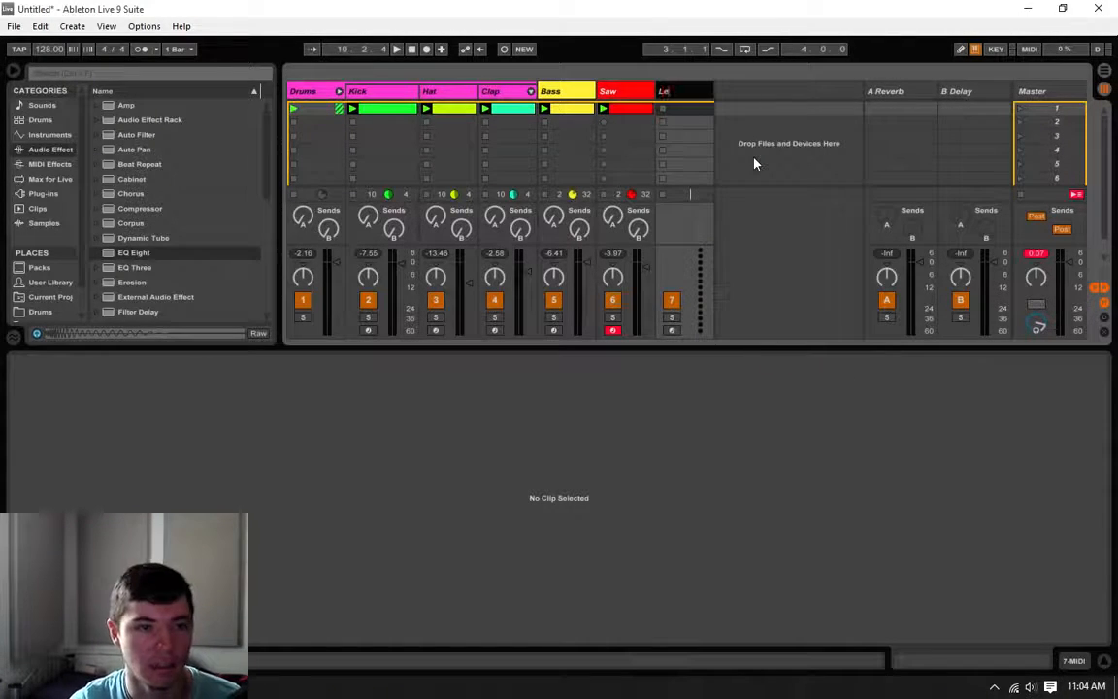
pyautogui.press('Return')
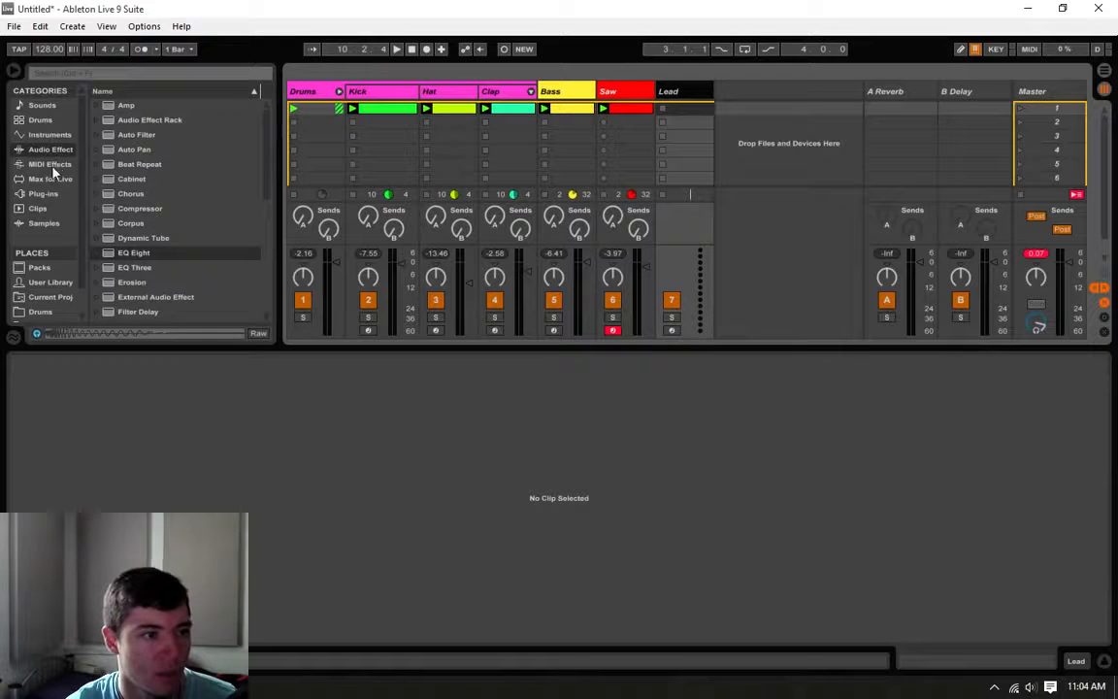
# Step: Load the Serum plug-in on the Lead track and reposition its window so the whole synth interface is accessible
pyautogui.click(44, 196)
pyautogui.scroll(-3, 136, 277)
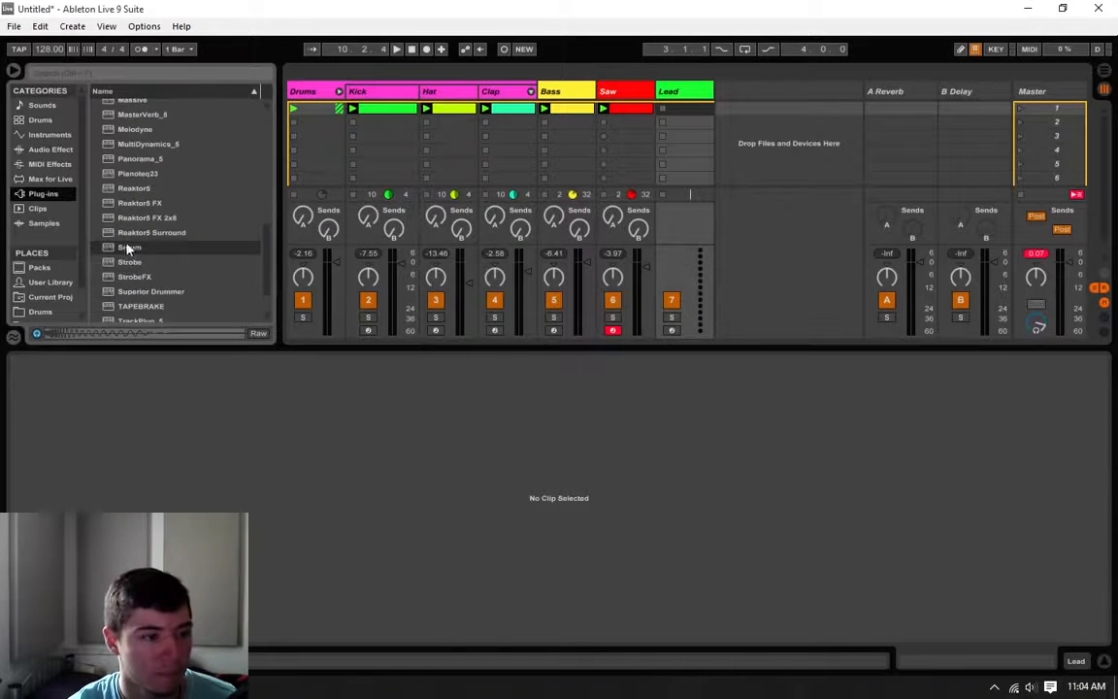
pyautogui.click(129, 247)
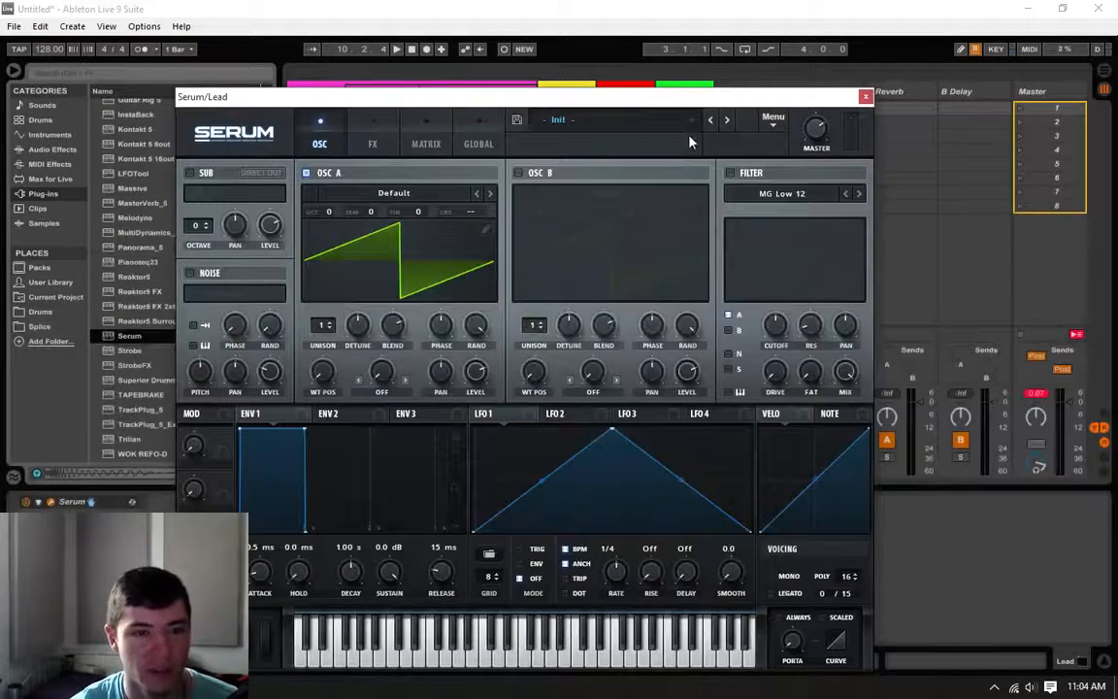
pyautogui.moveTo(700, 103); pyautogui.dragTo(725, 83)
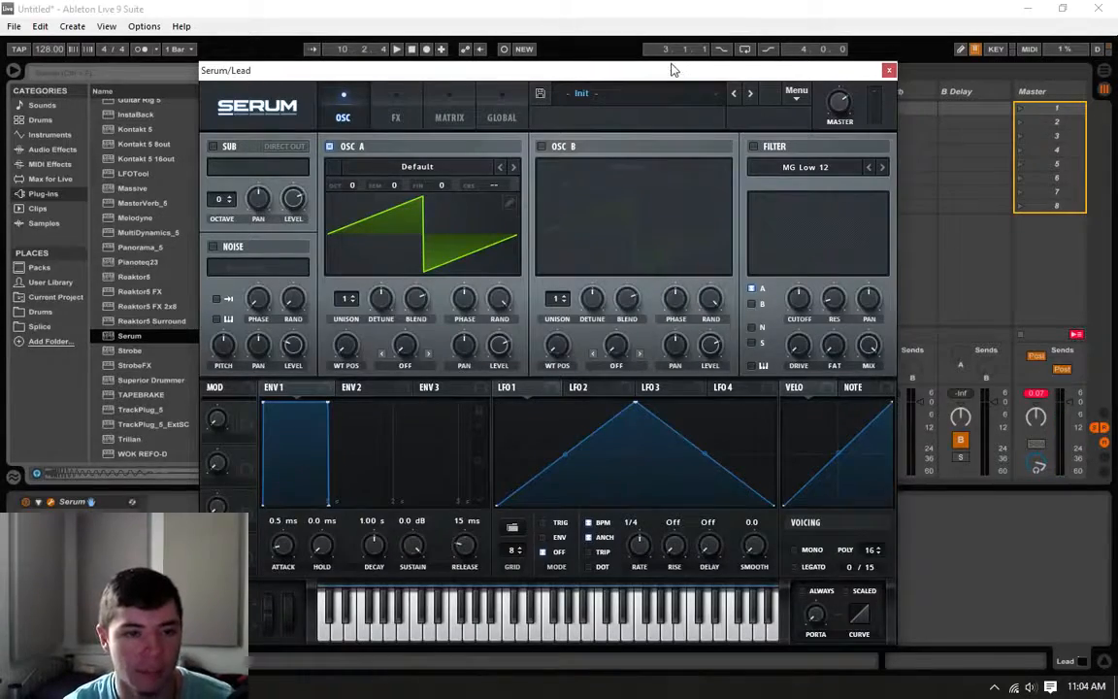
pyautogui.moveTo(672, 70); pyautogui.dragTo(608, 64)
pyautogui.click(689, 92)
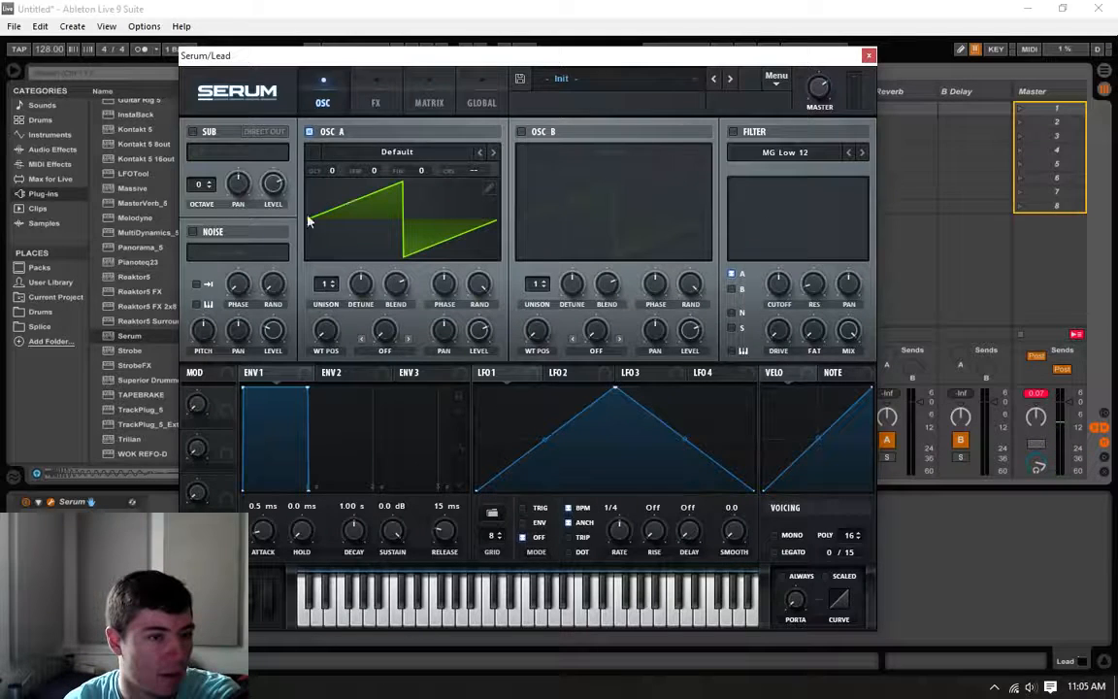
# Step: Set oscillator A to 3 unison voices with slight detune, and enable oscillator B at +1 octave with 3 unison voices
pyautogui.moveTo(329, 284); pyautogui.dragTo(357, 291)
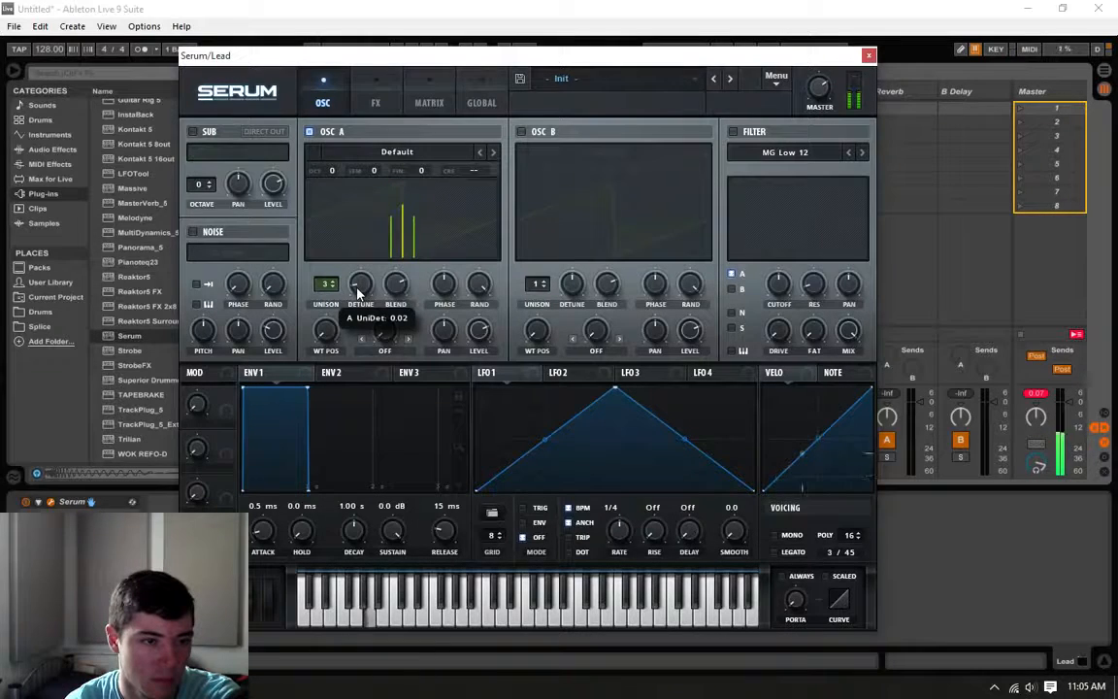
pyautogui.click(358, 294)
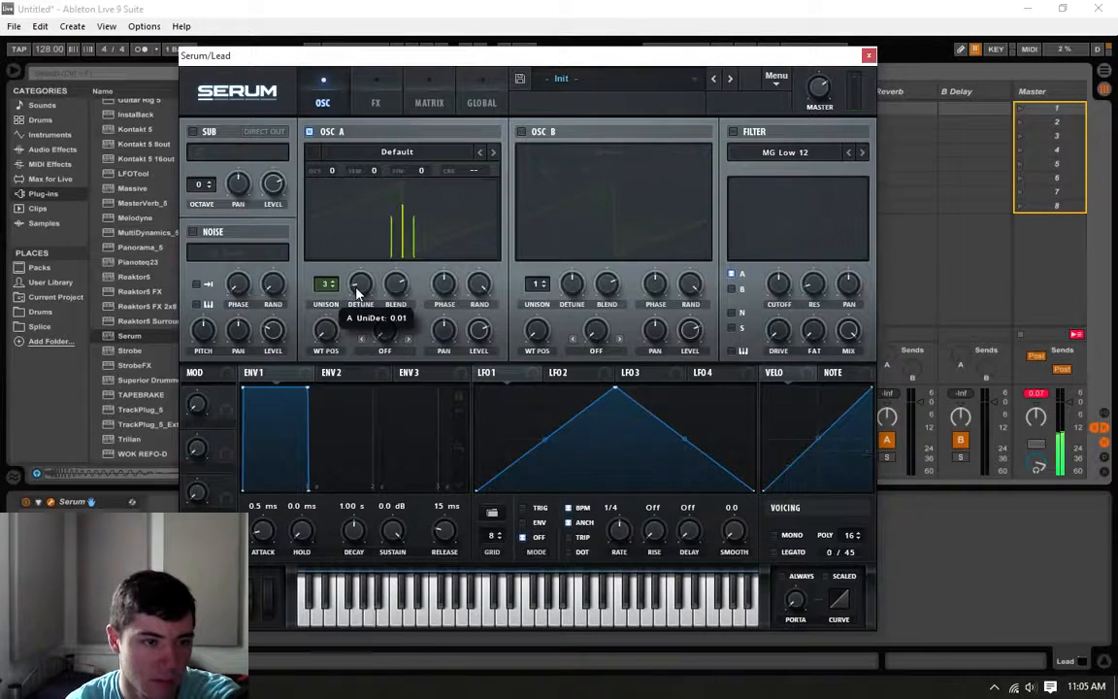
pyautogui.click(522, 132)
pyautogui.moveTo(544, 173); pyautogui.dragTo(542, 167)
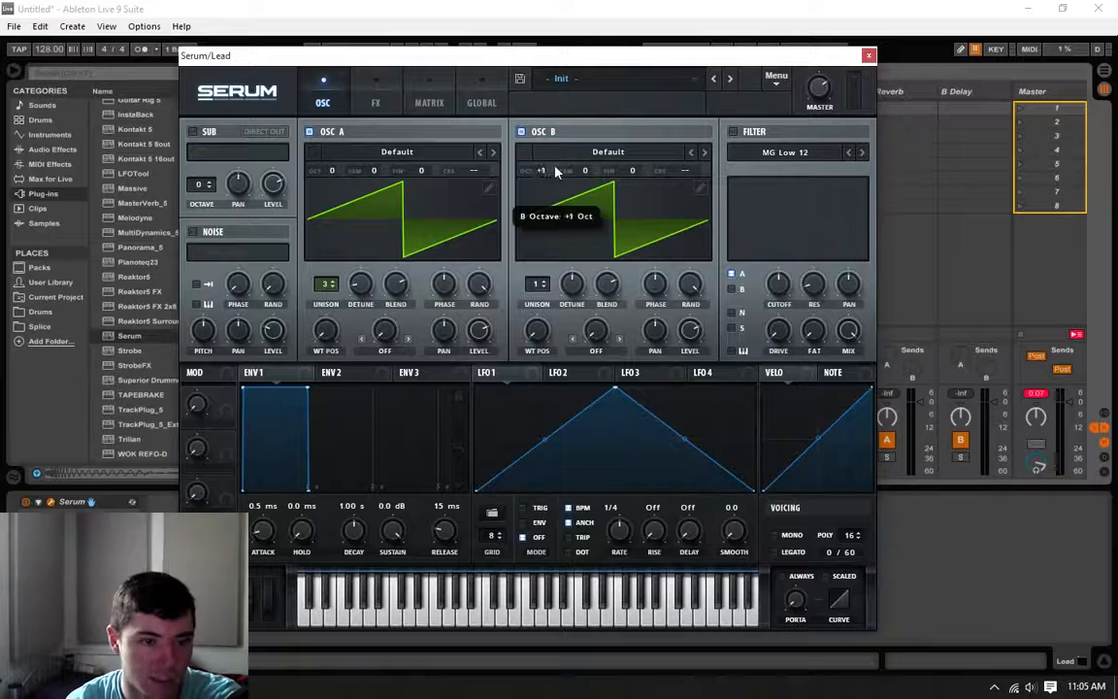
pyautogui.moveTo(539, 287)
pyautogui.mouseDown()
pyautogui.moveTo(540, 278)
pyautogui.moveTo(555, 288)
pyautogui.moveTo(535, 301)
pyautogui.mouseUp()
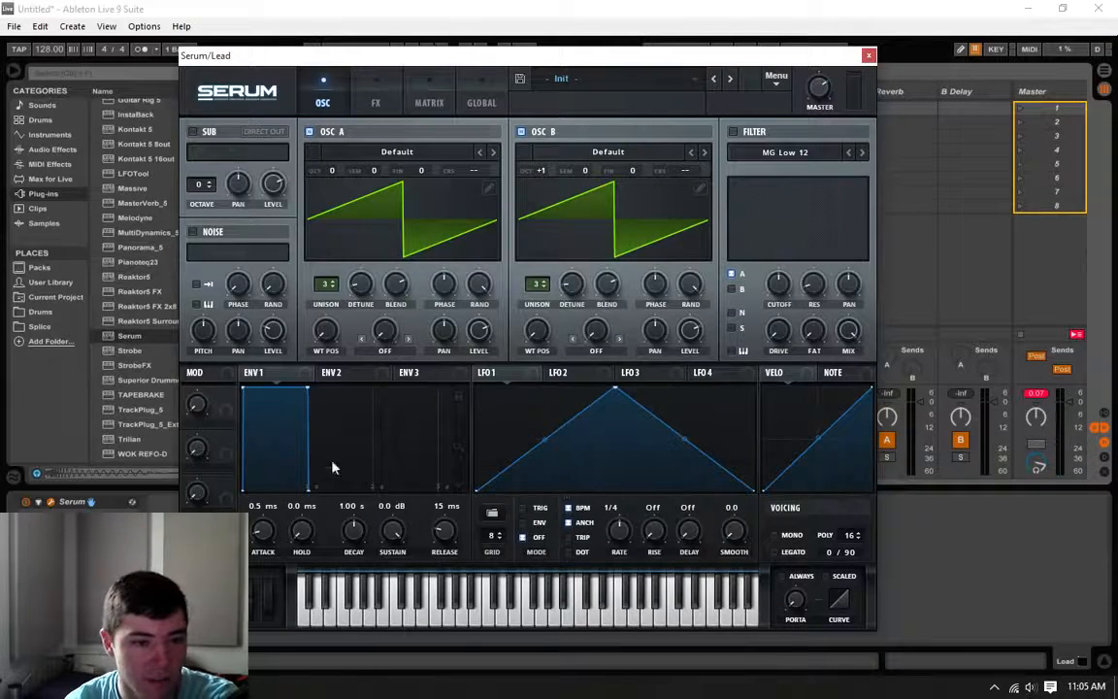
# Step: Enable always-on portamento in Serum with a glide time of about 219 ms, and close the synth window
pyautogui.click(783, 577)
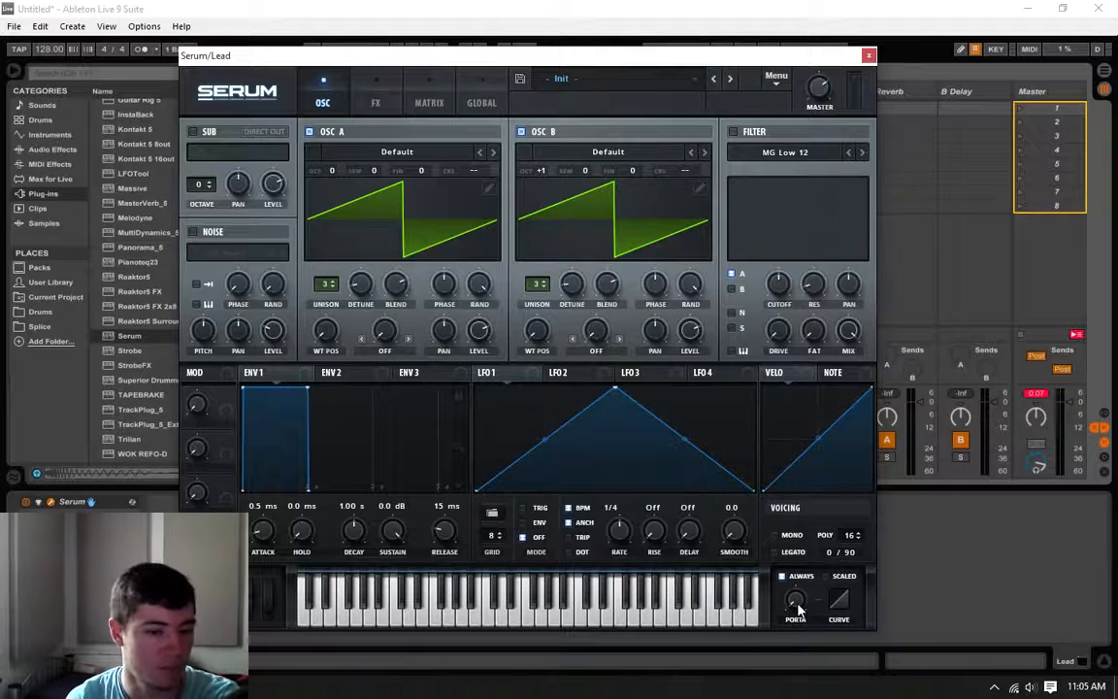
pyautogui.moveTo(799, 608); pyautogui.dragTo(820, 554)
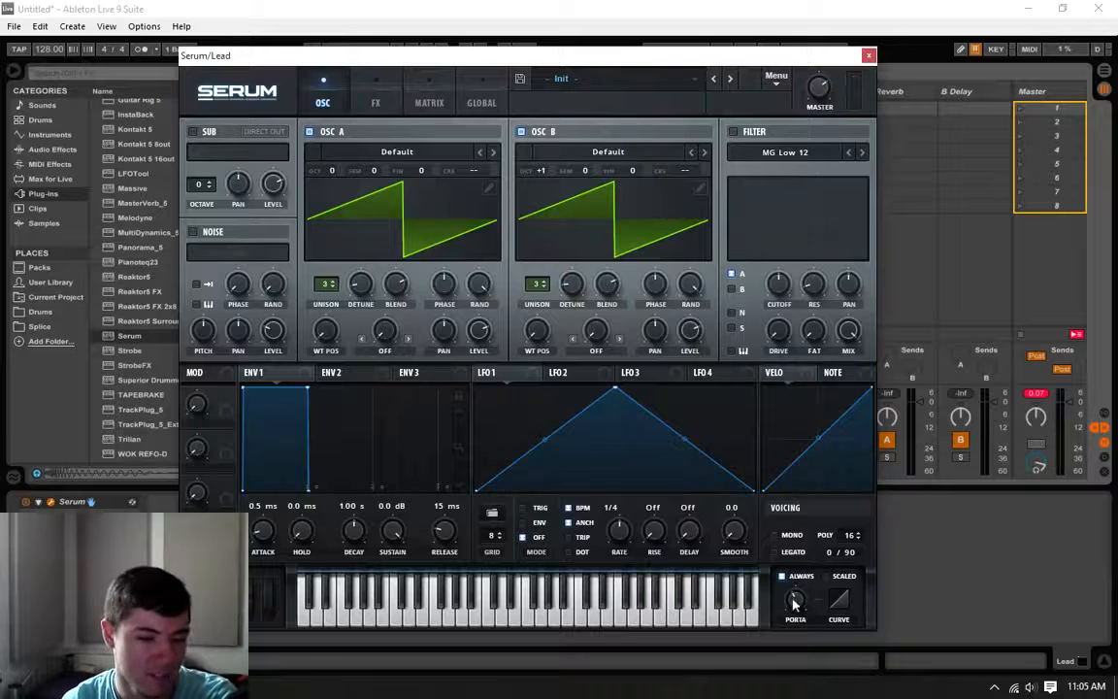
pyautogui.moveTo(795, 603)
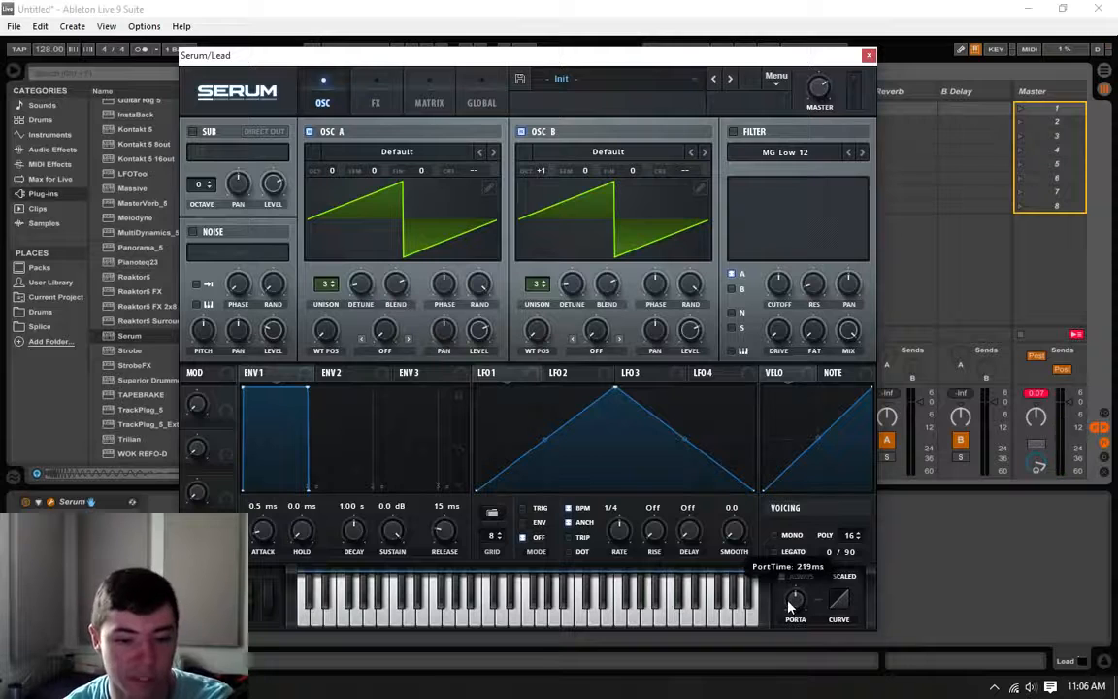
pyautogui.click(870, 55)
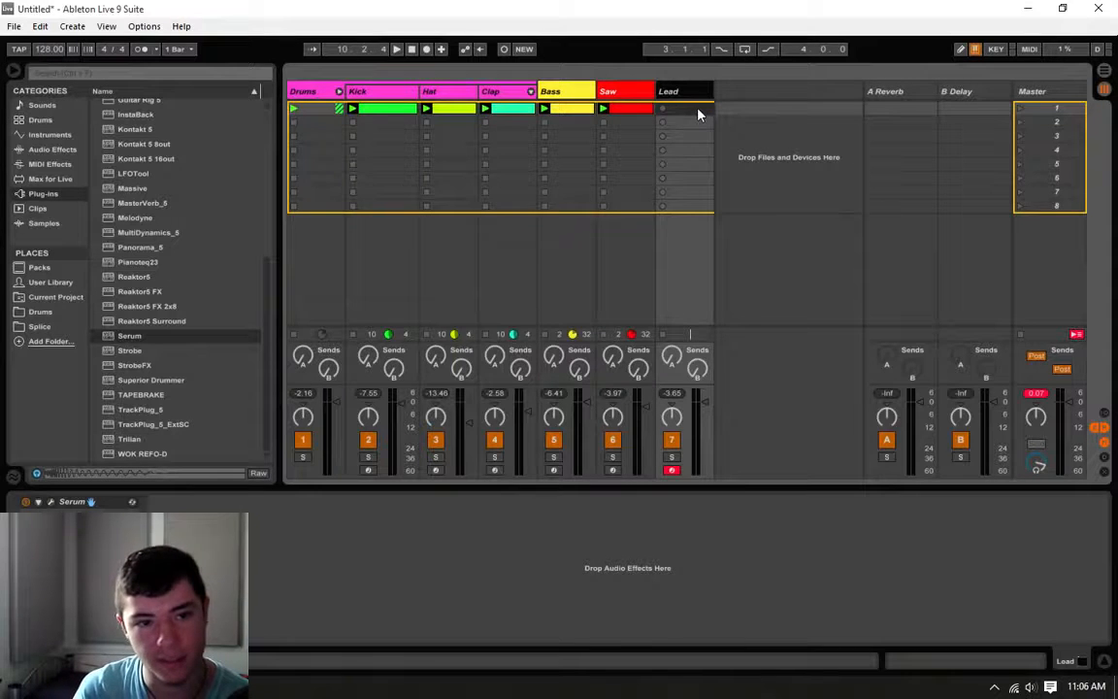
# Step: Create an eight-bar MIDI clip in the Lead track's first slot and play it alongside the other clips
pyautogui.doubleClick(698, 109)
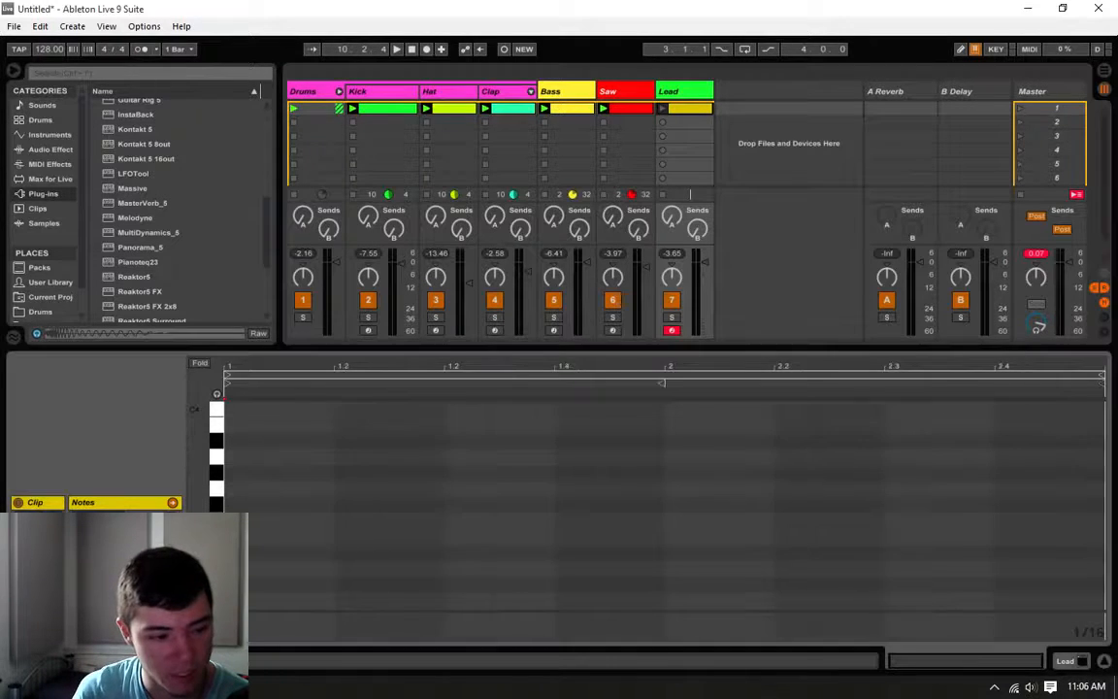
pyautogui.moveTo(138, 604); pyautogui.dragTo(138, 576)
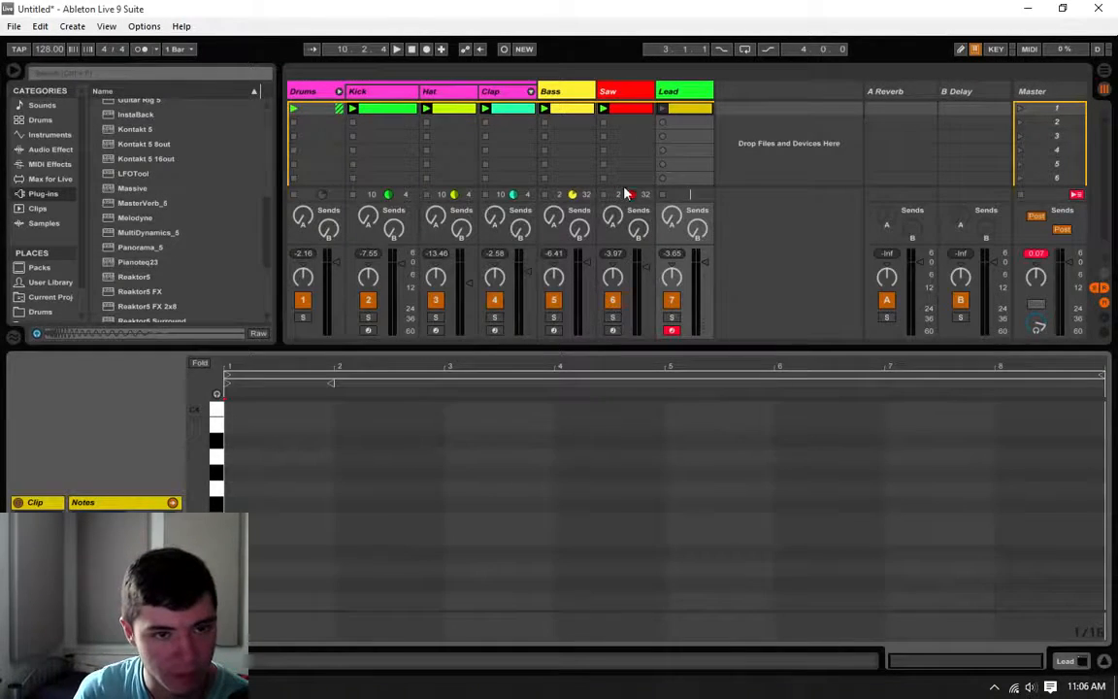
pyautogui.click(663, 109)
pyautogui.moveTo(922, 657); pyautogui.dragTo(922, 676)
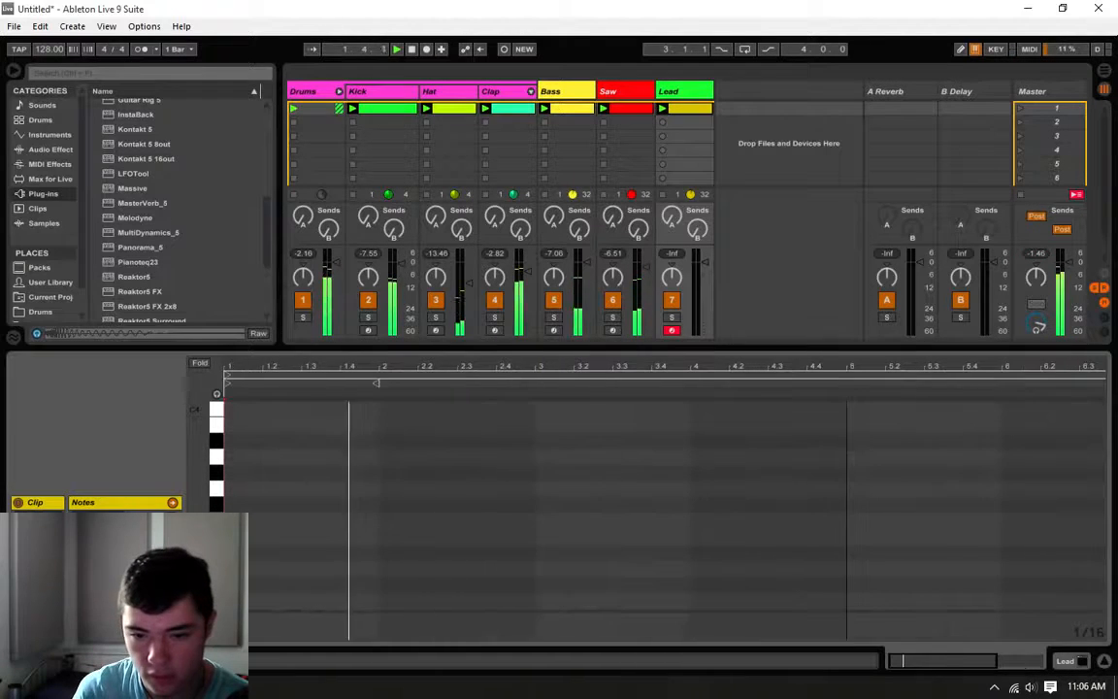
pyautogui.click(533, 519)
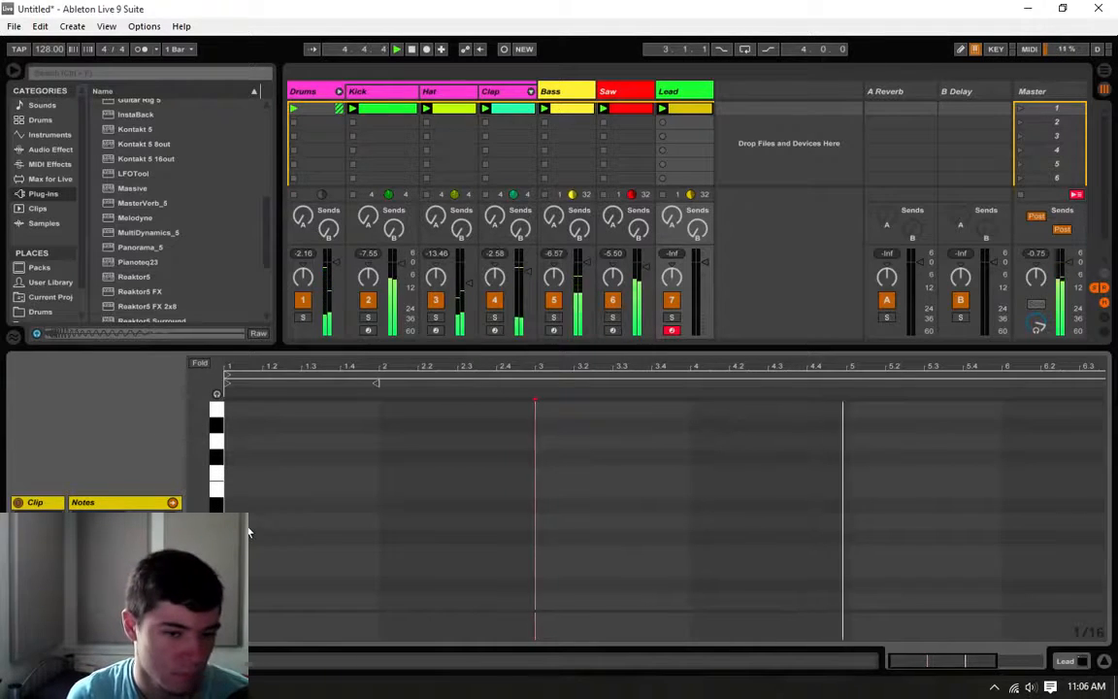
pyautogui.press('space')
# Step: Turn on note preview in the Lead clip's note editor
pyautogui.click(234, 489)
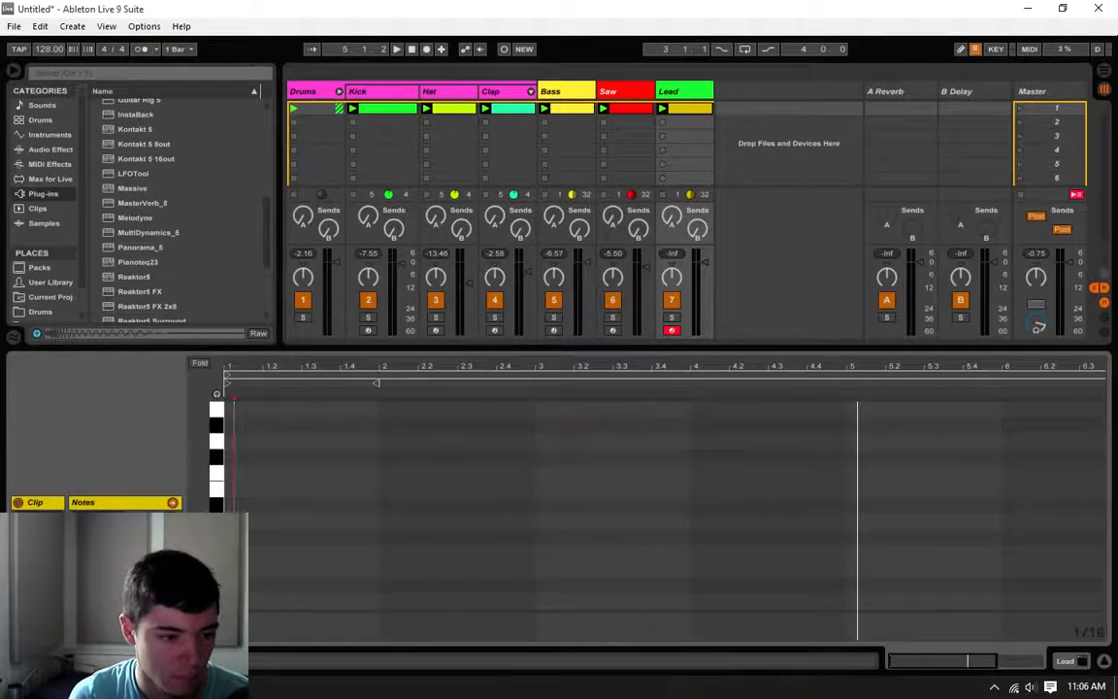
pyautogui.click(218, 395)
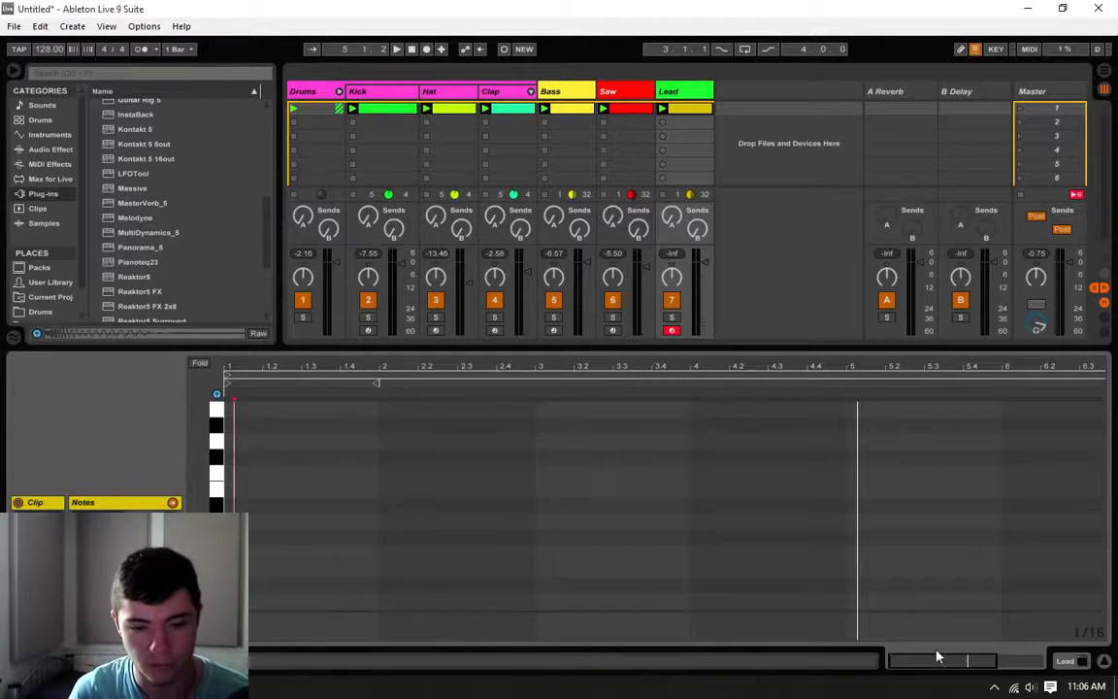
pyautogui.moveTo(939, 657); pyautogui.dragTo(976, 666)
pyautogui.rightClick(980, 575)
pyautogui.click(982, 555)
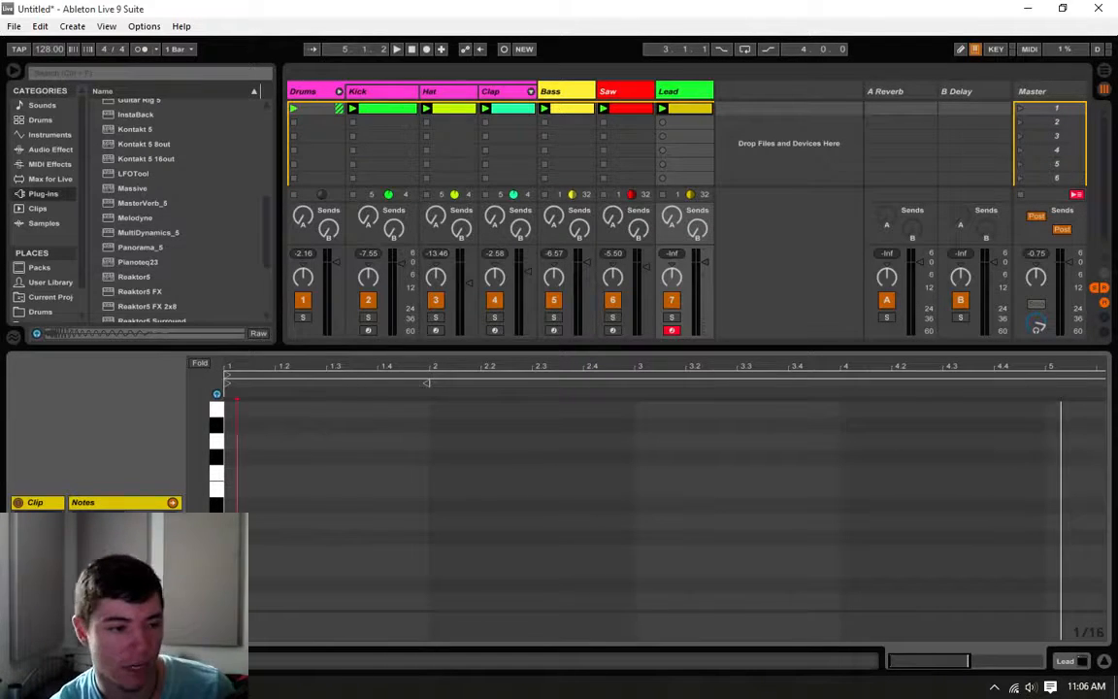
# Step: Add a low note at the start of bar 1, lengthen it to three sixteenths, and listen to it
pyautogui.click(233, 398)
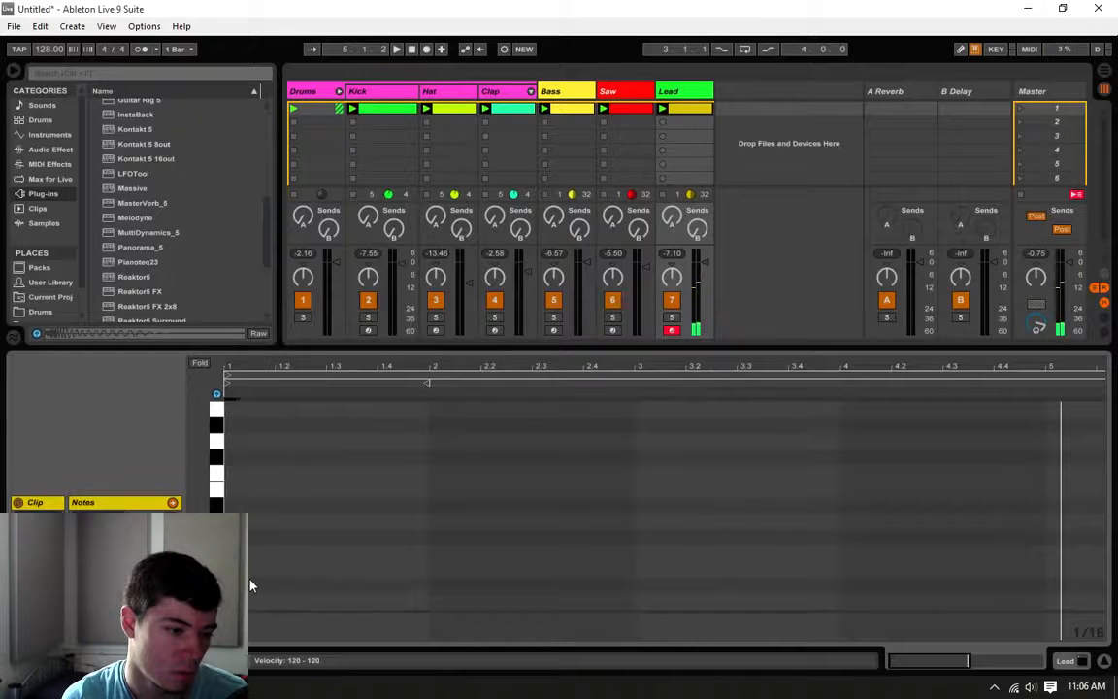
pyautogui.press('space')
pyautogui.press('space')
pyautogui.moveTo(237, 600); pyautogui.dragTo(261, 598)
pyautogui.press('space')
pyautogui.press('space')
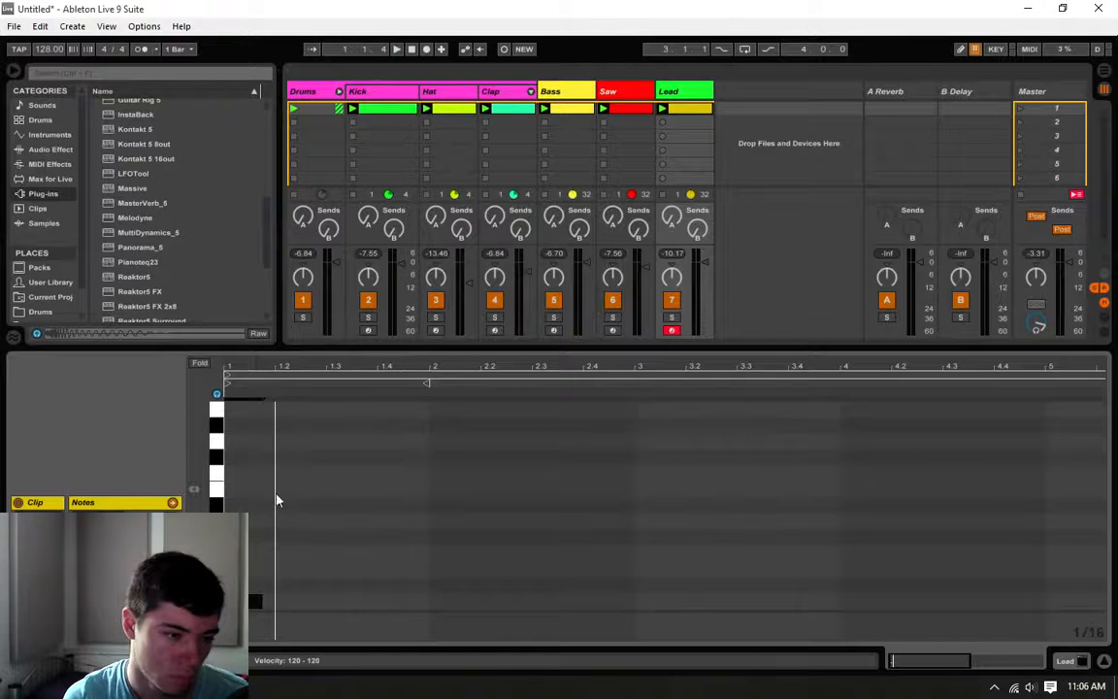
# Step: Add sixteenth-length A3 notes on the last sixteenth of beat 1 and the third sixteenth of beat 2 in bar 1
pyautogui.doubleClick(268, 426)
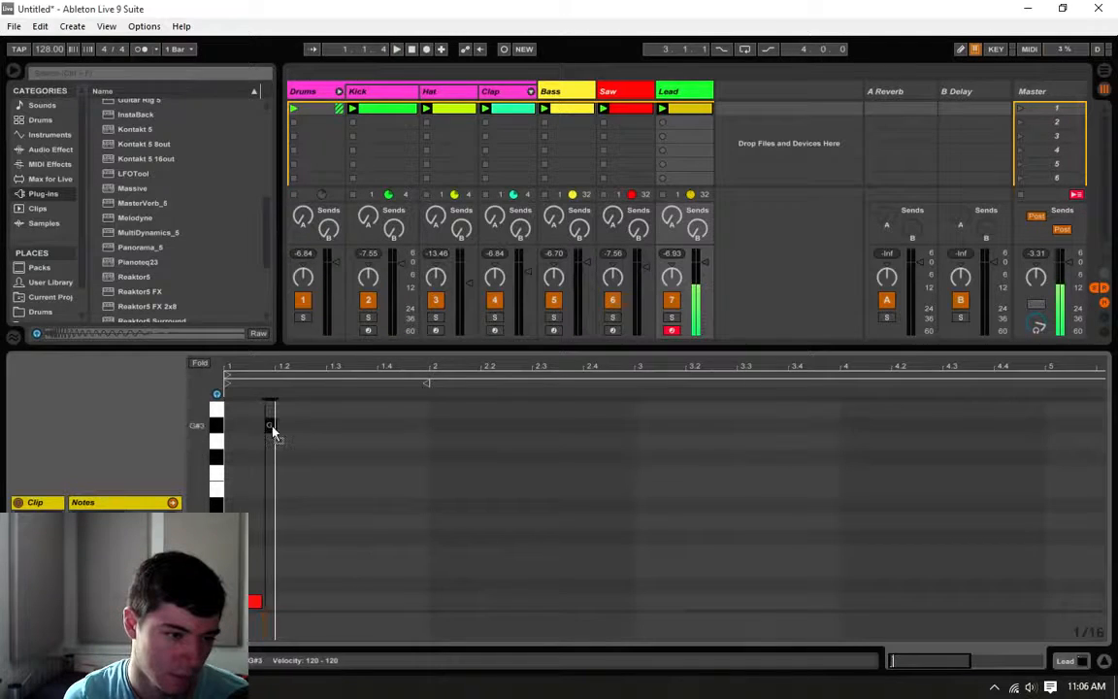
pyautogui.moveTo(269, 425); pyautogui.dragTo(272, 418)
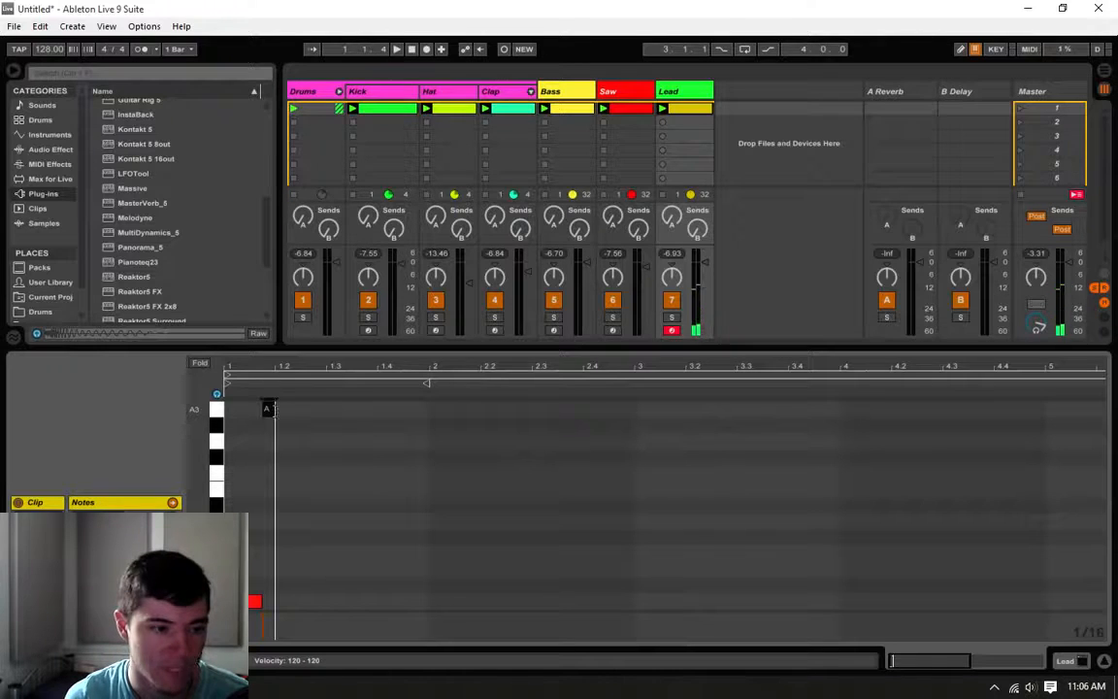
pyautogui.moveTo(276, 409)
pyautogui.mouseDown()
pyautogui.moveTo(305, 409)
pyautogui.moveTo(275, 409)
pyautogui.mouseUp()
pyautogui.click(306, 409)
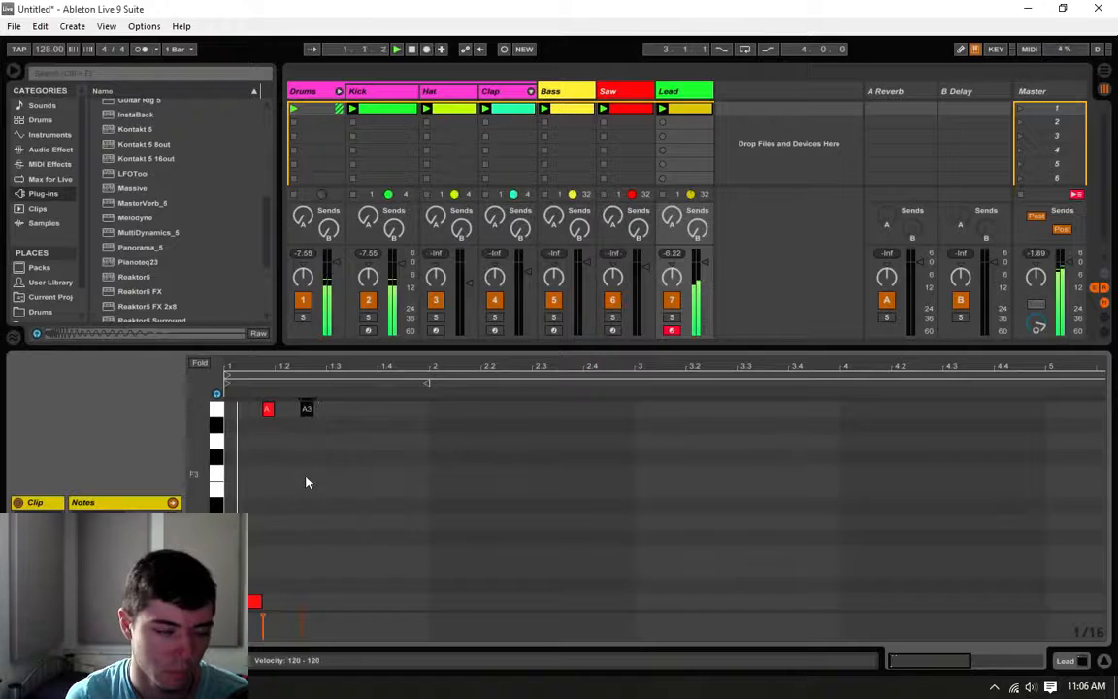
# Step: Add a third A3 note in beat 3 of bar 1 and shift it to the beat's third sixteenth
pyautogui.click(344, 409)
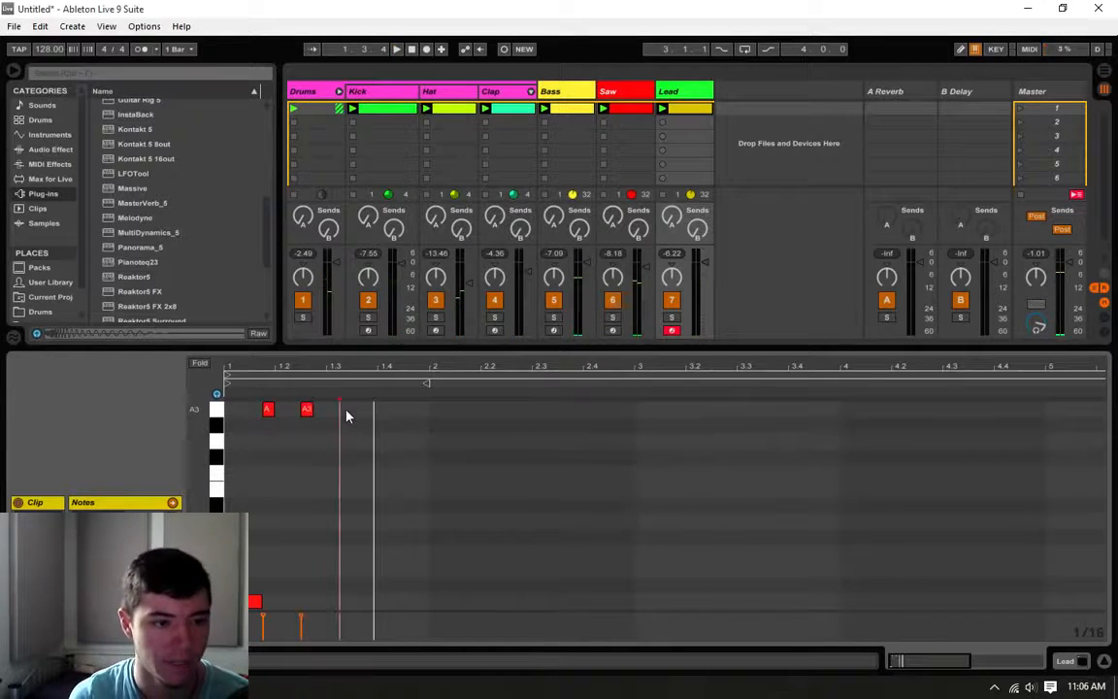
pyautogui.click(328, 456)
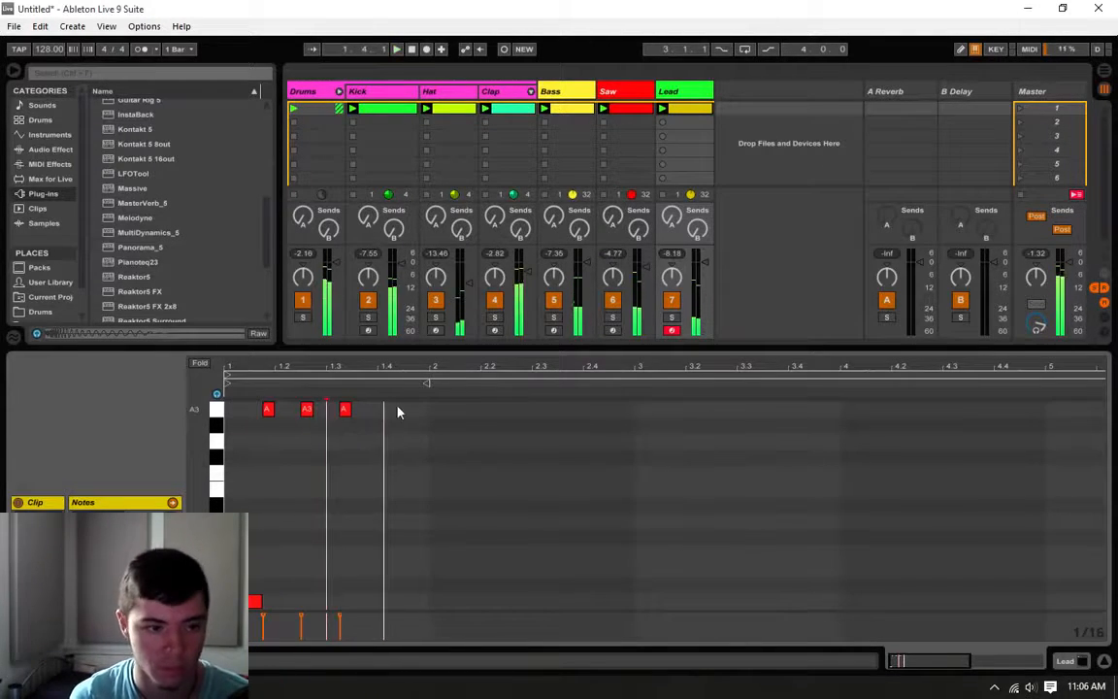
pyautogui.moveTo(345, 409); pyautogui.dragTo(360, 411)
pyautogui.click(328, 486)
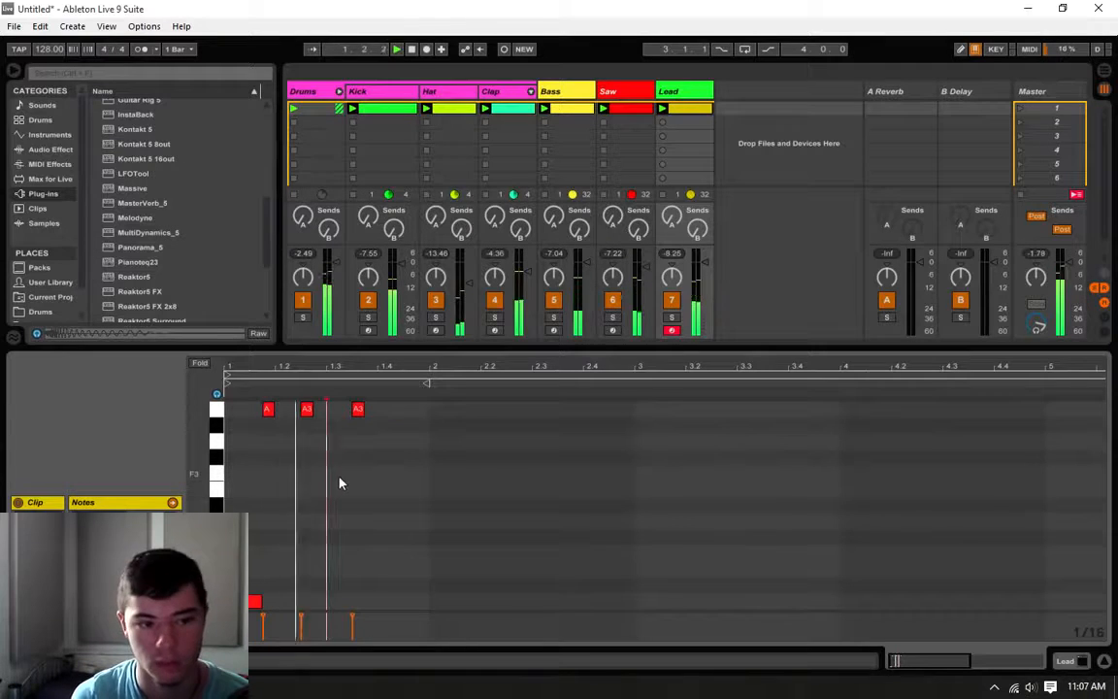
# Step: Add A3 notes on the third sixteenth of bar 1's beat 4 and at the start of bar 2, and listen
pyautogui.click(410, 409)
pyautogui.click(434, 411)
pyautogui.click(426, 465)
pyautogui.press('space')
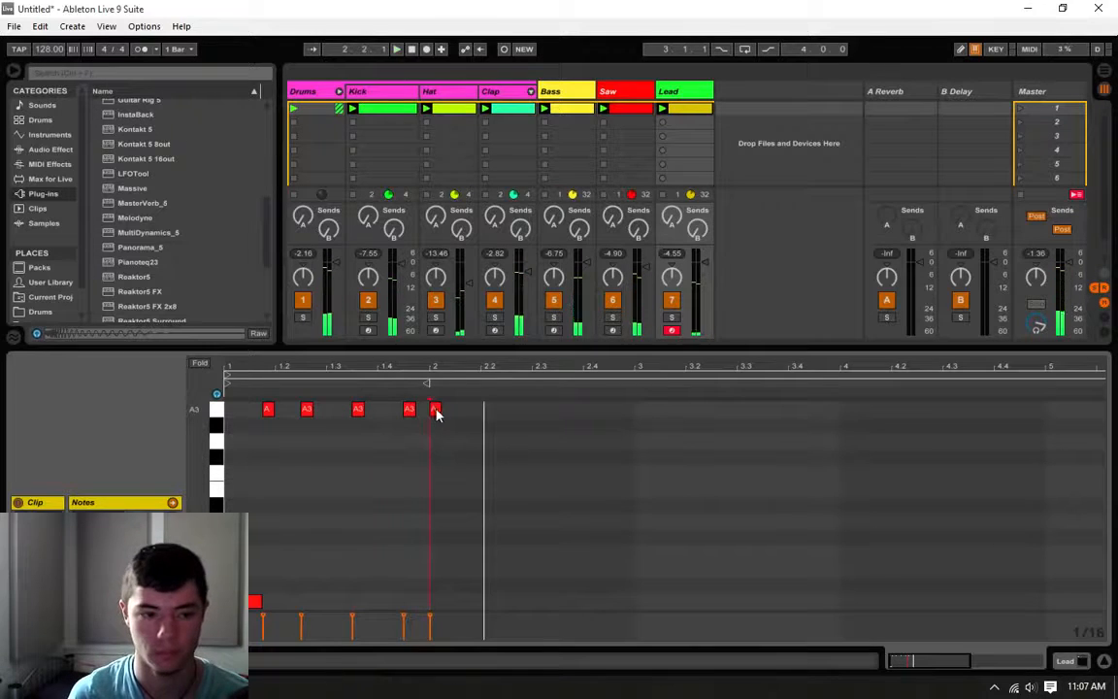
# Step: Shift the A3 note in bar 2 two sixteenths later to 2.1.3, playing the clip to check its timing
pyautogui.moveTo(436, 411); pyautogui.dragTo(450, 412)
pyautogui.click(436, 437)
pyautogui.press('space')
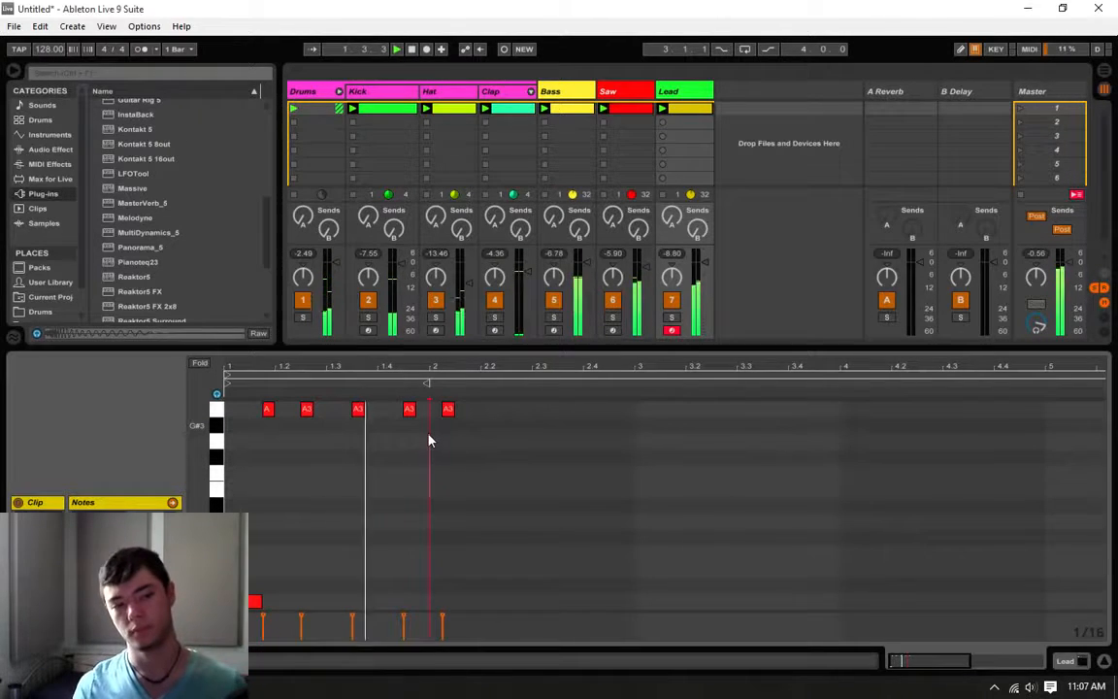
pyautogui.moveTo(449, 409); pyautogui.dragTo(460, 408)
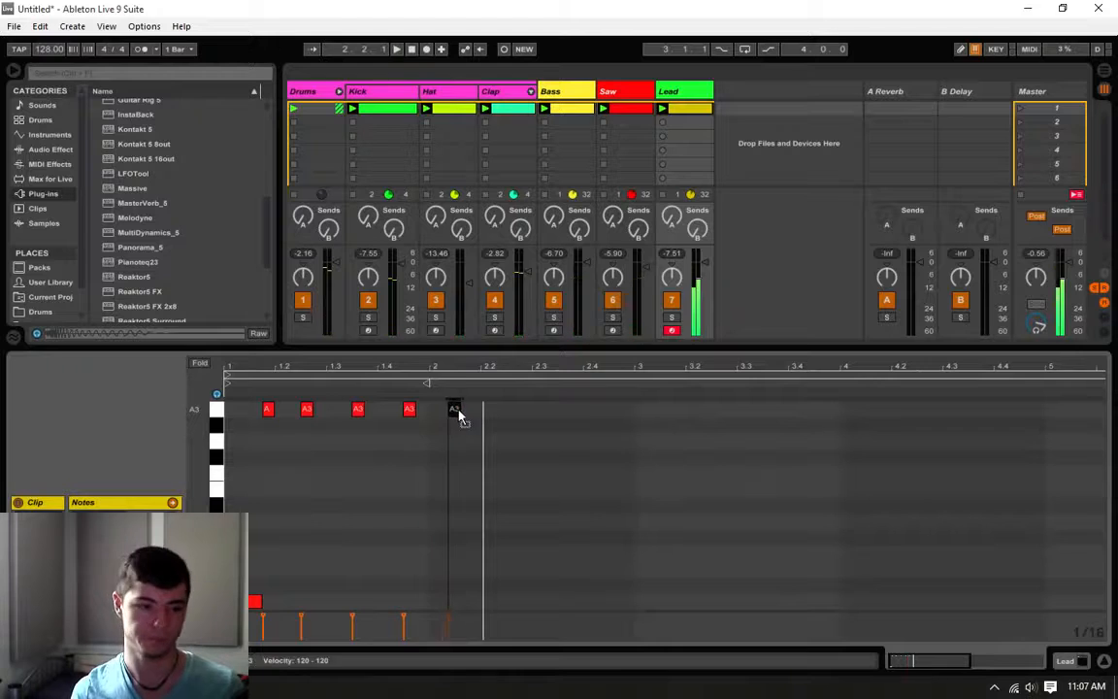
pyautogui.click(451, 458)
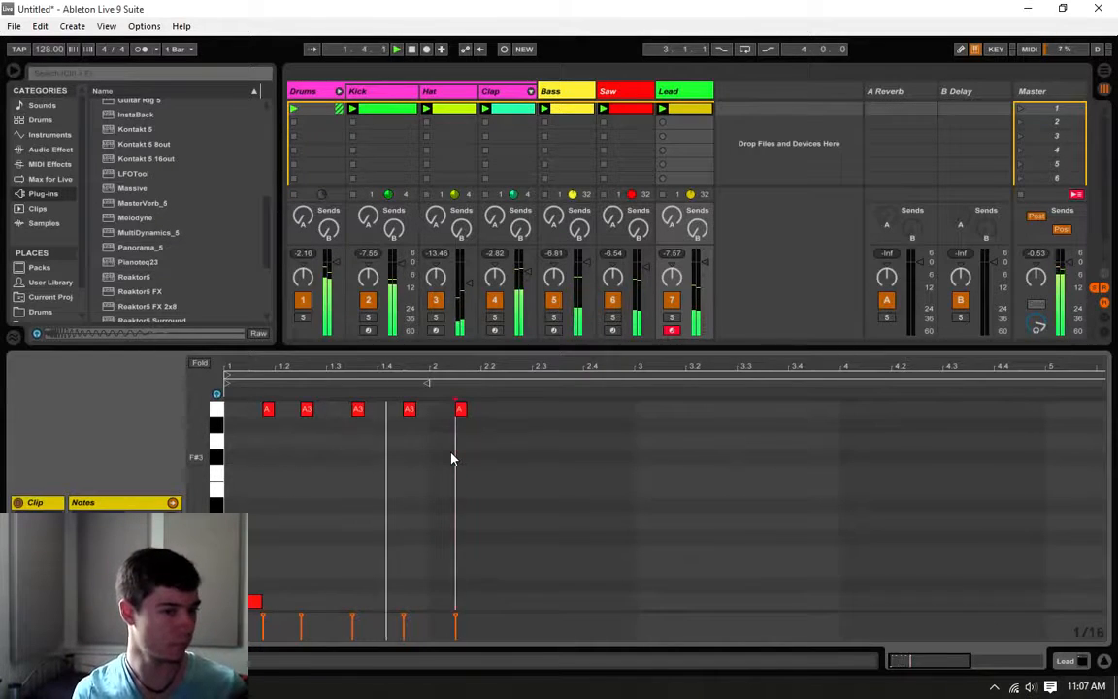
pyautogui.press('space')
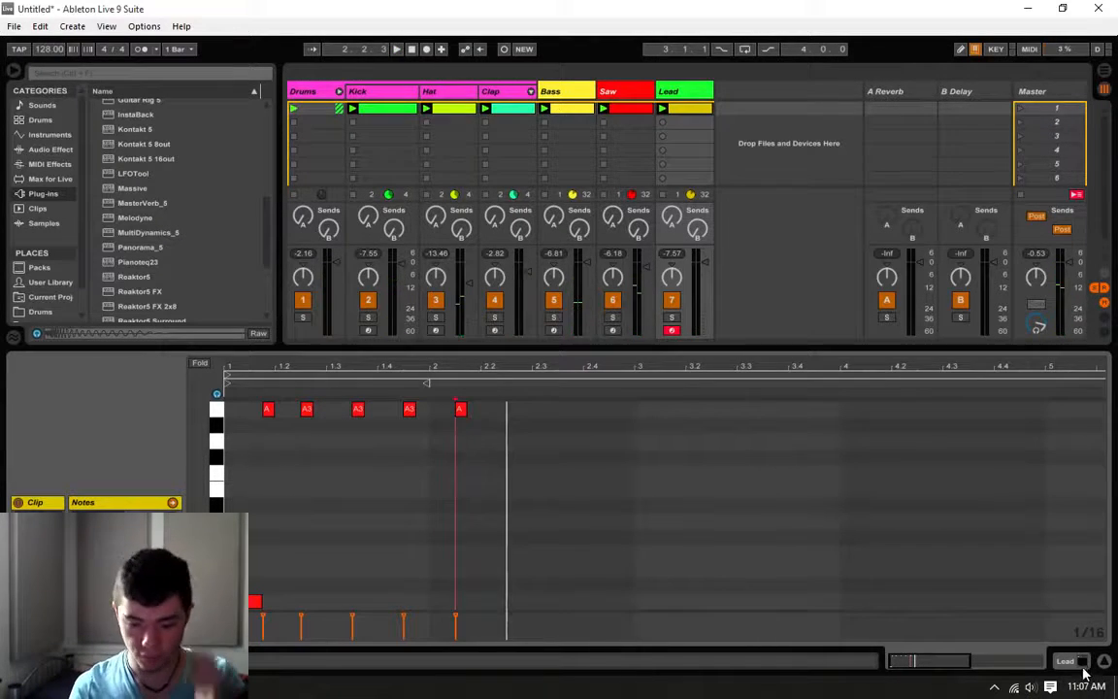
# Step: Transpose all the lead clip's notes down two octaves, taking the repeated notes to A1, and play the clip
pyautogui.click(455, 391)
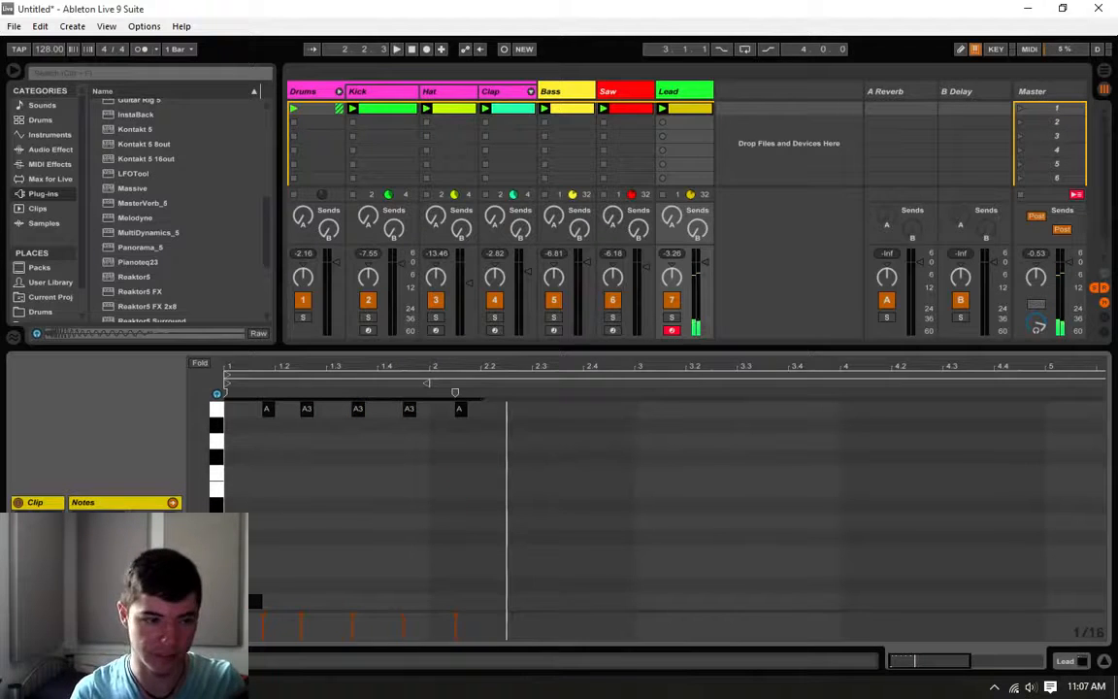
pyautogui.press('space')
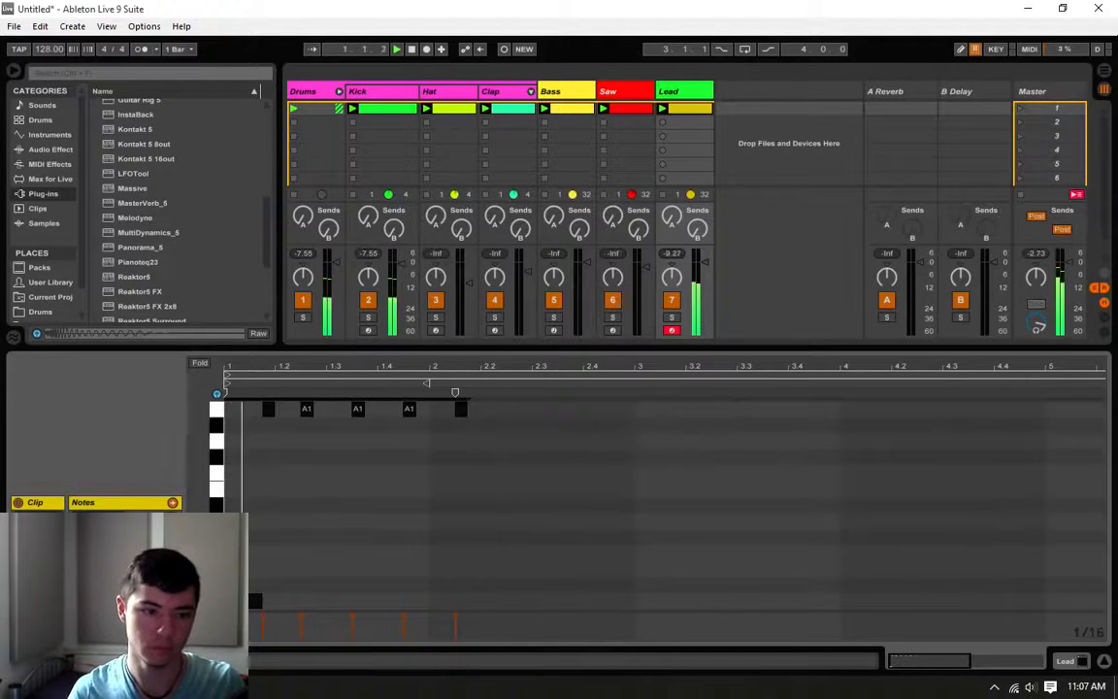
pyautogui.click(315, 474)
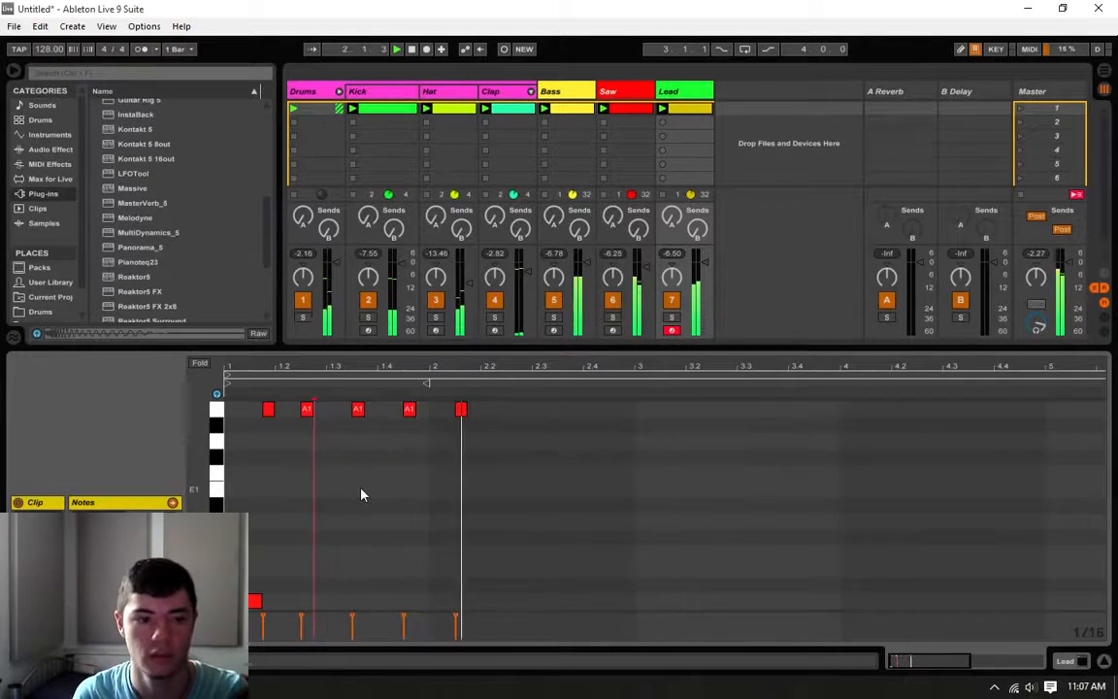
# Step: Add sixteenth-length A1 notes at 2.2.2 and 2.3 and an E1 note at 2.3.3, and listen
pyautogui.click(536, 410)
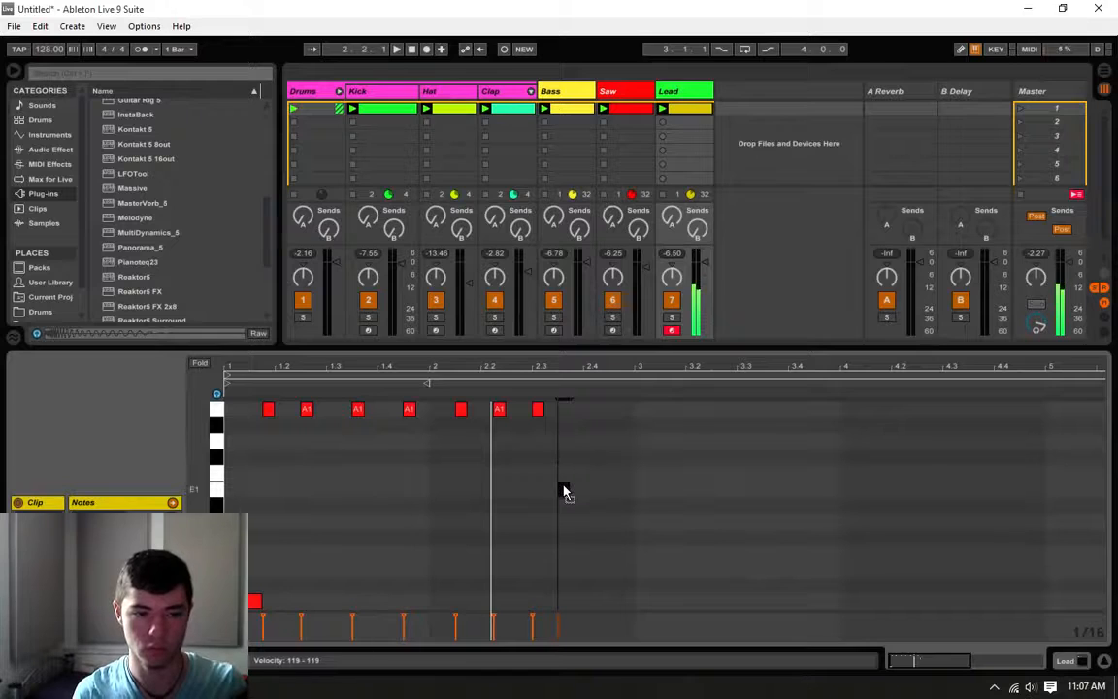
pyautogui.press('space')
pyautogui.click(556, 458)
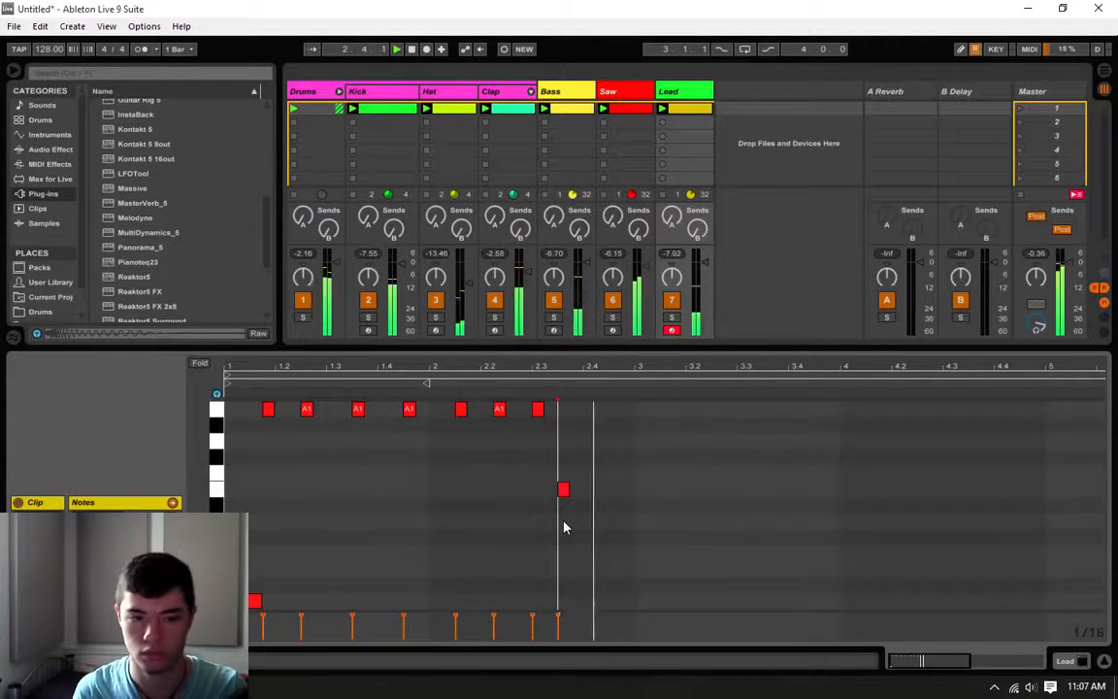
# Step: Shift the E1 note to 2.4 with a one-beat length, add an A1 note at 2.3.4, and play the clip
pyautogui.moveTo(565, 497); pyautogui.dragTo(633, 488)
pyautogui.click(585, 454)
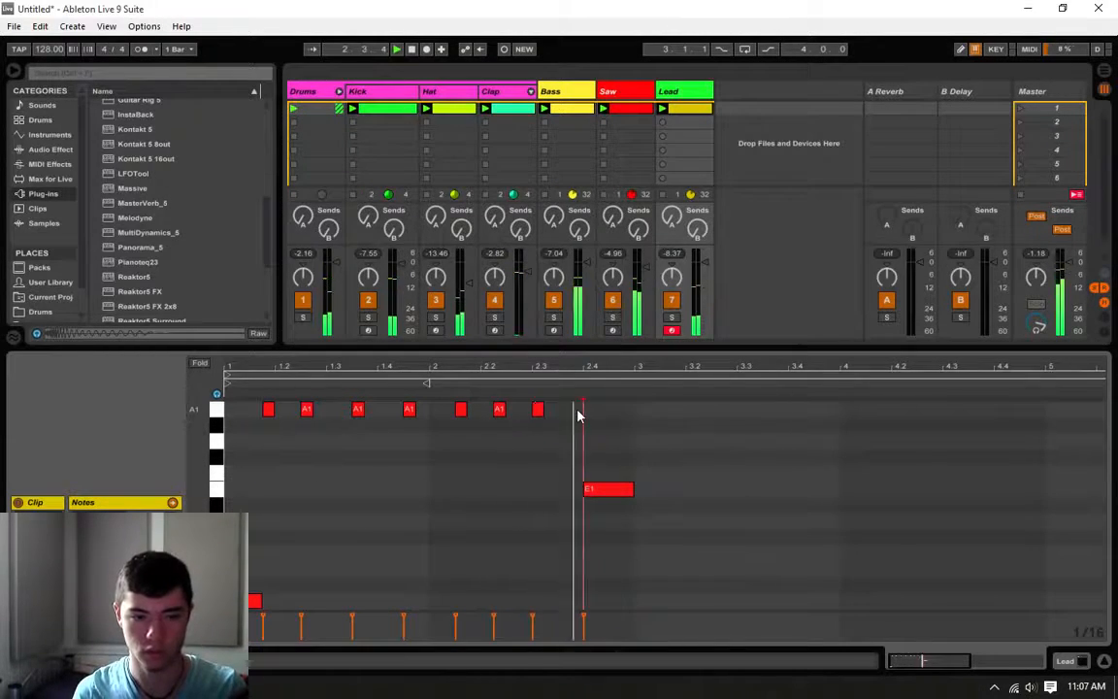
pyautogui.click(574, 443)
pyautogui.press('space')
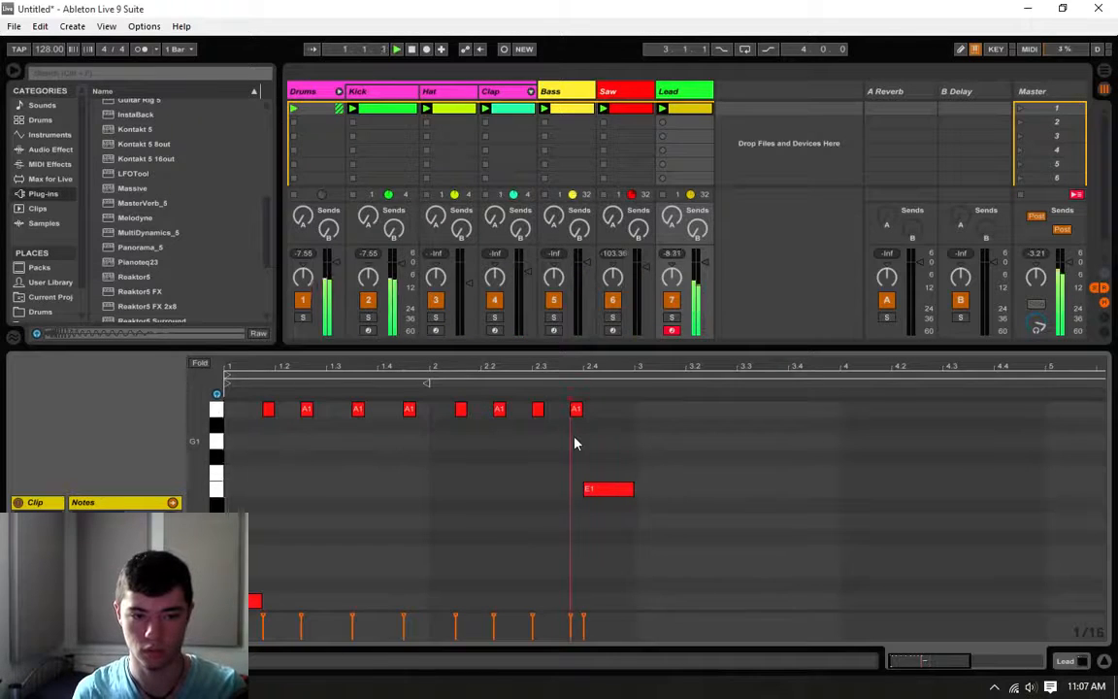
# Step: Shift the last A1 note in bar 2 one sixteenth earlier to 2.3.3 and listen to the phrase
pyautogui.scroll(1, 572, 443)
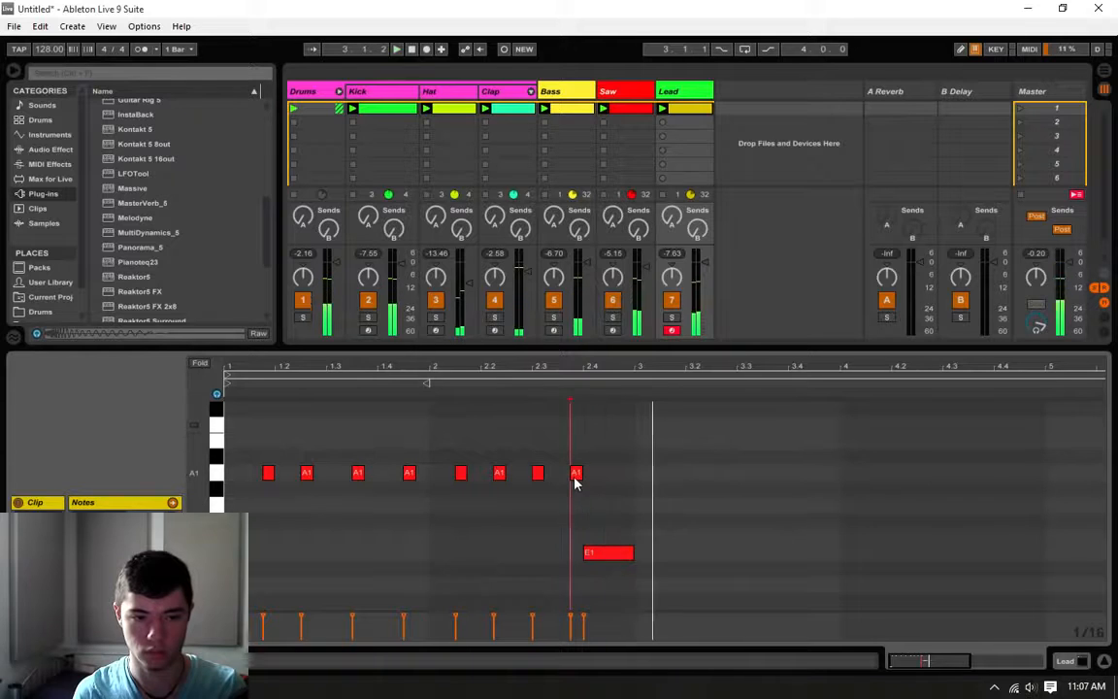
pyautogui.moveTo(573, 475); pyautogui.dragTo(561, 477)
pyautogui.click(531, 501)
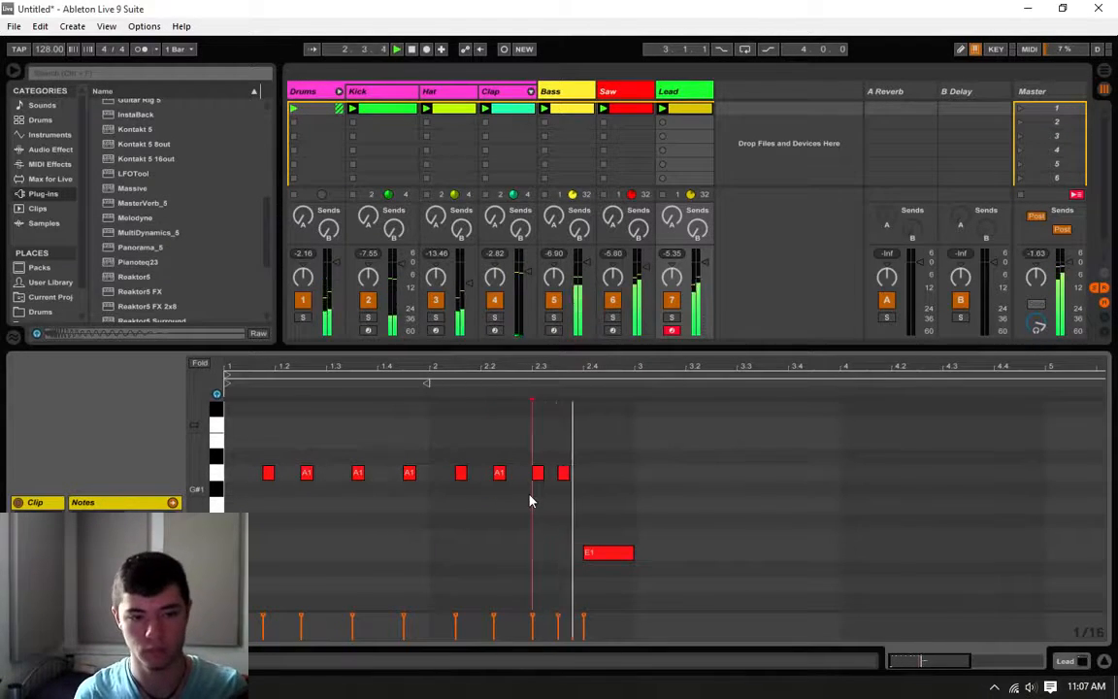
pyautogui.click(576, 503)
pyautogui.click(586, 499)
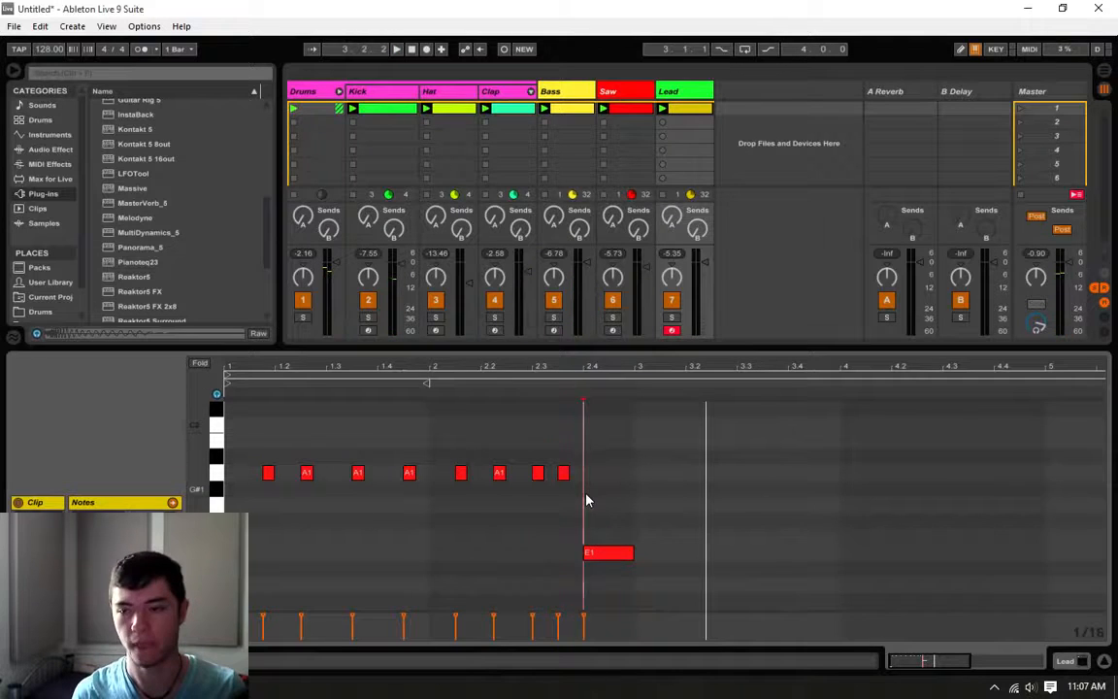
# Step: Enlarge the note editor so more pitch rows of the lead clip are shown at once
pyautogui.scroll(1, 586, 499)
pyautogui.scroll(-4, 587, 499)
pyautogui.scroll(2, 586, 499)
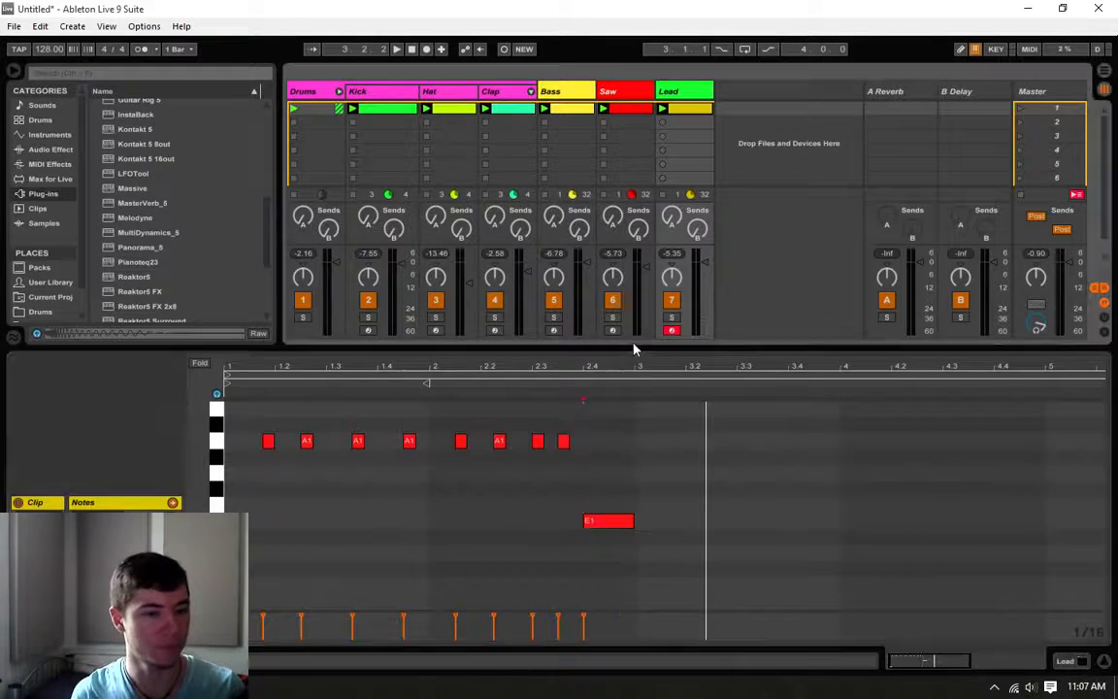
pyautogui.moveTo(634, 349); pyautogui.dragTo(615, 232)
# Step: Add a three-sixteenth A0 note at the start of bar 3 and sixteenth A1 notes at 3.1.4 and 3.2.3
pyautogui.click(631, 511)
pyautogui.click(644, 513)
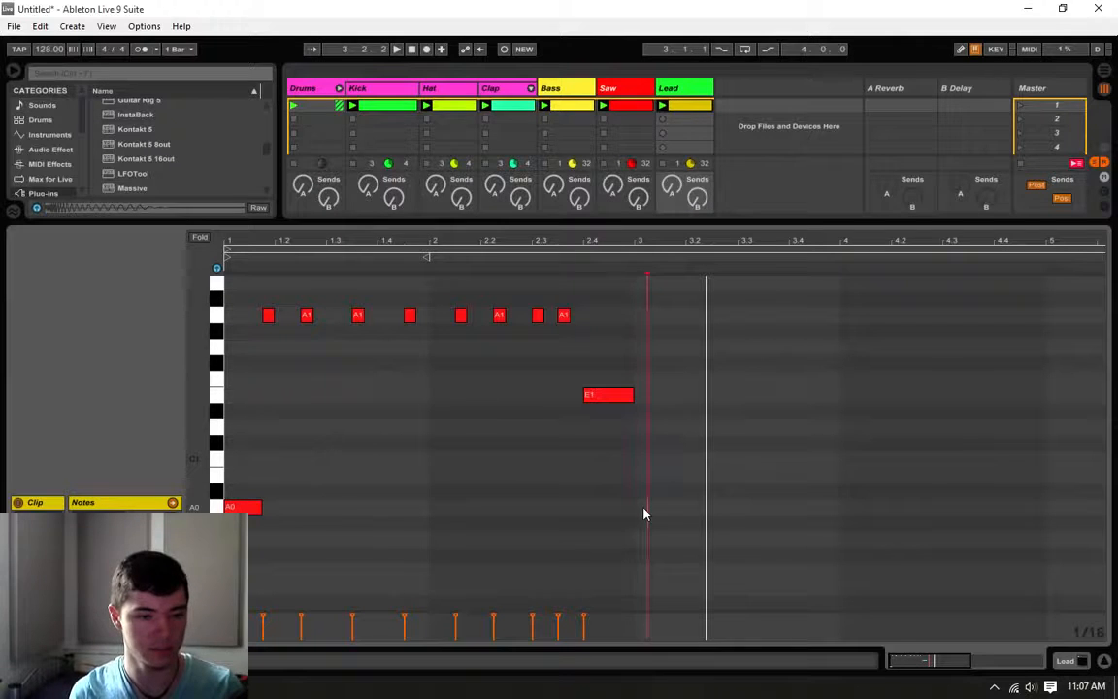
pyautogui.doubleClick(642, 507)
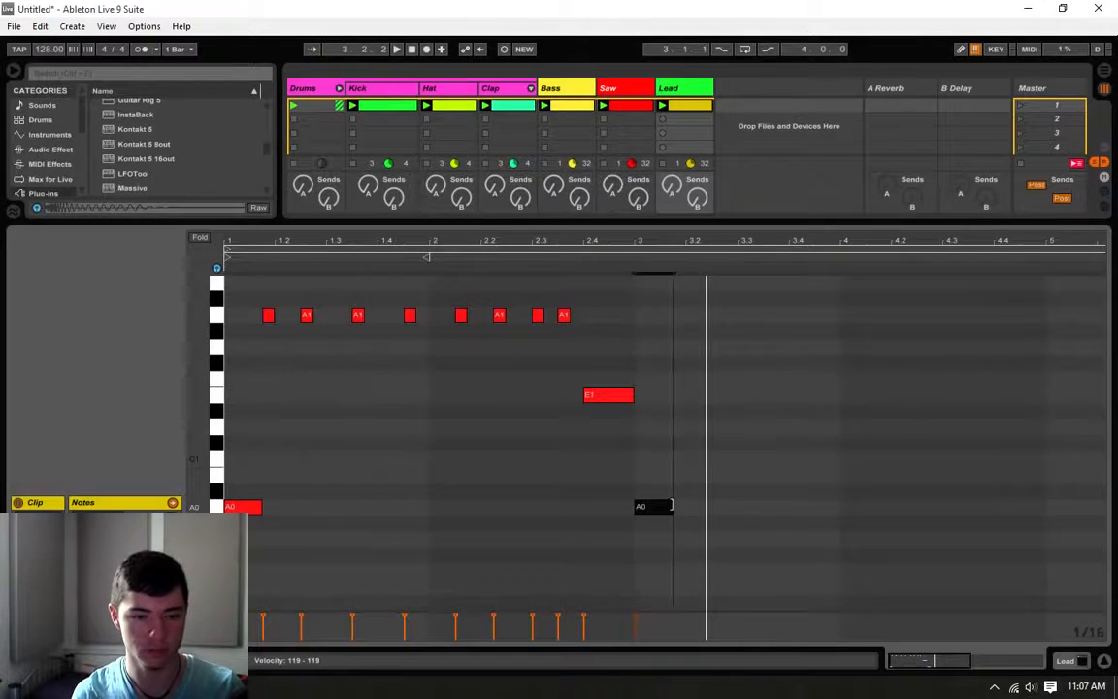
pyautogui.click(636, 483)
pyautogui.press('space')
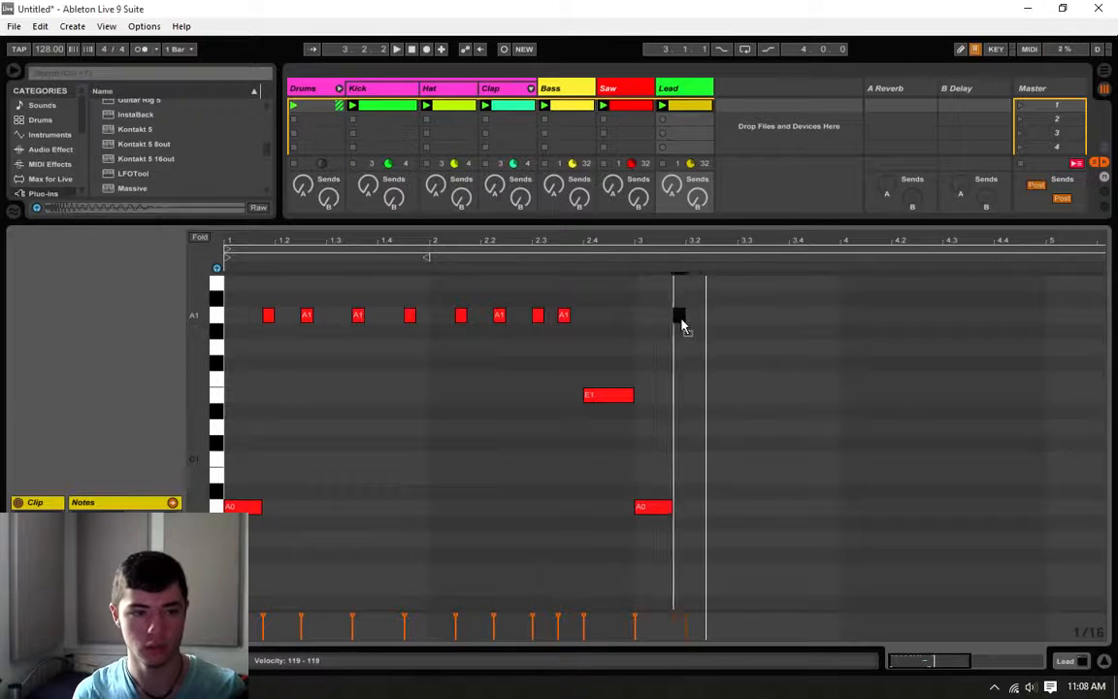
pyautogui.doubleClick(717, 316)
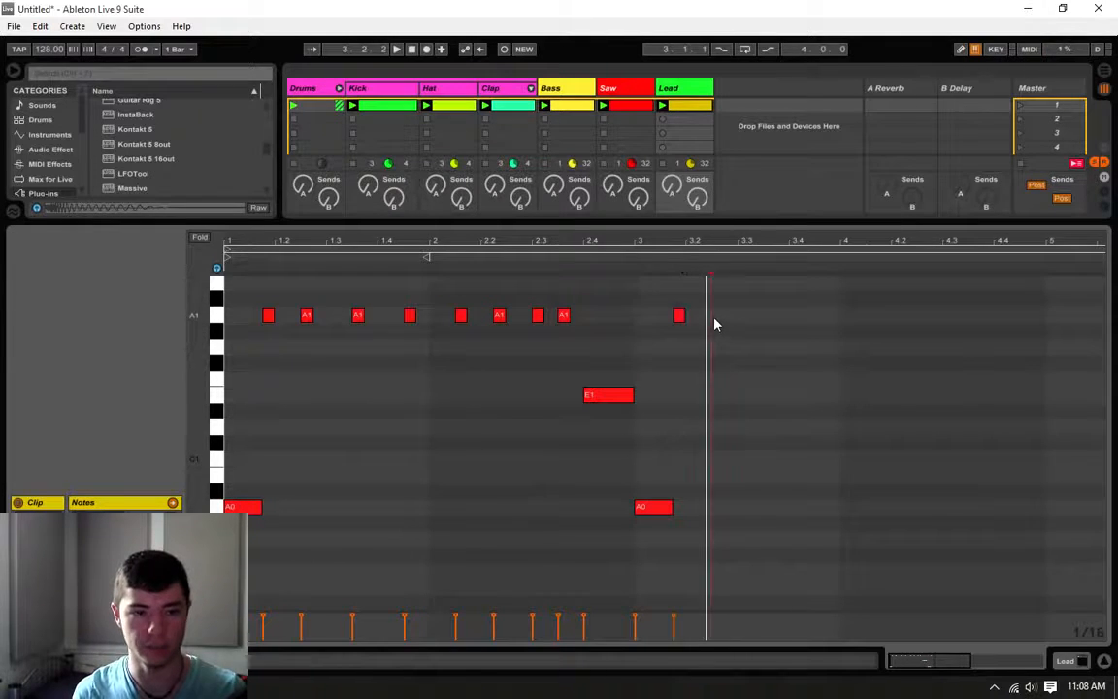
# Step: Duplicate all notes of bars 1 and 2 into bars 3 and 4 and play the clip
pyautogui.moveTo(640, 289); pyautogui.dragTo(221, 513)
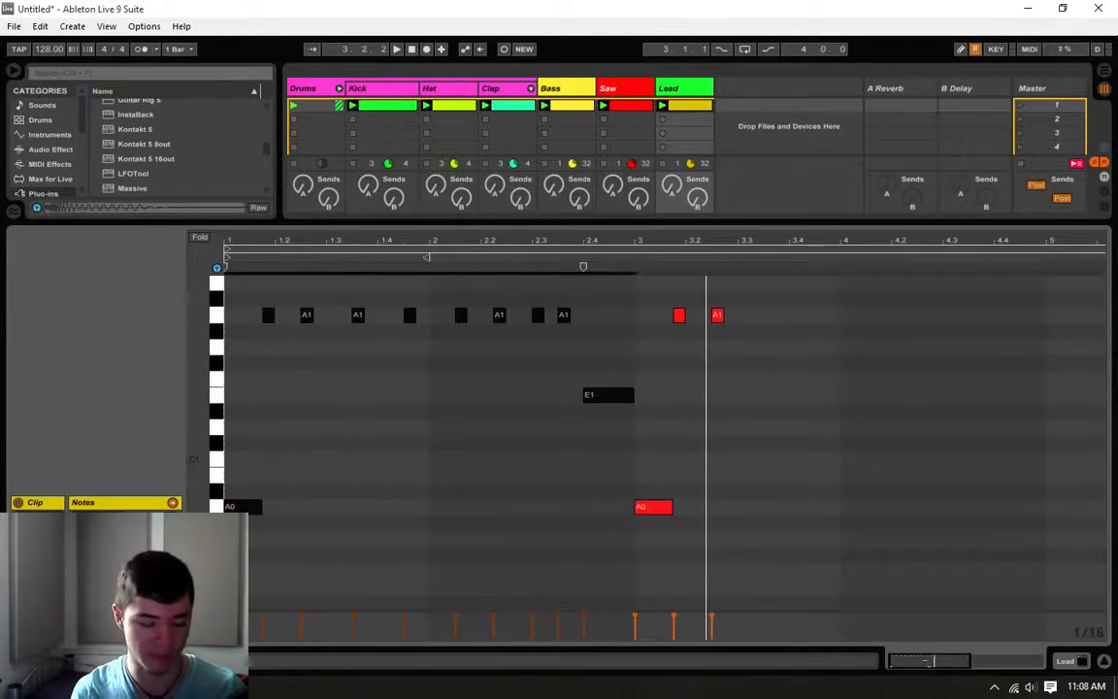
pyautogui.hotkey('ctrl', 'd')
pyautogui.click(647, 364)
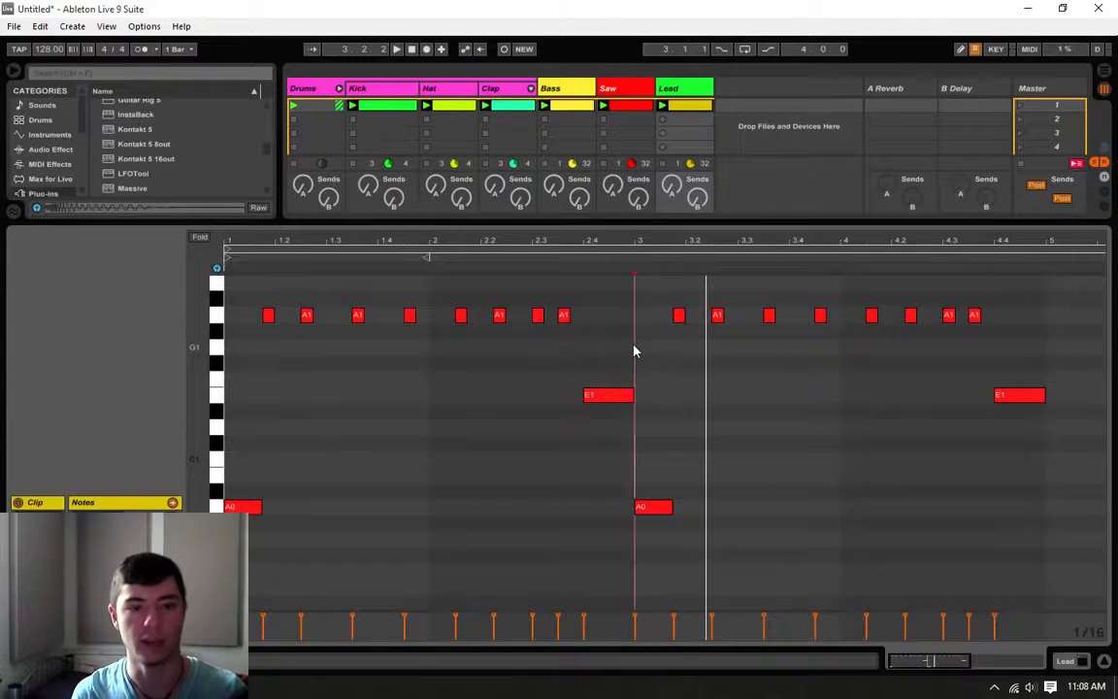
pyautogui.click(633, 256)
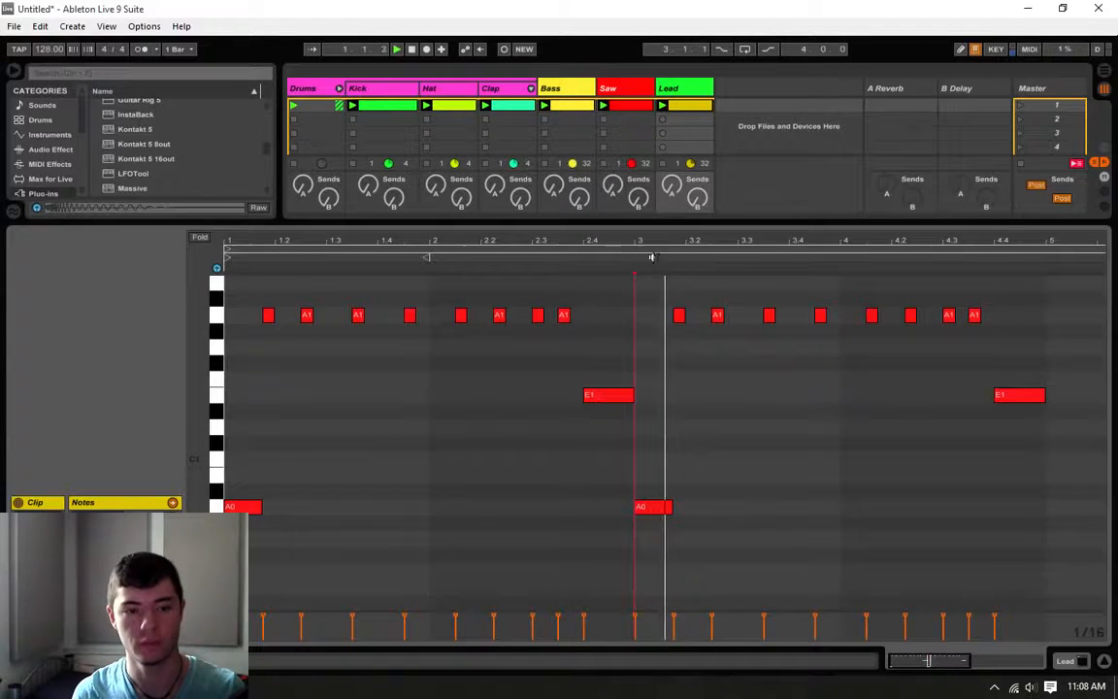
pyautogui.click(795, 361)
pyautogui.press('space')
pyautogui.press('space')
pyautogui.click(763, 425)
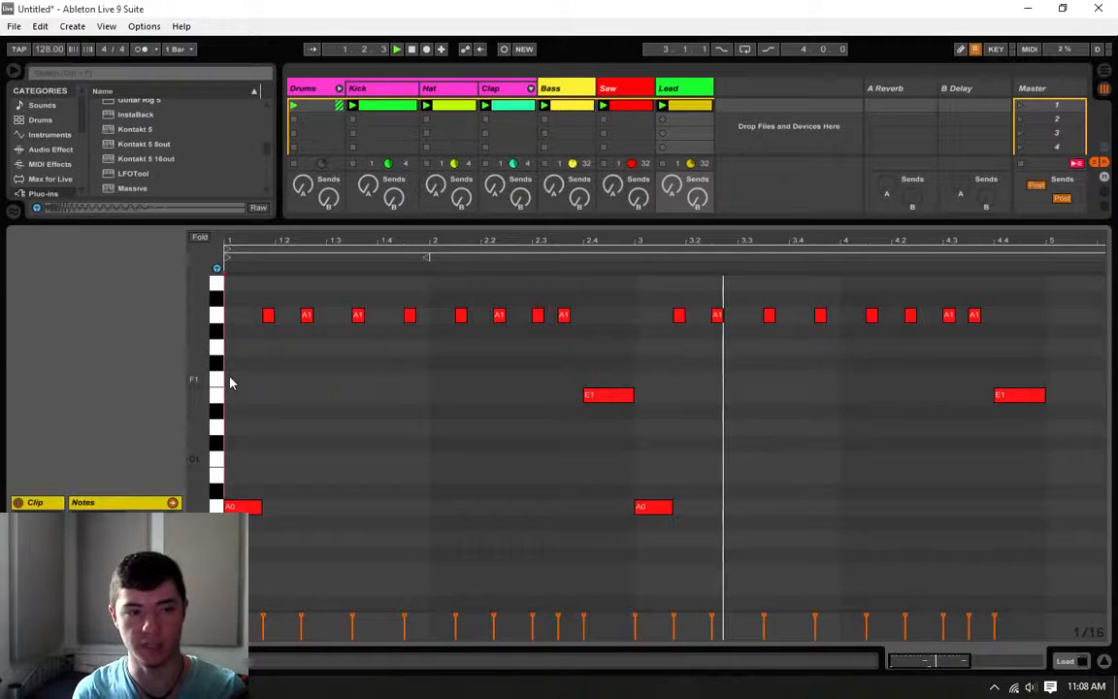
pyautogui.press('space')
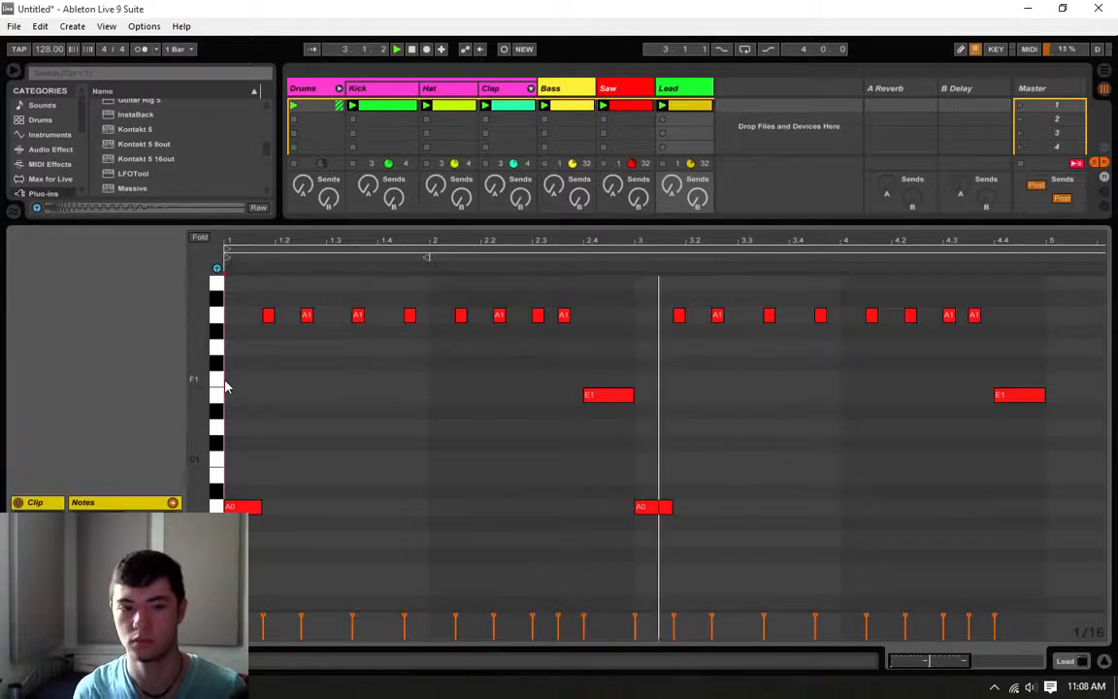
# Step: Change bar 4's first two A1 notes to a B1 at 4.1.1 and an E1 at 4.1.3, each an eighth long, and listen
pyautogui.click(843, 281)
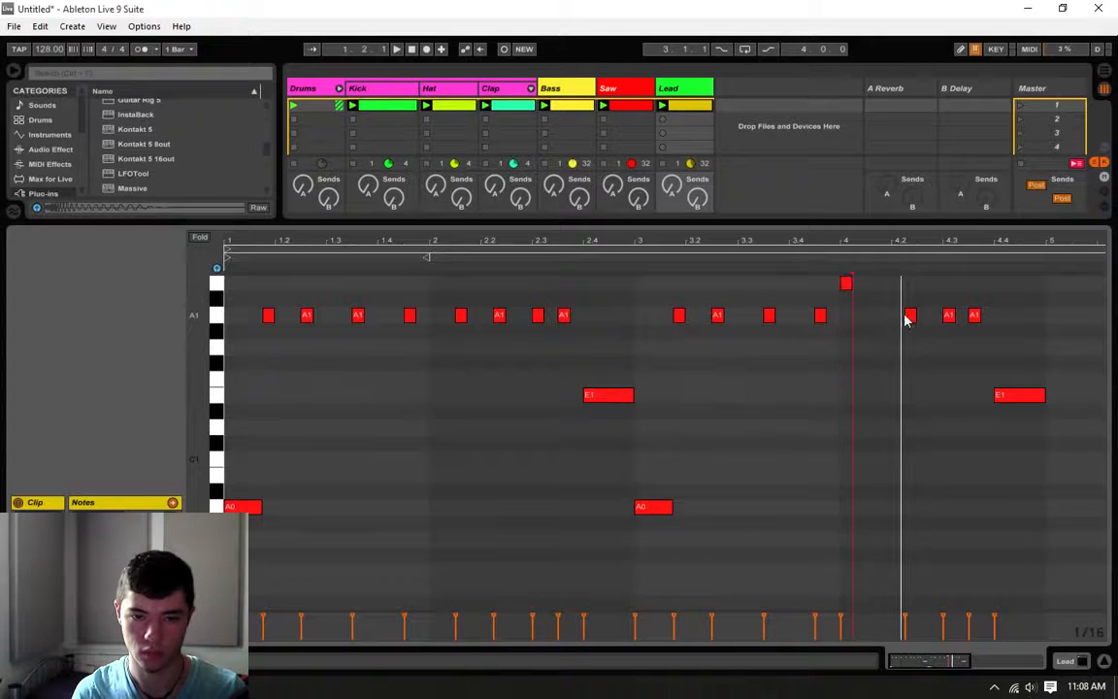
pyautogui.moveTo(904, 318); pyautogui.dragTo(876, 347)
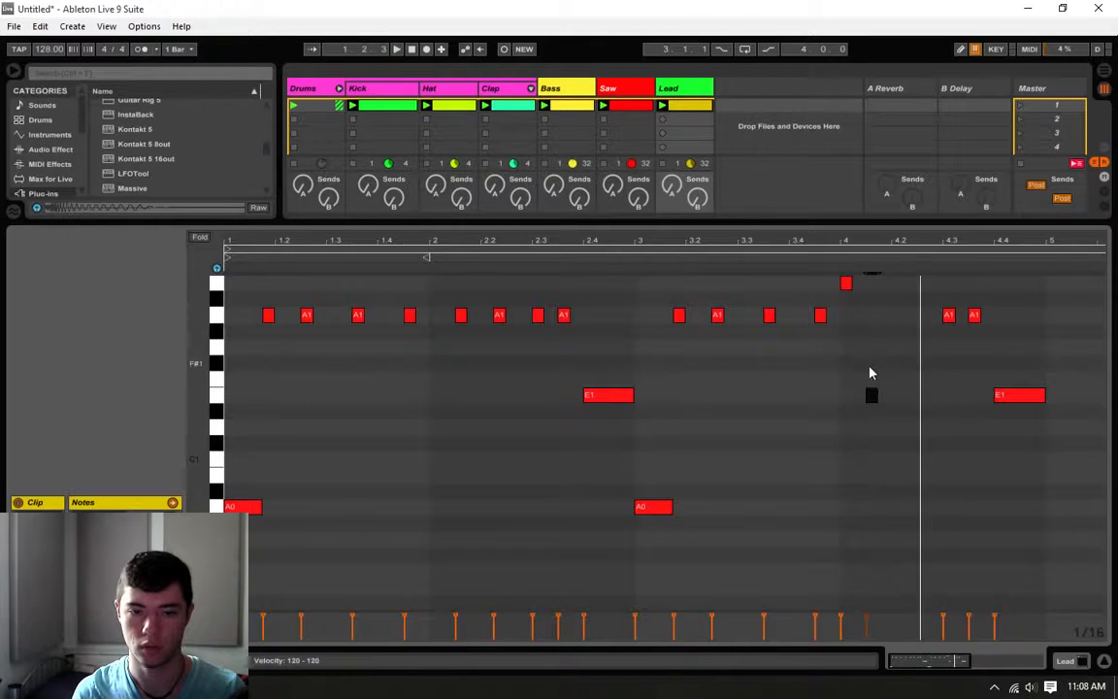
pyautogui.click(827, 270)
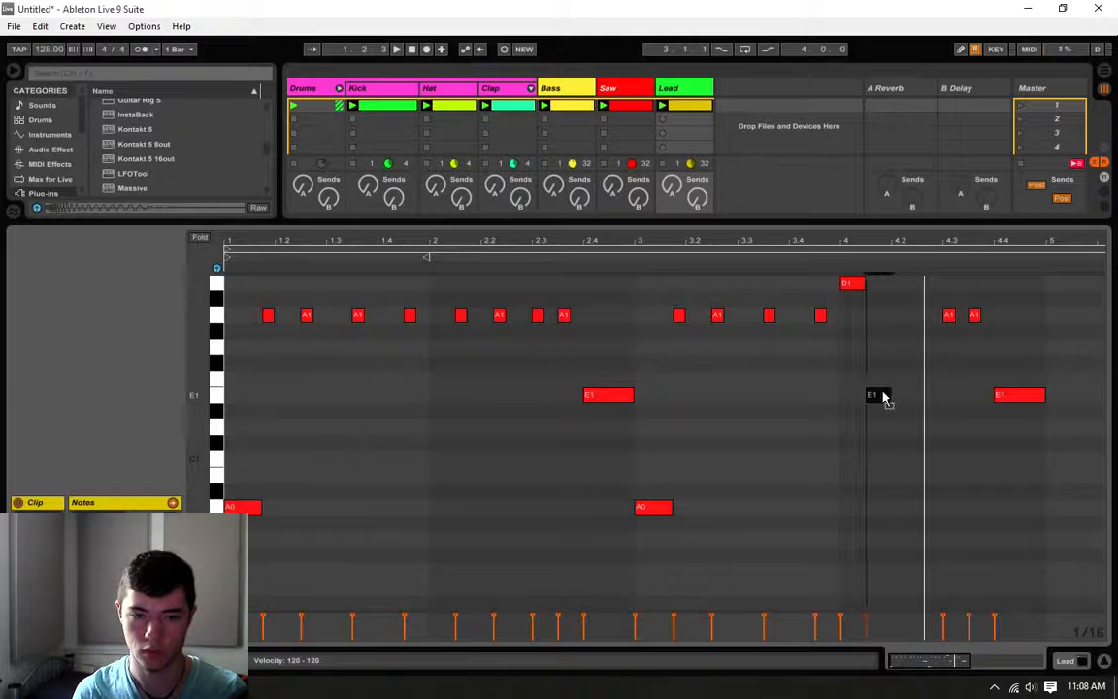
pyautogui.click(824, 253)
pyautogui.click(830, 269)
pyautogui.click(822, 256)
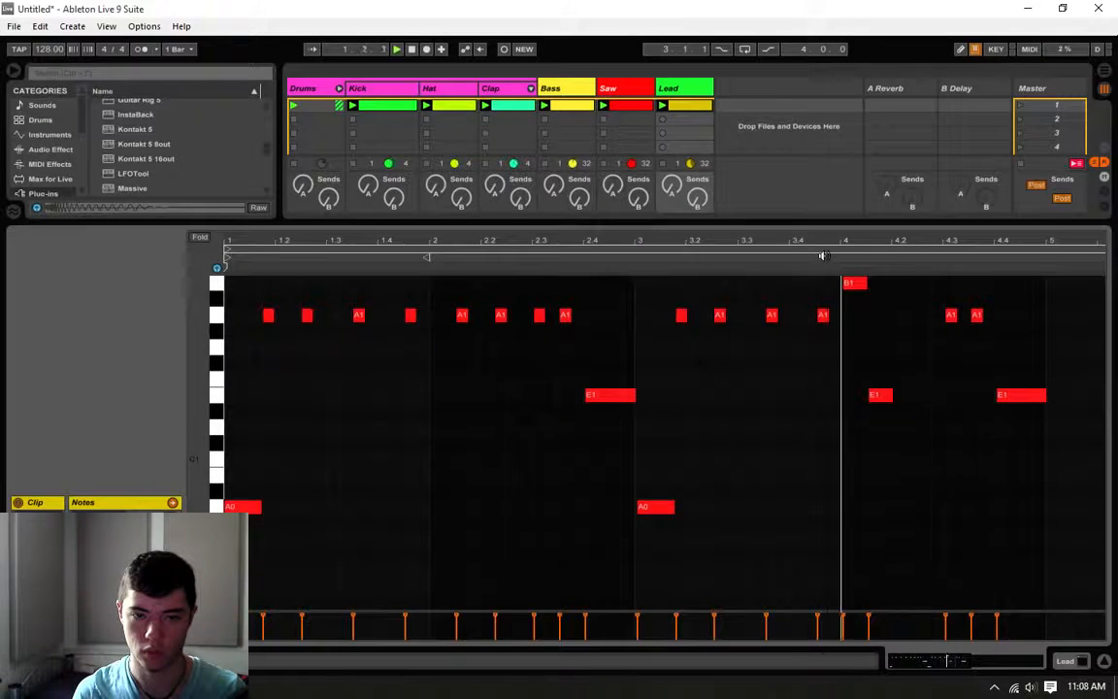
pyautogui.moveTo(853, 283)
pyautogui.mouseDown()
pyautogui.moveTo(852, 299)
pyautogui.moveTo(848, 287)
pyautogui.mouseUp()
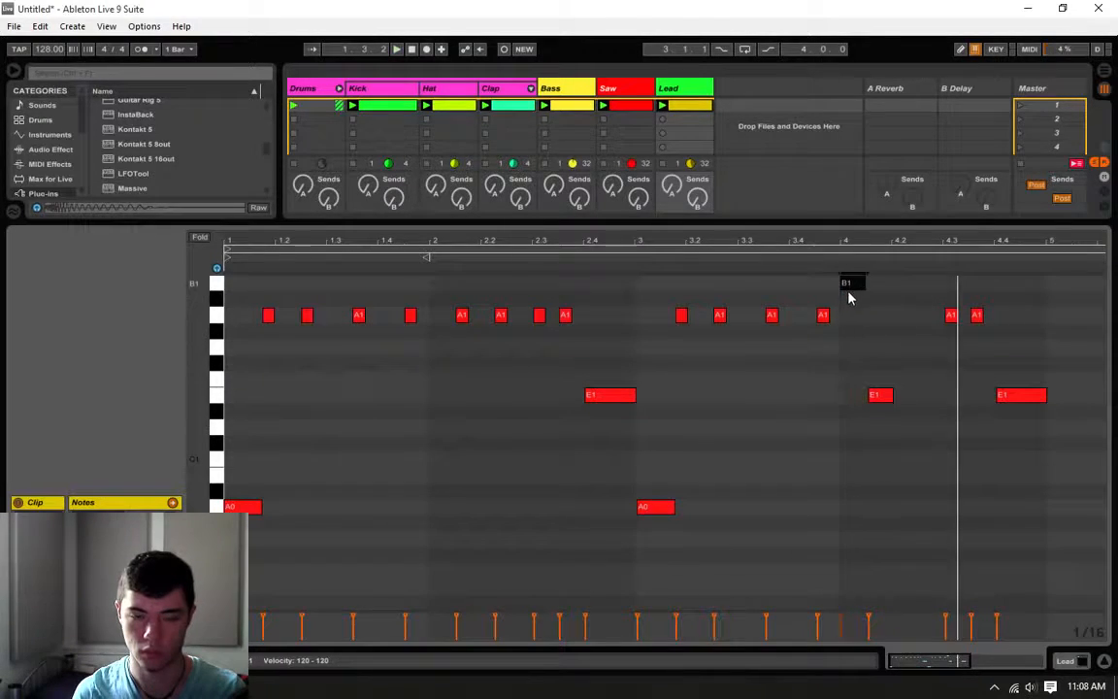
pyautogui.click(841, 351)
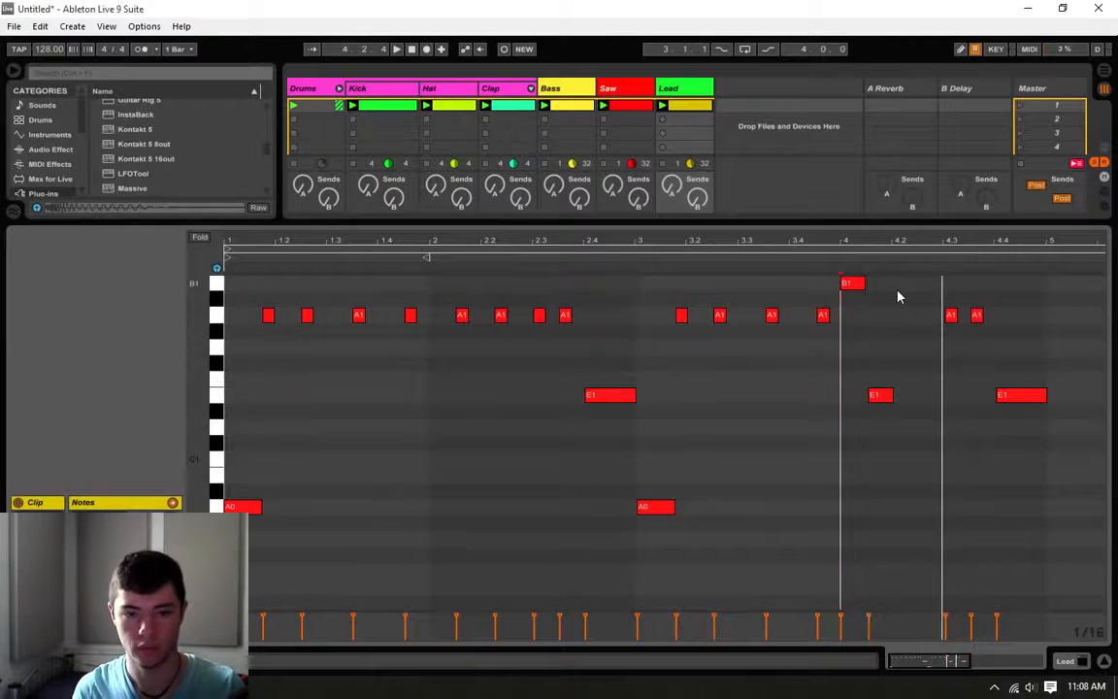
# Step: Add an eighth-length C2 note at 4.2 and an eighth-length E1 note at 4.2.3
pyautogui.scroll(2, 898, 297)
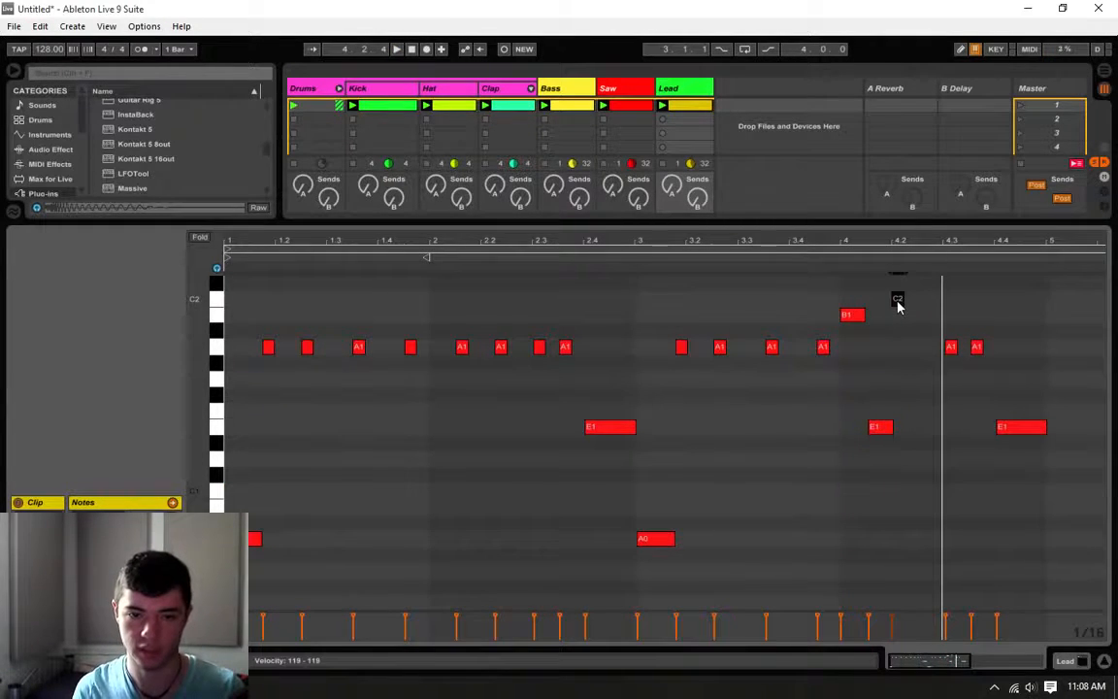
pyautogui.click(928, 429)
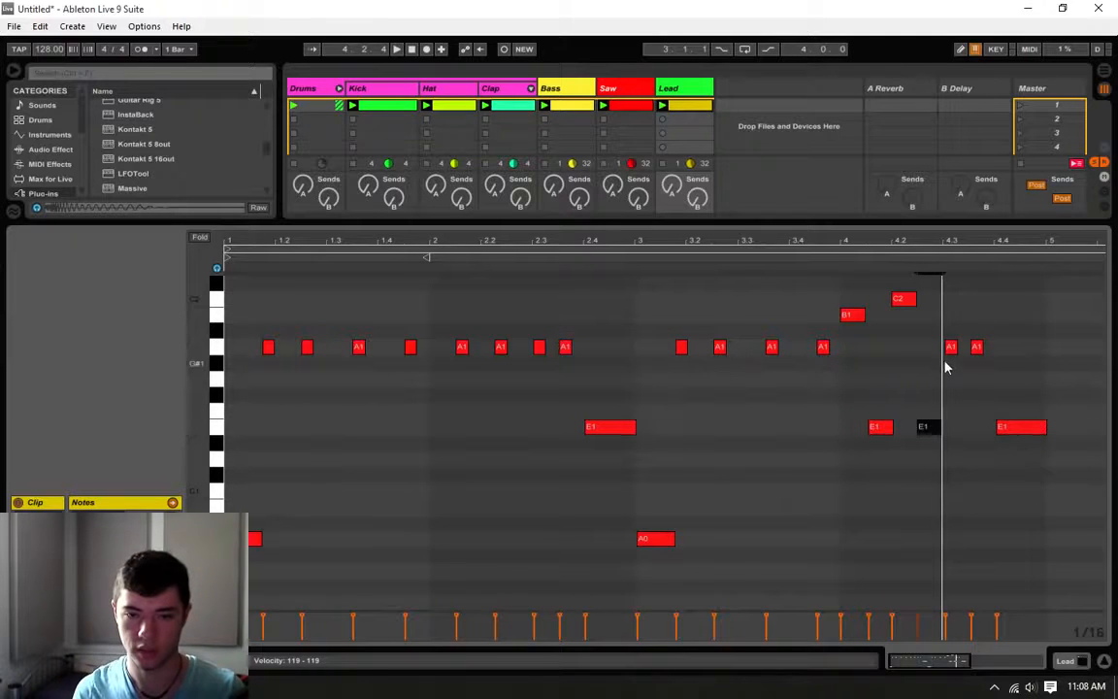
# Step: Raise the A1 at 4.3 to an eighth-length B1, extend the final E1 back to 4.3.3, and play the clip
pyautogui.moveTo(950, 348); pyautogui.dragTo(951, 323)
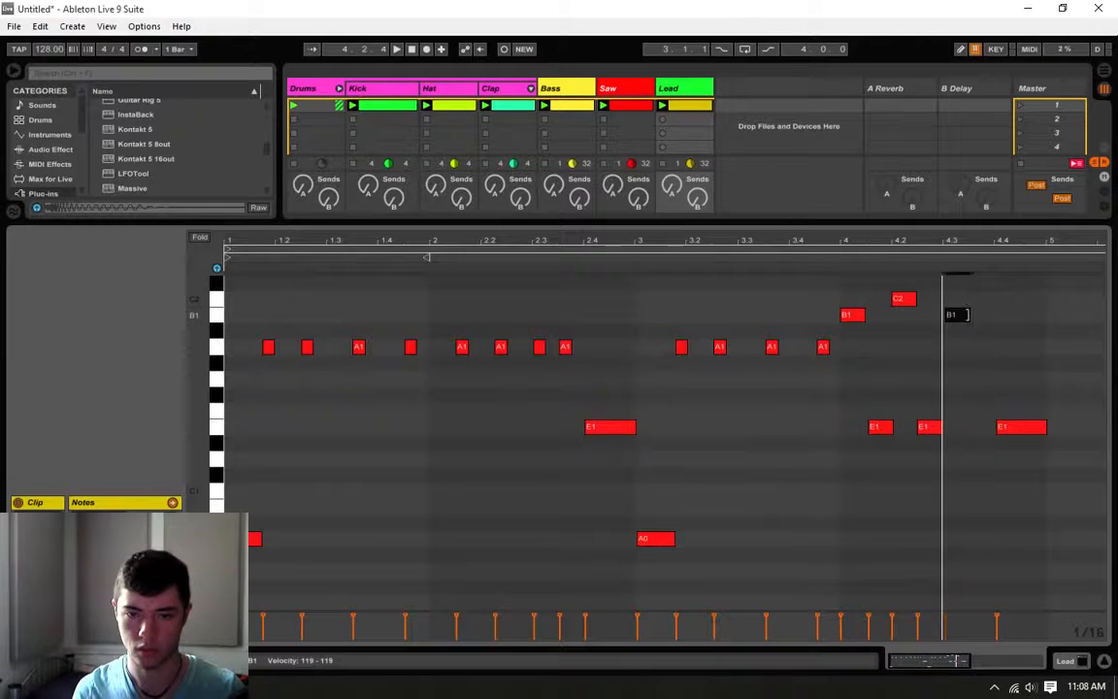
pyautogui.moveTo(967, 314)
pyautogui.mouseDown()
pyautogui.moveTo(992, 313)
pyautogui.moveTo(969, 314)
pyautogui.mouseUp()
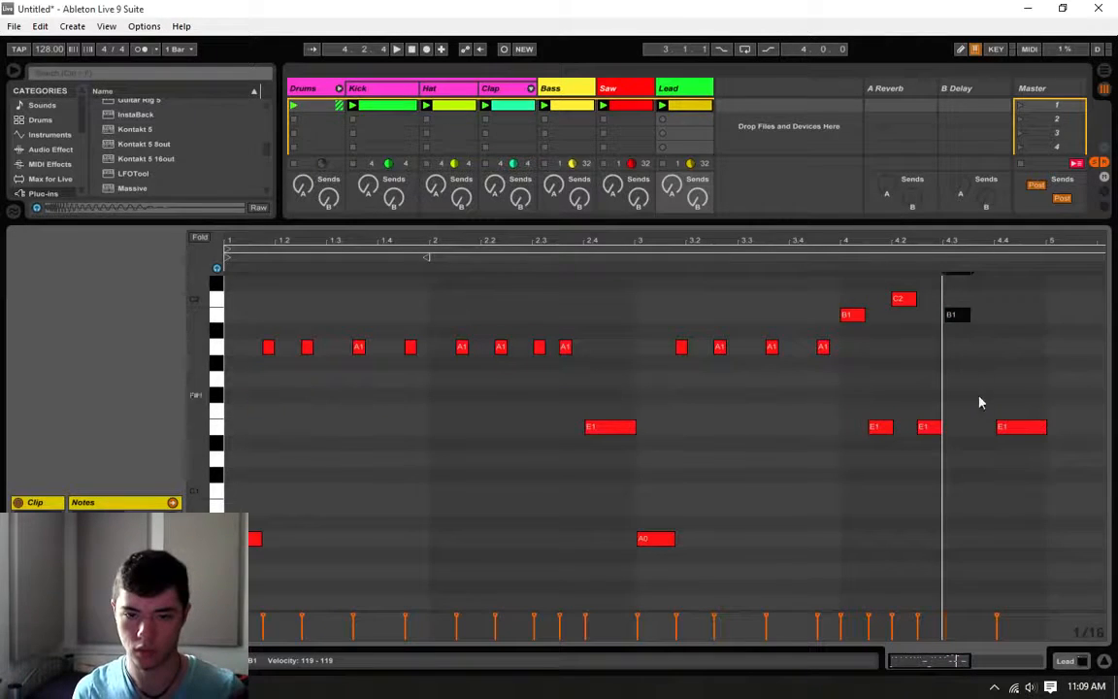
pyautogui.moveTo(1000, 428); pyautogui.dragTo(986, 428)
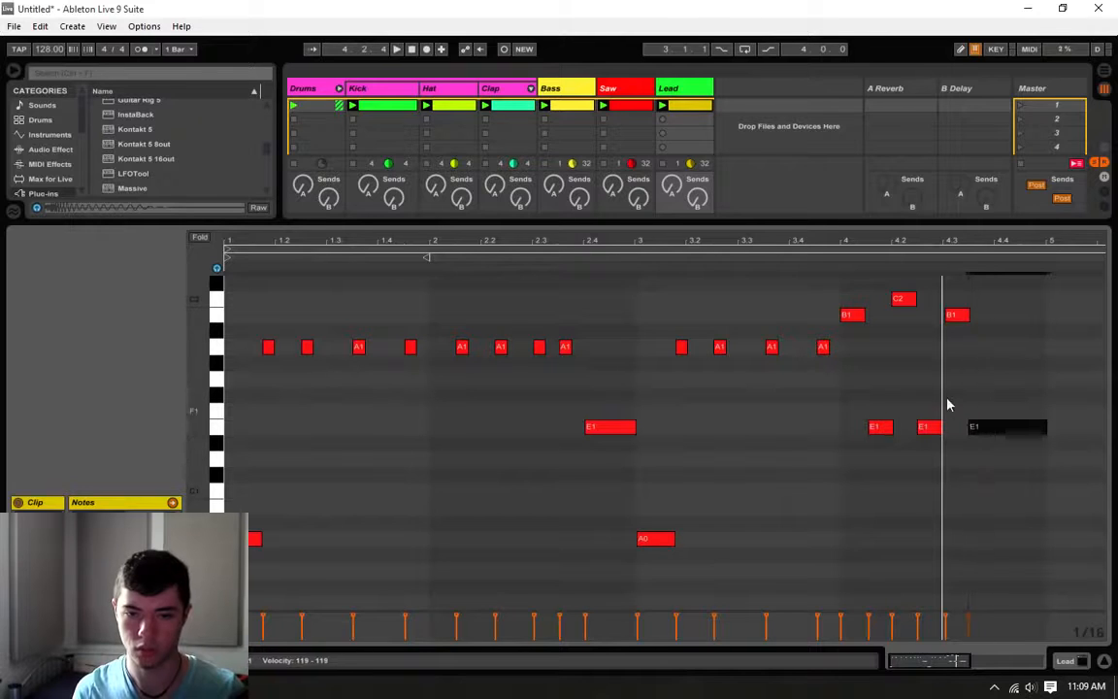
pyautogui.click(951, 400)
pyautogui.press('space')
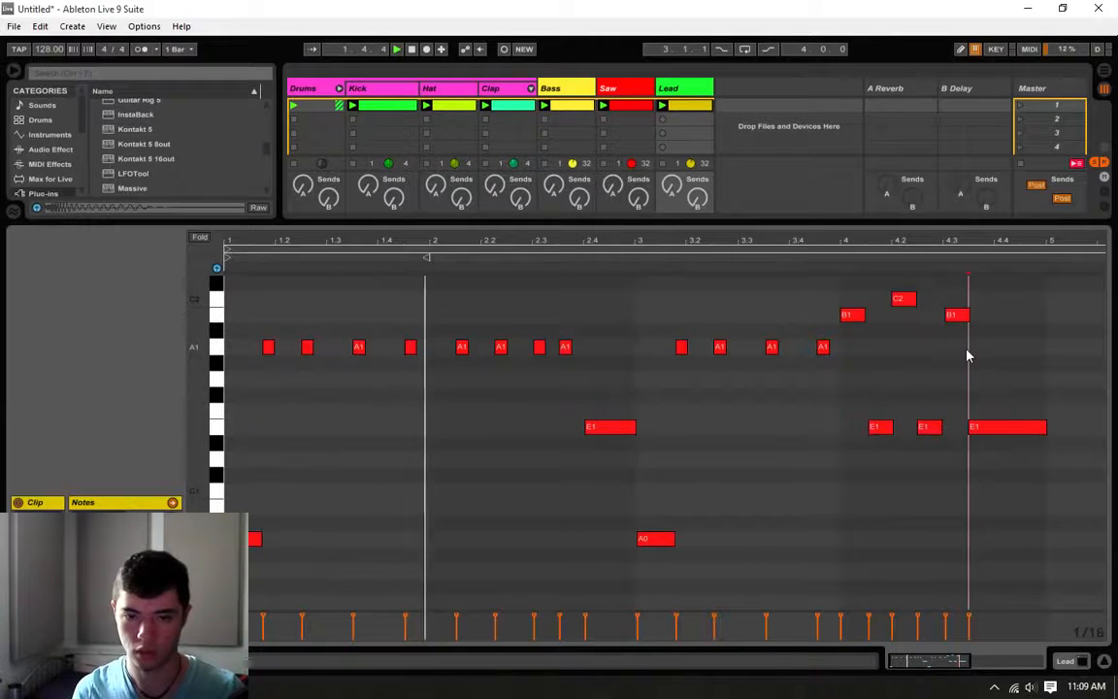
pyautogui.click(955, 315)
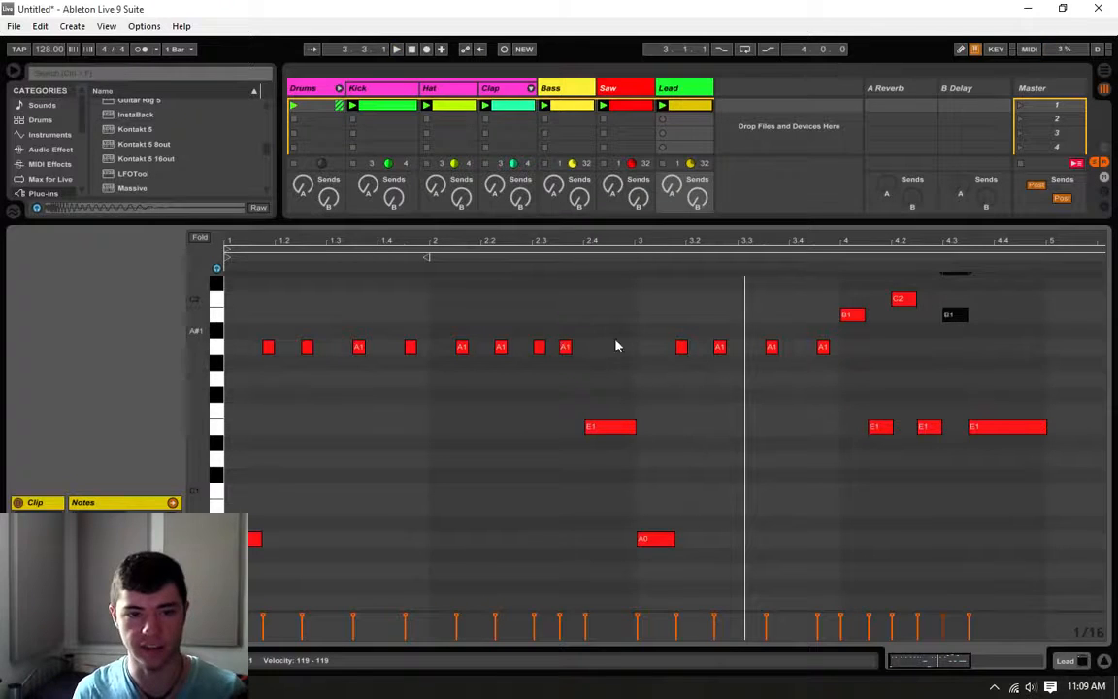
# Step: Add a sixteenth B1 note at the start of bar 3, align the A0 note's start with the bar line, and listen
pyautogui.doubleClick(645, 318)
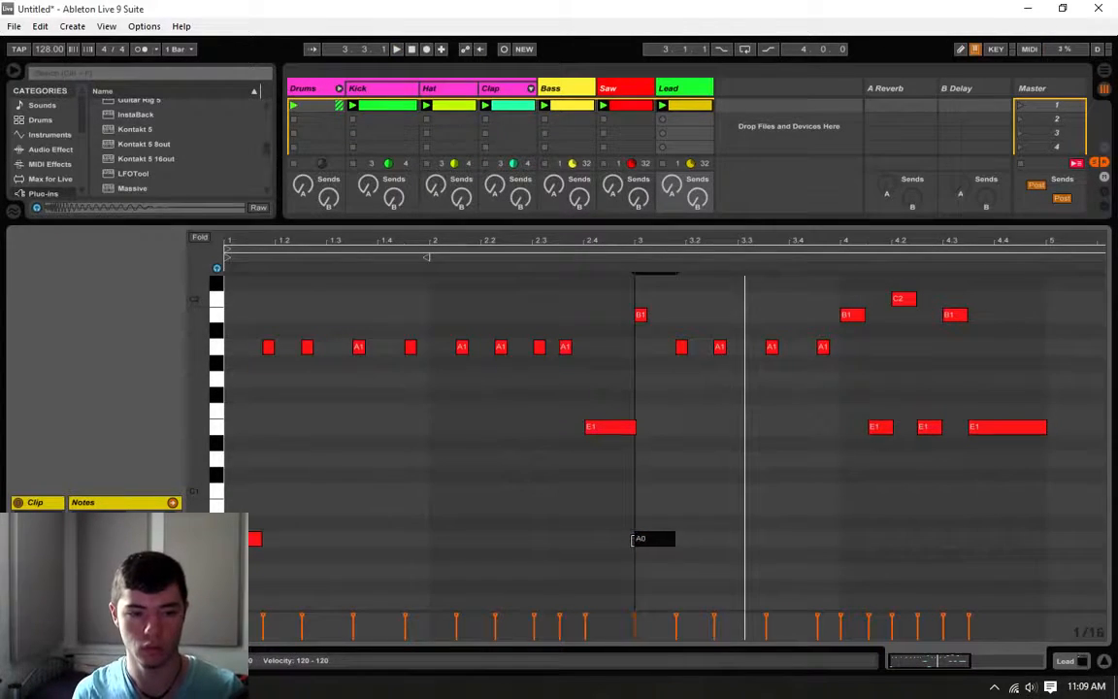
pyautogui.click(629, 486)
pyautogui.press('space')
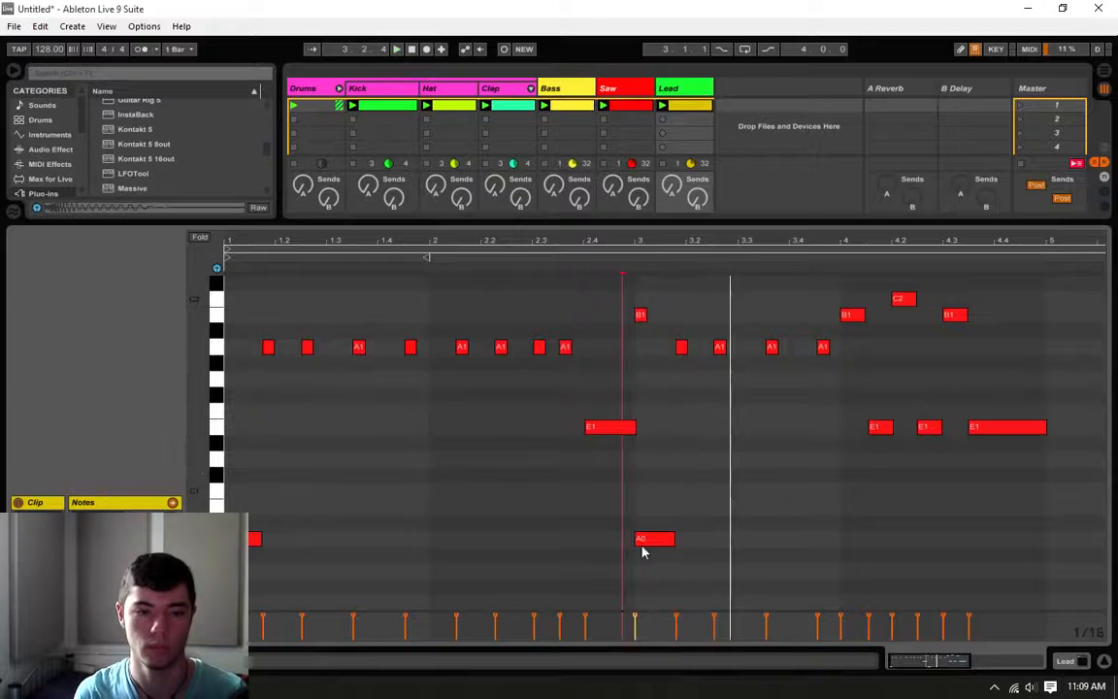
# Step: Try starting the bar 3 A0 a sixteenth late, with the E1 before it shortened and the B1 moved a sixteenth earlier, and listen
pyautogui.moveTo(636, 535); pyautogui.dragTo(649, 536)
pyautogui.press('space')
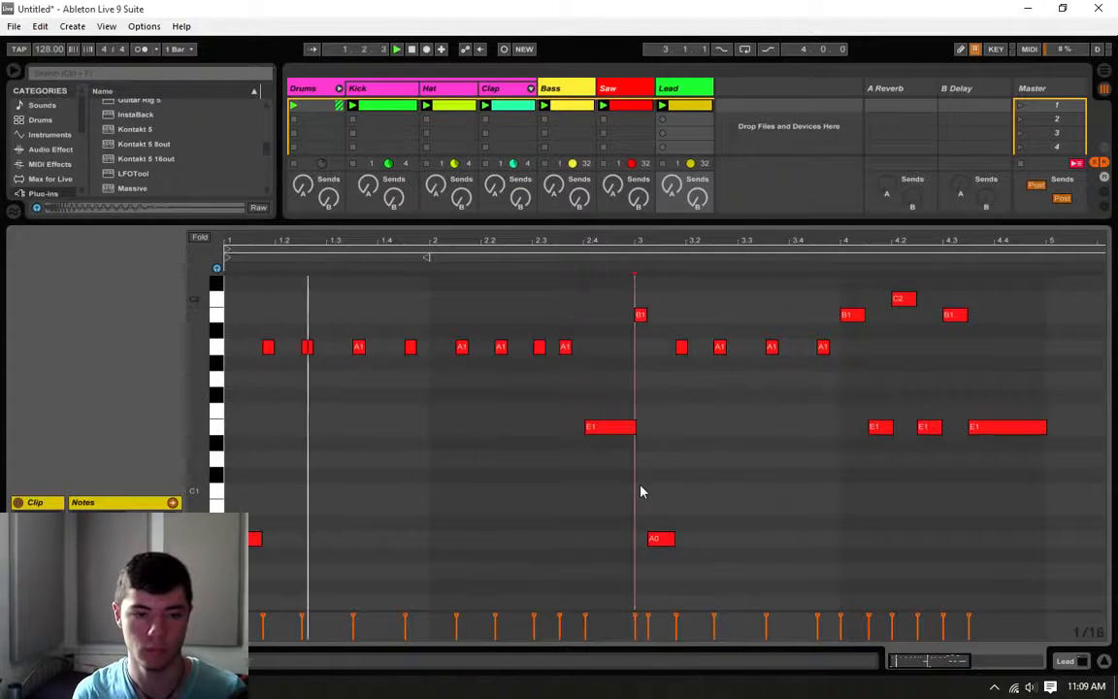
pyautogui.moveTo(633, 425); pyautogui.dragTo(622, 425)
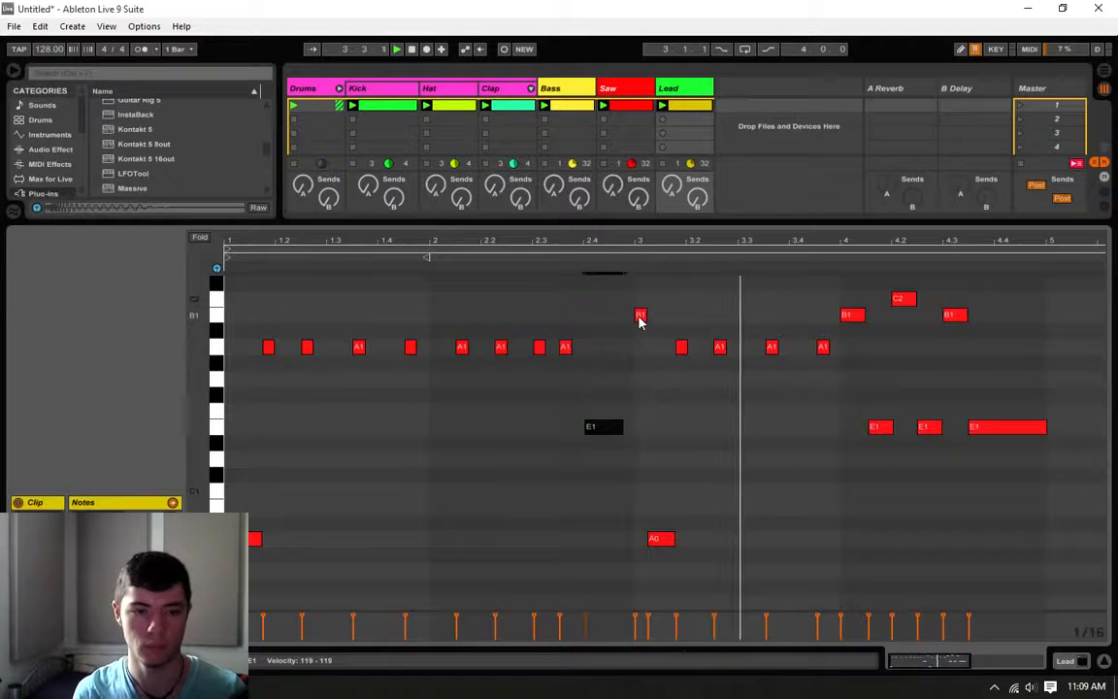
pyautogui.press('space')
pyautogui.press('space')
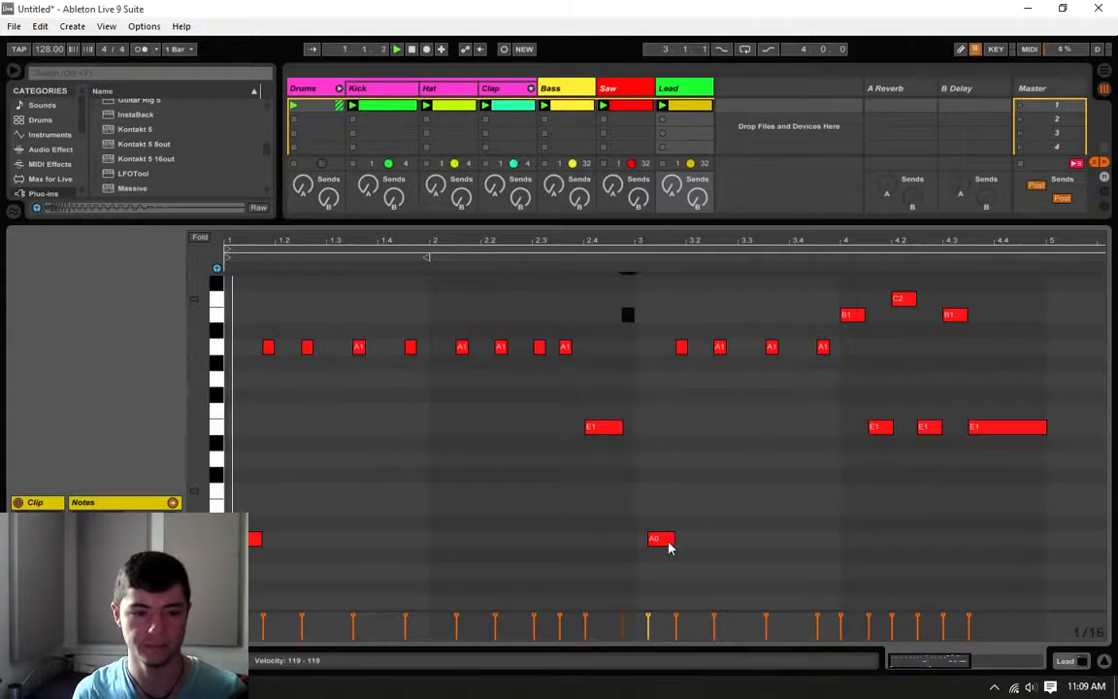
# Step: Extend the A0 note's start back to the bar 3 line
pyautogui.click(652, 541)
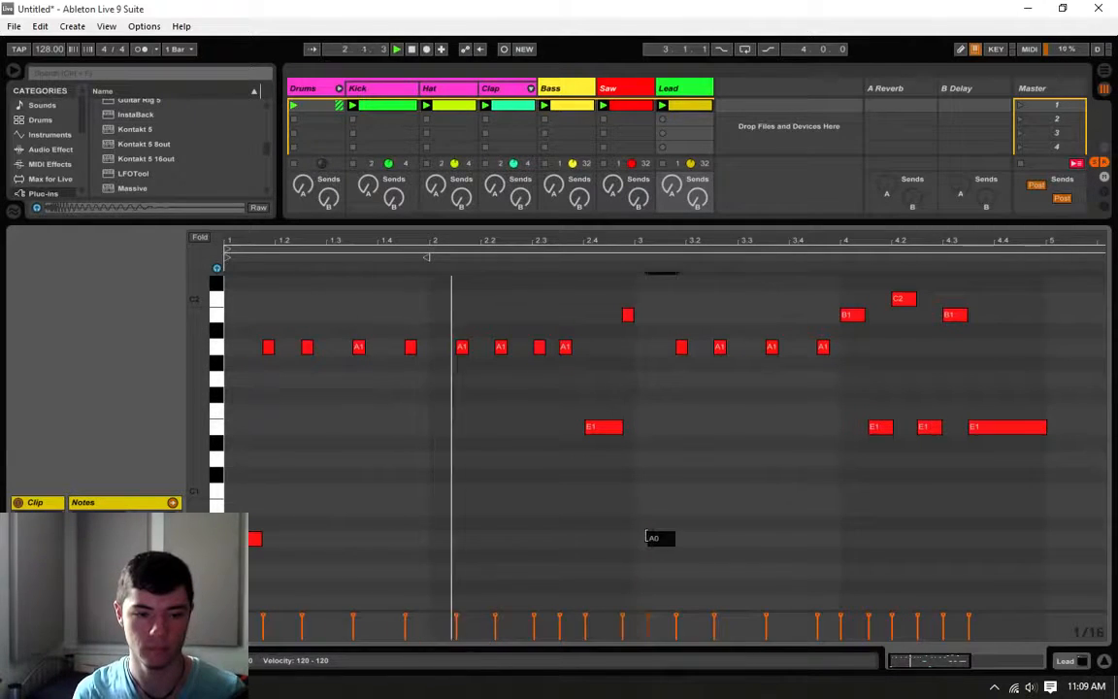
pyautogui.moveTo(650, 540); pyautogui.dragTo(638, 539)
pyautogui.click(622, 467)
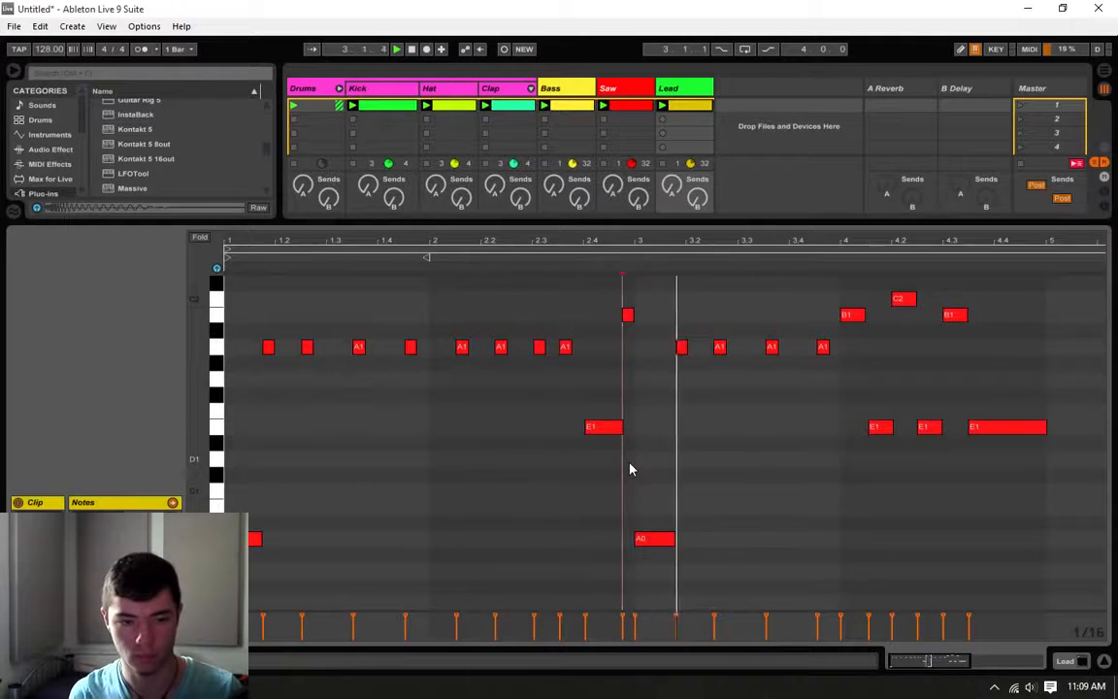
# Step: Delete the B1 note just before bar 3, extend the E1 note to the bar line, and play the clip
pyautogui.doubleClick(628, 316)
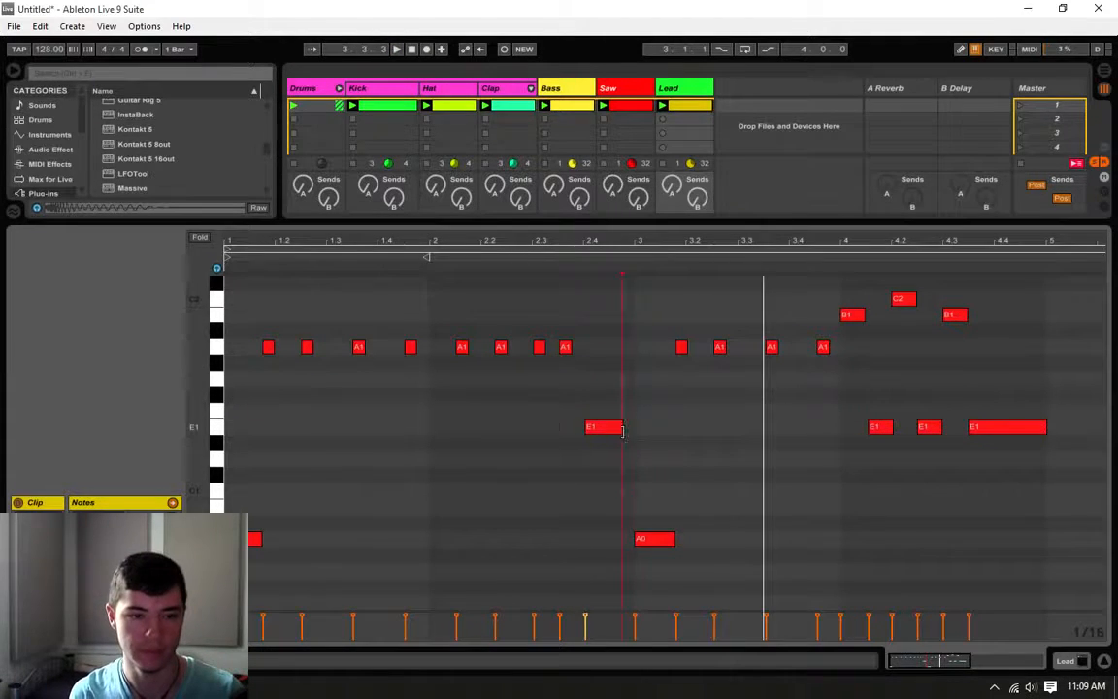
pyautogui.moveTo(622, 427); pyautogui.dragTo(636, 427)
pyautogui.click(636, 380)
pyautogui.press('space')
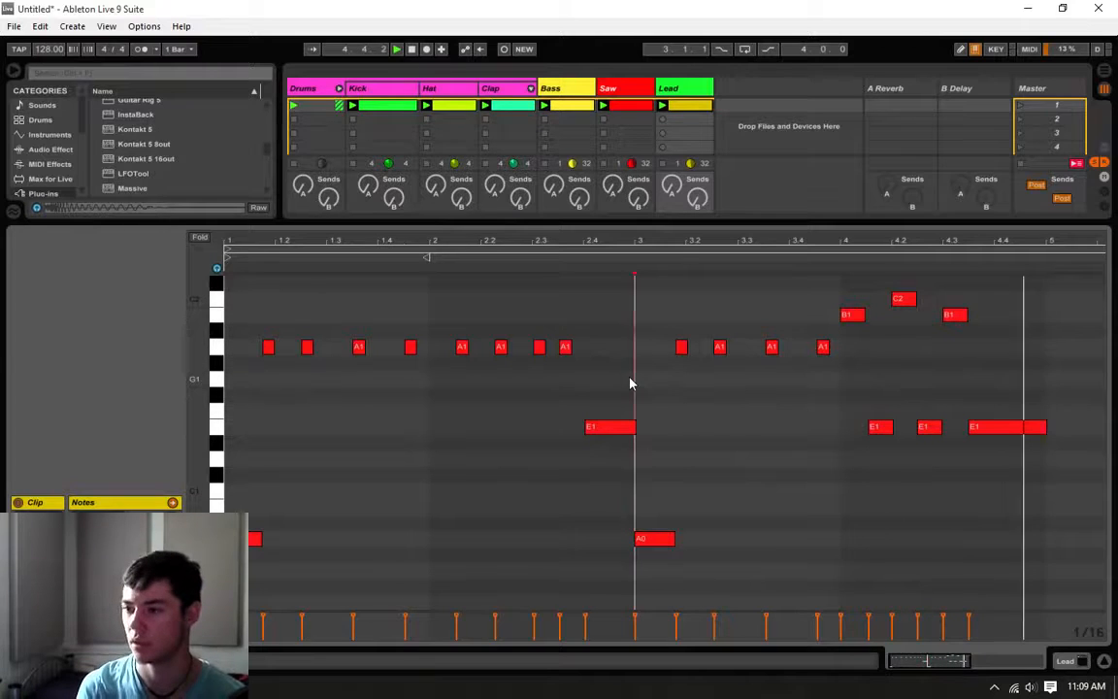
# Step: Shorten the last E1 to end at 4.4 and add eighth-length notes C2 at 4.4 and E1 at 4.4.3
pyautogui.moveTo(1045, 427); pyautogui.dragTo(995, 435)
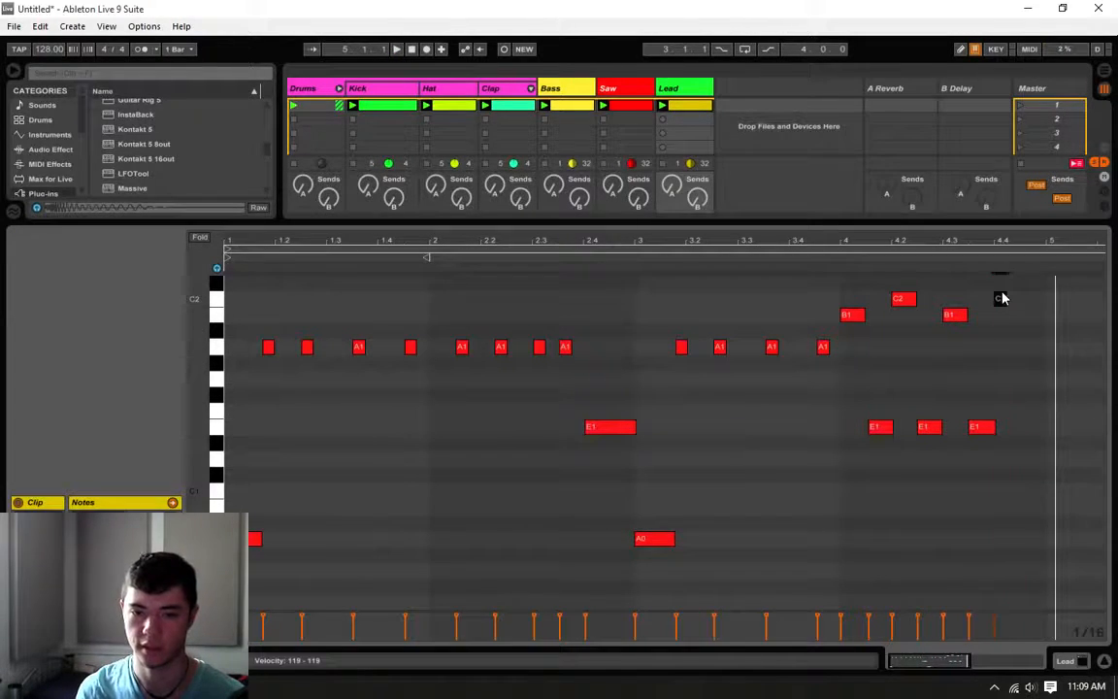
pyautogui.doubleClick(1031, 429)
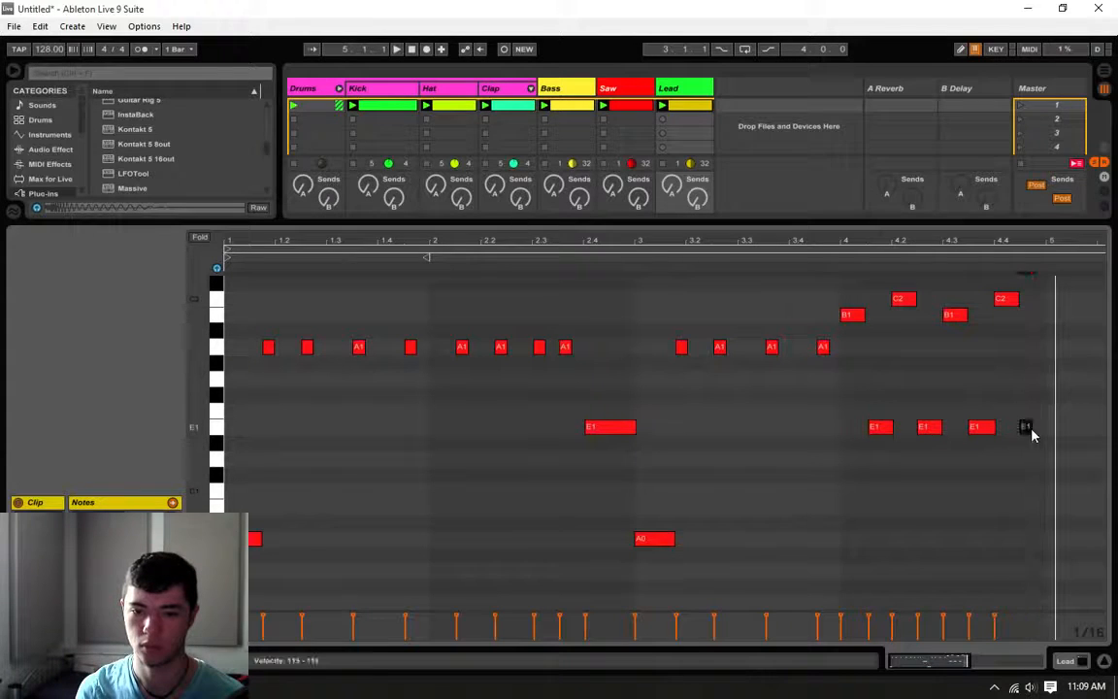
pyautogui.moveTo(1031, 428); pyautogui.dragTo(1045, 428)
# Step: Shorten all the notes in bar 4 to about a sixteenth and play the clip
pyautogui.moveTo(1043, 293); pyautogui.dragTo(863, 606)
pyautogui.moveTo(893, 429); pyautogui.dragTo(874, 436)
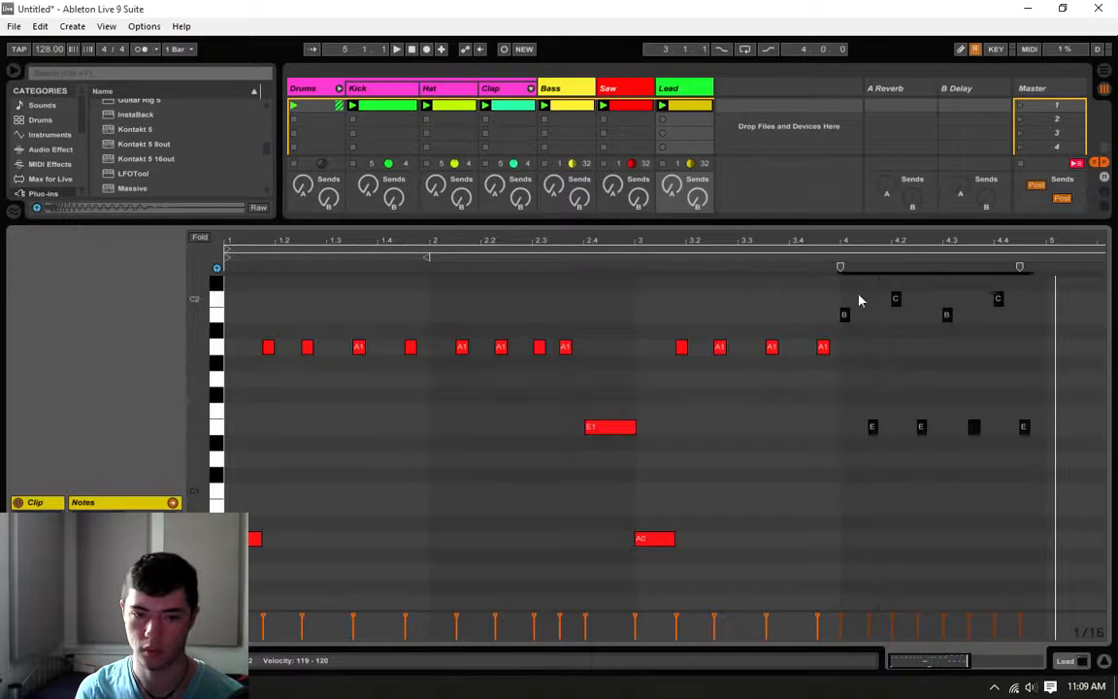
pyautogui.press('space')
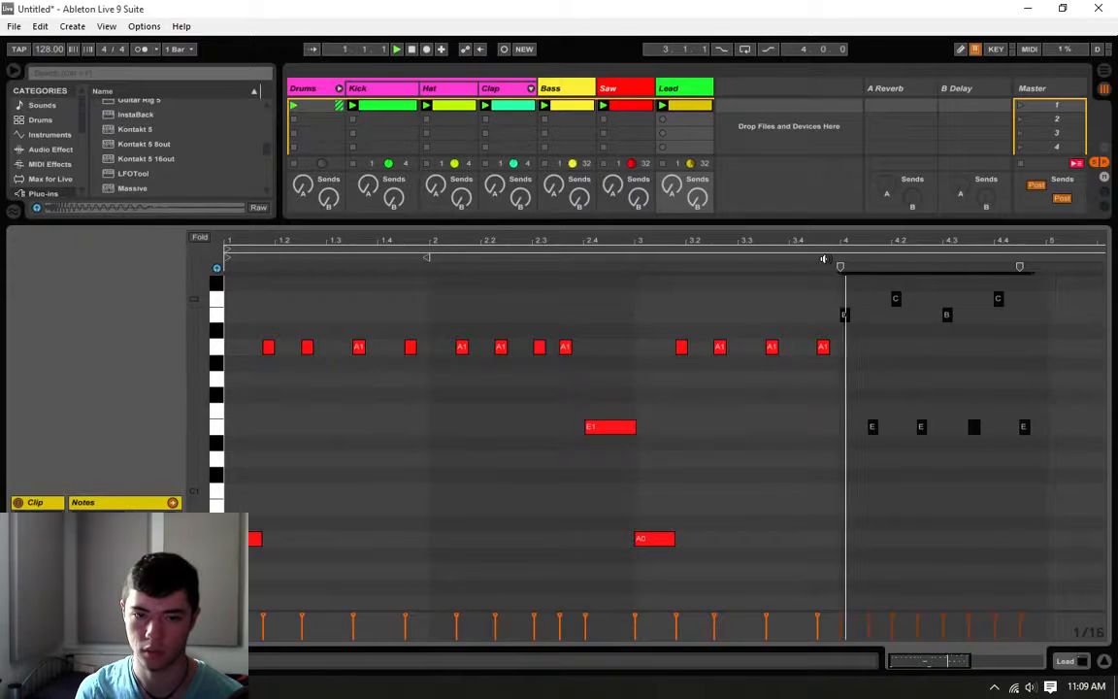
# Step: Delete all the notes in bar 4
pyautogui.click(880, 406)
pyautogui.click(39, 26)
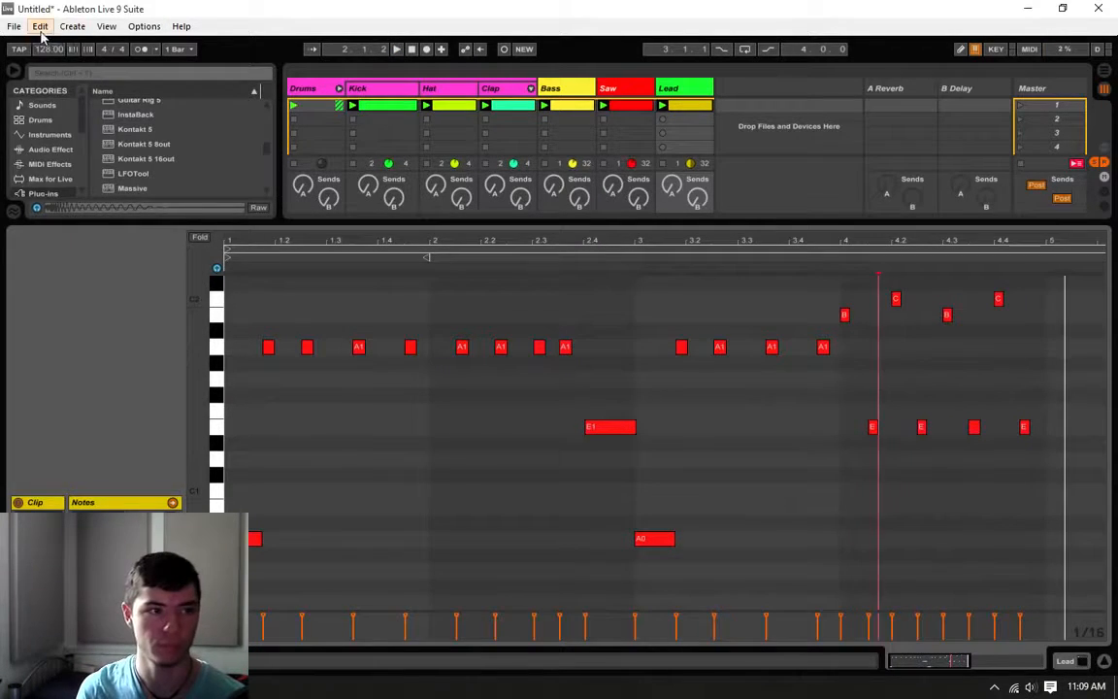
pyautogui.click(68, 40)
pyautogui.press('Delete')
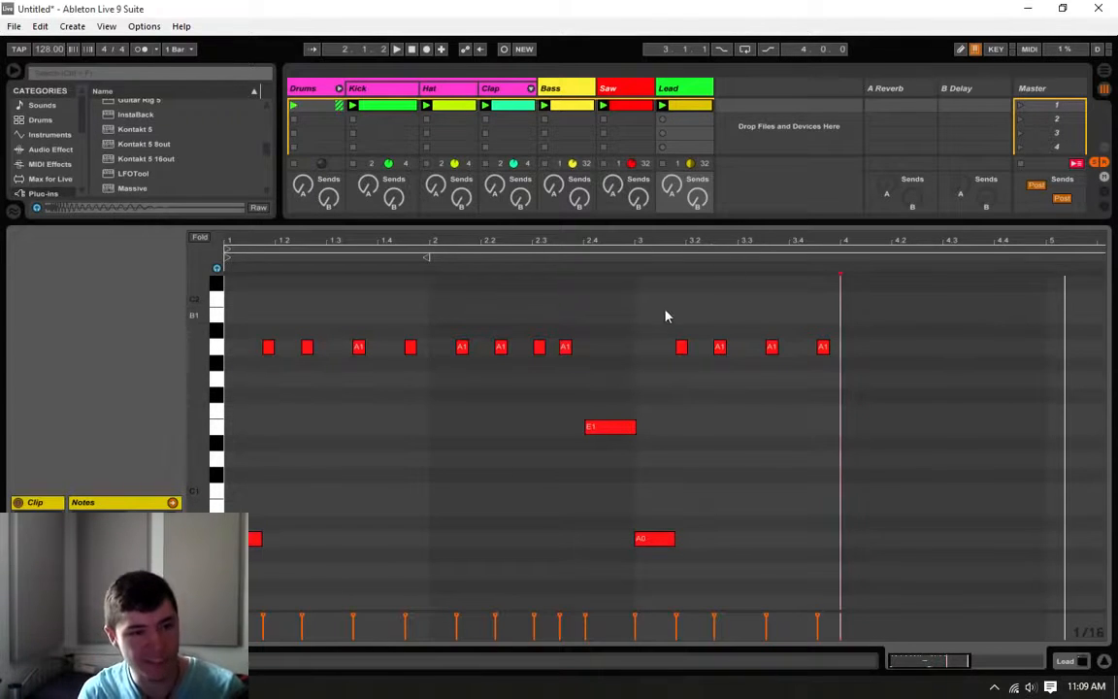
# Step: Duplicate the notes of bars 1 and 2 into bars 3 and 4, aligned with the bar 3 line, and listen
pyautogui.click(630, 313)
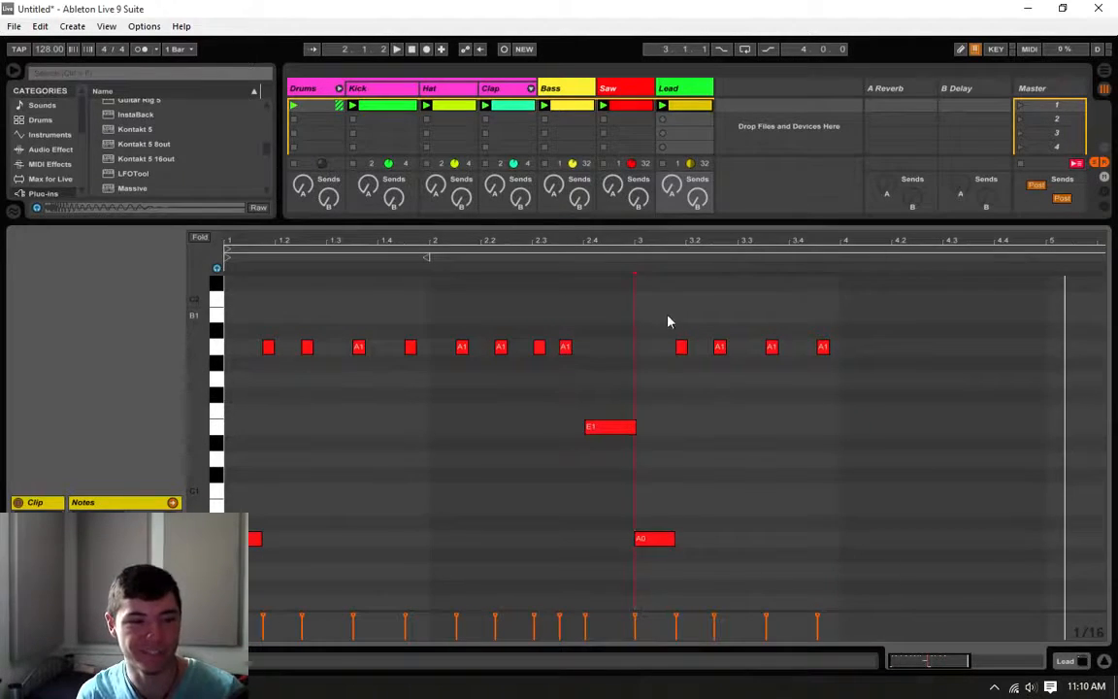
pyautogui.moveTo(621, 303); pyautogui.dragTo(223, 612)
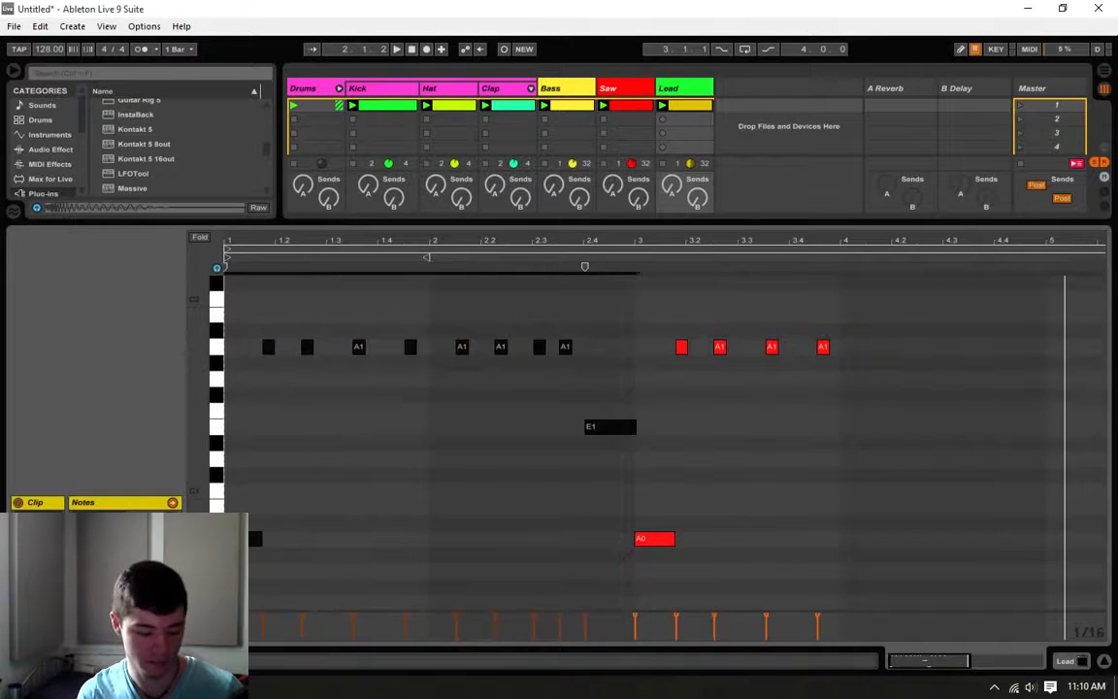
pyautogui.hotkey('ctrl', 'd')
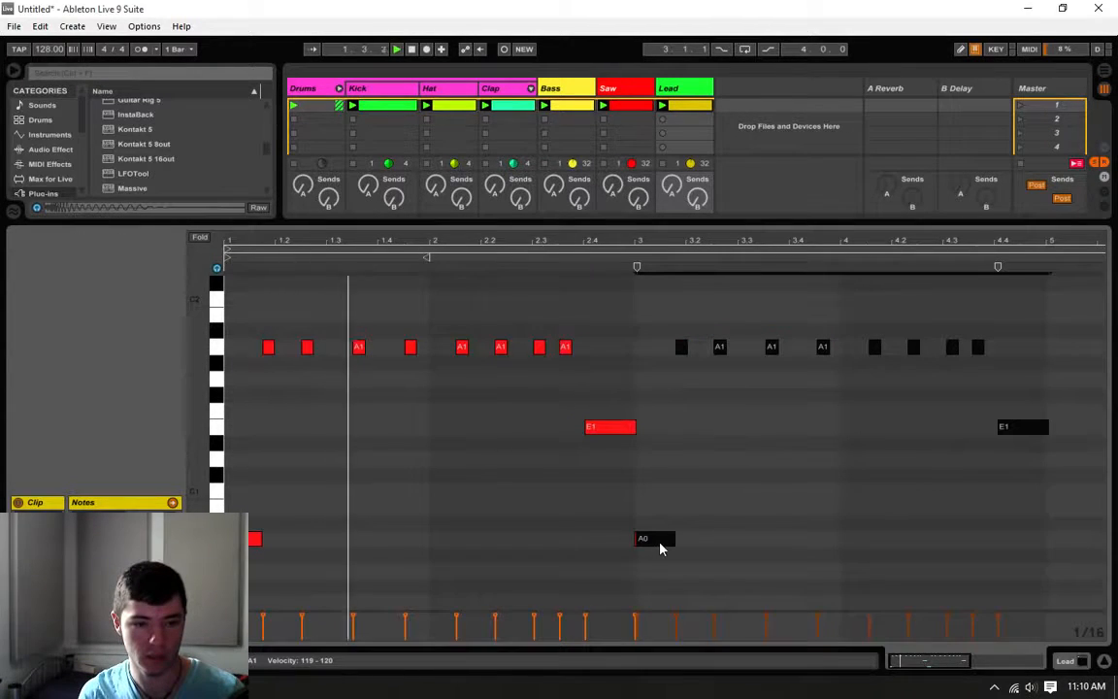
pyautogui.click(657, 485)
pyautogui.click(637, 494)
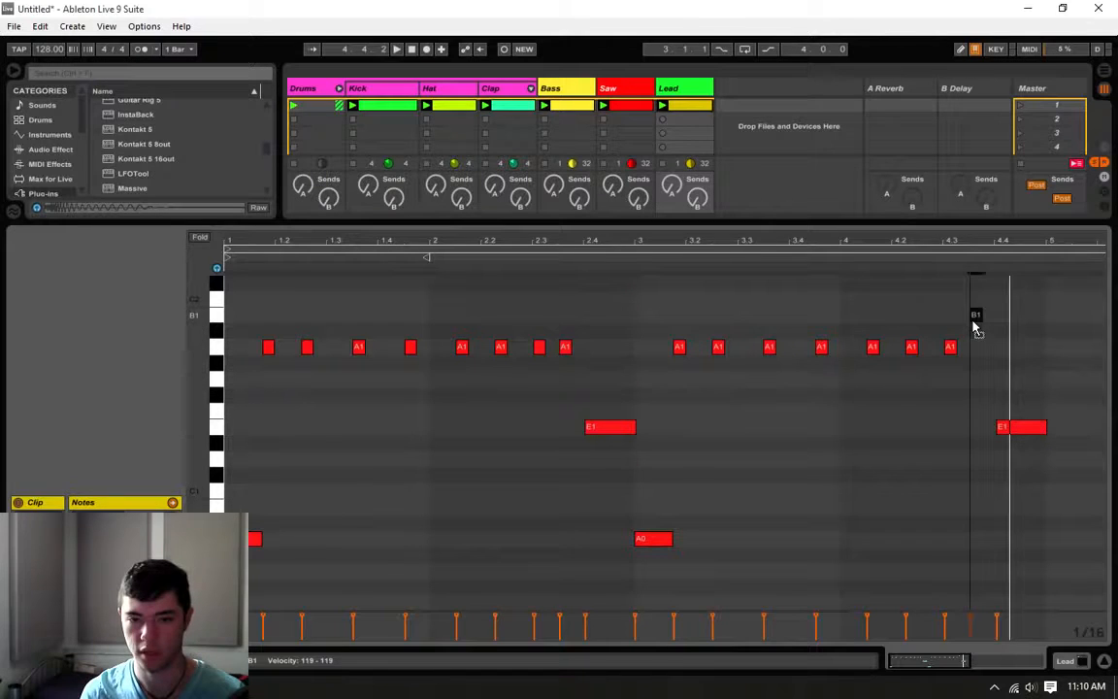
# Step: Raise bar 4's last A1 note to B1 and the E1 note at 4.4 to C2, and listen
pyautogui.moveTo(1032, 427); pyautogui.dragTo(1031, 300)
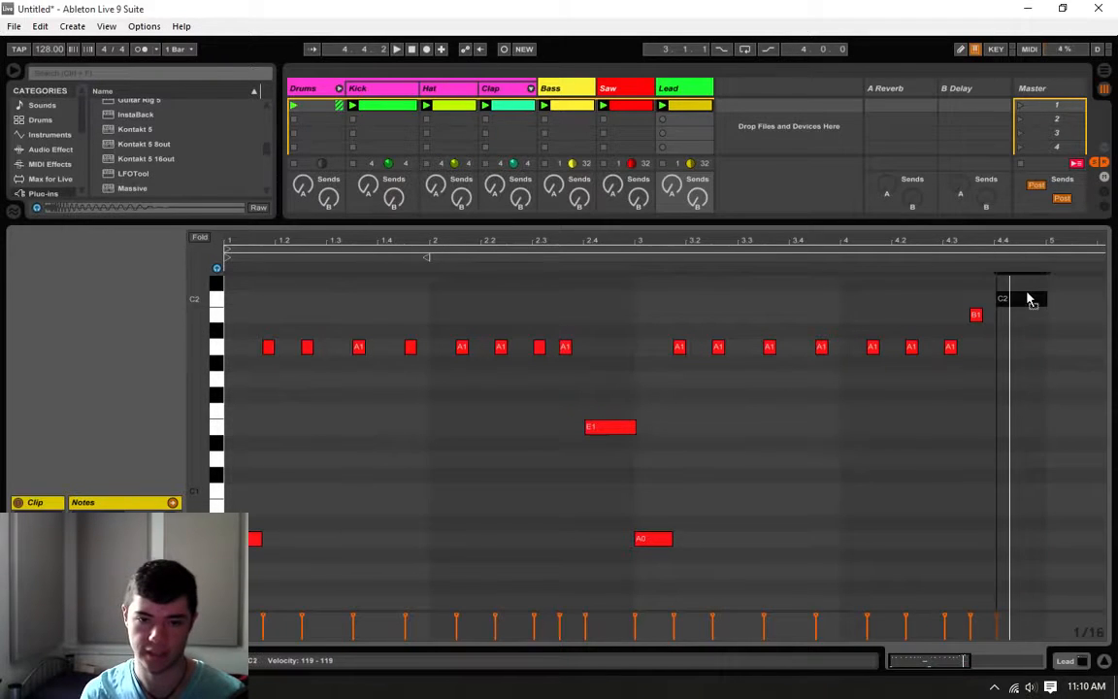
pyautogui.click(982, 287)
pyautogui.click(944, 300)
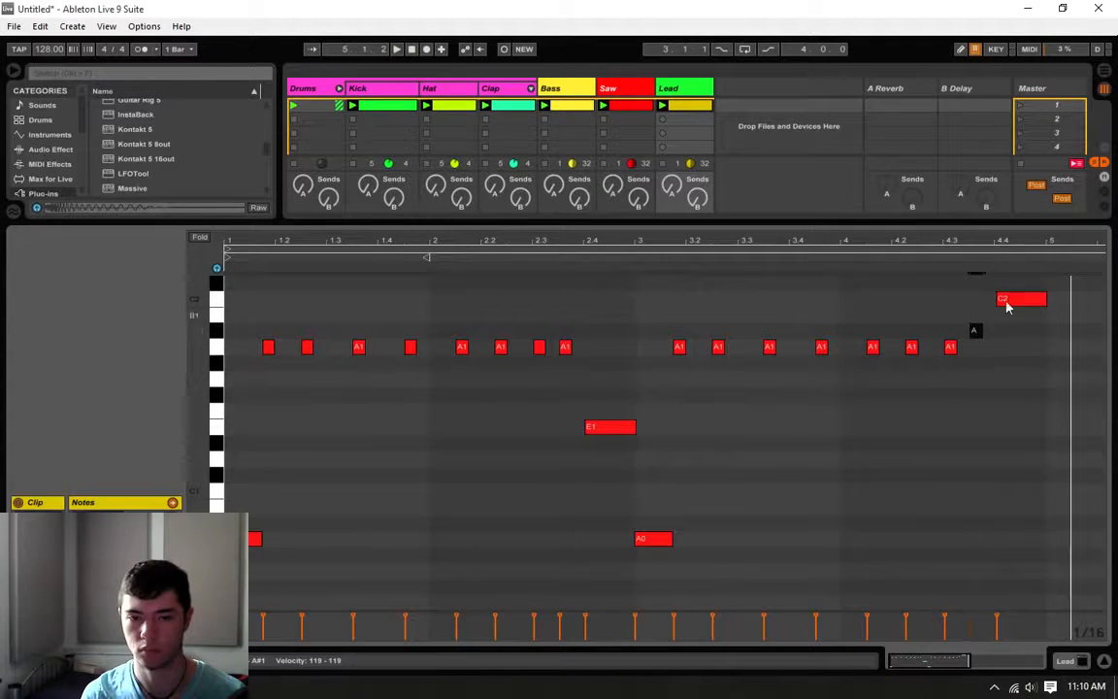
# Step: Set bar 4's last two notes to A#1 at 4.3.3 and B1 at 4.4, and listen
pyautogui.moveTo(1007, 303); pyautogui.dragTo(1010, 317)
pyautogui.click(947, 324)
pyautogui.press('space')
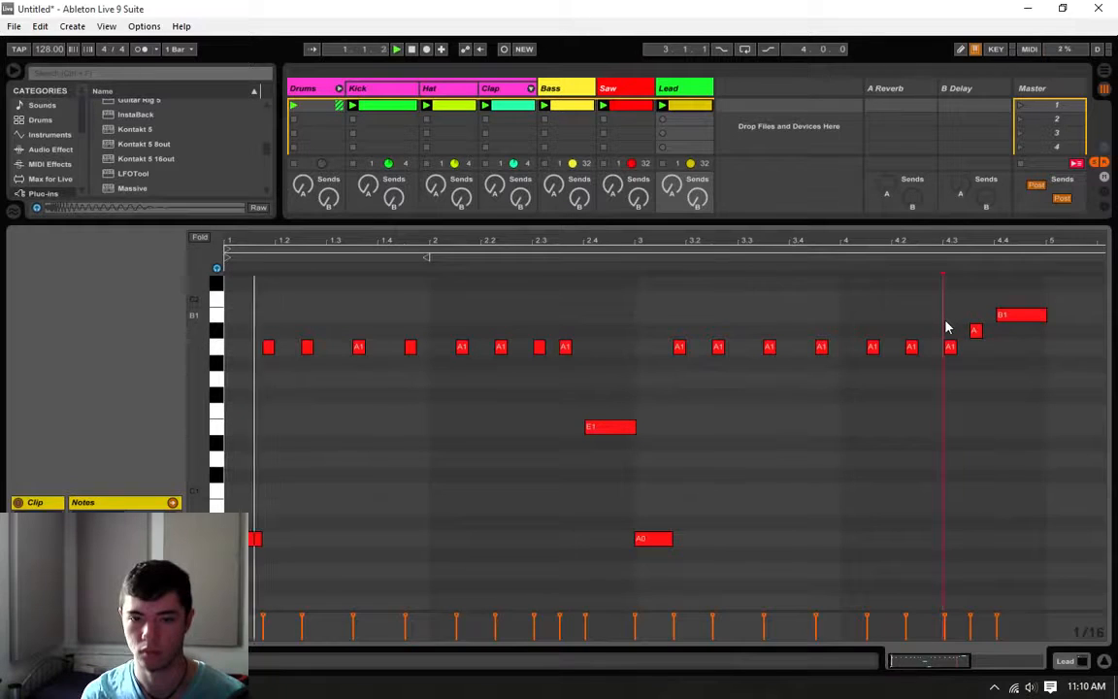
pyautogui.click(945, 435)
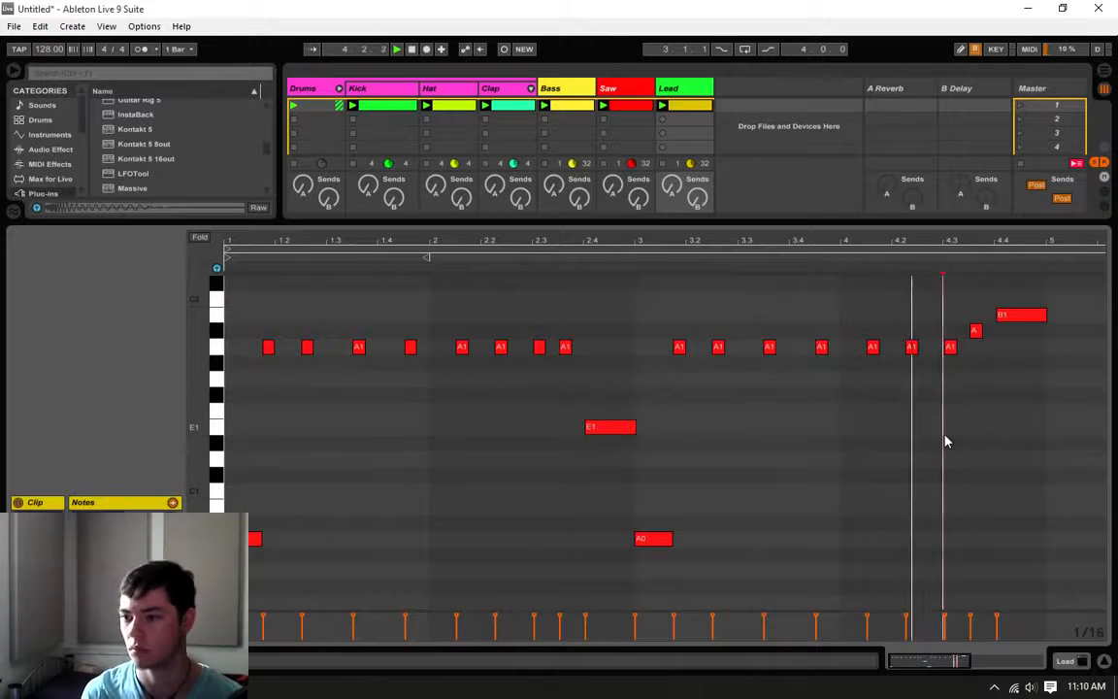
pyautogui.click(1033, 409)
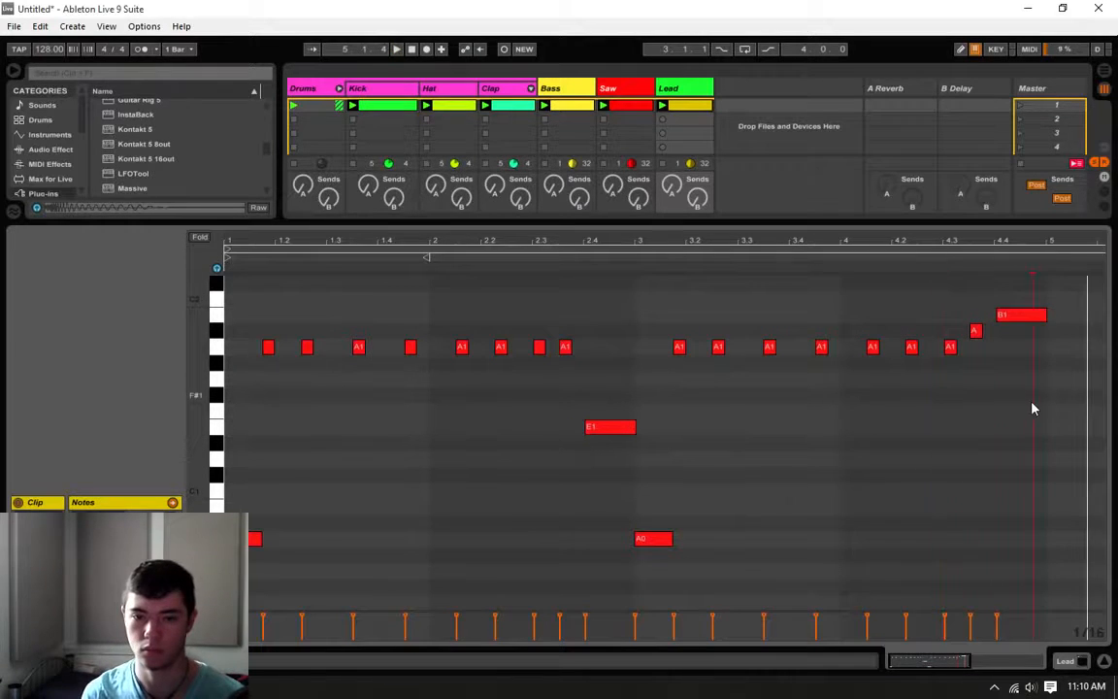
# Step: Duplicate all the notes of bars 1 to 4 into bars 5 to 8
pyautogui.click(1012, 314)
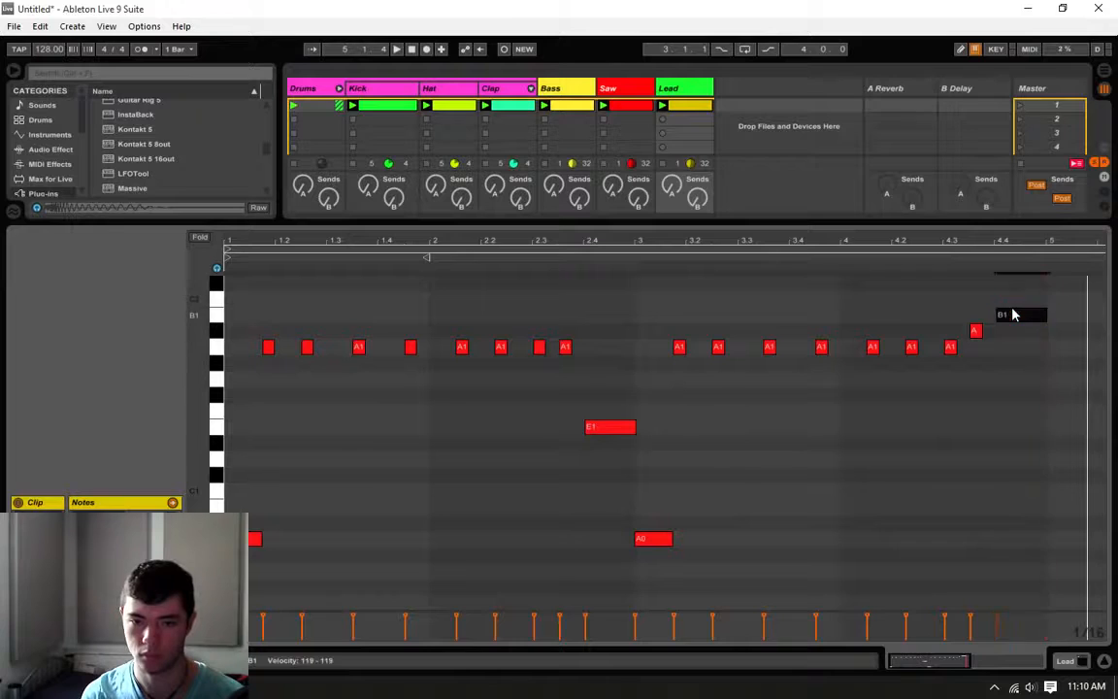
pyautogui.moveTo(940, 658); pyautogui.dragTo(760, 467)
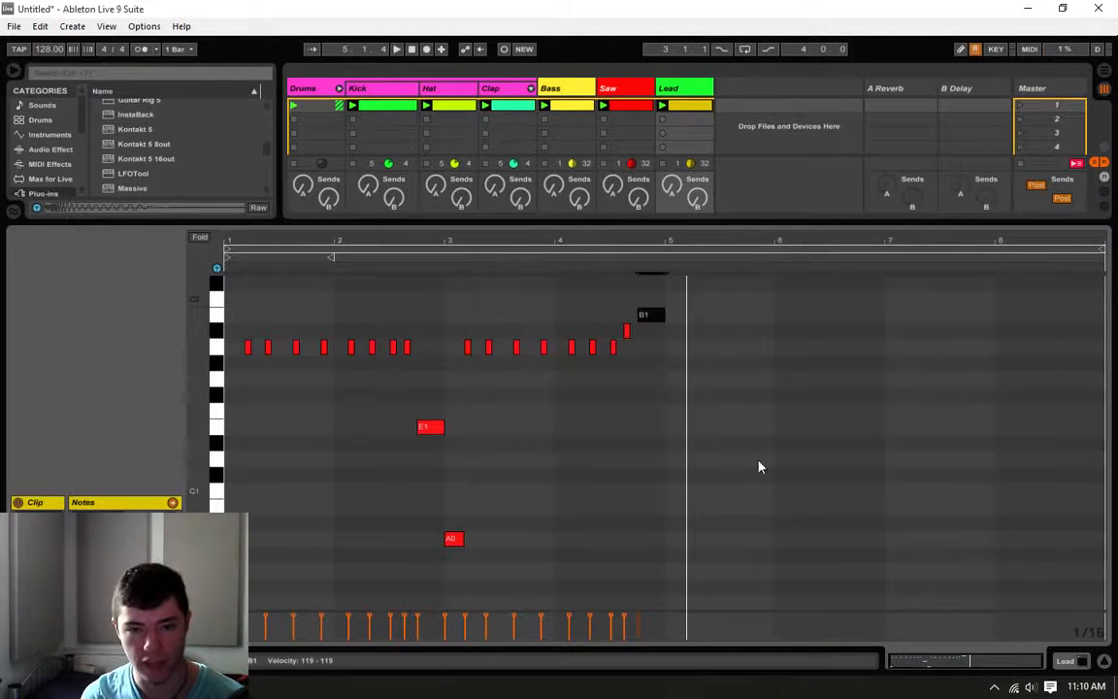
pyautogui.hotkey('ctrl', 'a')
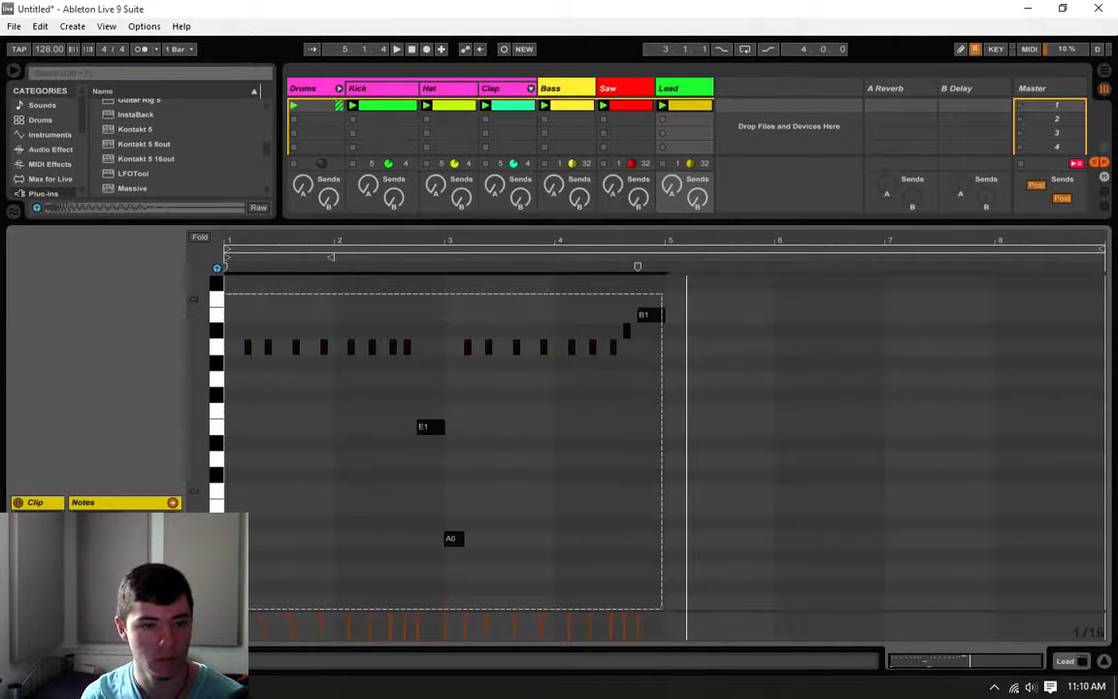
pyautogui.hotkey('ctrl', 'd')
# Step: Lower bar 4's closing B1 to G1 and the A#1 before it to G#1, and play the clip
pyautogui.click(650, 444)
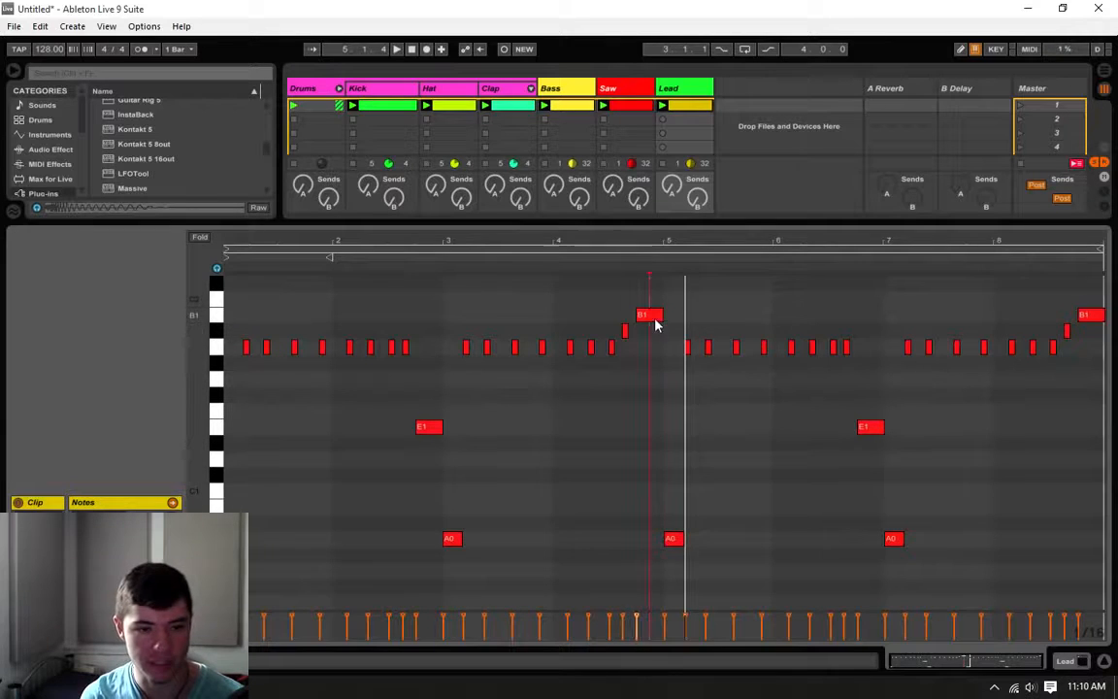
pyautogui.moveTo(656, 319); pyautogui.dragTo(652, 385)
pyautogui.click(626, 336)
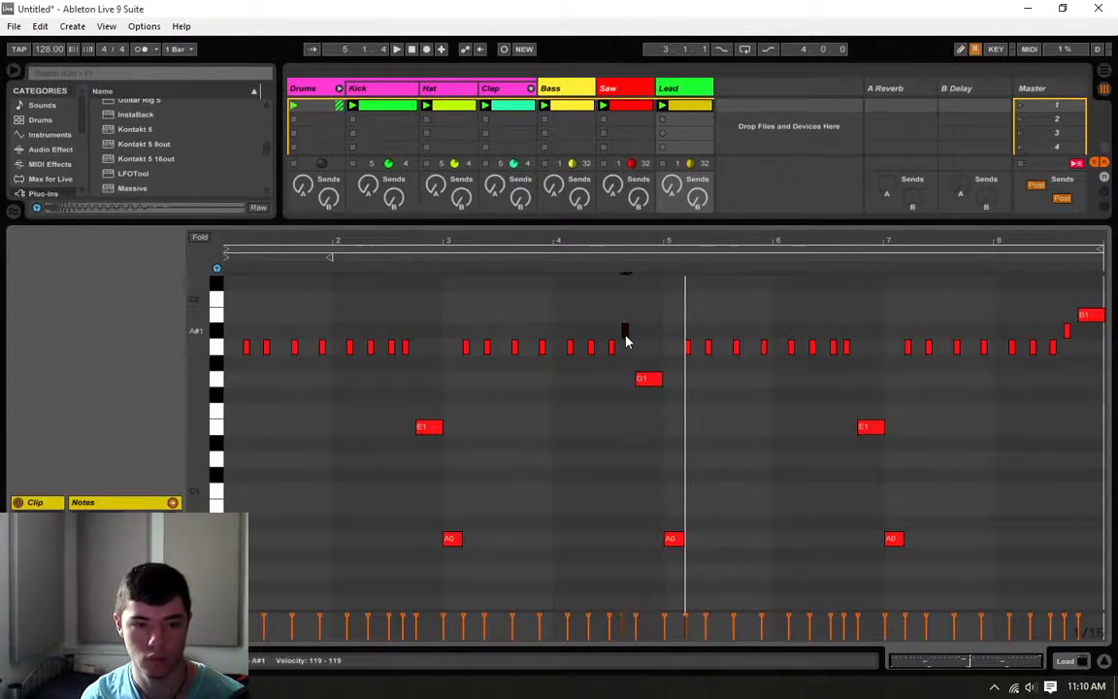
pyautogui.moveTo(626, 341); pyautogui.dragTo(627, 367)
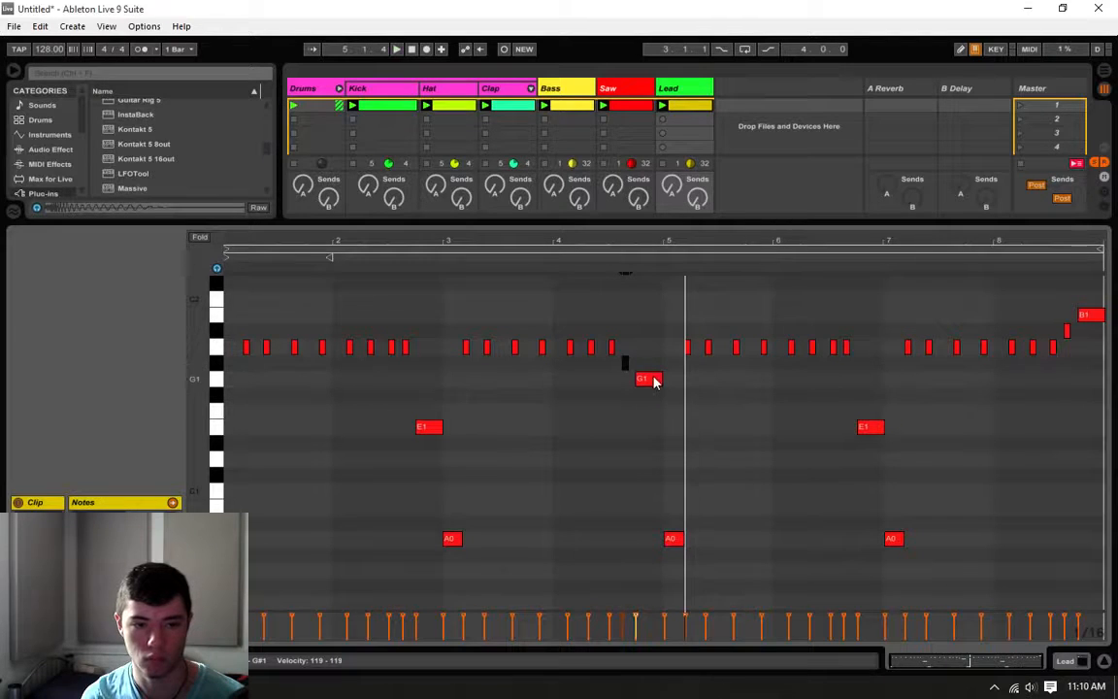
pyautogui.click(634, 357)
pyautogui.press('space')
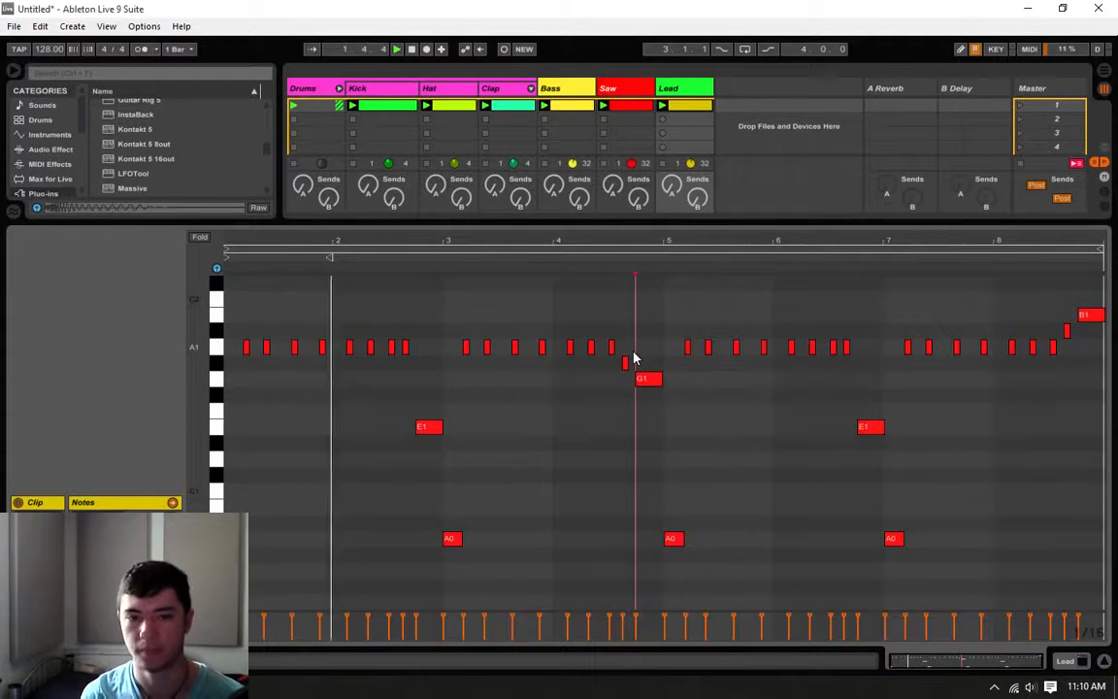
pyautogui.click(664, 406)
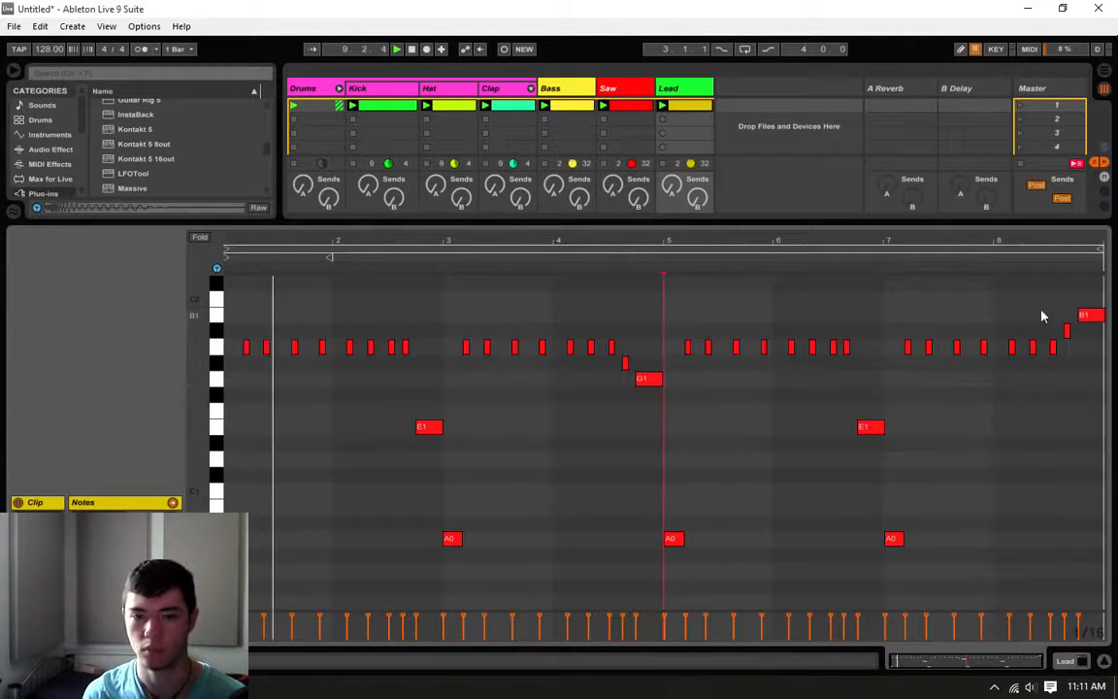
# Step: Try quantizing all the lead notes with the existing quantize settings, and undo it
pyautogui.moveTo(1091, 294); pyautogui.dragTo(267, 189)
pyautogui.rightClick(348, 405)
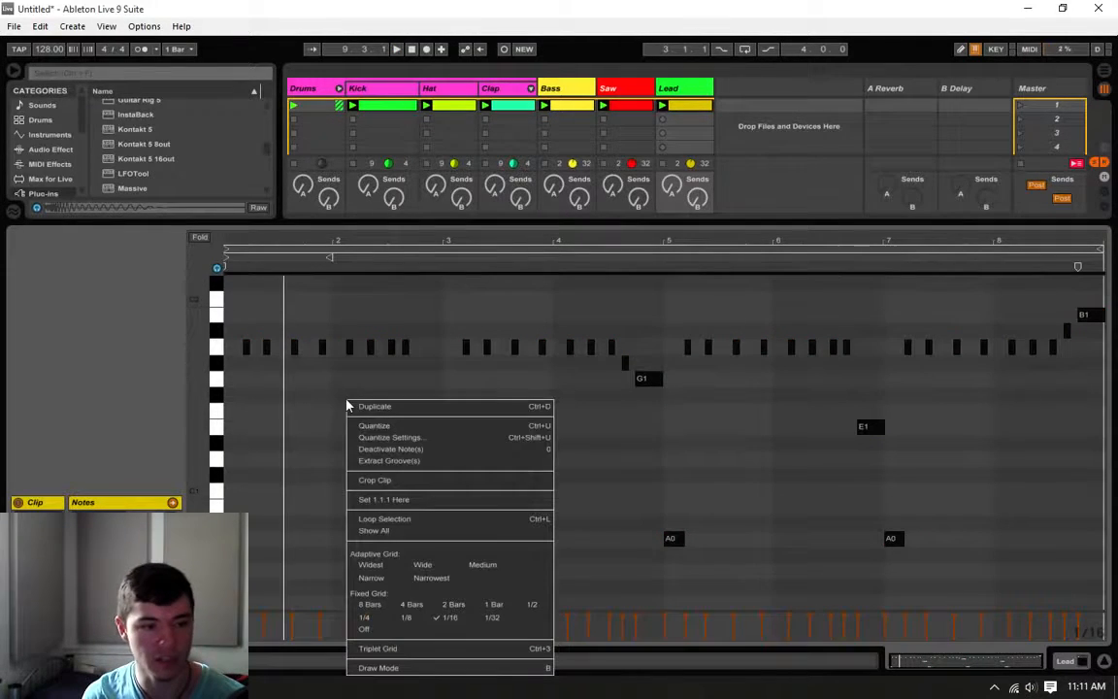
pyautogui.click(390, 426)
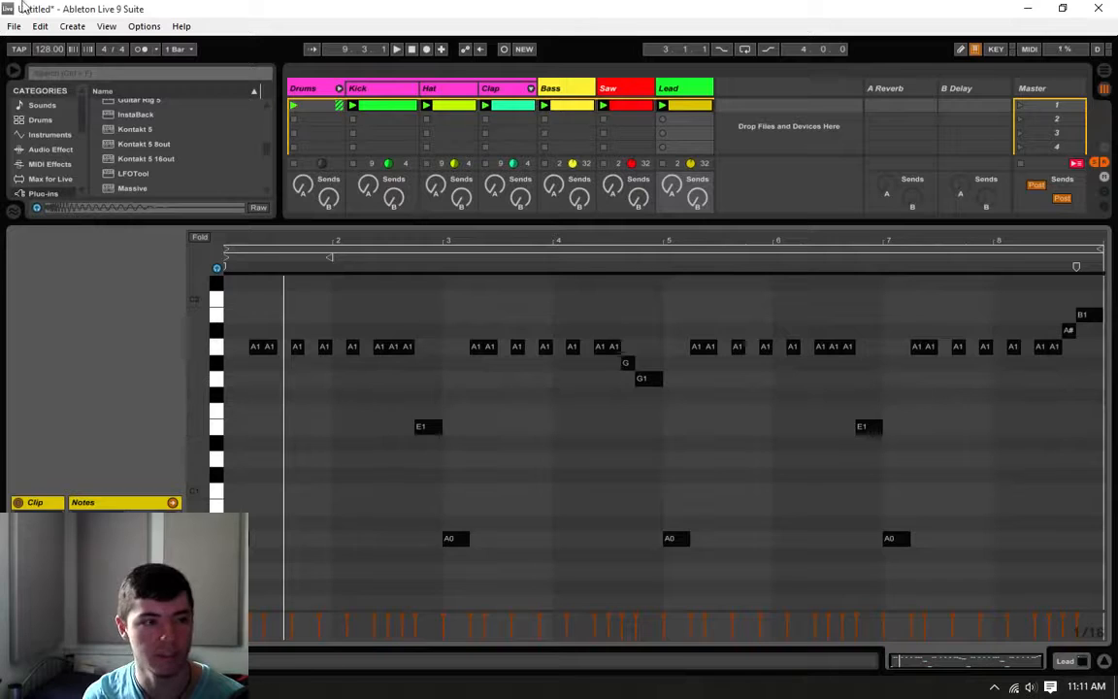
pyautogui.click(44, 30)
pyautogui.click(55, 44)
# Step: Quantize the starts and ends of all the lead notes to 1/16 at 100 %, and play the clip
pyautogui.rightClick(434, 471)
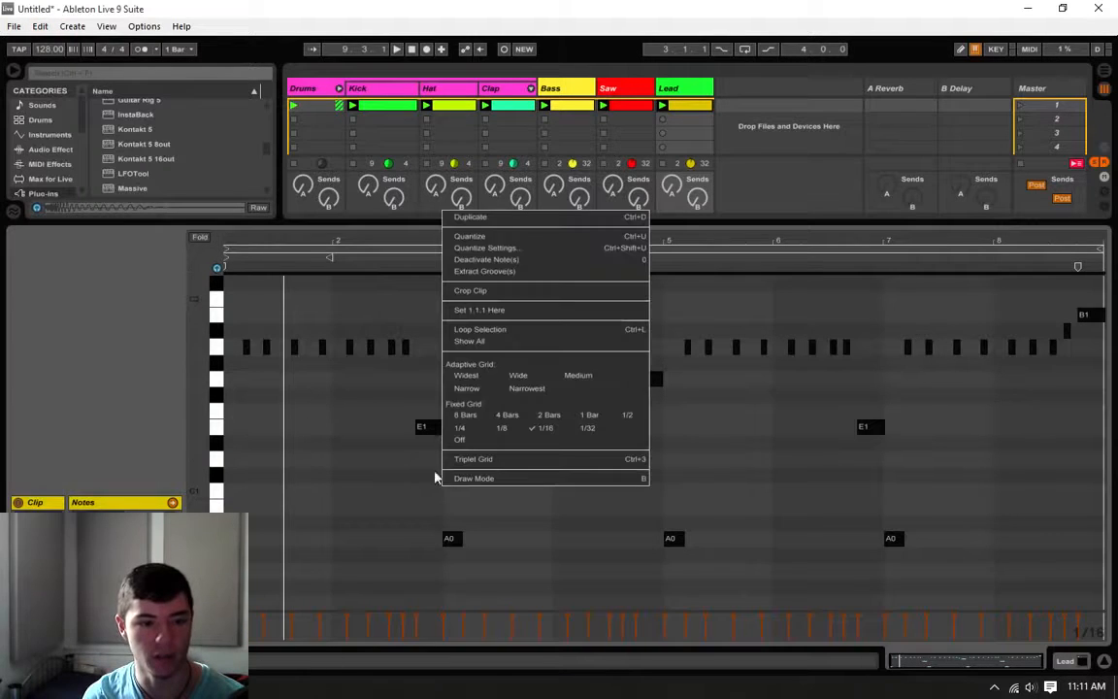
pyautogui.click(494, 248)
pyautogui.click(594, 324)
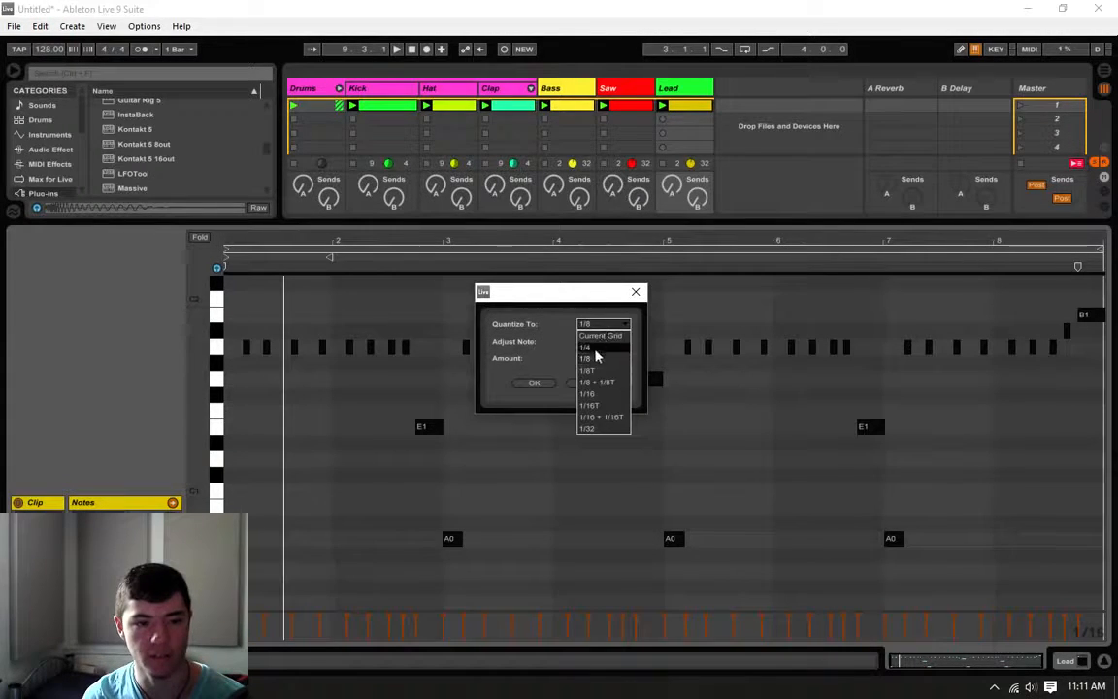
pyautogui.click(589, 394)
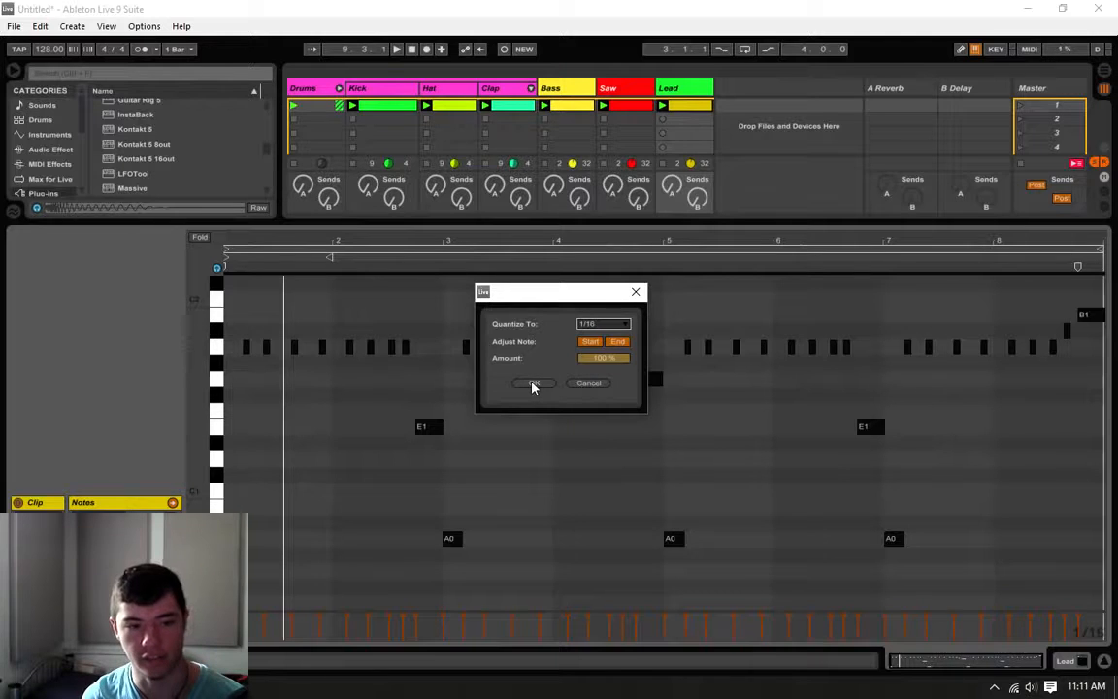
pyautogui.click(532, 387)
pyautogui.click(438, 366)
pyautogui.press('space')
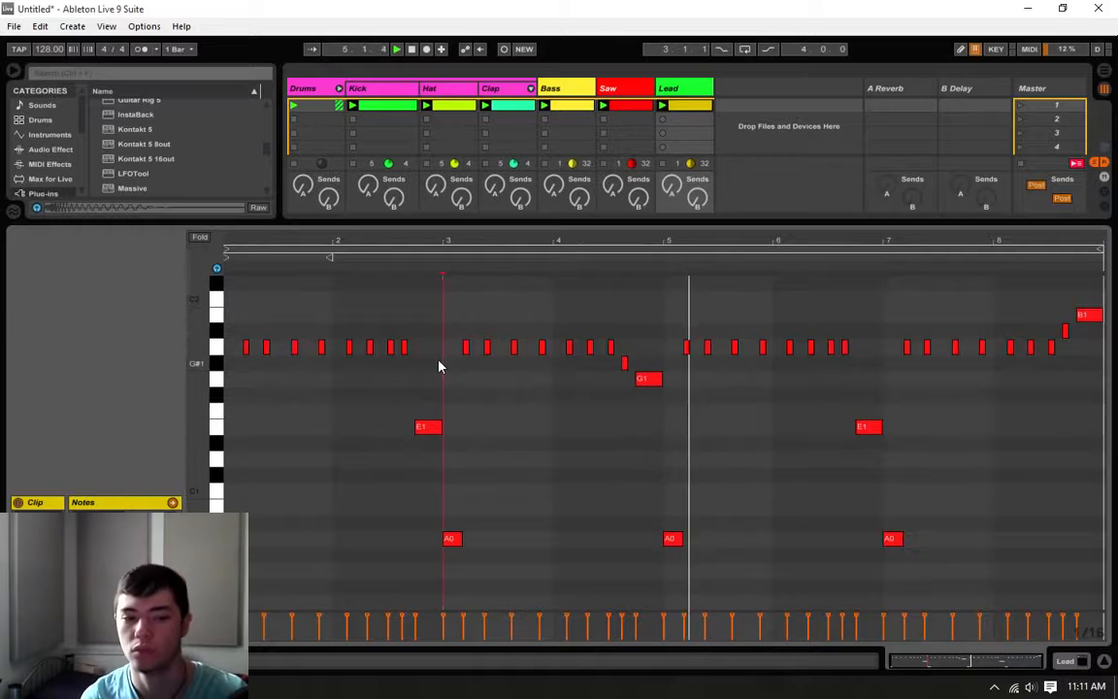
pyautogui.click(664, 434)
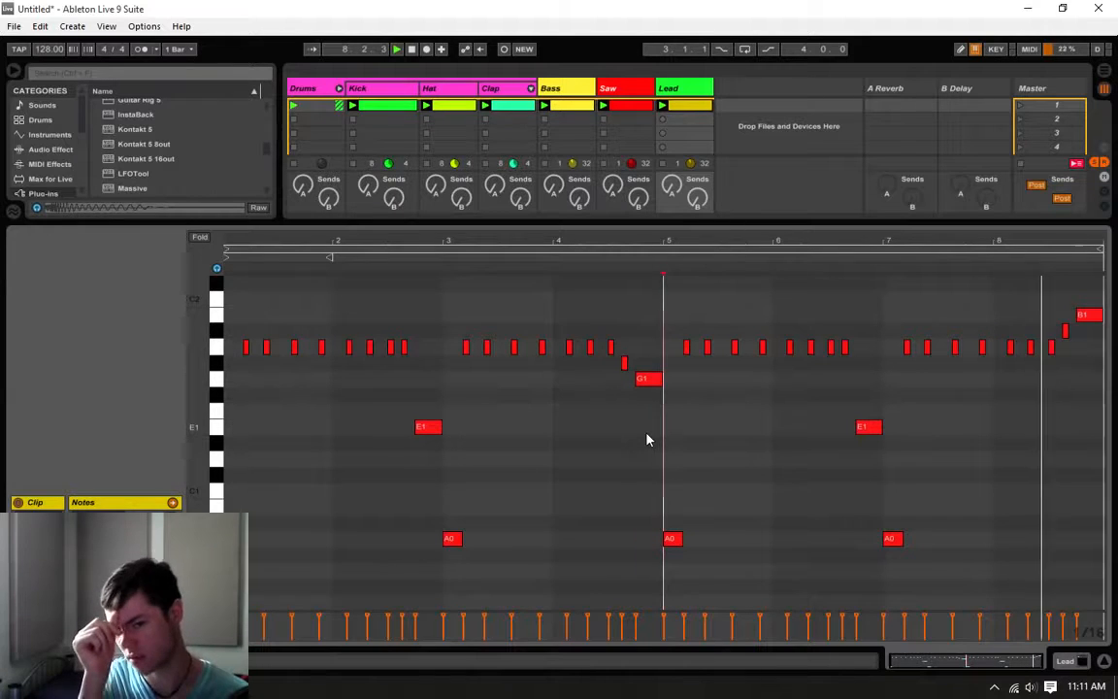
# Step: Lower the second A1 in bar 8 to E1, and play the melody from the end of bar 7
pyautogui.scroll(2, 857, 445)
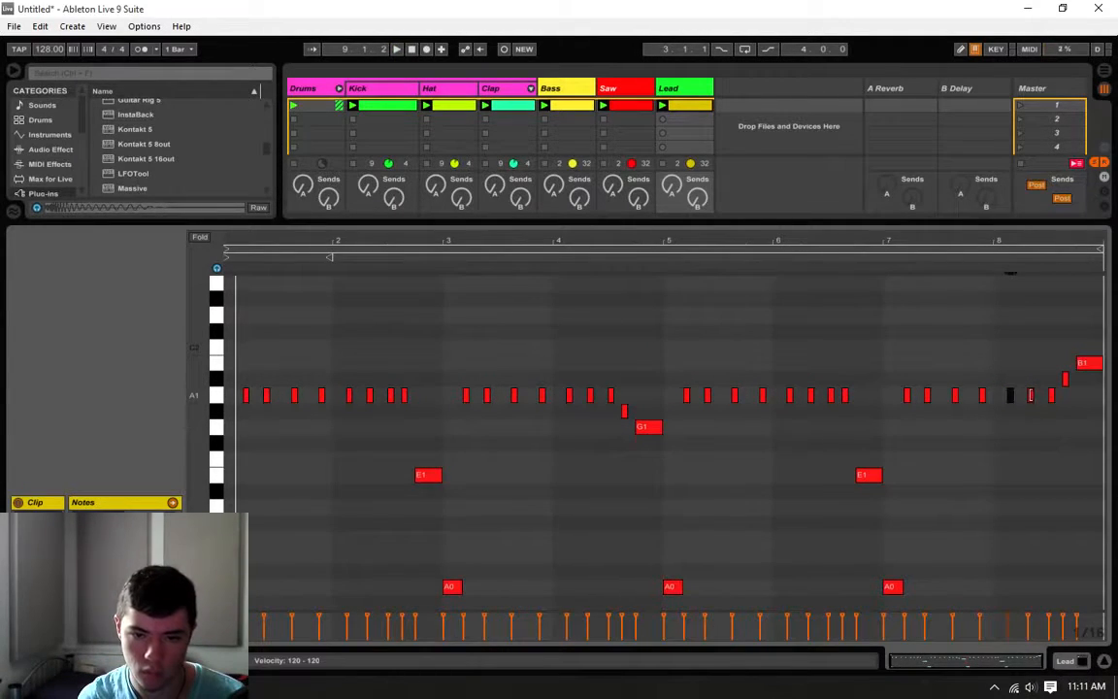
pyautogui.press('Down')
pyautogui.press('Down')
pyautogui.press('Down')
pyautogui.press('Down')
pyautogui.press('Down')
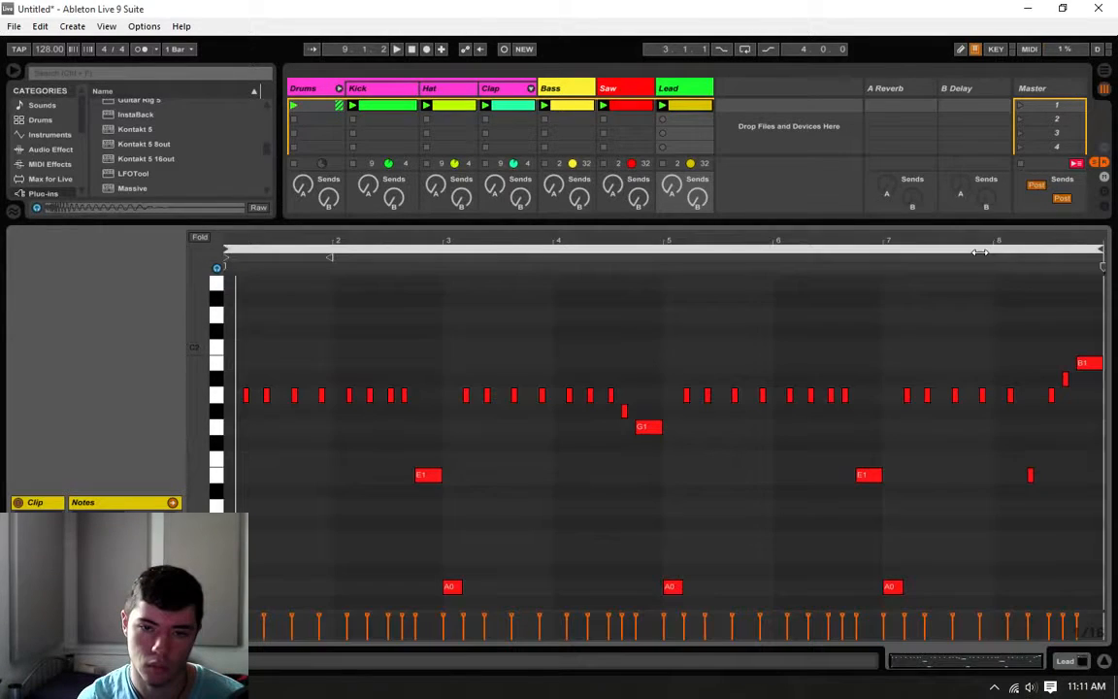
pyautogui.click(981, 255)
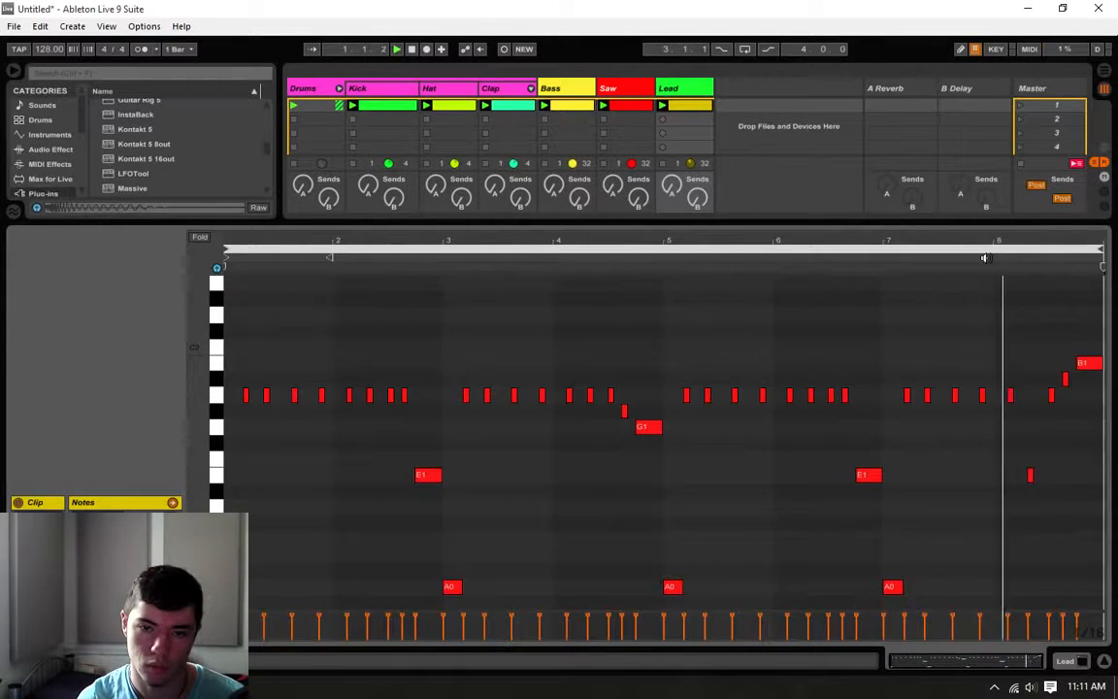
pyautogui.click(1025, 363)
pyautogui.click(1044, 373)
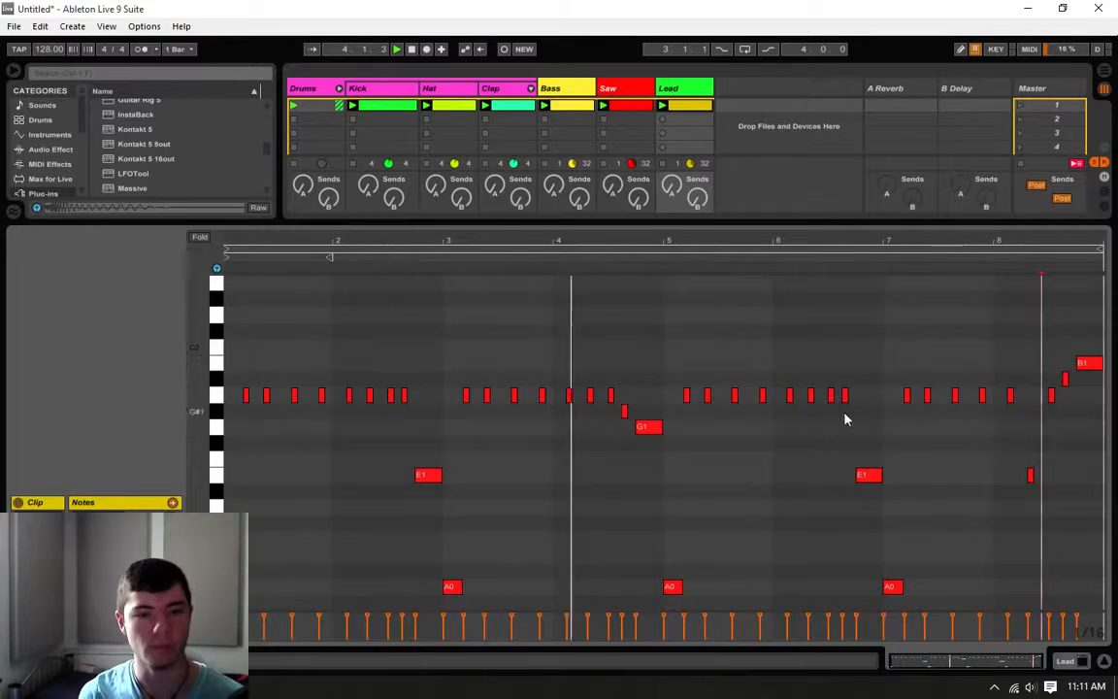
# Step: Listen to the rest of the eight-bar lead melody, stop playback, and show the Lead track's devices
pyautogui.click(883, 448)
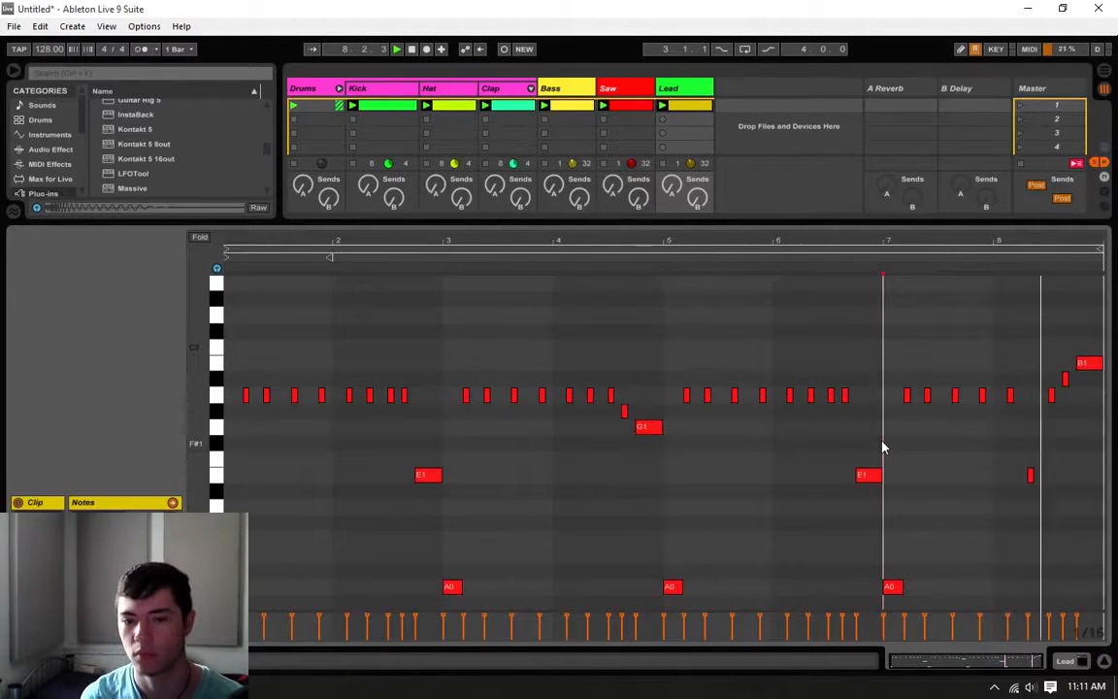
pyautogui.click(1021, 429)
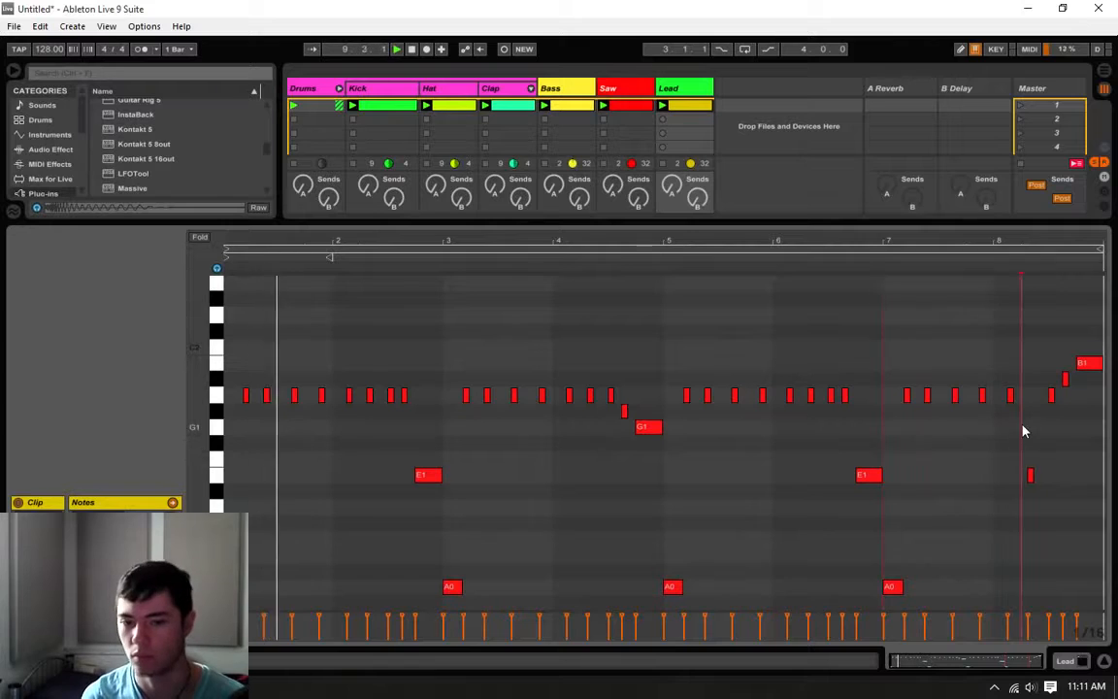
pyautogui.click(1063, 660)
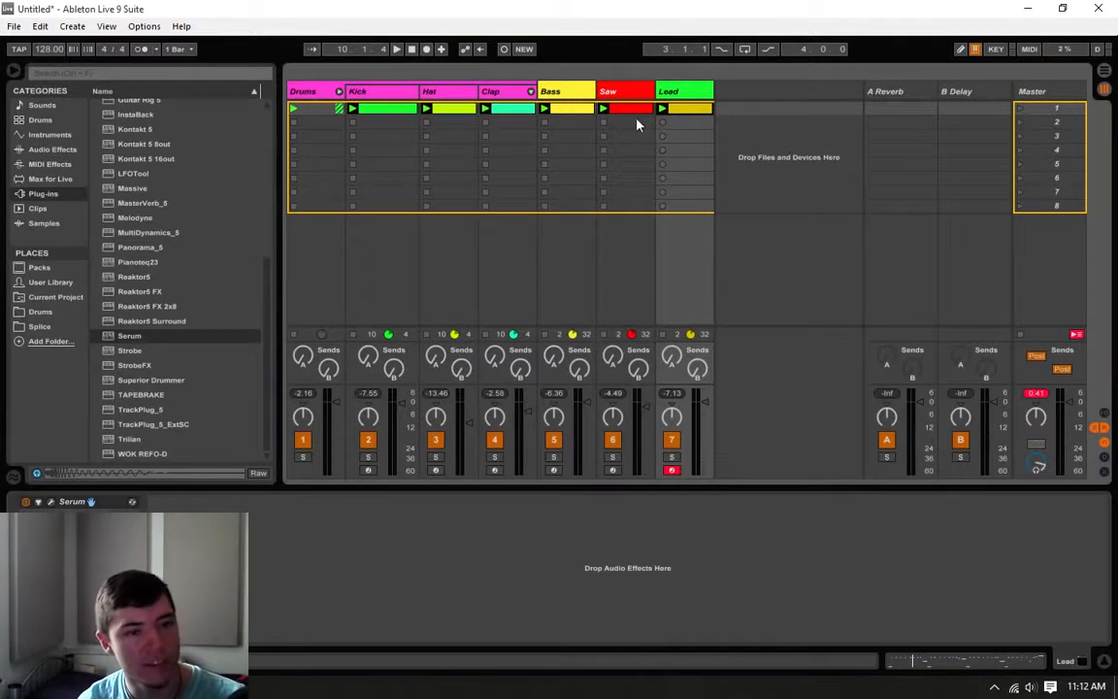